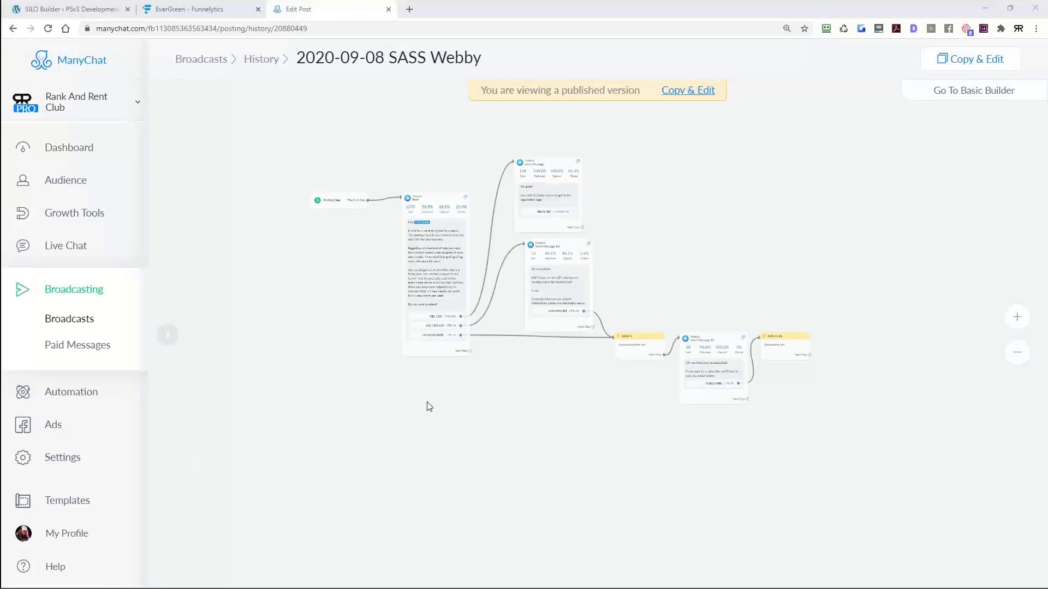
Step: Examine the 2020-09-08 SASS Webby broadcast flow and view the delivery statistics of its Post message
scroll(428, 421, "up", 1)
scroll(523, 403, "up", 1)
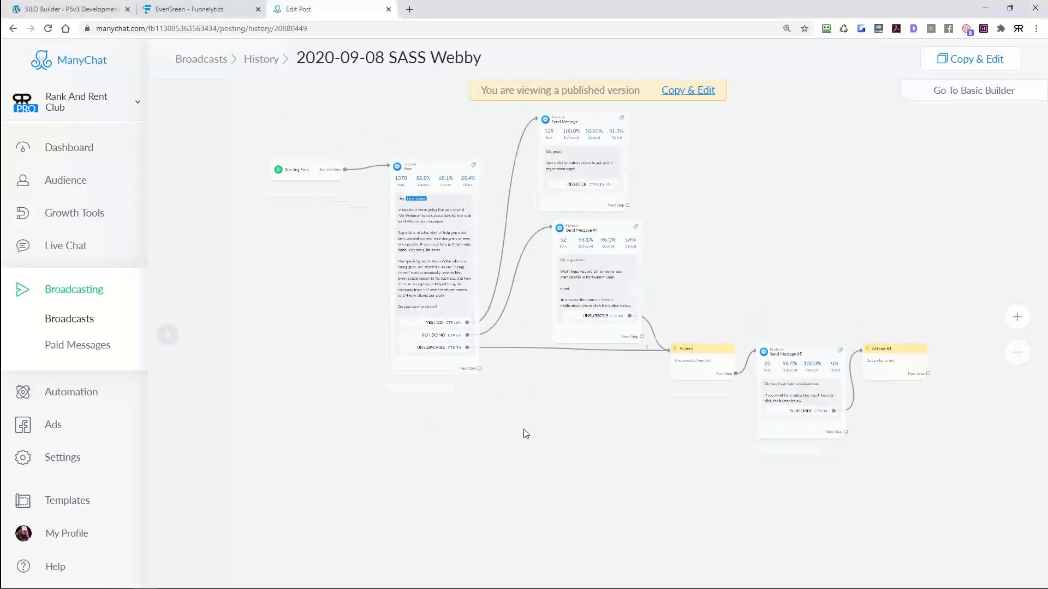
scroll(525, 437, "up", 3)
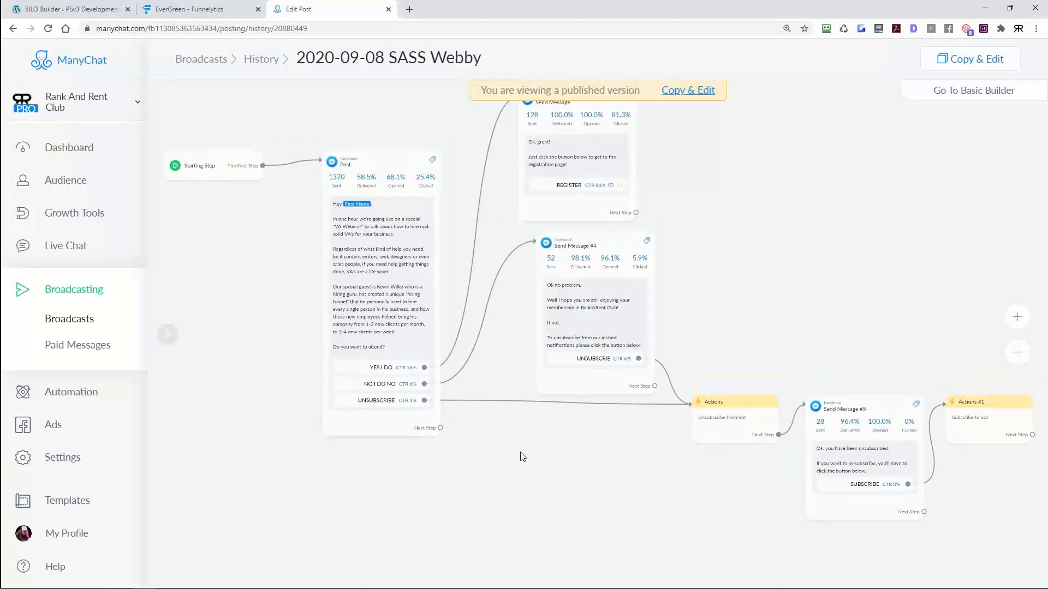
left_click_drag(523, 457, 511, 482)
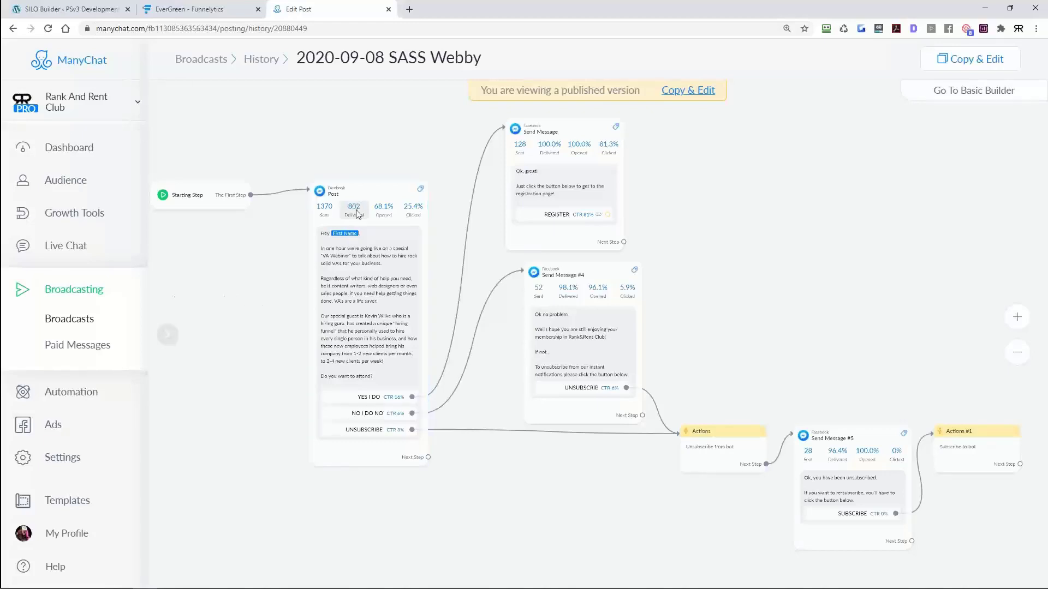
left_click_drag(382, 192, 409, 168)
left_click(409, 168)
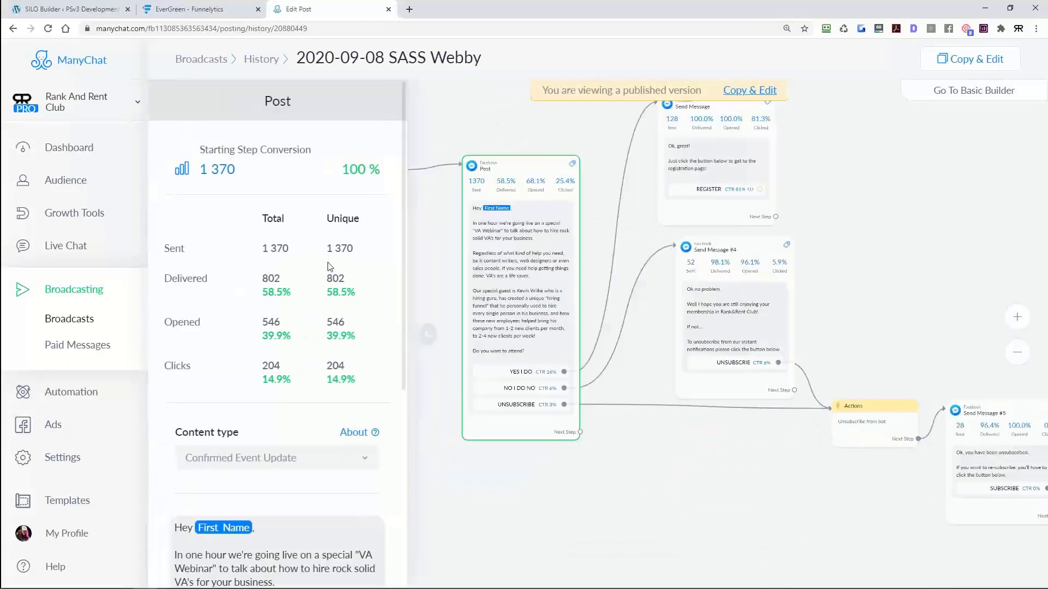
left_click(445, 491)
left_click_drag(563, 514, 394, 495)
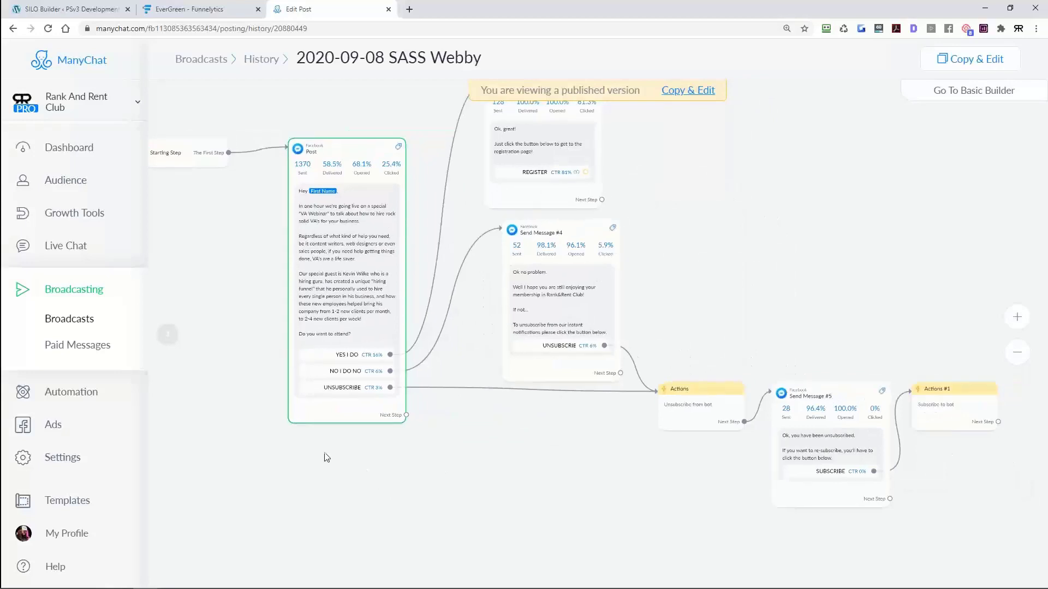
left_click_drag(254, 338, 264, 357)
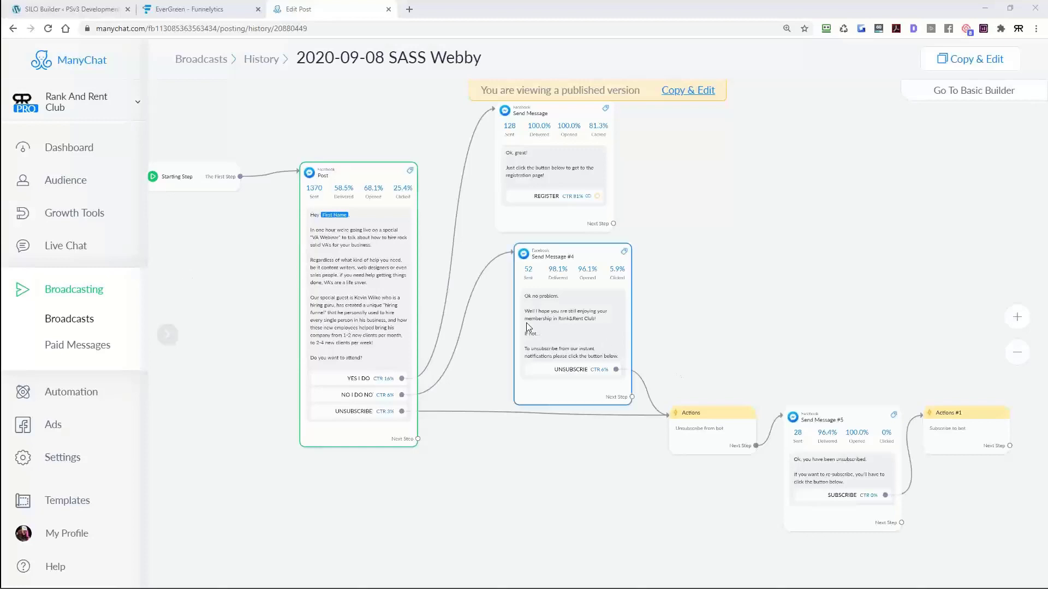
Step: Examine the Send Message step that follows the Post, and view the overall statistics of the broadcast flow
left_click_drag(268, 295, 293, 312)
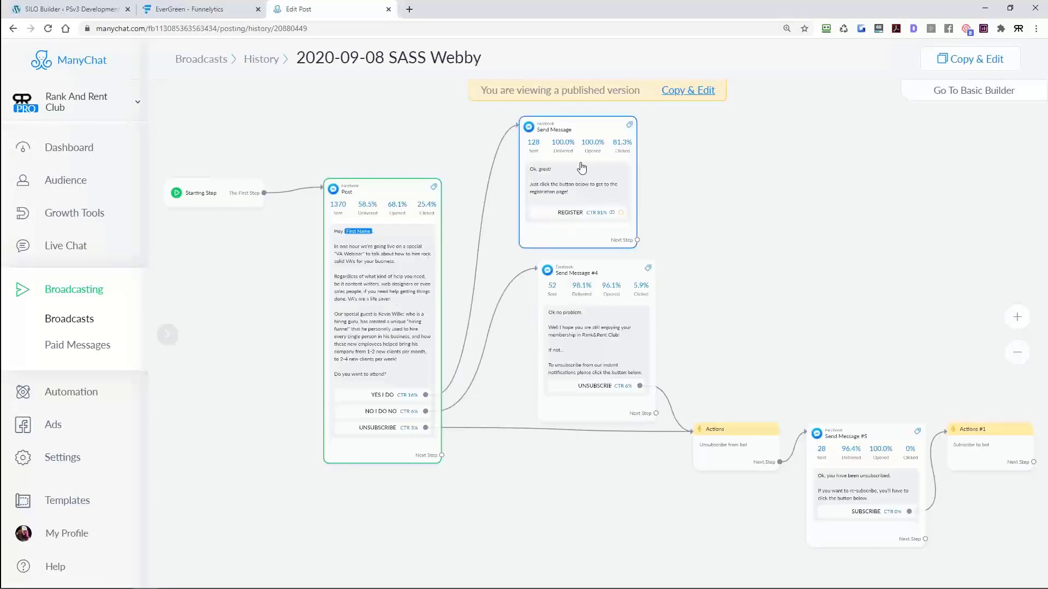
left_click_drag(580, 131, 601, 138)
left_click(602, 138)
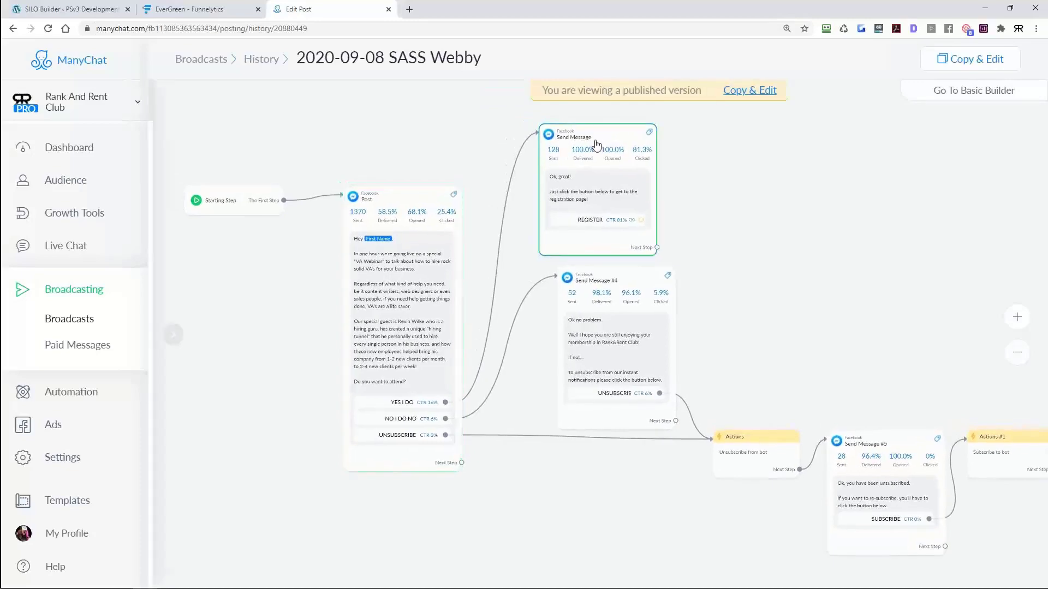
left_click(462, 163)
left_click_drag(864, 337, 945, 326)
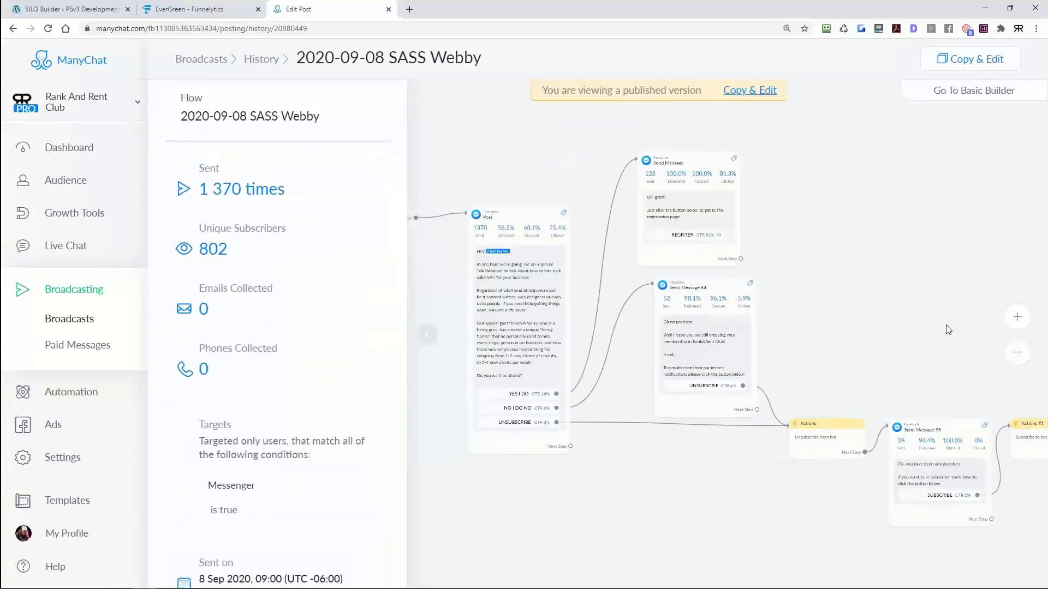
left_click(418, 332)
left_click_drag(435, 354, 268, 320)
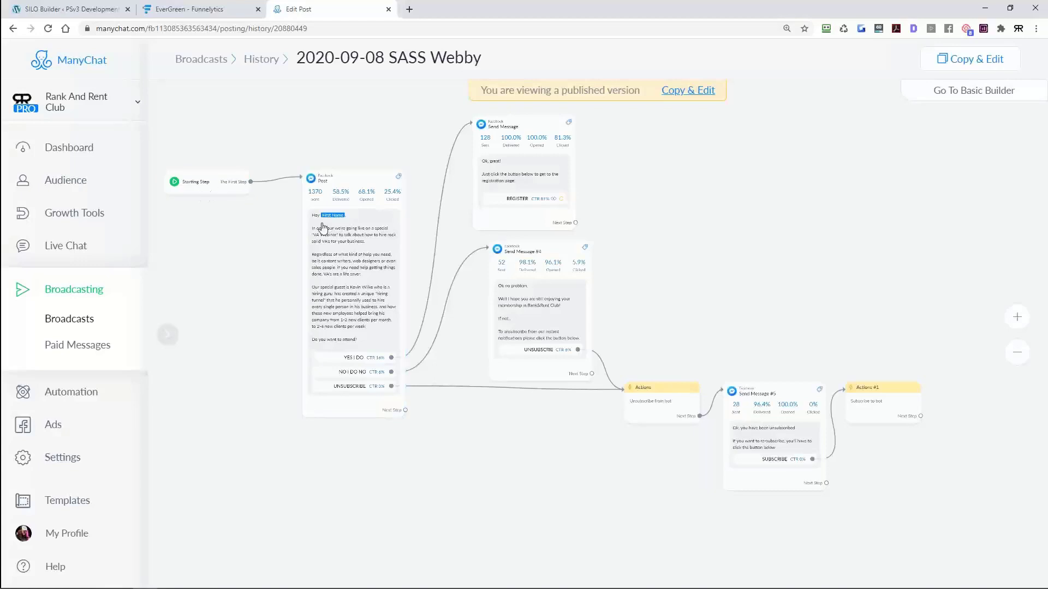
Step: Switch to Funnelytics and examine the EverGreen funnel map, including its email and Messenger sequences and lesson pages
left_click(209, 10)
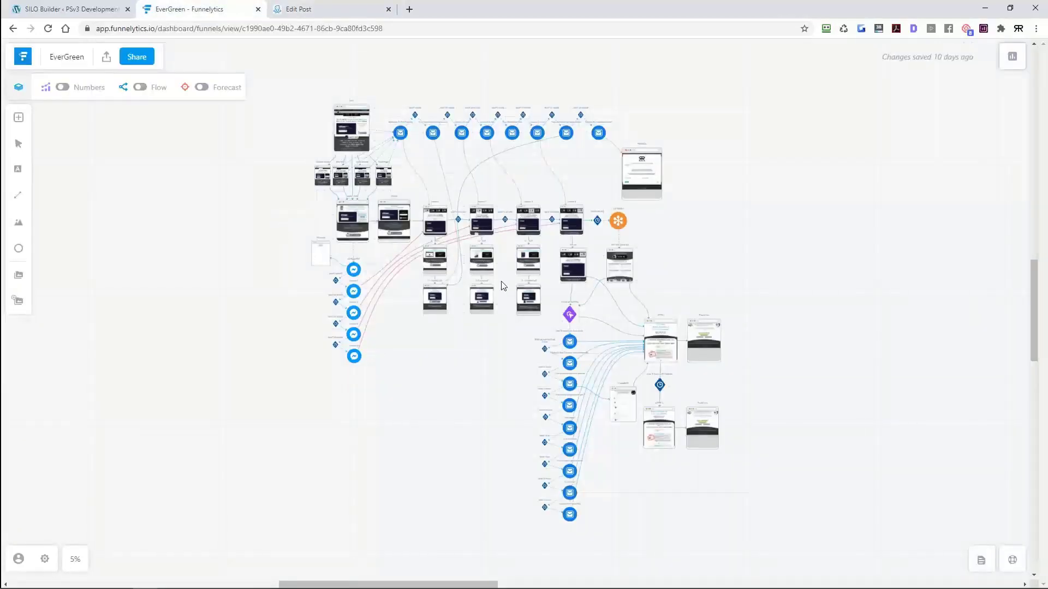
scroll(457, 344, "up", 2)
scroll(460, 344, "up", 3)
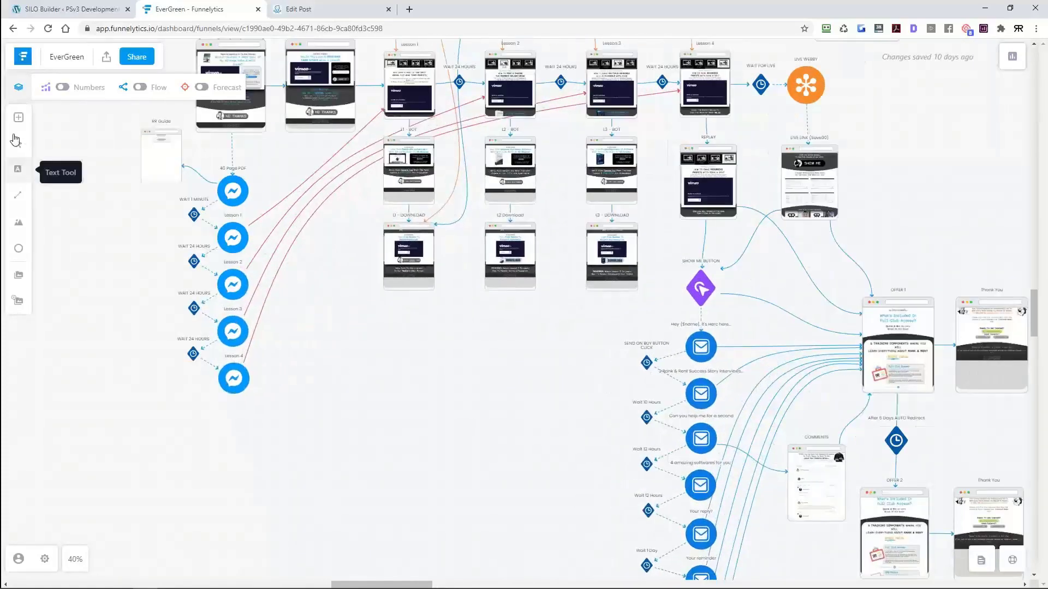
left_click(49, 143)
left_click_drag(349, 242, 372, 543)
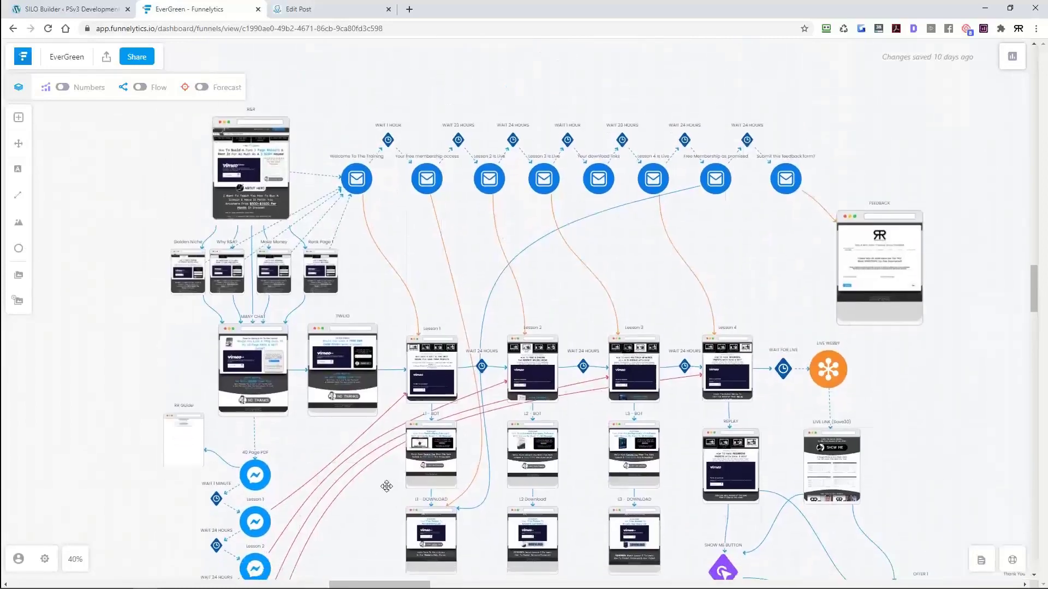
scroll(470, 372, "down", 2)
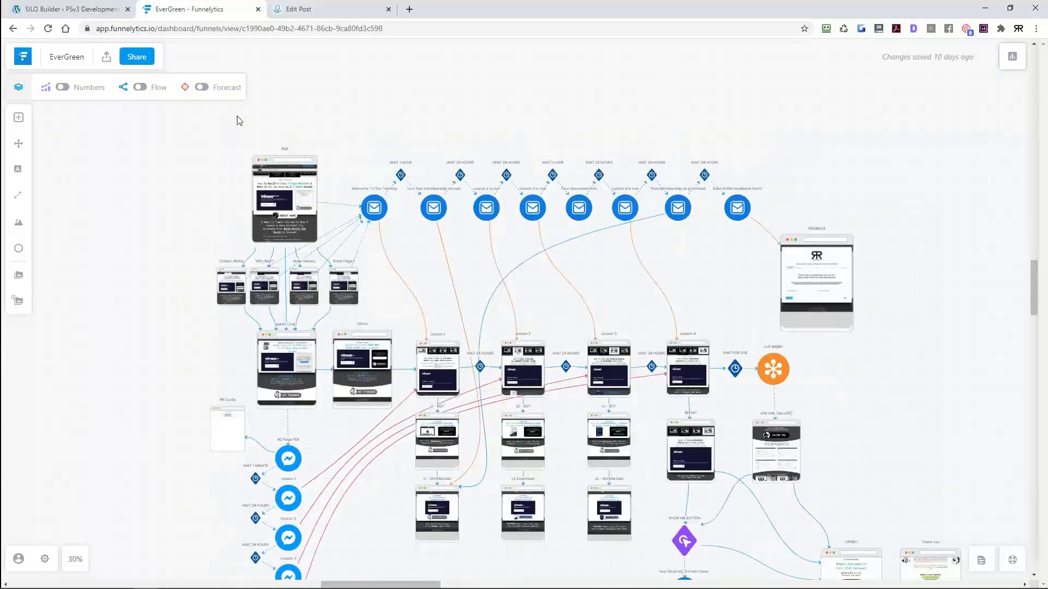
left_click_drag(547, 293, 534, 259)
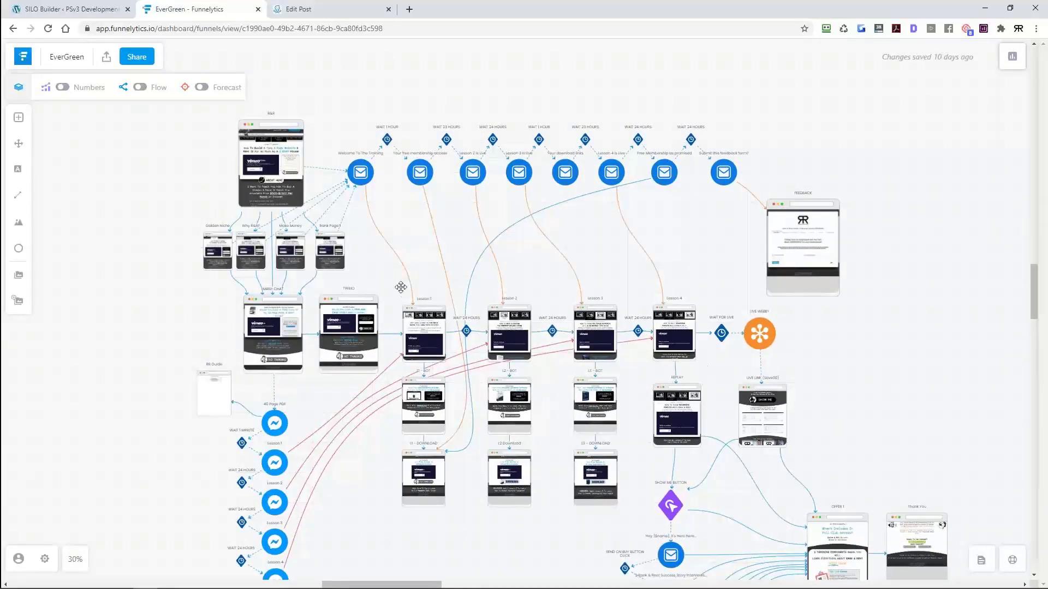
left_click_drag(545, 272, 524, 242)
scroll(540, 241, "down", 2)
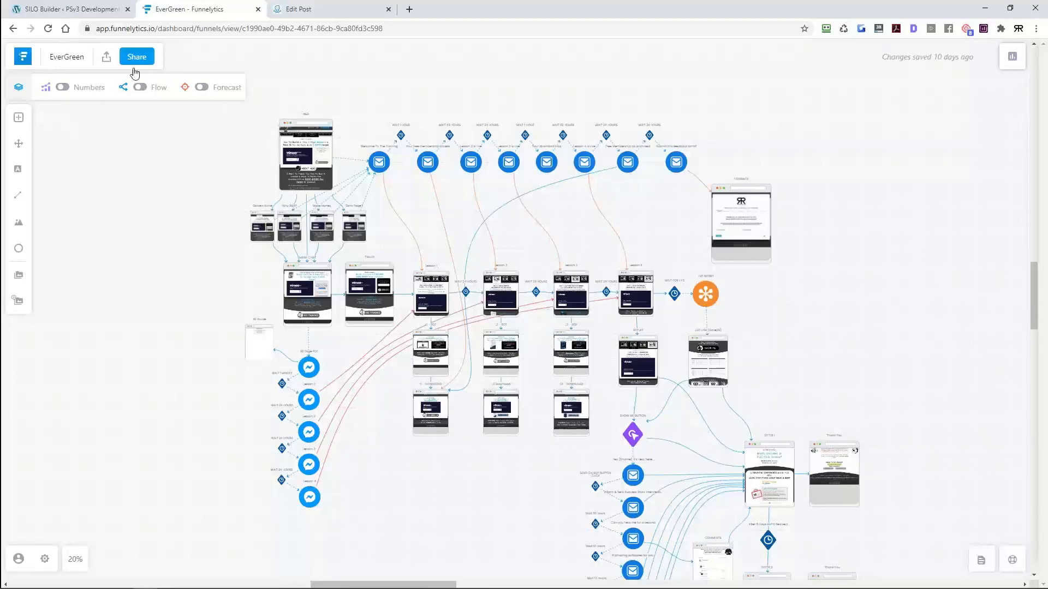
Step: Switch to the WordPress SILO Builder and look through its Posts, Links and Pages views
left_click(87, 10)
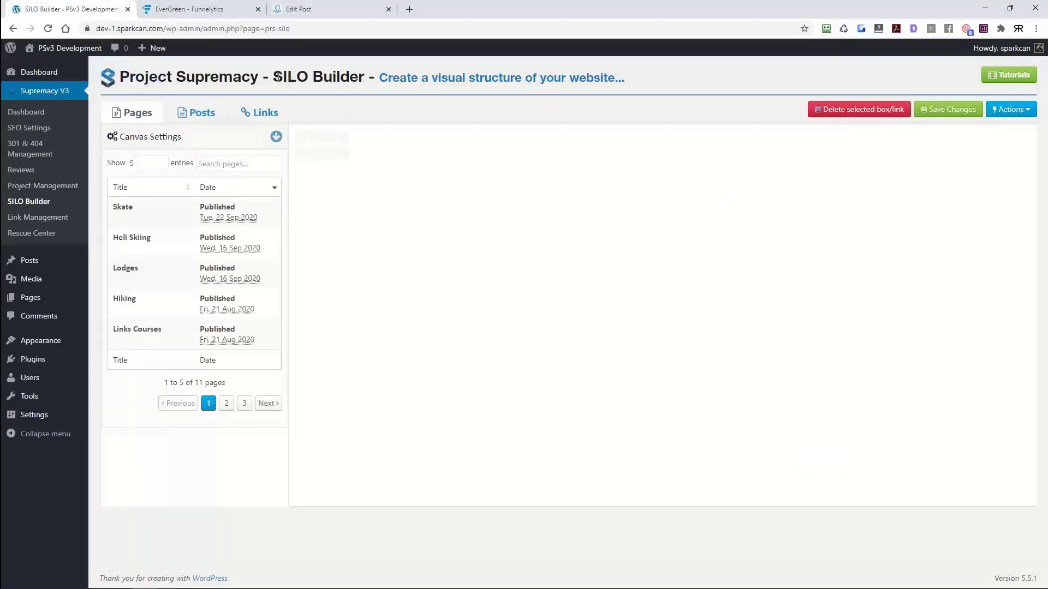
left_click_drag(273, 77, 365, 79)
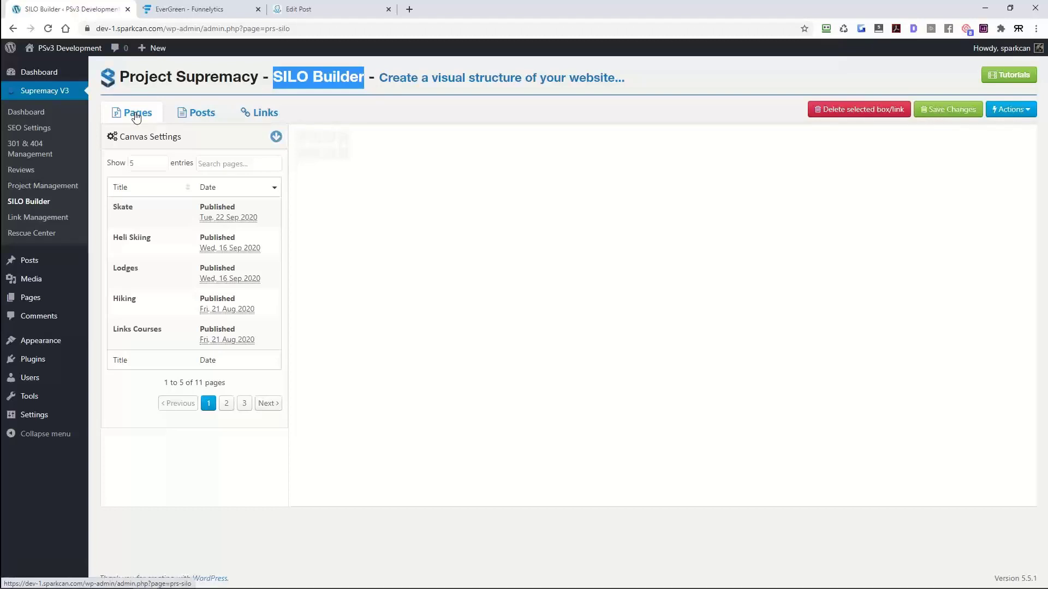
left_click(197, 115)
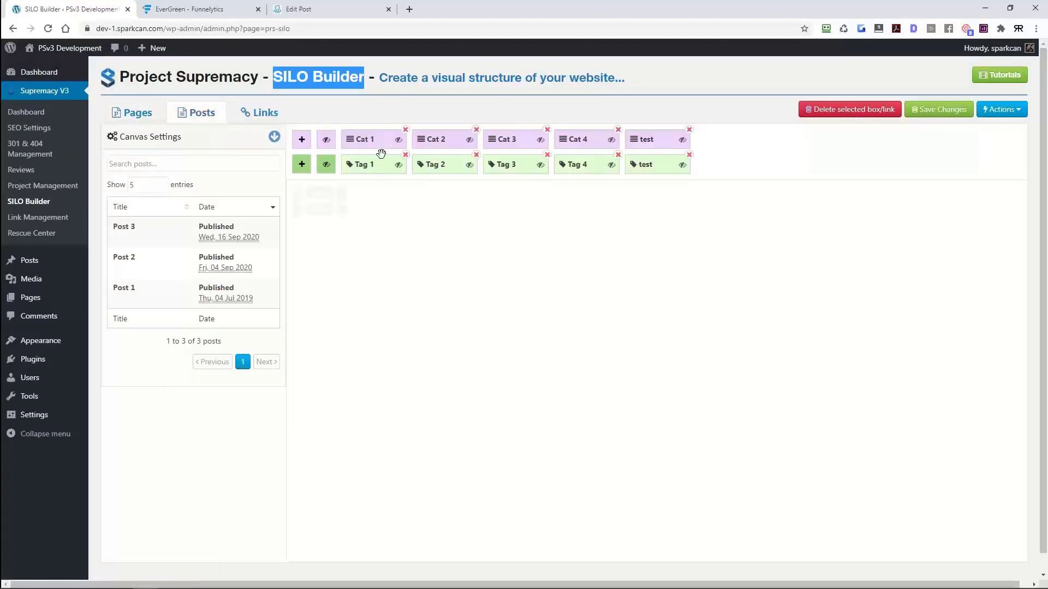
mouse_move(380, 167)
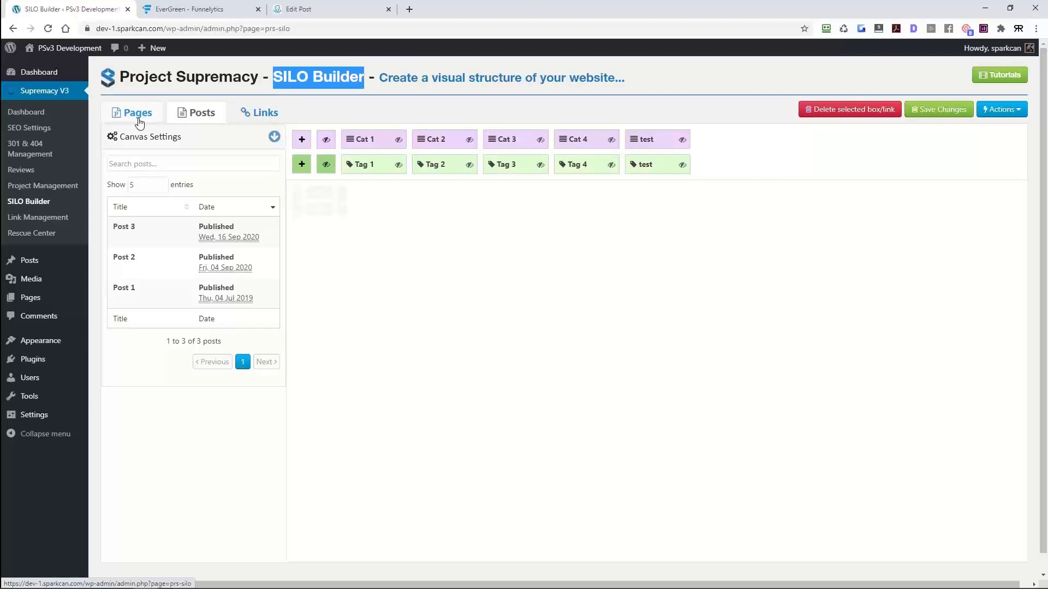
left_click(263, 115)
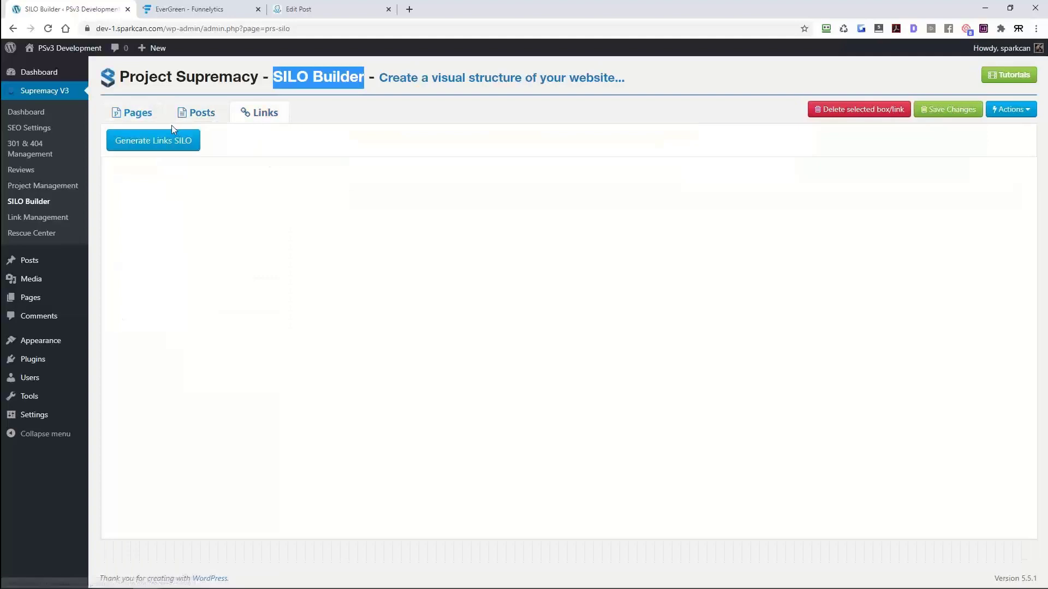
left_click(133, 113)
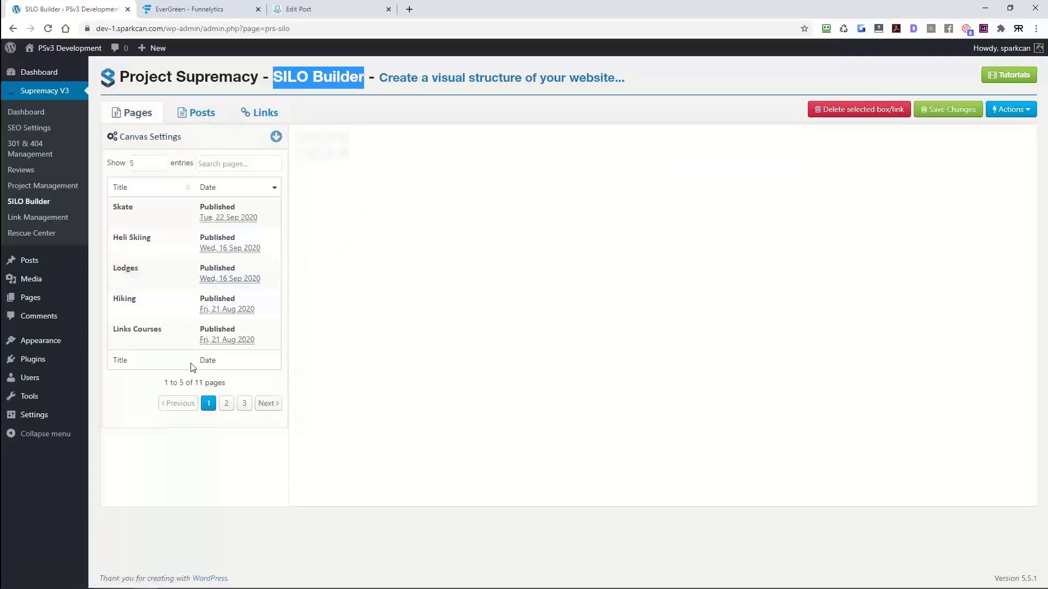
Step: Open the Winter page from the site's page list and choose Colorado Vacations as its parent
mouse_move(30, 297)
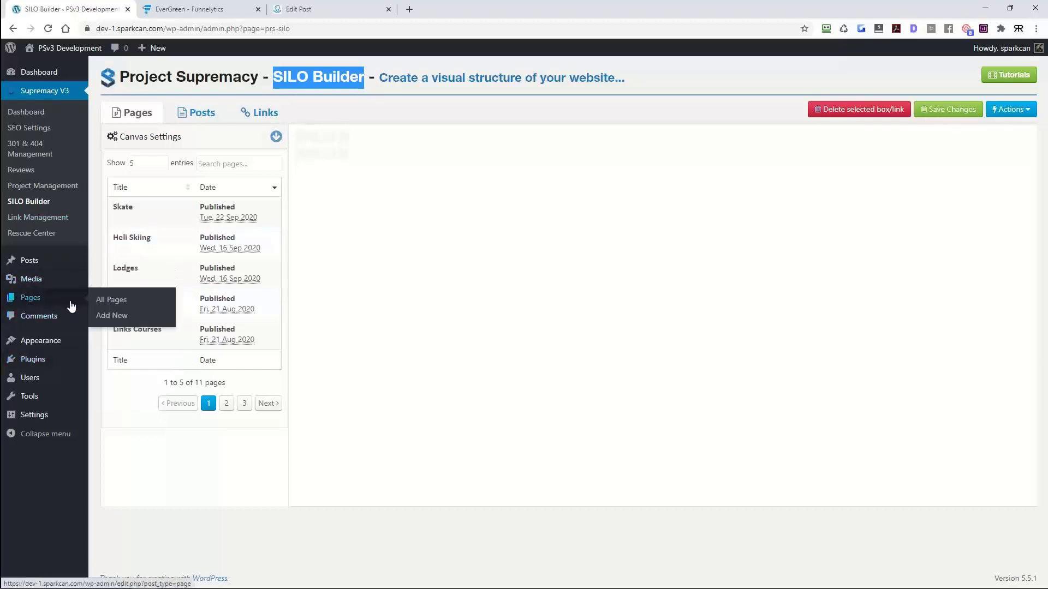
left_click(109, 306)
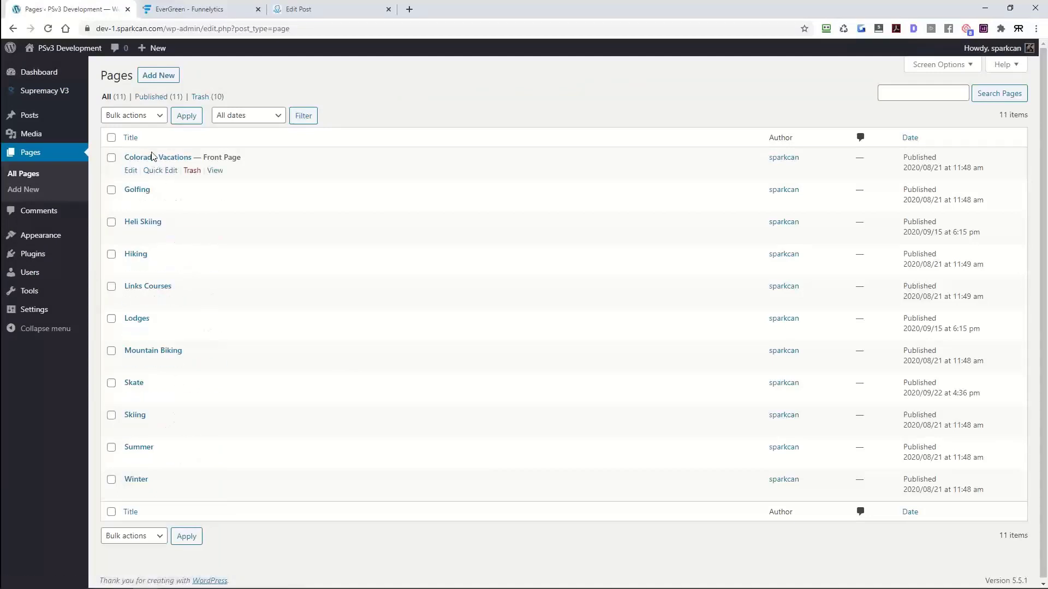
left_click_drag(248, 162, 122, 159)
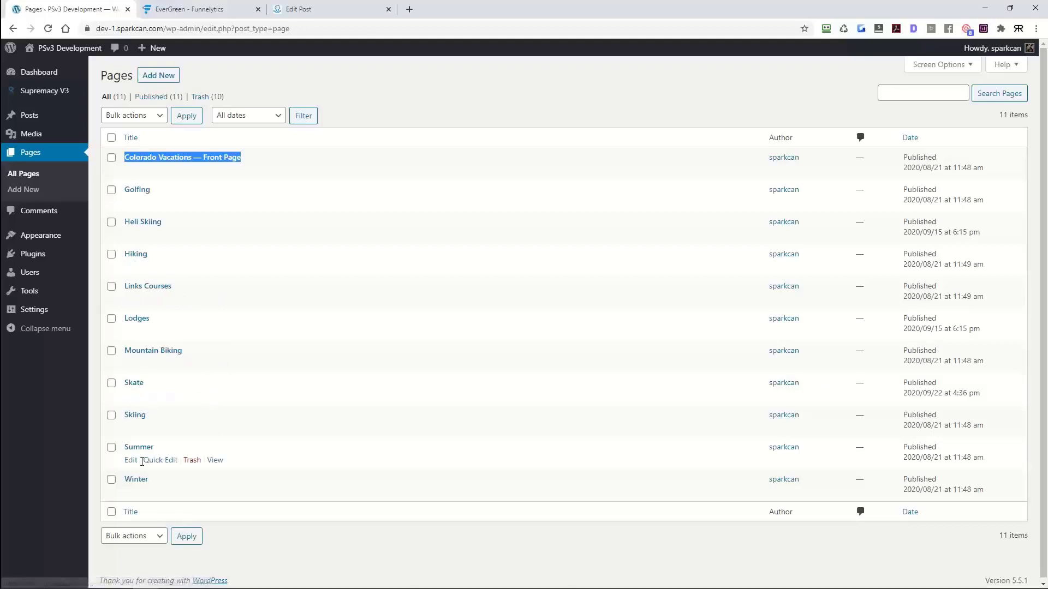
left_click(131, 493)
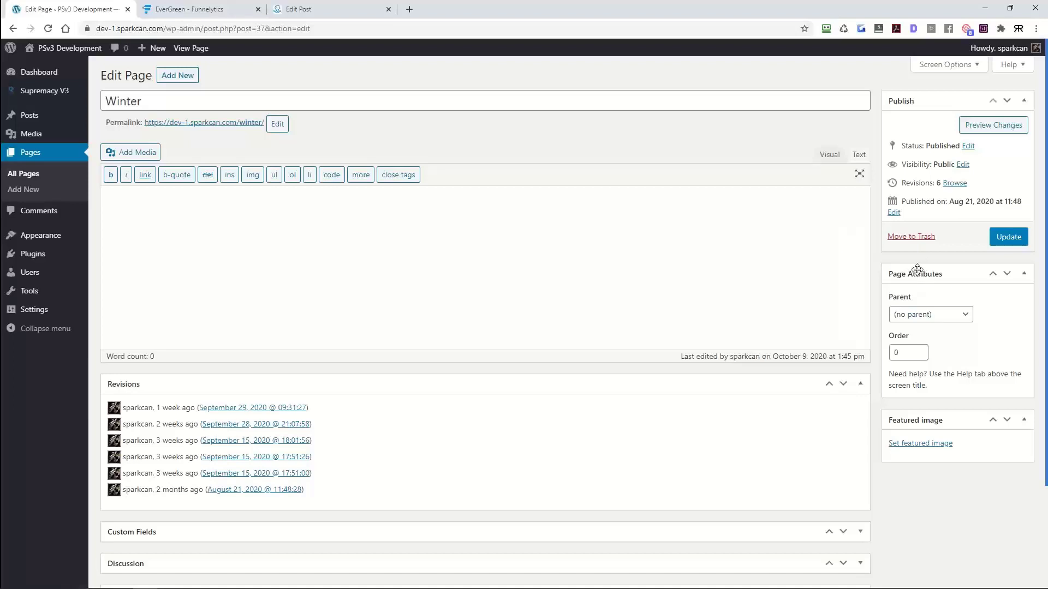
left_click(927, 316)
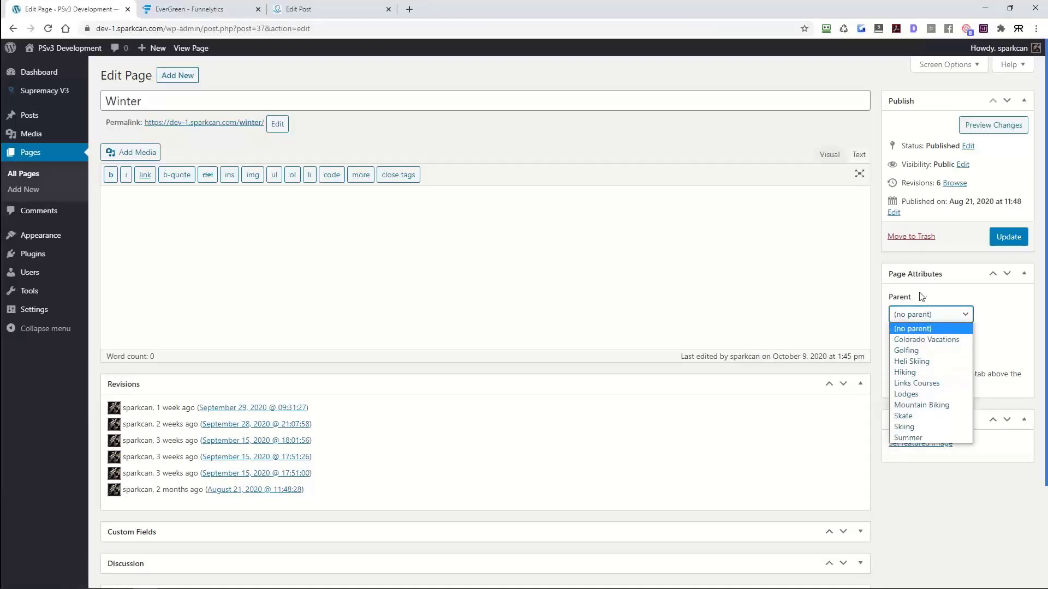
left_click(926, 340)
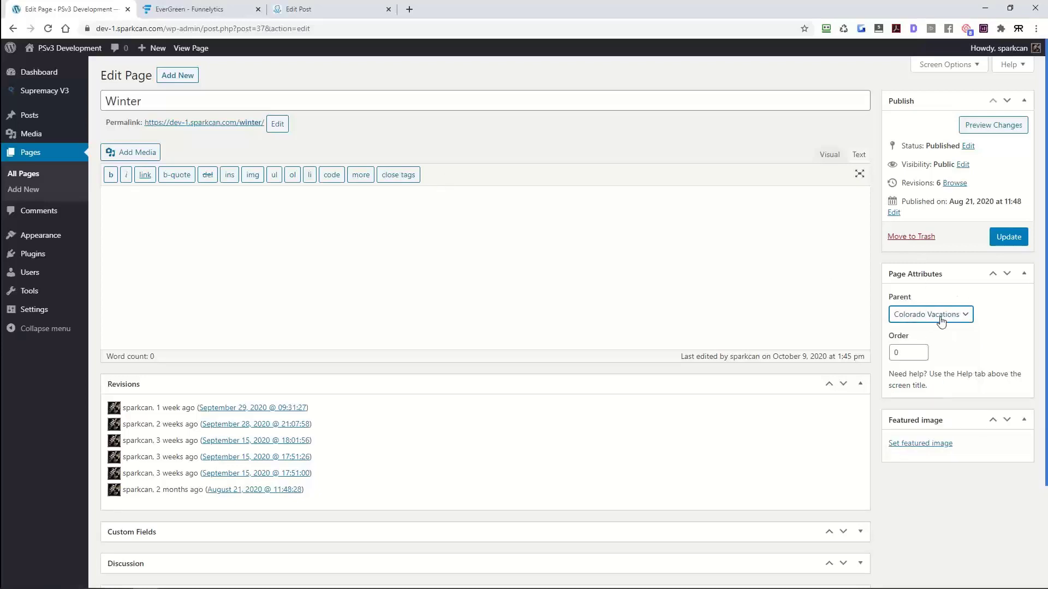
Step: Return to the page list and view the parent options in the quick edit of the Colorado Vacations page without updating it
left_click(25, 173)
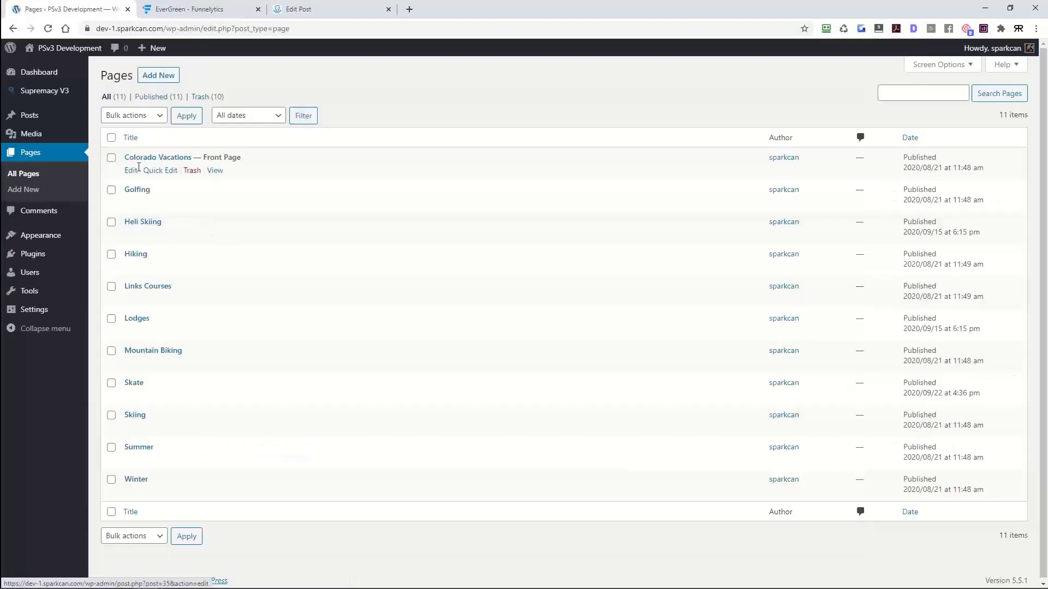
left_click(155, 173)
left_click(659, 177)
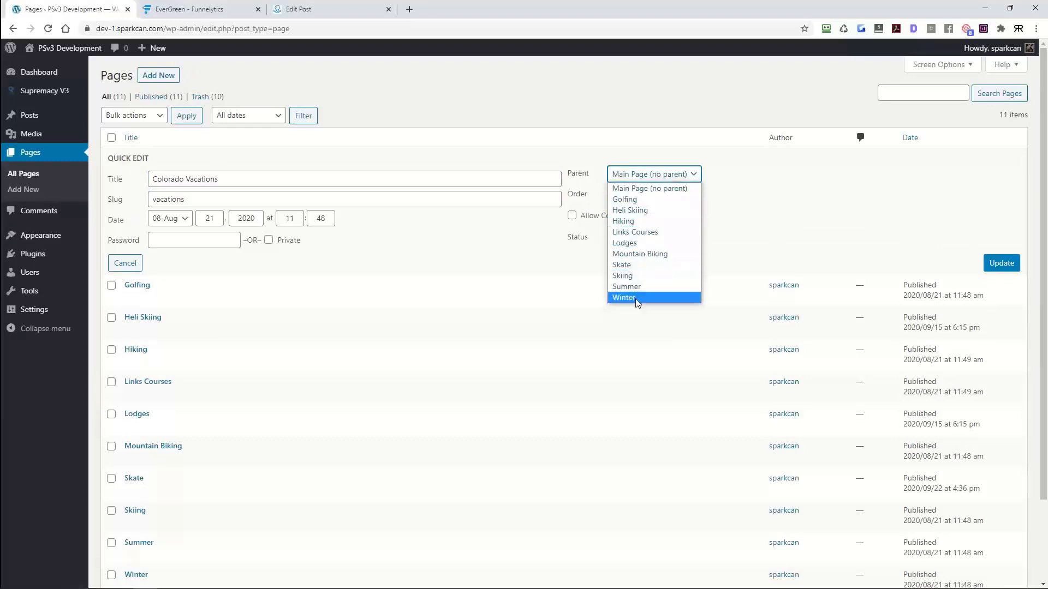
left_click(756, 239)
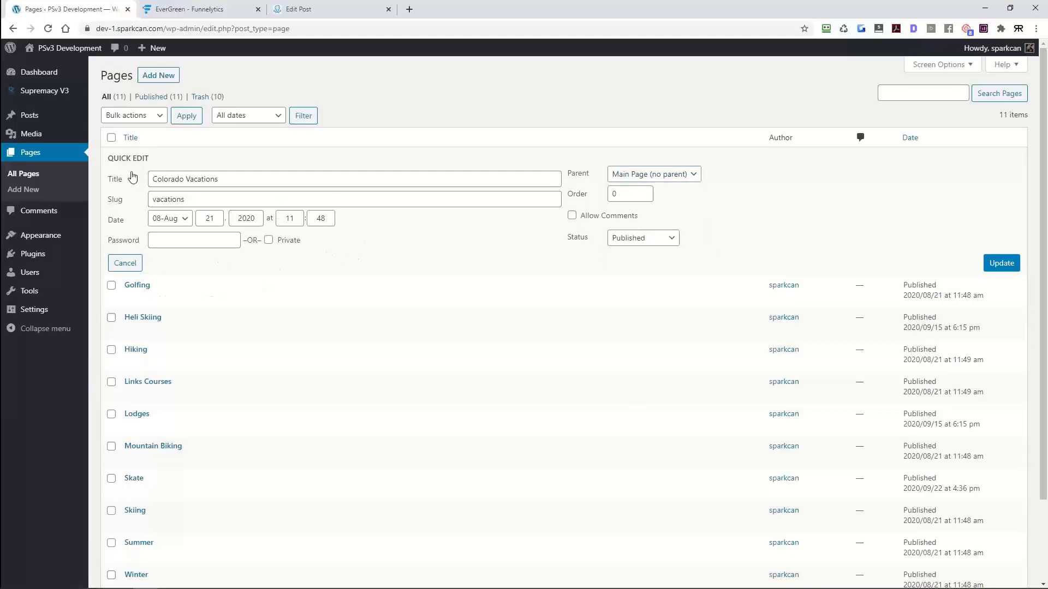
left_click(50, 160)
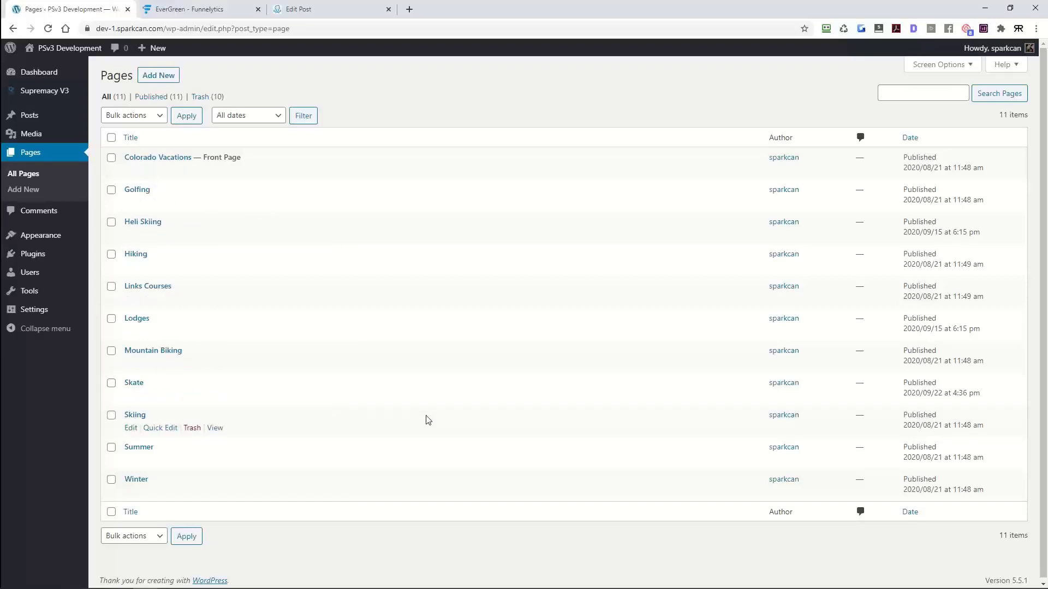
Step: In the SILO Builder, show 100 entries in the page list and place the Colorado Vacations homepage on the upper middle of the canvas
mouse_move(46, 90)
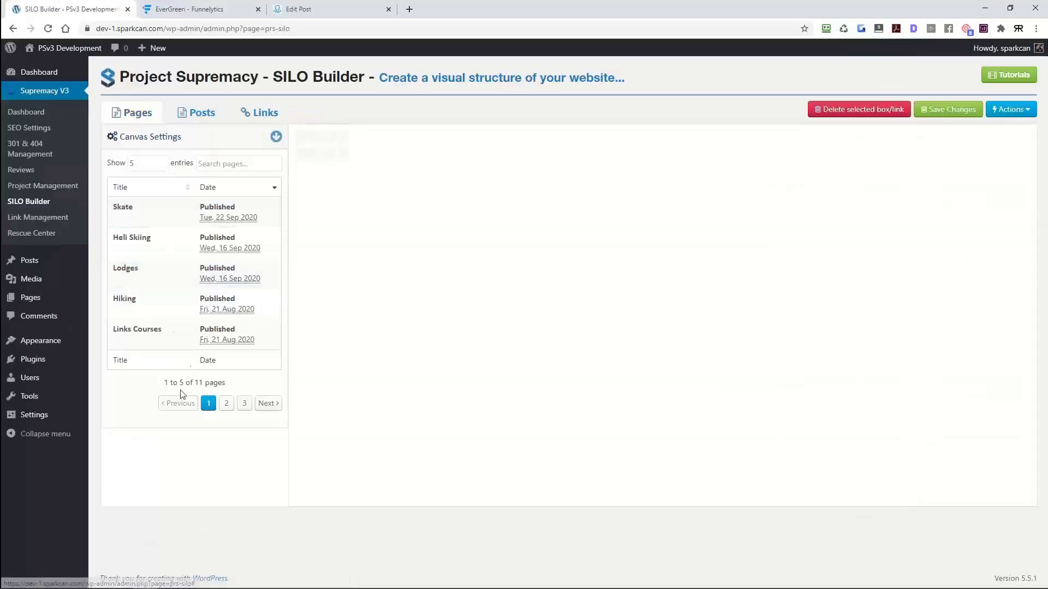
left_click(143, 163)
left_click(136, 207)
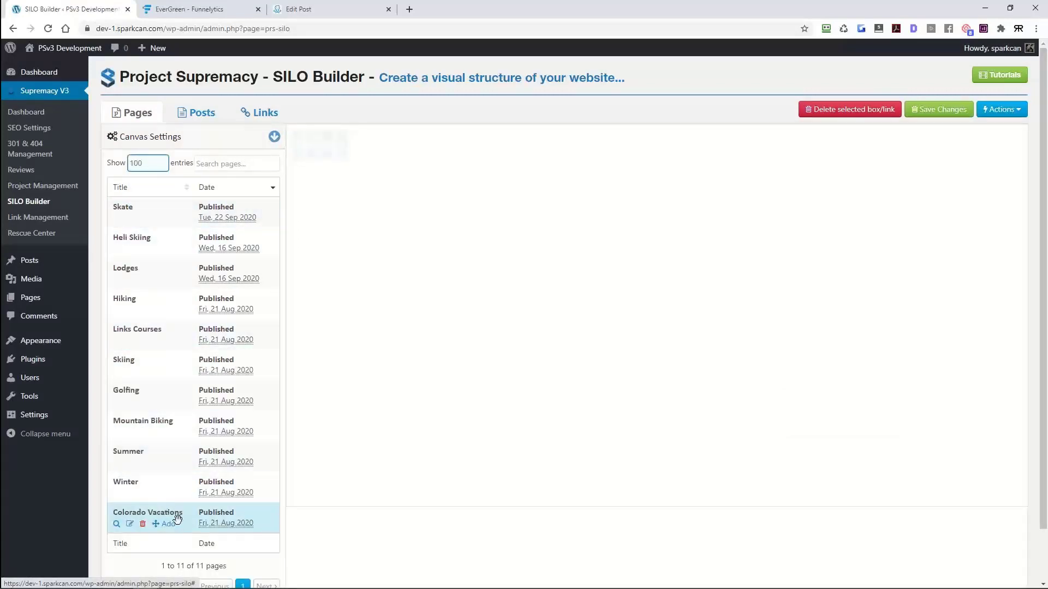
left_click_drag(188, 516, 895, 215)
left_click_drag(718, 264, 443, 225)
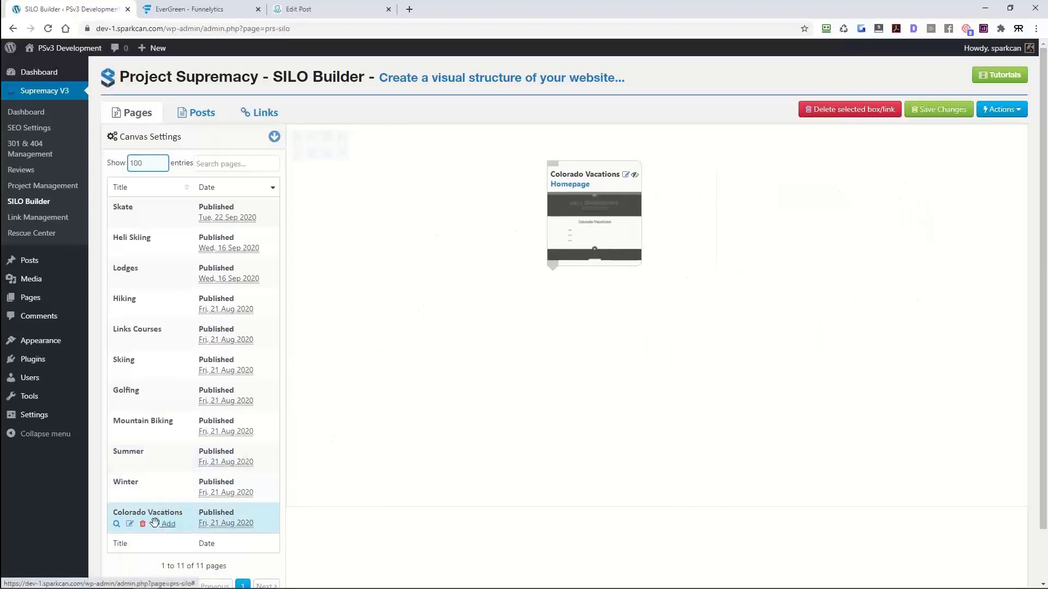
Step: View the enlarged screenshot preview of the Colorado Vacations homepage box and close it
mouse_move(608, 242)
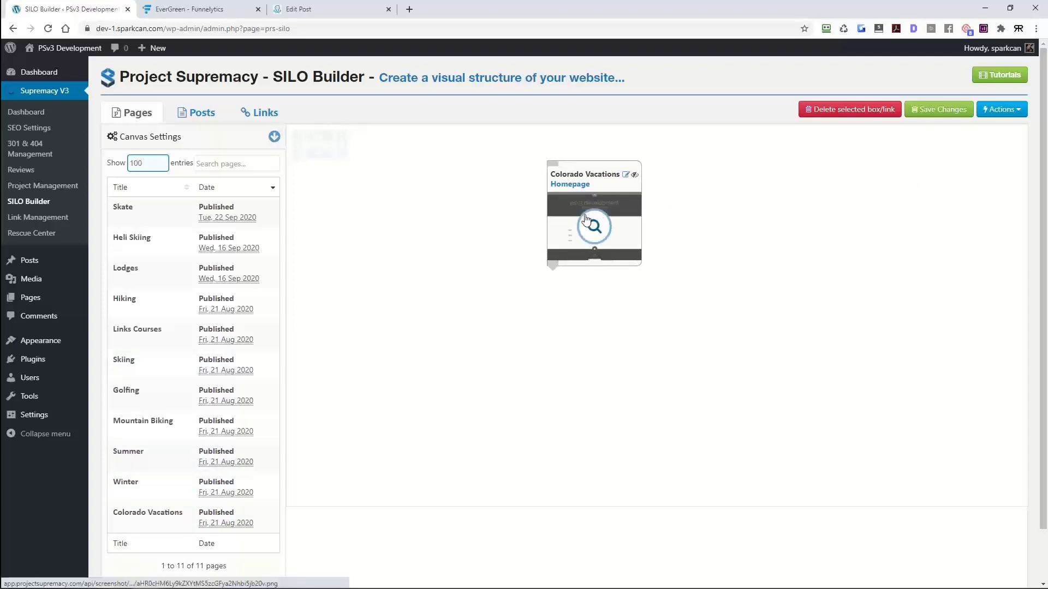
left_click(599, 226)
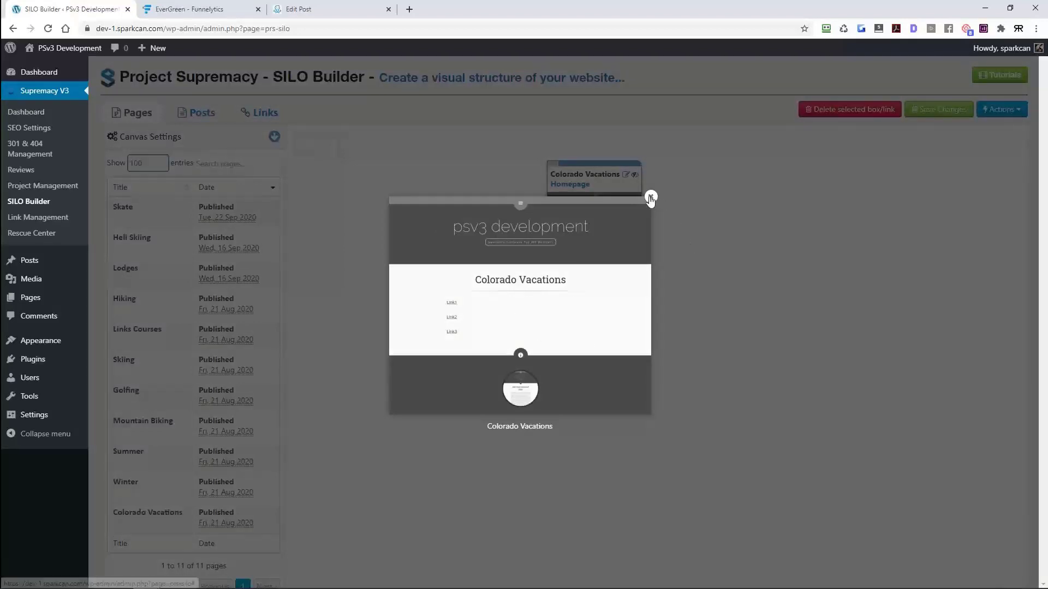
left_click(675, 218)
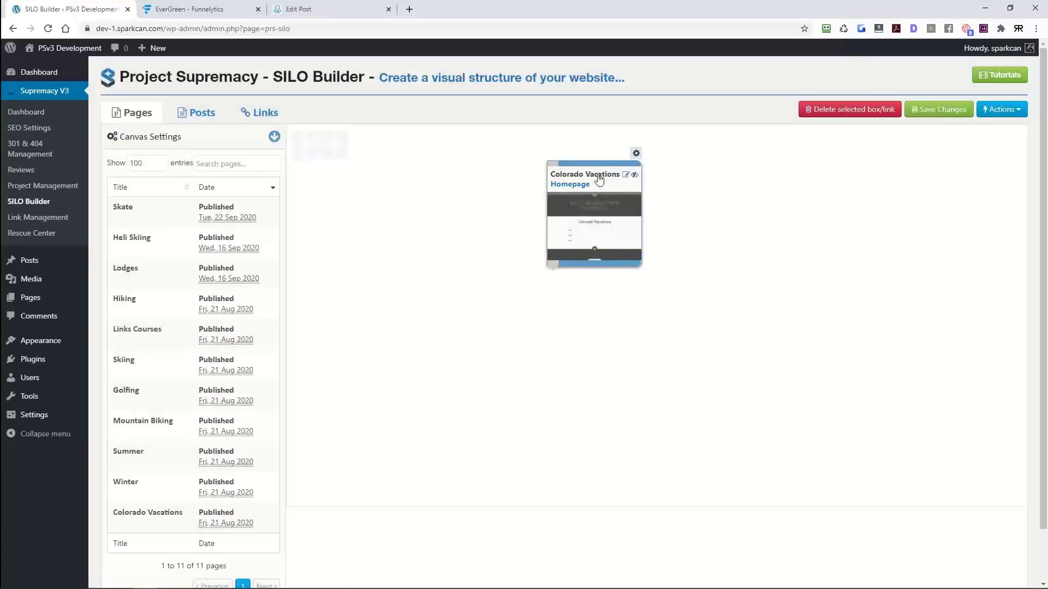
Step: Place the Winter page below and to the left of the Colorado Vacations box, and the Summer page below and to its right
mouse_move(594, 225)
scroll(527, 337, "down", 5)
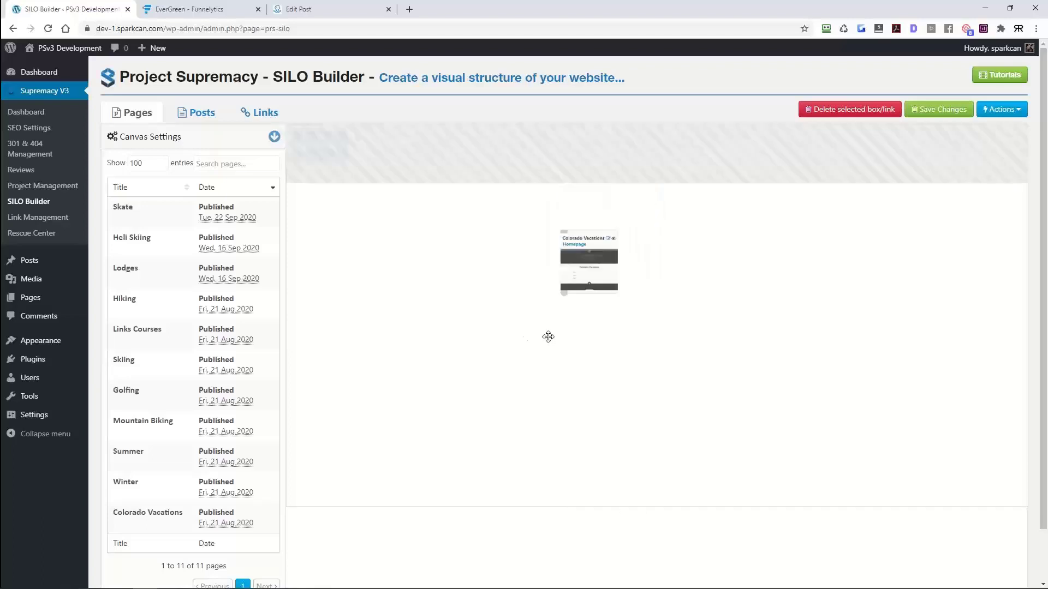
scroll(584, 369, "up", 2)
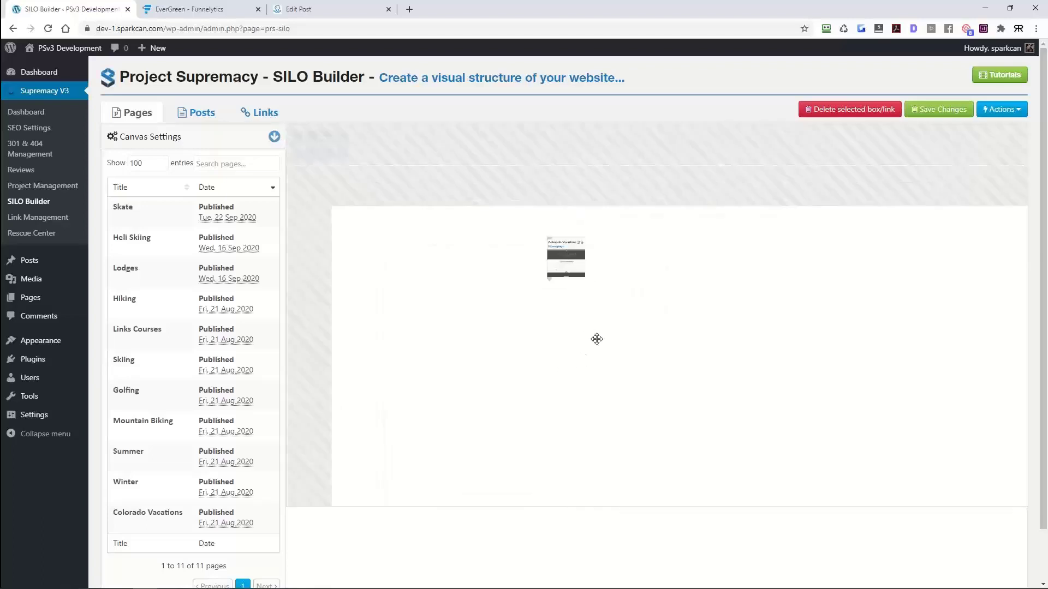
scroll(524, 259, "up", 1)
left_click_drag(512, 250, 620, 297)
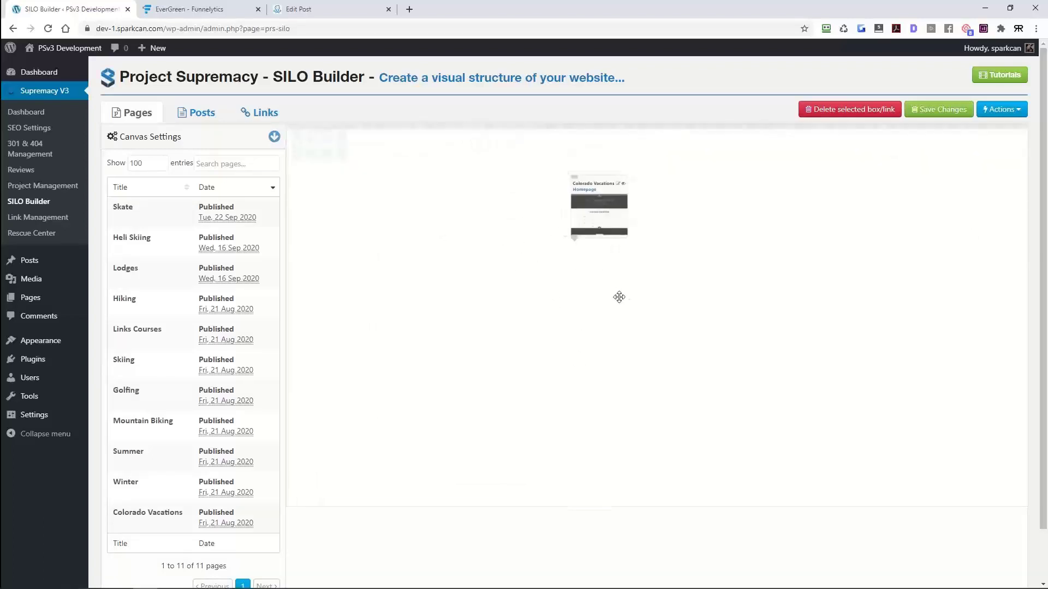
left_click_drag(171, 482, 503, 332)
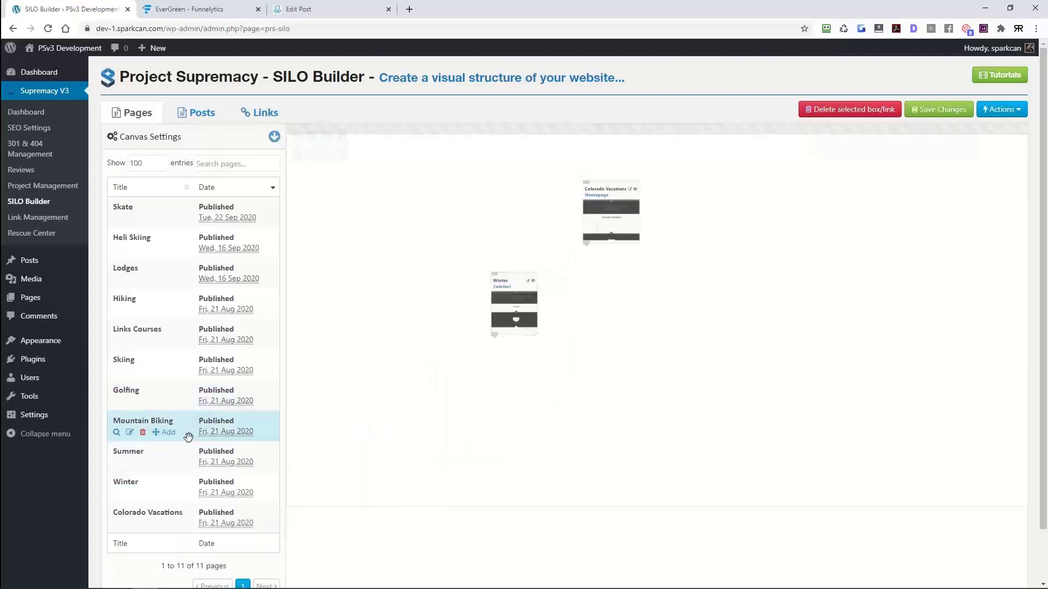
left_click_drag(175, 459, 621, 385)
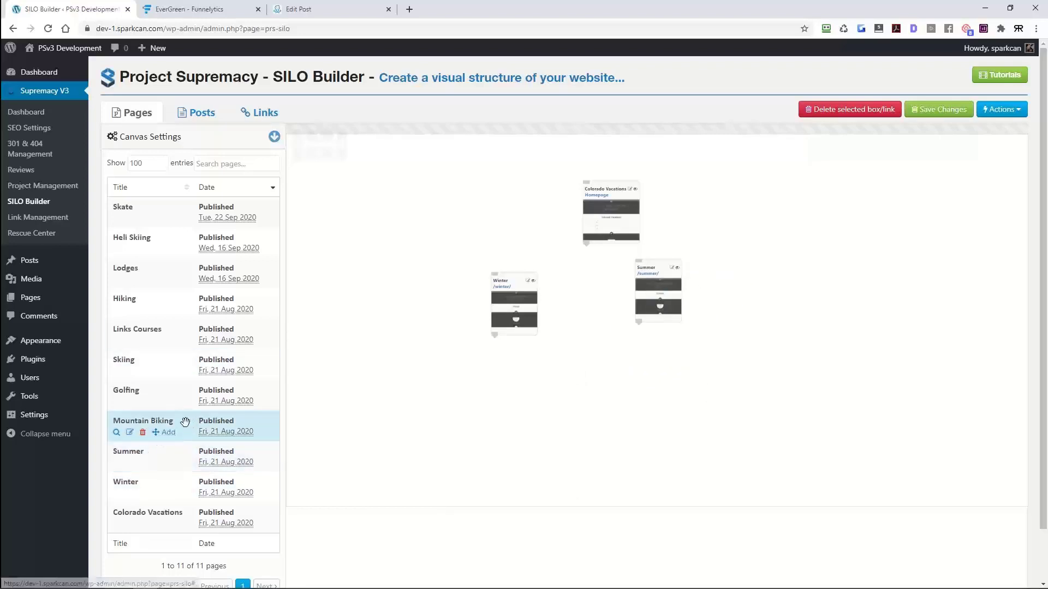
Step: Add the Skiing page below Winter and the Golfing and Mountain Biking pages side by side below Summer
left_click_drag(185, 422, 743, 367)
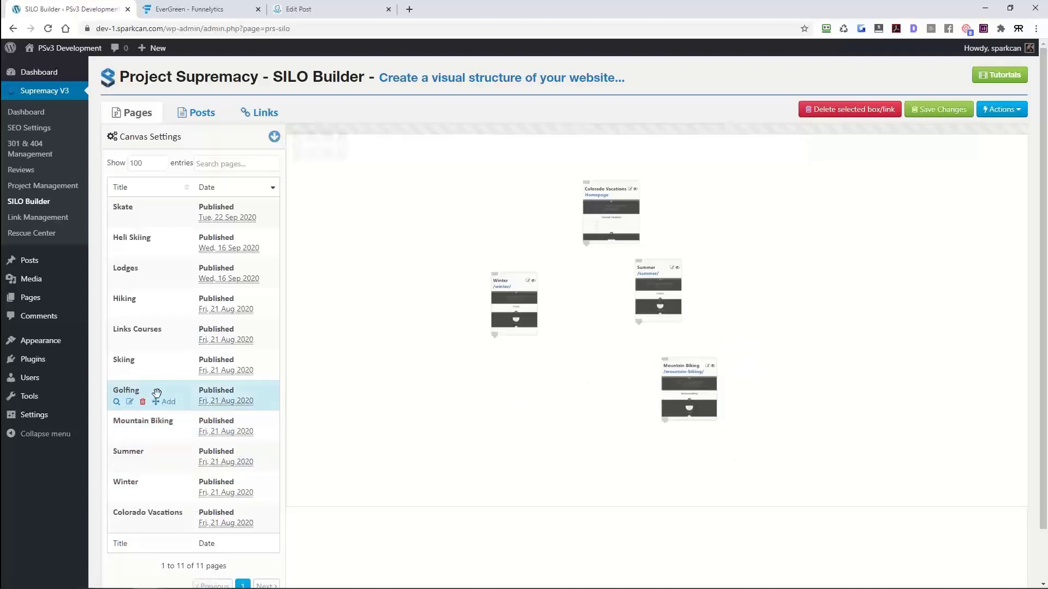
left_click_drag(157, 394, 624, 361)
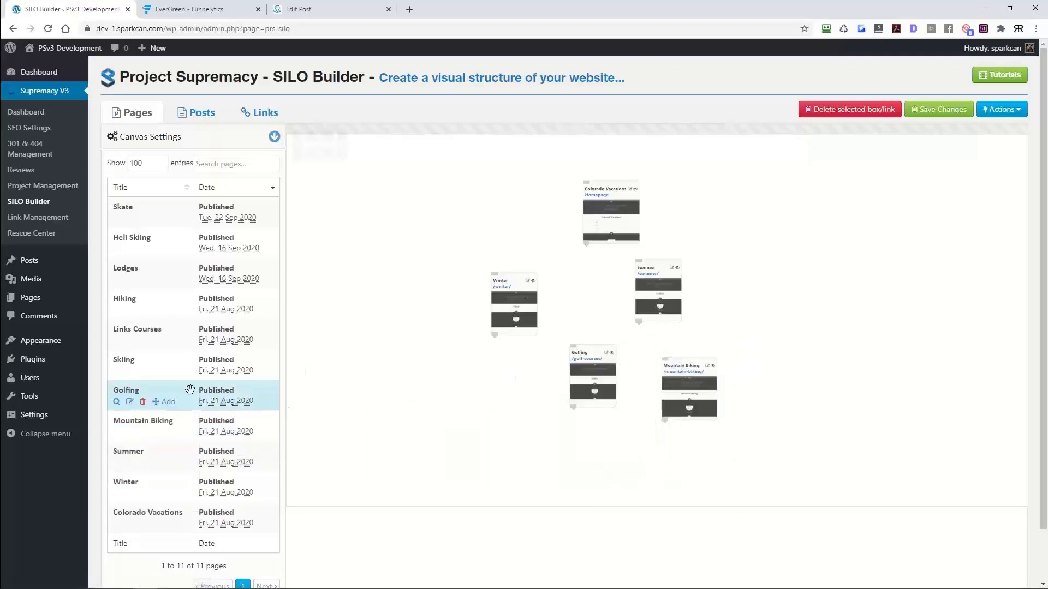
left_click_drag(163, 363, 478, 368)
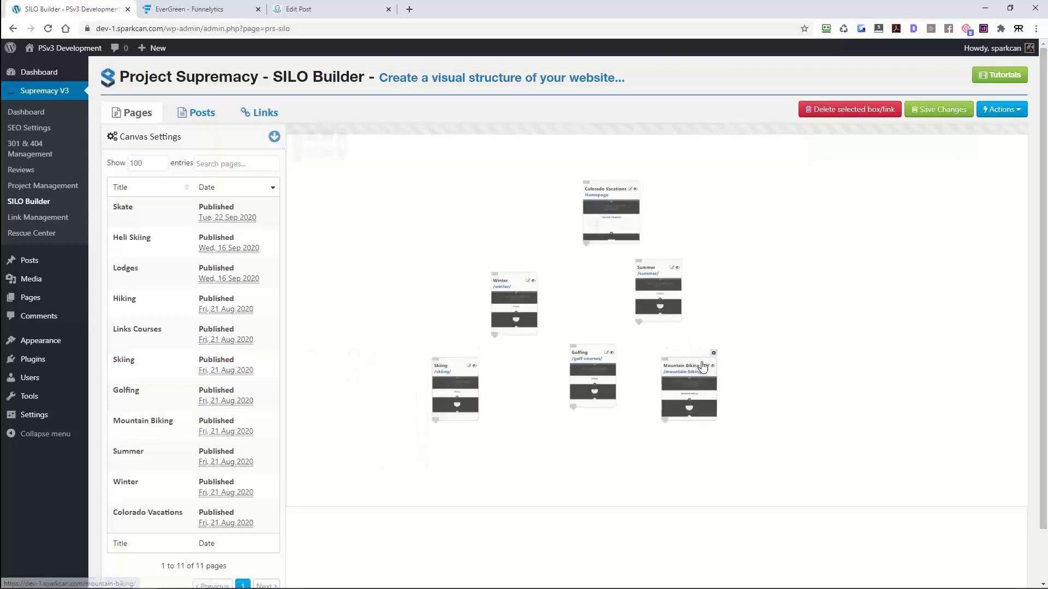
left_click_drag(698, 363, 750, 350)
left_click_drag(596, 355, 662, 355)
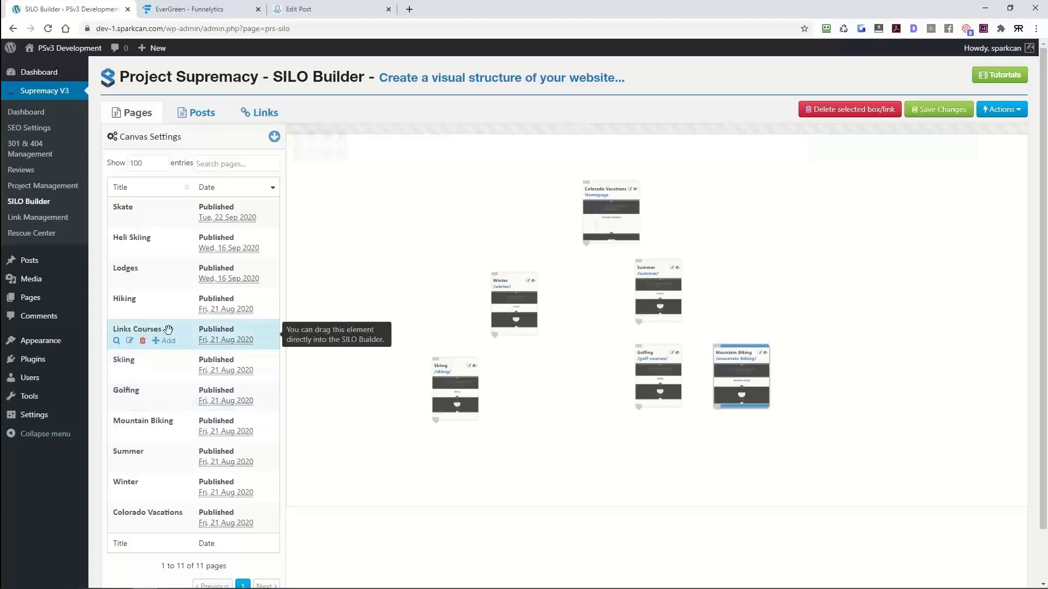
Step: Place the Links Courses page below Golfing and the Hiking page to the right of Mountain Biking
left_click_drag(168, 329, 682, 439)
scroll(575, 374, "down", 3)
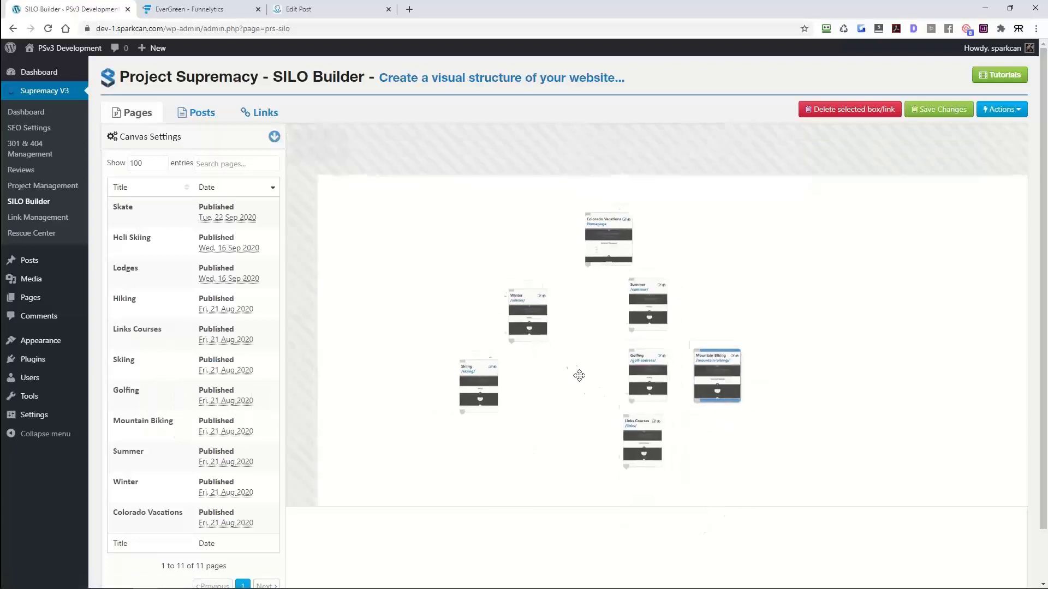
left_click(535, 326)
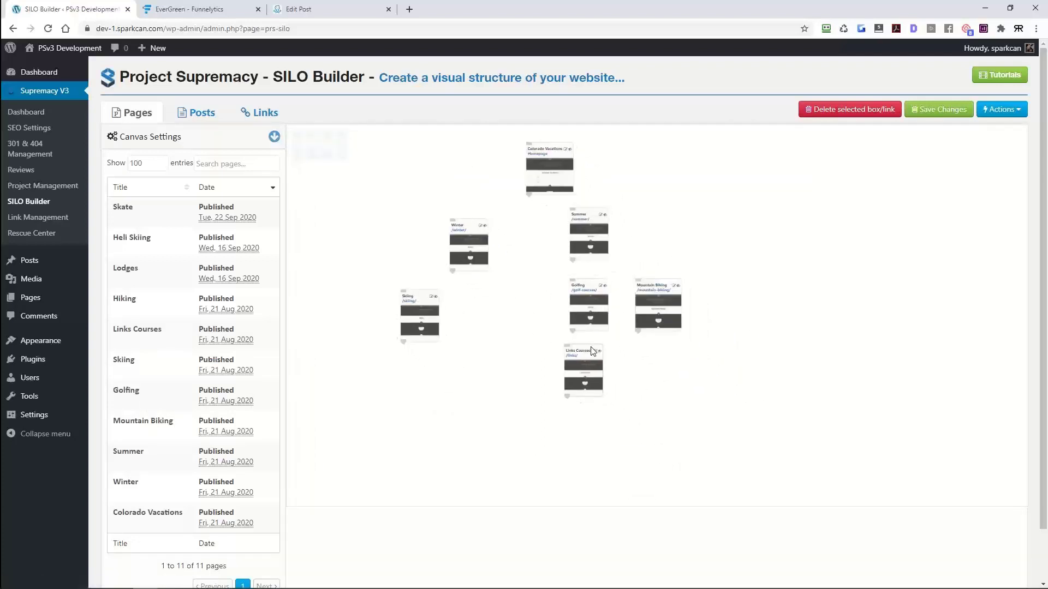
left_click_drag(145, 300, 535, 306)
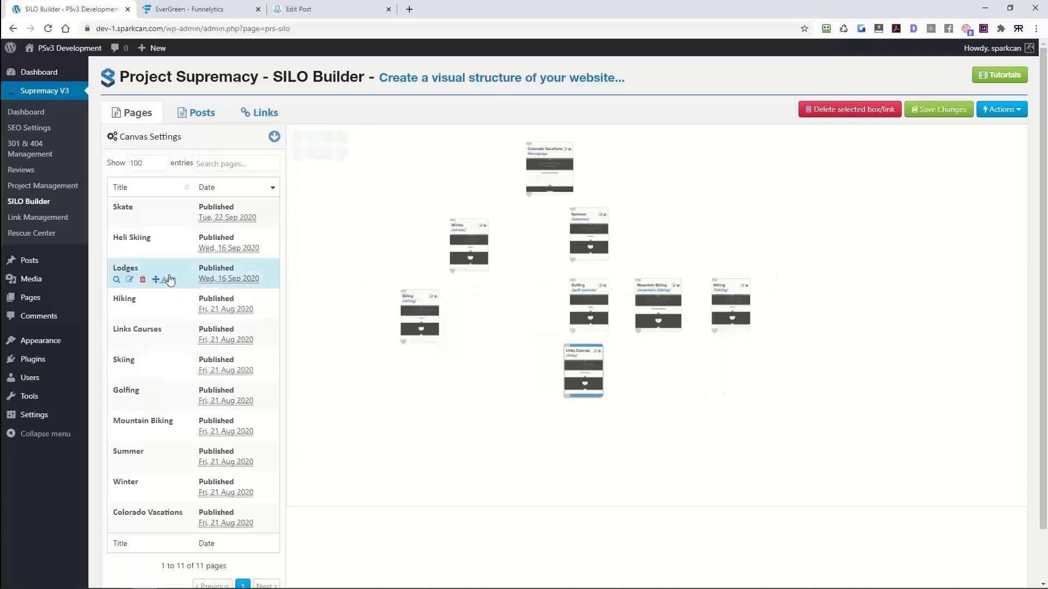
Step: Place the Lodges and Heli Skiing pages below Skiing, and the Skate page to the right of Skiing
left_click_drag(169, 279, 424, 346)
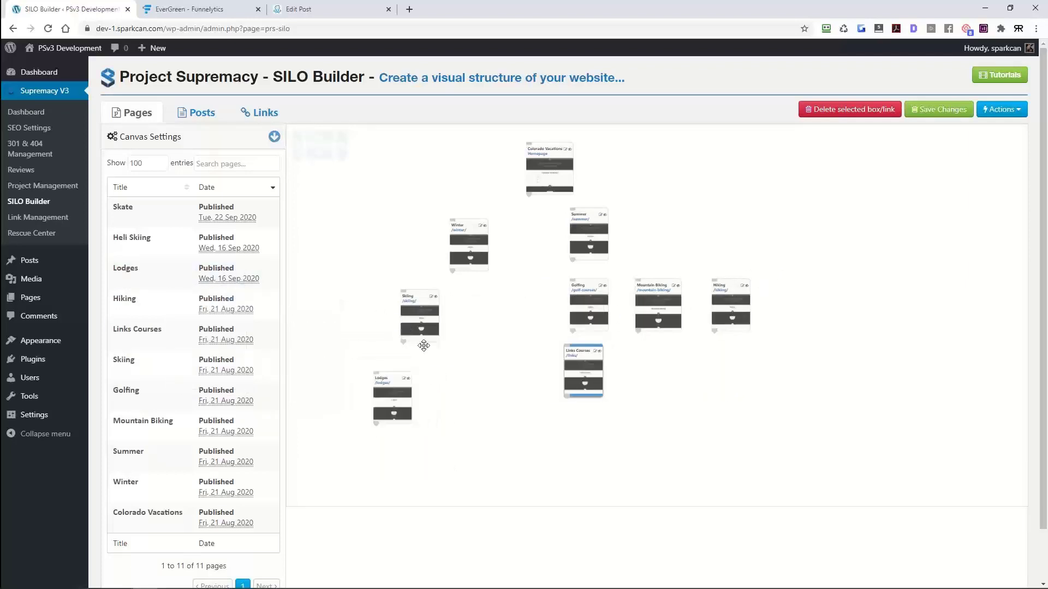
left_click_drag(140, 238, 452, 369)
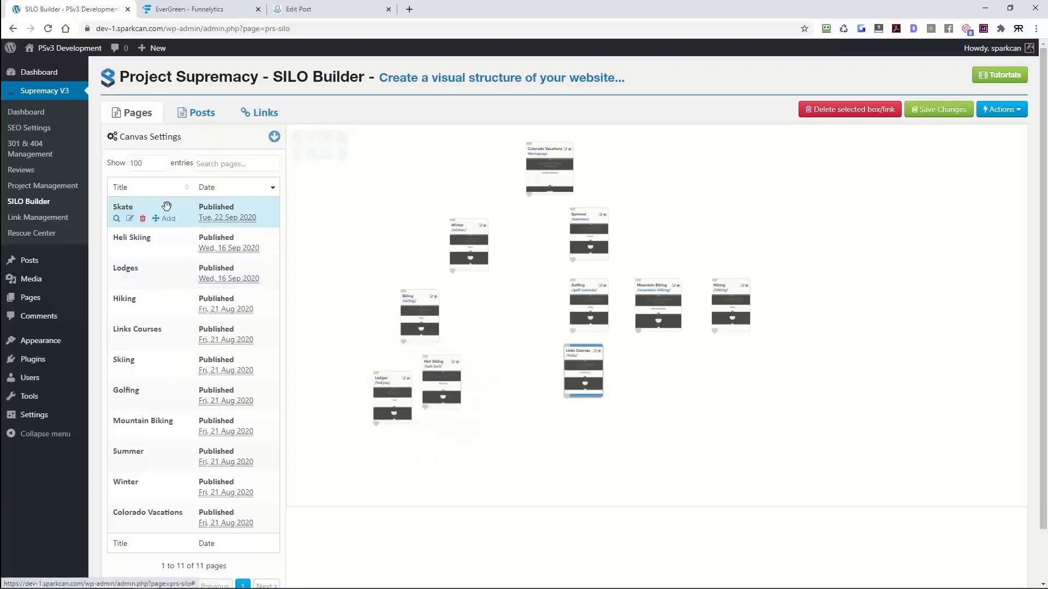
left_click_drag(166, 206, 515, 325)
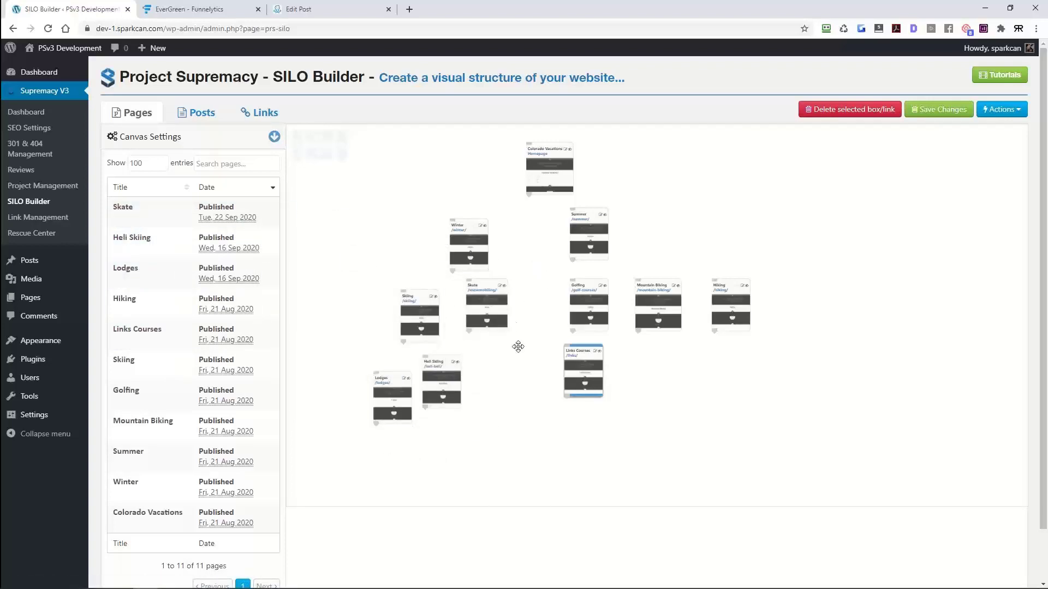
Step: Align Heli Skiing with Lodges and Skate with Skiing, and center the Colorado Vacations box between Winter and Summer
scroll(537, 362, "up", 3)
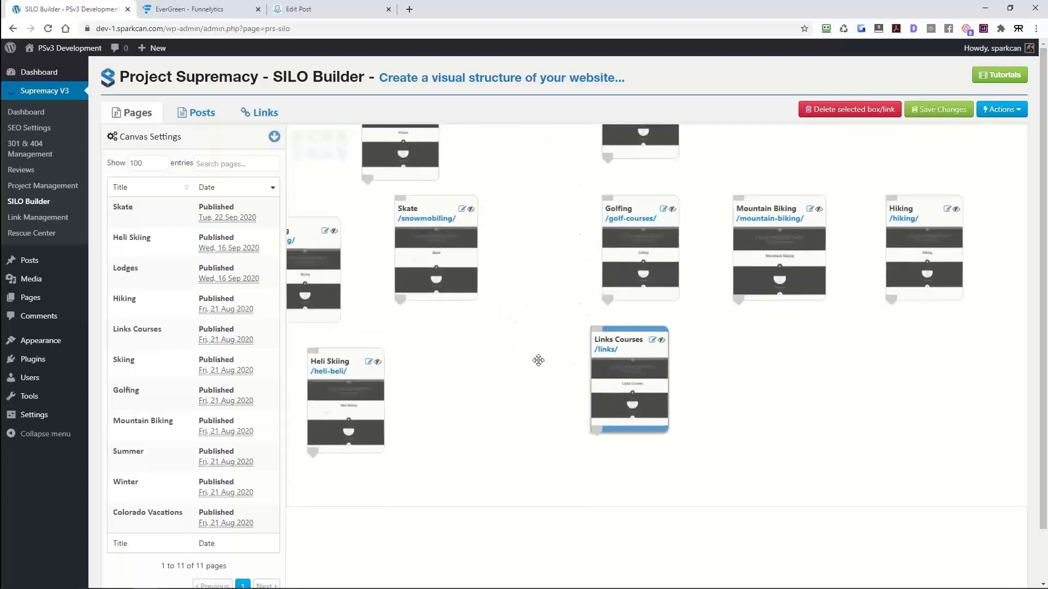
scroll(555, 307, "down", 3)
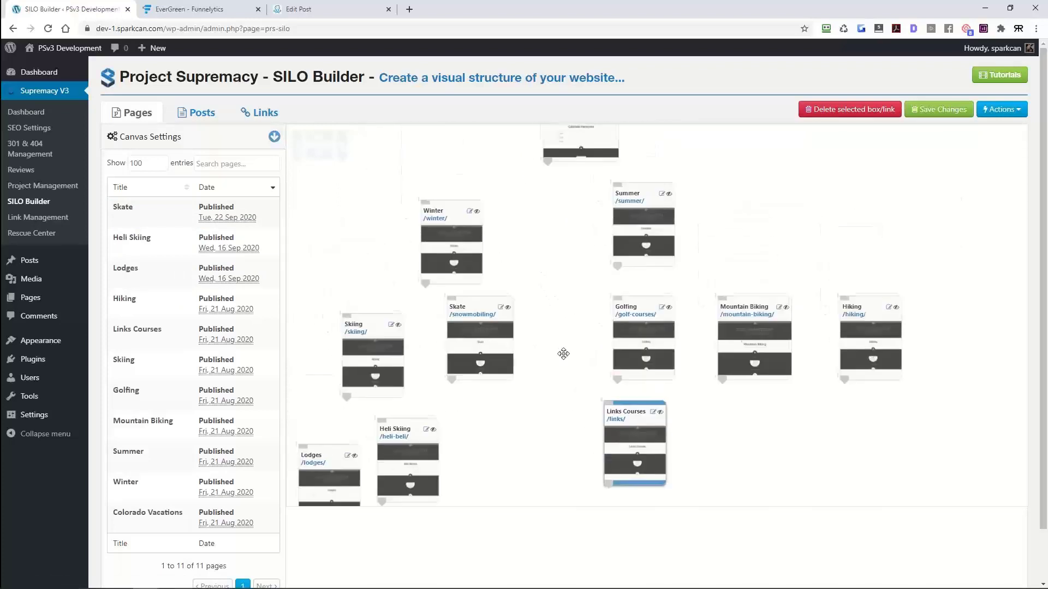
scroll(564, 354, "down", 2)
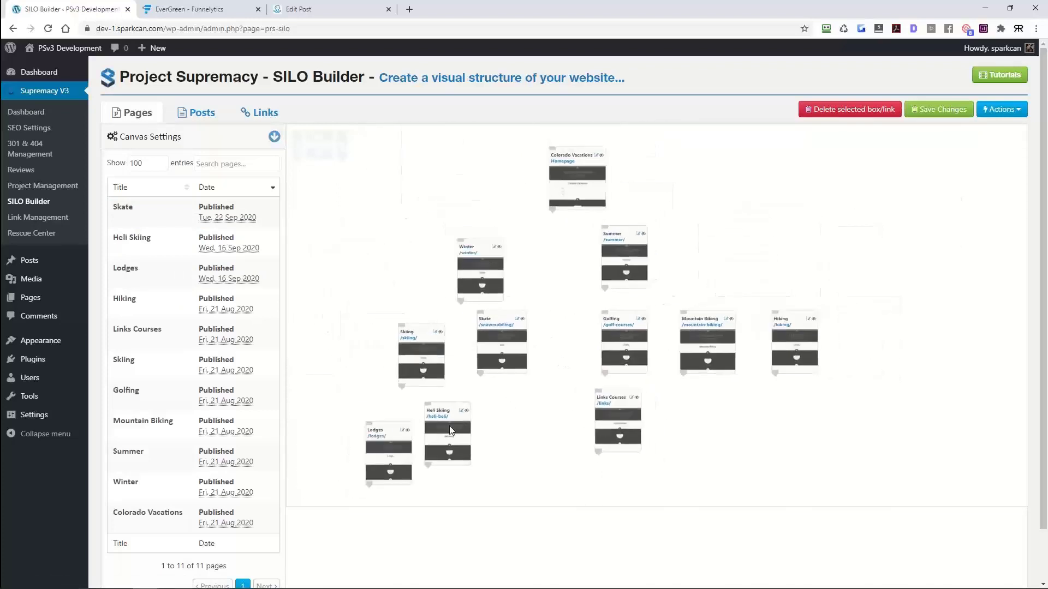
left_click_drag(462, 405, 468, 425)
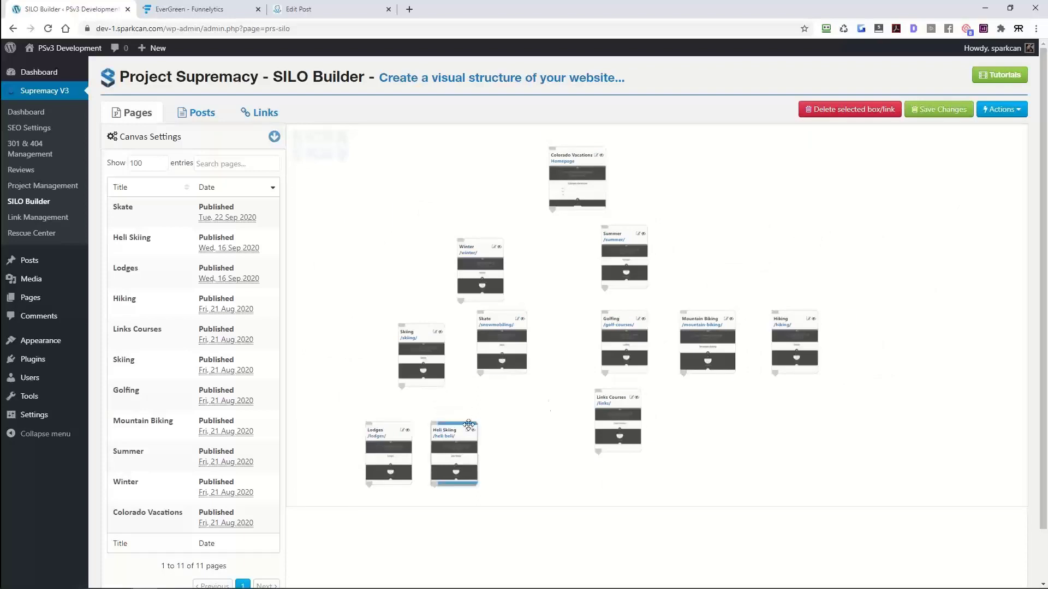
left_click(507, 326)
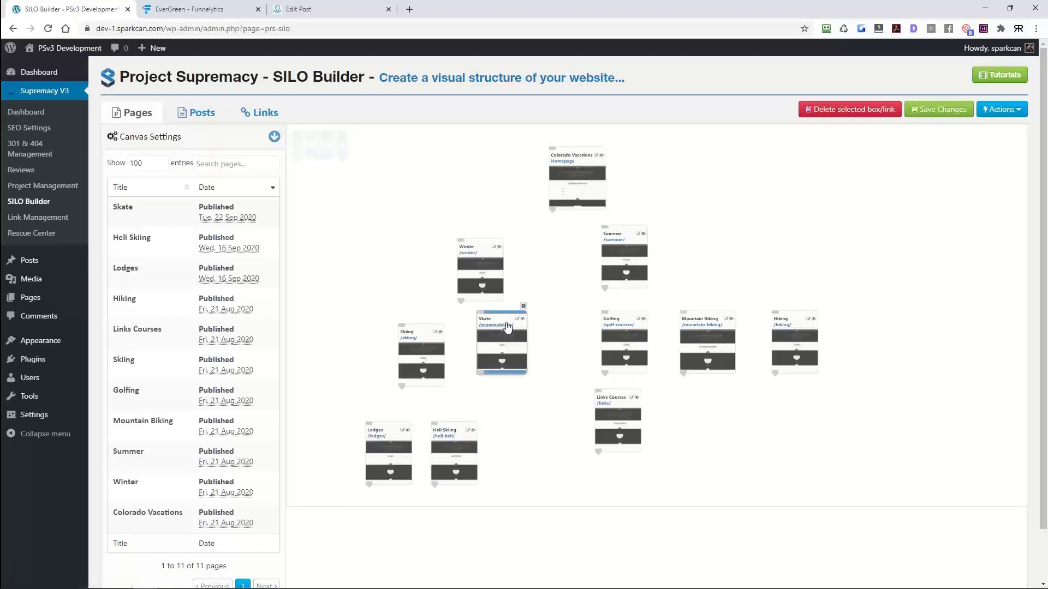
left_click_drag(506, 322, 504, 333)
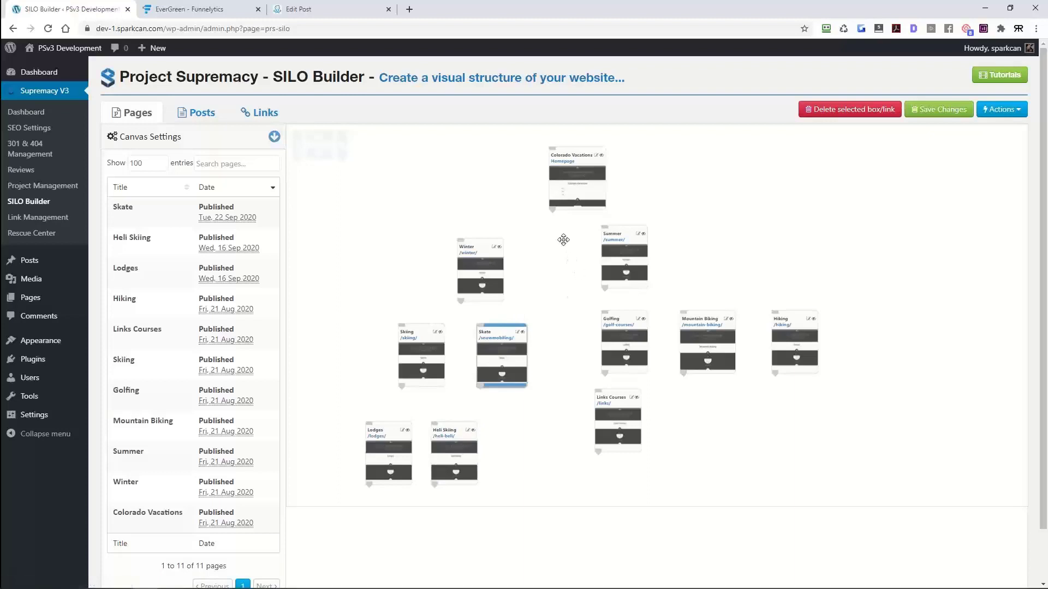
left_click_drag(571, 159, 539, 159)
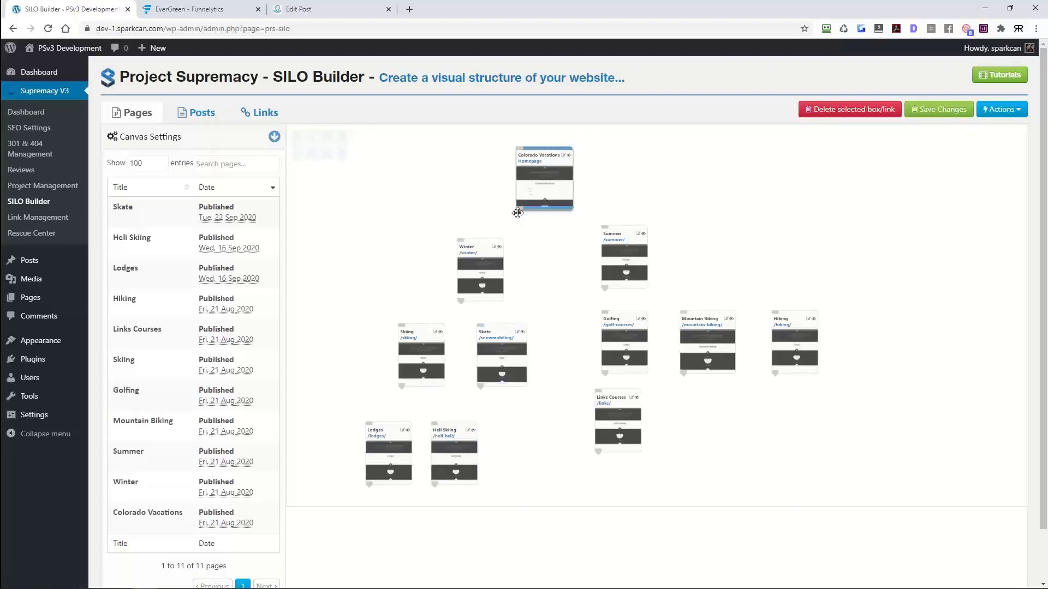
Step: Link Colorado Vacations to Winter and Summer, Winter to Skiing and Skate, and Summer to Golfing, Mountain Biking and Hiking
left_click_drag(517, 213, 462, 242)
left_click_drag(585, 216, 604, 227)
left_click_drag(609, 305, 608, 320)
left_click_drag(681, 306, 778, 317)
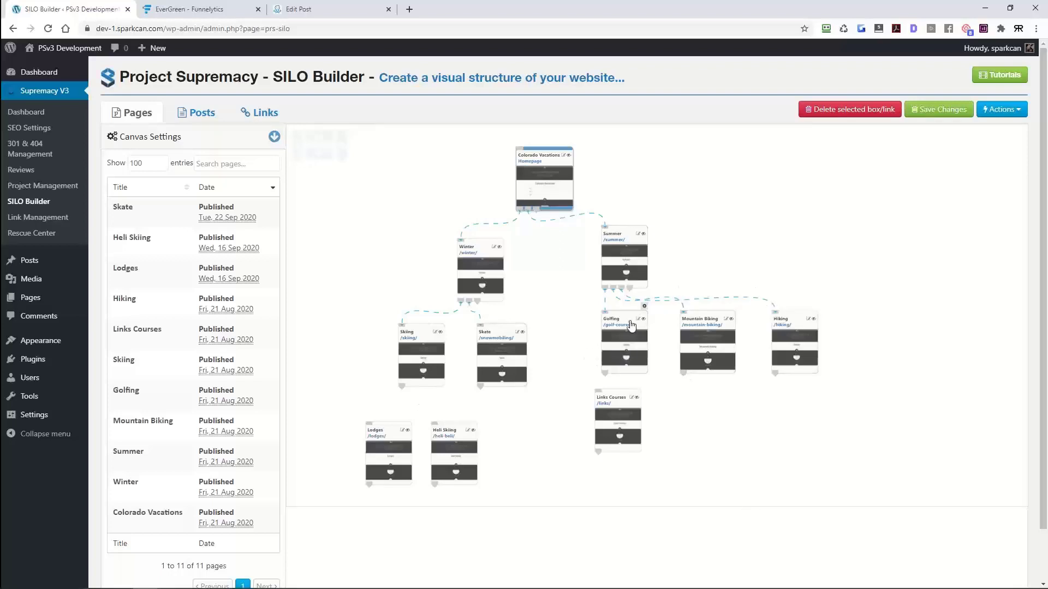
Step: Shift Golfing and Mountain Biking left and slightly down under Summer, and move Links Courses down below Golfing
left_click_drag(628, 328, 594, 341)
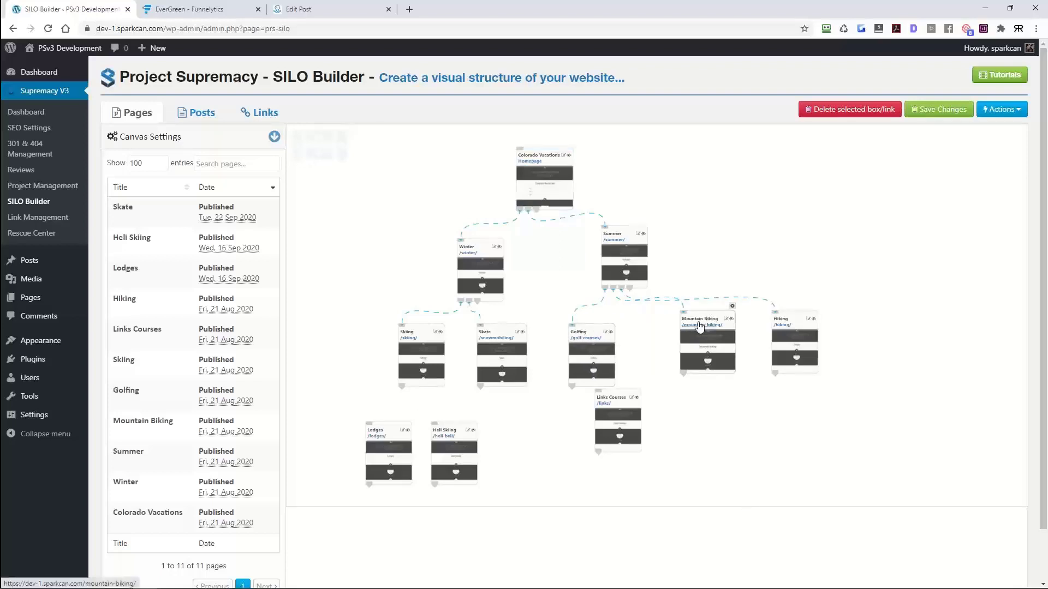
left_click_drag(710, 315, 672, 328)
left_click(671, 327)
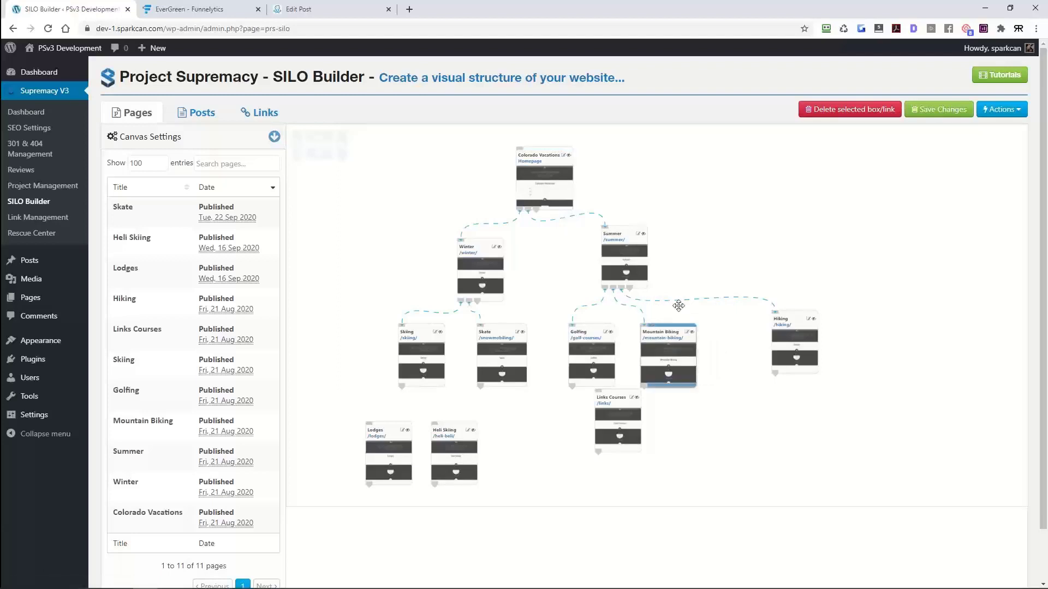
left_click(604, 424)
left_click_drag(604, 423, 584, 442)
Step: Link Golfing to Links Courses, and Skiing to both Lodges and Heli Skiing
scroll(600, 419, "up", 3)
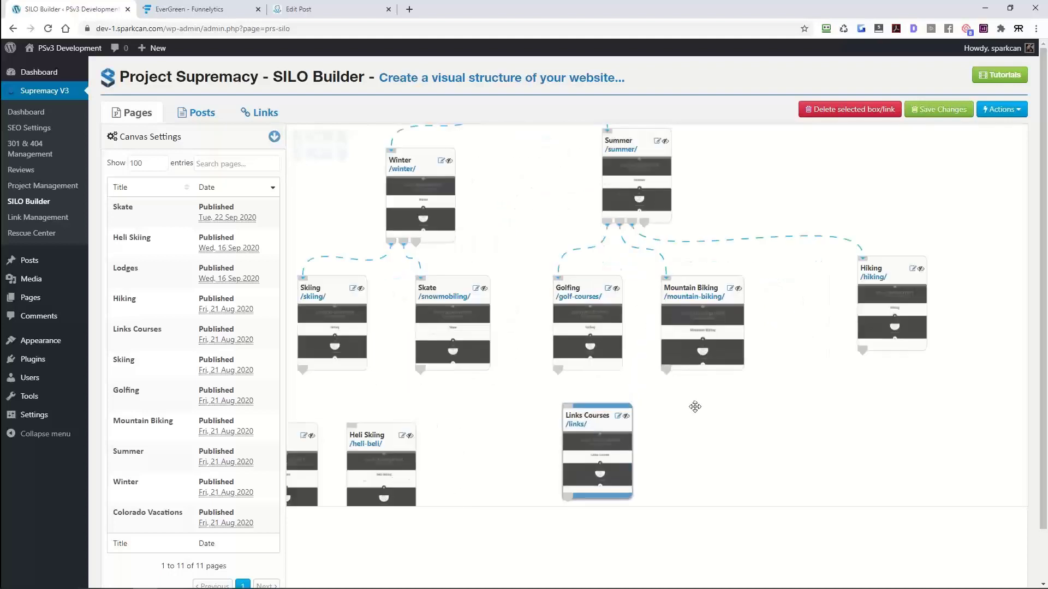
left_click(695, 407)
scroll(695, 406, "down", 2)
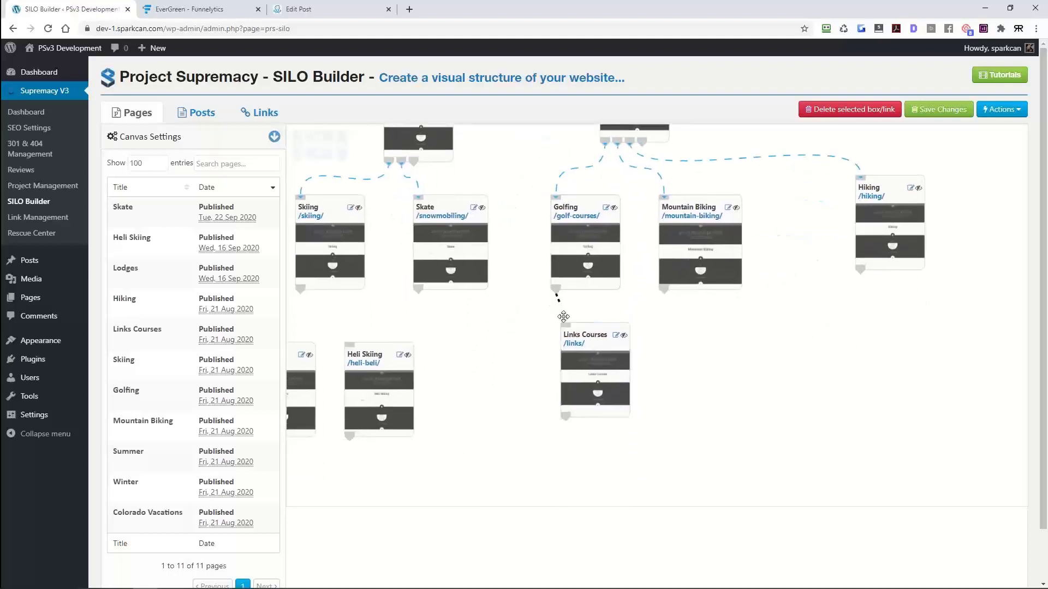
left_click_drag(567, 332, 568, 333)
left_click_drag(290, 302, 496, 334)
left_click_drag(587, 319, 597, 343)
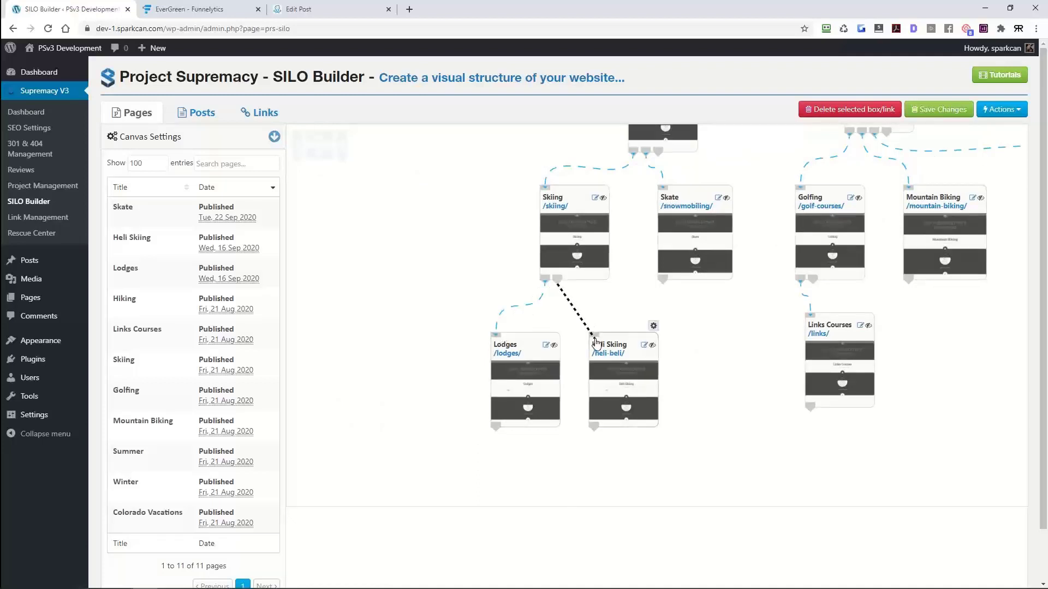
Step: Save the page hierarchy and expand the canvas settings
scroll(683, 354, "down", 5)
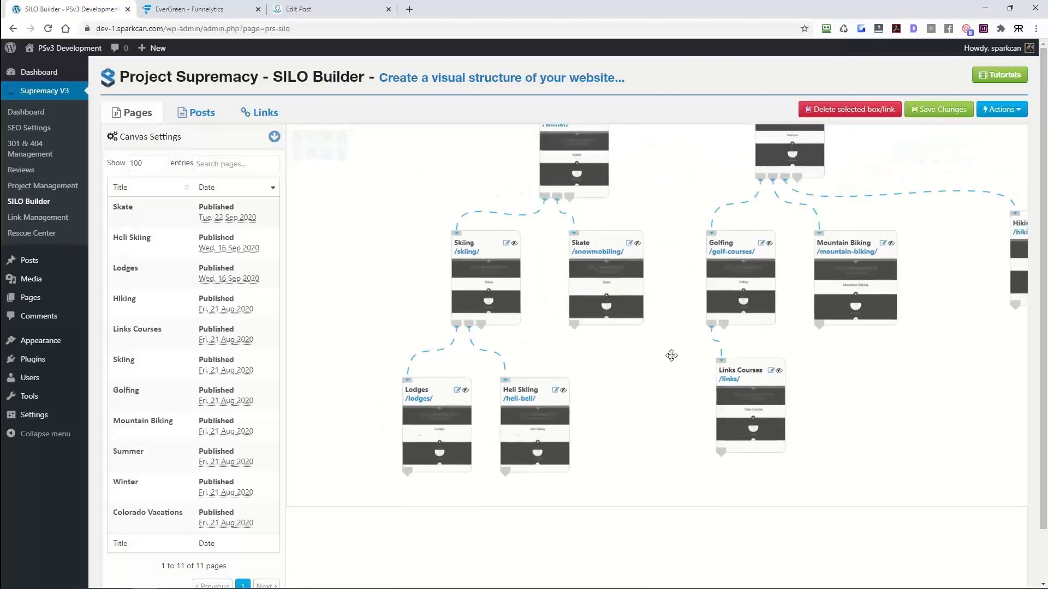
left_click(930, 111)
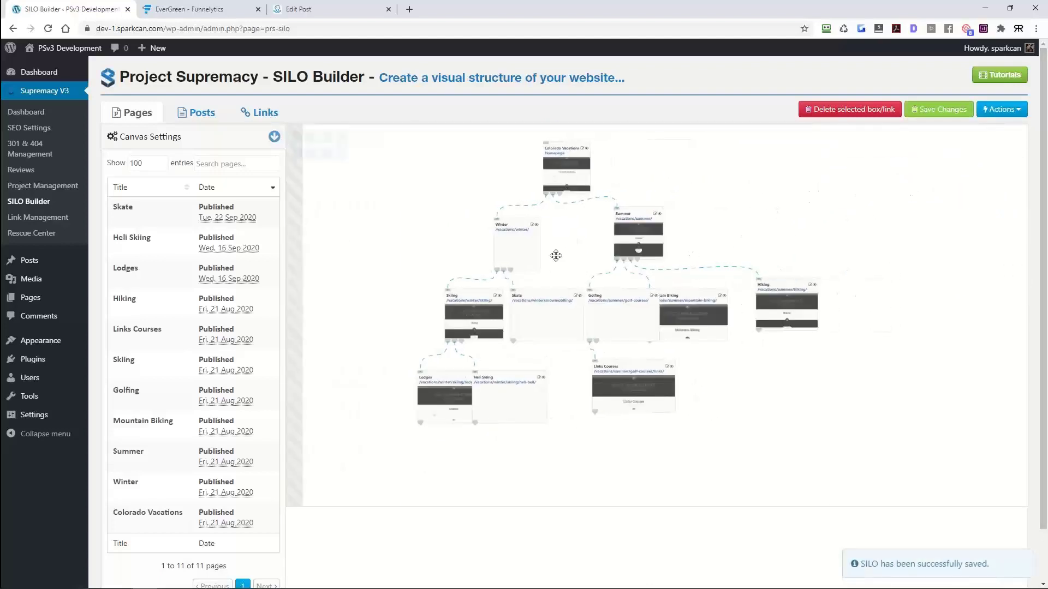
scroll(556, 256, "up", 2)
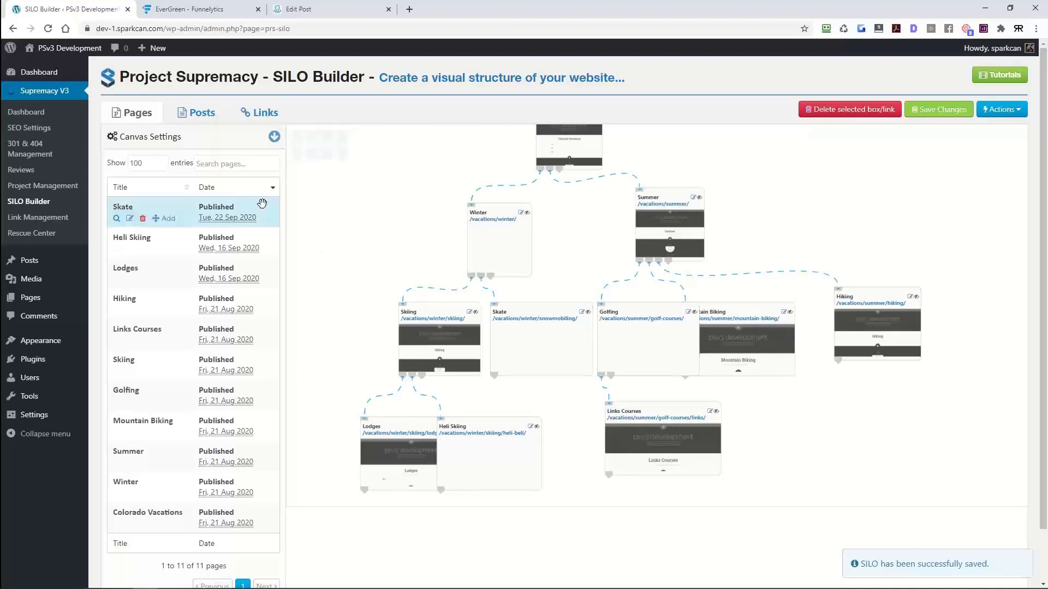
left_click(274, 136)
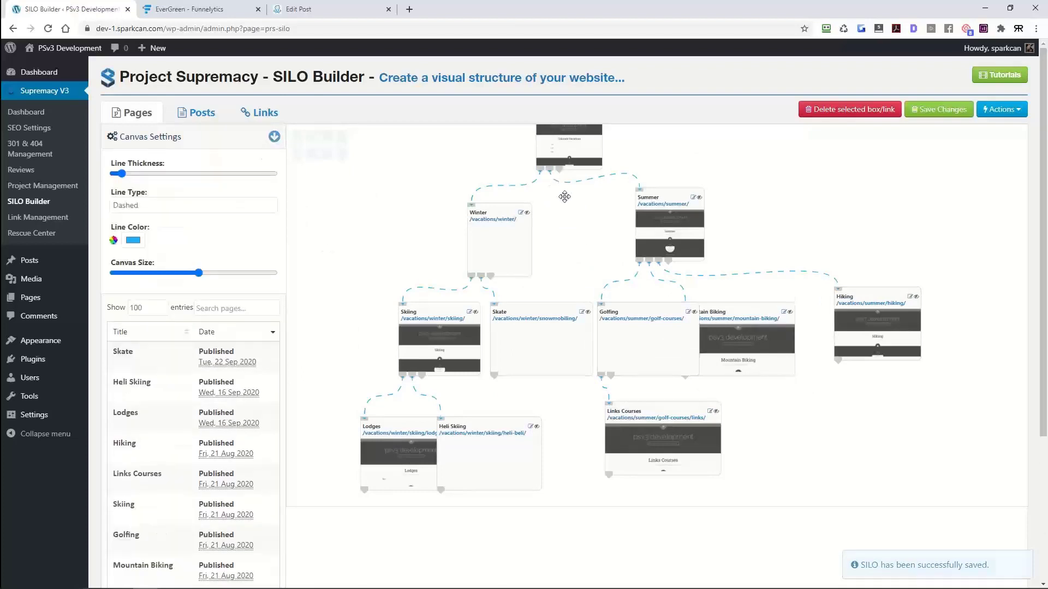
Step: Increase the connector line thickness, try the Solid and Dashed line types, and set the line type to Dotted
left_click_drag(118, 179, 157, 216)
left_click(154, 212)
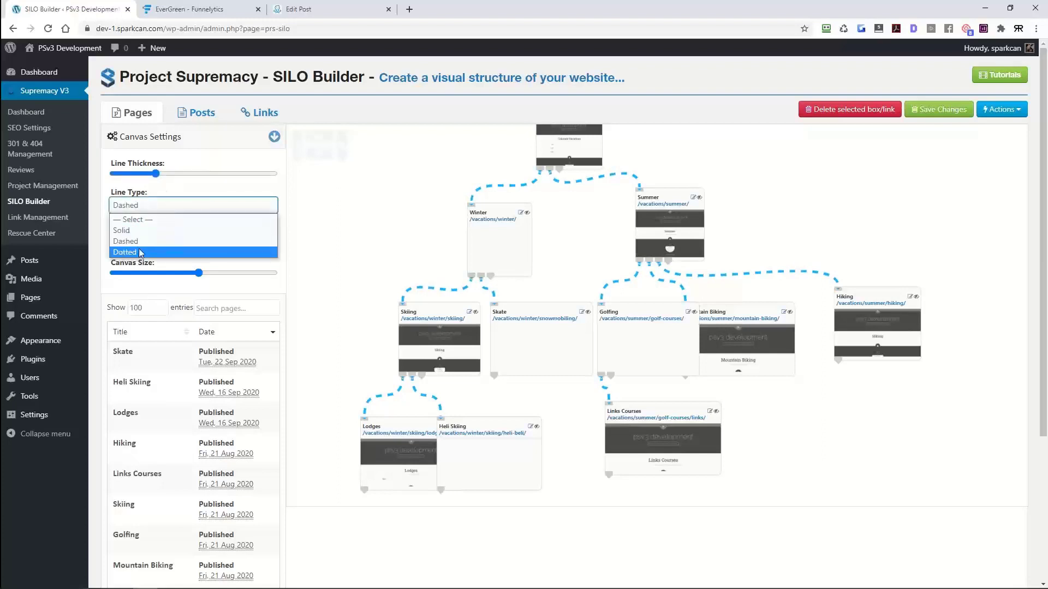
left_click(126, 231)
left_click(160, 212)
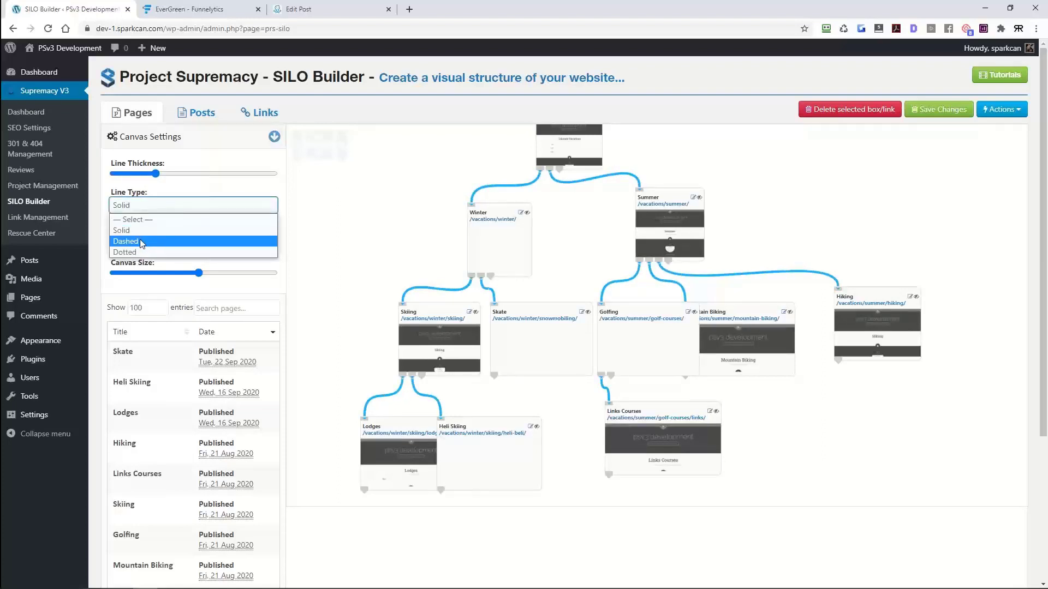
left_click(140, 241)
left_click(164, 205)
left_click(136, 252)
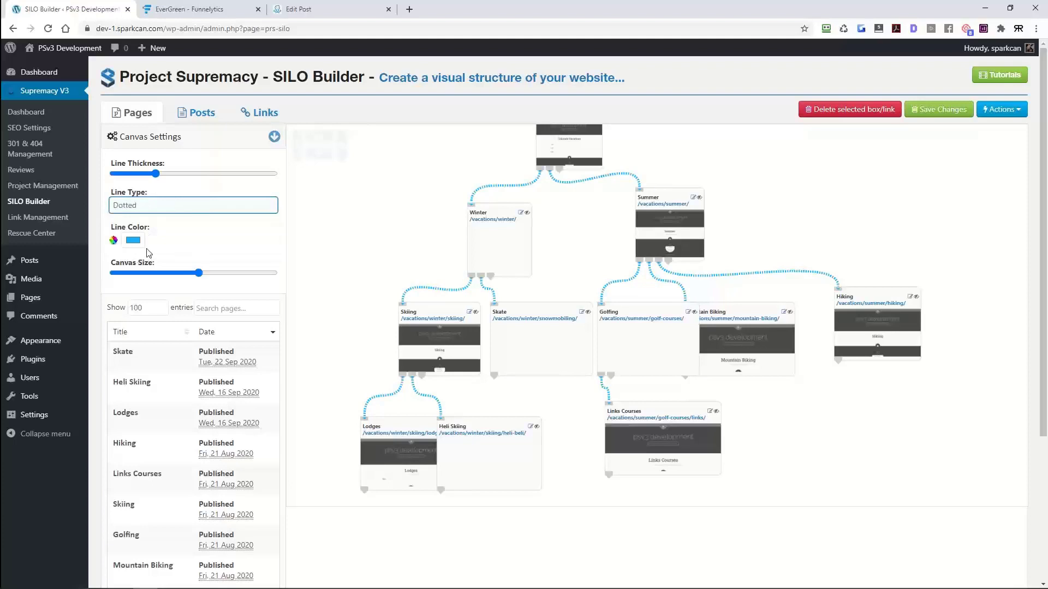
Step: Adjust the blue connector line color slightly and save the page hierarchy
left_click(133, 240)
mouse_move(237, 251)
left_mouse_down()
mouse_move(166, 303)
mouse_move(229, 250)
left_mouse_up()
left_click(238, 226)
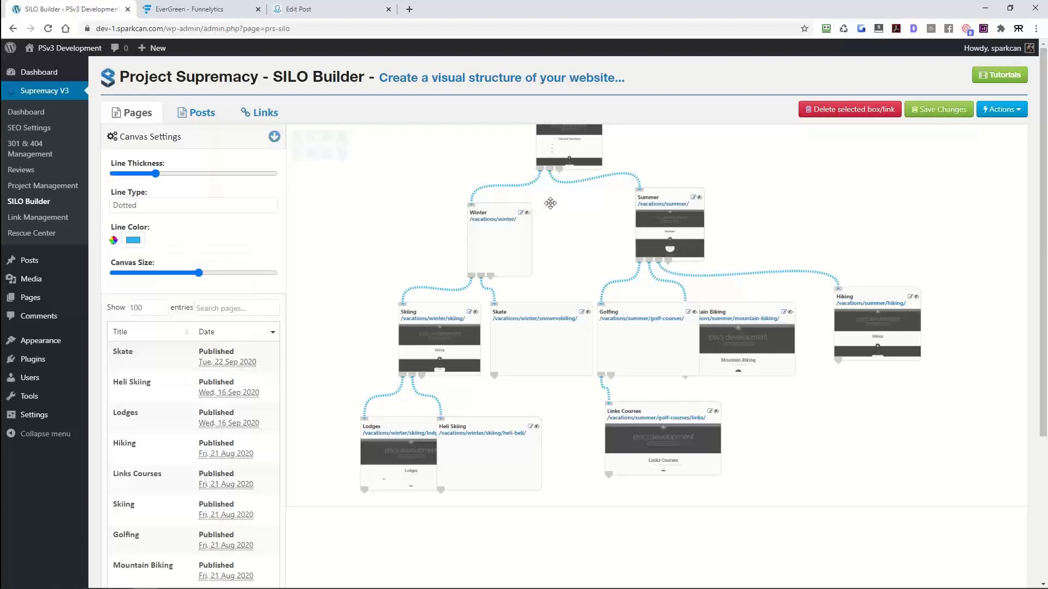
left_click(958, 113)
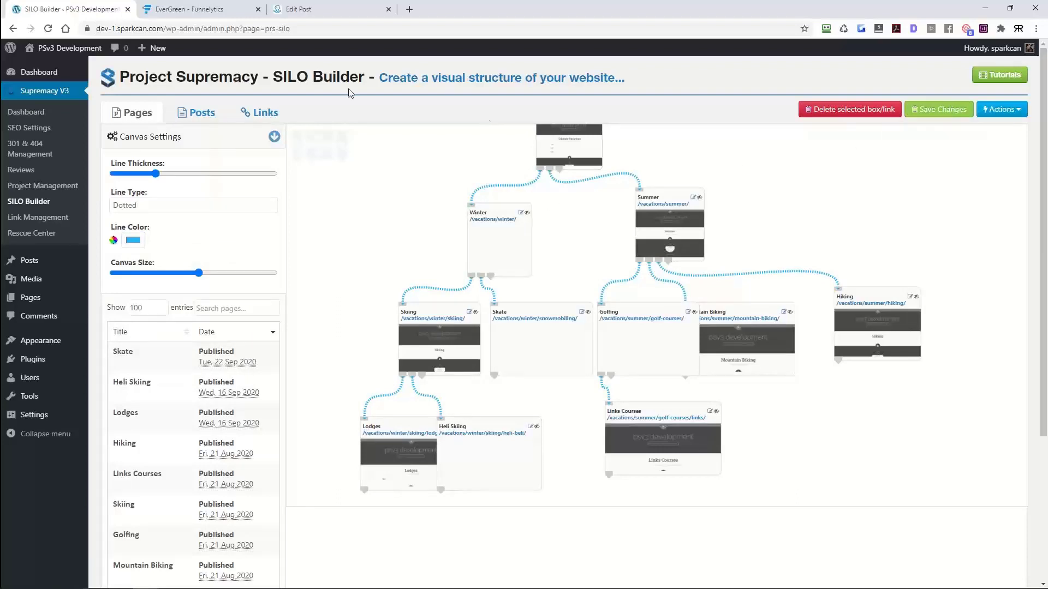
Step: Open the WordPress Pages list in a new browser tab and examine how the pages are nested
right_click(36, 302)
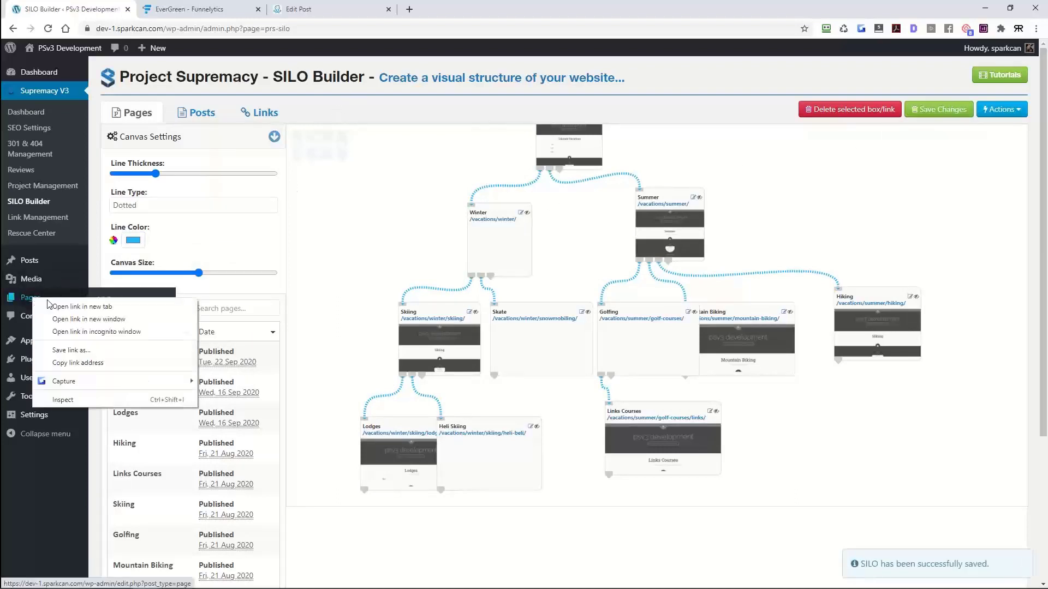
left_click(61, 303)
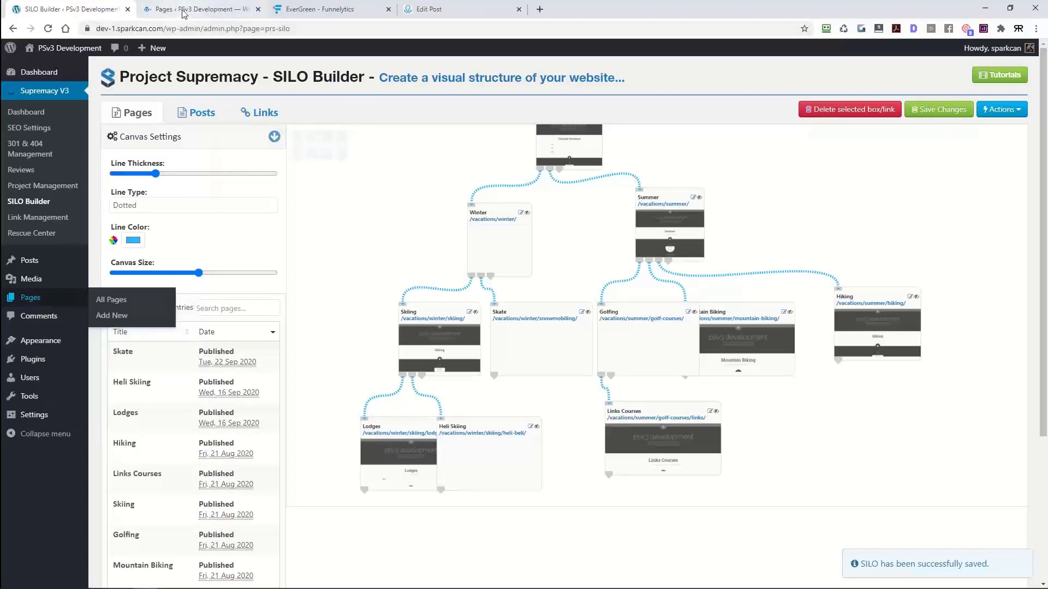
left_click(183, 10)
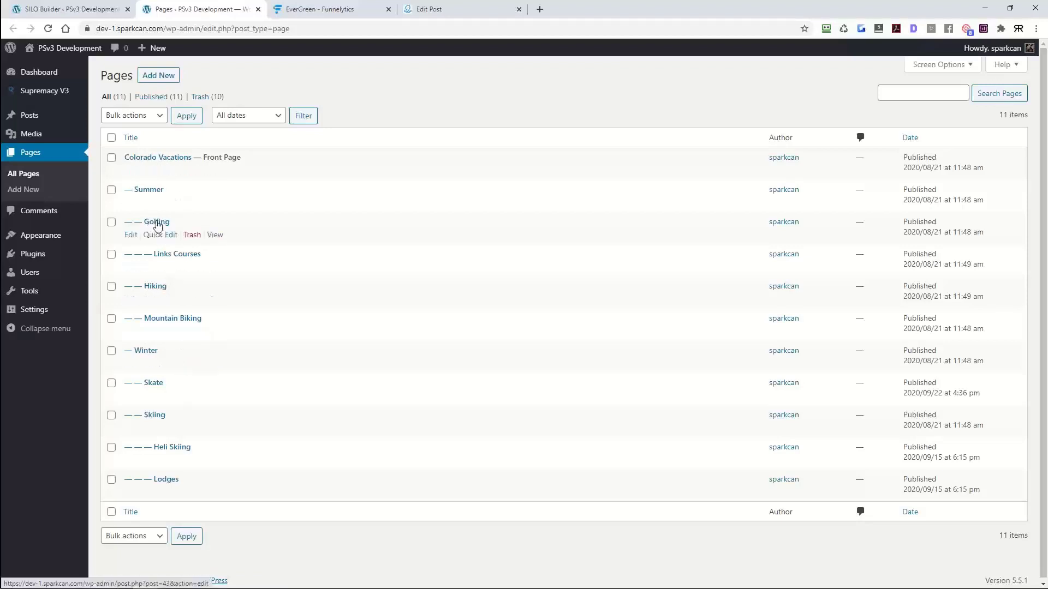
Step: Return to the SILO Builder, open the Winter box's pop-up and close it
left_click(71, 9)
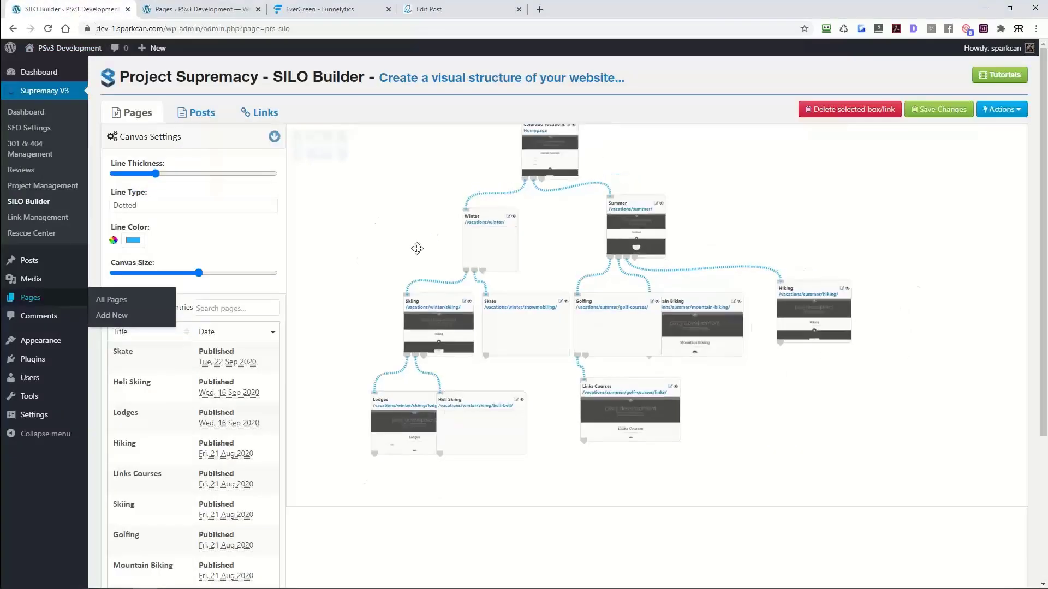
left_click(498, 249)
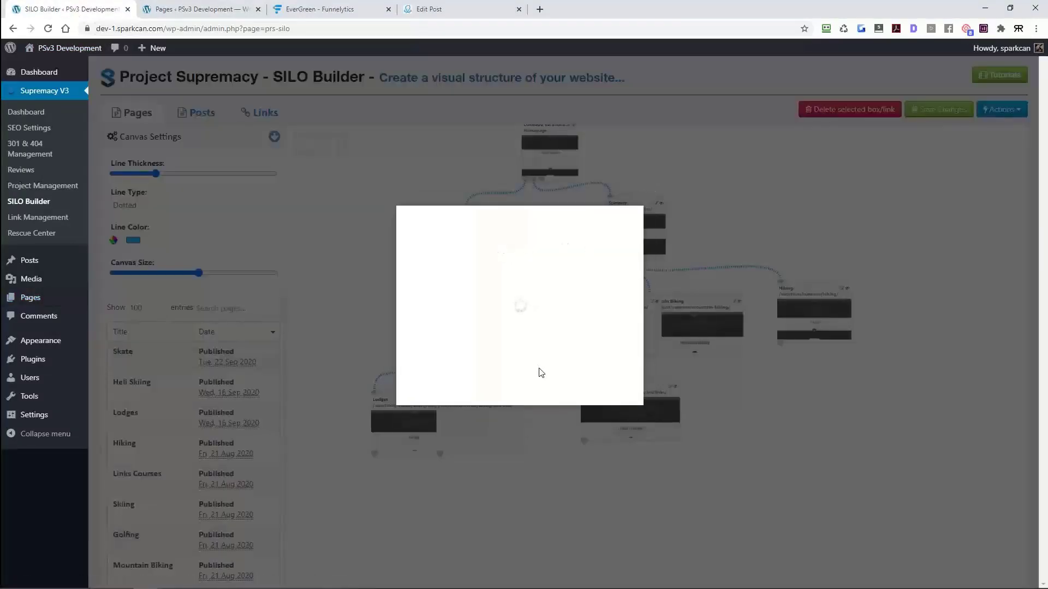
left_click(628, 225)
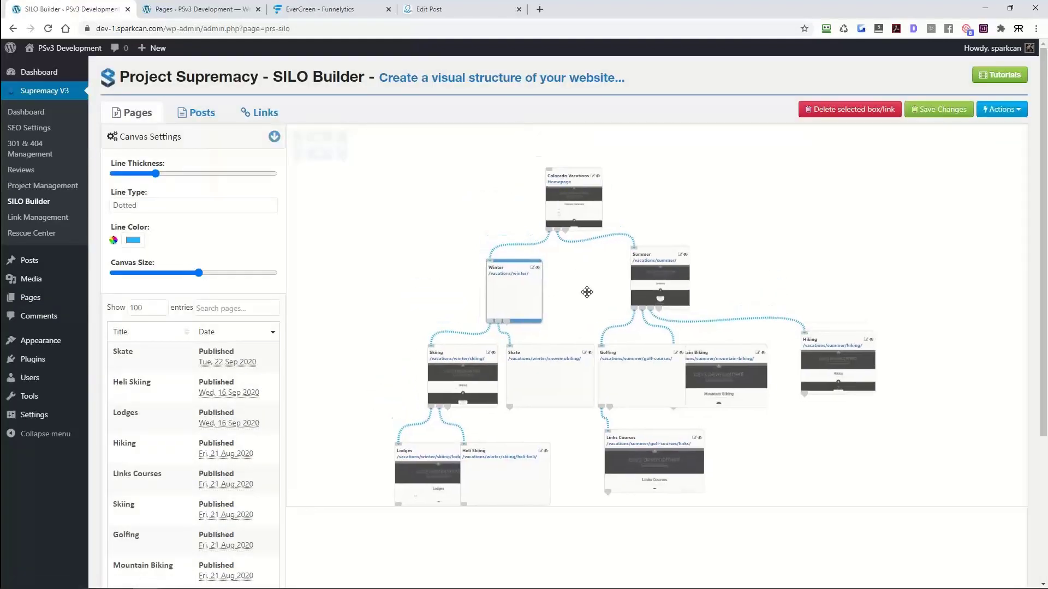
Step: Separate Mountain Biking from Golfing, align Hiking with that row, and place Links Courses directly below Golfing
left_click_drag(587, 287, 584, 259)
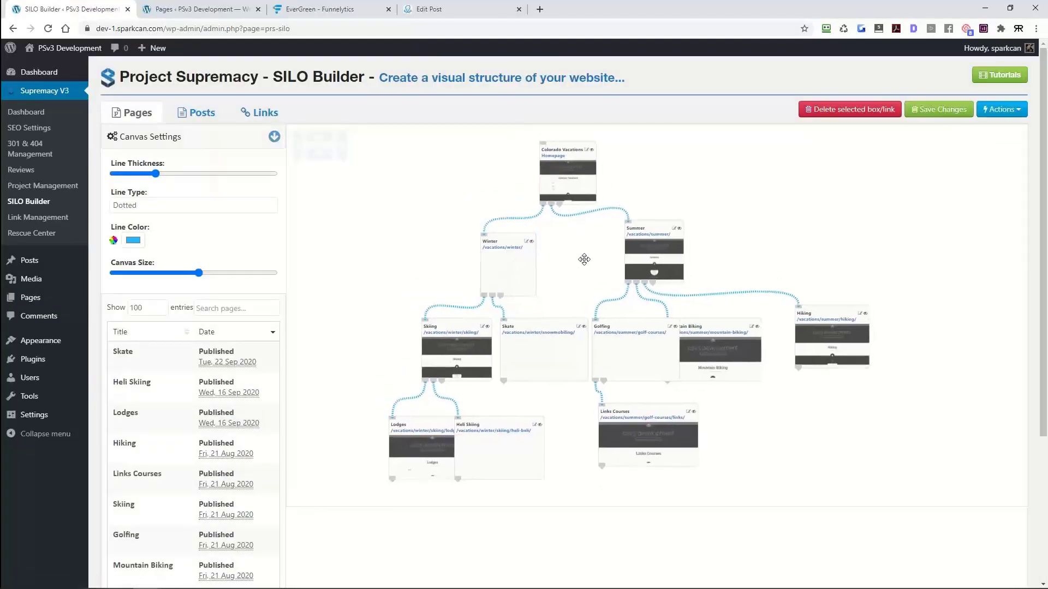
left_click_drag(705, 327, 723, 325)
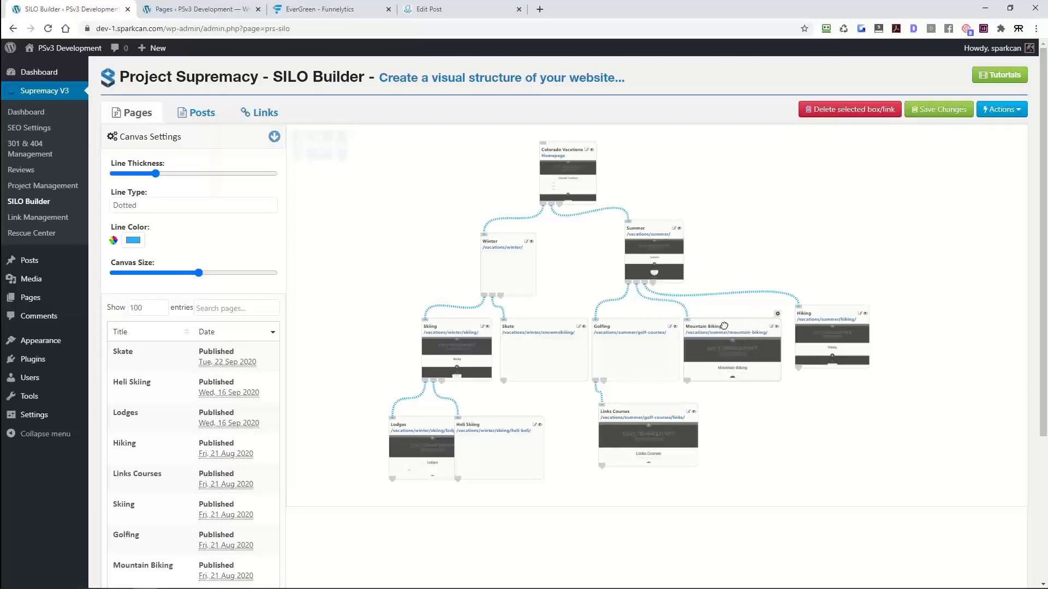
left_click_drag(833, 318, 825, 331)
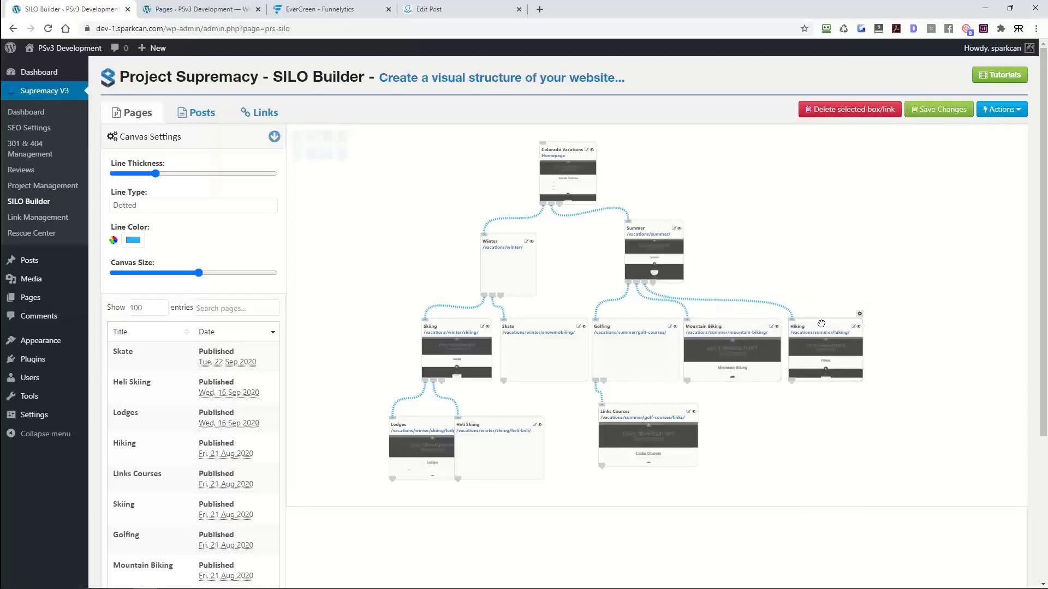
left_click_drag(641, 413, 635, 433)
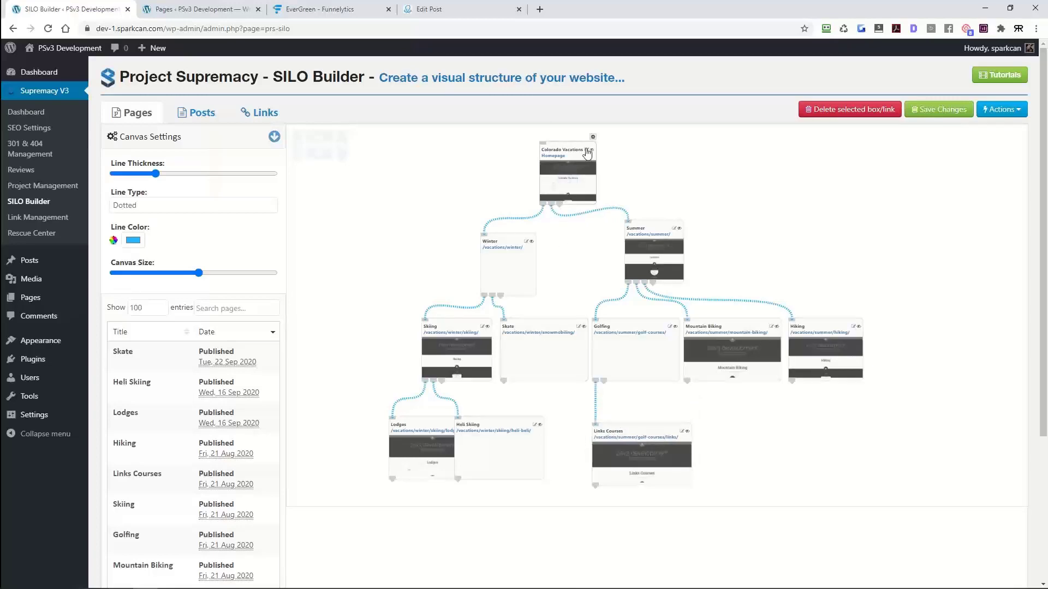
Step: Open the Colorado Vacations page for editing from the WordPress Pages list and examine its title and permalink
scroll(736, 183, "up", 5)
scroll(736, 184, "up", 3)
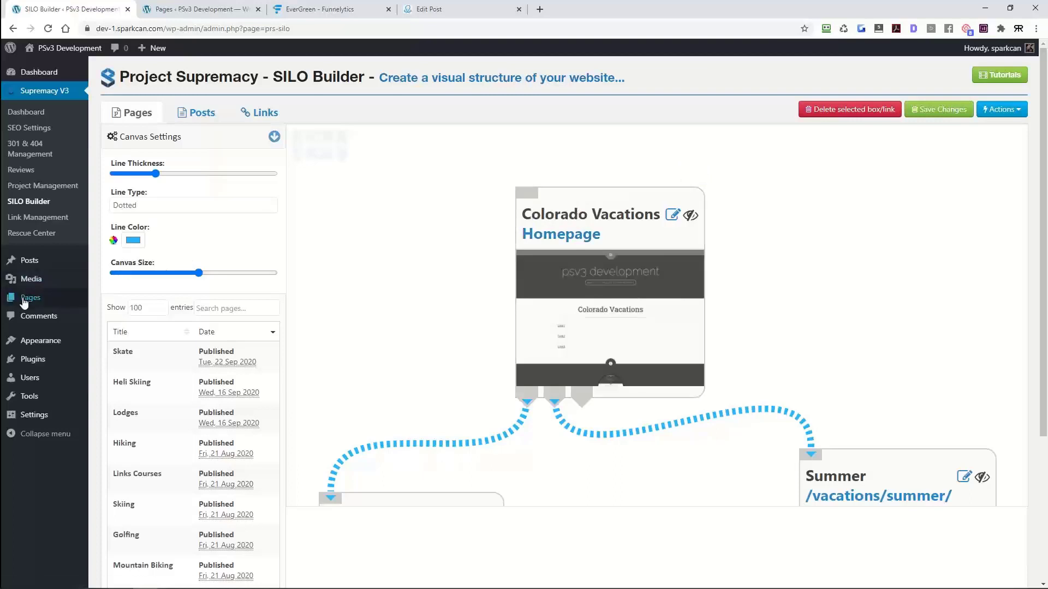
left_click(200, 10)
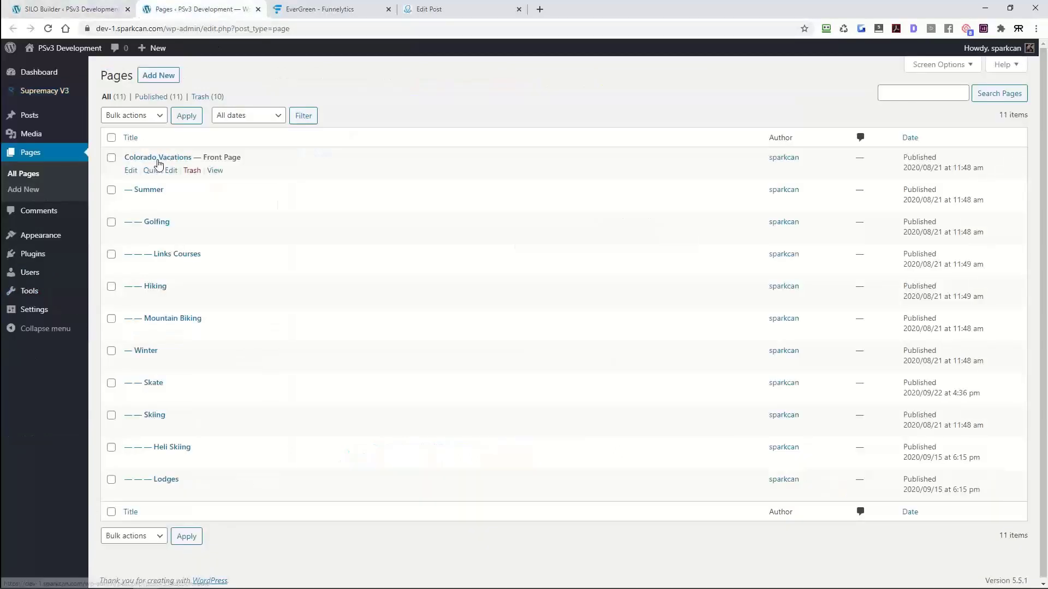
left_click(132, 171)
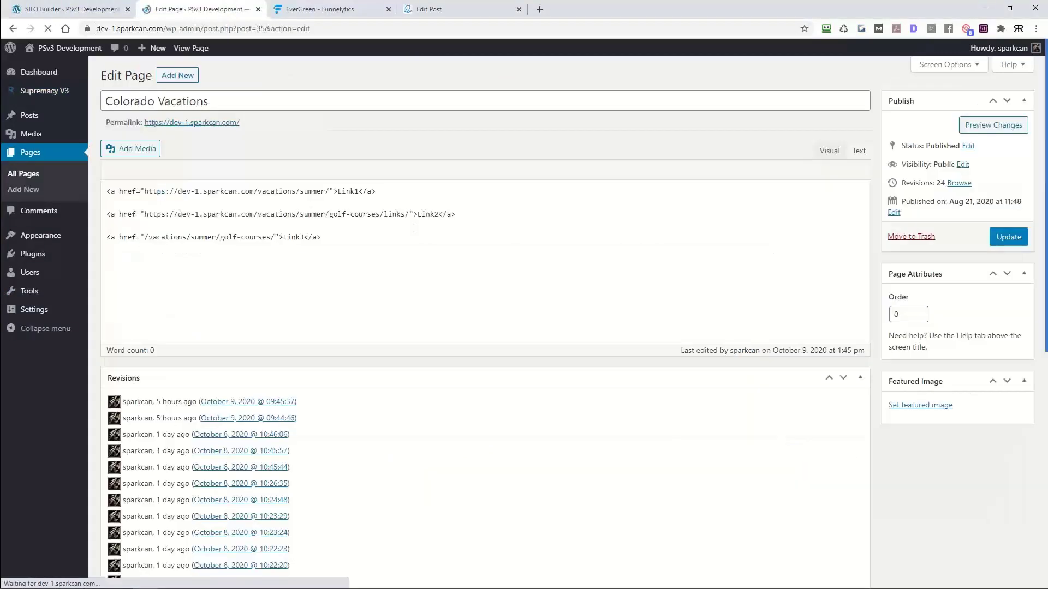
left_click(200, 102)
left_click_drag(209, 102, 108, 99)
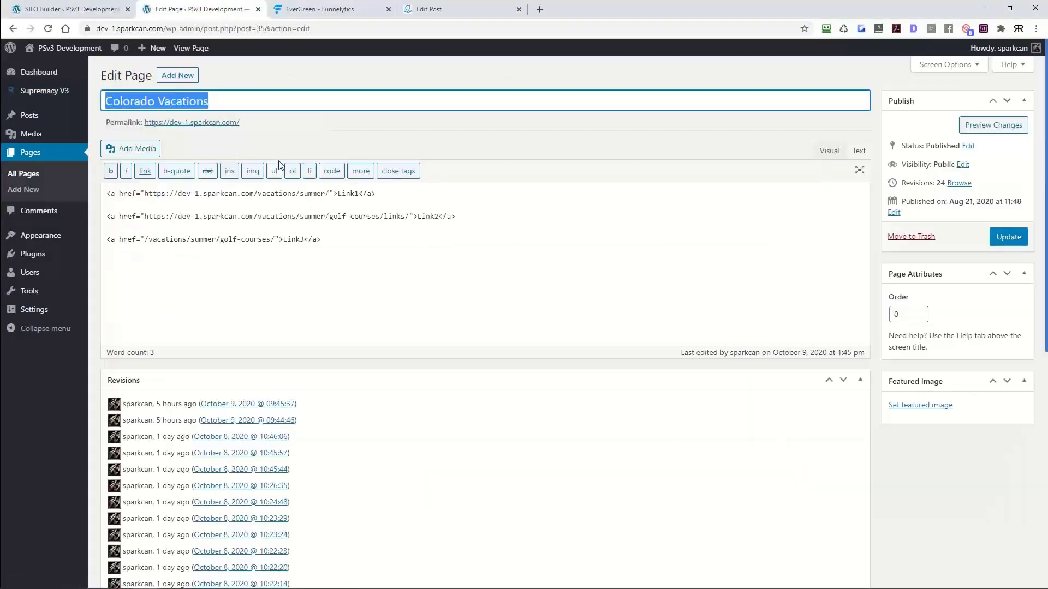
left_click(264, 125)
left_click_drag(209, 102, 105, 92)
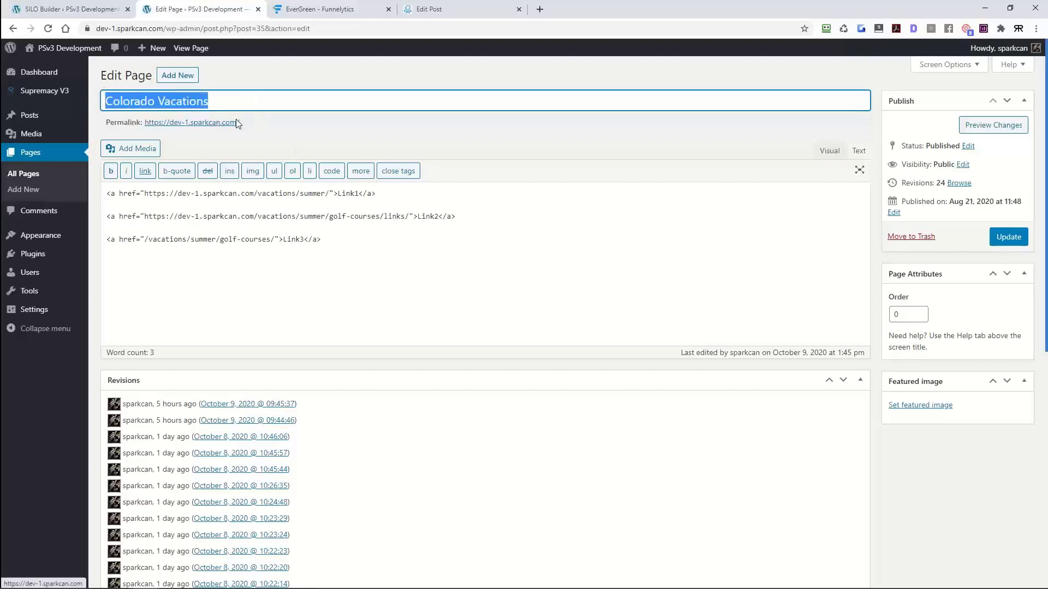
Step: Collapse the Revisions section of the Colorado Vacations edit page and select the page title
scroll(479, 282, "down", 8)
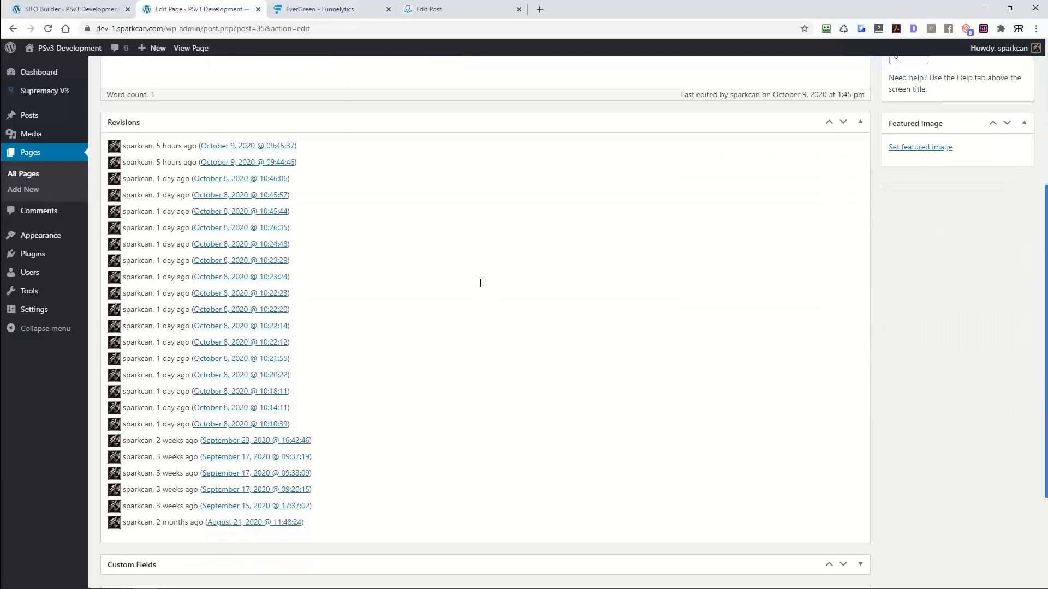
scroll(481, 287, "up", 5)
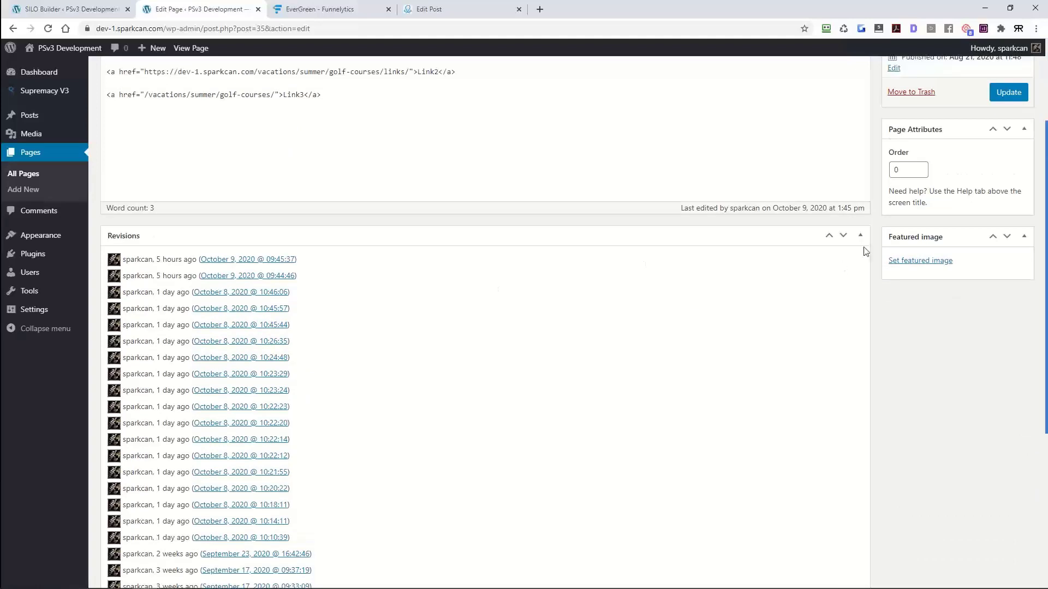
left_click(861, 237)
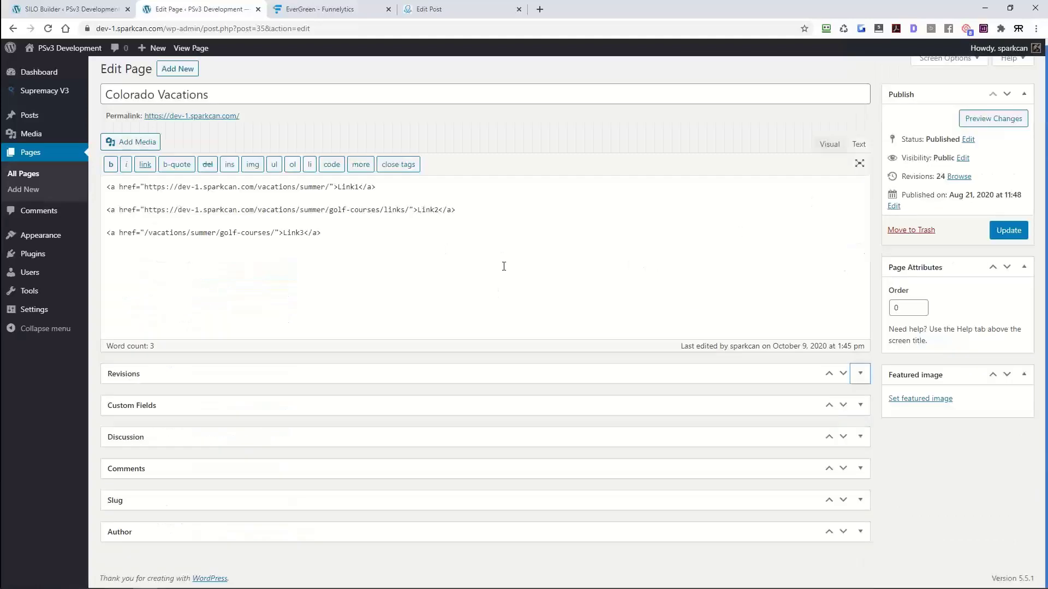
scroll(552, 368, "up", 1)
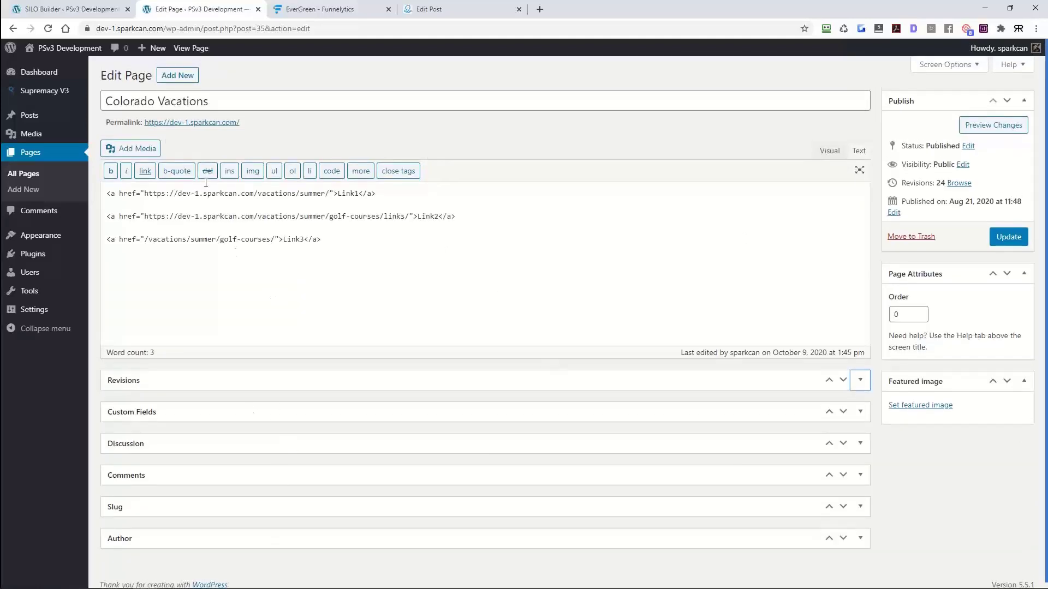
triple_click(207, 103)
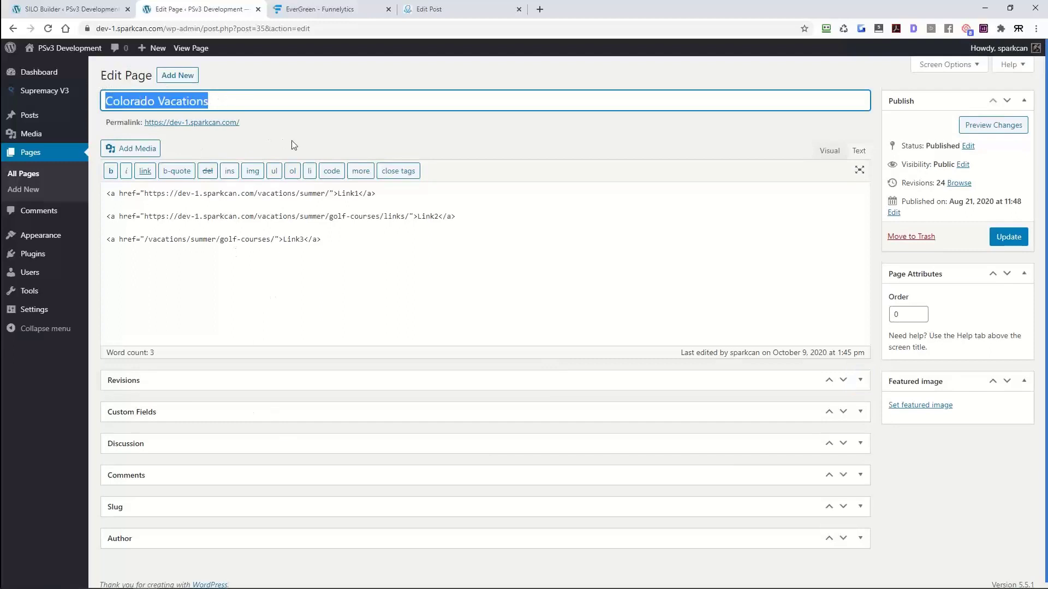
Step: Return to the SILO Builder, open the page editor from the Colorado Vacations box, and close that editor tab
left_click(50, 93)
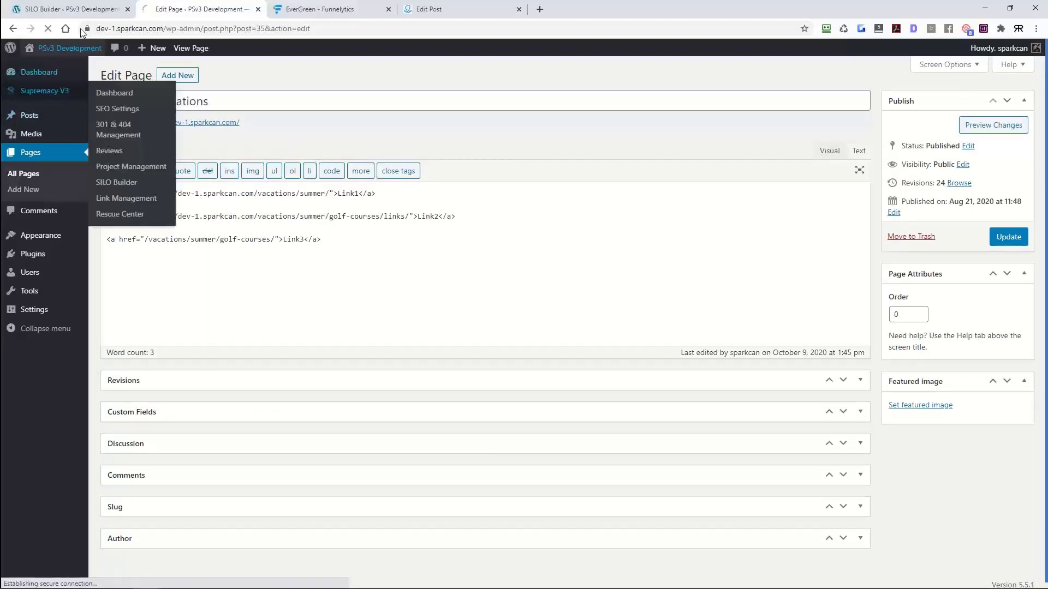
left_click(68, 9)
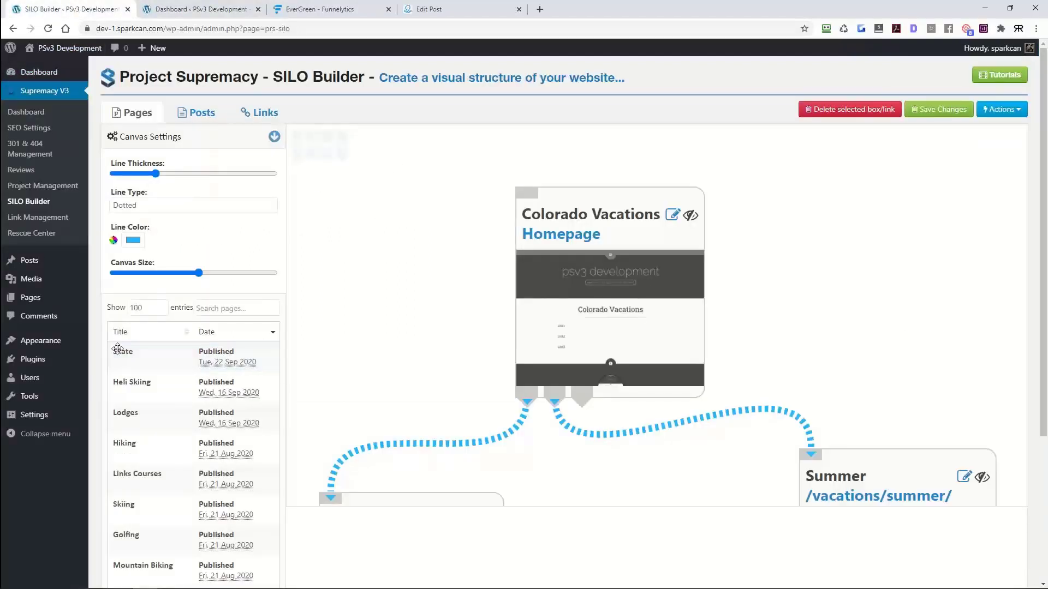
left_click(672, 215)
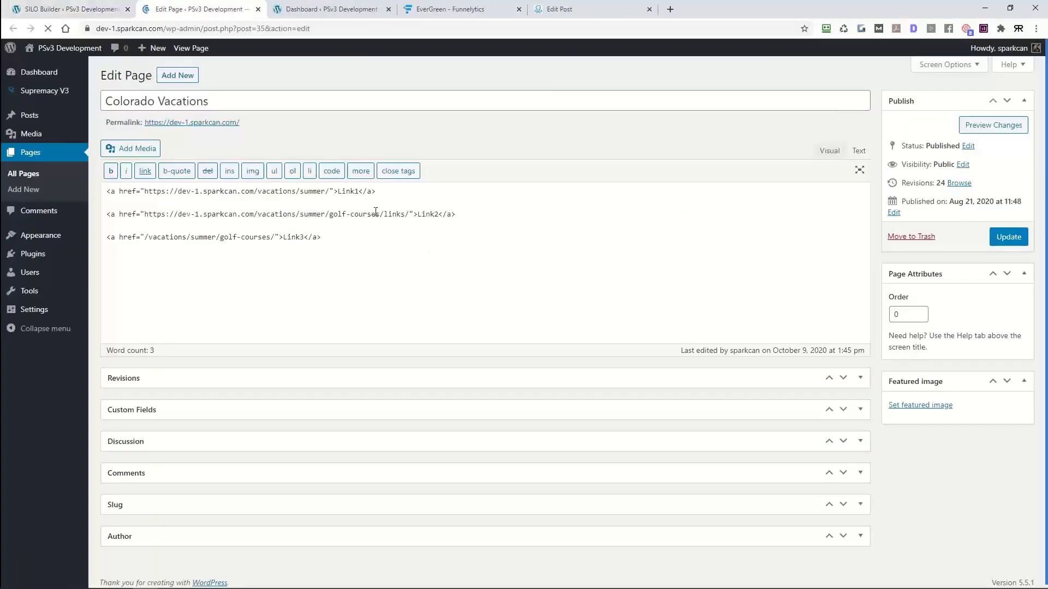
left_click(258, 9)
mouse_move(691, 218)
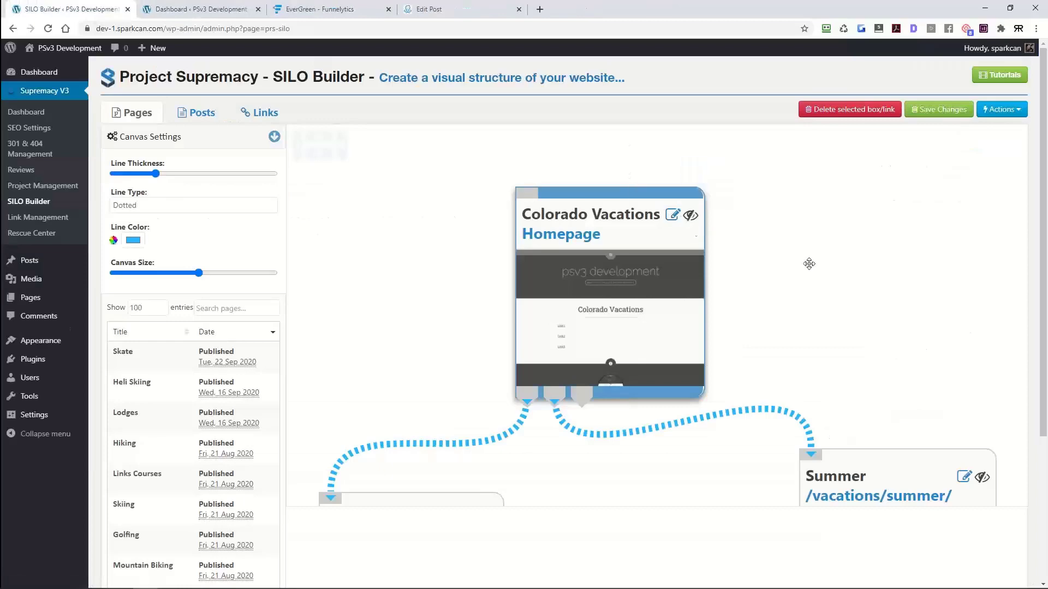
Step: Open the Colorado Vacations box's options, select its title text, and close the options without applying a change
scroll(809, 264, "down", 5)
left_click_drag(847, 274, 679, 253)
scroll(557, 245, "up", 3)
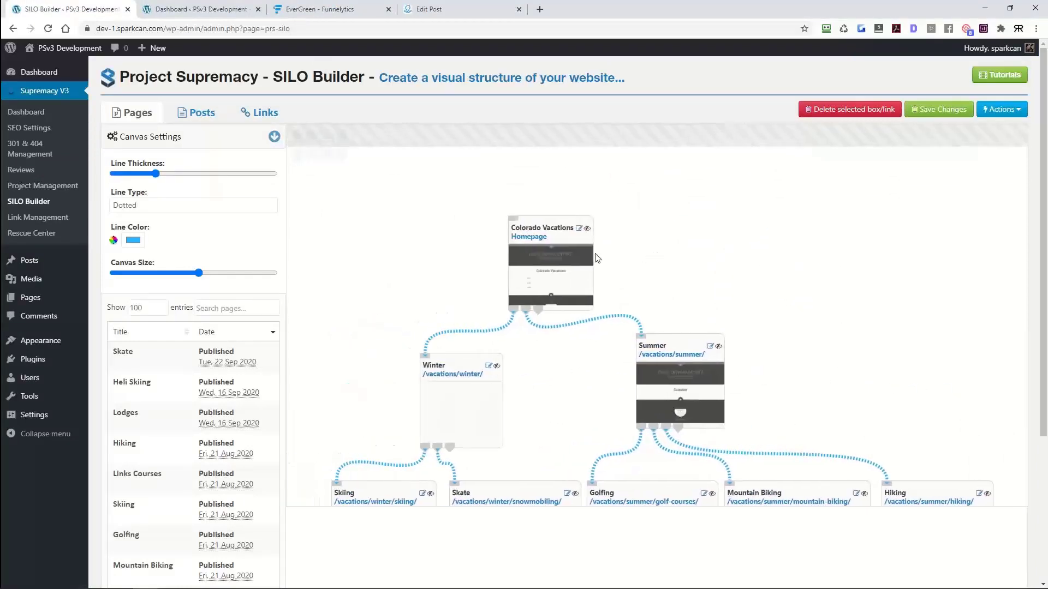
mouse_move(698, 339)
left_mouse_down()
mouse_move(727, 223)
mouse_move(707, 345)
left_mouse_up()
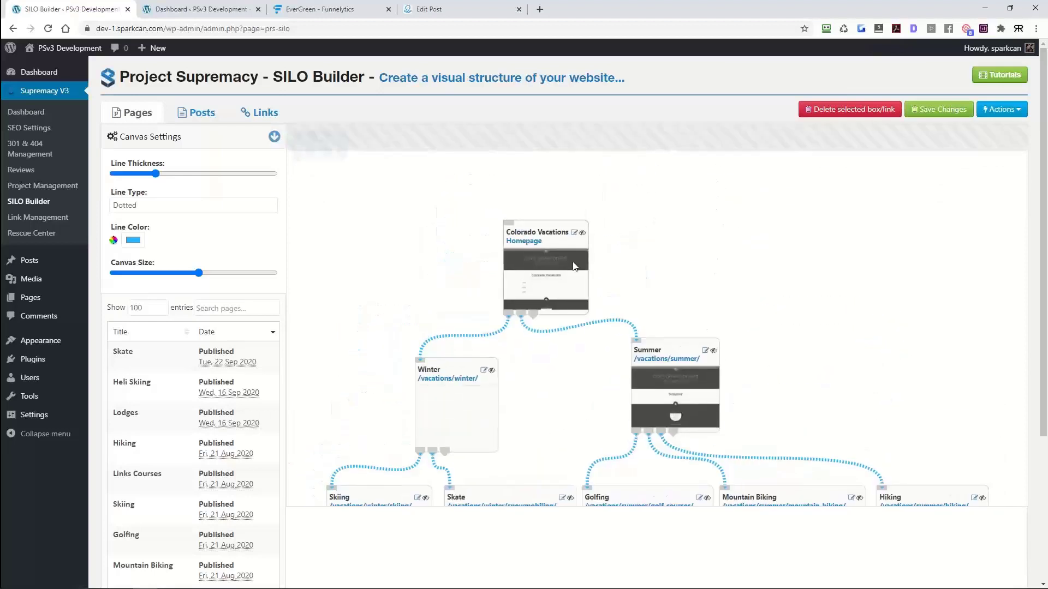
left_click(583, 214)
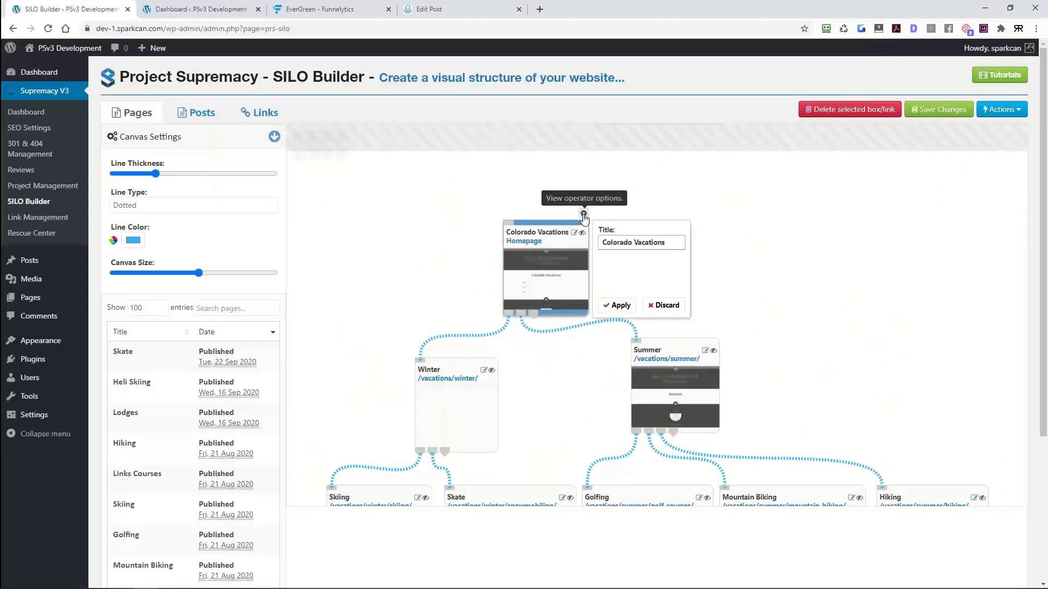
left_click(633, 243)
left_click_drag(680, 243, 599, 242)
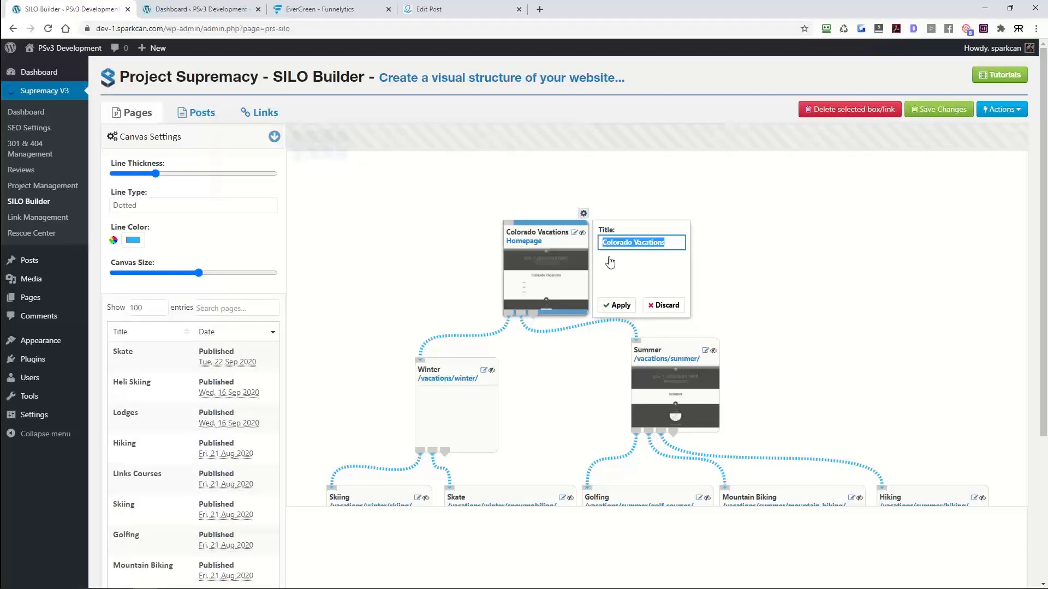
left_click(762, 283)
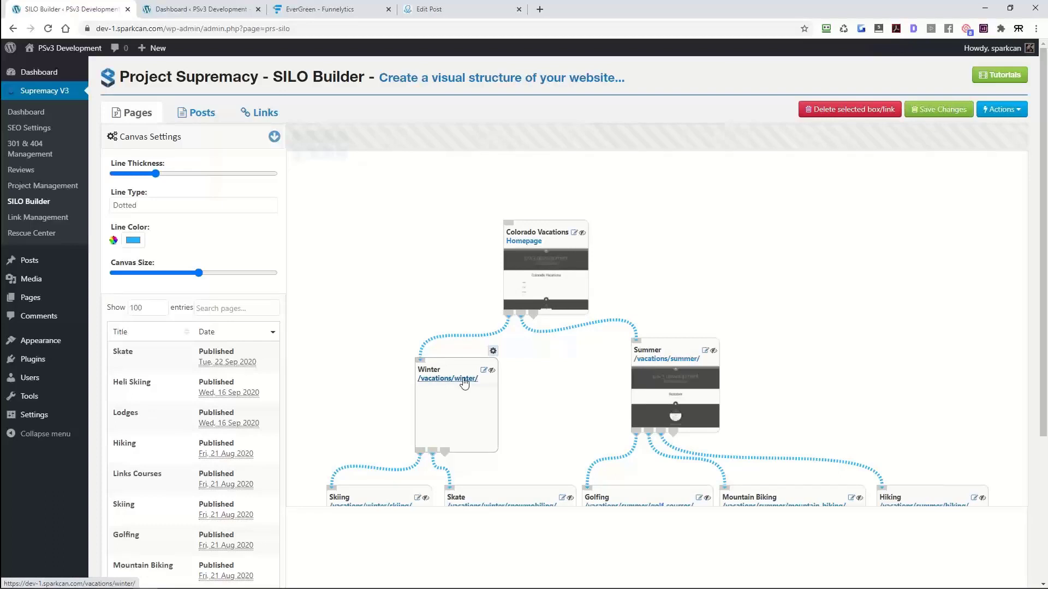
scroll(568, 290, "down", 3)
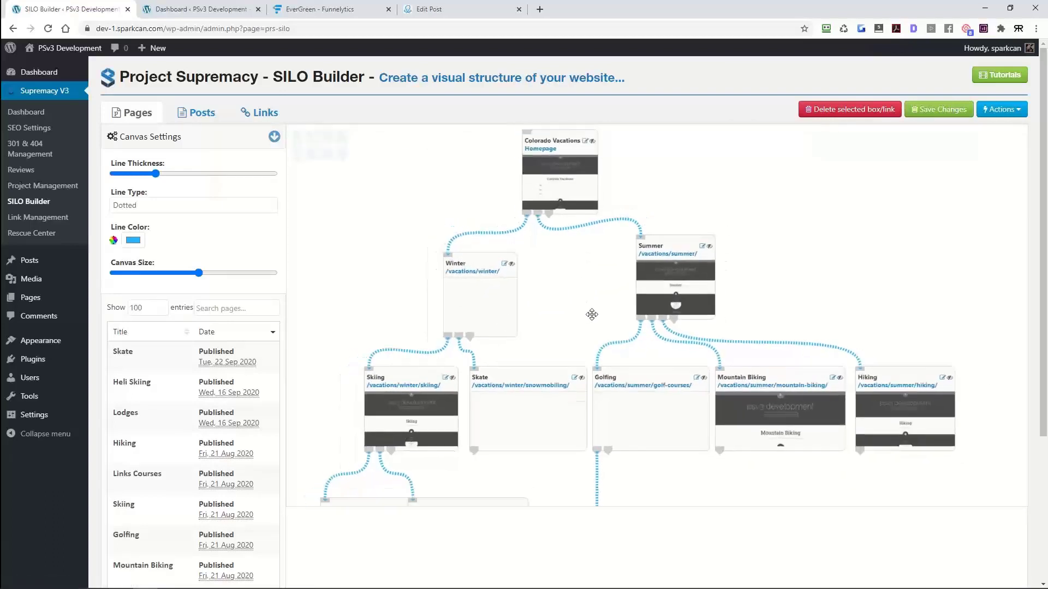
Step: Switch from the page hierarchy to the posts canvas and examine its line and box settings for categories and tags
scroll(601, 287, "down", 2)
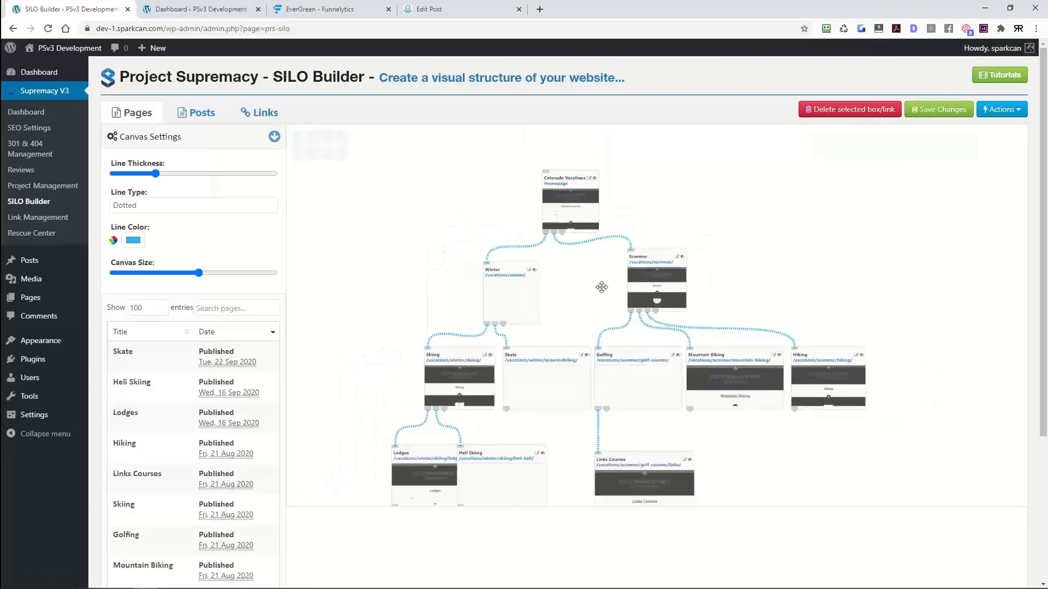
left_click_drag(602, 287, 586, 269)
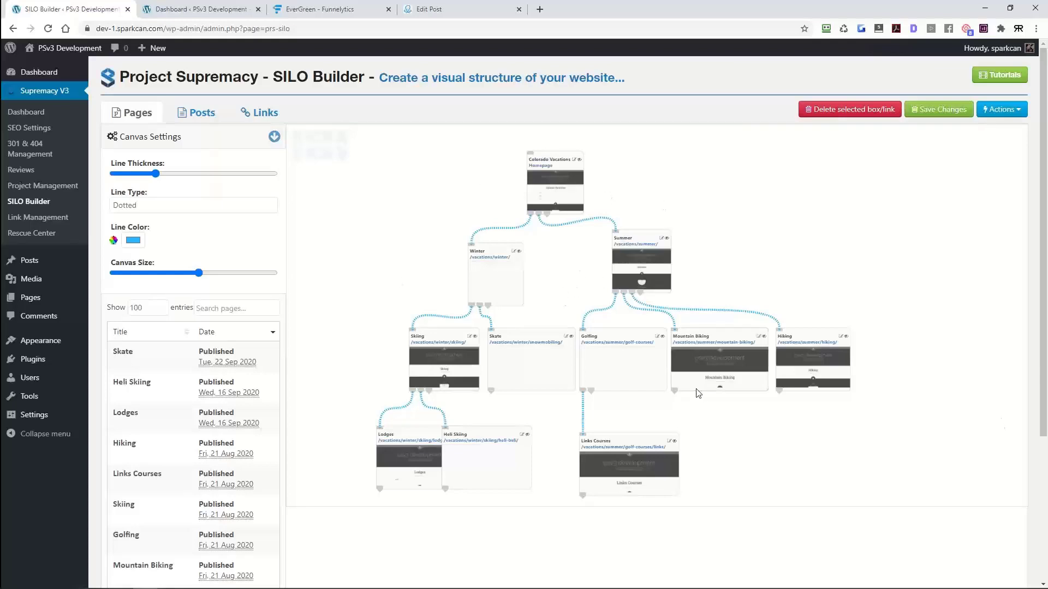
left_click(195, 114)
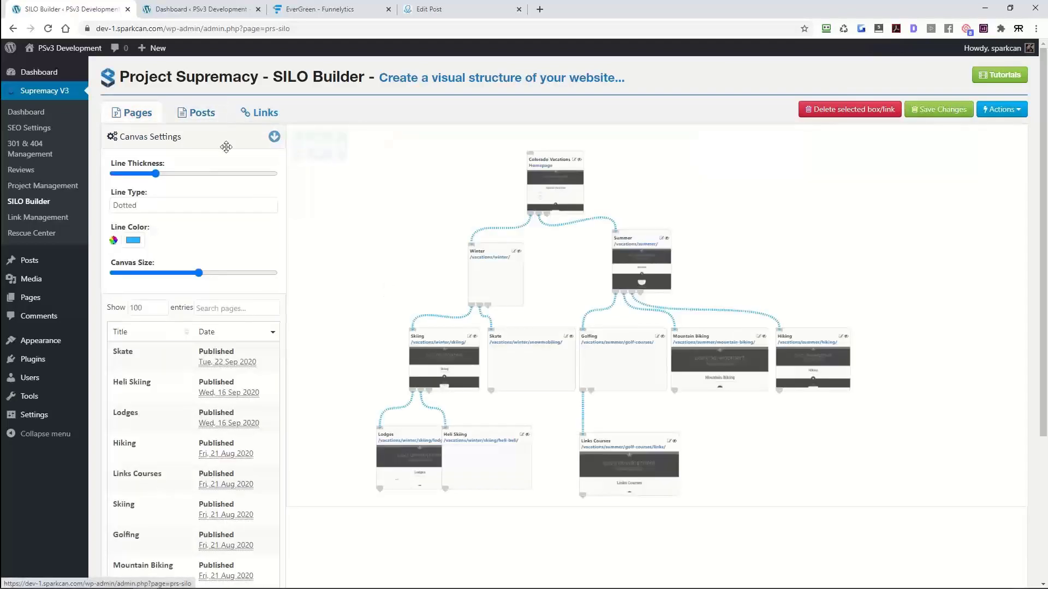
left_click(132, 114)
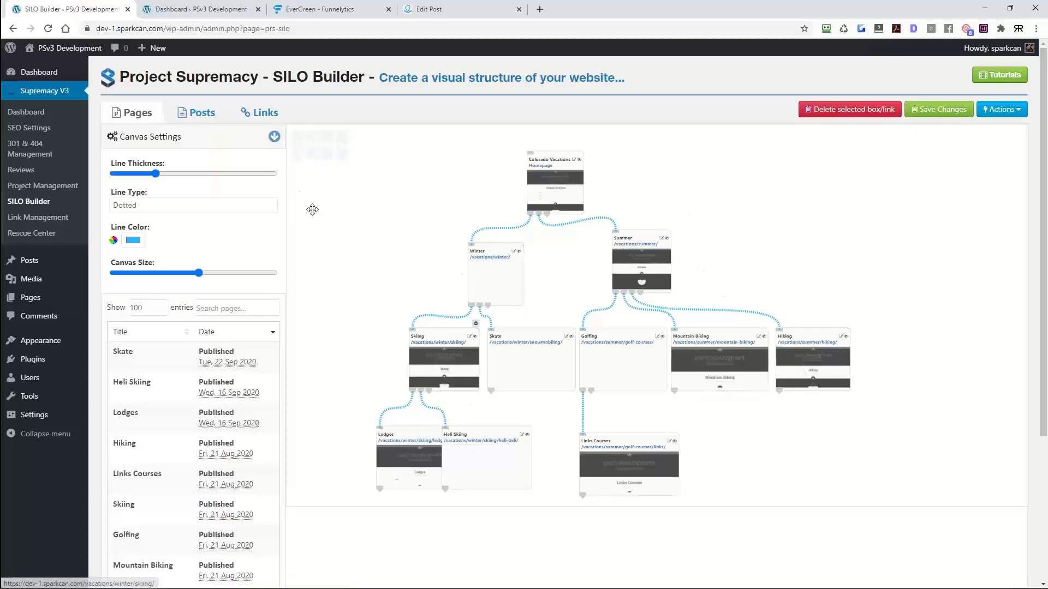
left_click(197, 113)
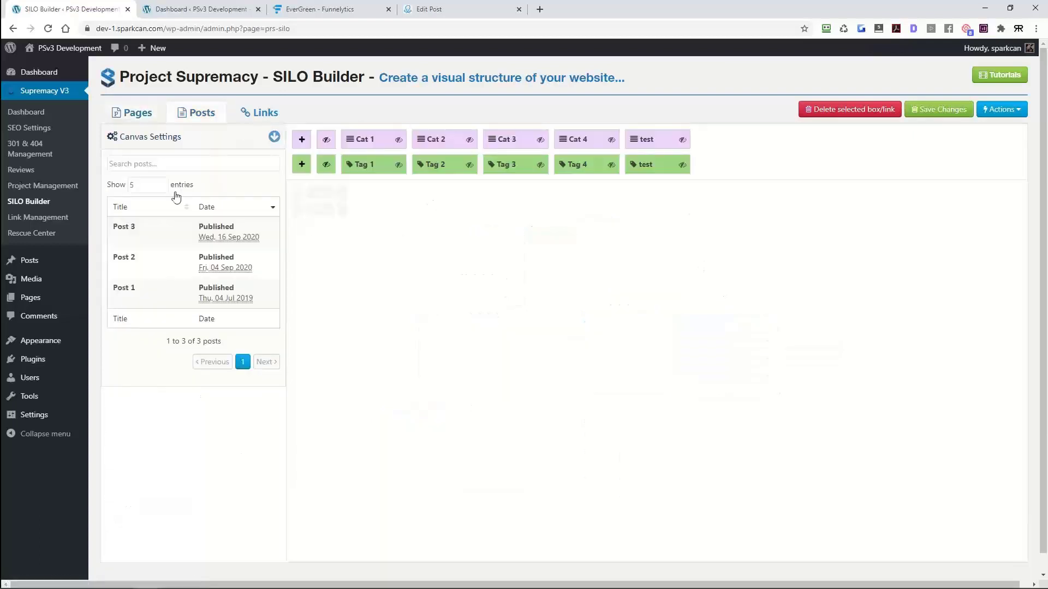
left_click(274, 136)
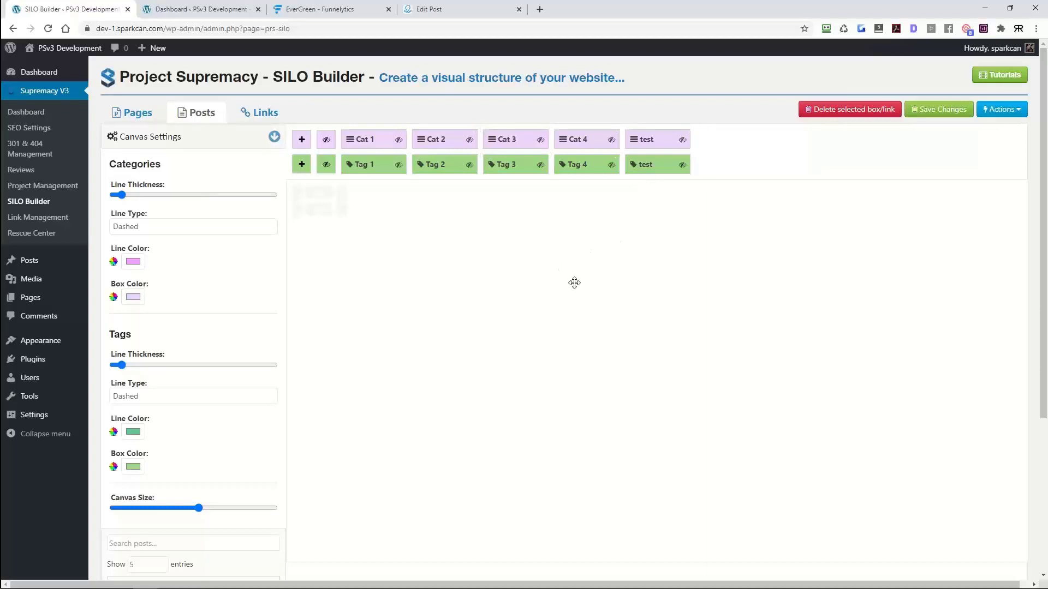
left_click(274, 137)
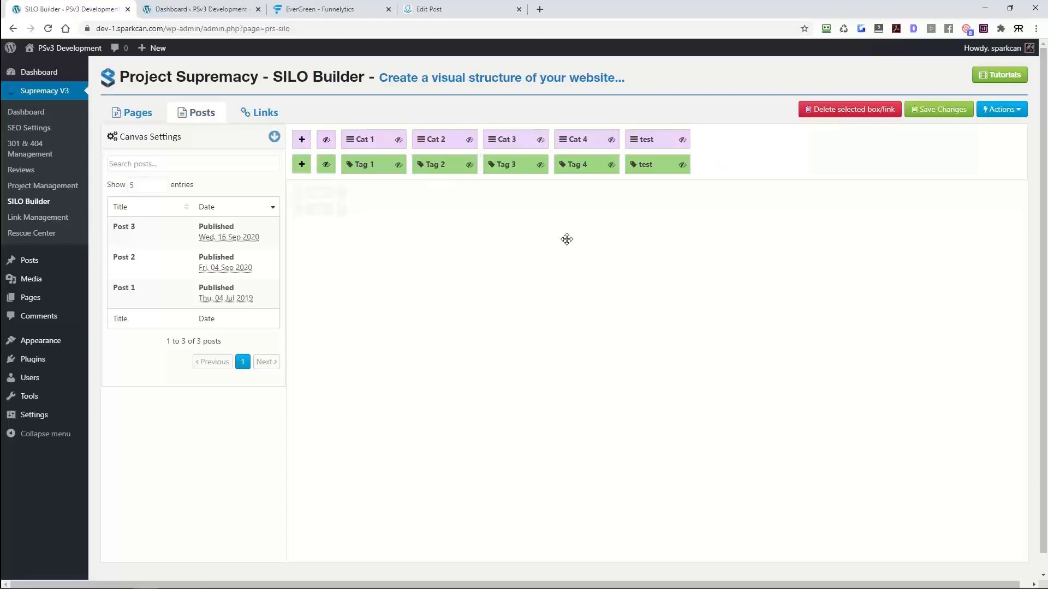
Step: Add Post 1, Post 2 and Post 3 side by side to the posts canvas
mouse_move(161, 307)
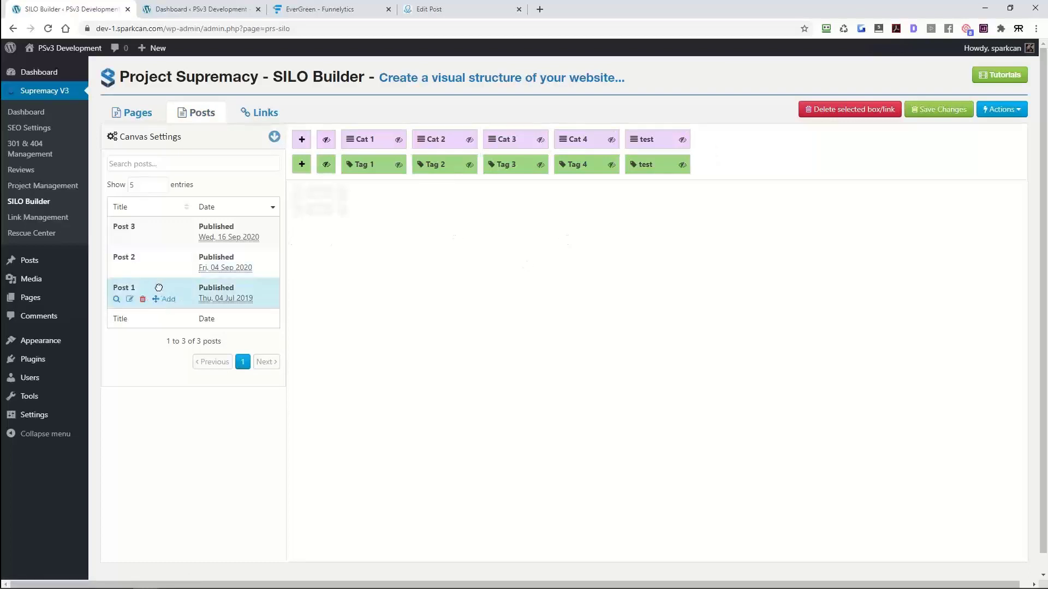
left_click_drag(158, 288, 568, 280)
mouse_move(202, 267)
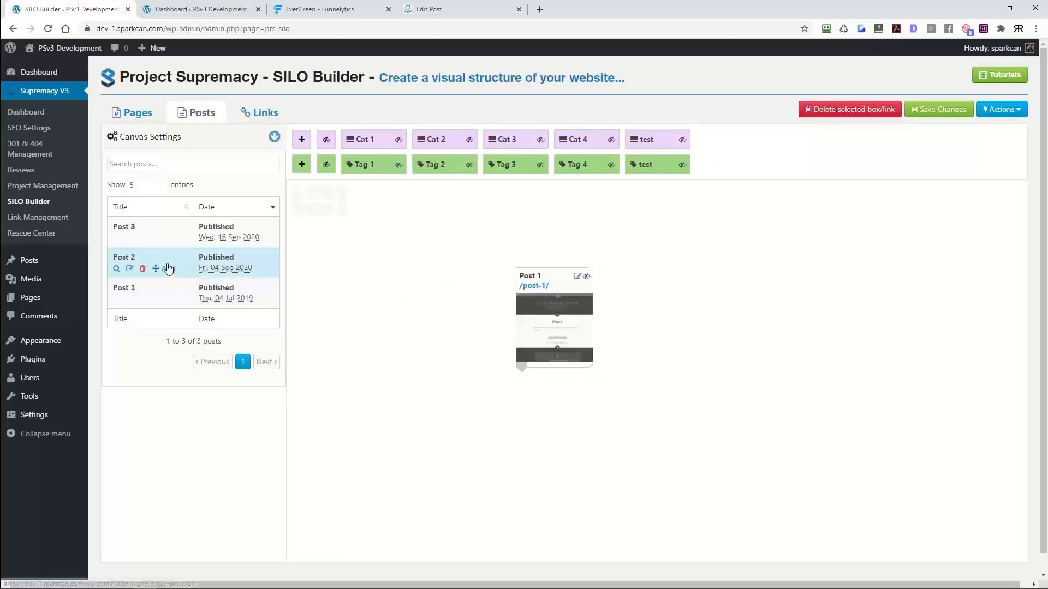
left_click(168, 269)
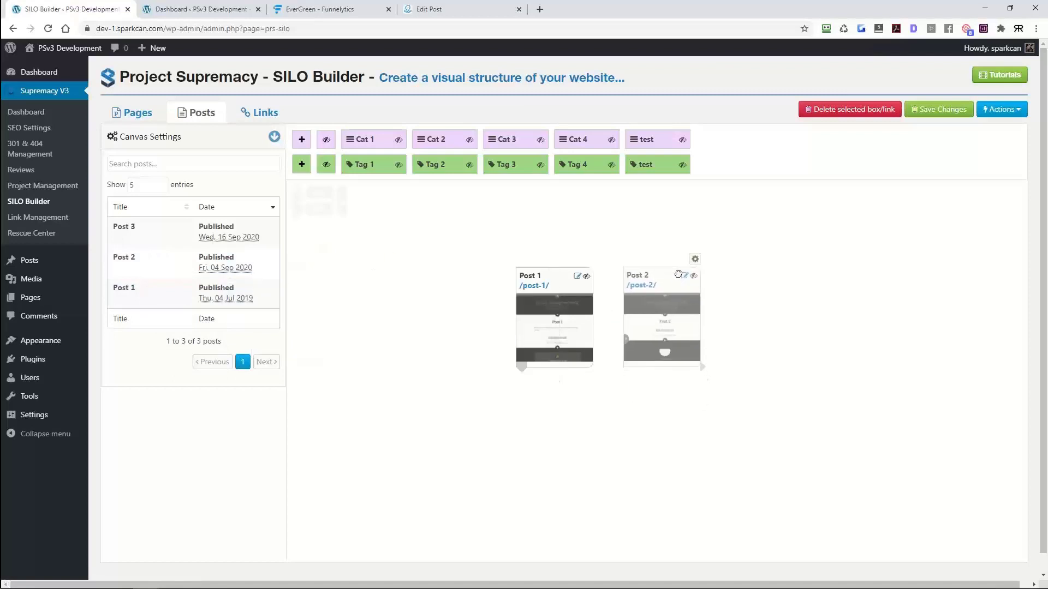
left_click(171, 238)
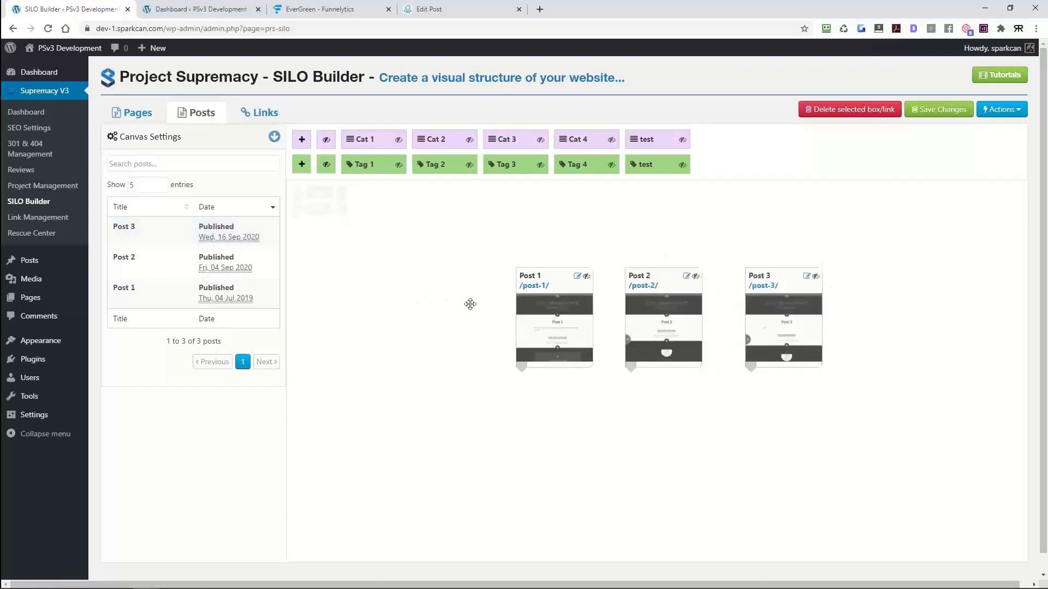
left_click_drag(470, 304, 386, 273)
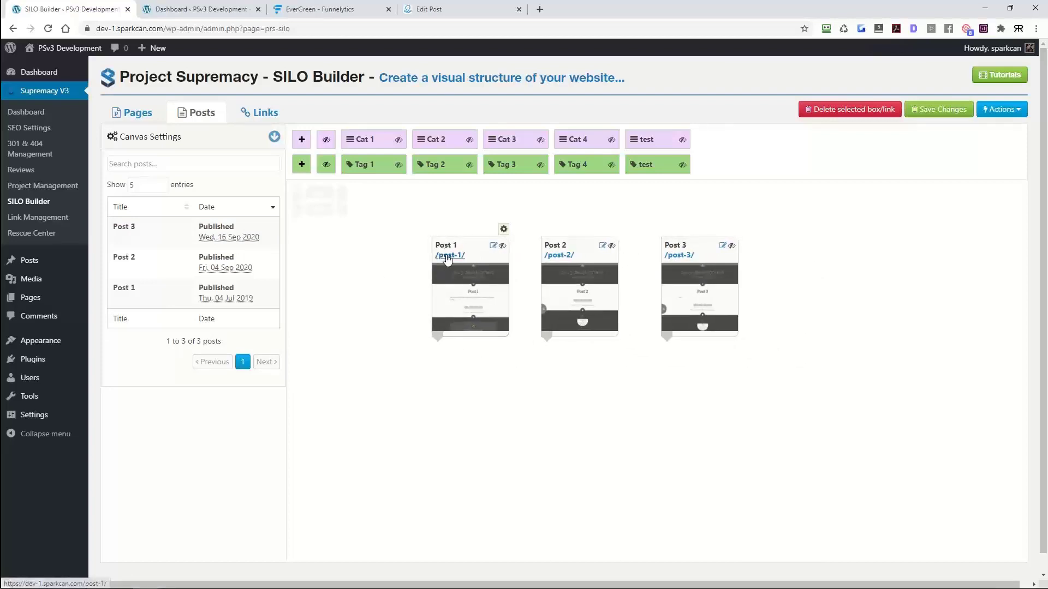
Step: Place Tag 1 and Tag 2 below the posts, and open the new tag form and cancel it
mouse_move(177, 224)
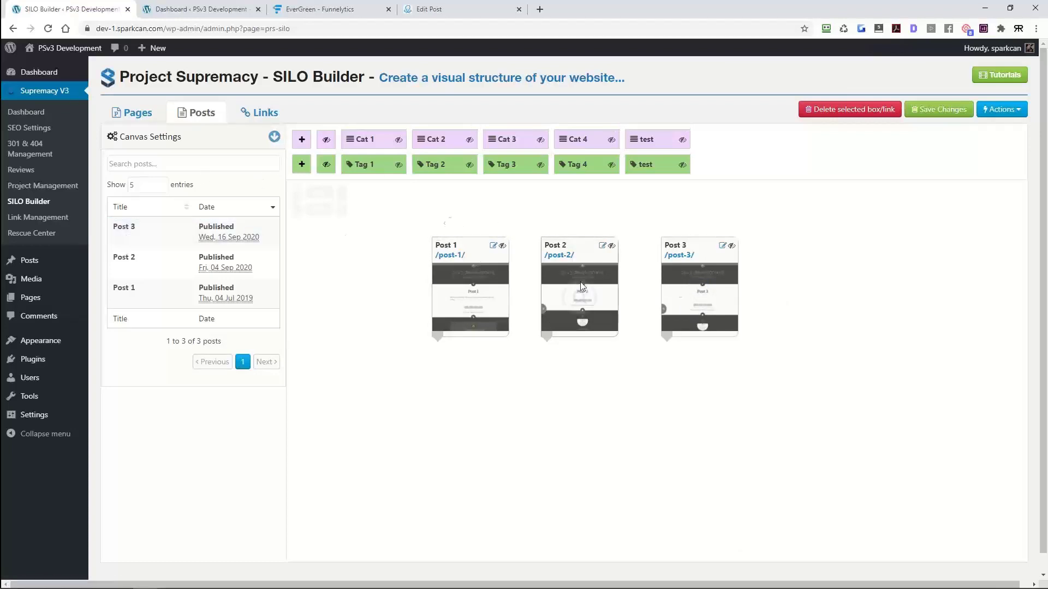
mouse_move(378, 143)
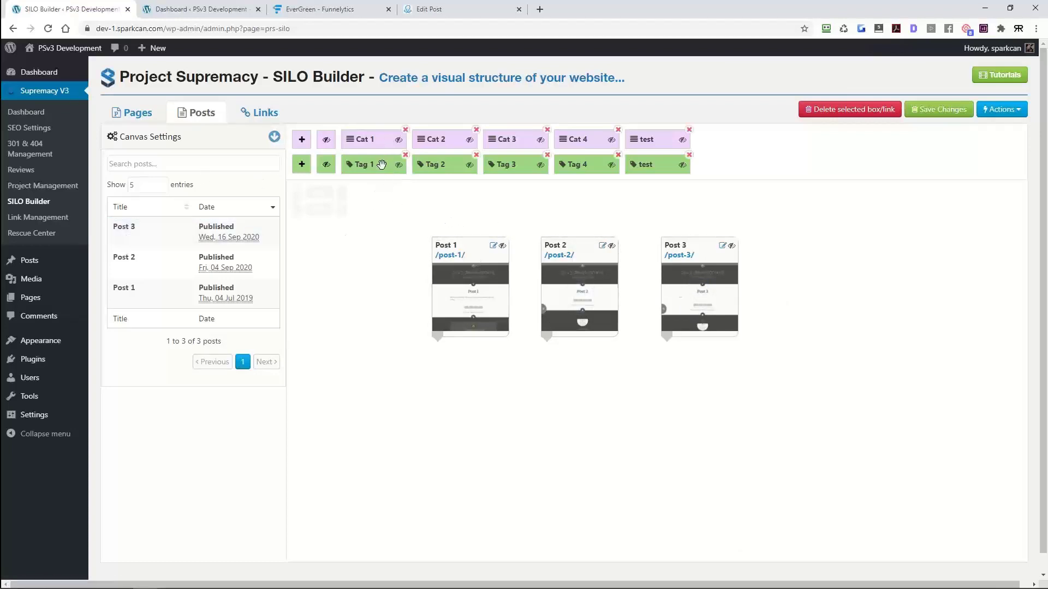
left_click_drag(381, 165, 386, 413)
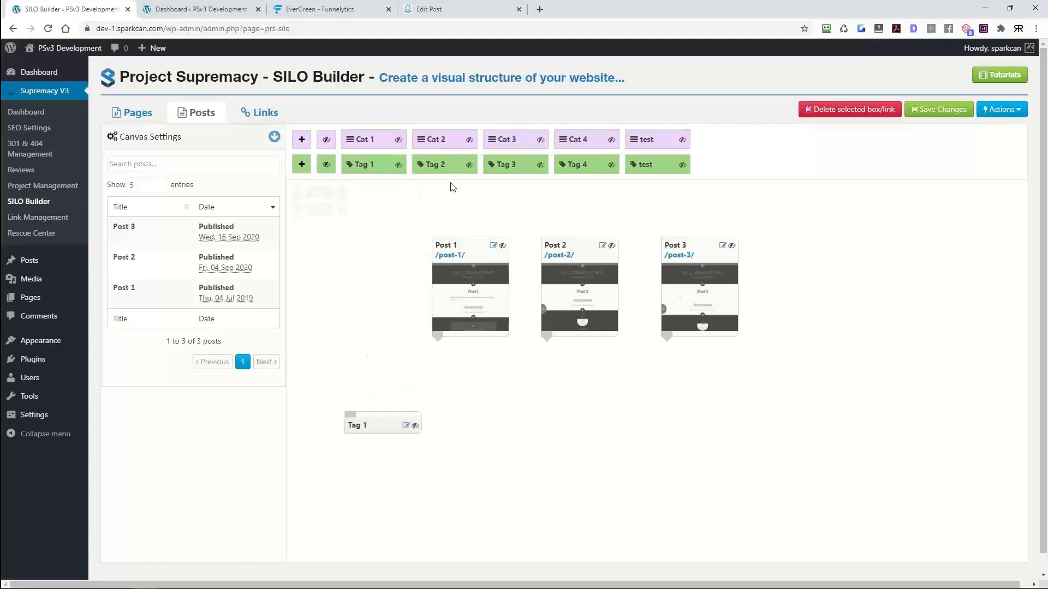
left_click_drag(451, 166, 467, 426)
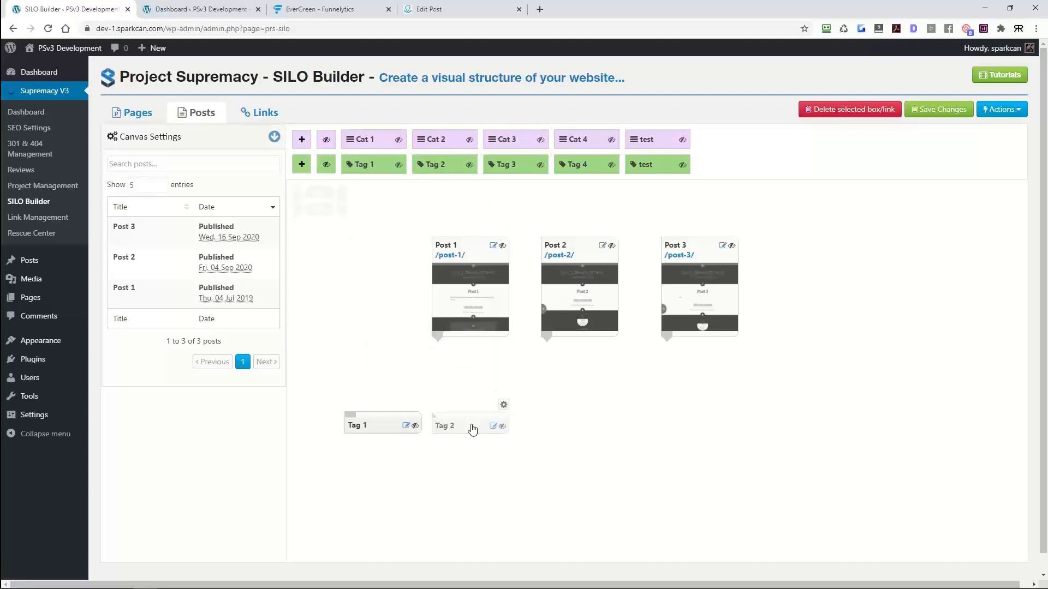
left_click(301, 165)
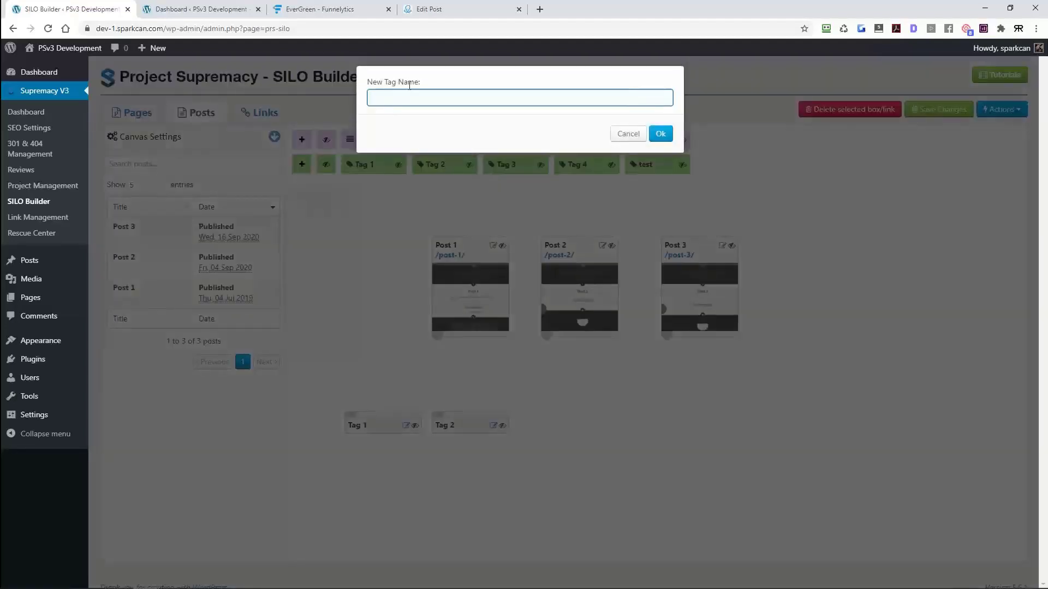
left_click(626, 135)
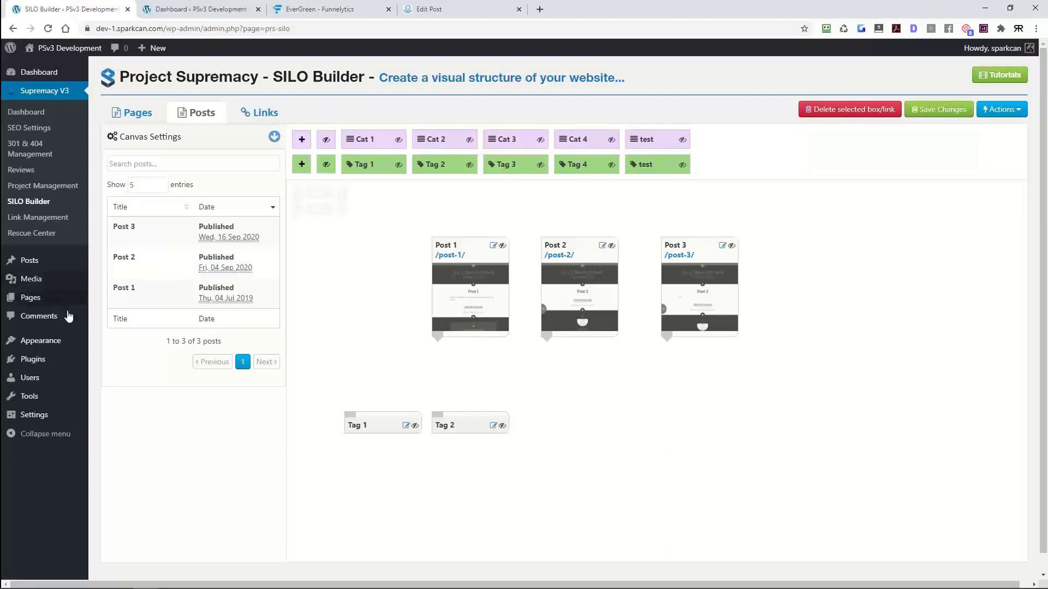
Step: Open the WordPress posts list in a separate browser tab and examine how categories and tags are managed there
mouse_move(37, 266)
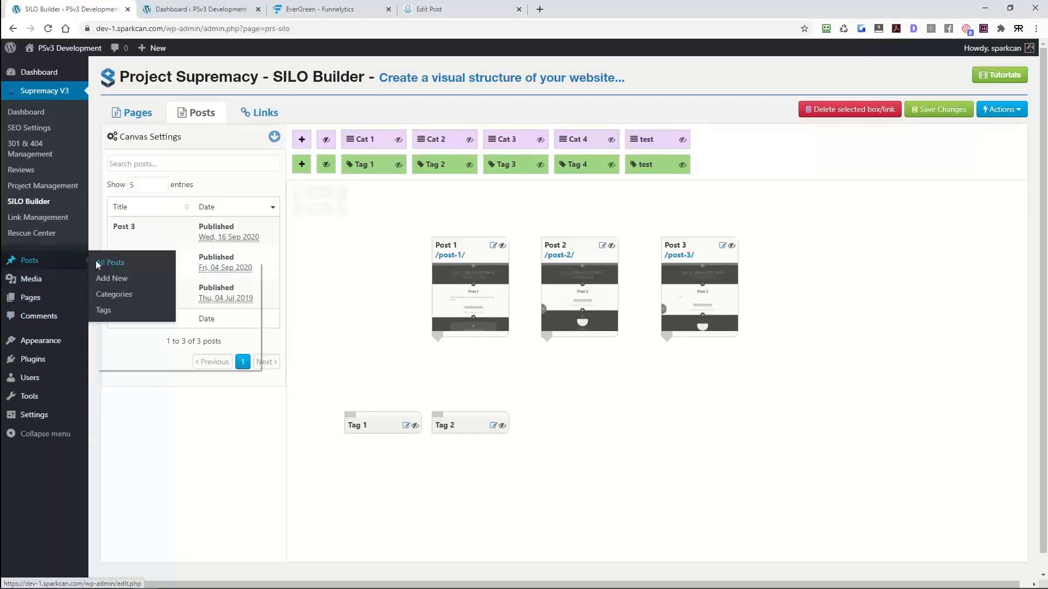
middle_click(113, 266)
left_click(202, 9)
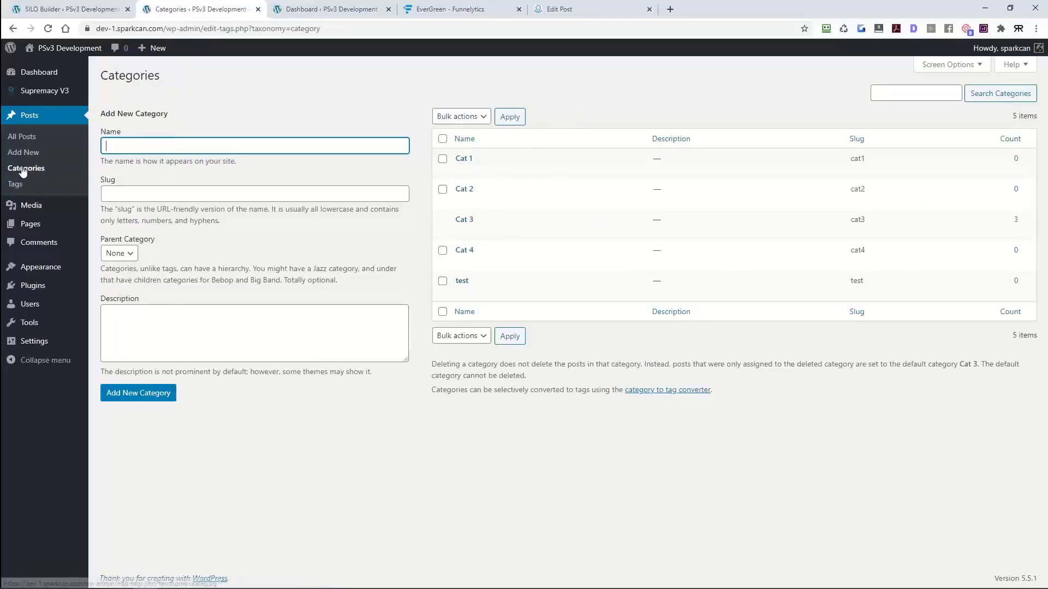
left_click(15, 184)
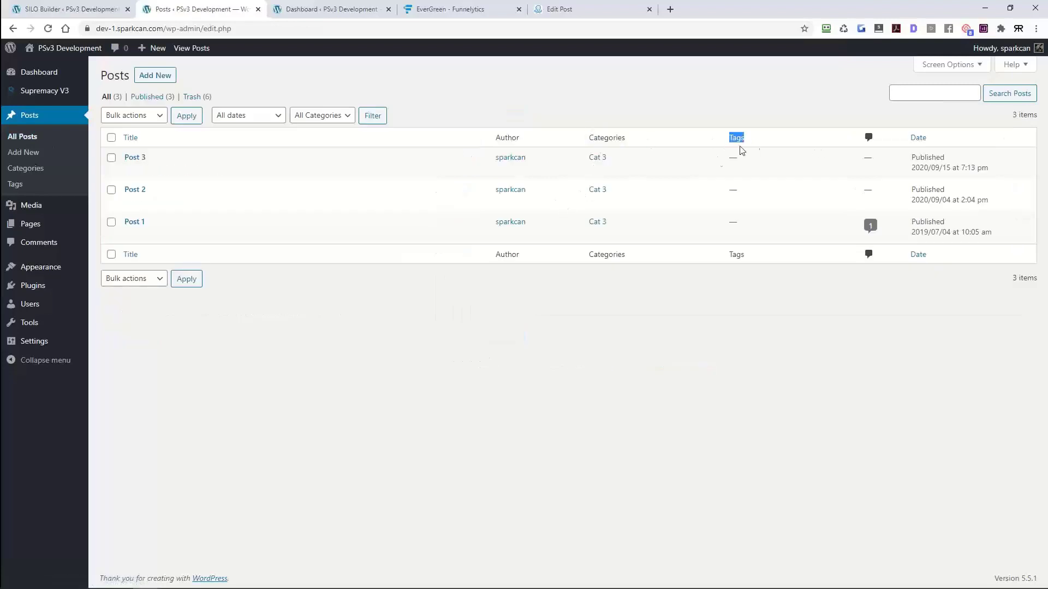
mouse_move(717, 168)
Step: Return to the SILO Builder and place Tag 3 and Tag 4 beside the other tags on the canvas
left_click(65, 9)
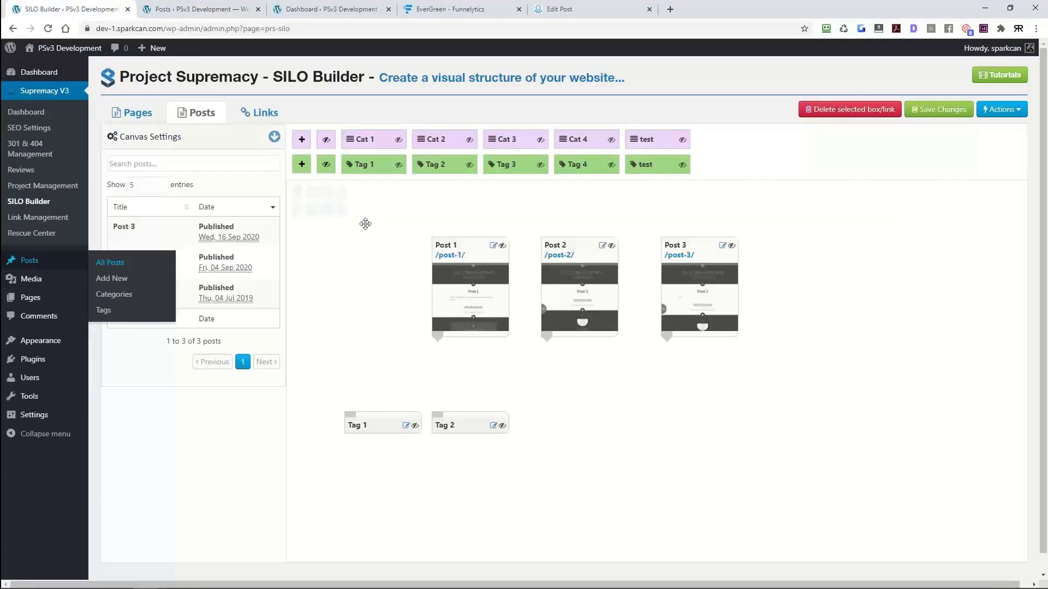
mouse_move(407, 176)
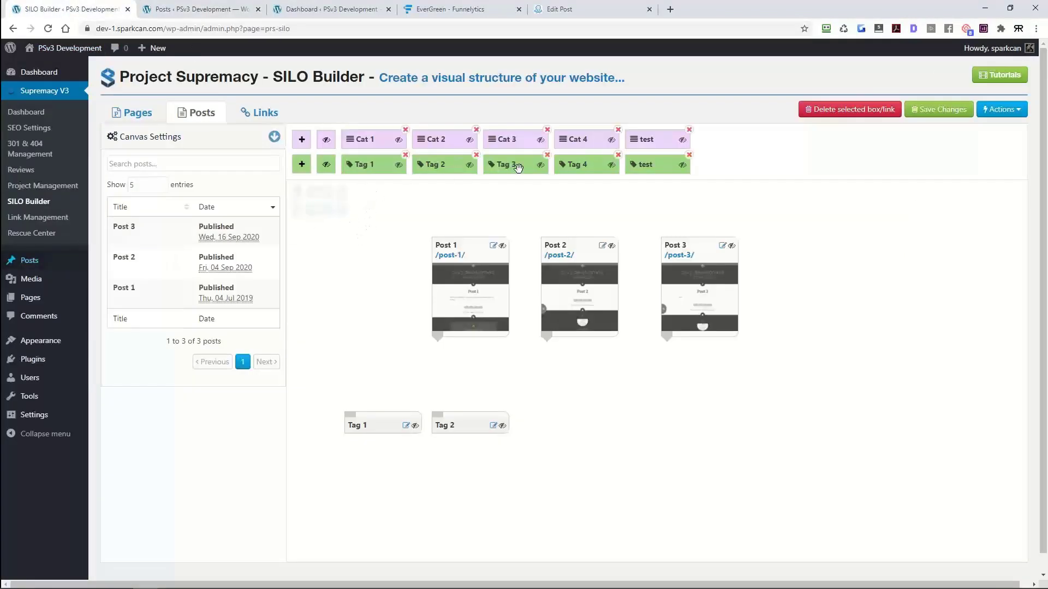
left_click_drag(518, 166, 557, 429)
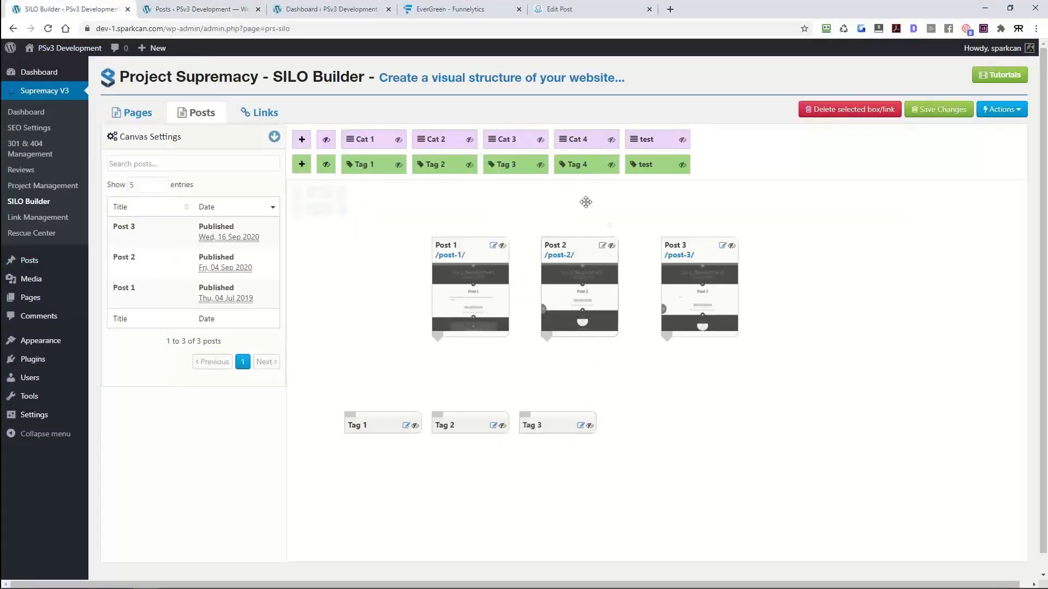
left_click_drag(580, 164, 641, 434)
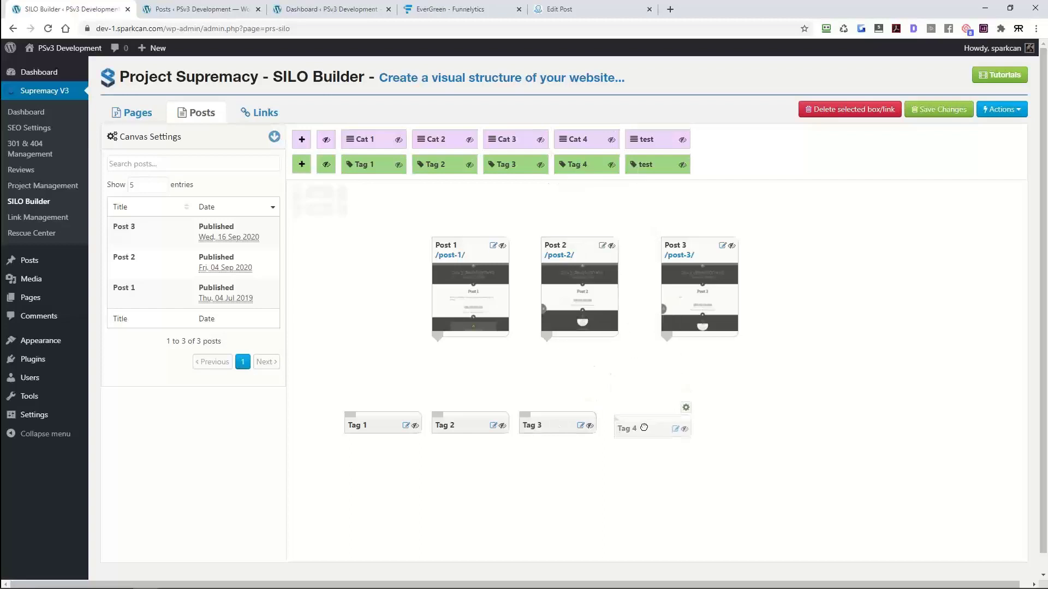
Step: Connect Post 1 to Tag 1, Tag 2, Tag 3 and Tag 4
left_click_drag(431, 345, 351, 414)
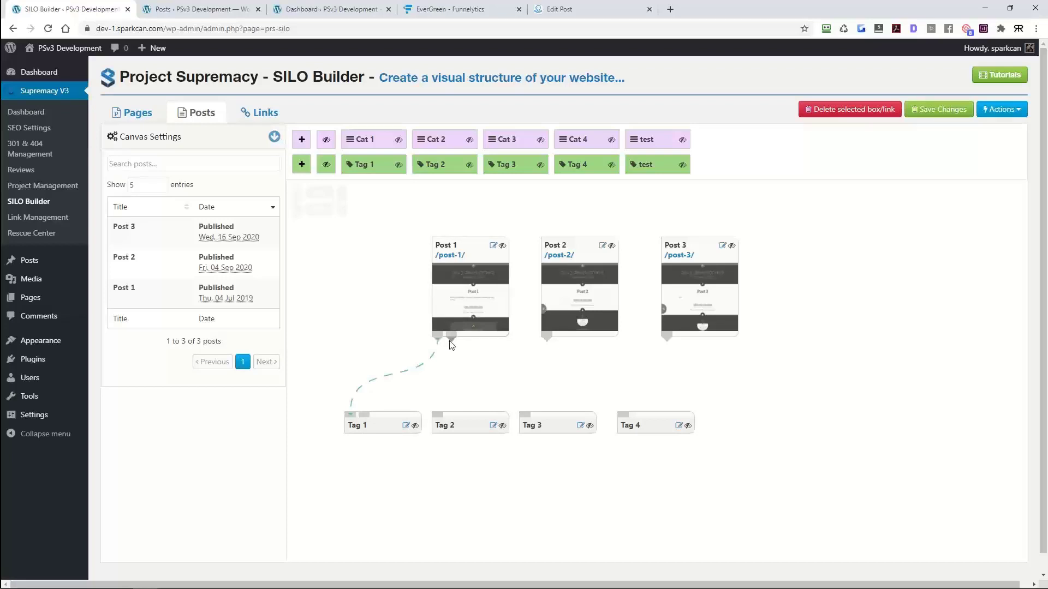
left_click_drag(451, 343, 442, 426)
left_click_drag(467, 345, 525, 414)
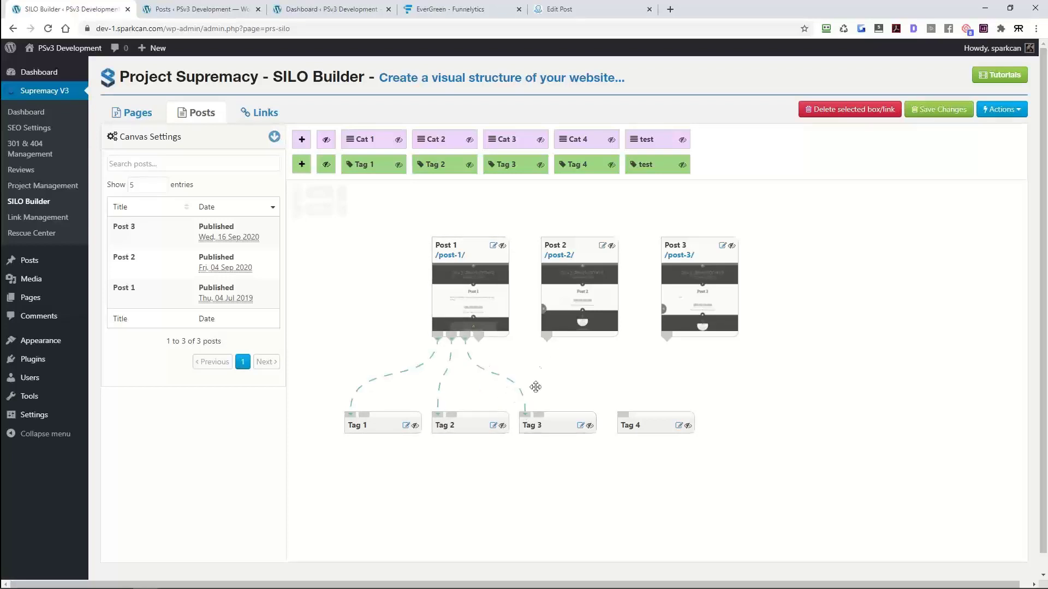
left_click_drag(480, 339, 625, 417)
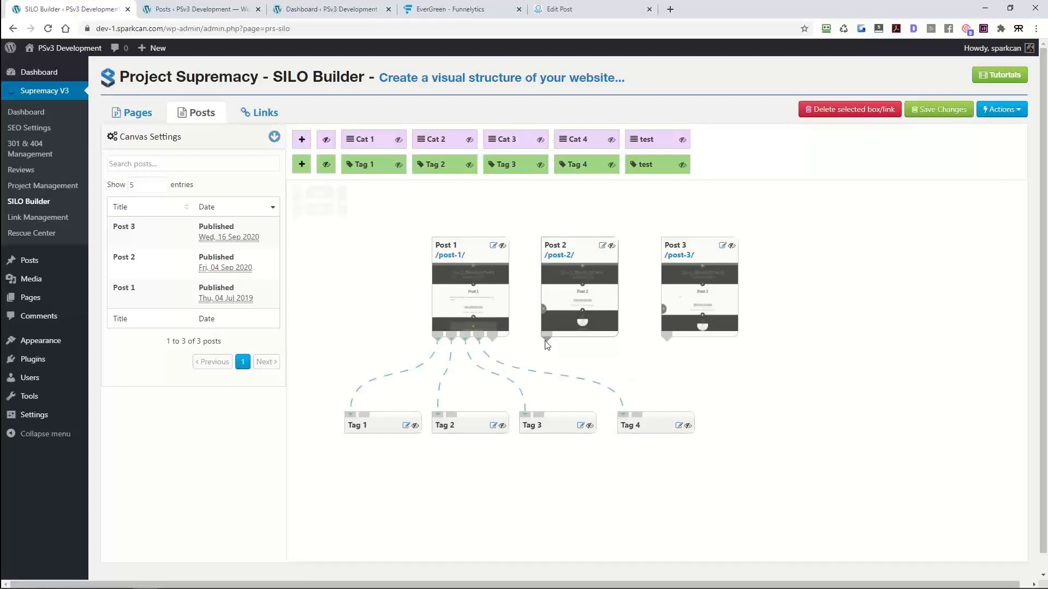
Step: Connect Post 2 to Tag 1, Tag 2, Tag 3 and Tag 4
left_click_drag(547, 344, 364, 415)
left_click_drag(560, 338, 452, 415)
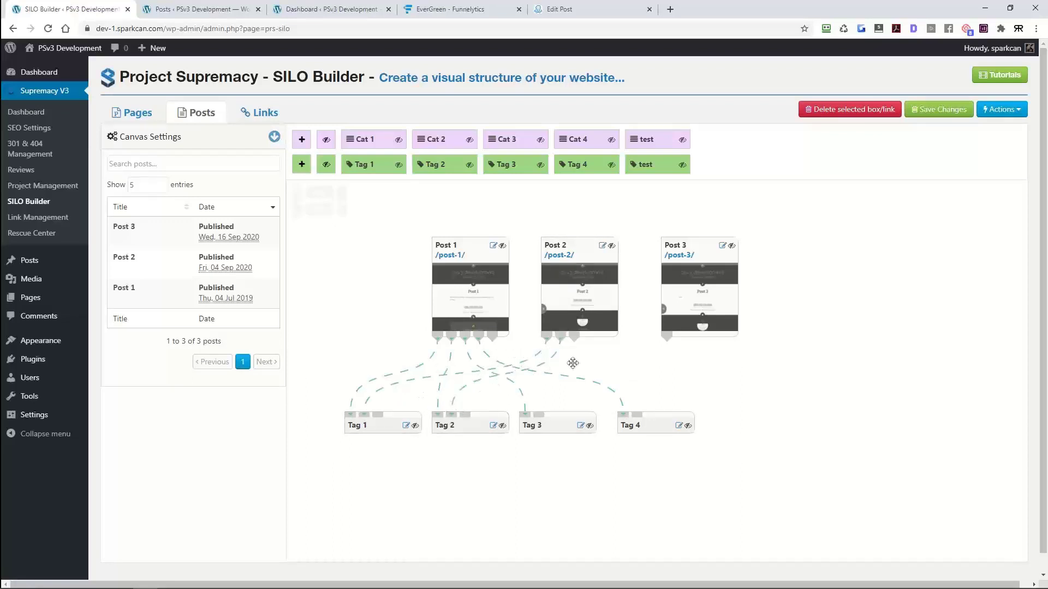
left_click_drag(575, 343, 538, 414)
left_click_drag(621, 361, 667, 377)
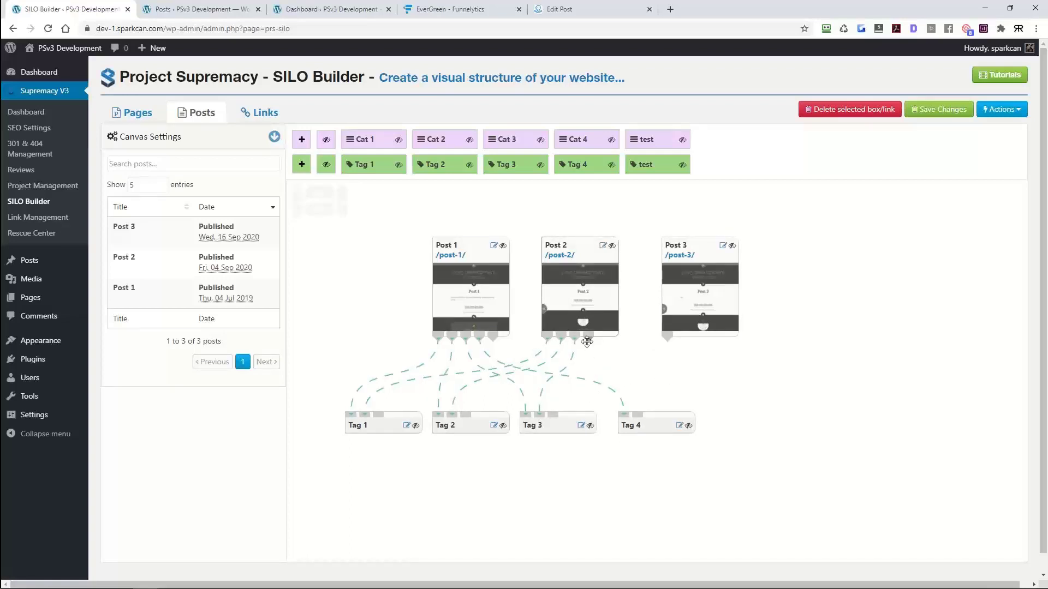
left_click_drag(587, 342, 637, 416)
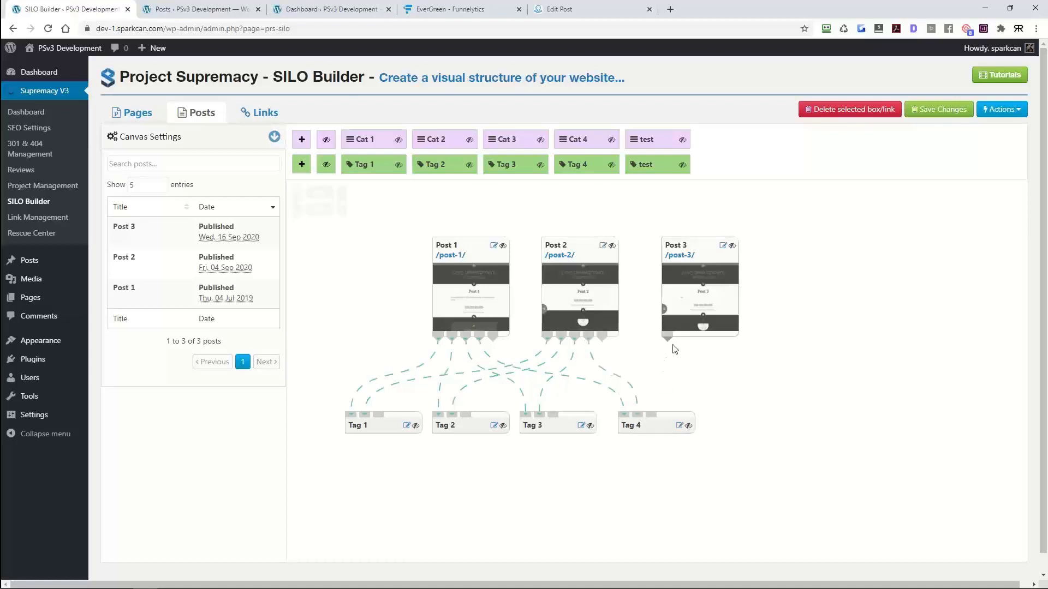
Step: Connect Post 3 to Tag 1, Tag 2, Tag 3 and Tag 4
left_click_drag(667, 338, 438, 393)
left_click_drag(377, 415, 378, 416)
left_click_drag(677, 345, 466, 415)
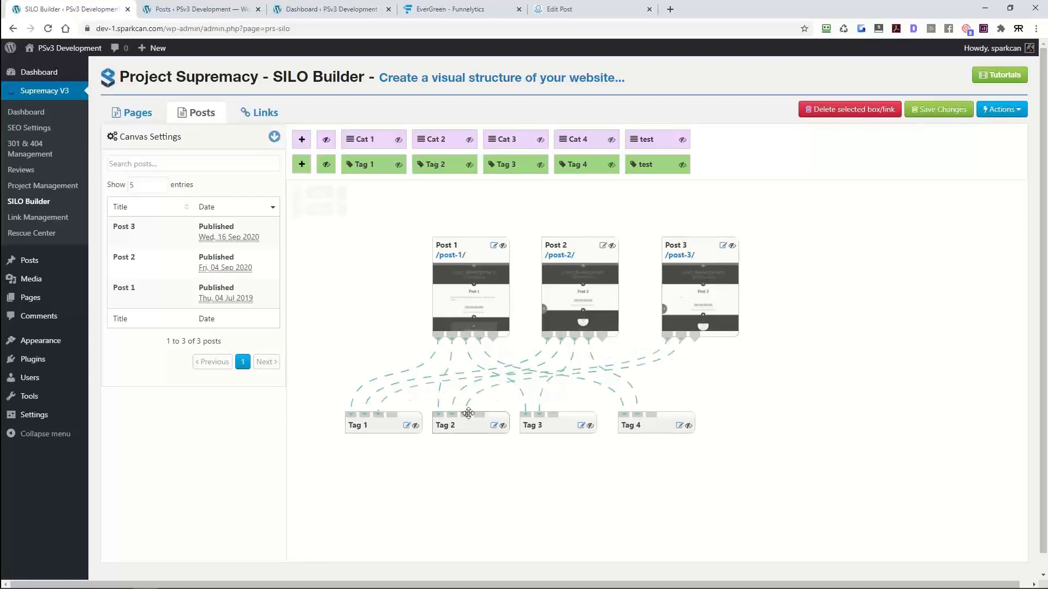
left_click_drag(695, 342, 555, 415)
left_click_drag(710, 341, 722, 464)
Step: Move Tag 3, Tag 2 and Tag 1 into an evenly spaced row level with Tag 4 beneath the posts
left_click_drag(568, 431, 631, 461)
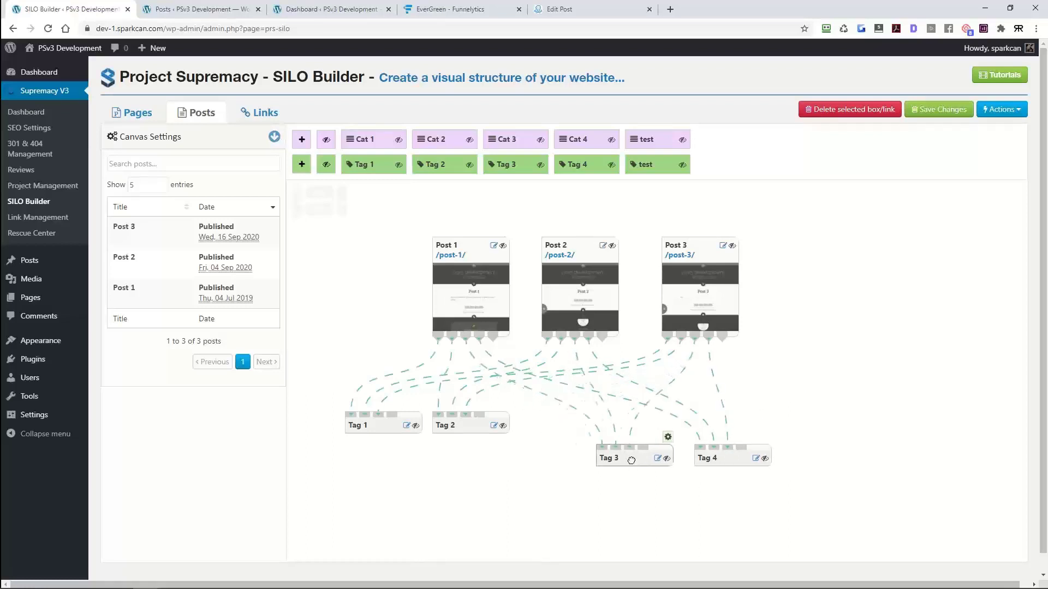
left_click_drag(475, 420, 540, 453)
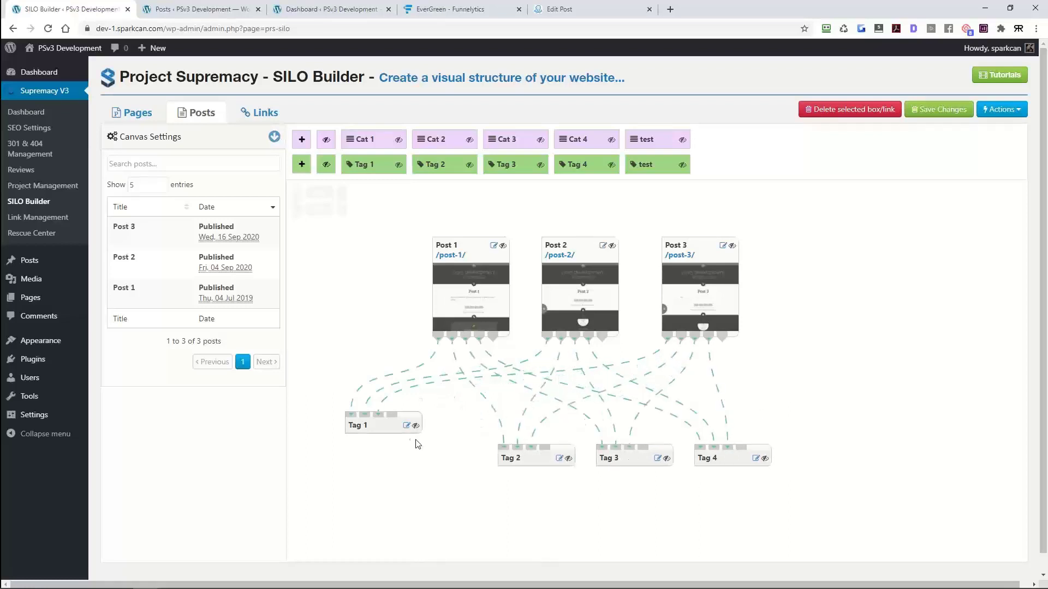
left_click_drag(406, 431, 428, 468)
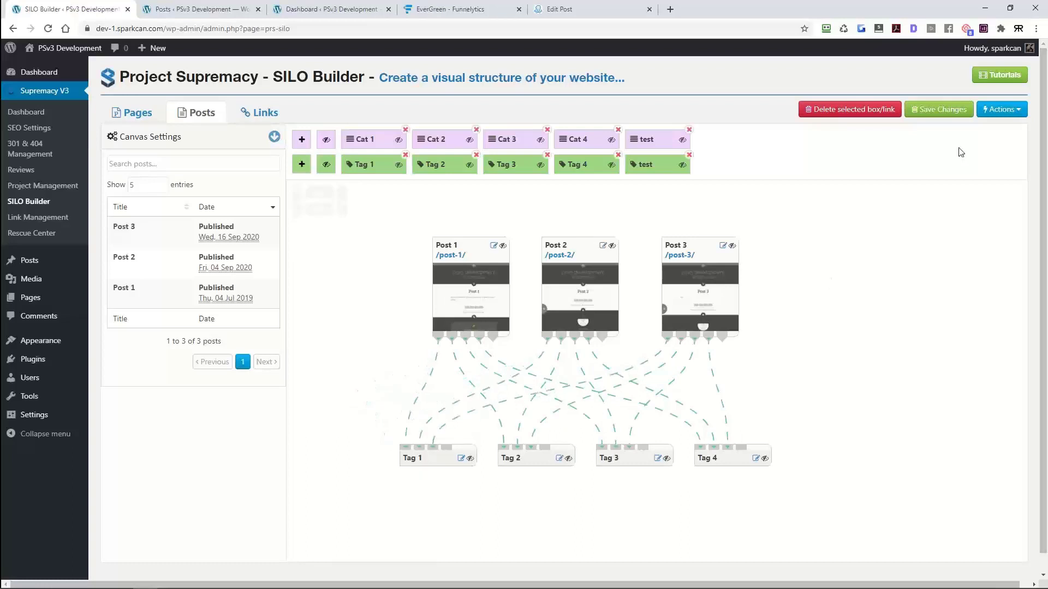
Step: Save the SILO changes and close the old Posts and Dashboard browser tabs
left_click(938, 111)
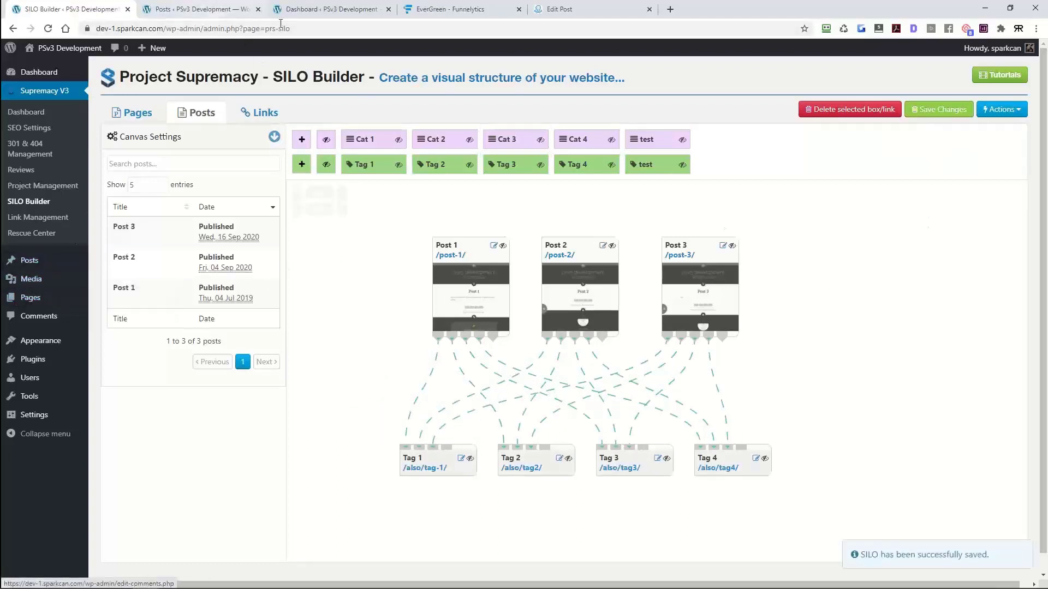
left_click(258, 9)
left_click(258, 10)
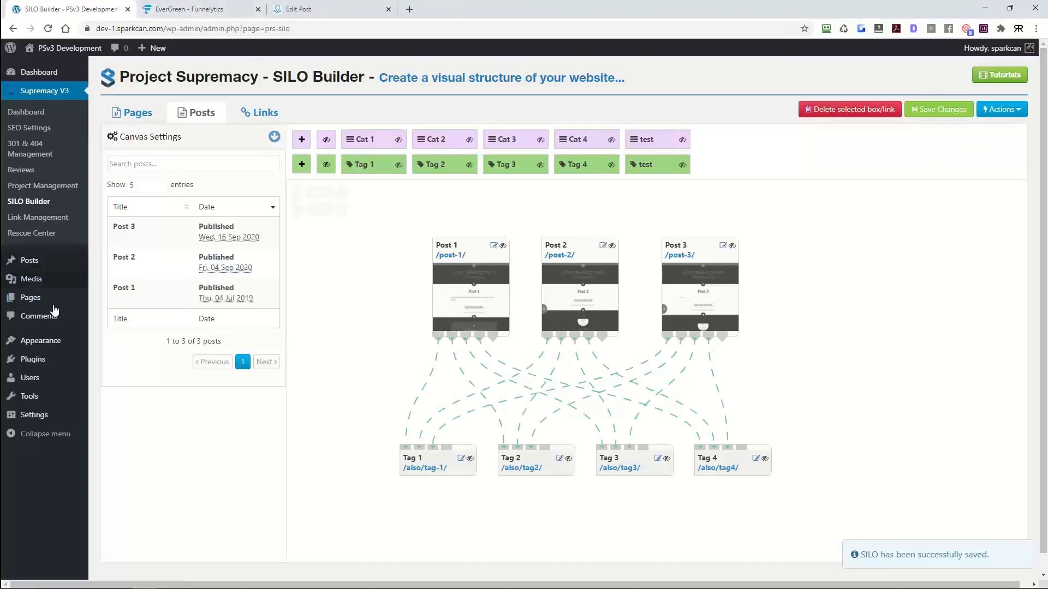
Step: Open the All Posts list in a new browser tab and check the tags assigned to each post
right_click(107, 263)
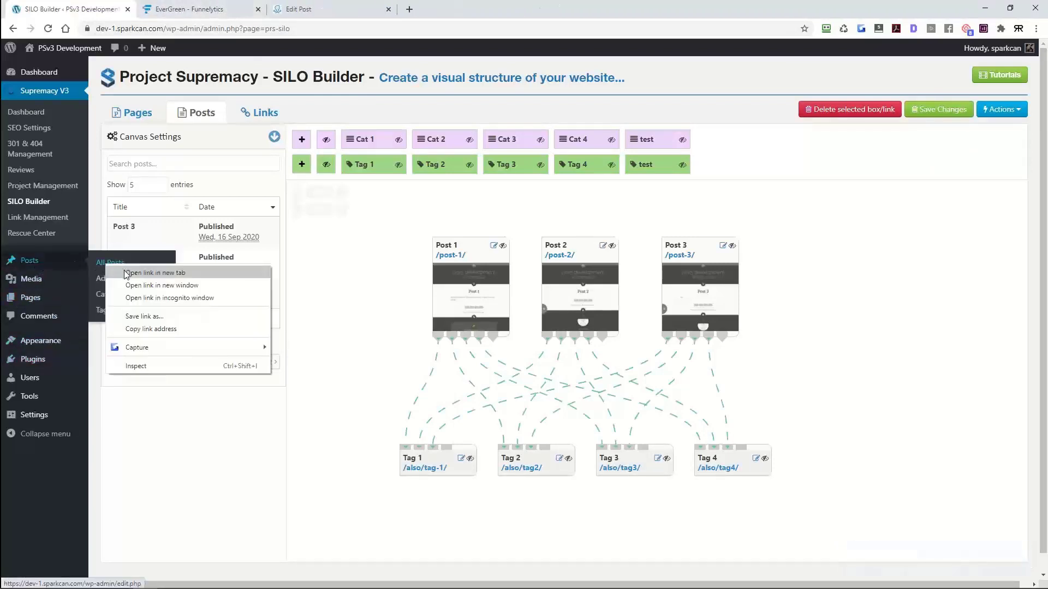
left_click(127, 272)
left_click(196, 9)
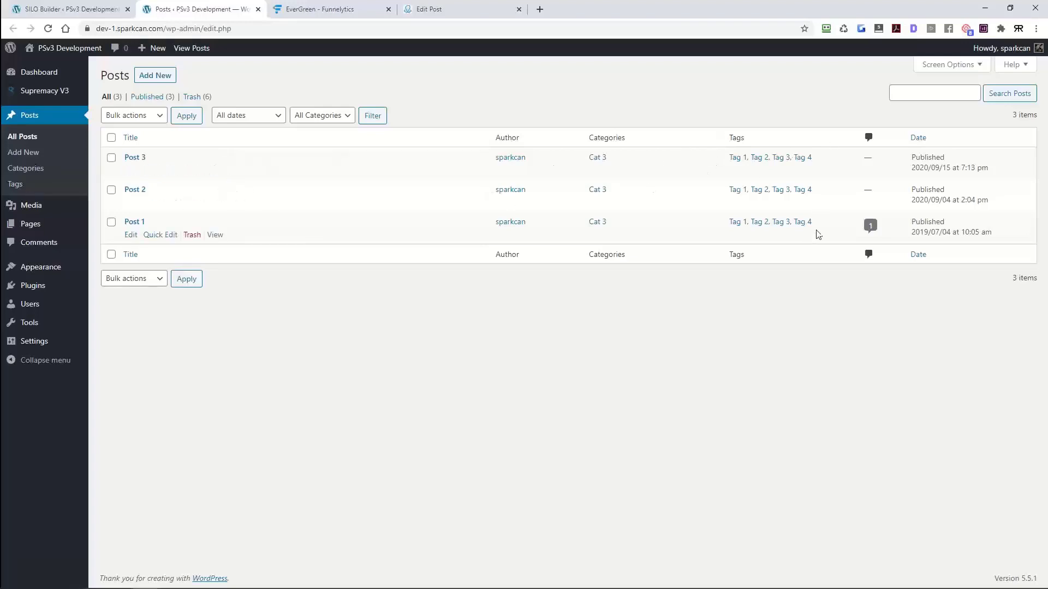
Step: Return to the SILO Builder and shift Tag 1, Tag 2, Tag 3 and Tag 4 left in an evenly spaced row
left_click(86, 16)
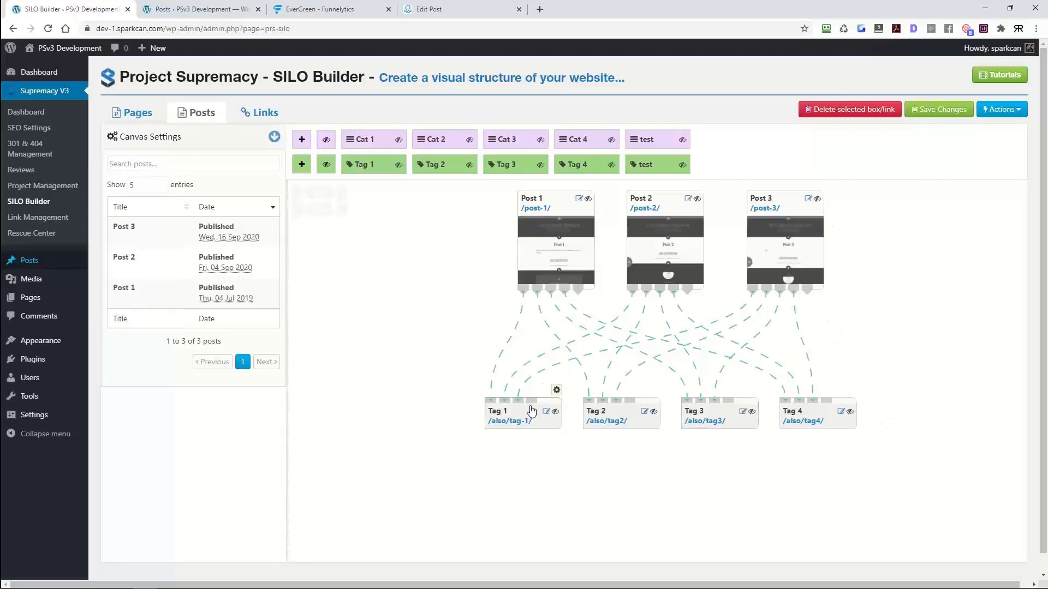
left_click_drag(534, 408, 446, 397)
left_click_drag(626, 416, 527, 405)
left_click_drag(687, 401, 567, 401)
left_click_drag(824, 415, 692, 404)
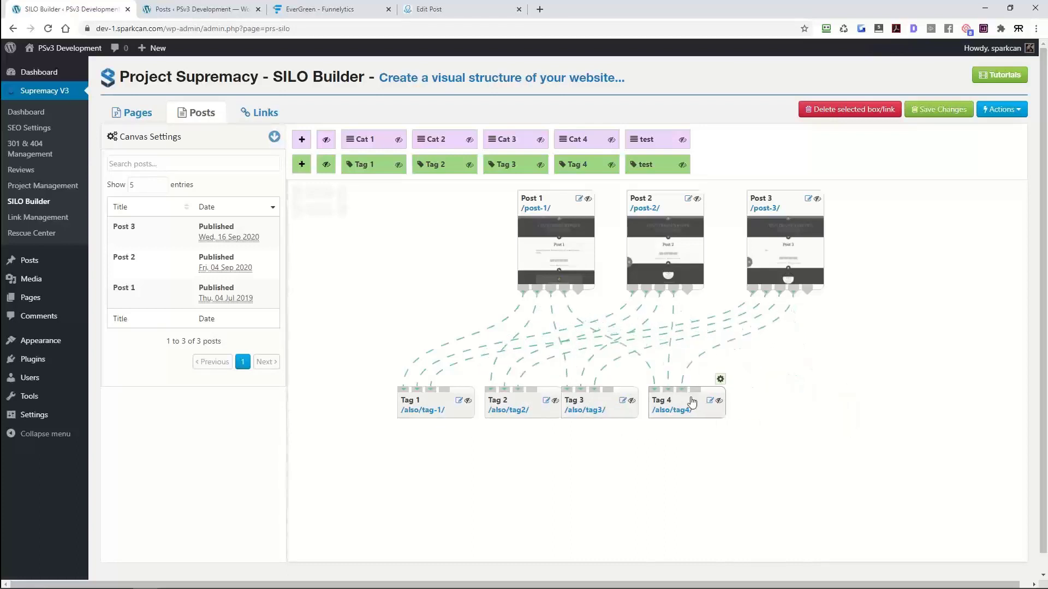
left_click_drag(607, 403, 685, 404)
Step: Add Cat 1 and Cat 2 to the canvas right of Tag 4 and connect Post 1, Post 2 and Post 3 to both
left_click(376, 138)
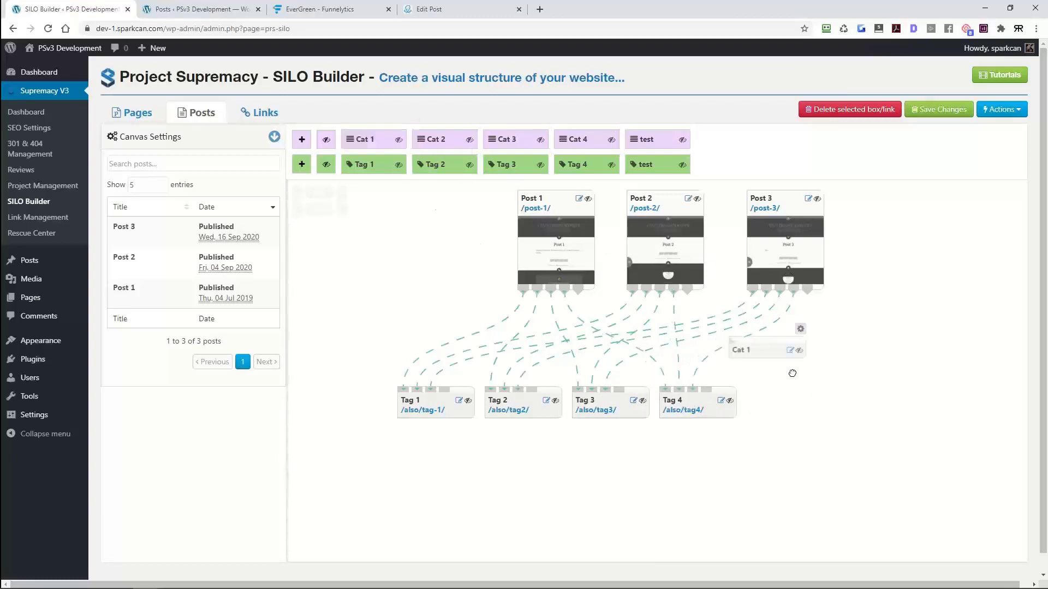
left_click(428, 140)
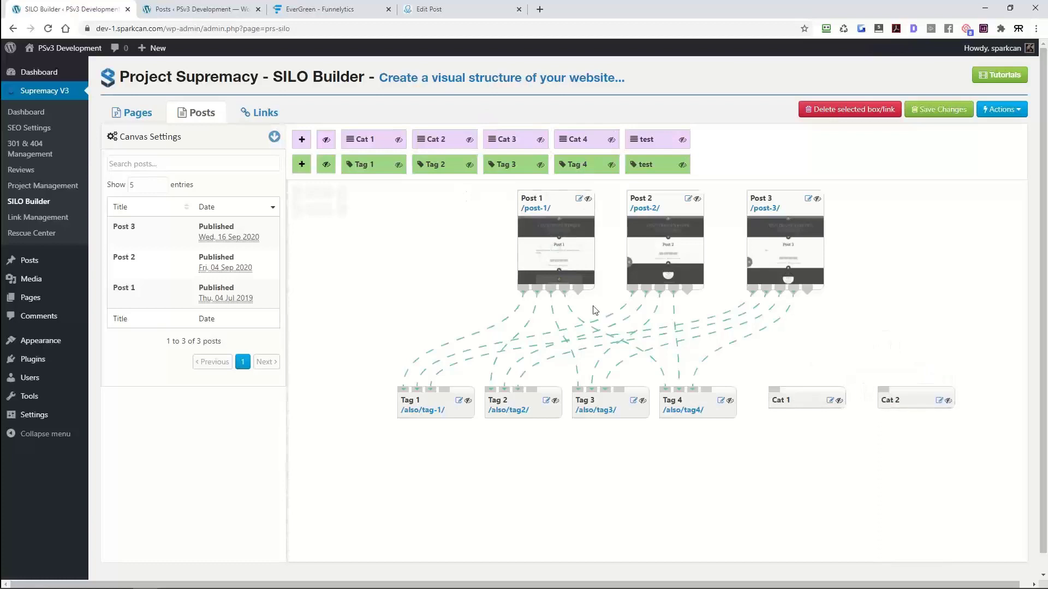
left_click_drag(582, 296, 776, 389)
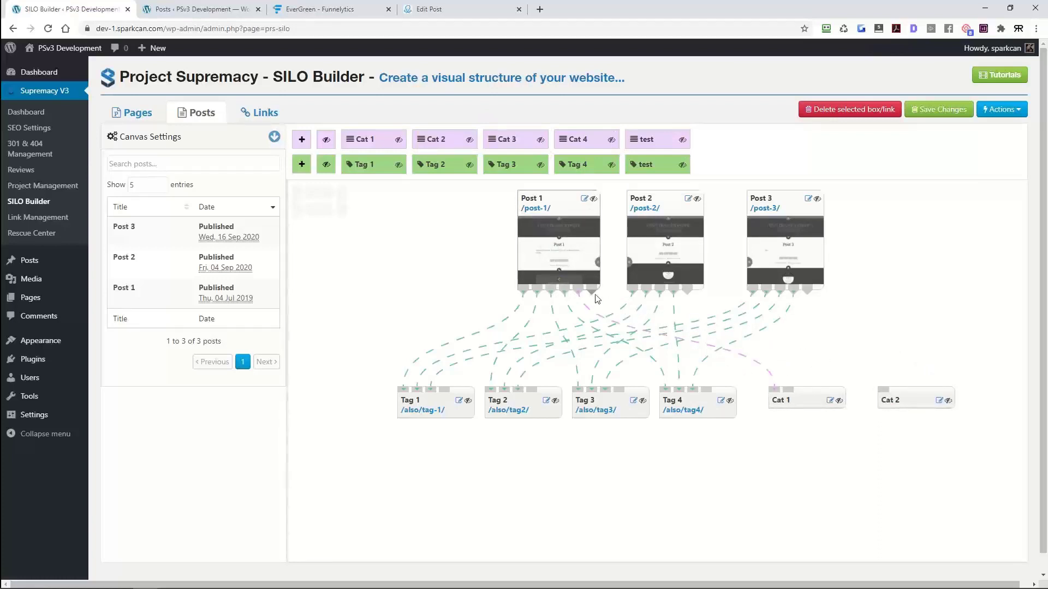
left_click_drag(594, 298, 887, 393)
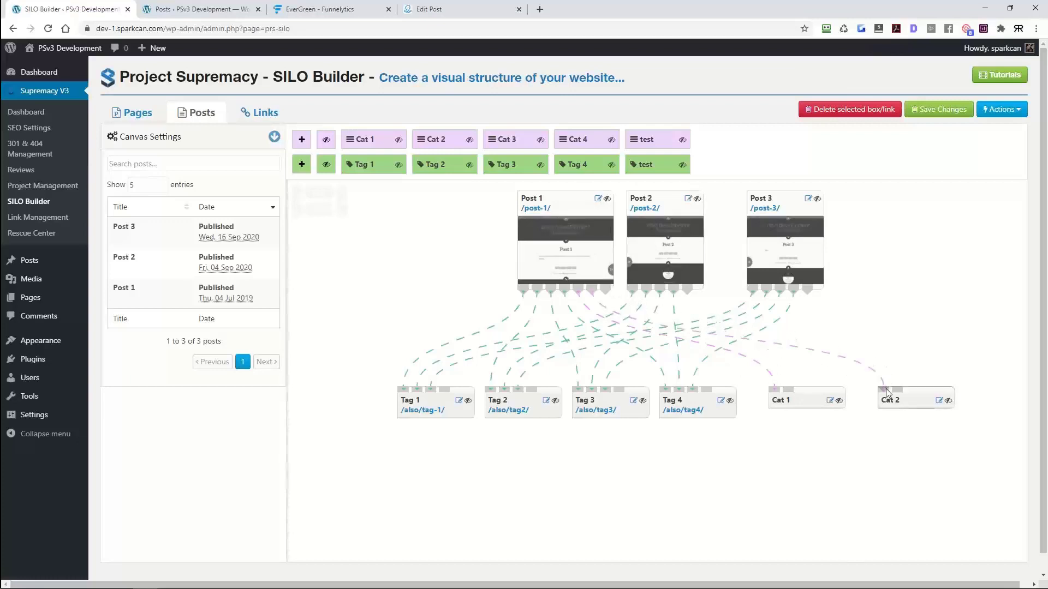
left_click_drag(689, 299, 788, 390)
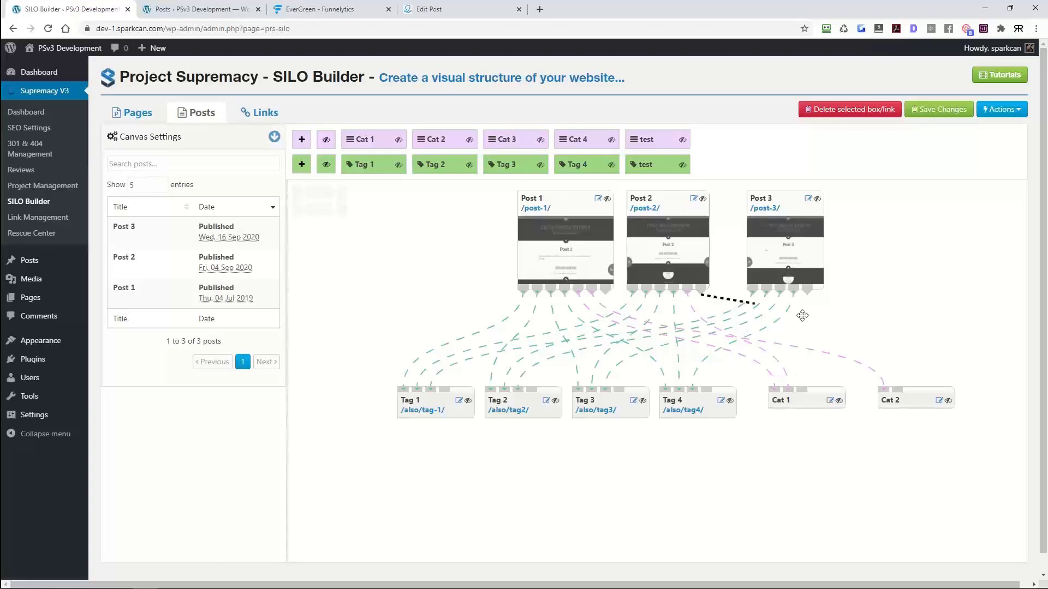
left_click_drag(803, 315, 898, 389)
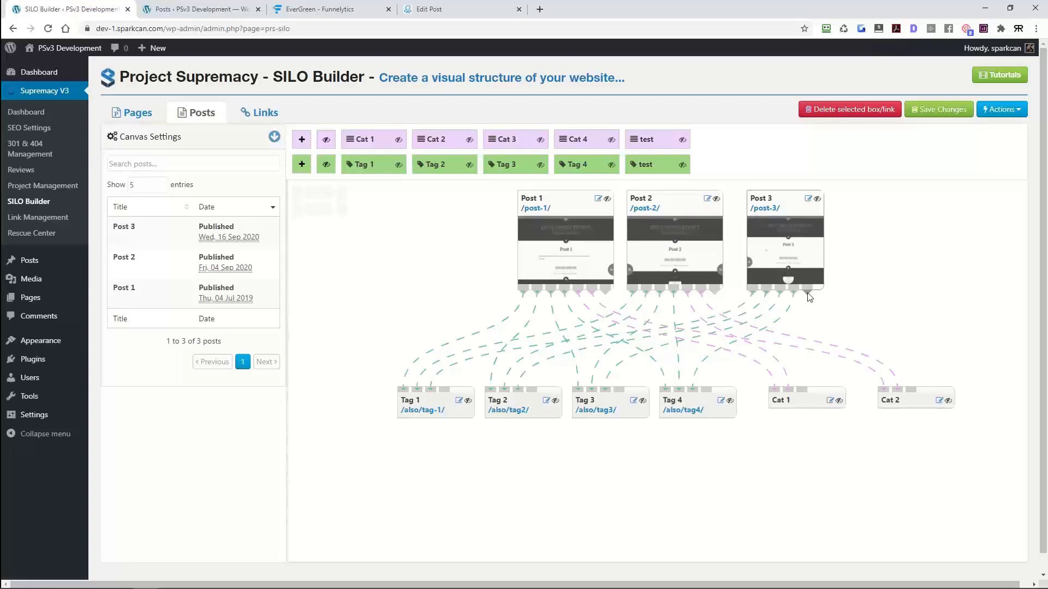
left_click_drag(801, 393, 801, 391)
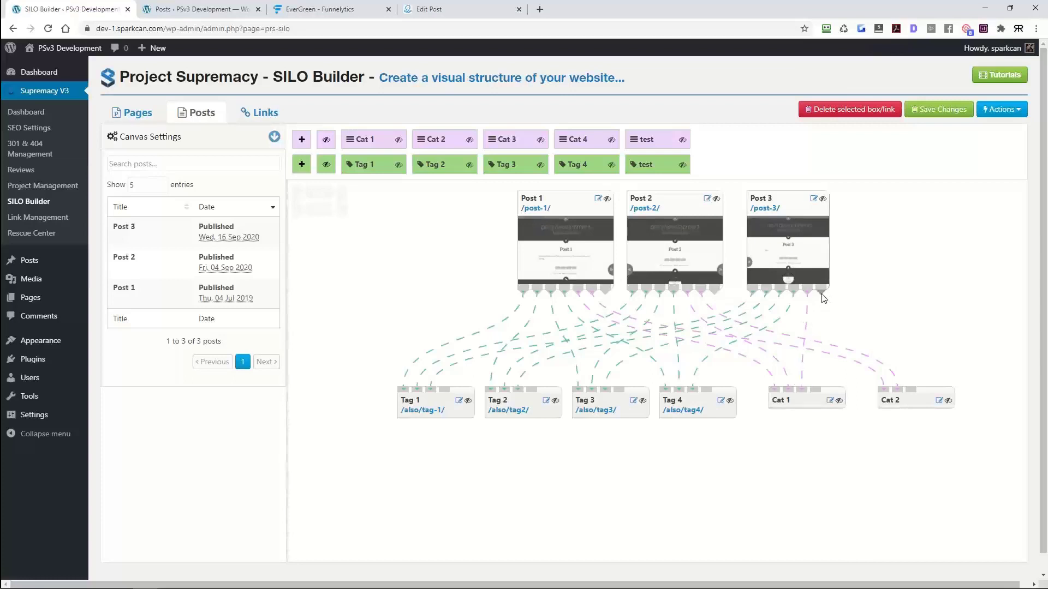
left_click_drag(823, 298, 917, 395)
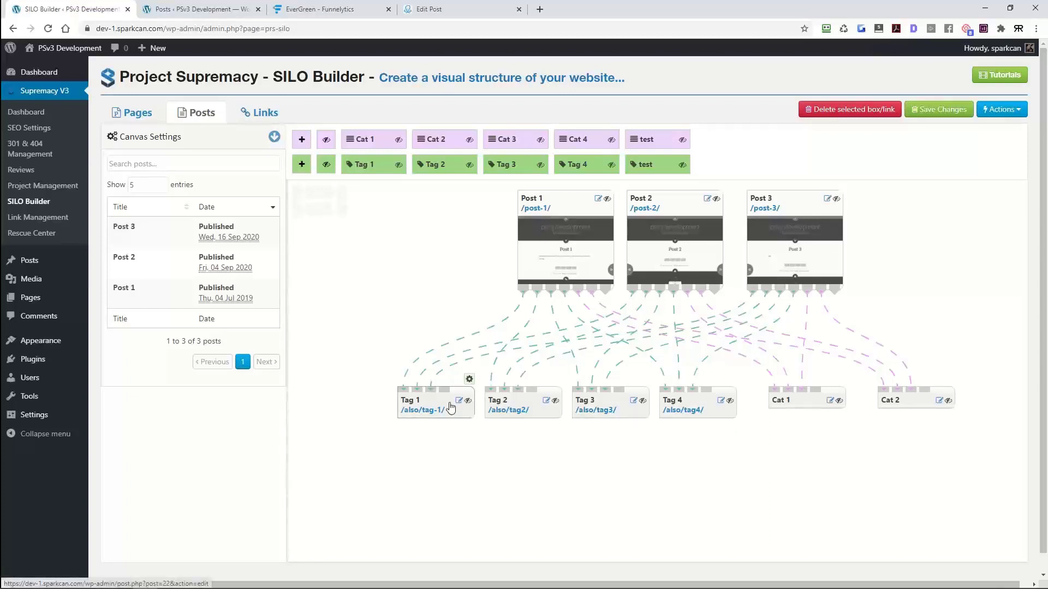
Step: Move the four tag boxes, Cat 1 and Cat 2 down and left into an aligned row farther below the posts
left_click_drag(438, 403, 405, 458)
left_click_drag(539, 412, 510, 464)
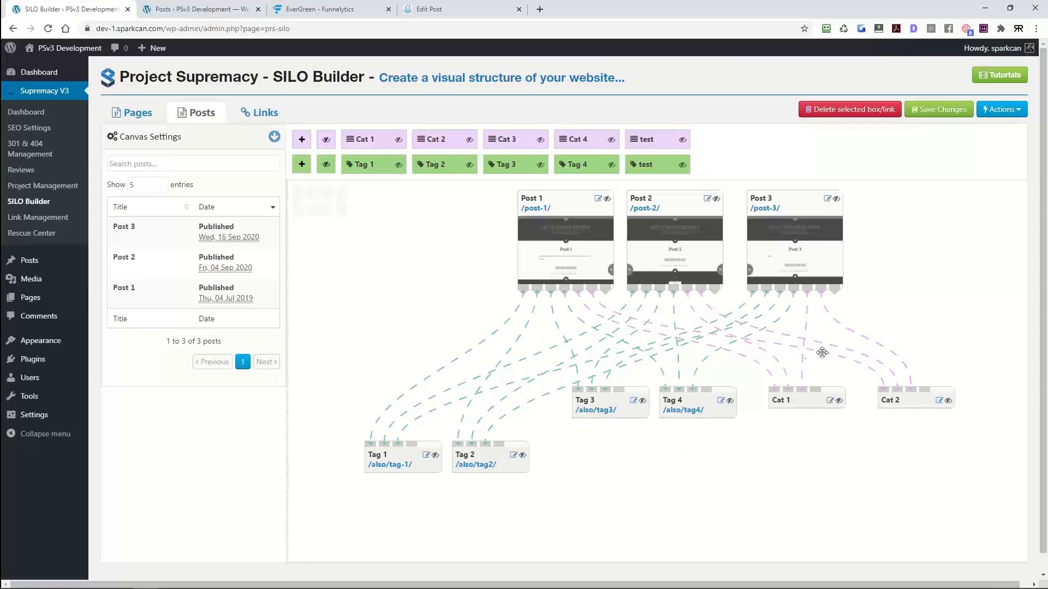
left_click_drag(626, 406, 590, 462)
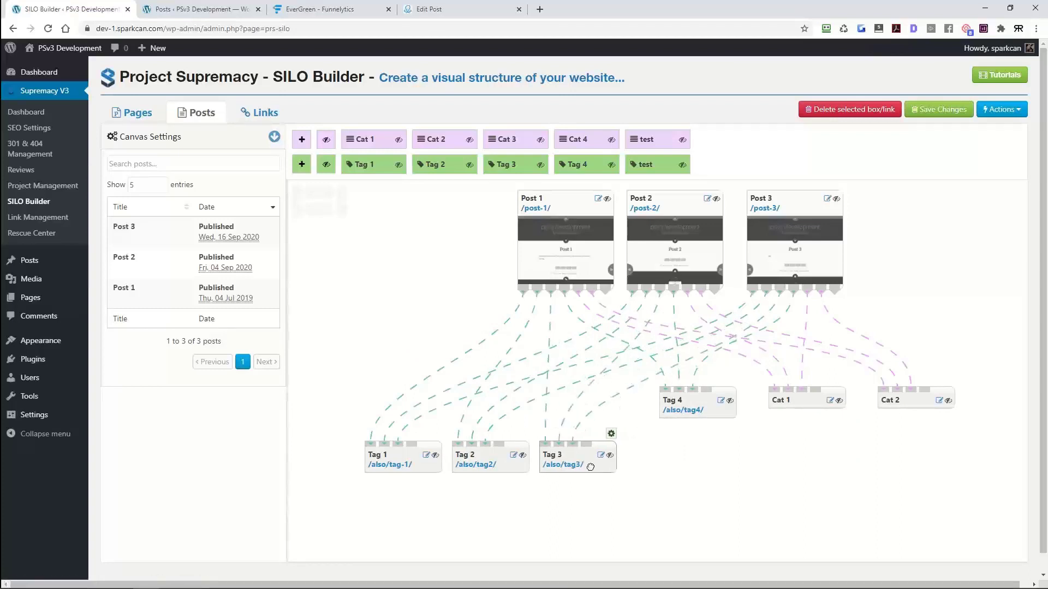
left_click_drag(720, 422, 692, 475)
left_click_drag(807, 402, 774, 457)
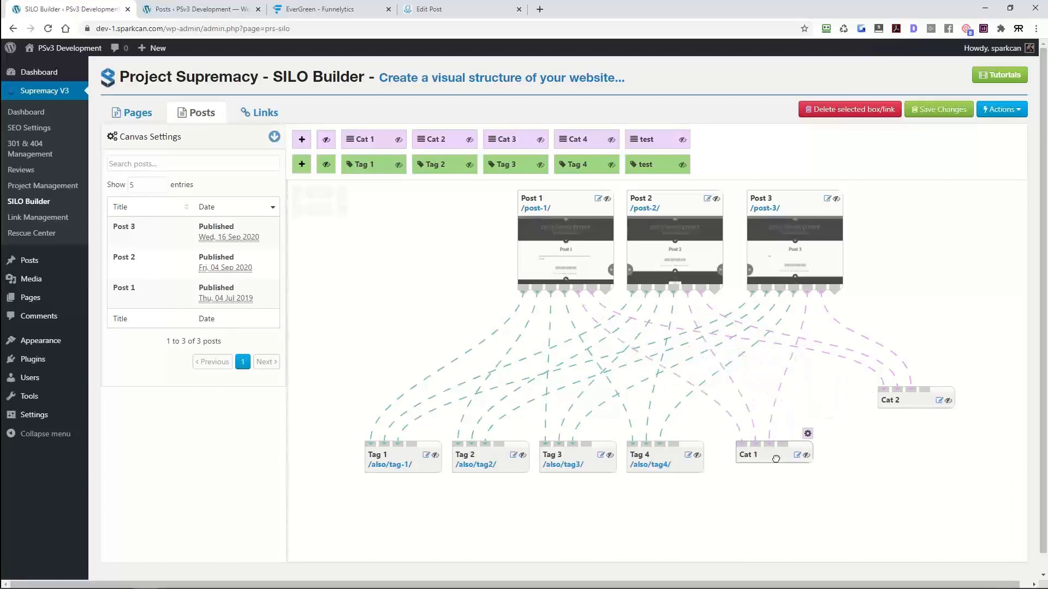
left_click_drag(919, 402, 865, 454)
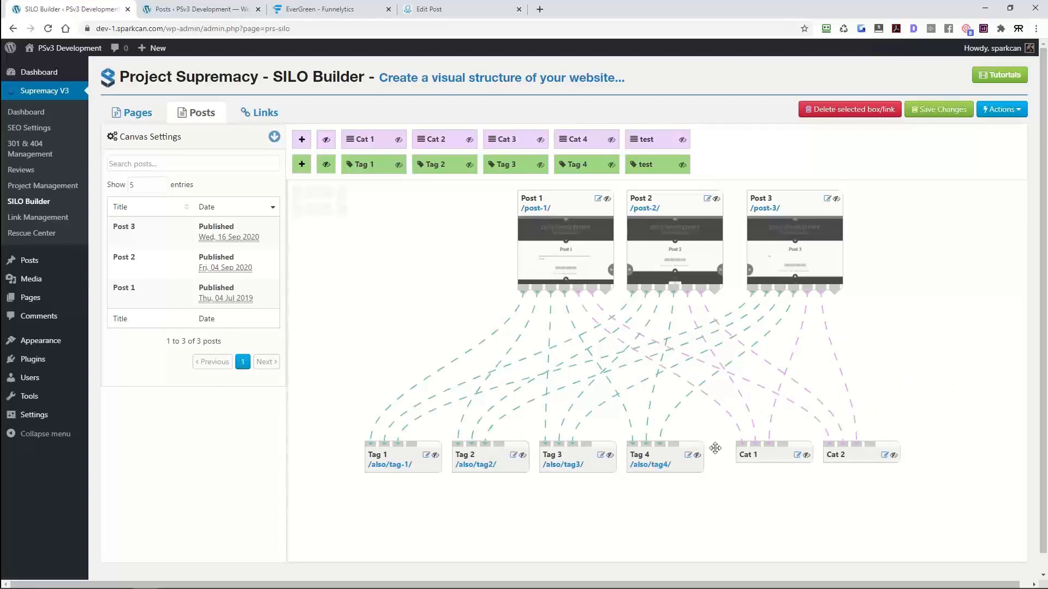
Step: Hide all tag lines on the canvas, show them again, and hide them once more
left_click(326, 165)
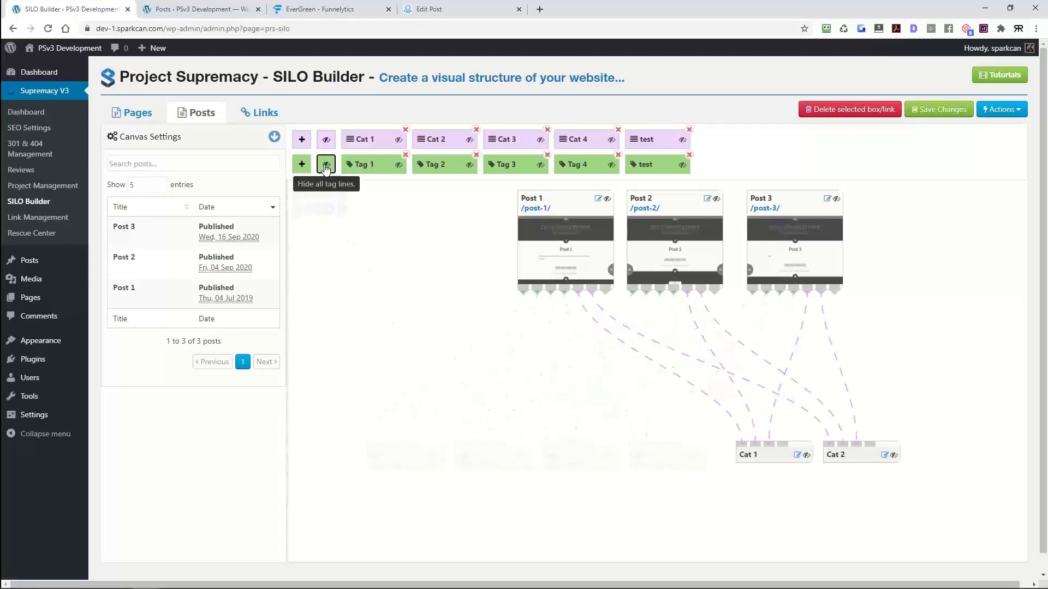
left_click(326, 166)
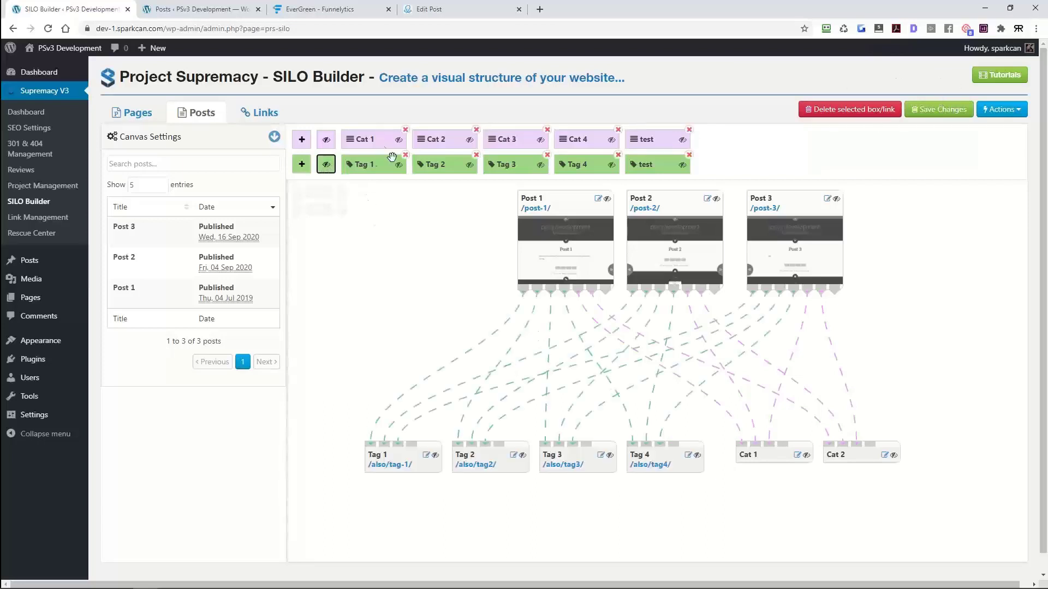
left_click(327, 166)
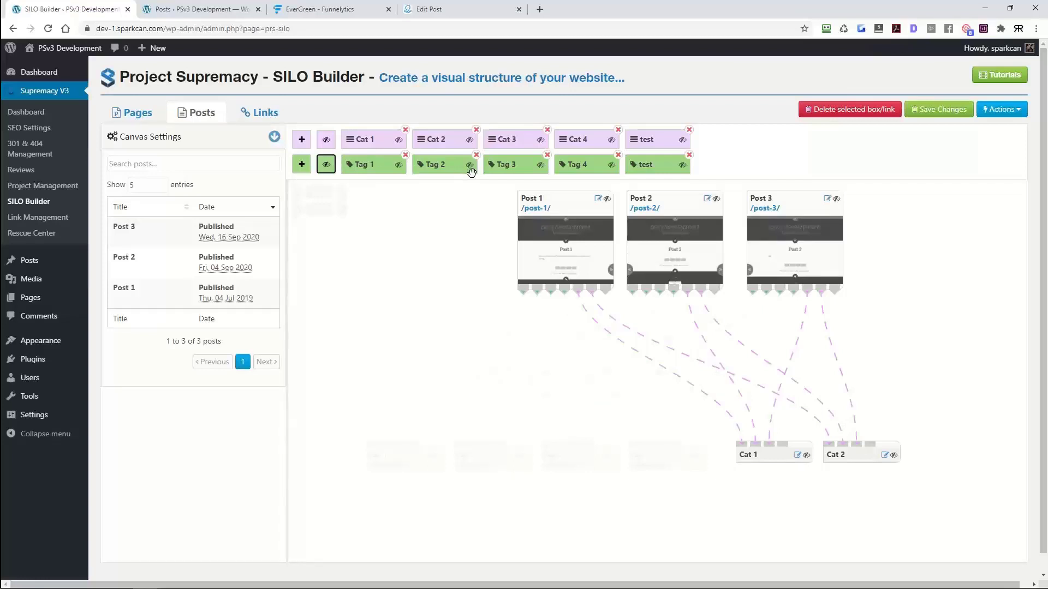
Step: Add Cat 3 and Cat 4 in line with Cat 2 and connect Post 1 to both
left_click_drag(512, 142, 942, 457)
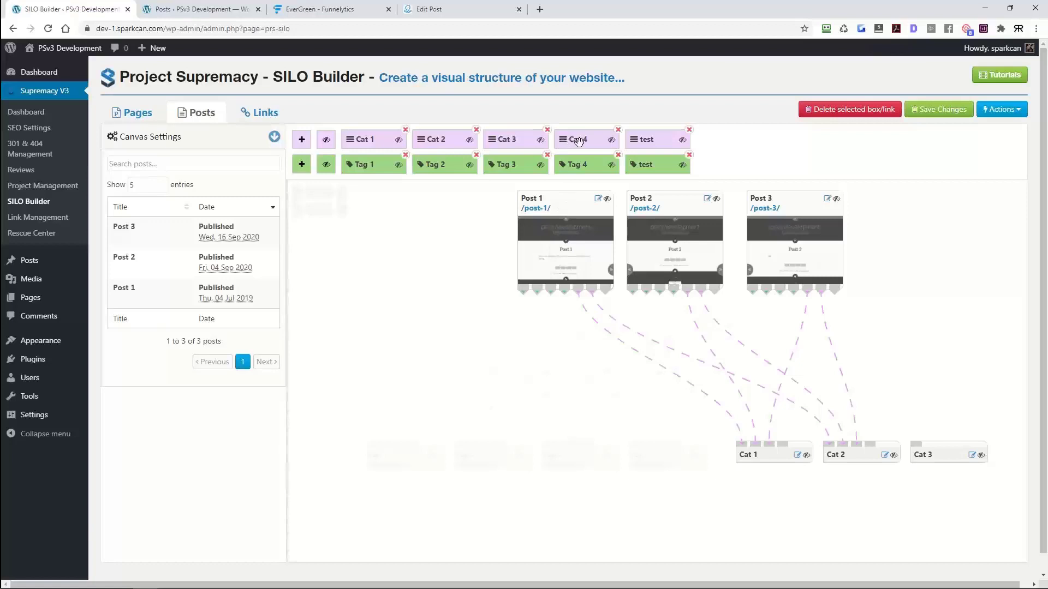
left_click_drag(579, 141, 977, 423)
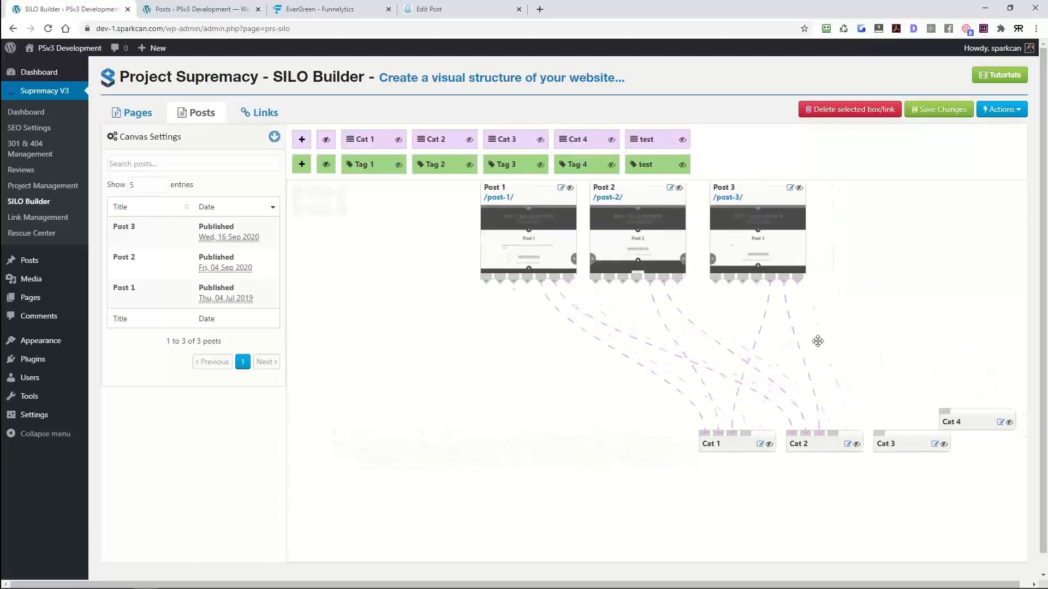
left_click_drag(878, 398, 899, 417)
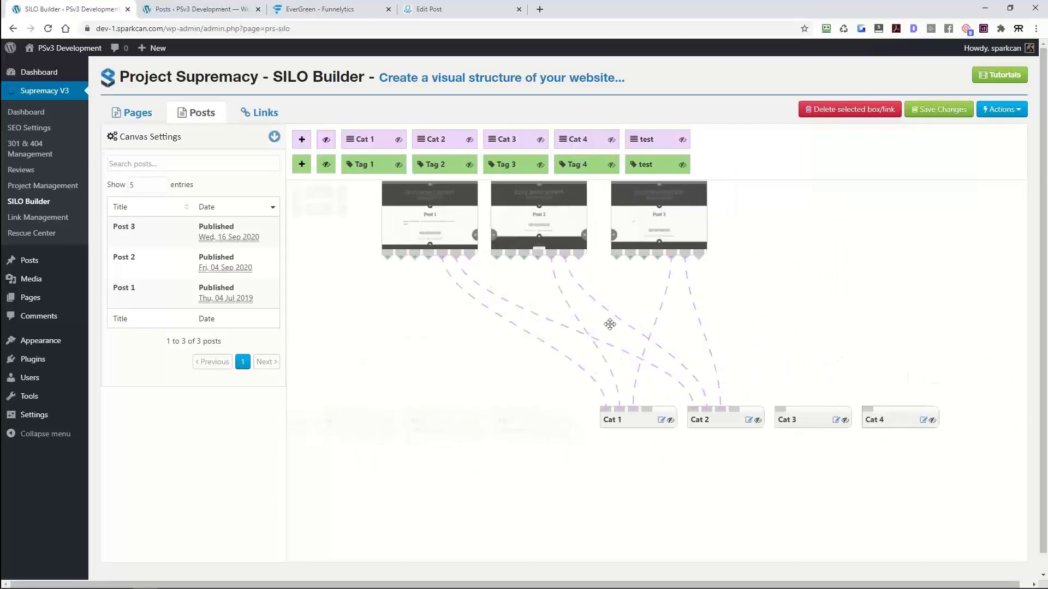
left_click_drag(469, 259, 782, 410)
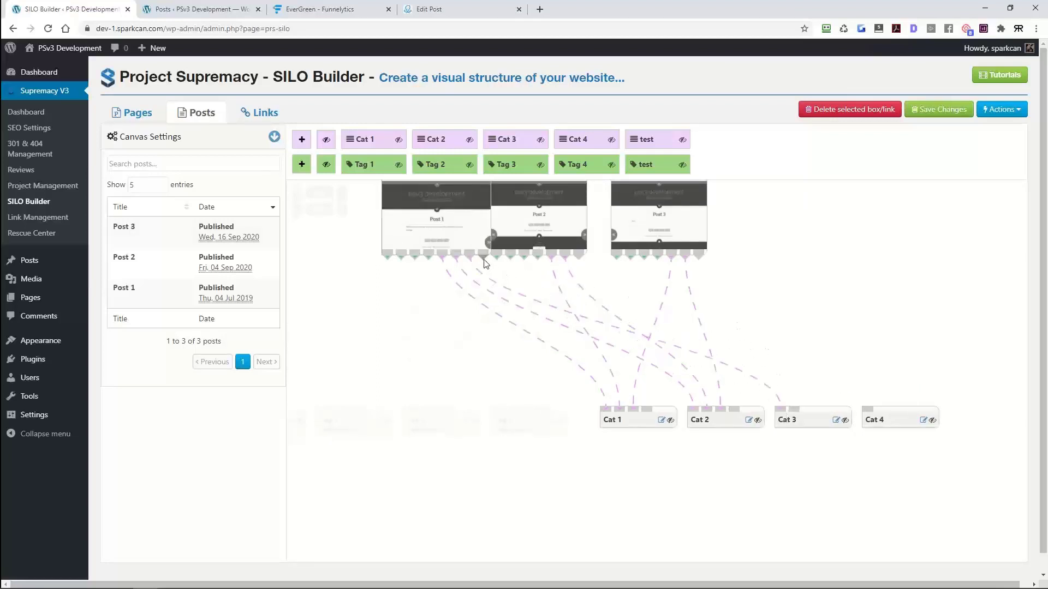
left_click_drag(766, 337, 871, 411)
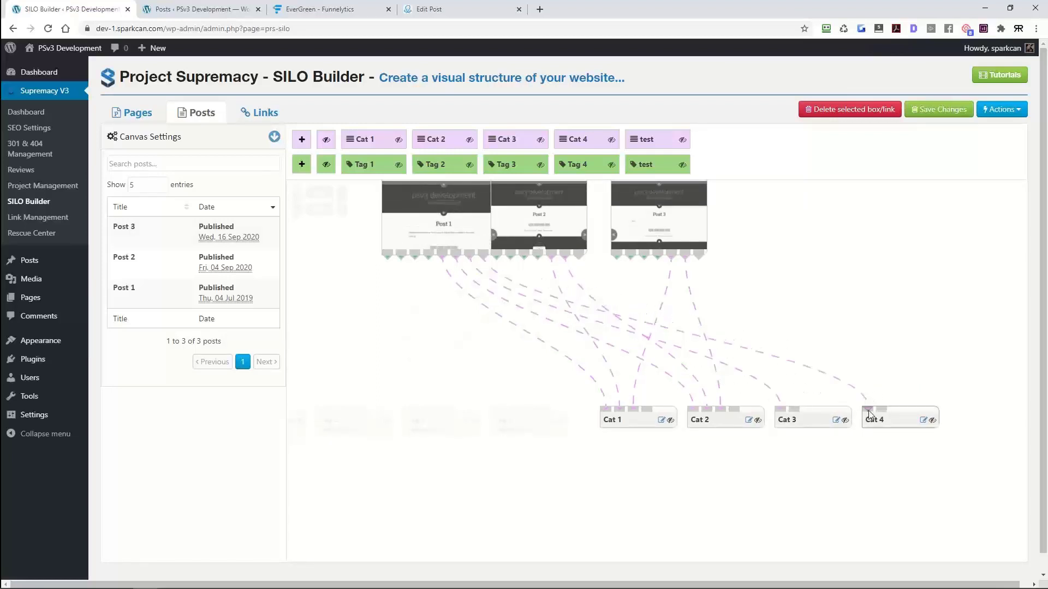
Step: Show all tag lines again and move Post 1 left so it no longer touches Post 2
left_click(326, 164)
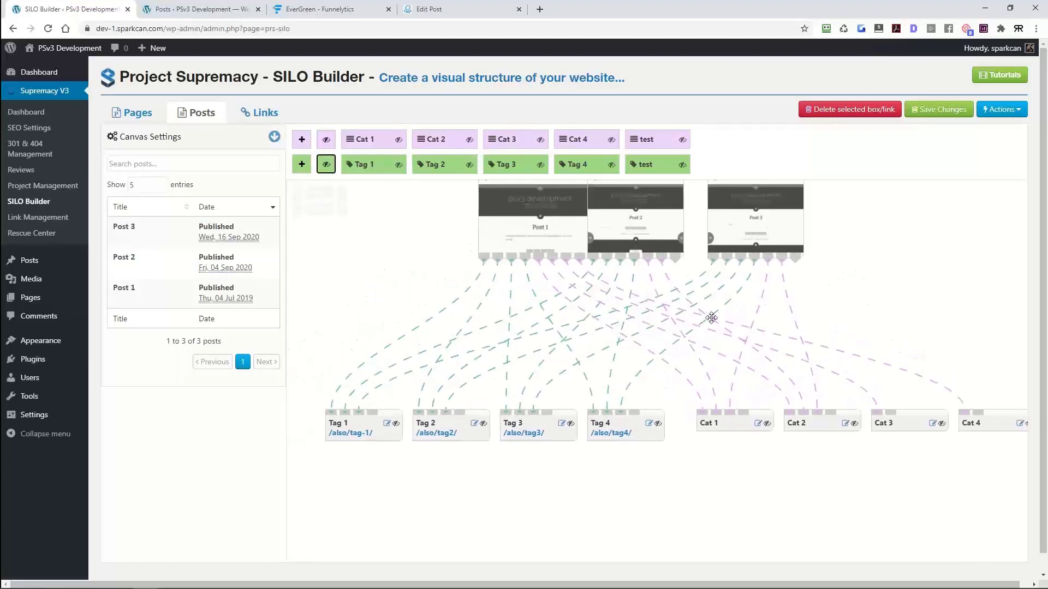
left_click_drag(455, 247, 470, 278)
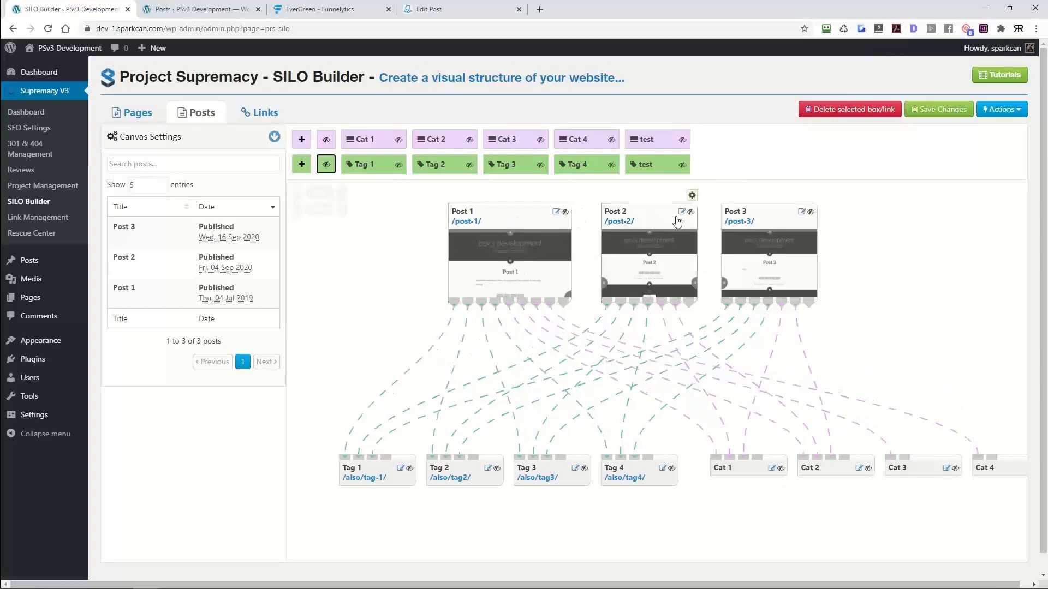
Step: Hide and restore Post 1's connection lines, and toggle the visibility of Tag 1's lines
left_click(565, 217)
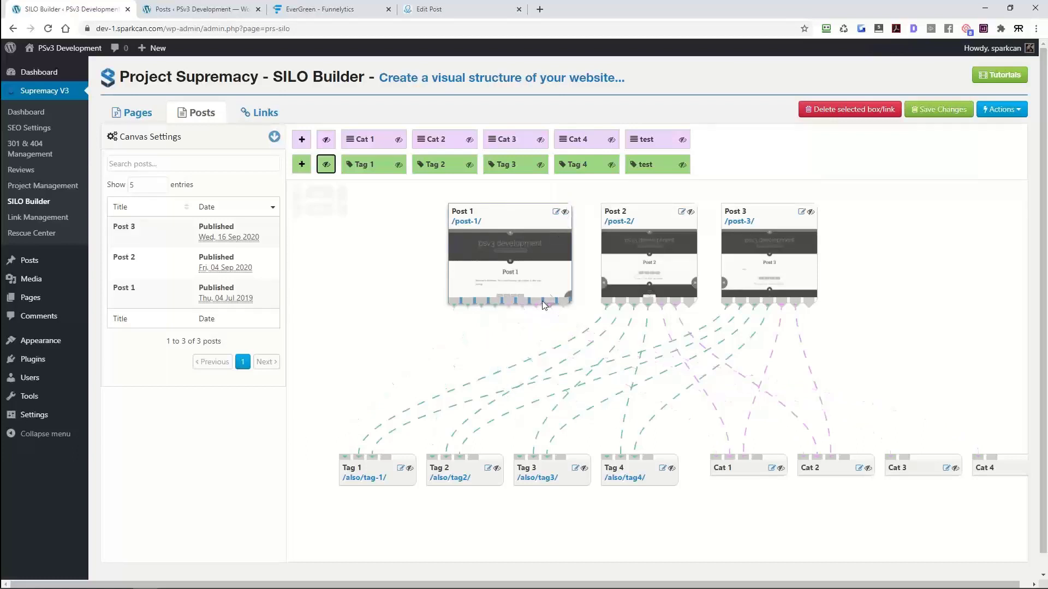
left_click(565, 213)
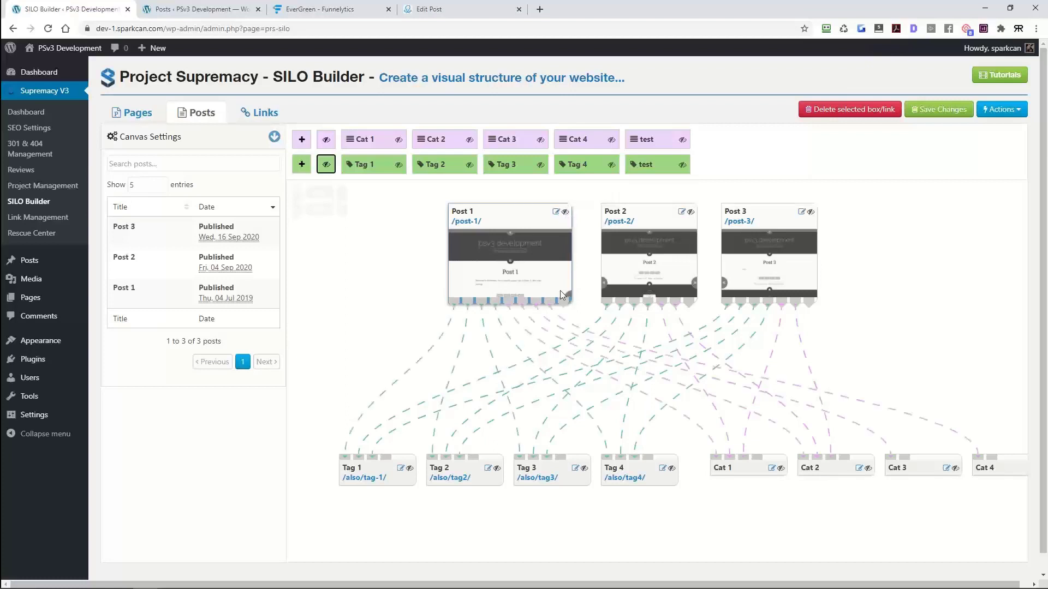
left_click(409, 470)
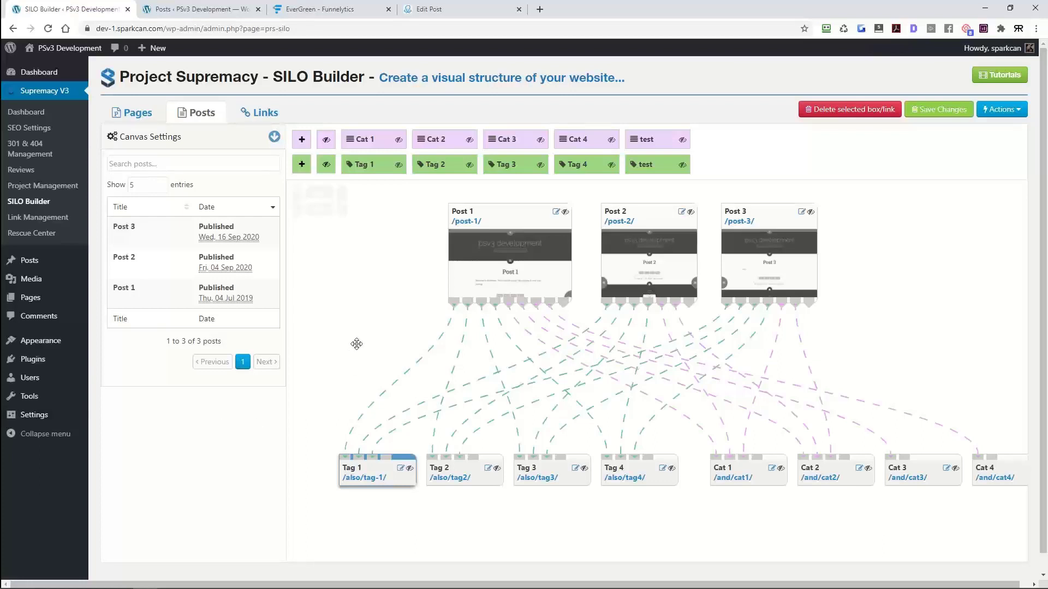
left_click_drag(370, 346, 347, 344)
left_click_drag(895, 513, 728, 490)
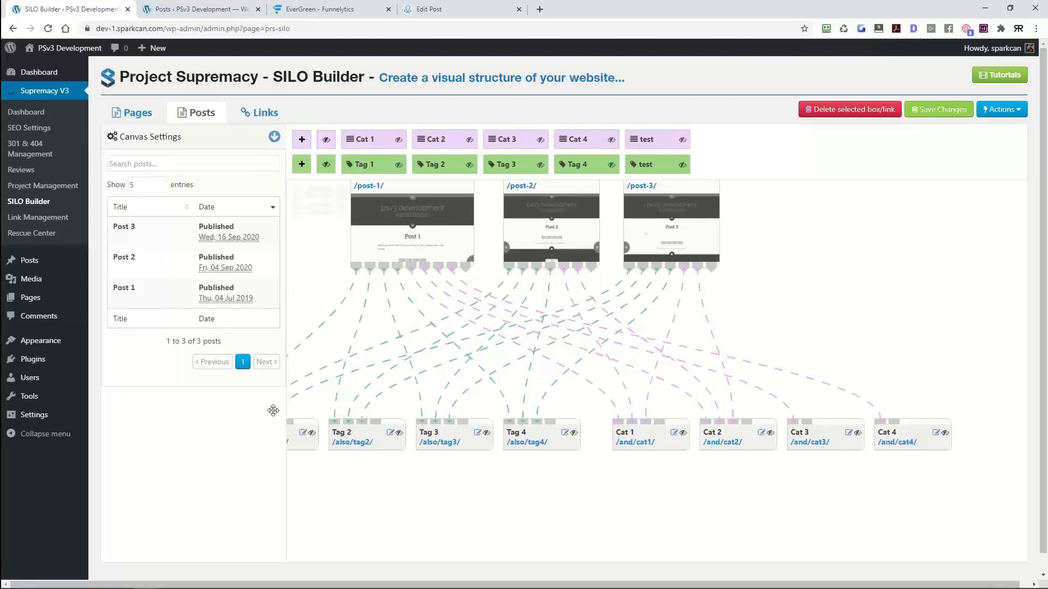
left_click_drag(846, 322, 950, 332)
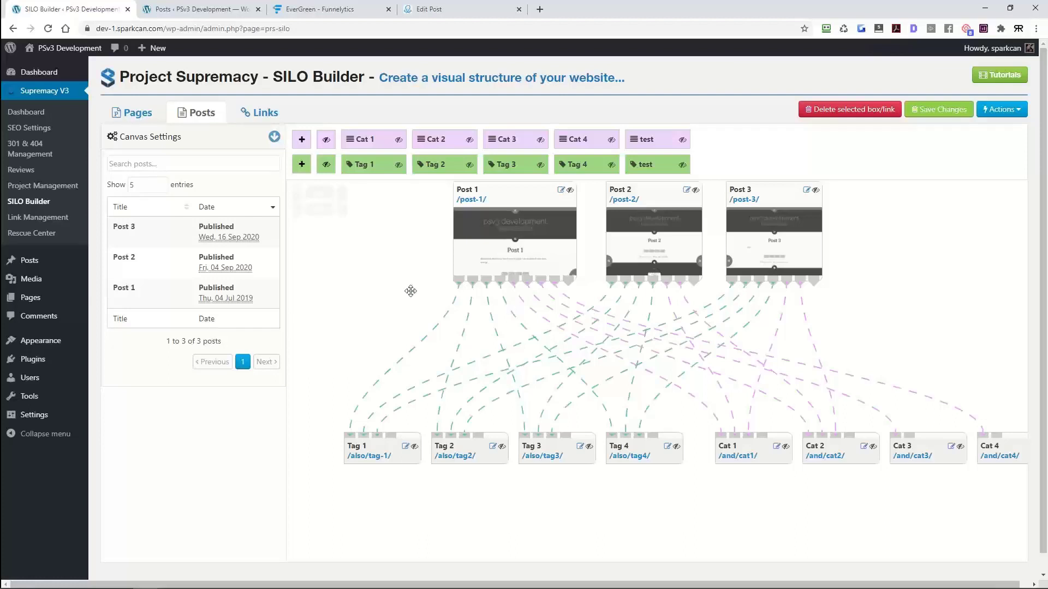
left_click_drag(412, 292, 399, 330)
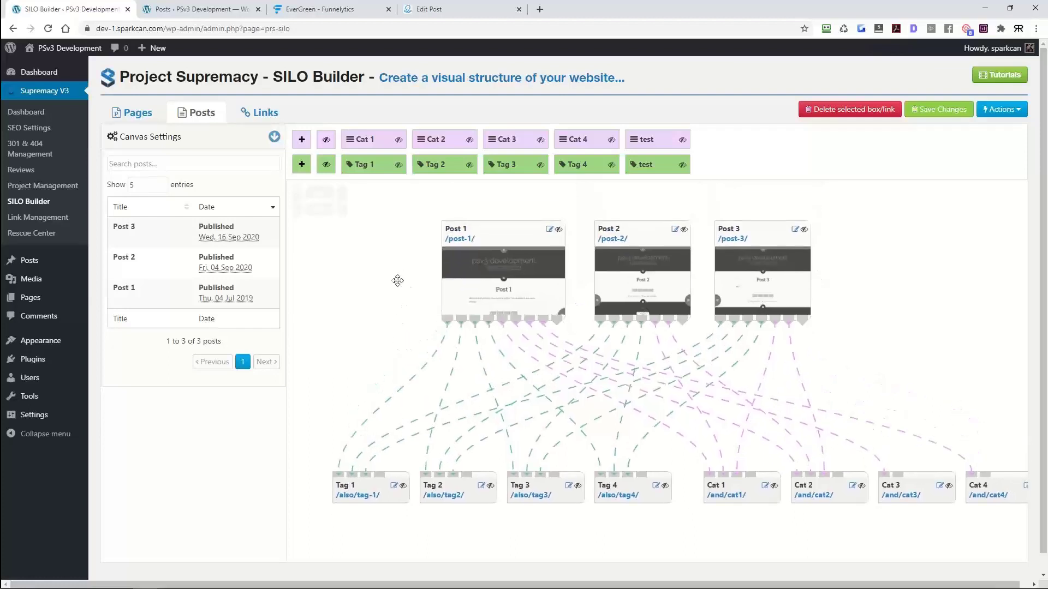
left_click_drag(860, 238, 782, 228)
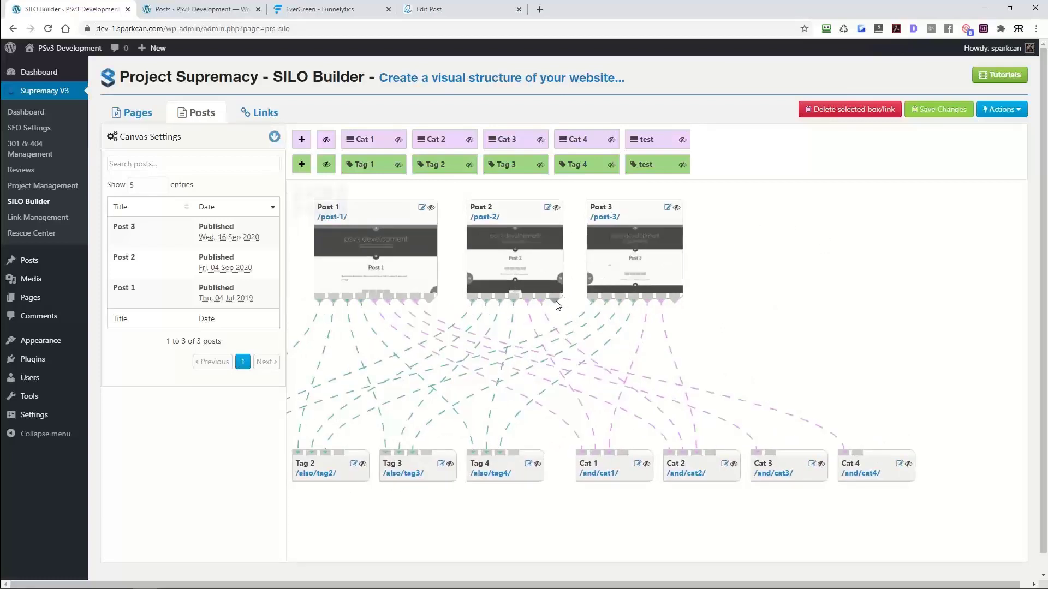
Step: Connect Post 2 and Post 3 to both Cat 3 and Cat 4
left_click_drag(558, 304, 859, 453)
left_click_drag(679, 318, 789, 455)
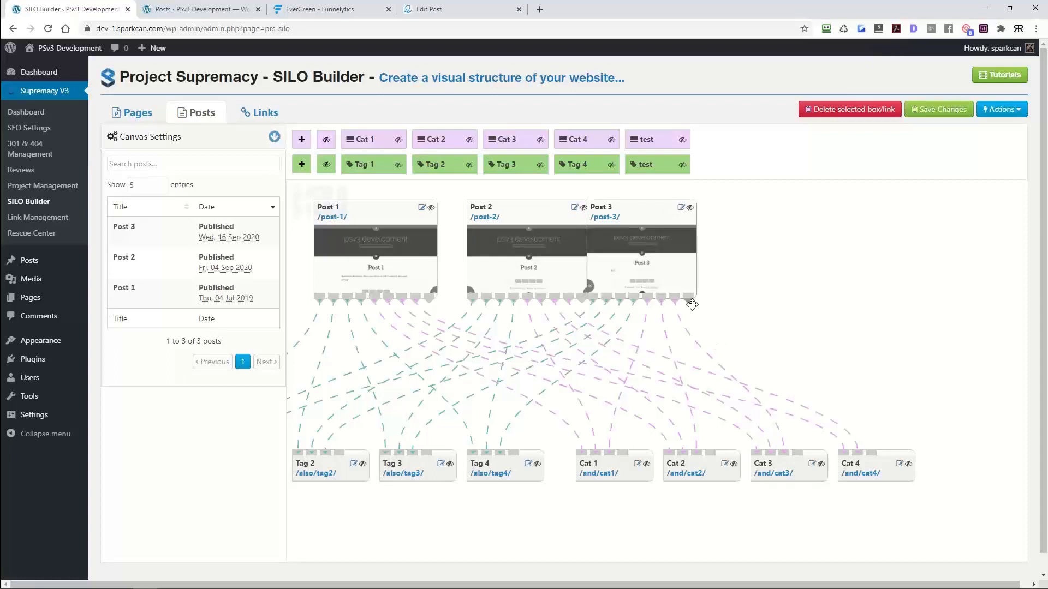
left_click_drag(688, 300, 870, 457)
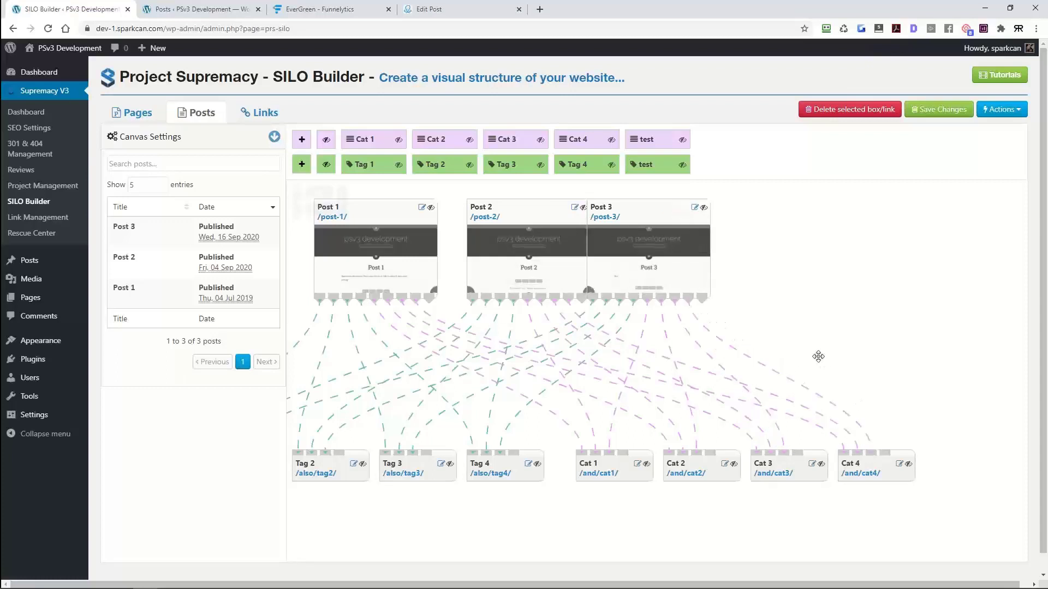
Step: Move Post 3 away from Post 2 so the two boxes no longer overlap
left_click_drag(818, 356, 935, 304)
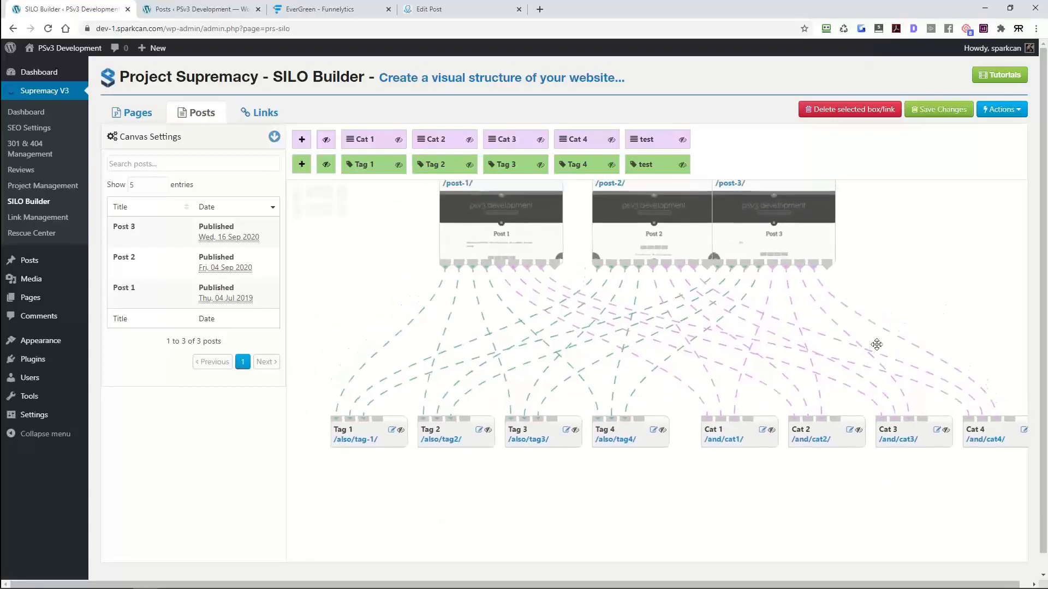
scroll(935, 304, "down", 3)
left_click_drag(712, 444, 605, 428)
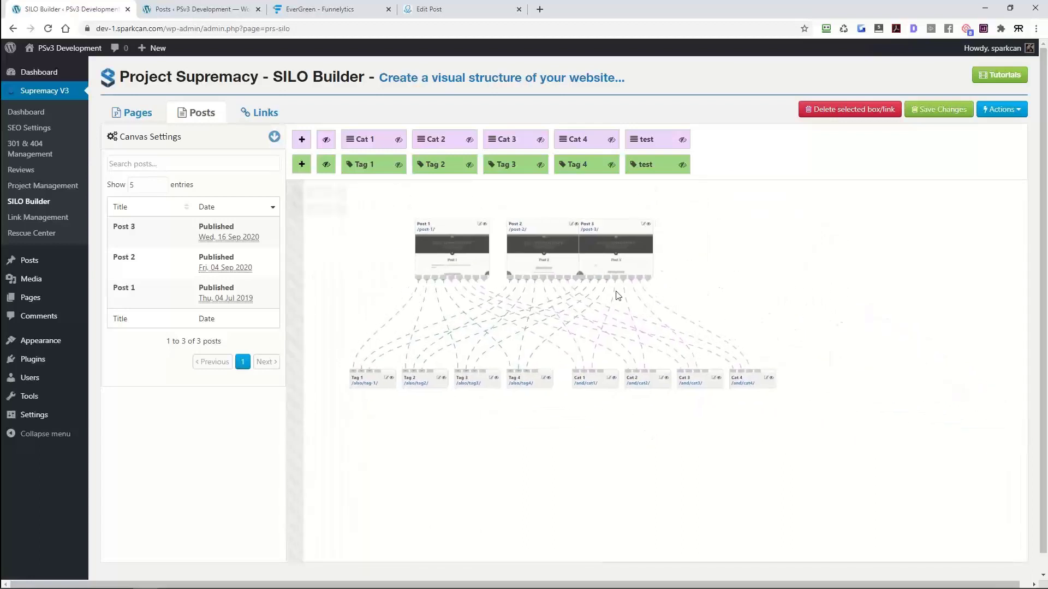
left_click_drag(610, 224, 630, 225)
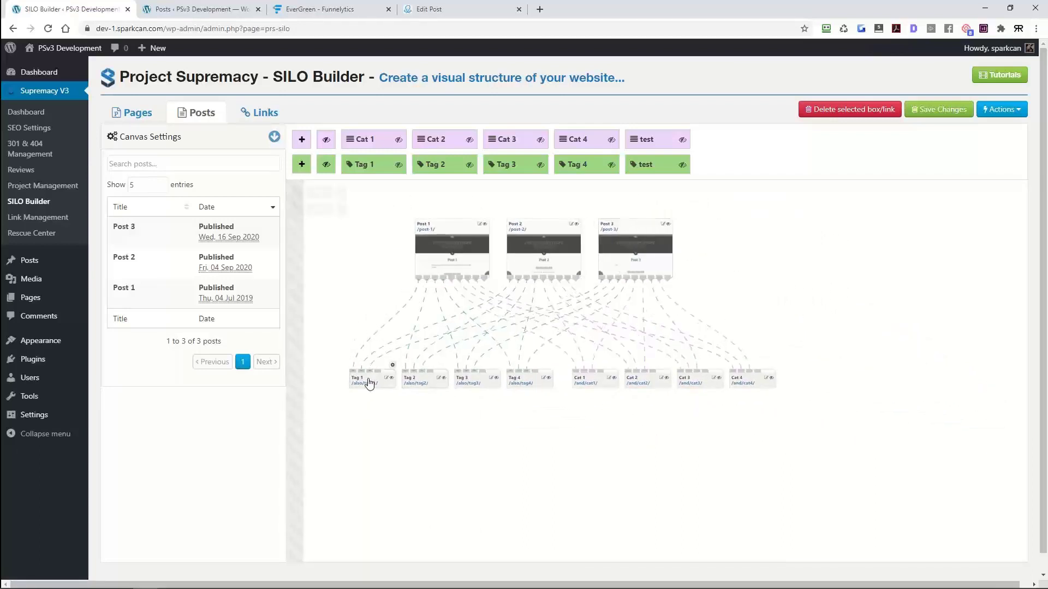
mouse_move(376, 384)
left_mouse_down()
mouse_move(901, 474)
mouse_move(383, 421)
mouse_move(355, 364)
mouse_move(373, 384)
left_mouse_up()
Step: Enlarge and close Post 1's preview image, and open its live page to check the assigned tags and categories
left_click(451, 256)
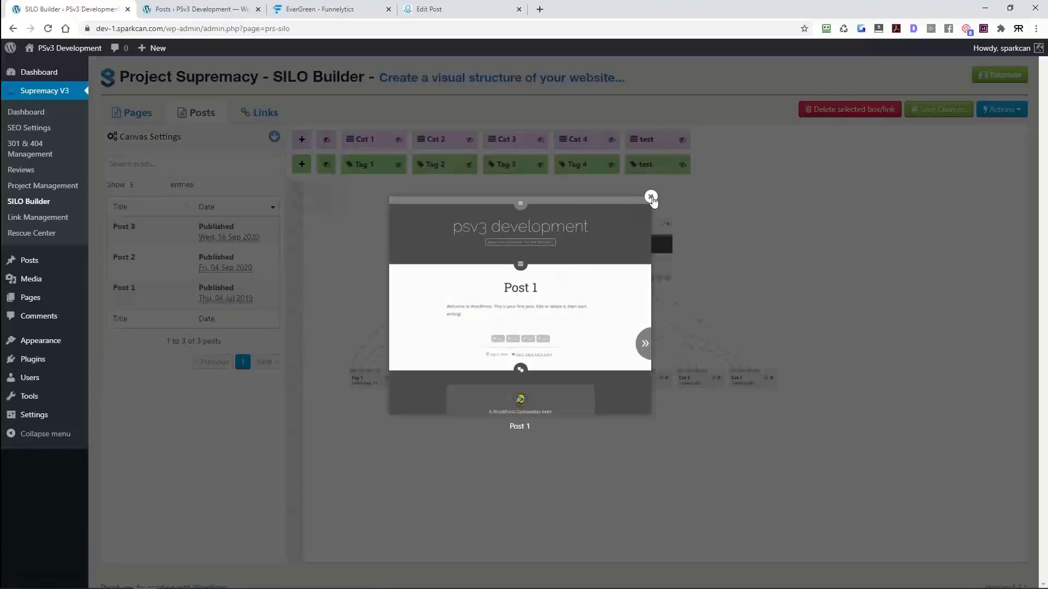
left_click(651, 197)
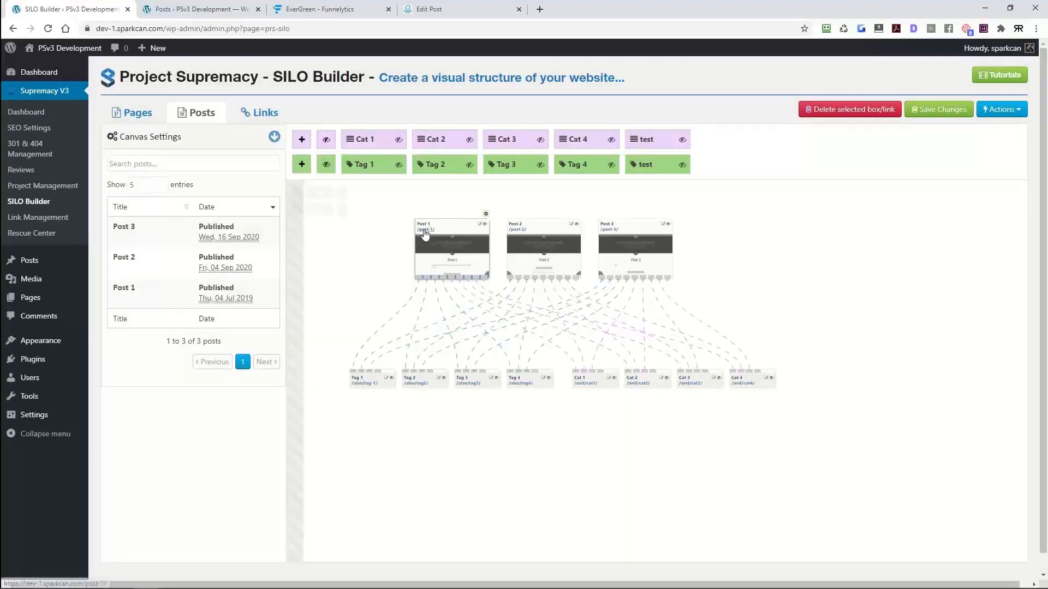
left_click(425, 232)
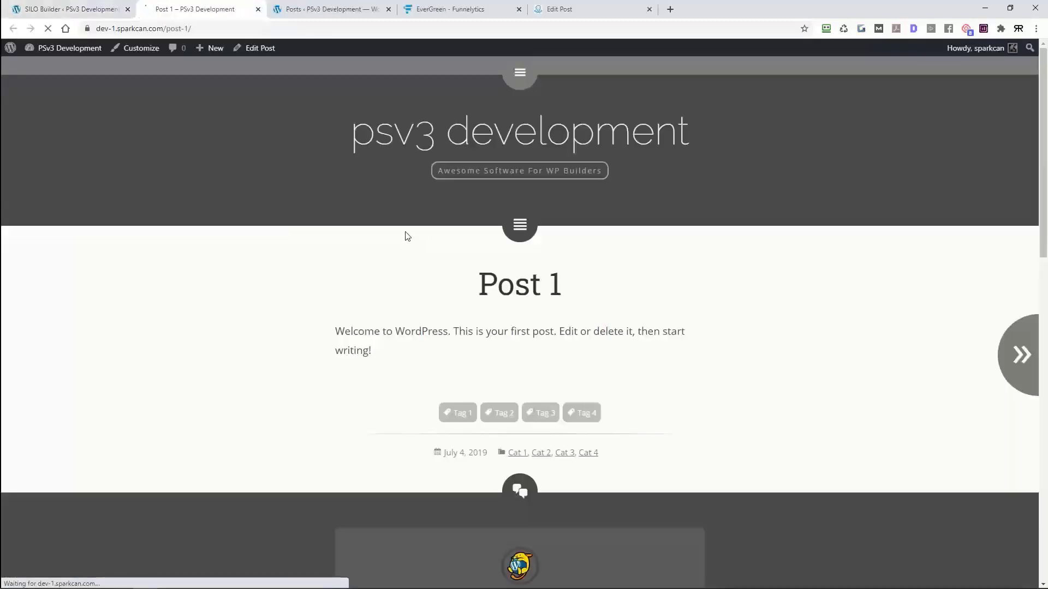
scroll(686, 234, "down", 4)
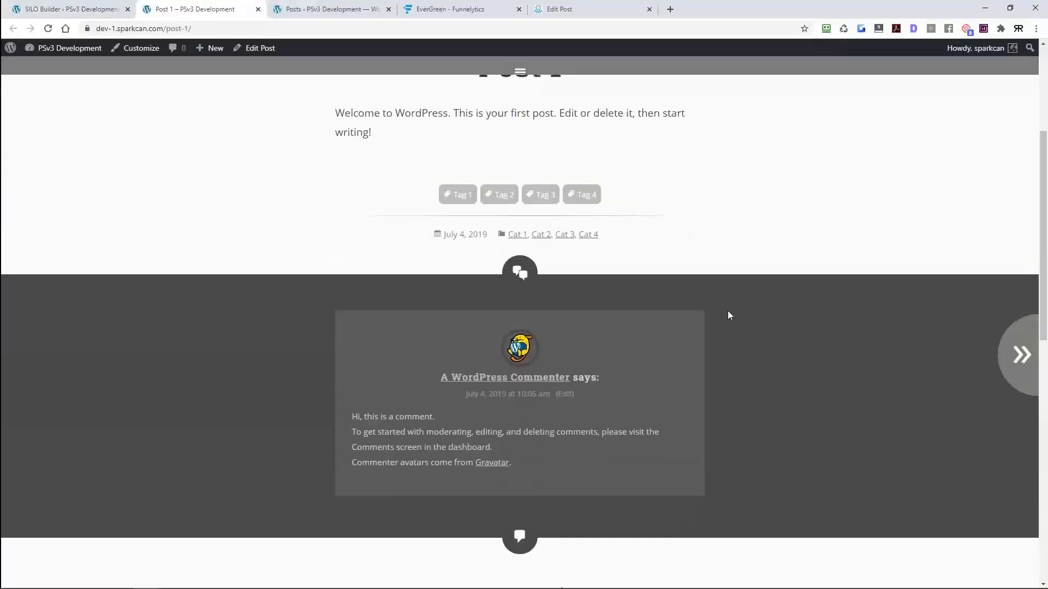
scroll(729, 315, "down", 3)
scroll(728, 315, "up", 7)
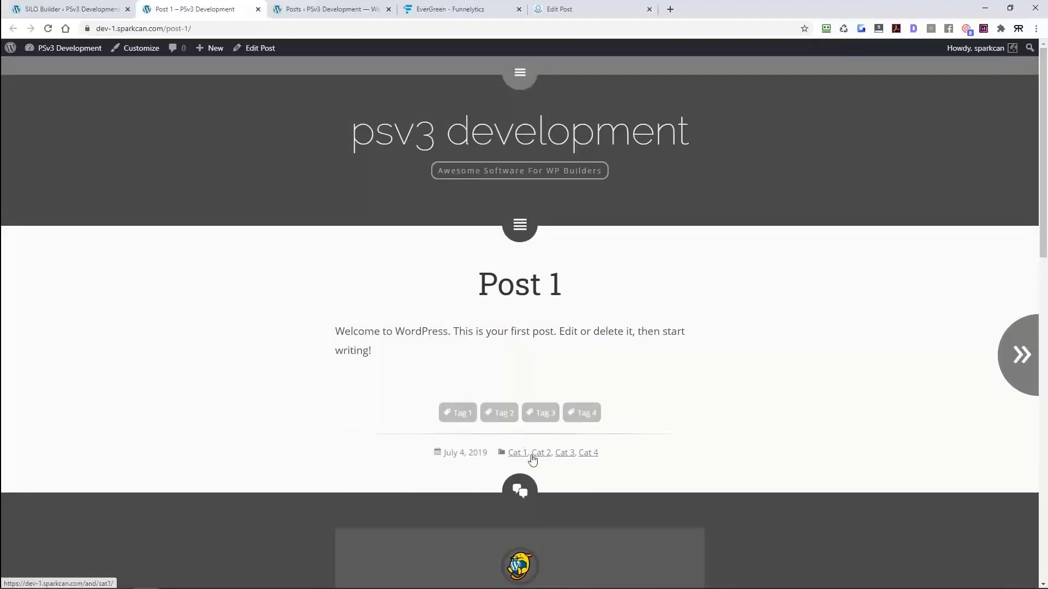
Step: Return to the SILO Builder and review the line, color and canvas size settings for categories and tags
left_click(62, 13)
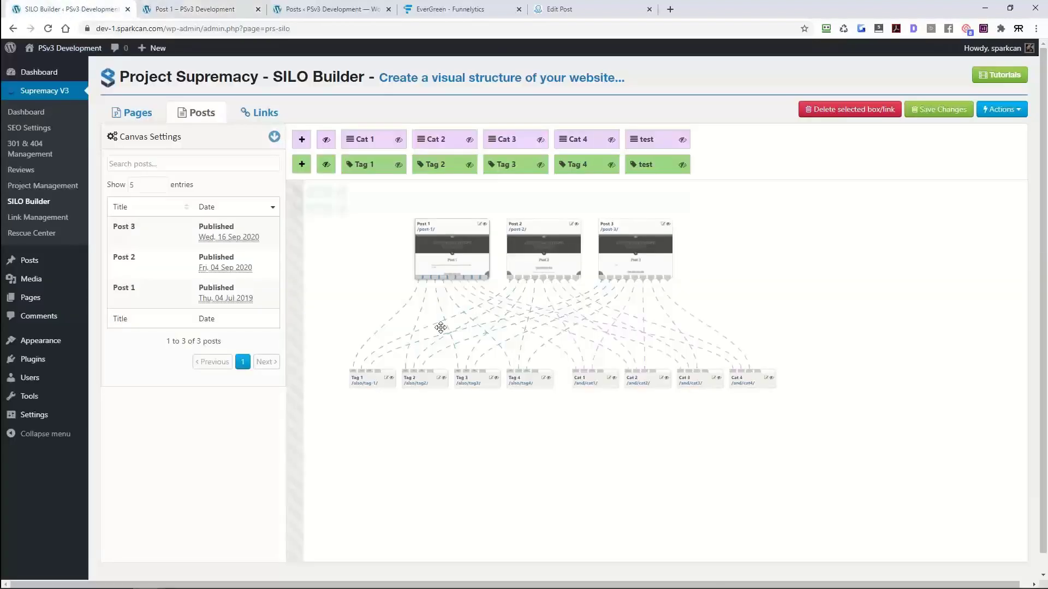
left_click(325, 142)
left_click_drag(355, 238, 375, 239)
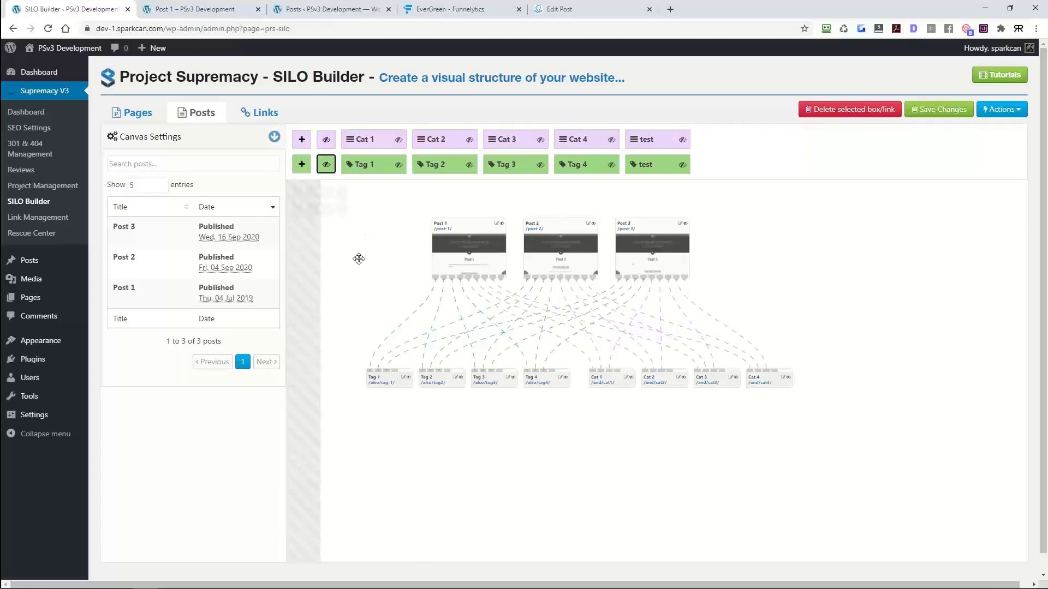
left_click(274, 136)
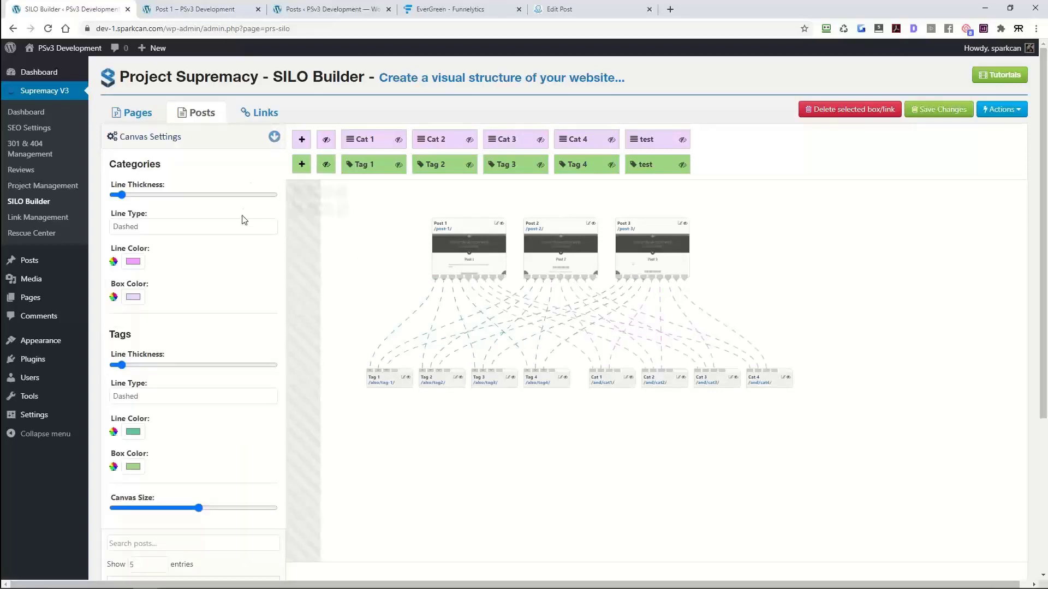
scroll(244, 219, "down", 4)
scroll(241, 217, "up", 4)
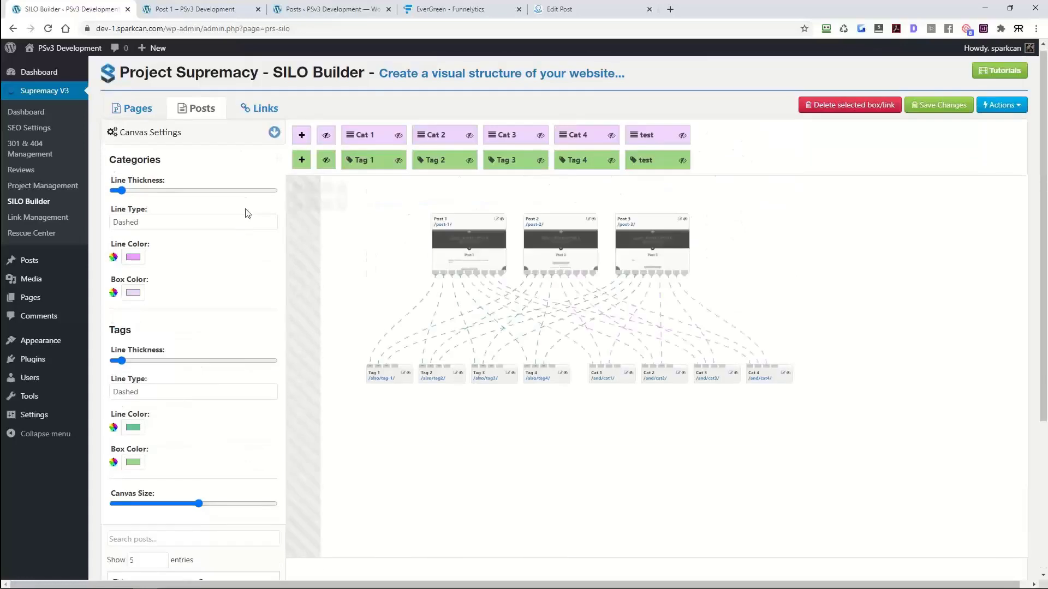
left_click(274, 133)
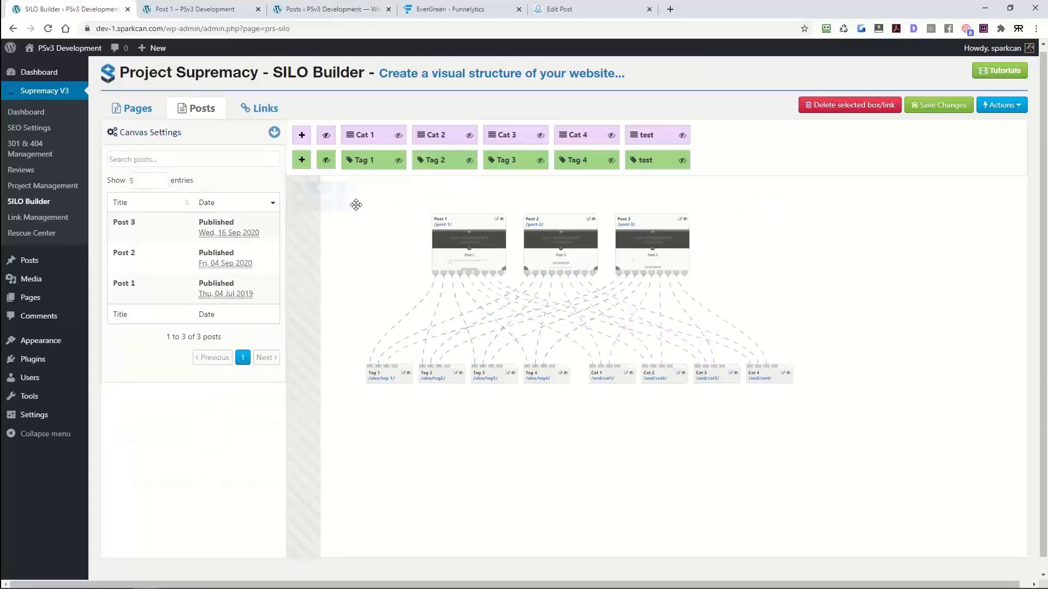
Step: Open the WordPress Permalink Settings and examine the common URL structures, highlighting each example path
mouse_move(32, 416)
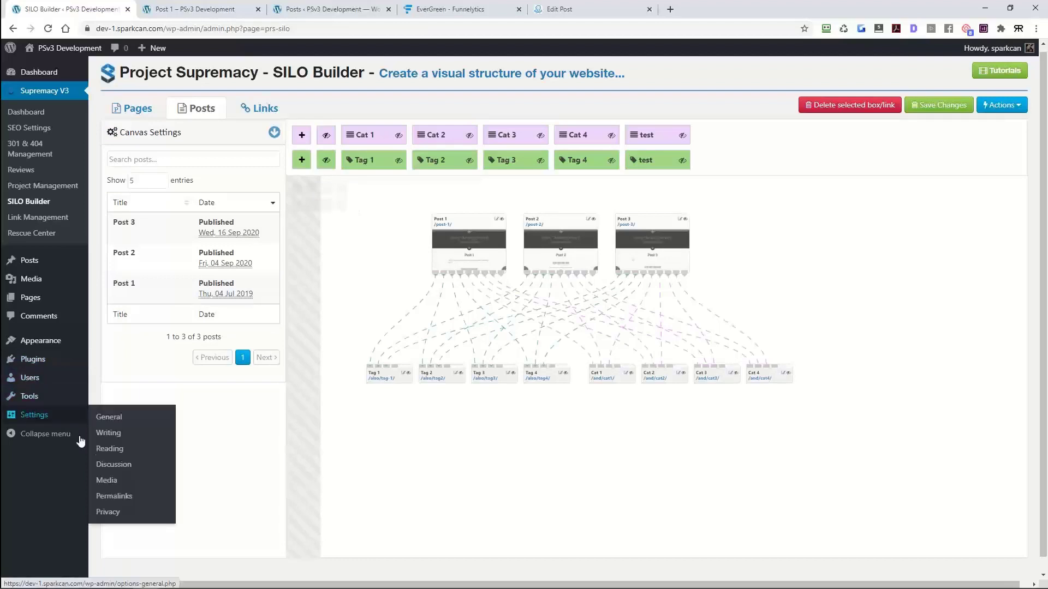
left_click(125, 497)
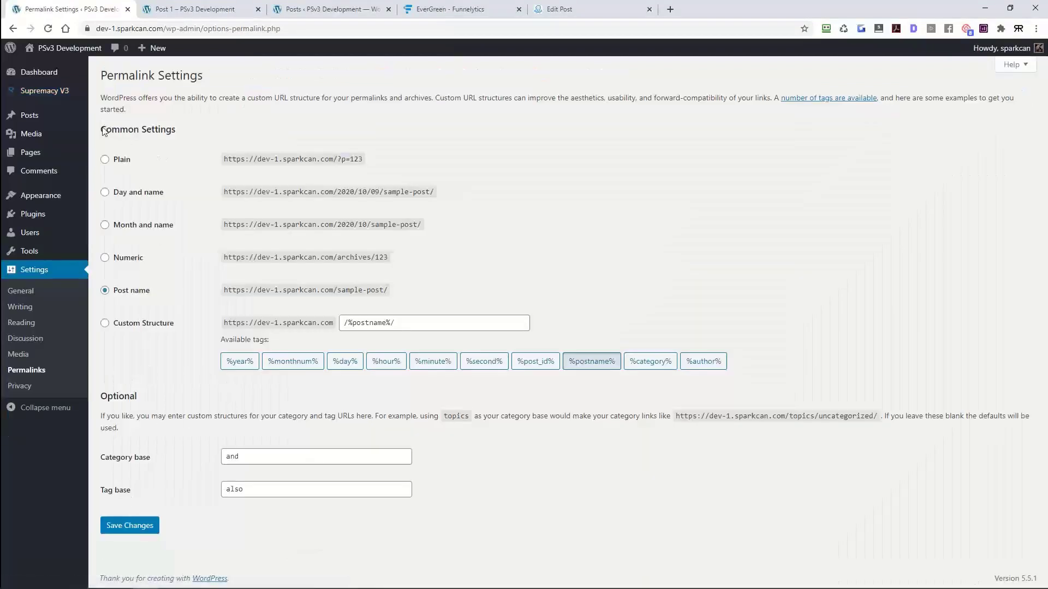
left_click_drag(103, 131, 557, 348)
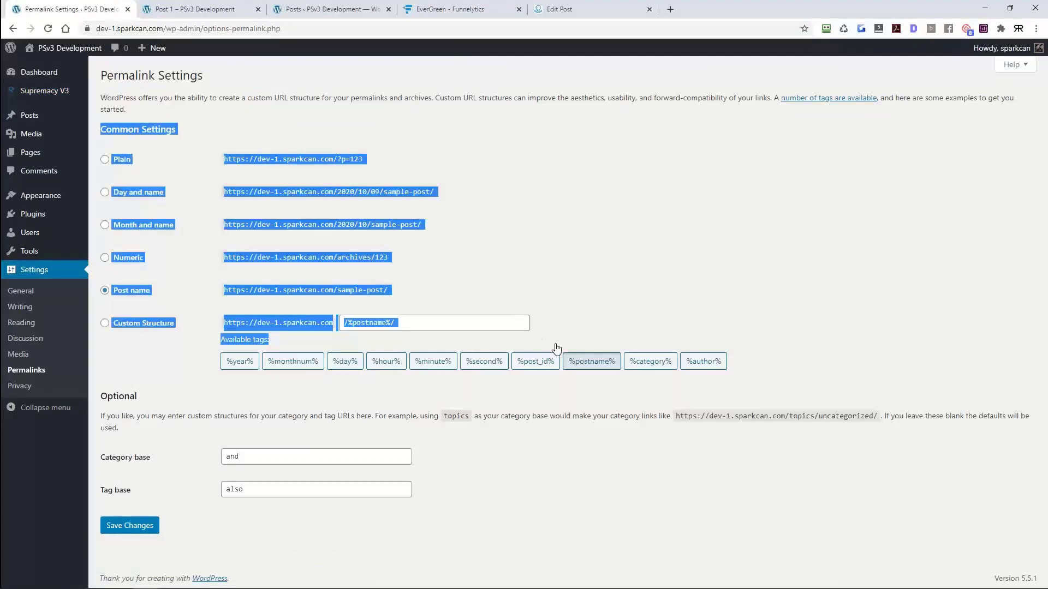
left_click(595, 311)
left_click_drag(337, 224, 429, 233)
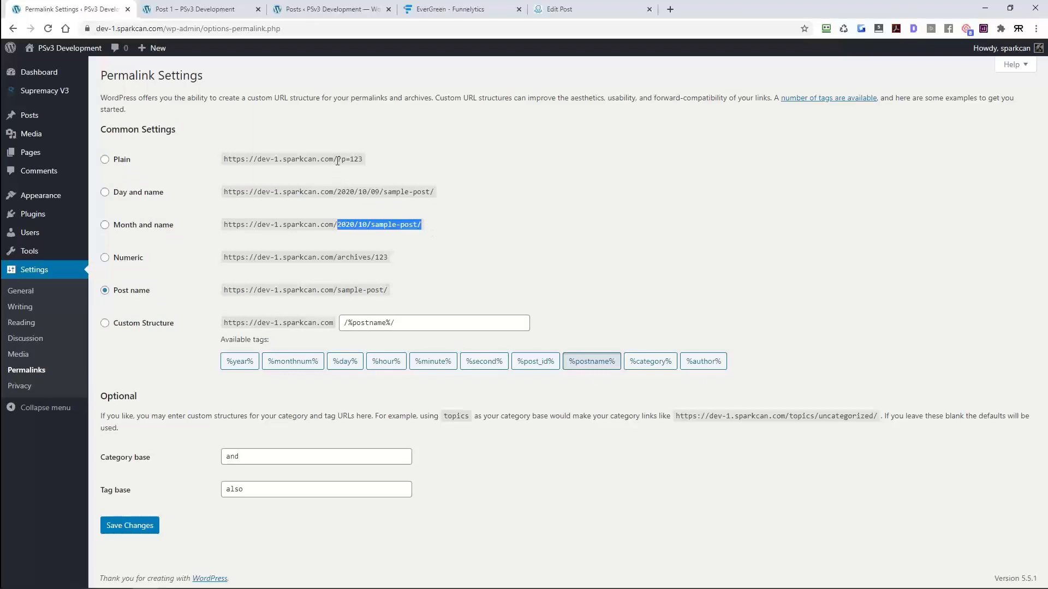
left_click_drag(338, 160, 424, 172)
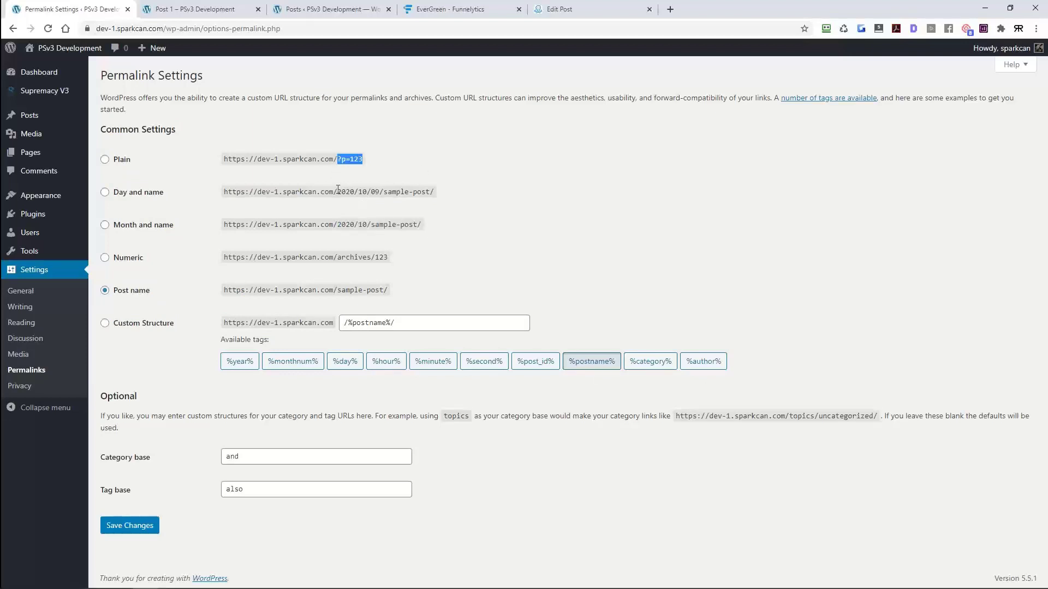
left_click_drag(338, 189, 479, 210)
left_click_drag(338, 256, 390, 258)
left_click_drag(347, 326, 422, 326)
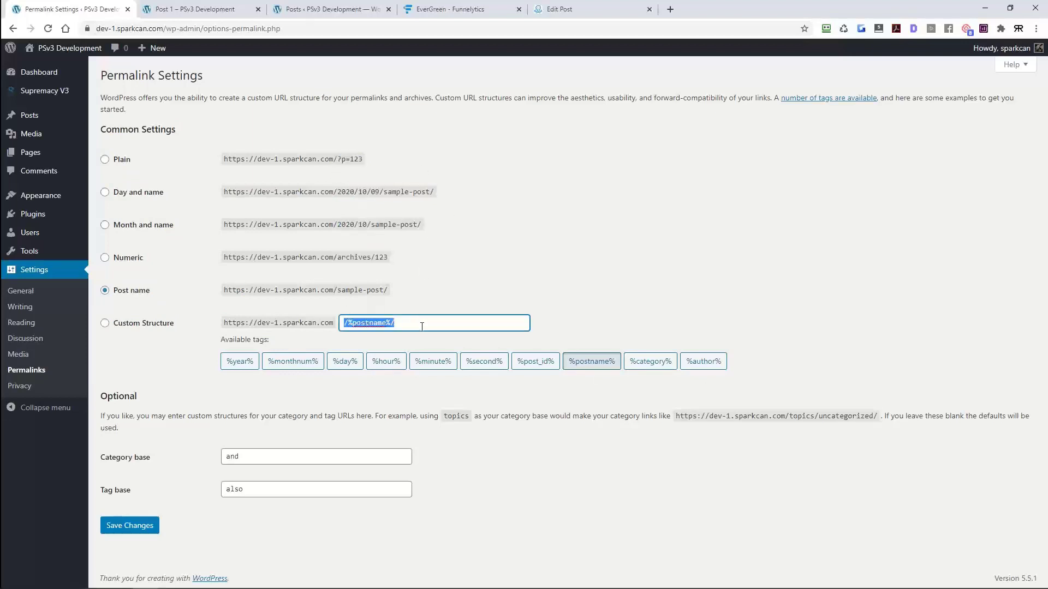
Step: Change the permalinks to the custom structure /%category%/%postname%/ without saving
left_click(386, 323)
left_click(646, 364)
left_click_drag(451, 322, 302, 308)
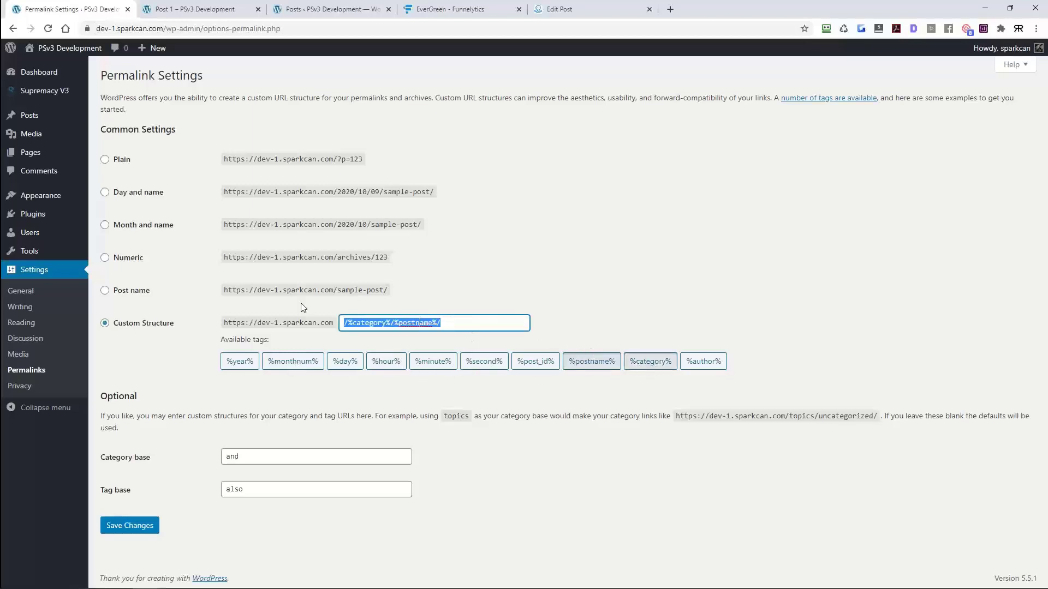
left_click(356, 343)
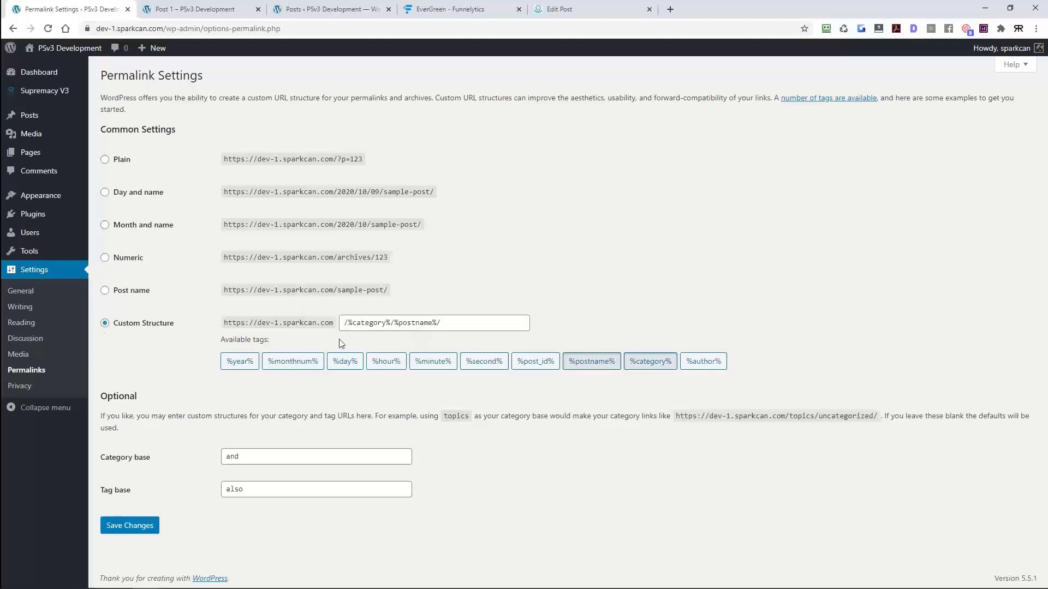
Step: Open the SILO Builder in place of the WordPress posts list, and expand the canvas settings for its posts view
left_click(213, 10)
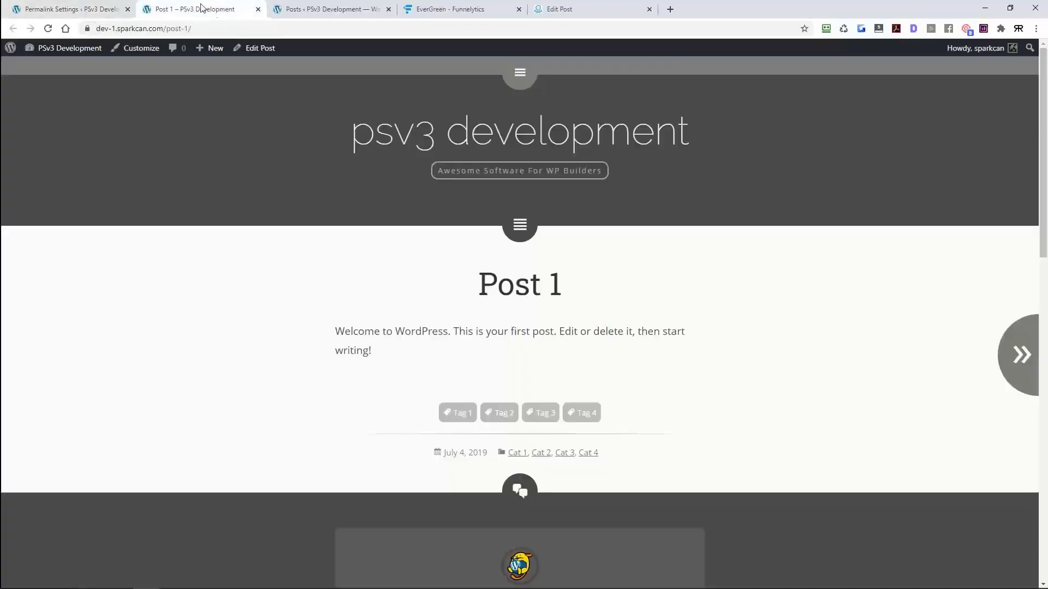
left_click(304, 10)
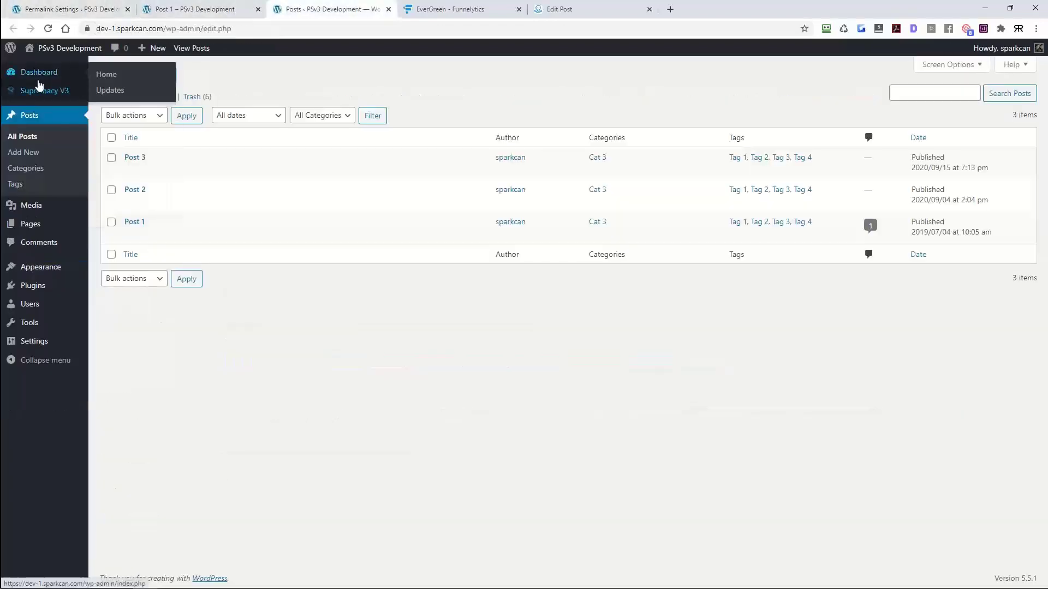
mouse_move(34, 94)
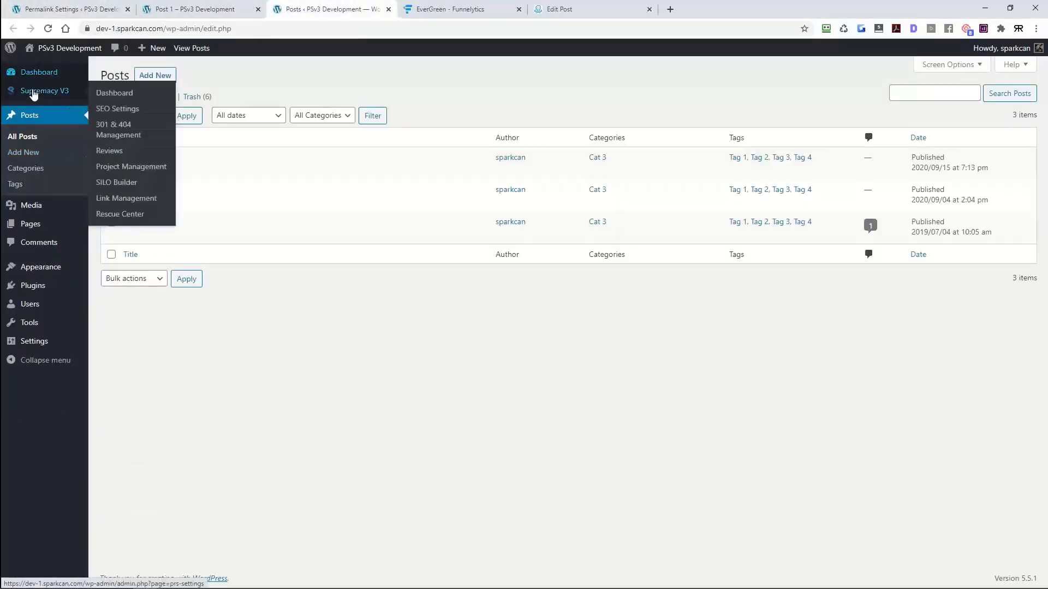
left_click(116, 183)
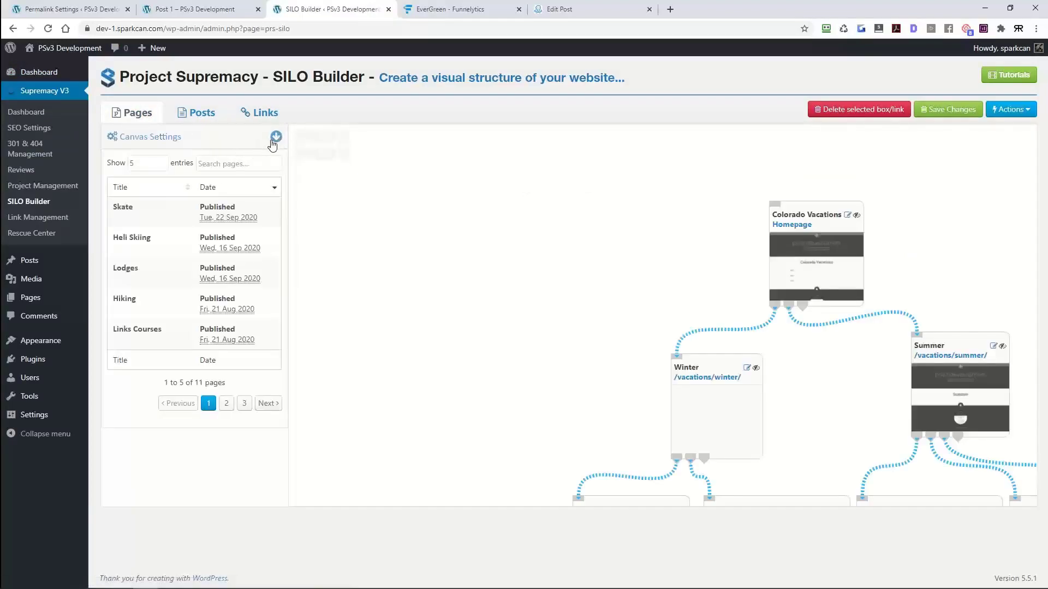
left_click(277, 138)
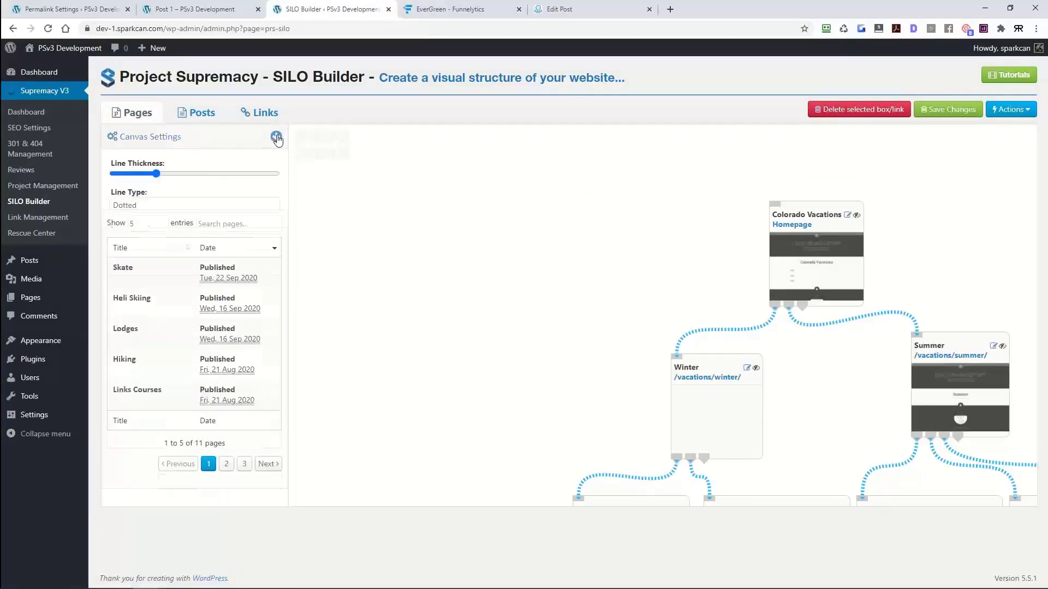
left_click(277, 137)
left_click(194, 114)
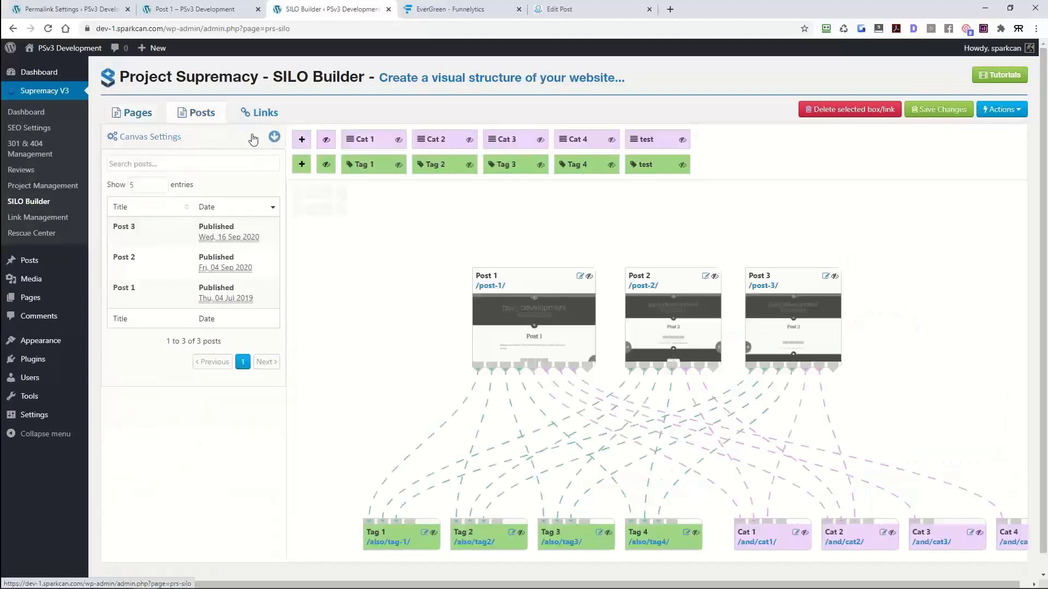
left_click(274, 137)
Step: Go back to the Permalink Settings and check the optional category base and tag base
left_click(77, 9)
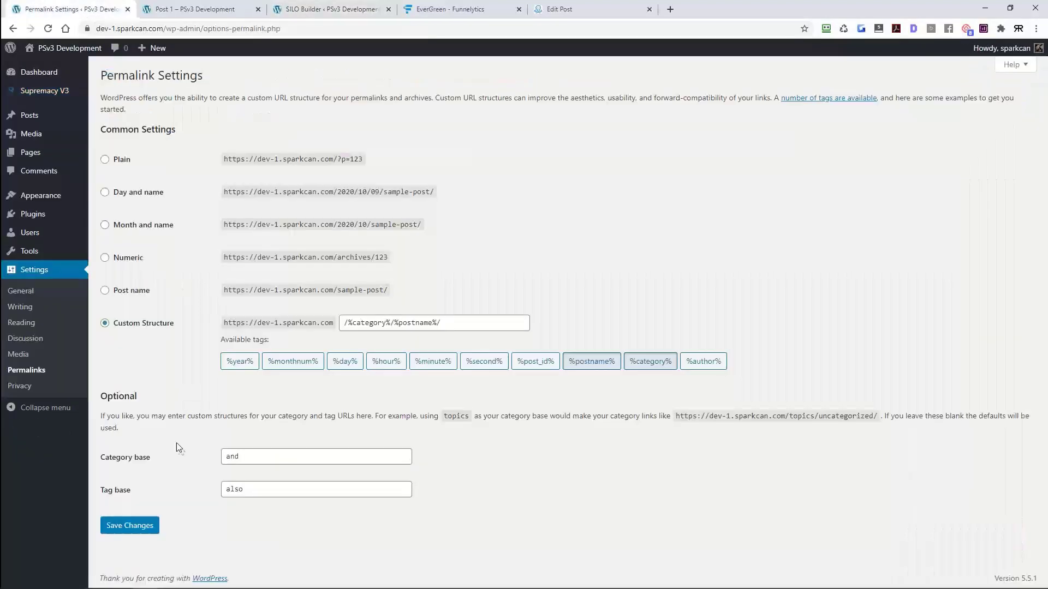
left_click_drag(139, 394, 92, 391)
key("Tab")
key("Tab")
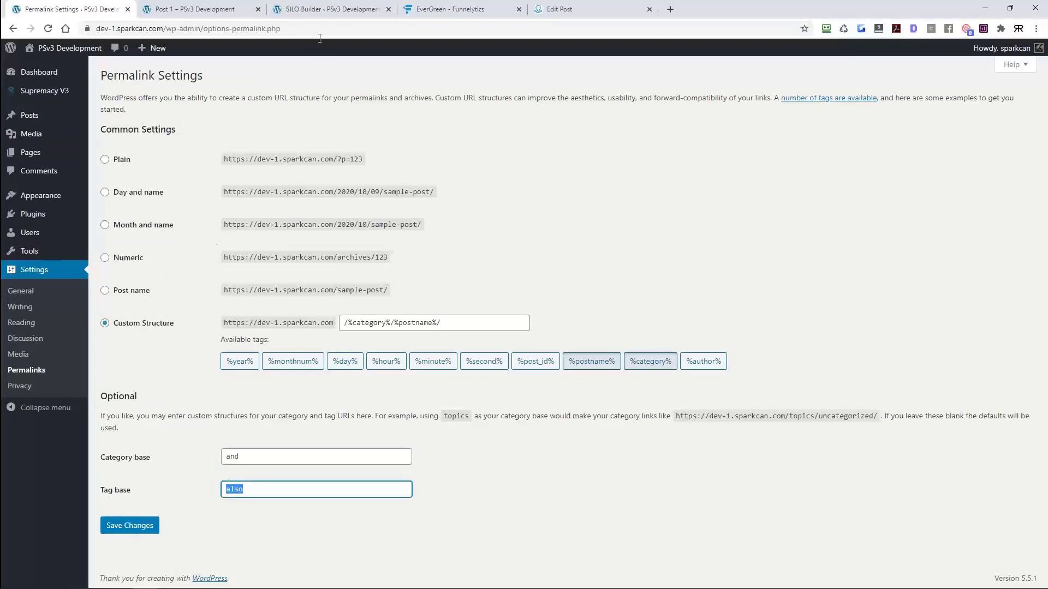
Step: Open Post 1's live page from the SILO canvas, open its Tag 1 and Cat 1 archives in new tabs, and view Tag 1's
left_click(317, 10)
left_click_drag(435, 348, 391, 301)
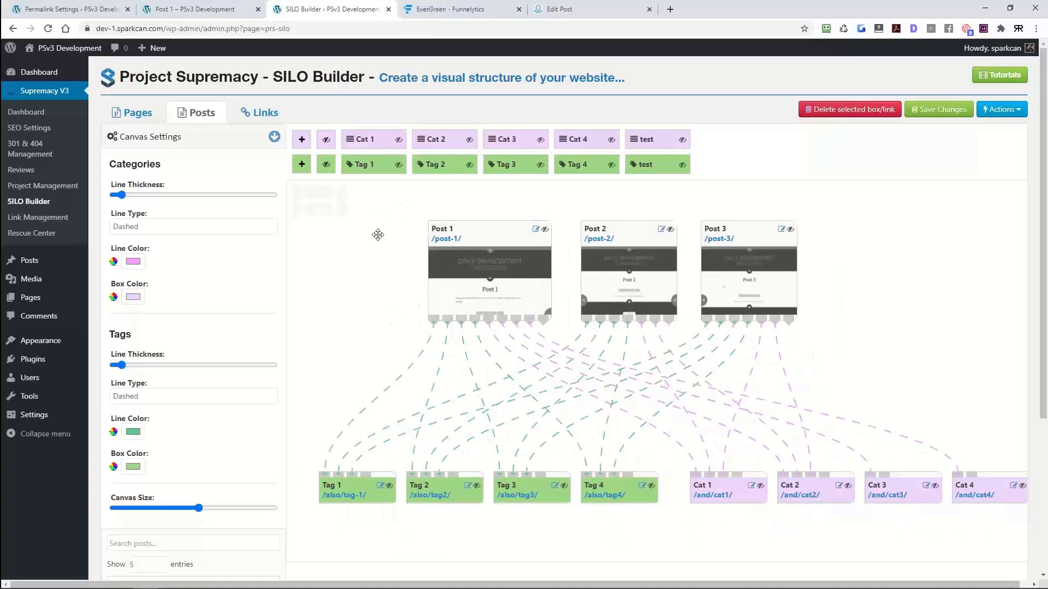
left_click(435, 242)
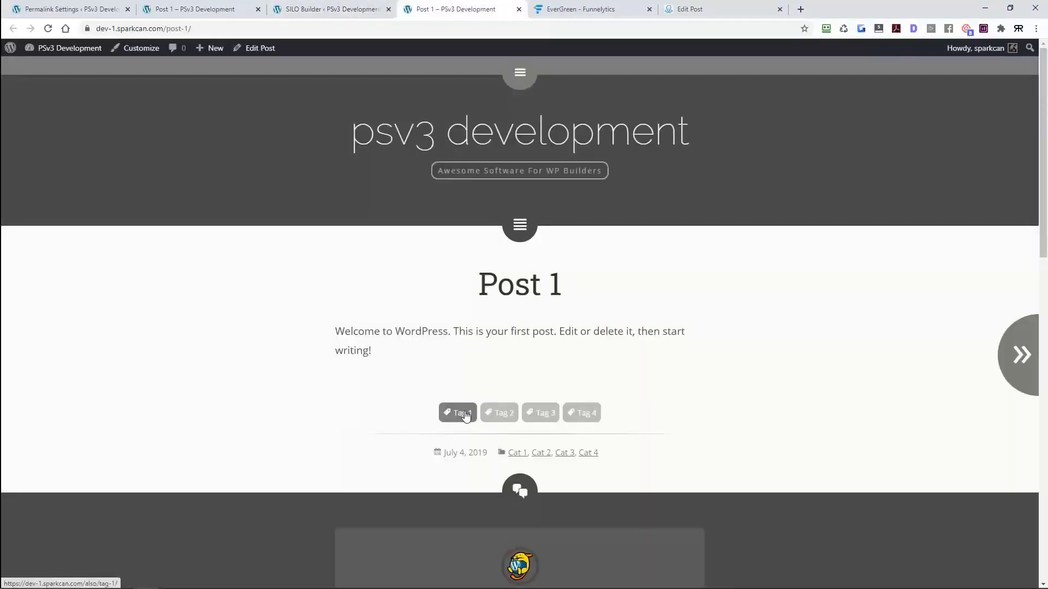
right_click(461, 416)
left_click(491, 424)
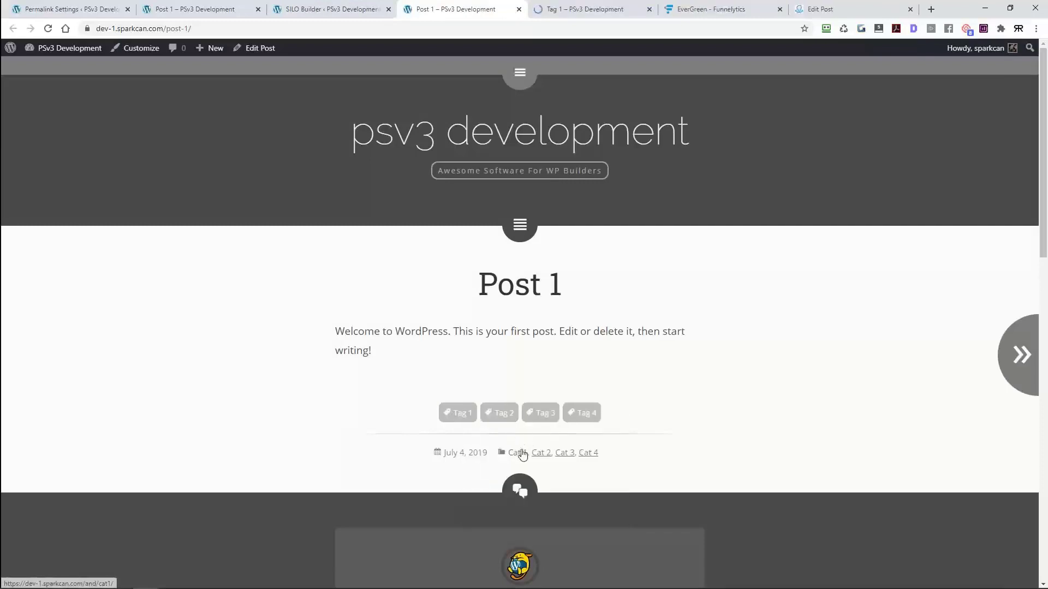
right_click(528, 456)
left_click(546, 460)
key("ctrl+Tab")
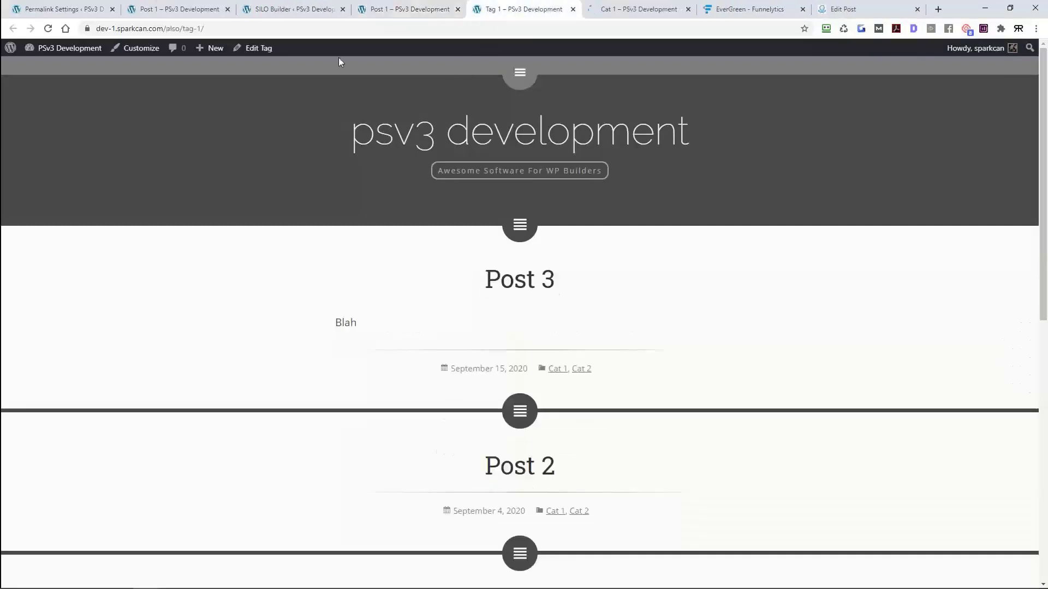
Step: Check the category base and tag base in the Permalink Settings, and match the tag base against the Tag 1 archive's URL
left_click(61, 9)
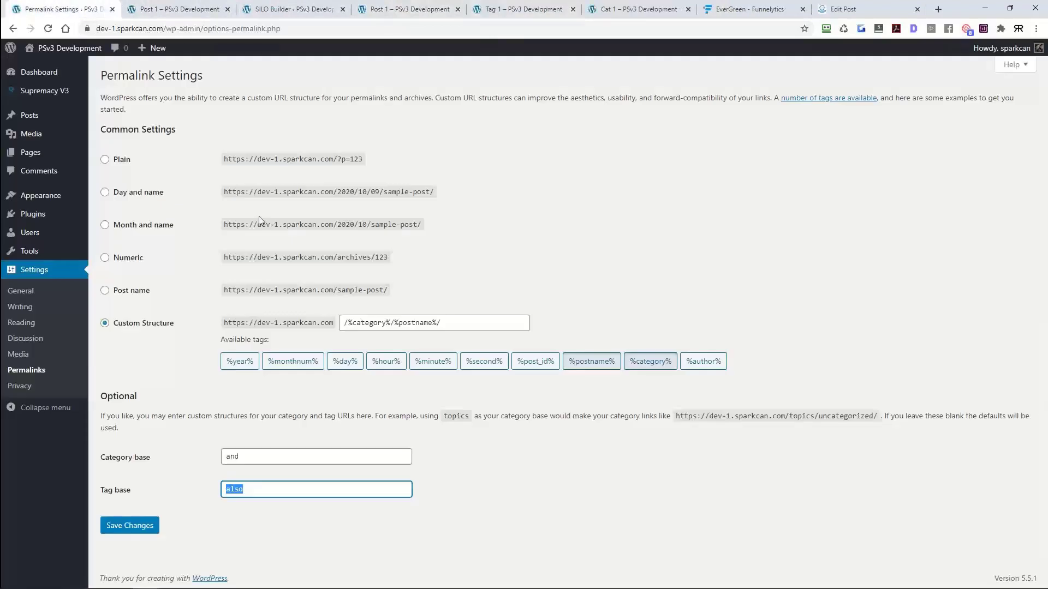
key("shift+Tab")
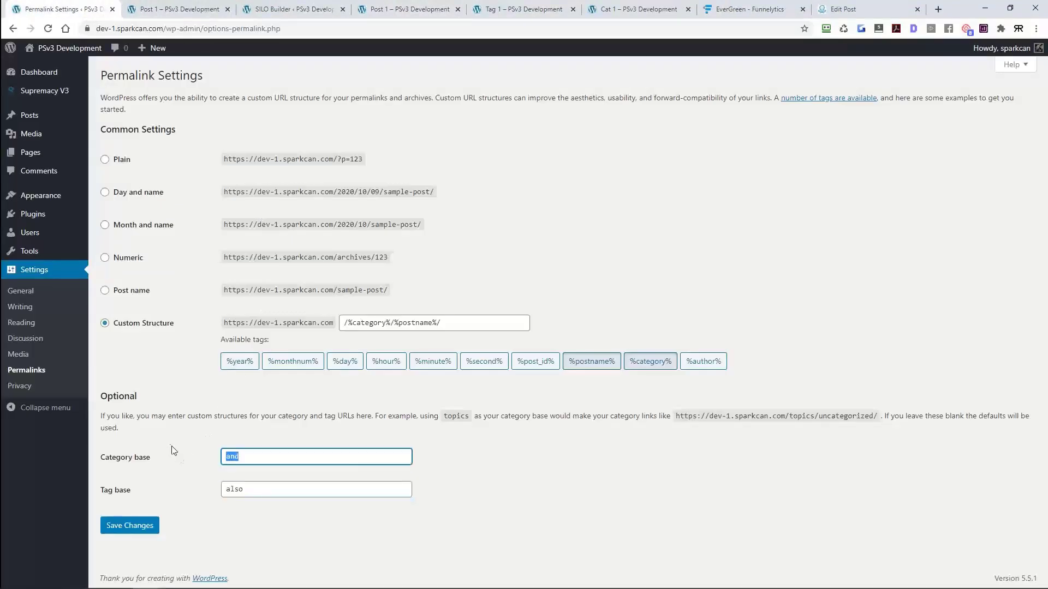
key("Tab")
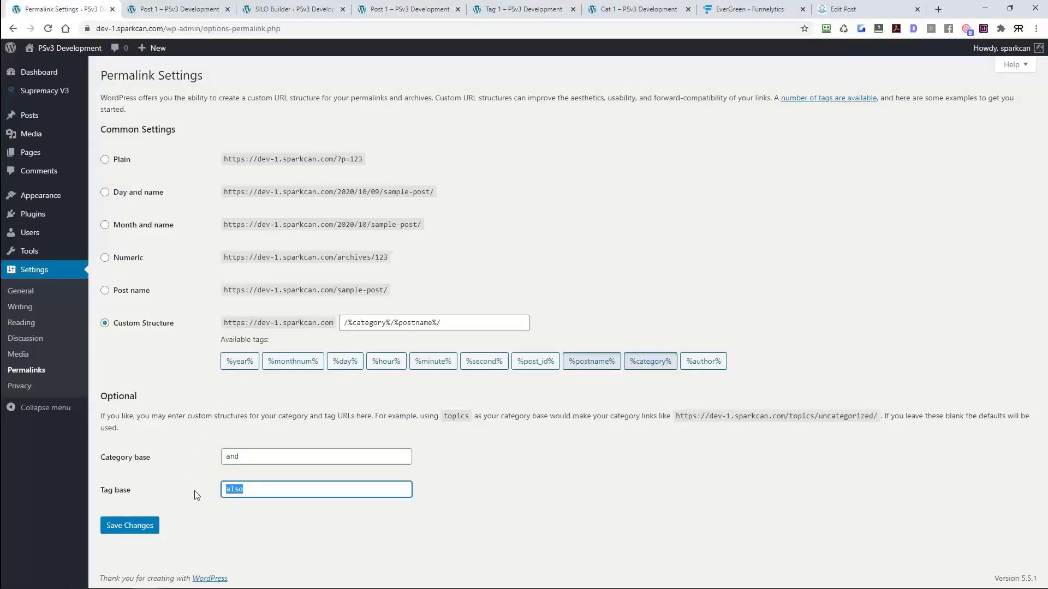
key("ctrl+a")
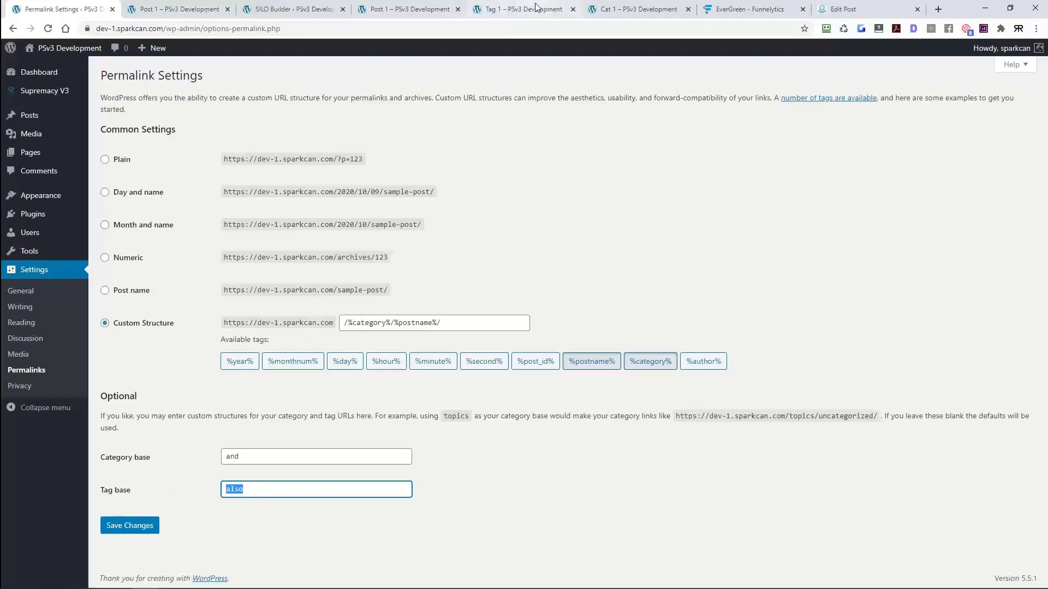
left_click(500, 11)
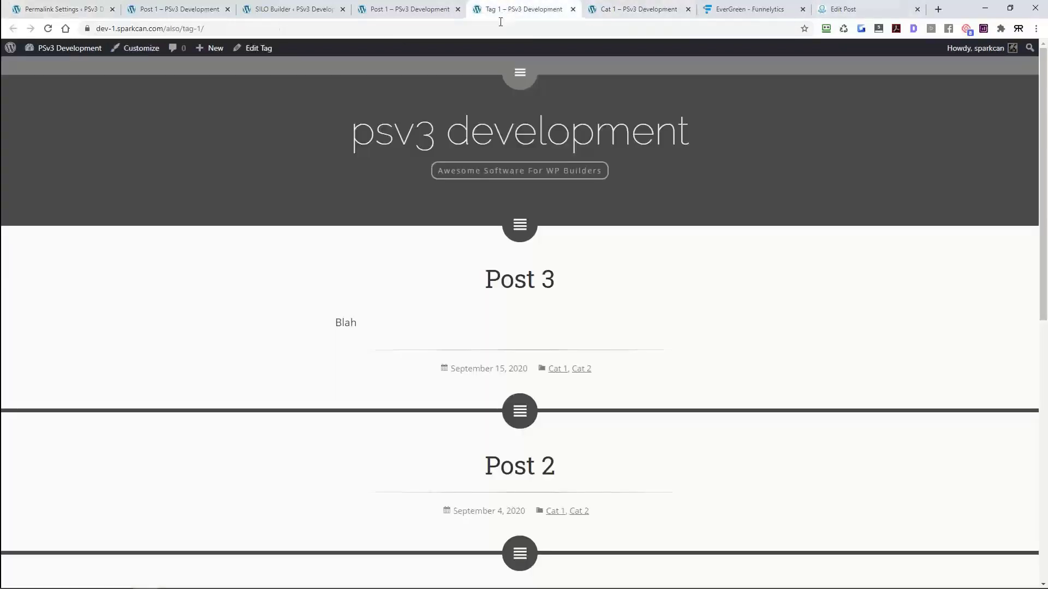
left_click(168, 28)
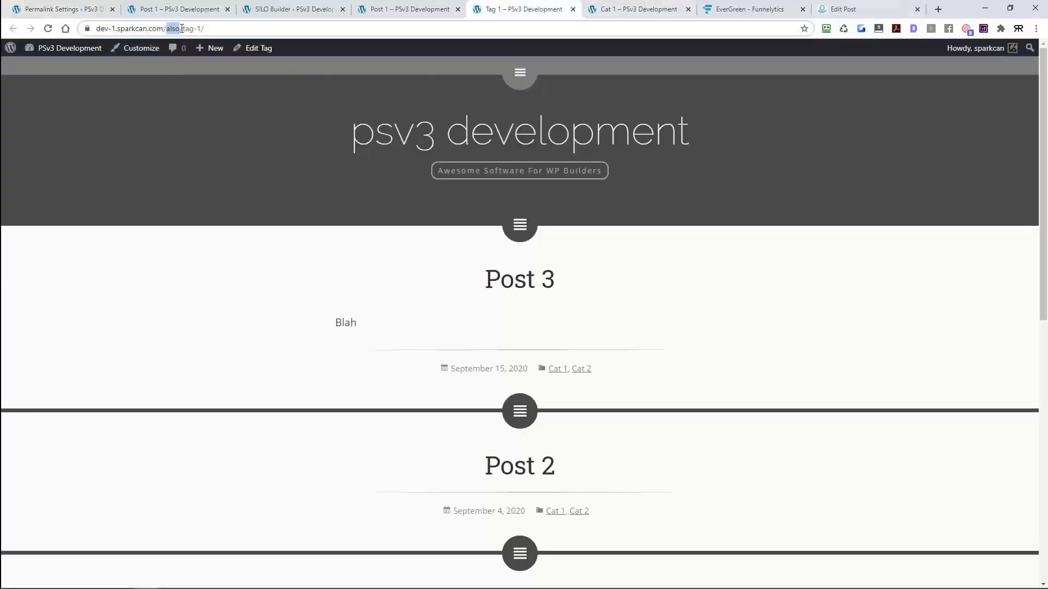
Step: Return to the SILO Builder, open Cat 1's archive from the canvas, and highlight the category base in its URL
left_click(404, 10)
left_click(315, 9)
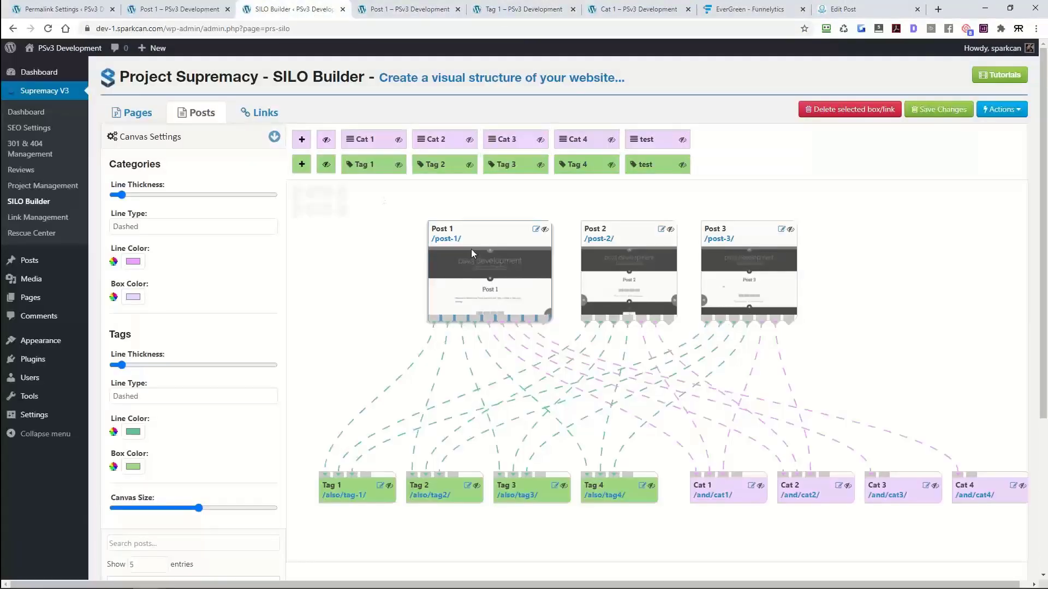
left_click(710, 495)
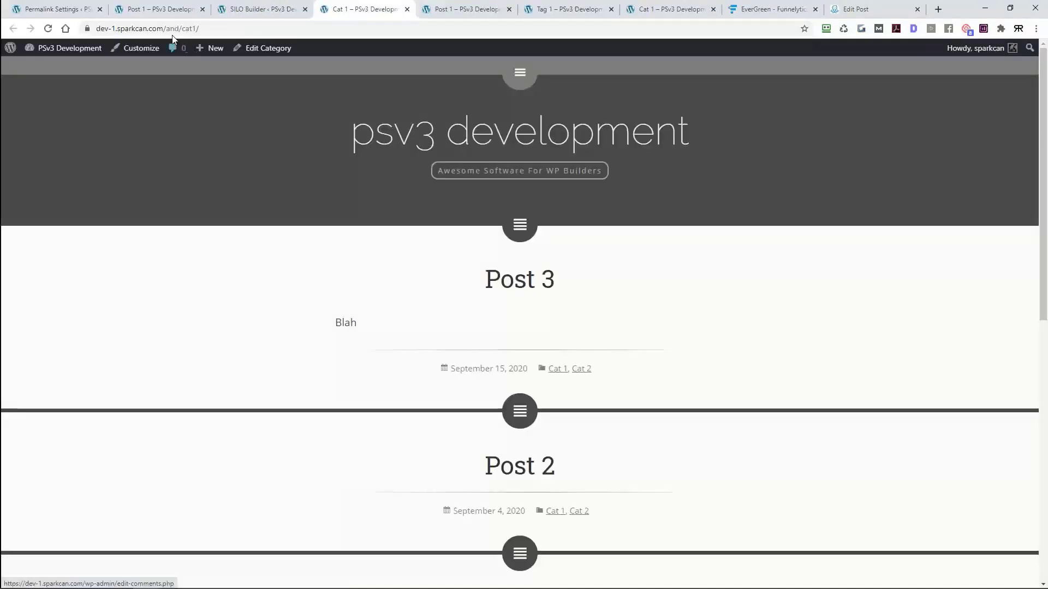
double_click(179, 29)
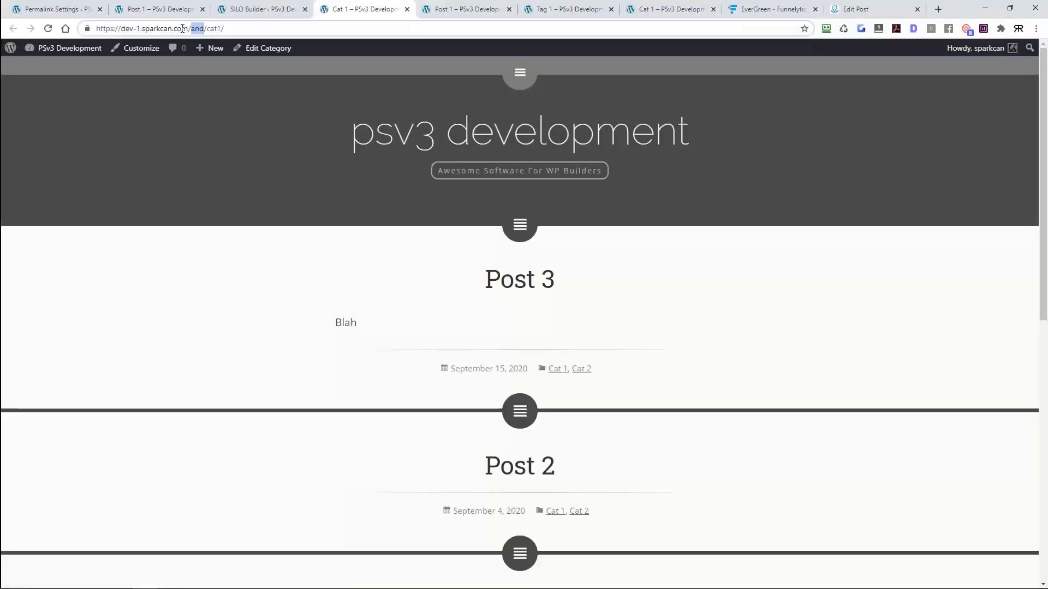
Step: Close the live Post 1 page and the Tag 1 and Cat 1 archive pages, leaving the SILO Builder open
left_click(407, 9)
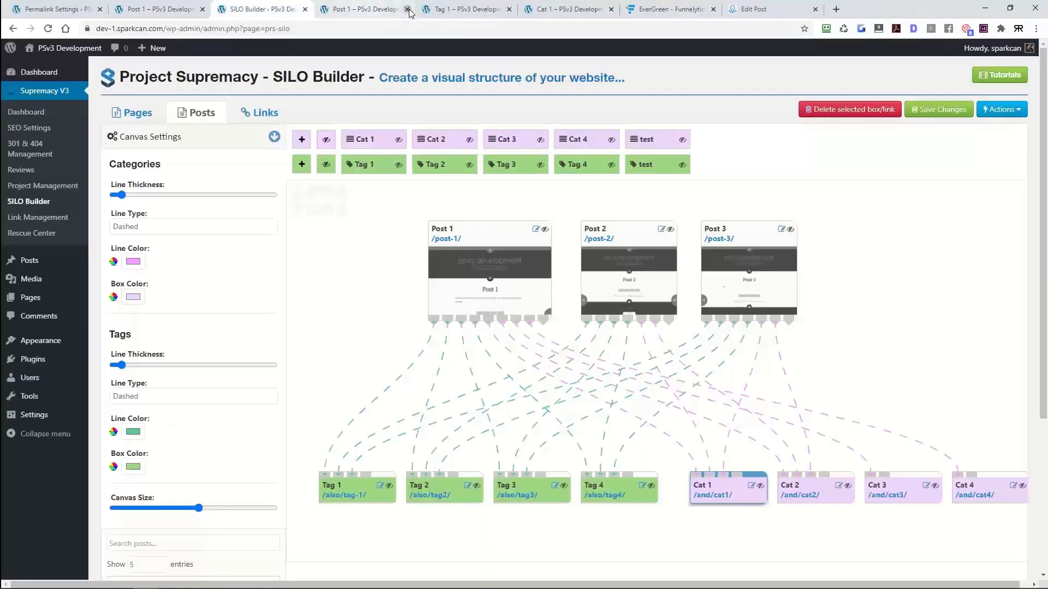
left_click(407, 10)
left_click(409, 9)
left_click(407, 9)
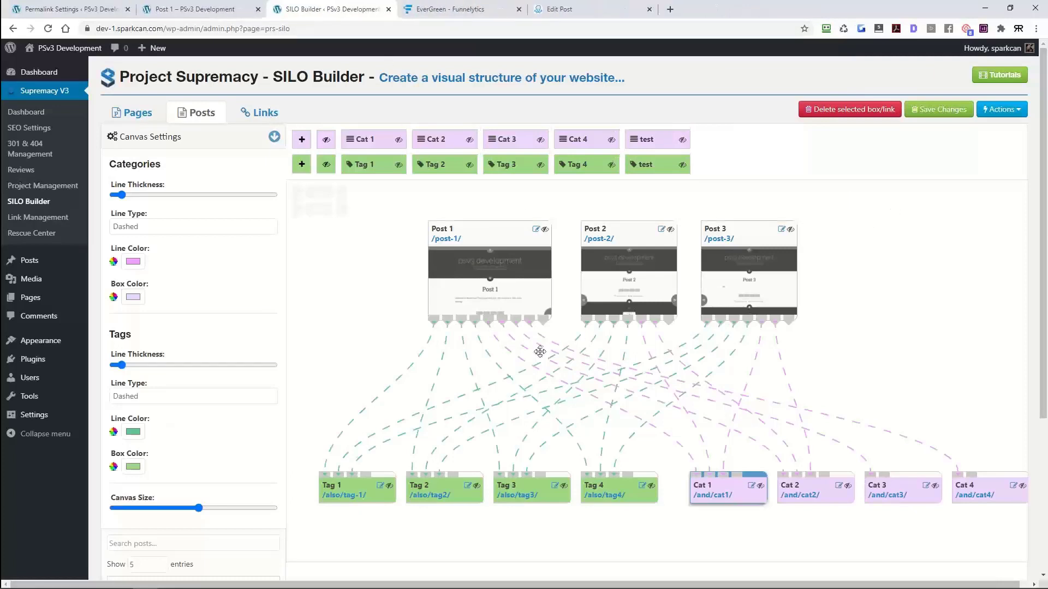
Step: Shift the Post 1 box slightly closer to Post 2 on the posts canvas
left_click_drag(370, 289, 393, 296)
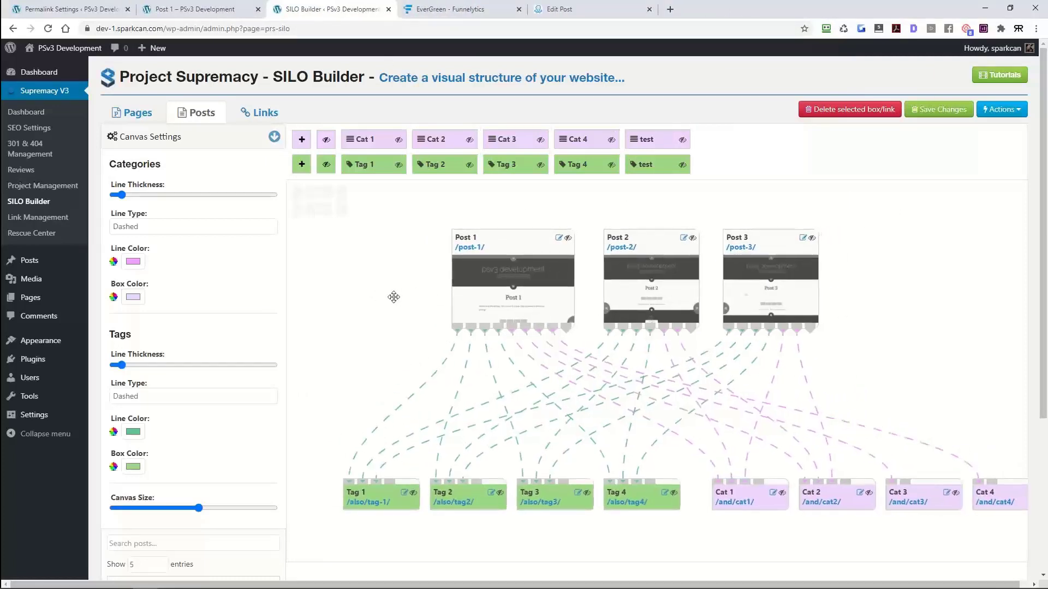
scroll(393, 297, "down", 2)
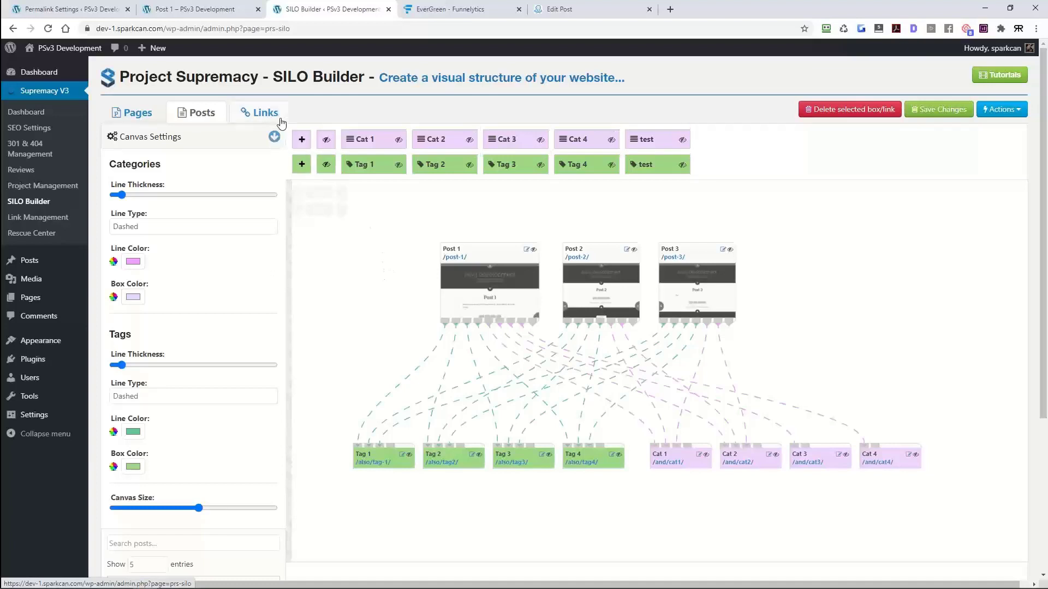
mouse_move(374, 257)
left_mouse_down()
mouse_move(399, 269)
mouse_move(372, 246)
left_mouse_up()
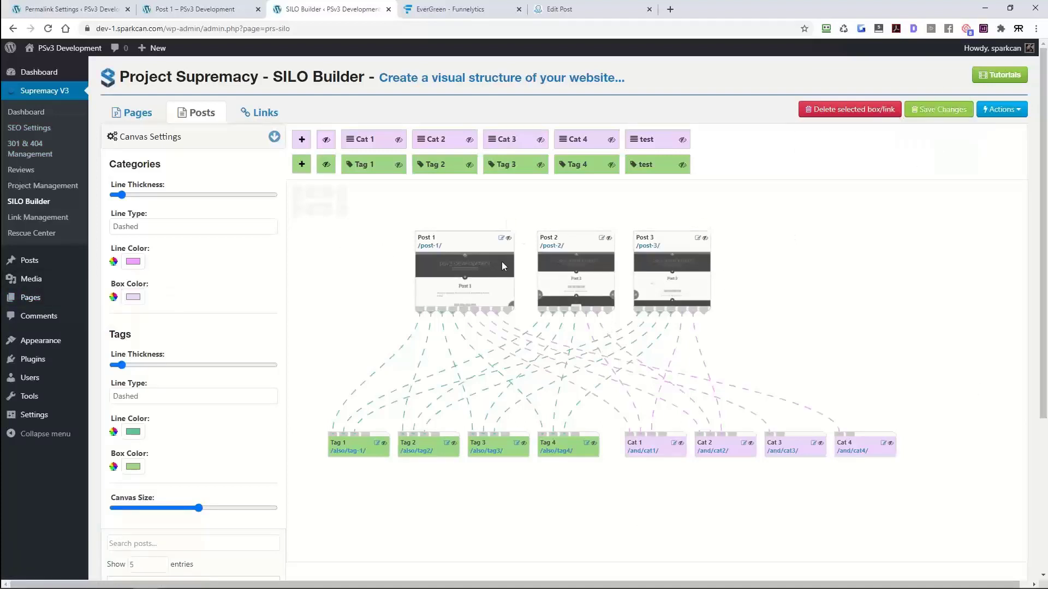
left_click_drag(502, 261, 511, 261)
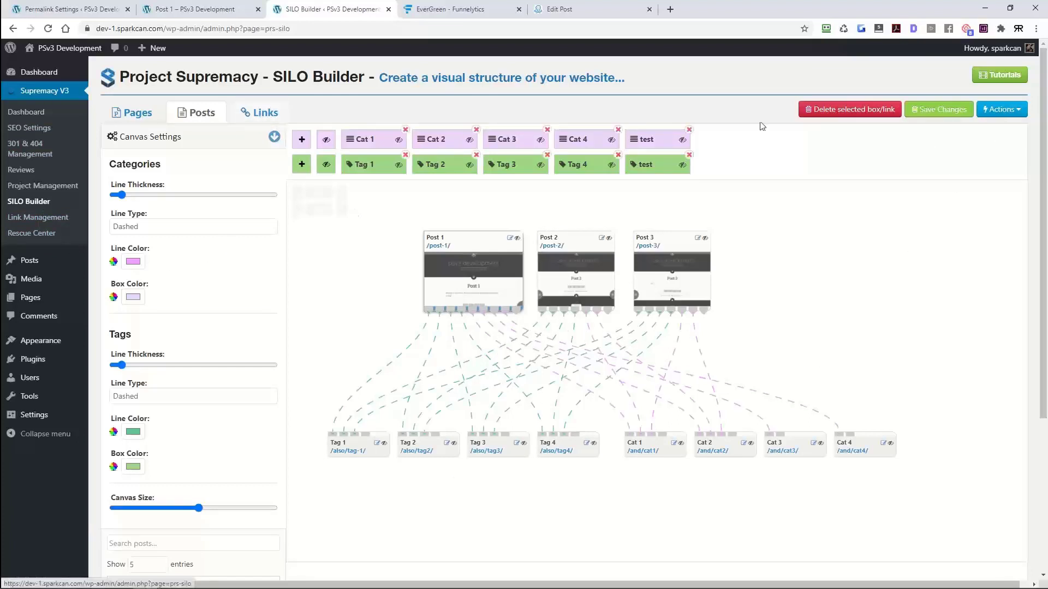
Step: Perform a HARD Reset of the SILO Builder, accepting the removal of all parents, categories and tags
left_click(1018, 114)
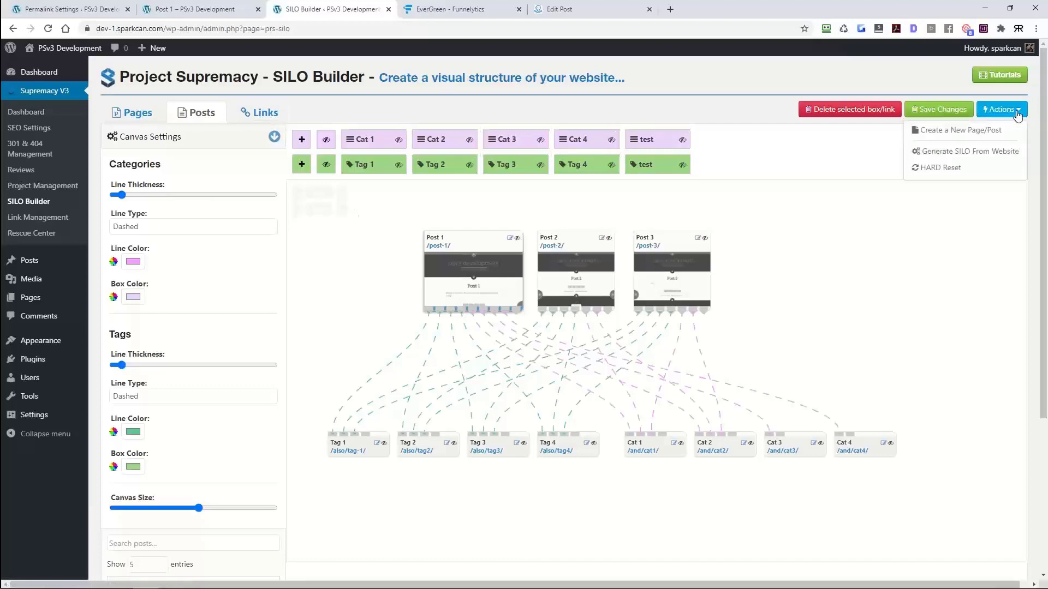
left_click(940, 168)
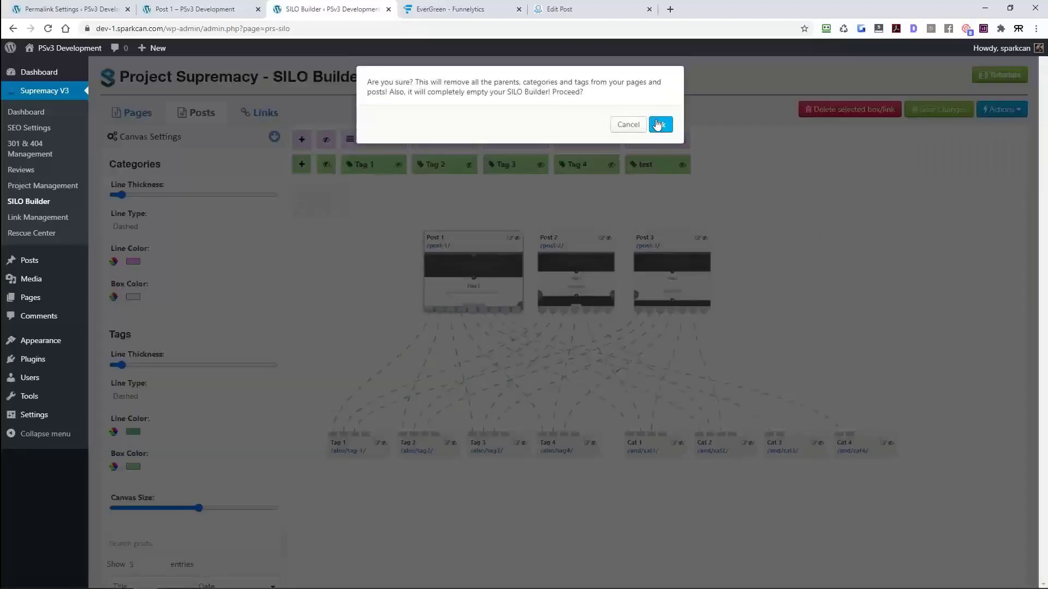
left_click(661, 128)
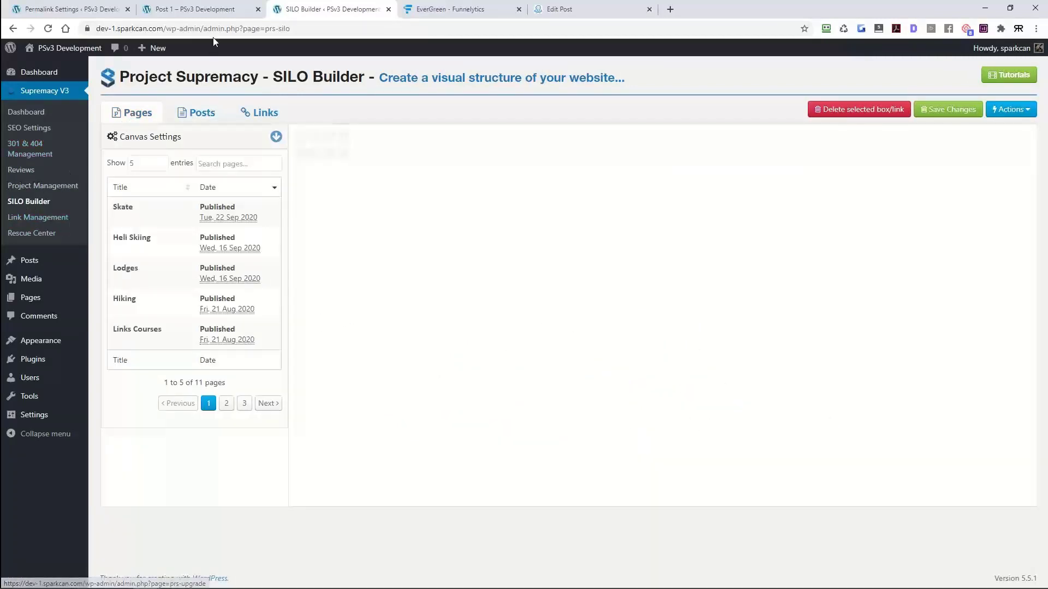
Step: Close the leftover Post 1 and Permalink Settings pages, and open the All Pages list in a new tab
left_click(258, 9)
left_click(127, 9)
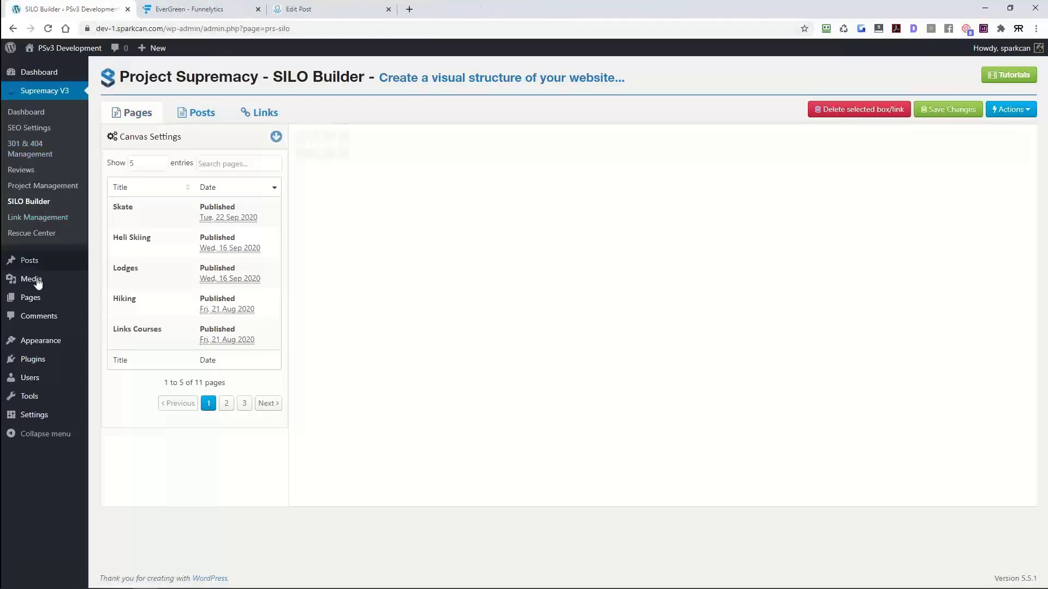
mouse_move(30, 298)
right_click(115, 301)
left_click(153, 309)
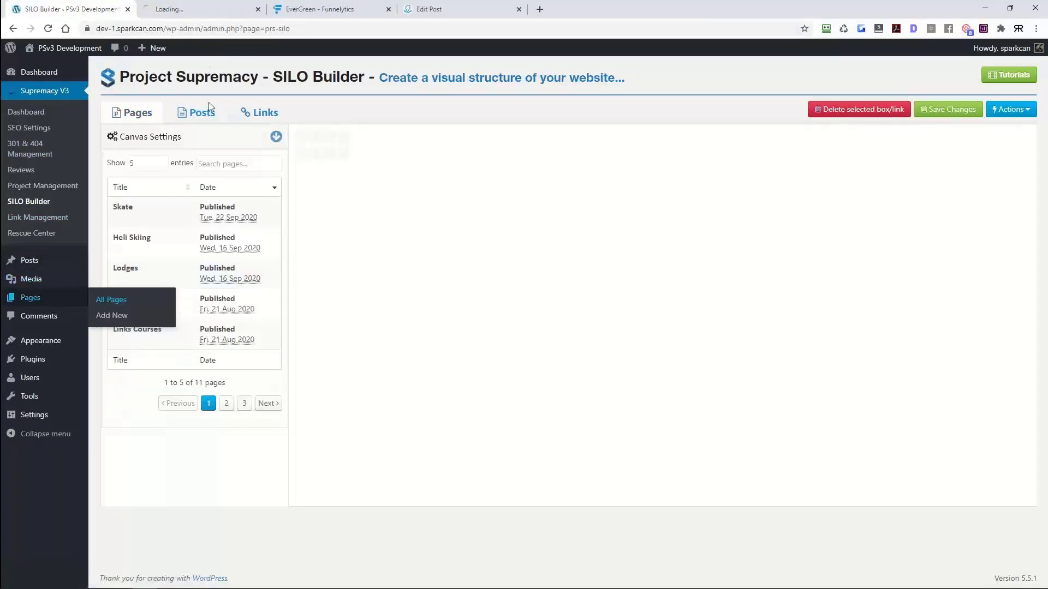
left_click(184, 12)
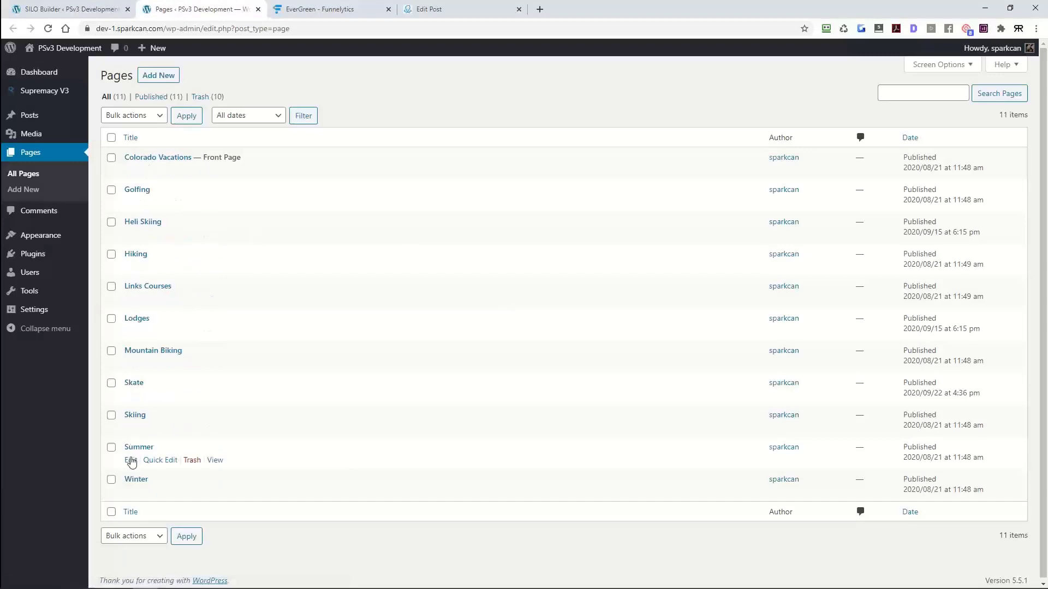
Step: Open the WordPress posts list to check which categories and tags the posts have after the reset
mouse_move(26, 99)
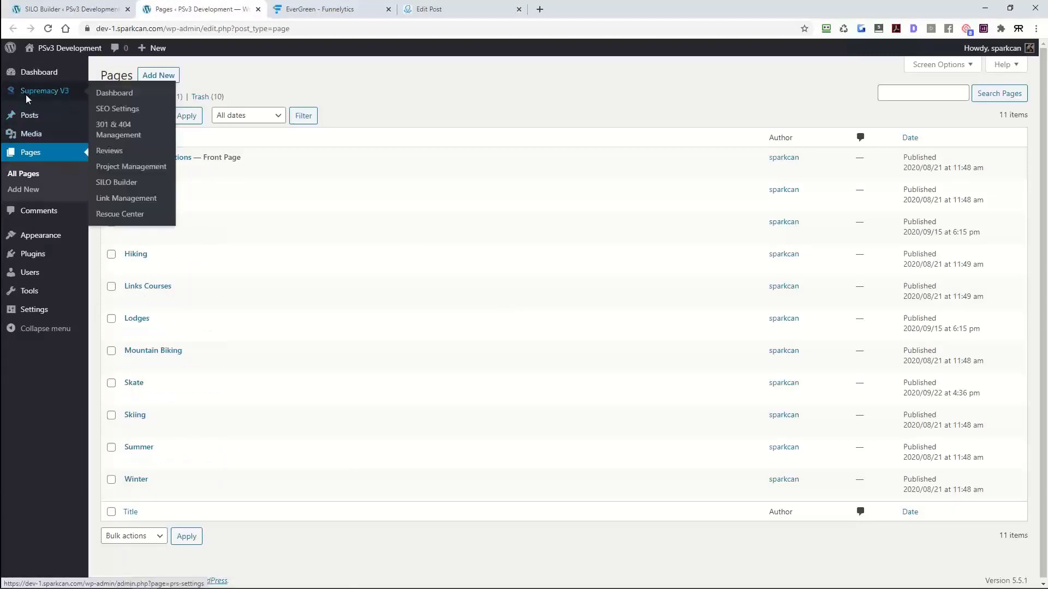
mouse_move(24, 125)
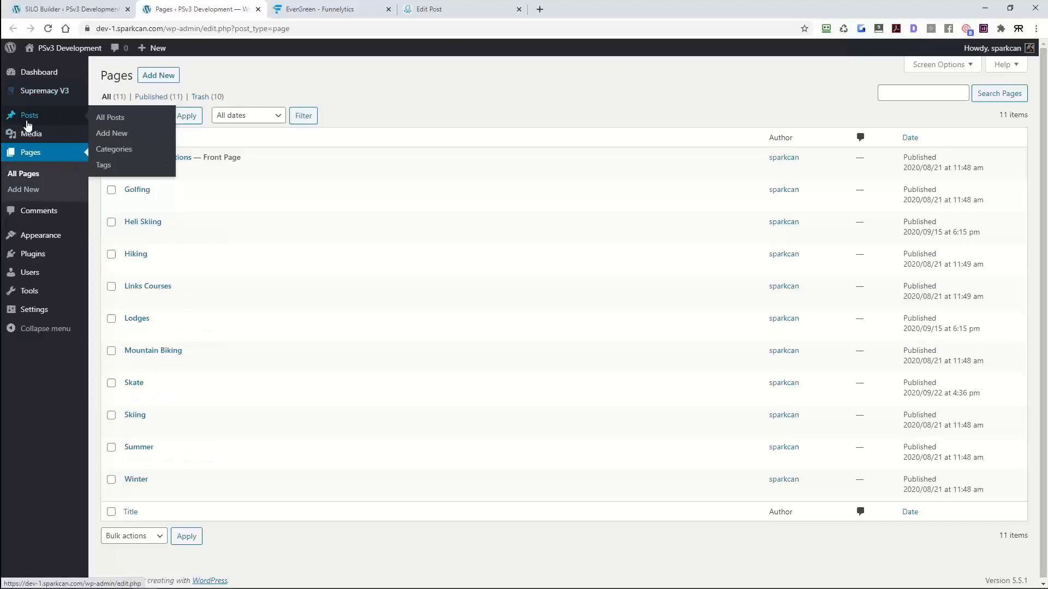
left_click(27, 122)
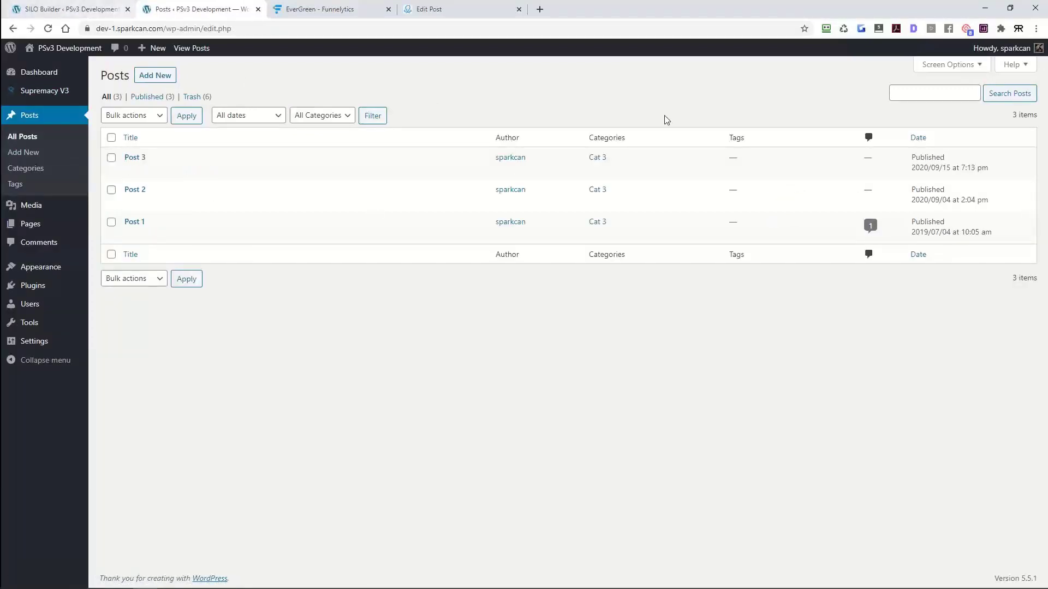
Step: Go back to the SILO Builder and generate the SILO from the website, accepting that current changes are emptied
left_click(92, 10)
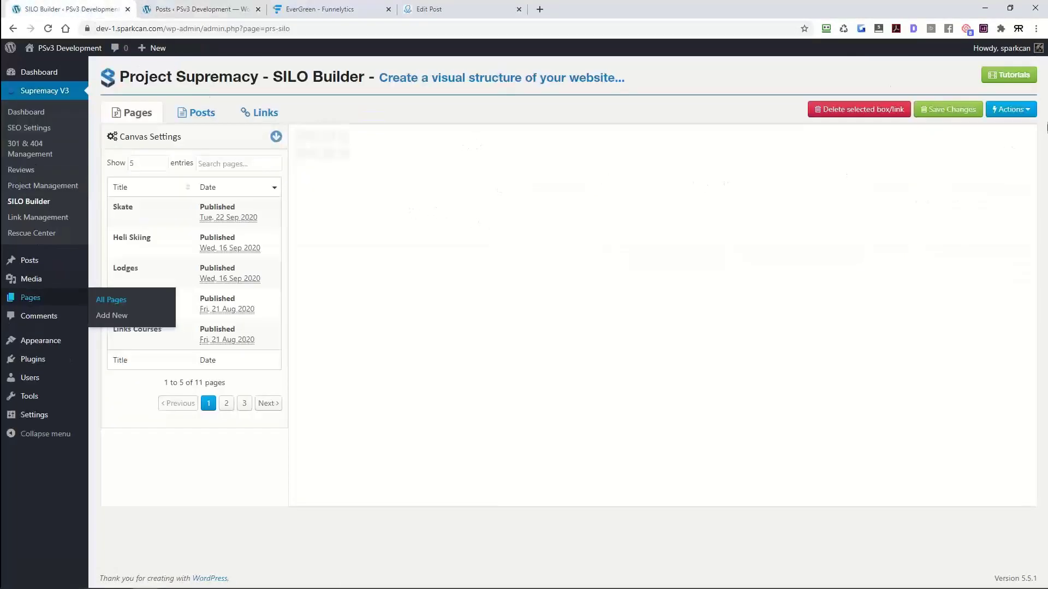
left_click(1013, 111)
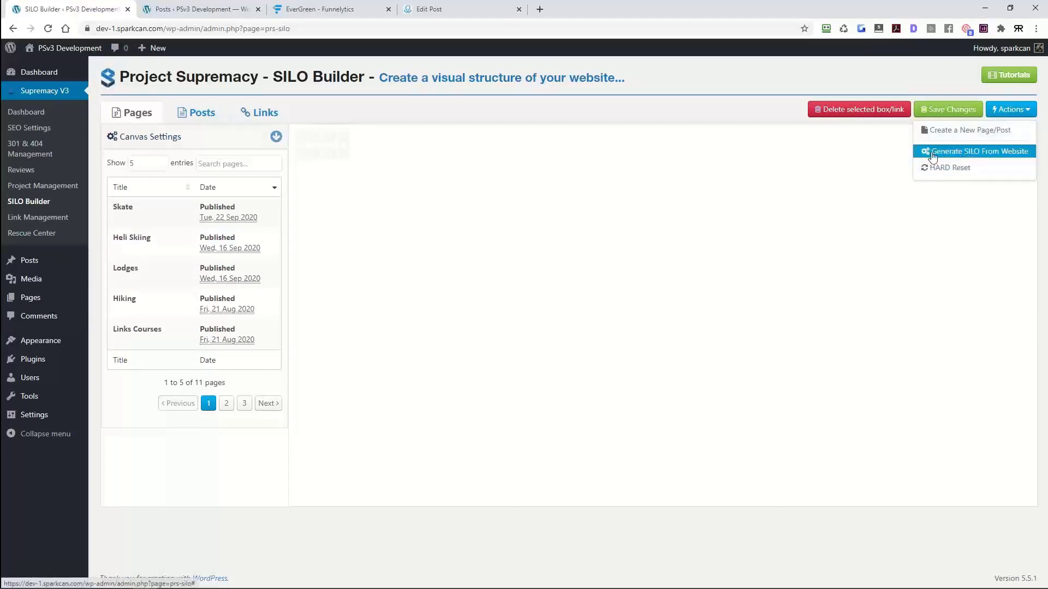
left_click(961, 158)
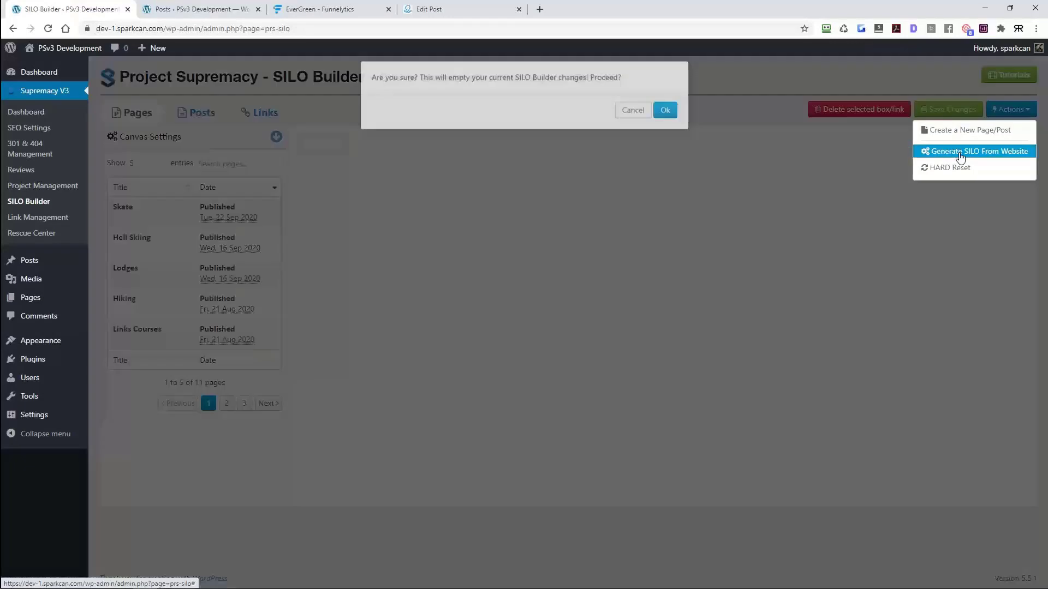
left_click(665, 116)
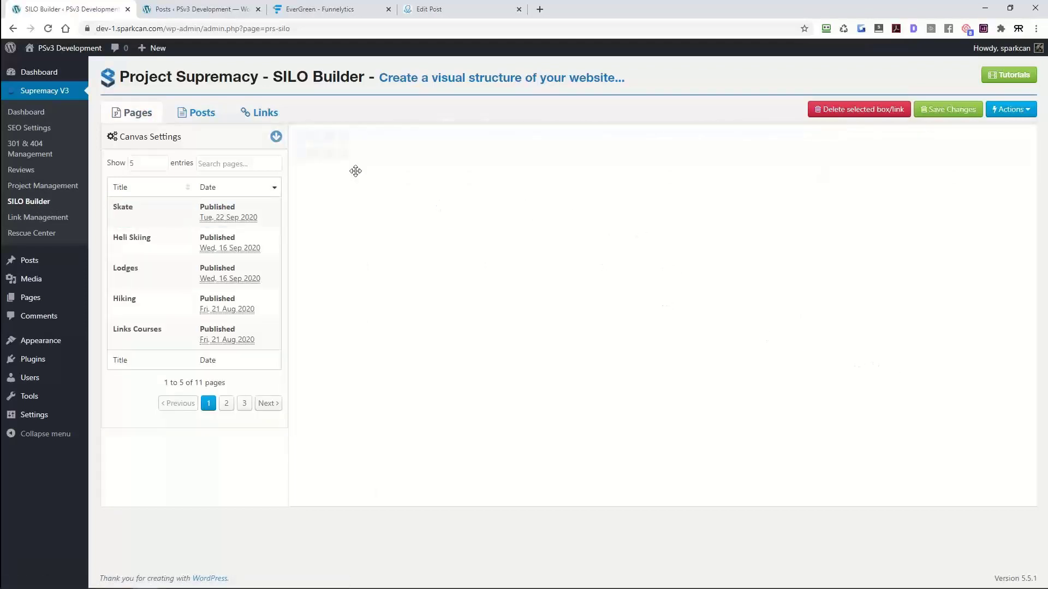
Step: Try to move the generated boxes in the SILO's posts view, and reload the SILO Builder
left_click(182, 112)
scroll(683, 346, "down", 5)
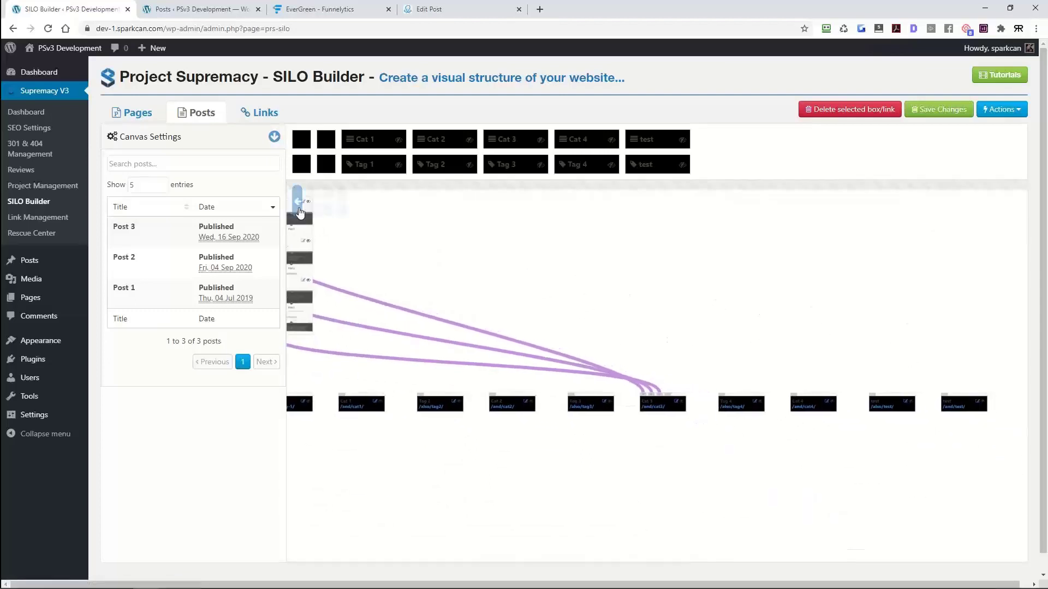
left_click_drag(299, 208, 588, 224)
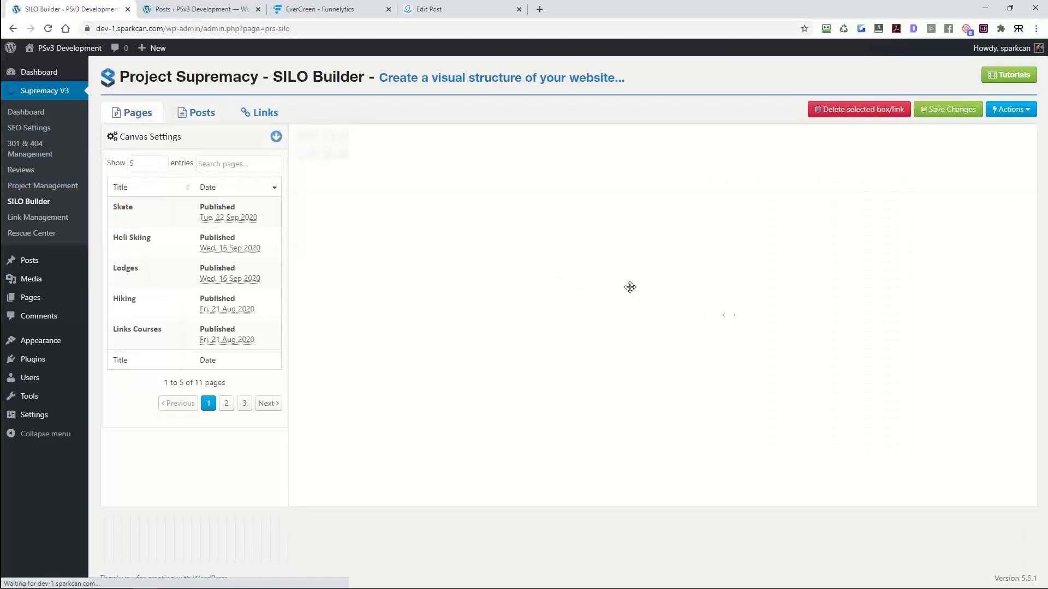
left_click(202, 113)
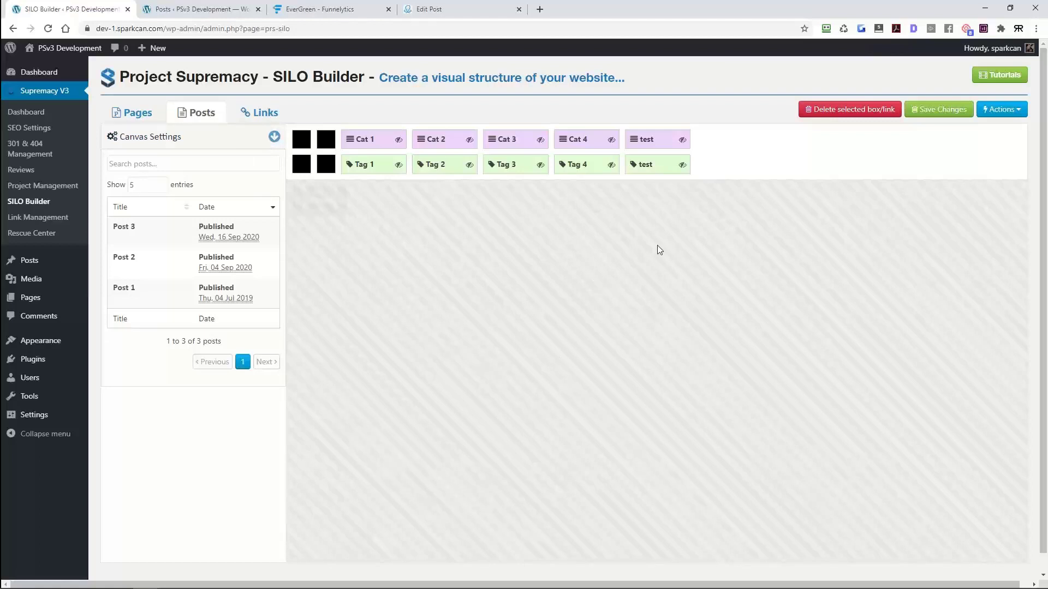
left_click(17, 202)
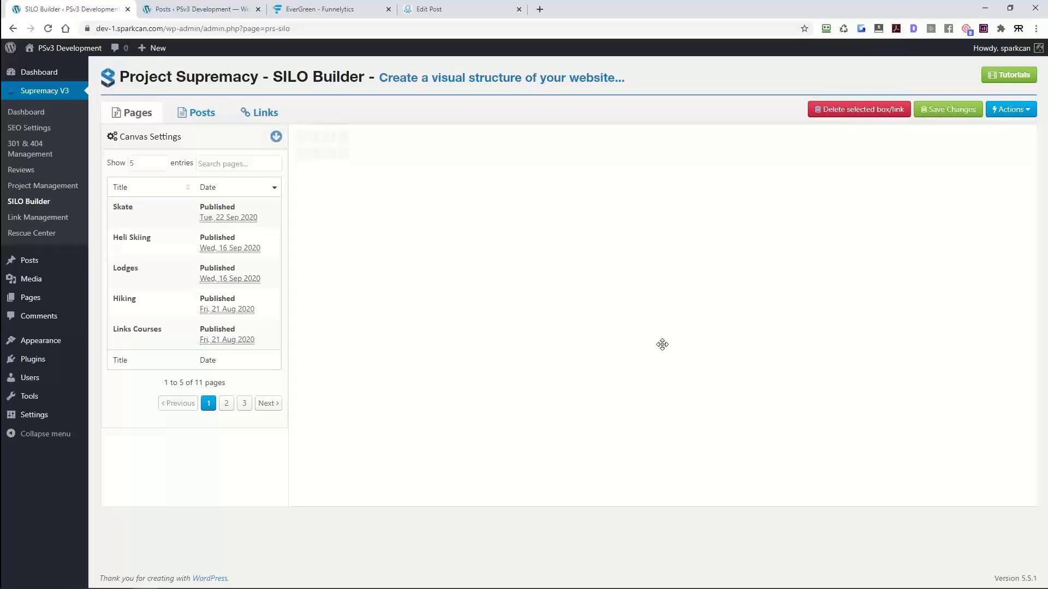
Step: Arrange Post 1, Post 2 and Post 3 side by side in a row above the tags and categories in the posts view
left_click(201, 113)
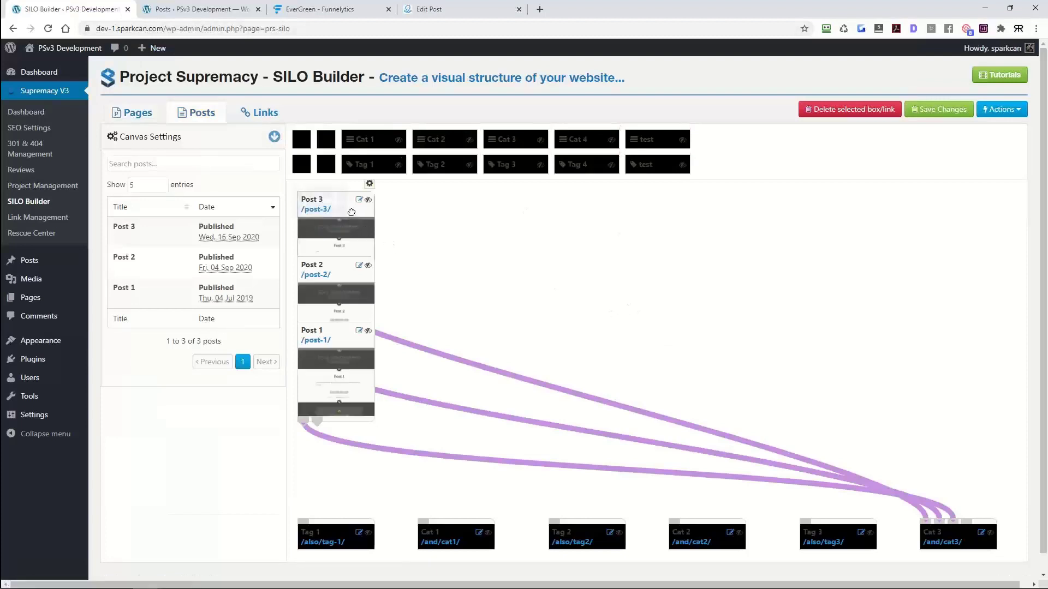
left_click_drag(351, 212, 625, 267)
left_click_drag(344, 276, 507, 260)
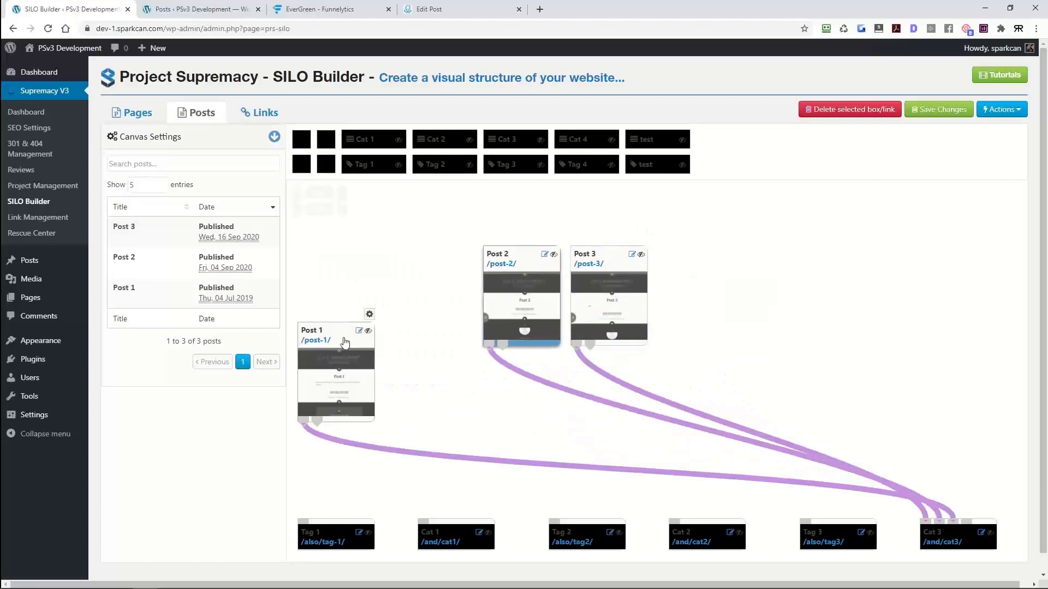
left_click_drag(344, 343, 432, 265)
left_click_drag(524, 449, 536, 371)
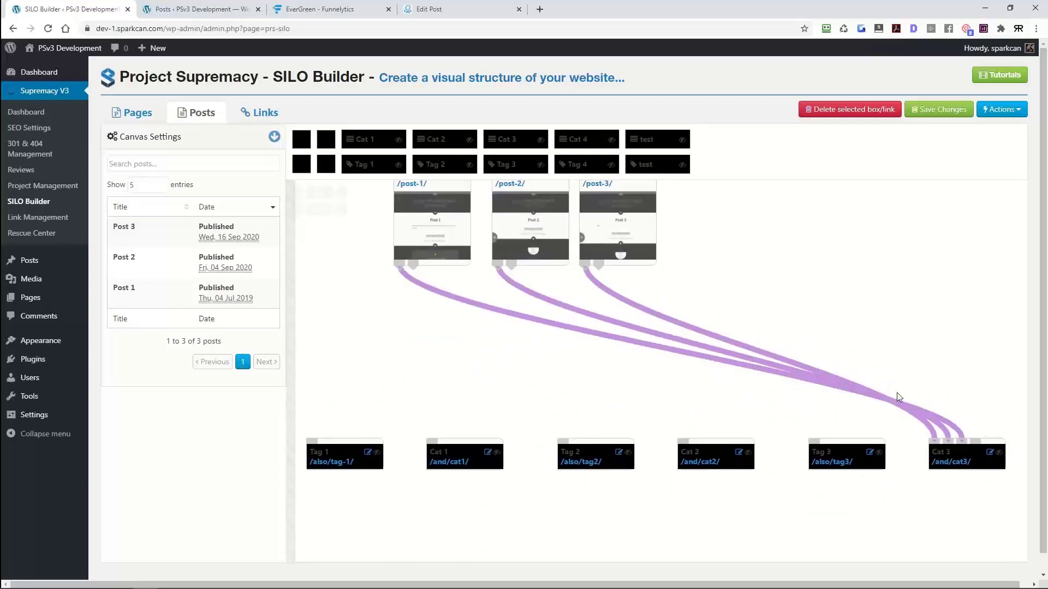
Step: Move the Cat 3 category box directly below the three linked posts in the posts view
left_click_drag(996, 452, 548, 375)
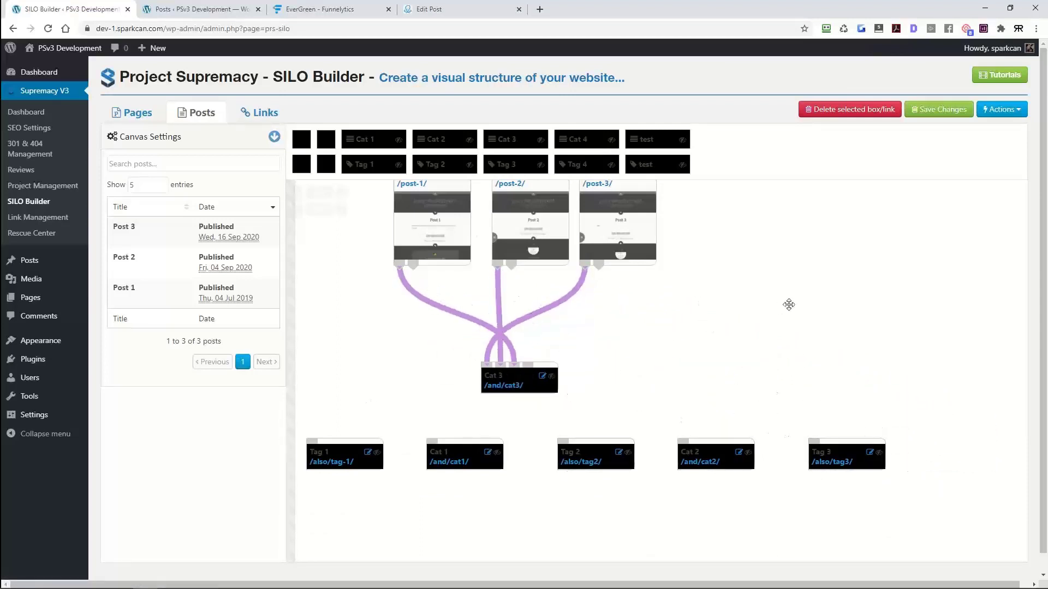
left_click_drag(790, 305, 840, 341)
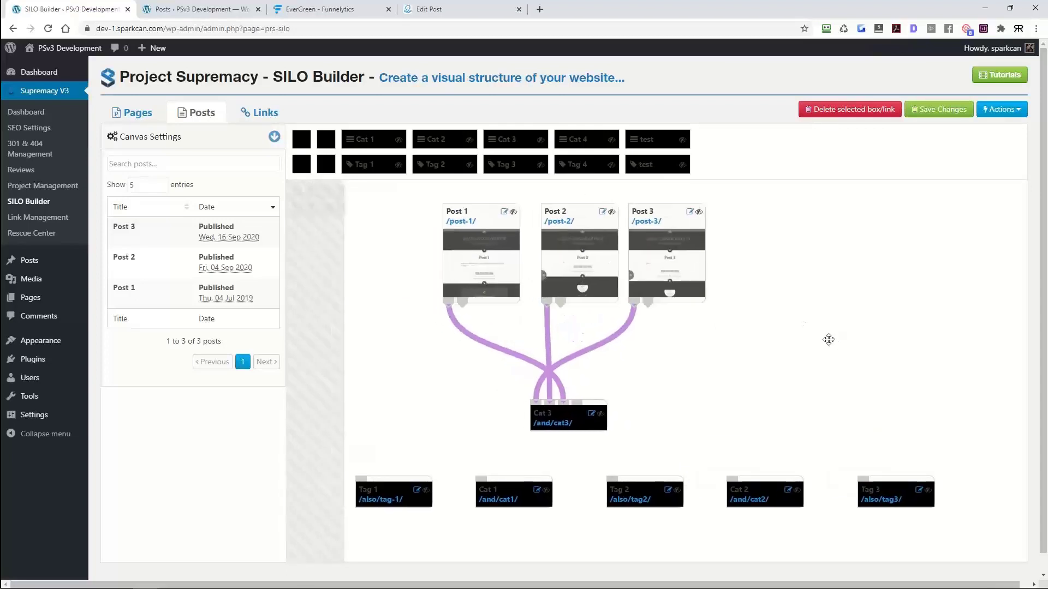
Step: Hide all post, category and tag boxes from the posts canvas, including Posts 1 to 3 and Cat 3
mouse_move(684, 224)
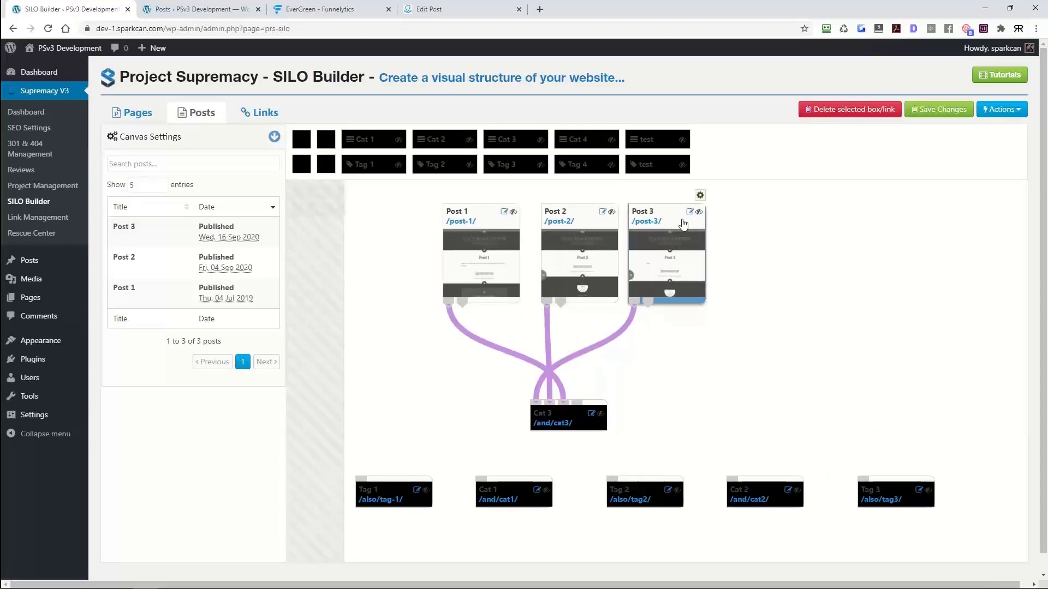
left_click(699, 212)
left_click(513, 212)
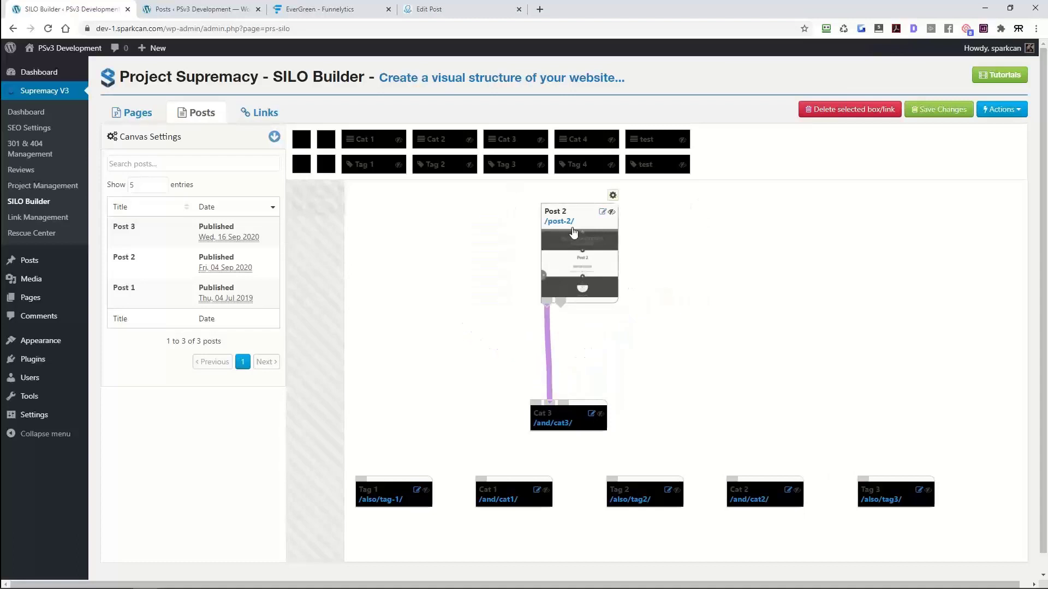
left_click(612, 212)
left_click(600, 414)
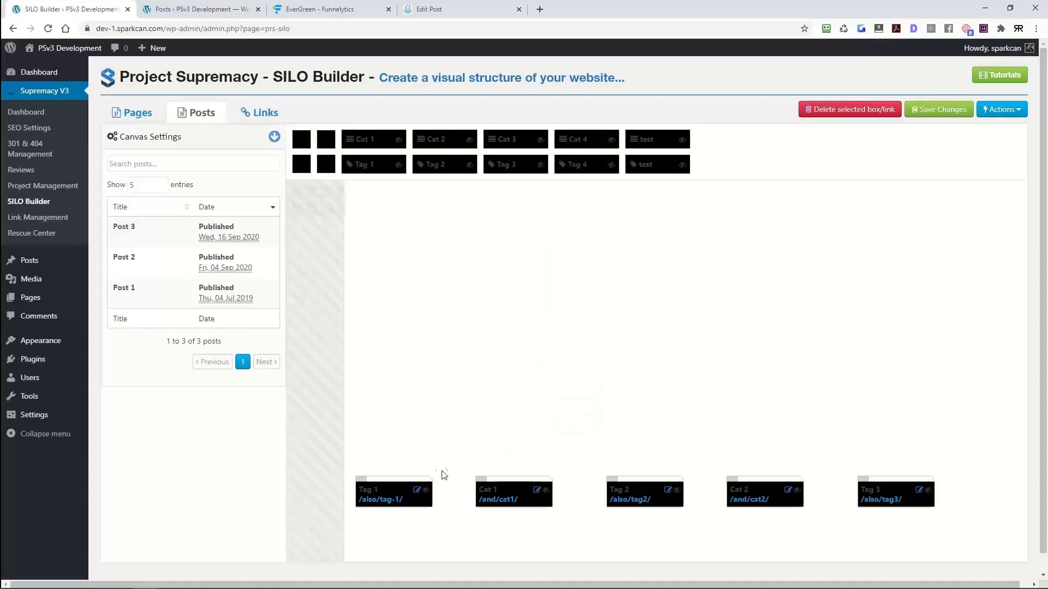
left_click(422, 482)
left_click(547, 469)
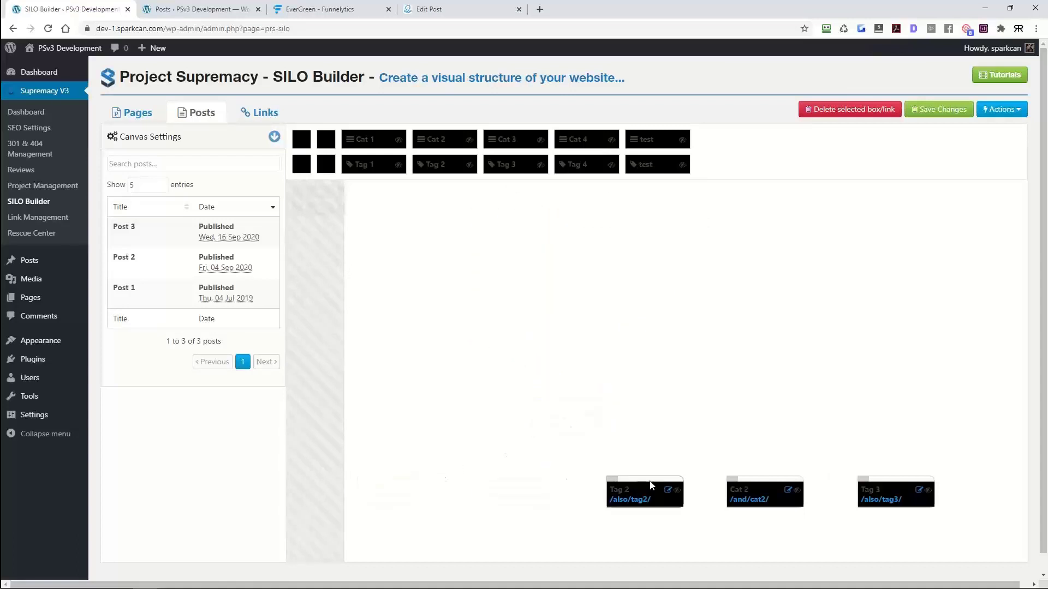
left_click(676, 476)
left_click(788, 486)
left_click(907, 484)
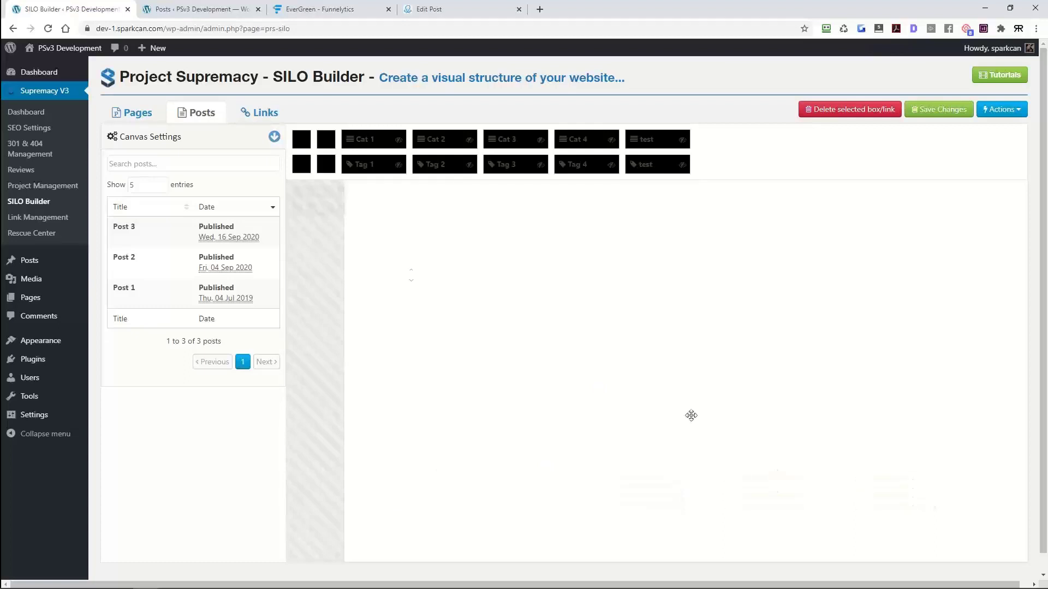
Step: Generate the links SILO in the links view of the SILO Builder
left_click(266, 117)
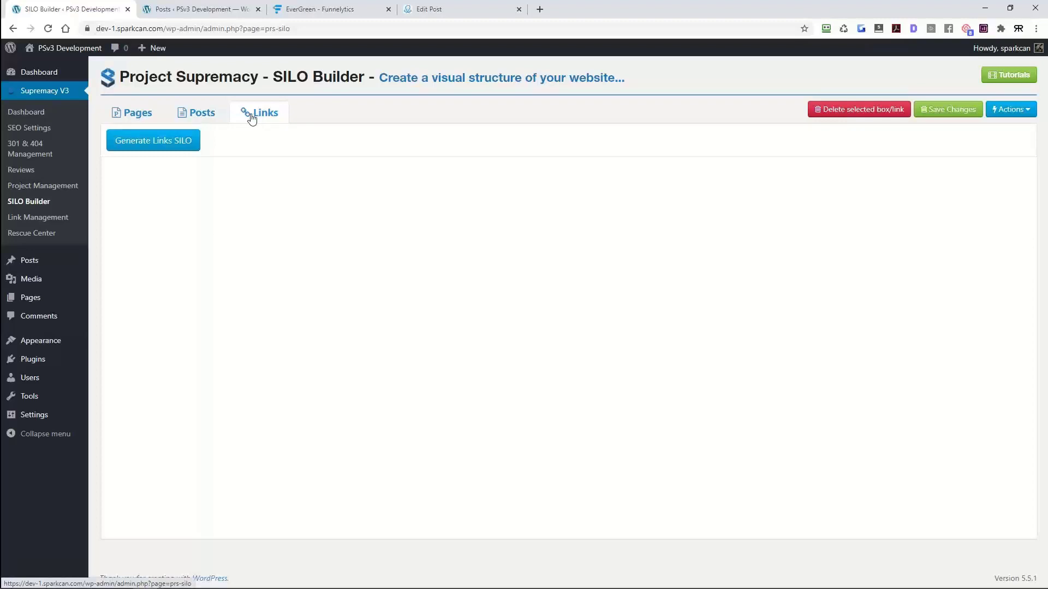
left_click(185, 142)
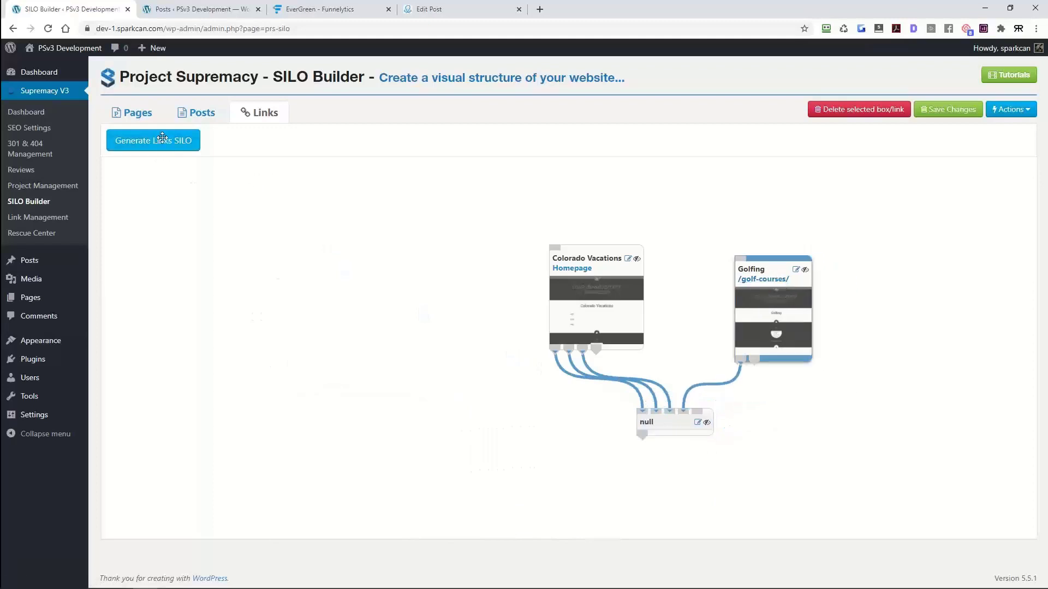
left_click_drag(386, 290, 318, 262)
Step: Line up the Golfing box beside Colorado Vacations, centre the null box below them and open its title settings
mouse_move(683, 236)
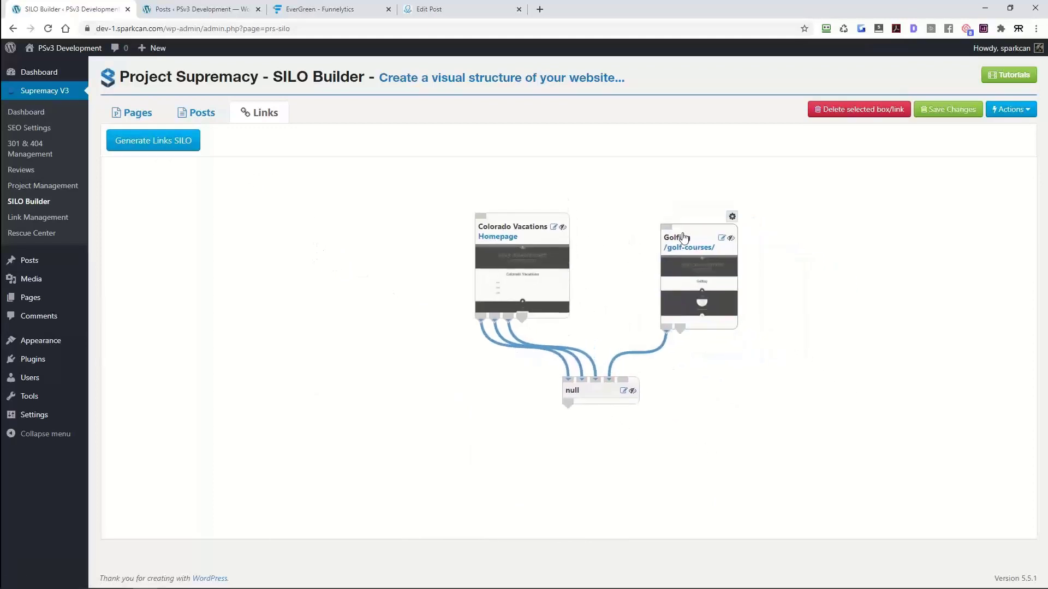
left_click_drag(700, 243, 644, 224)
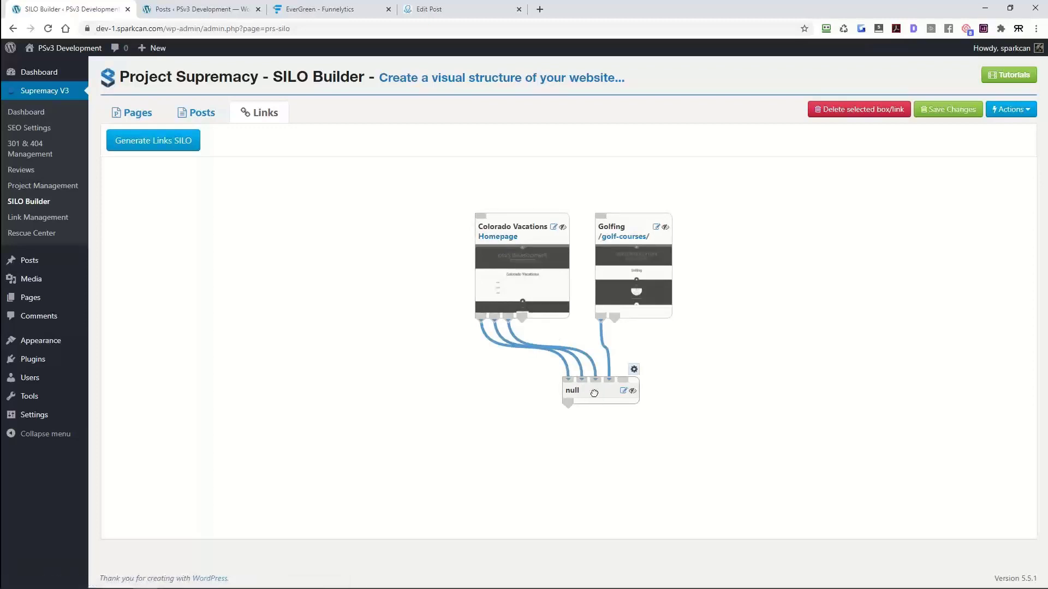
left_click_drag(594, 392, 595, 413)
left_click(633, 392)
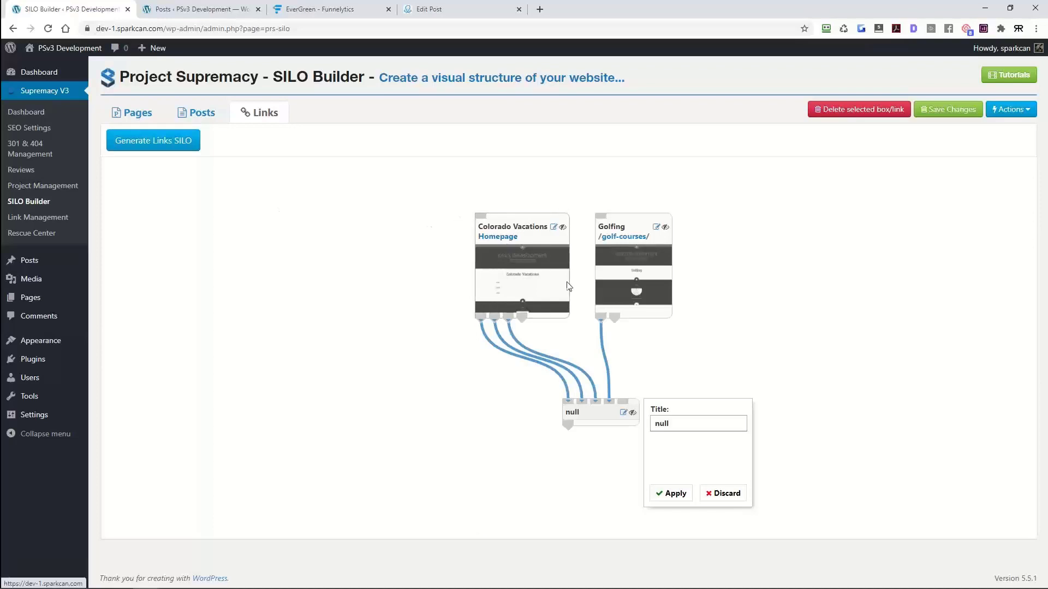
left_click_drag(600, 418, 557, 417)
mouse_move(627, 249)
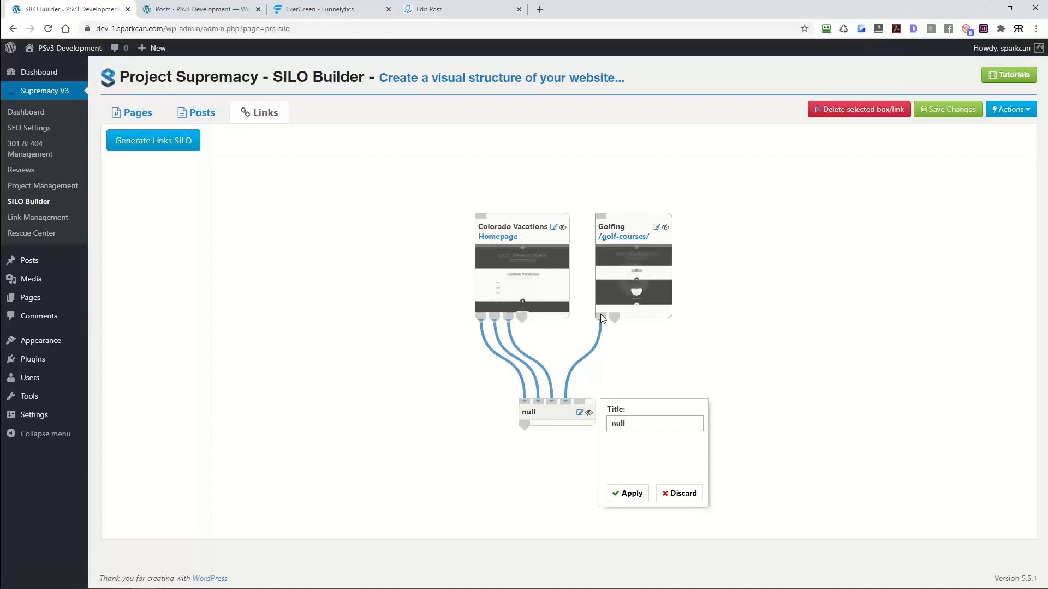
mouse_move(559, 421)
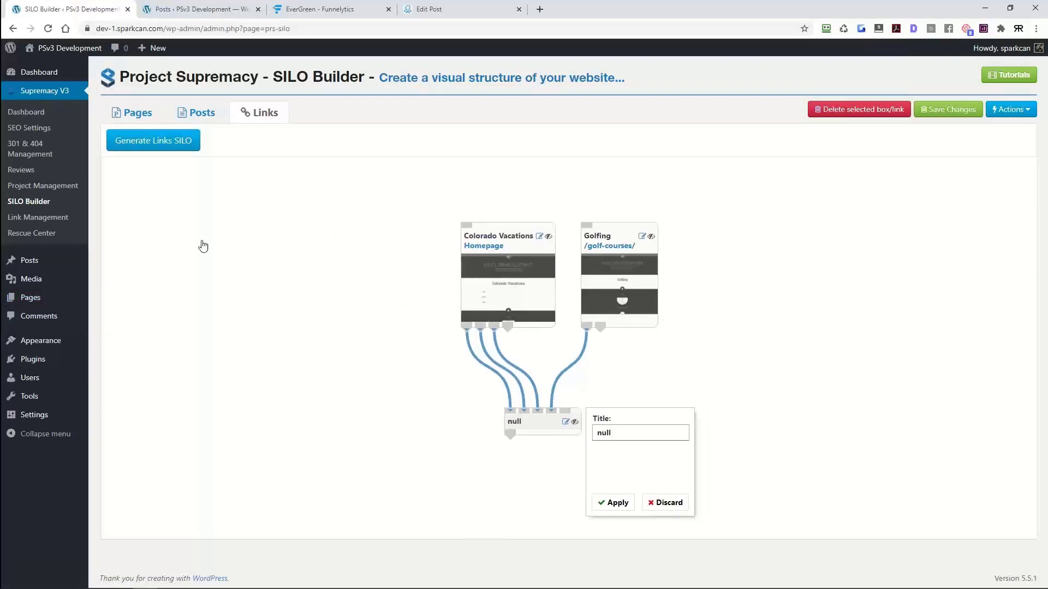
Step: Reopen the SILO Builder and add the Heli Skiing page to the pages canvas
left_click(49, 206)
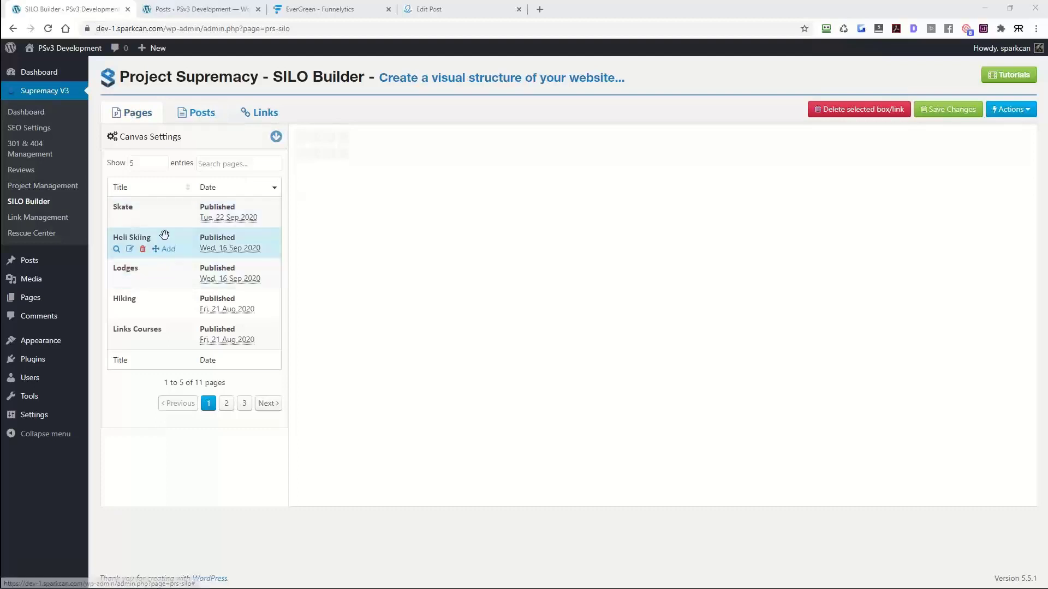
left_click_drag(164, 236, 627, 274)
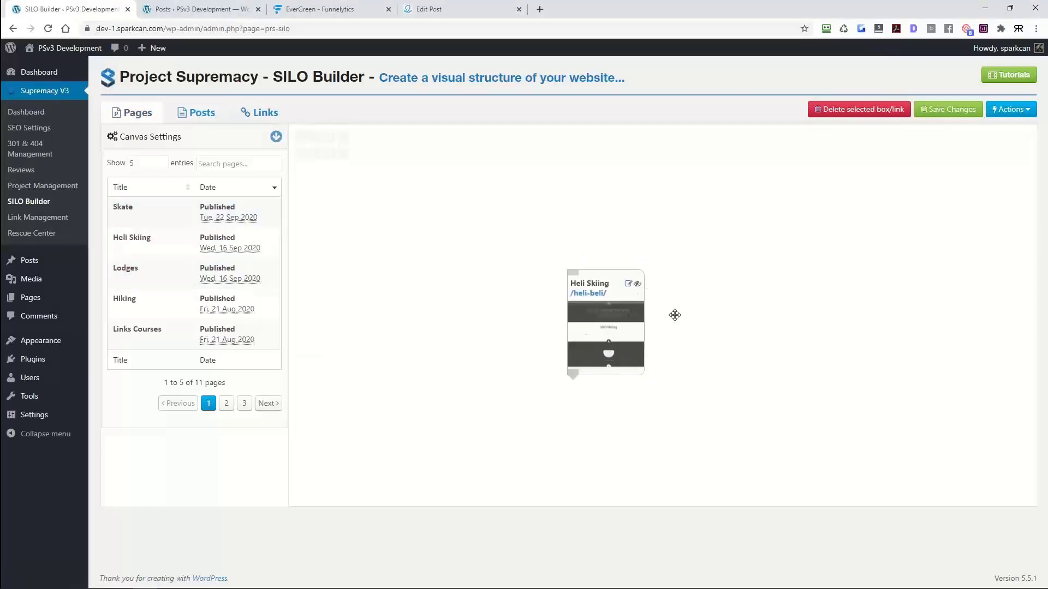
Step: View the enlarged preview of the Heli Skiing page, close it and reposition the page's box on the canvas
left_click(609, 341)
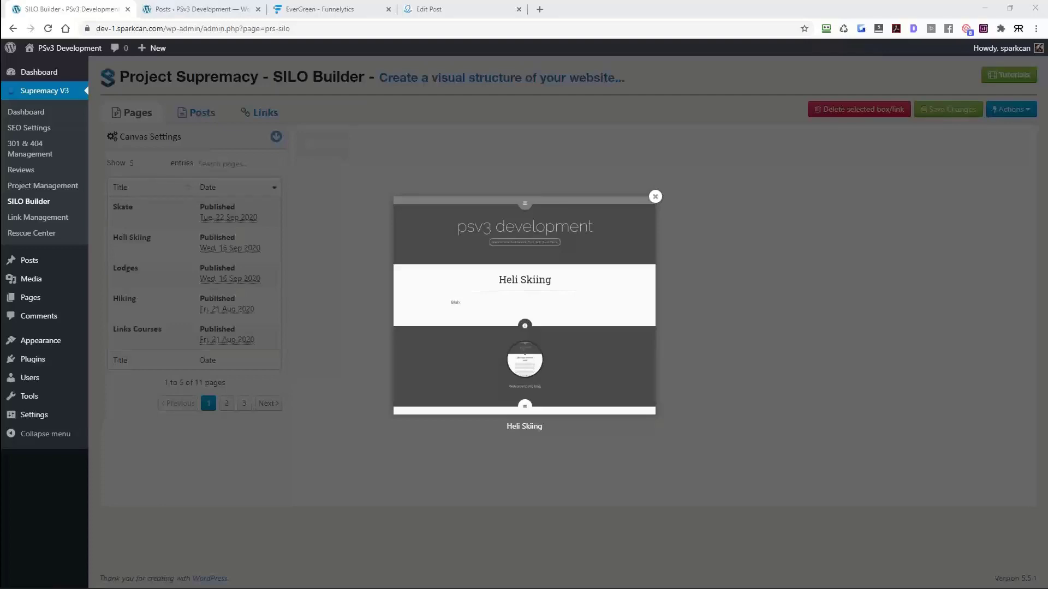
left_click(363, 344)
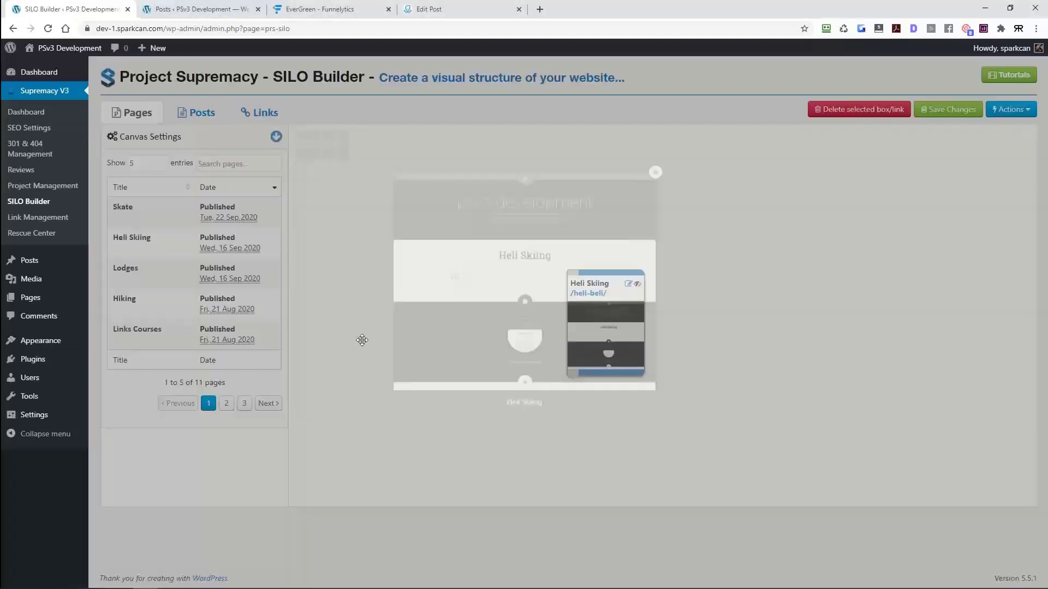
left_click_drag(617, 295, 573, 273)
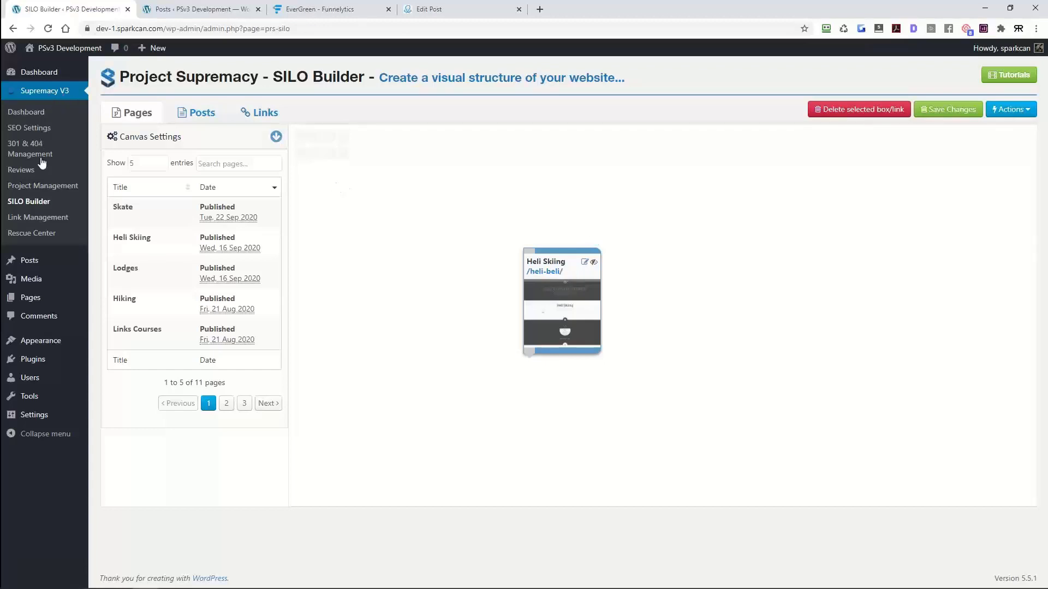
left_click_drag(573, 275, 584, 253)
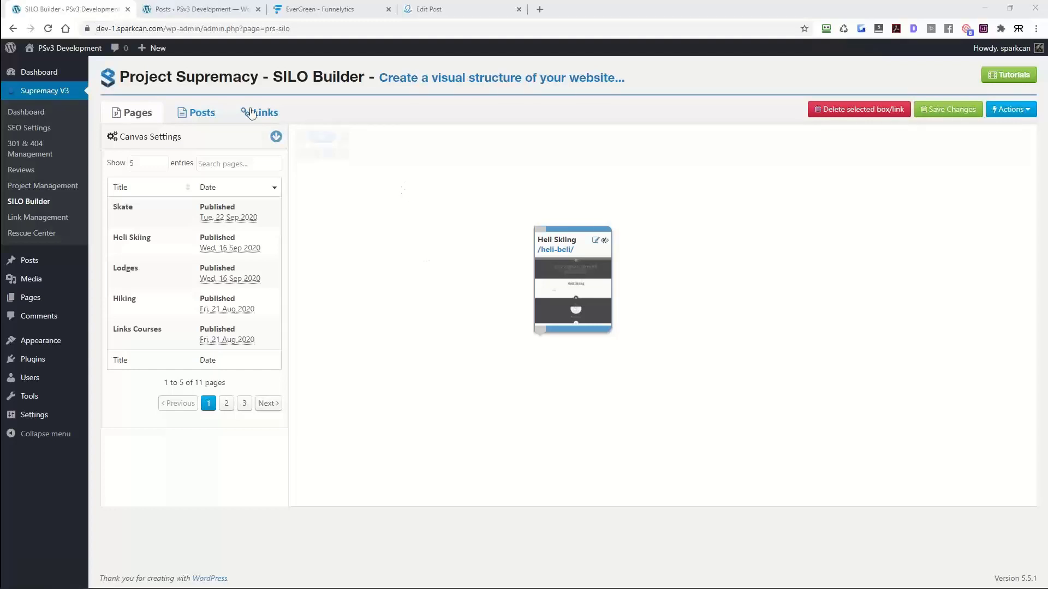
left_click_drag(357, 80, 100, 67)
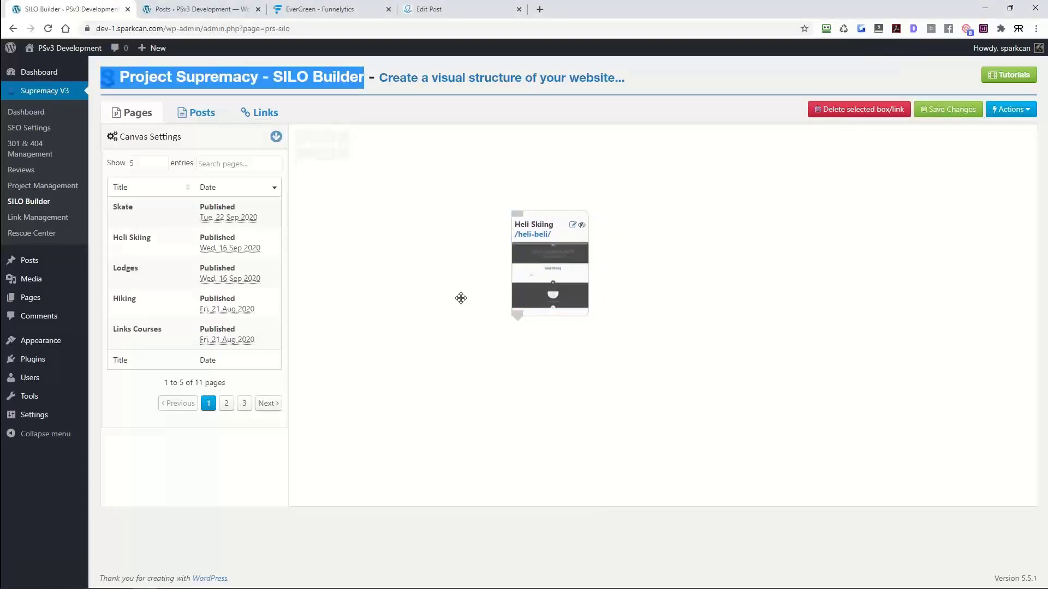
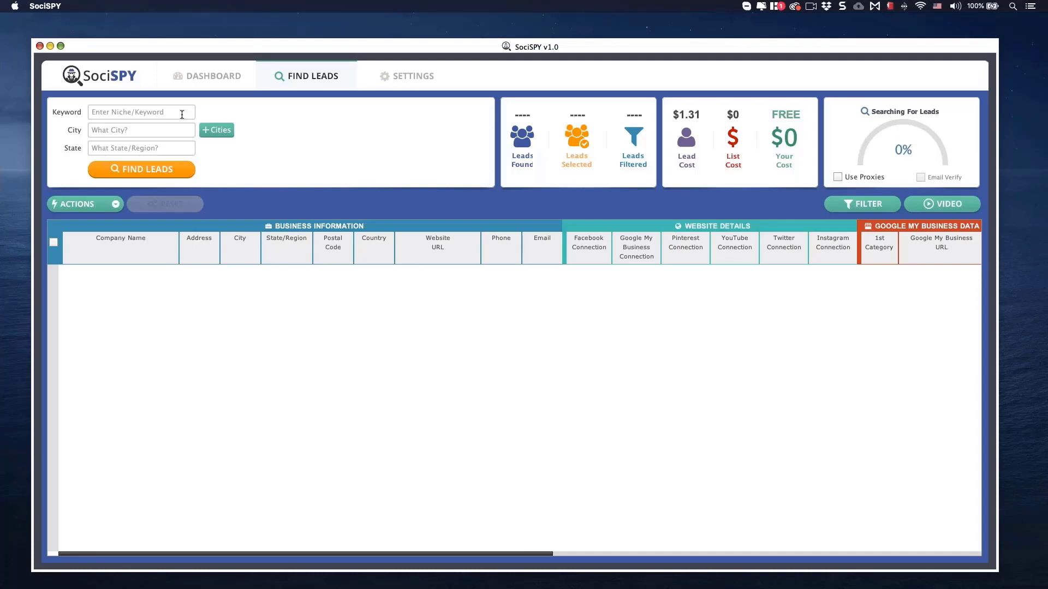
Step: Search for leads in SociSPY with the keyword dentists, city los angeles and state california
left_click(180, 114)
type("dentists")
key("Tab")
type("los angeles")
key("Tab")
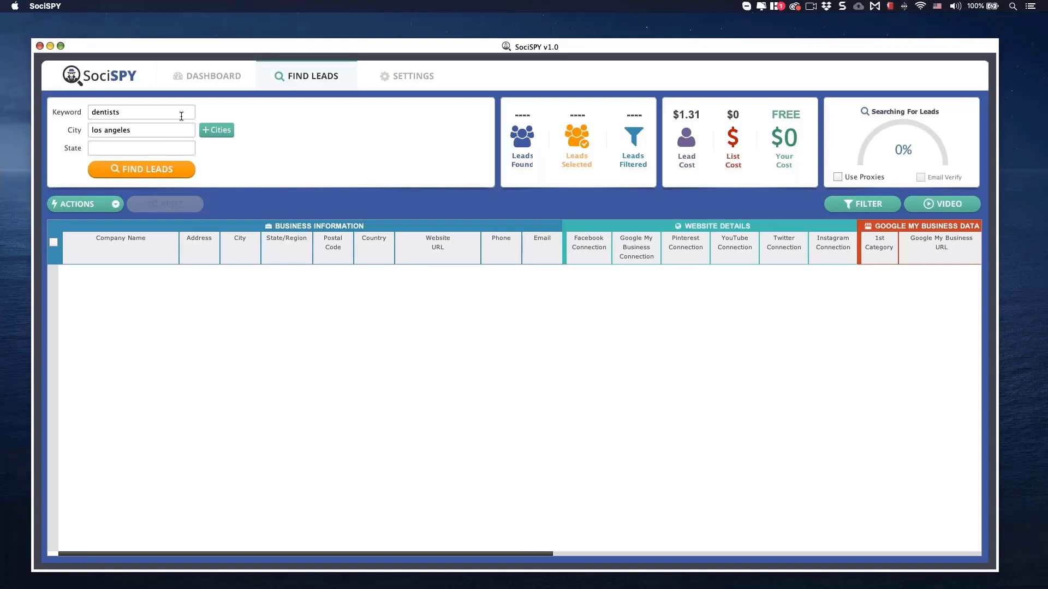
type("california")
left_click(176, 169)
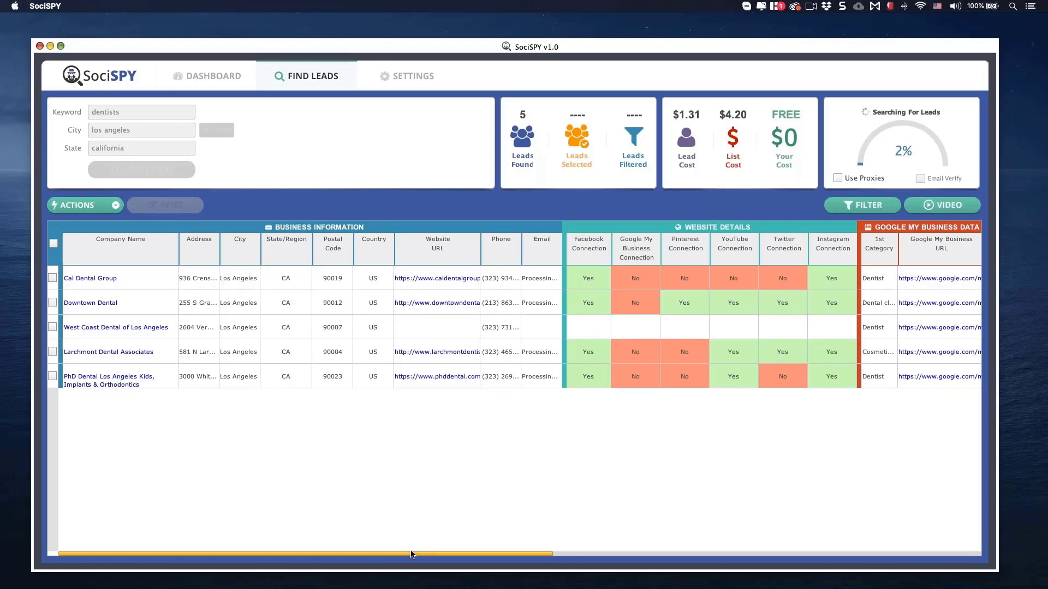
Step: Examine the incoming dentist leads across their business information, website details, Google My Business and Facebook columns
left_click_drag(418, 554, 404, 554)
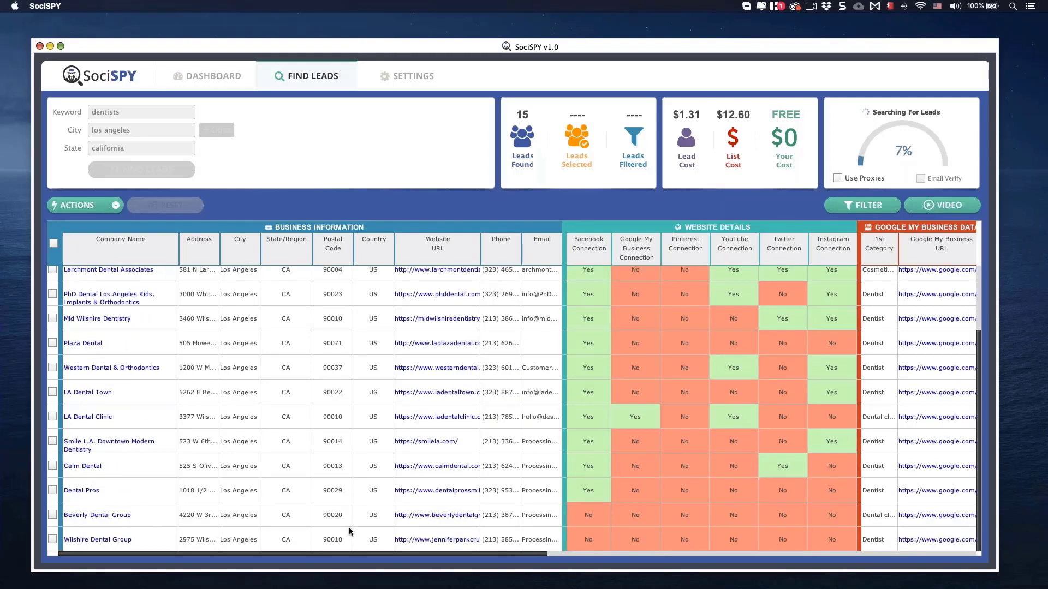
scroll(339, 478, "up", 3)
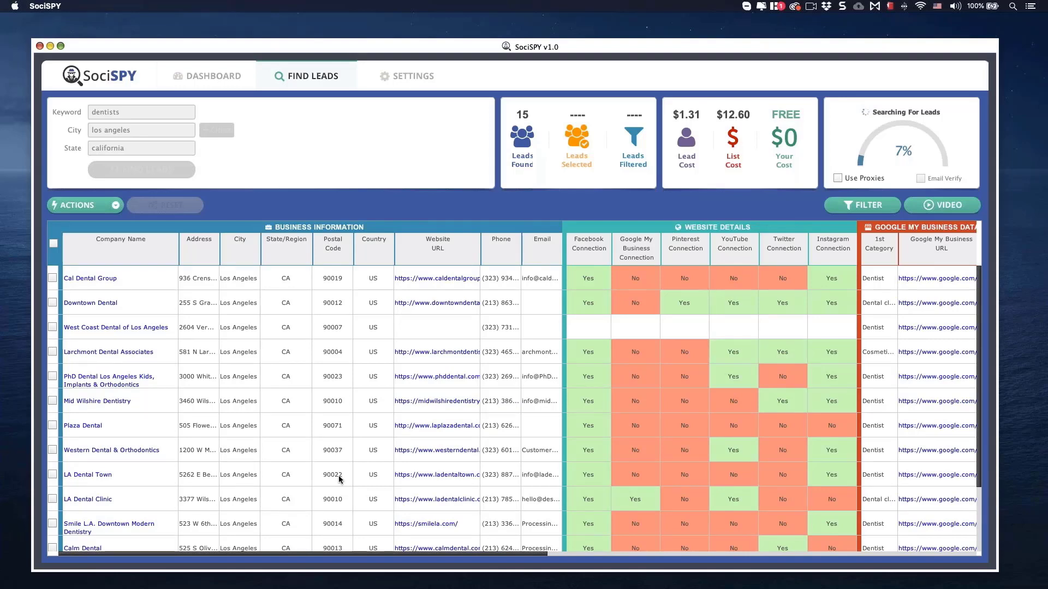
scroll(338, 476, "down", 3)
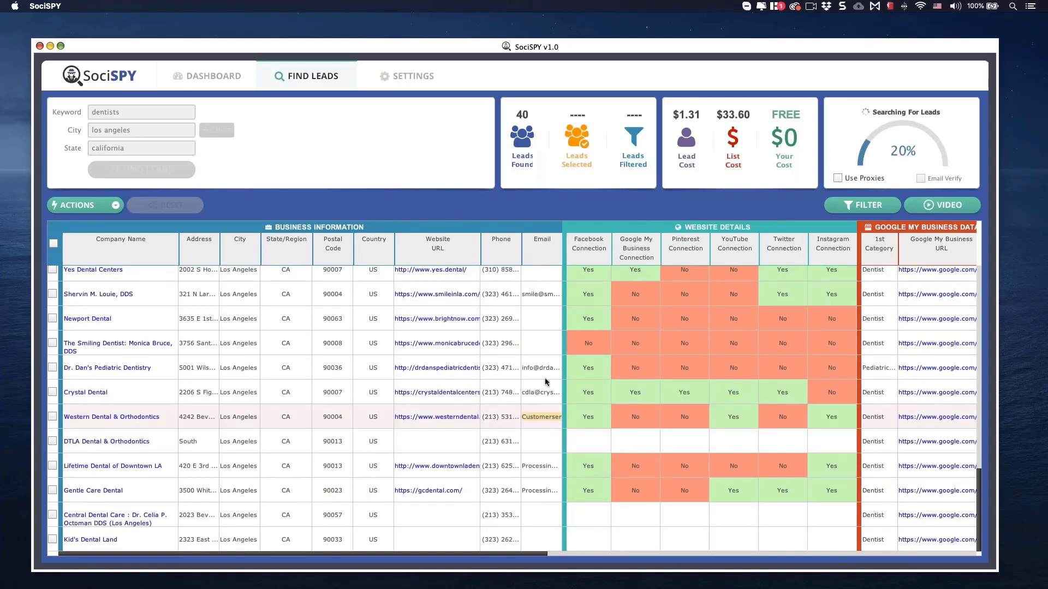
scroll(540, 304, "up", 4)
scroll(526, 349, "right", 5)
scroll(462, 348, "left", 1)
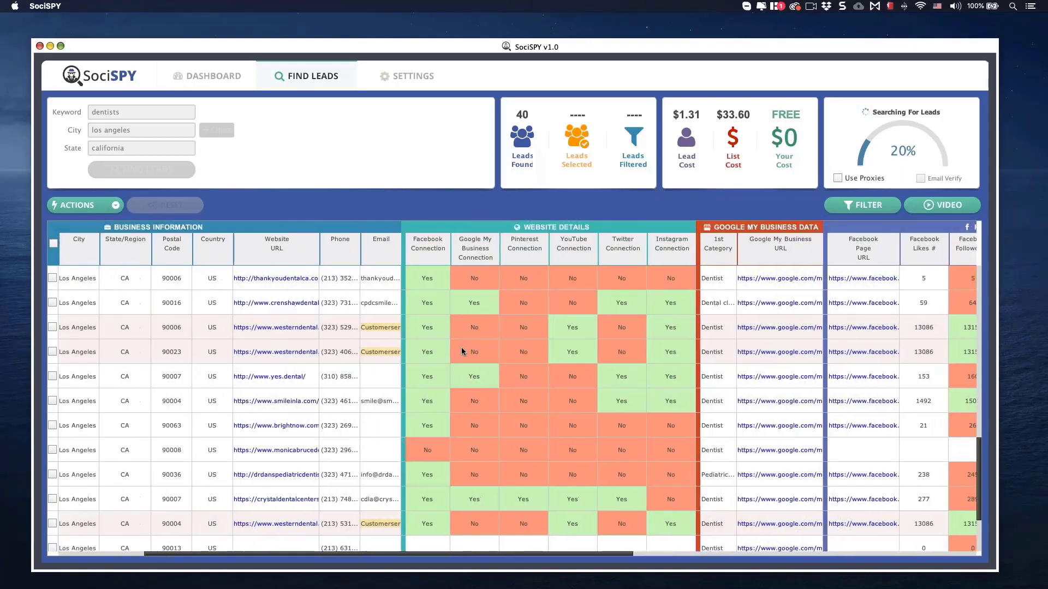
scroll(385, 444, "up", 3)
scroll(385, 444, "right", 1)
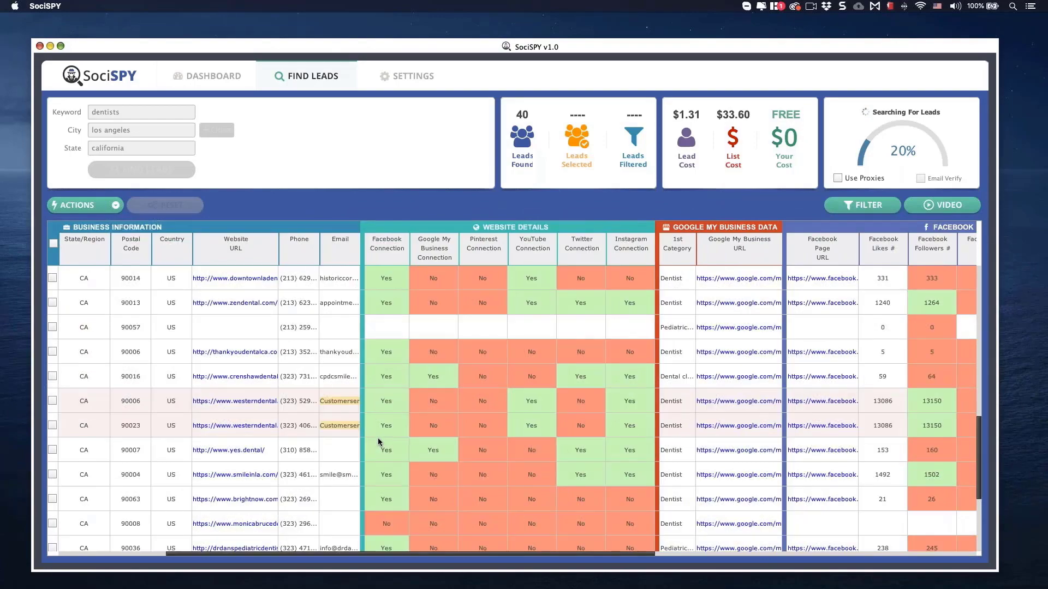
Step: Select a lead with an email address and widen the Email column to fit full addresses
left_click(331, 279)
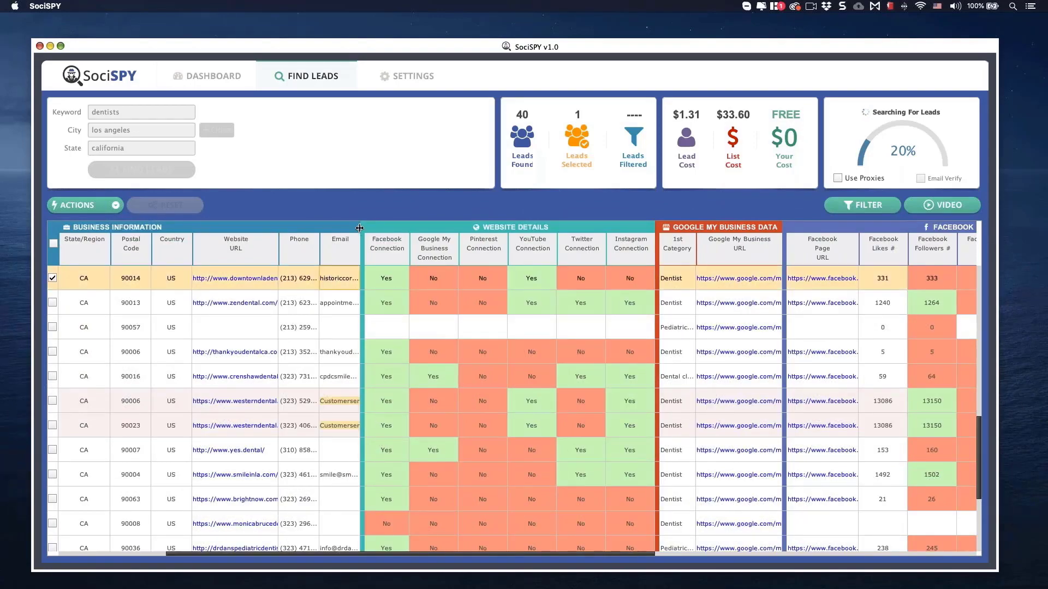
left_click_drag(360, 230, 447, 231)
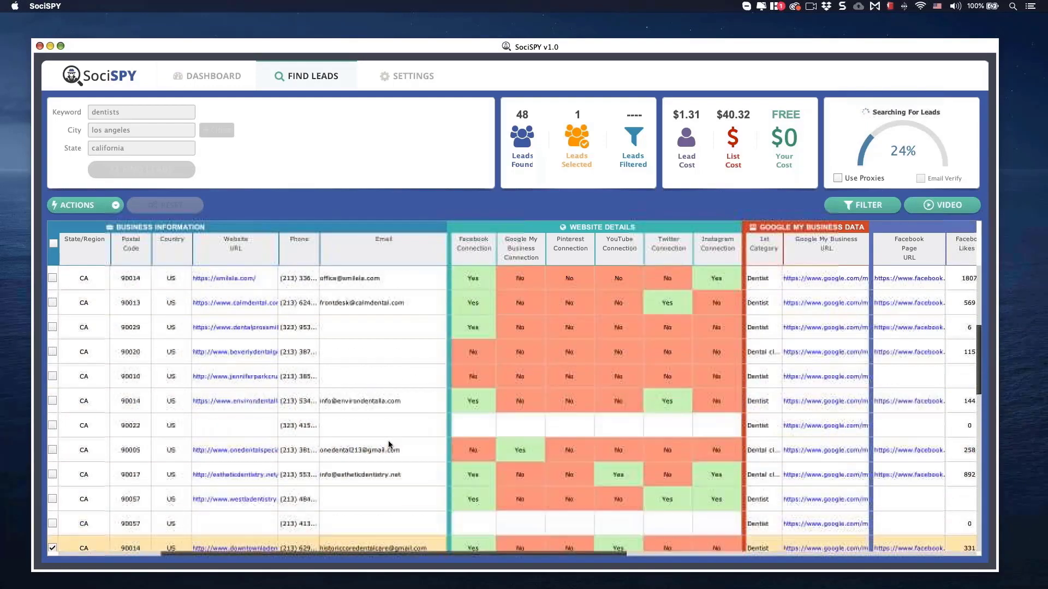
Step: Pause the running search for dentist leads
scroll(376, 464, "left", 10)
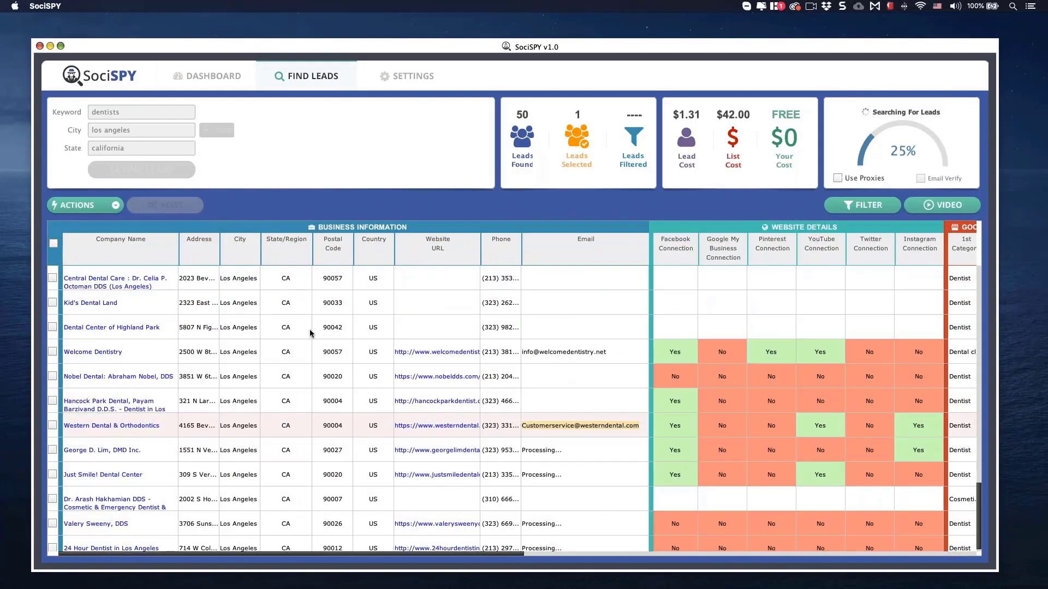
left_click(114, 208)
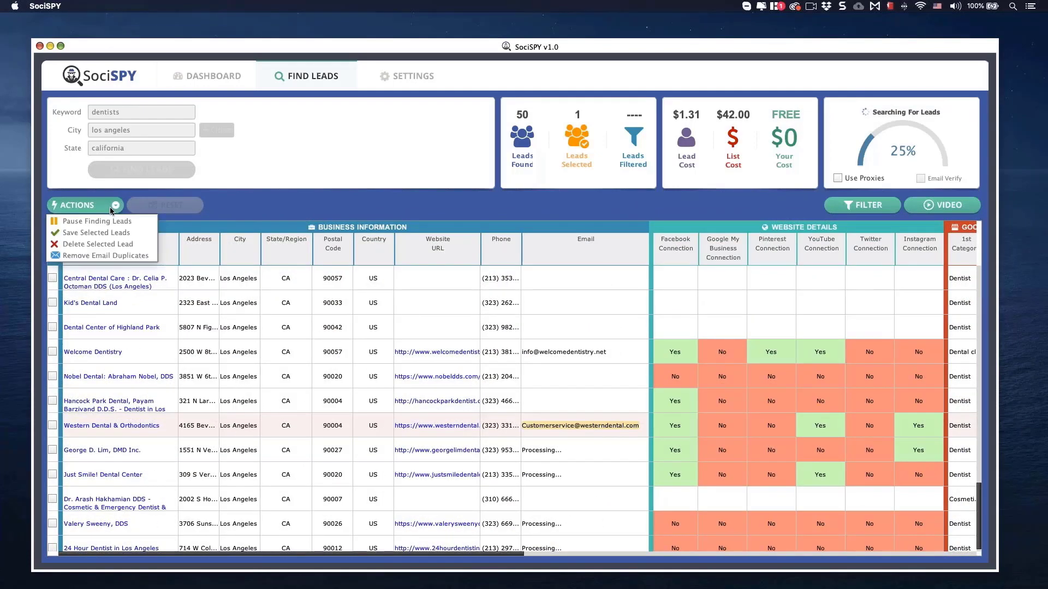
left_click(91, 221)
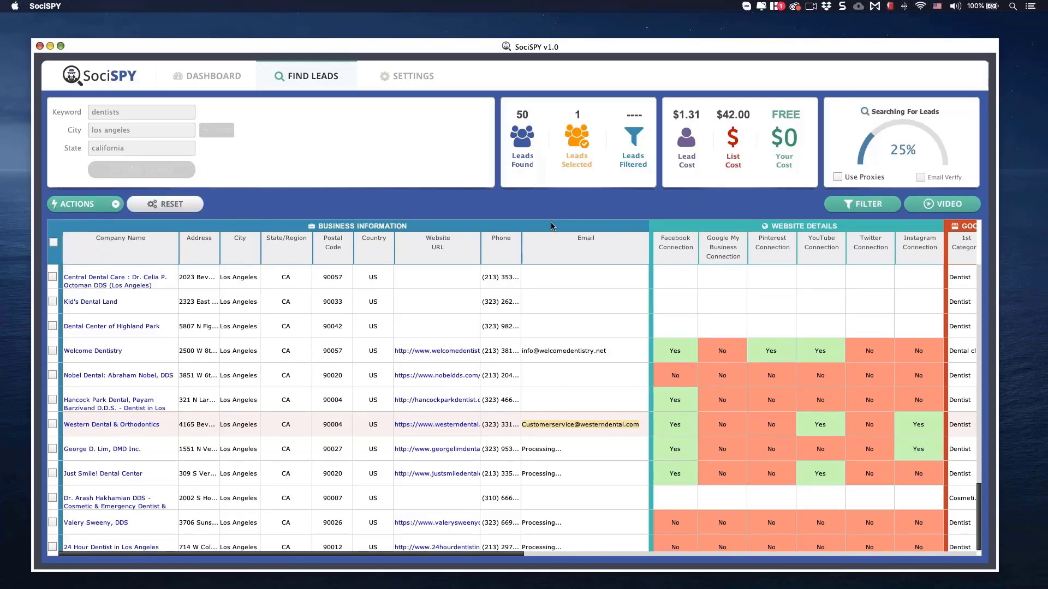
mouse_move(692, 155)
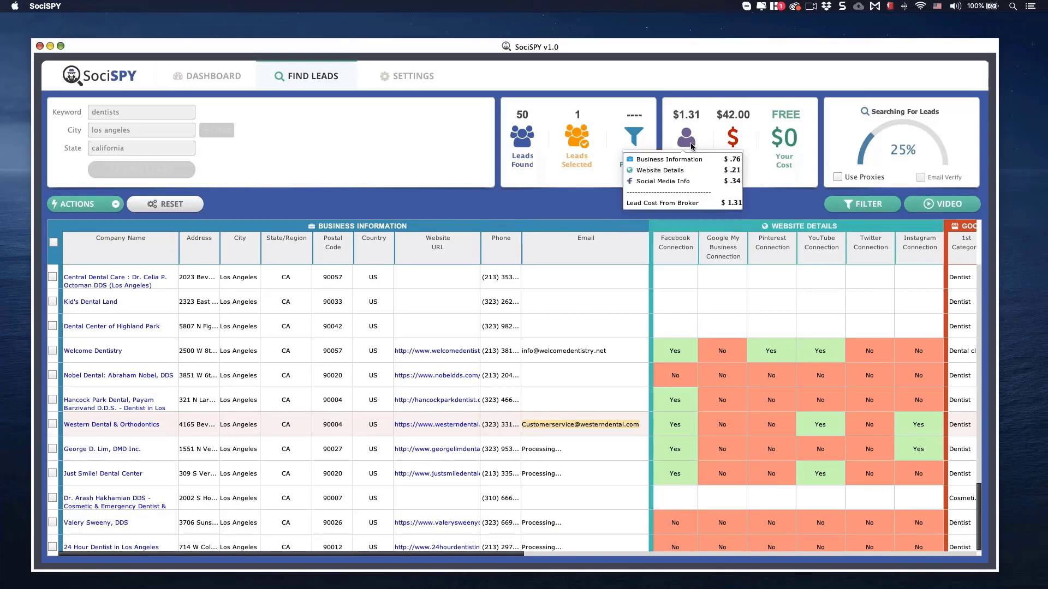
Step: Examine the lead and list cost breakdowns and the leads' Google My Business, Facebook, Social Lead Score and Twitter columns
mouse_move(740, 121)
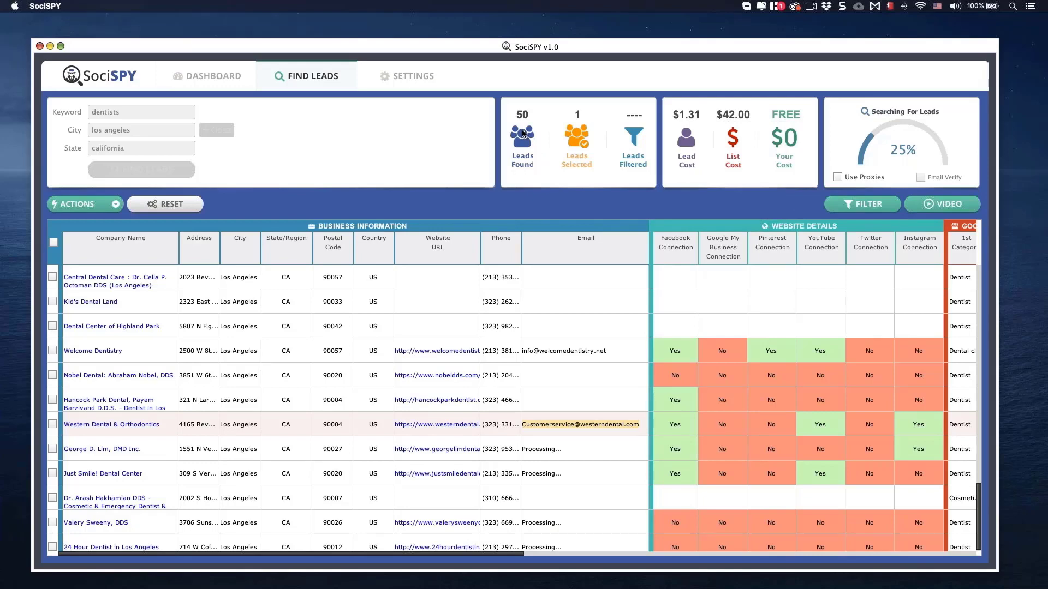
mouse_move(734, 143)
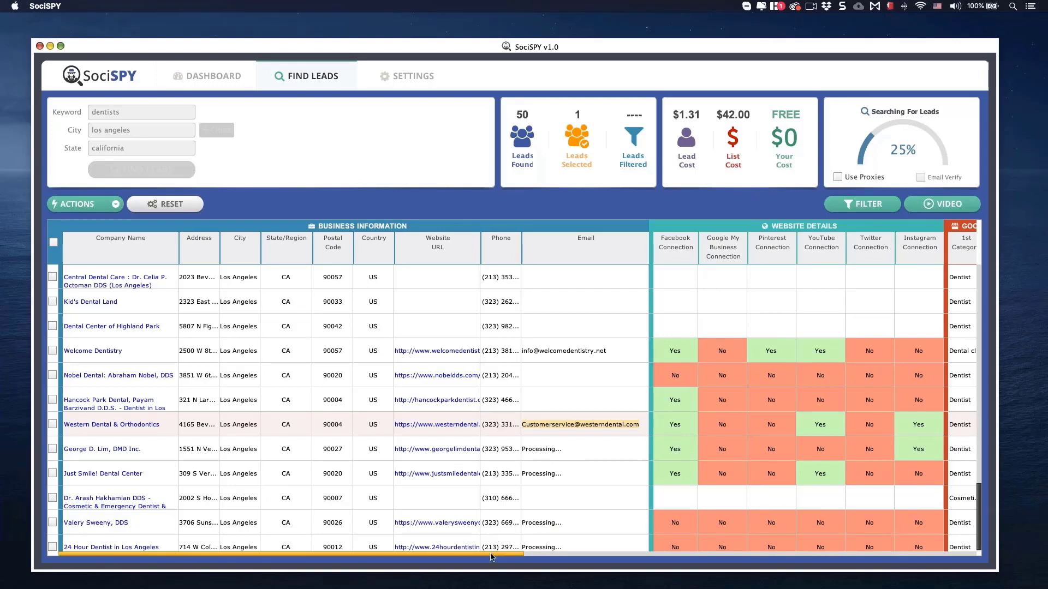
left_click_drag(494, 556, 666, 539)
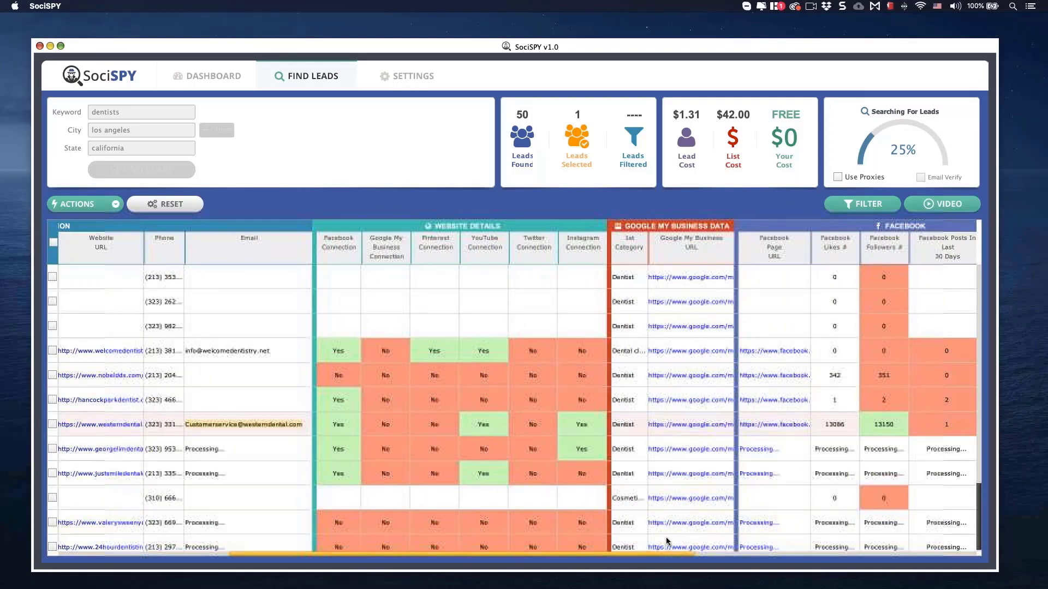
left_click_drag(666, 537, 671, 474)
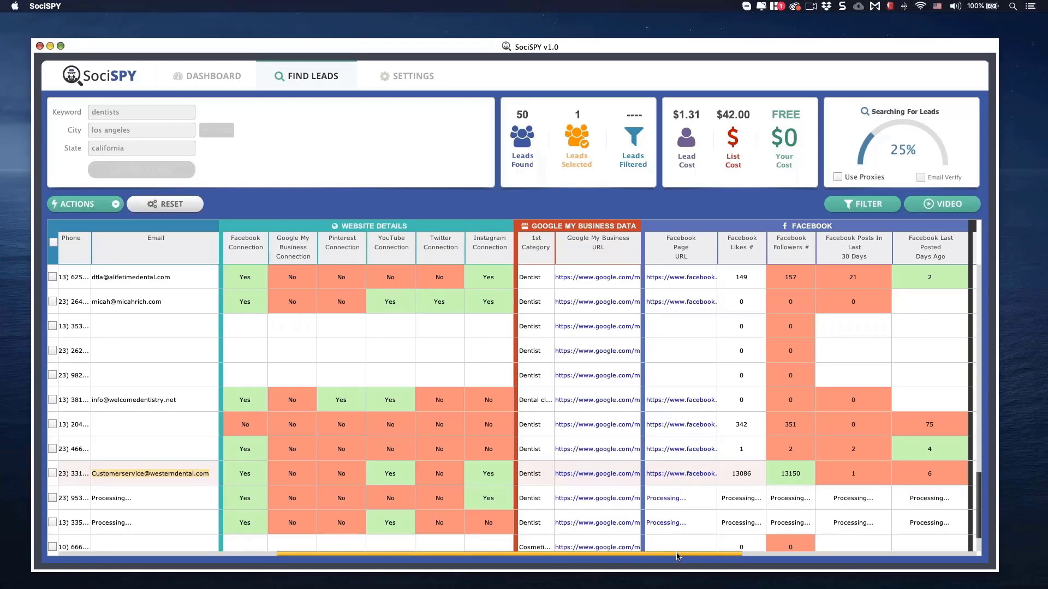
left_click_drag(676, 556, 740, 556)
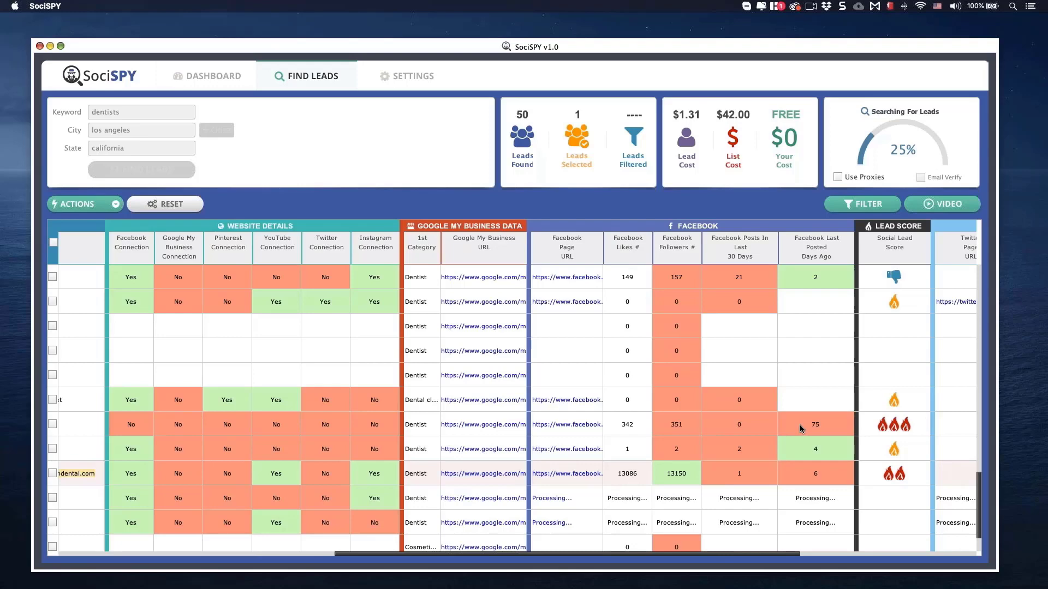
scroll(802, 426, "up", 1)
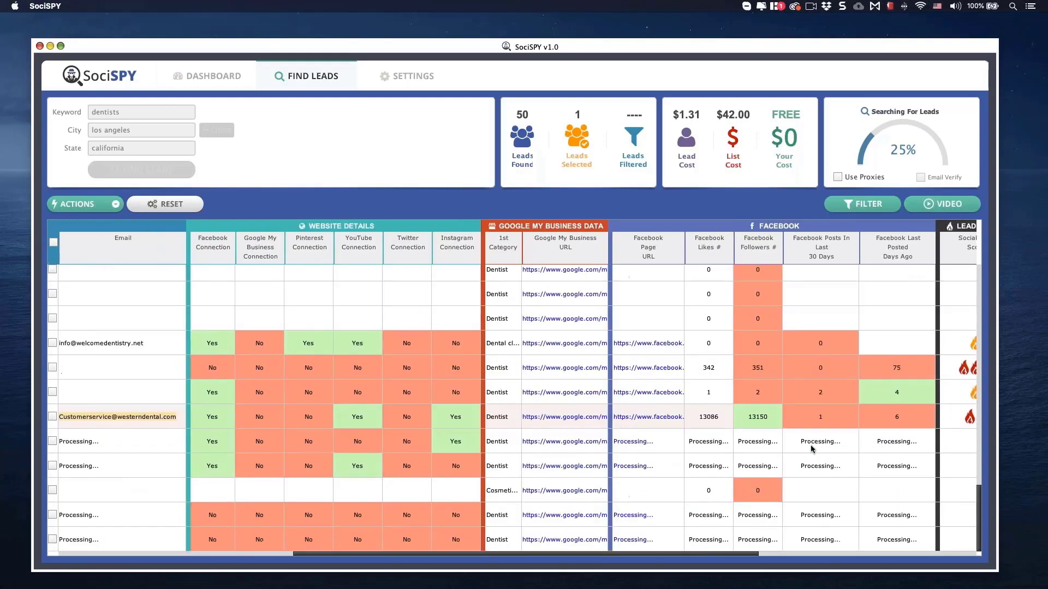
scroll(810, 447, "right", 10)
scroll(812, 449, "right", 3)
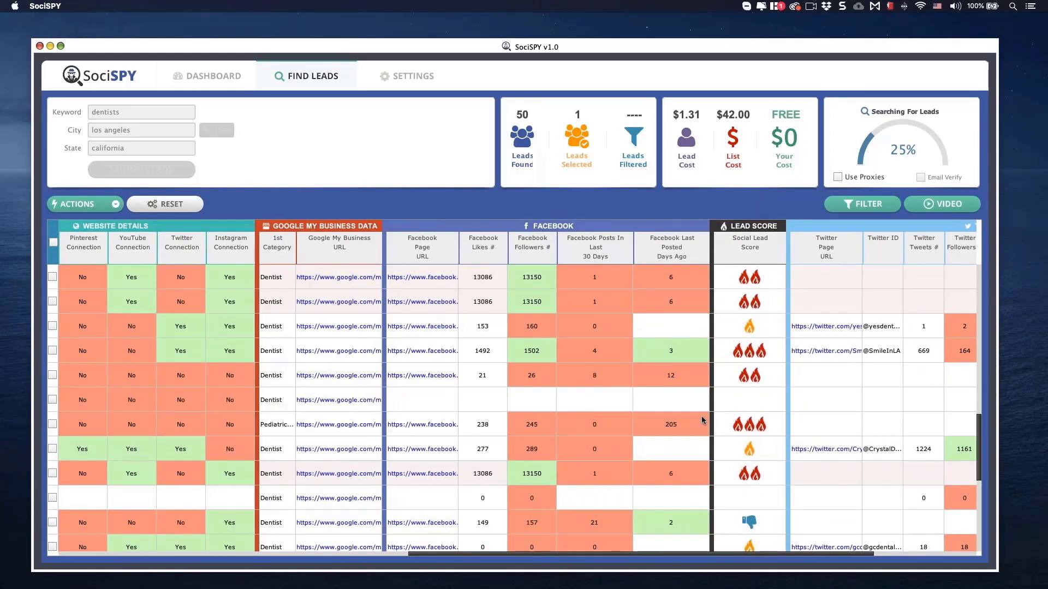
scroll(642, 393, "up", 5)
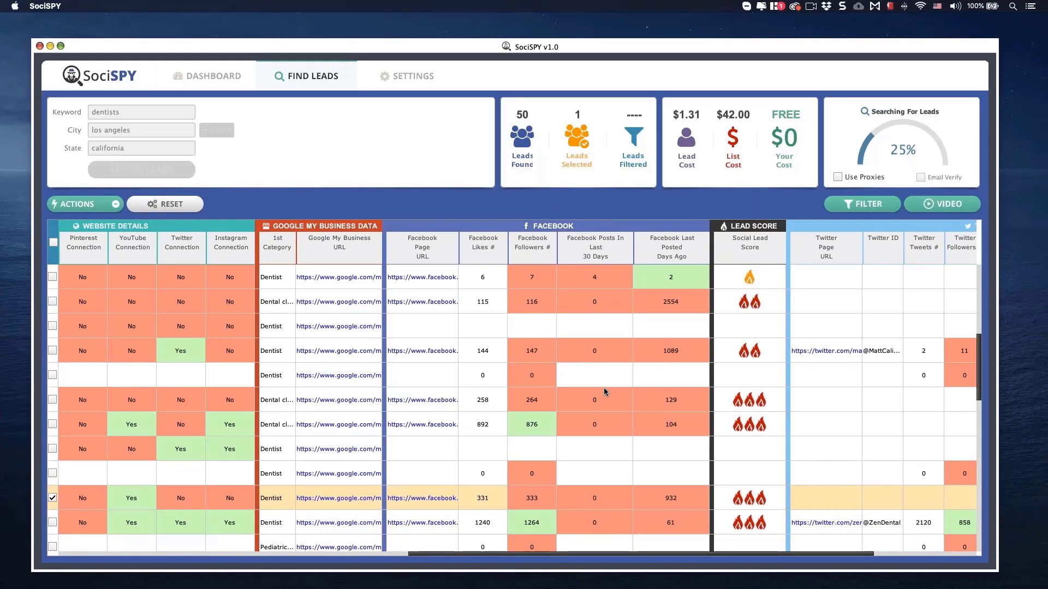
scroll(604, 387, "left", 2)
Step: Select the Zen Dental lead, just below the one already ticked in the results table
scroll(604, 388, "down", 3)
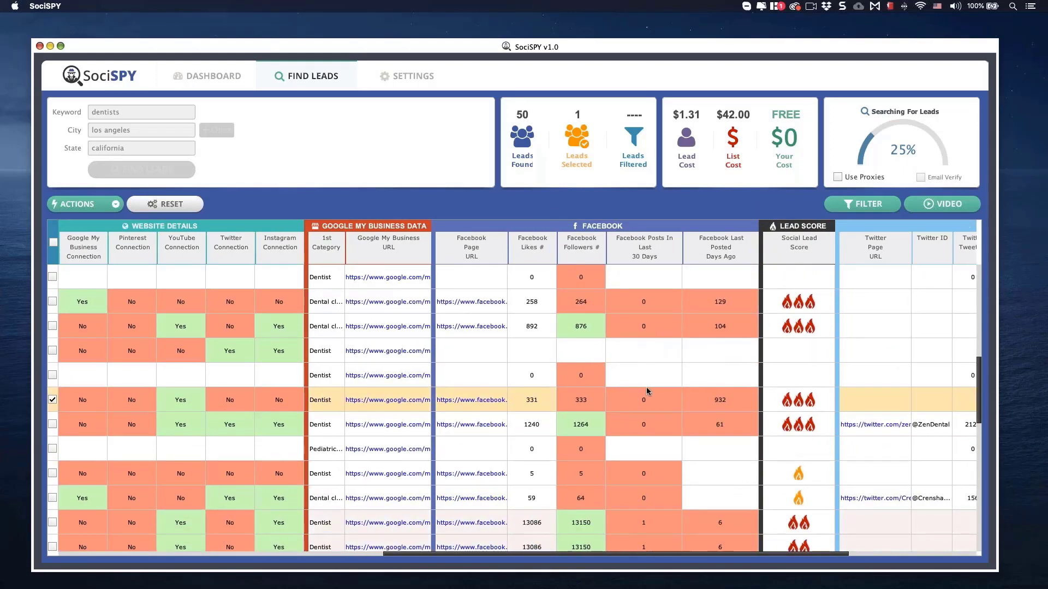
scroll(659, 424, "down", 2)
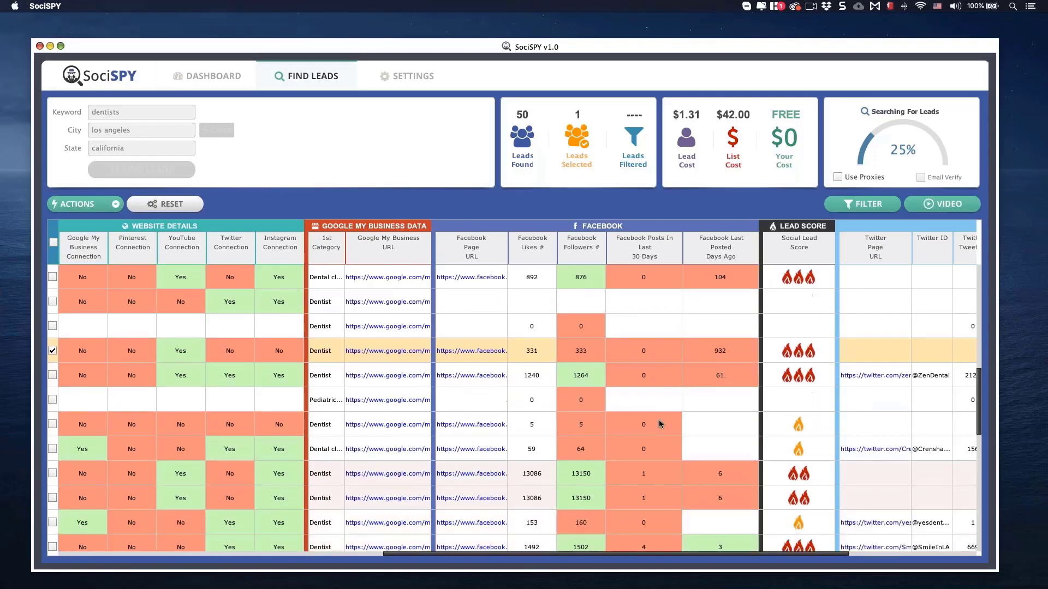
scroll(660, 424, "left", 3)
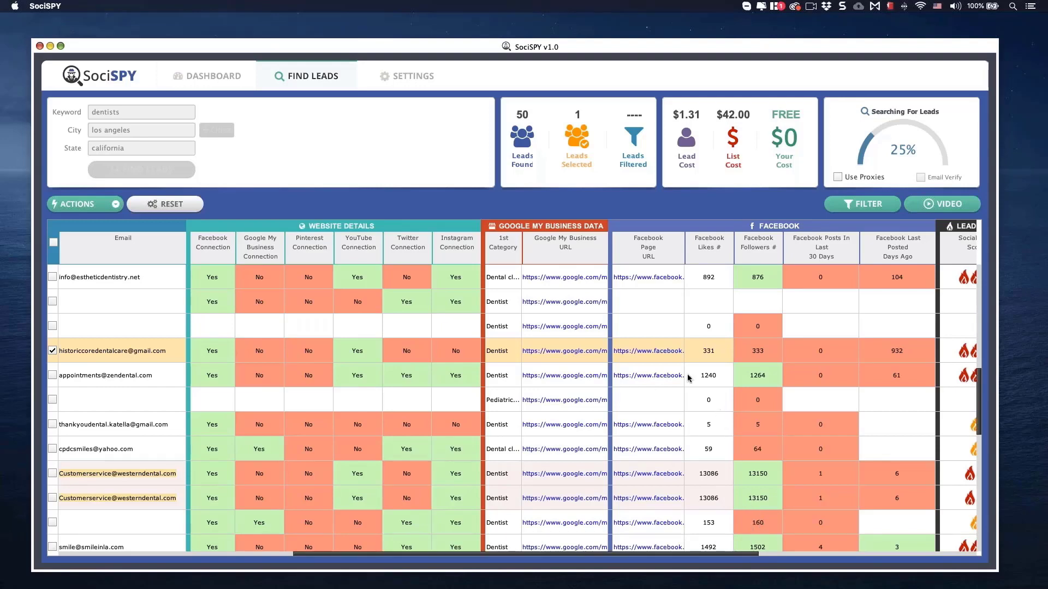
left_click(113, 376)
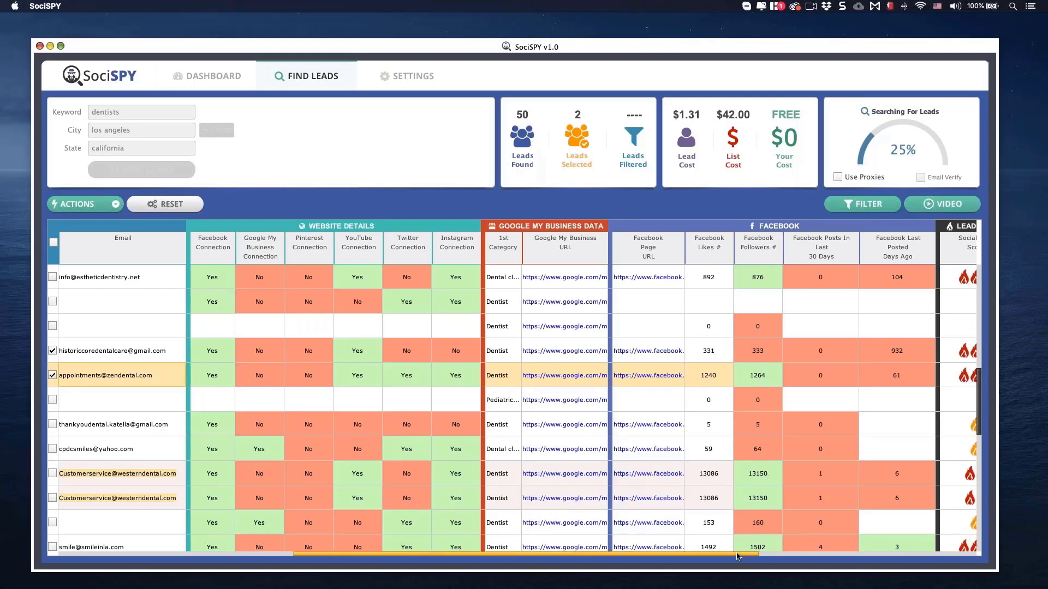
Step: Compare the leads' Facebook activity with their Social Lead Scores and show the actions available for selected leads
scroll(737, 557, "right", 2)
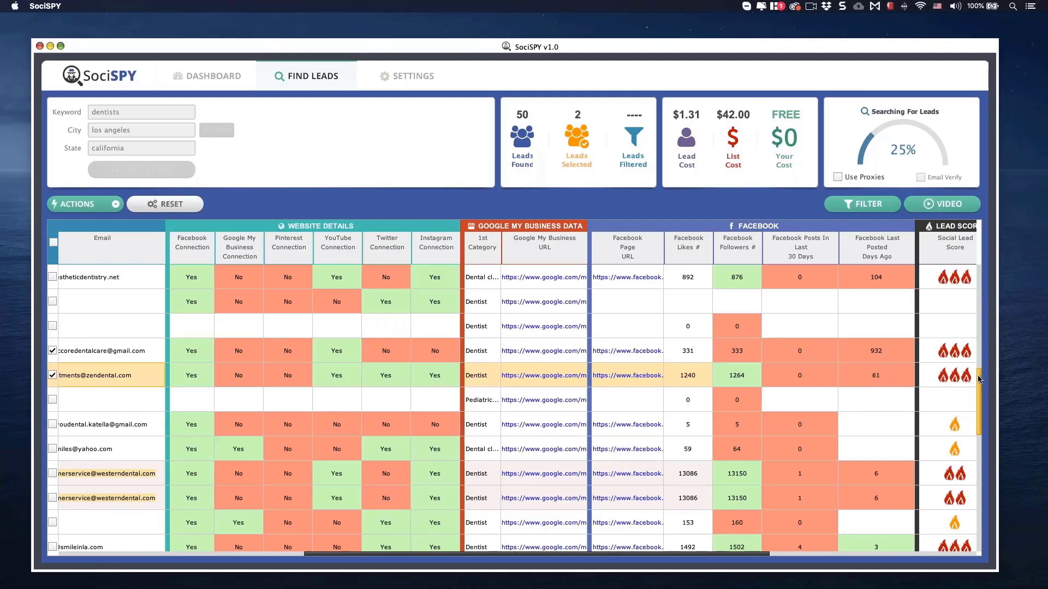
left_click_drag(979, 379, 978, 419)
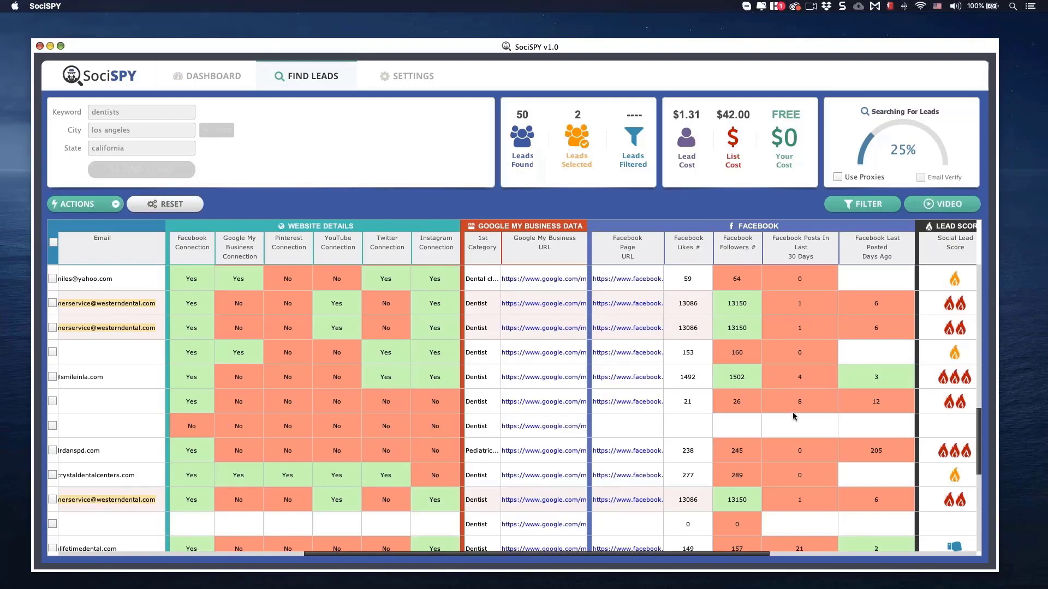
scroll(980, 429, "down", 1)
left_click_drag(980, 430, 971, 321)
left_click_drag(727, 555, 644, 555)
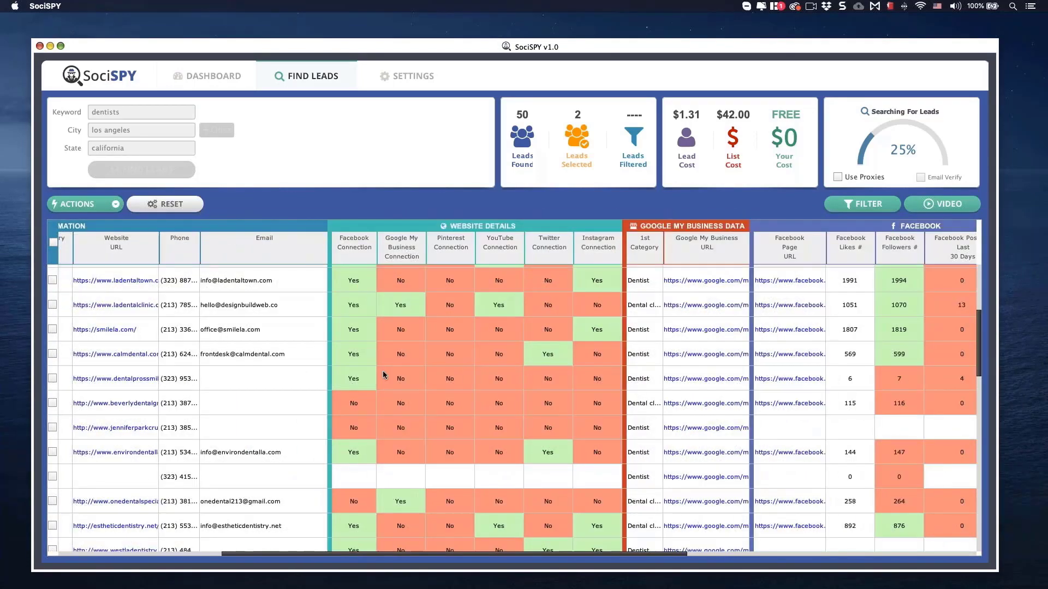
left_click(99, 206)
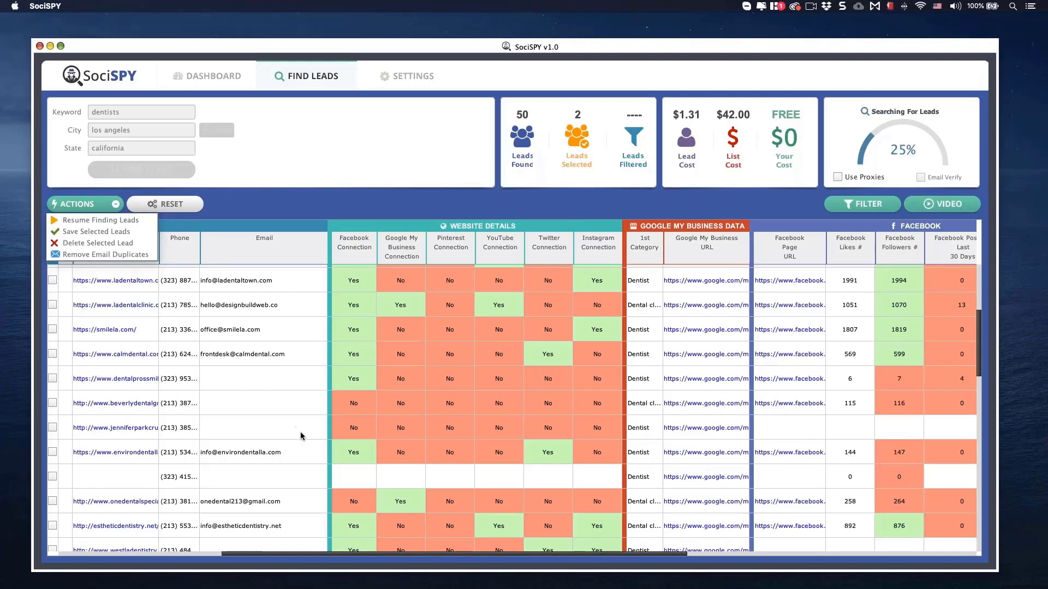
Step: Review the list cost and go through the dentist leads' business information, website details, Google My Business and Facebook data
scroll(330, 443, "left", 10)
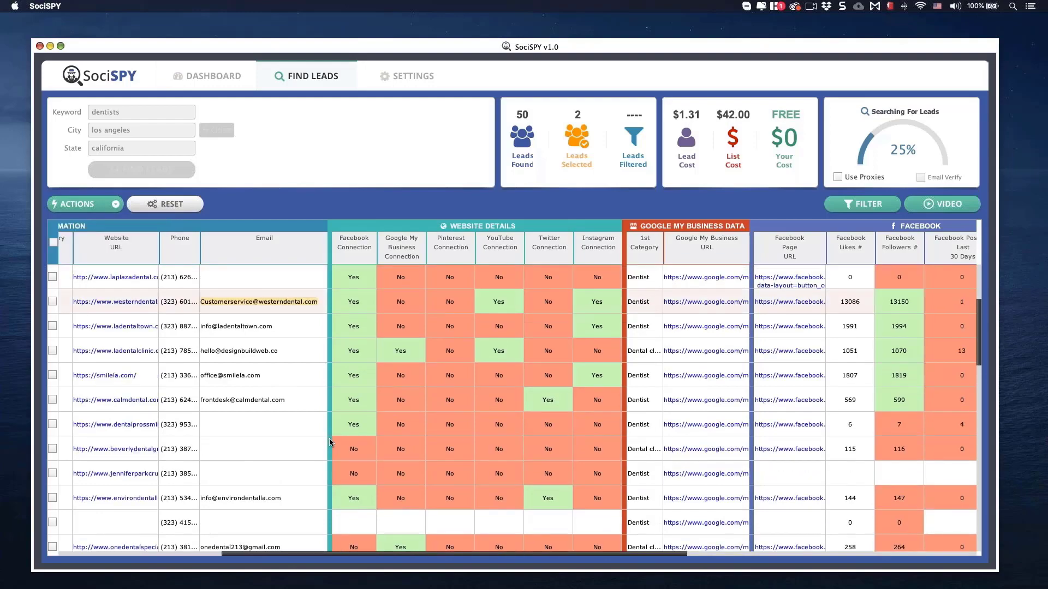
scroll(331, 442, "down", 4)
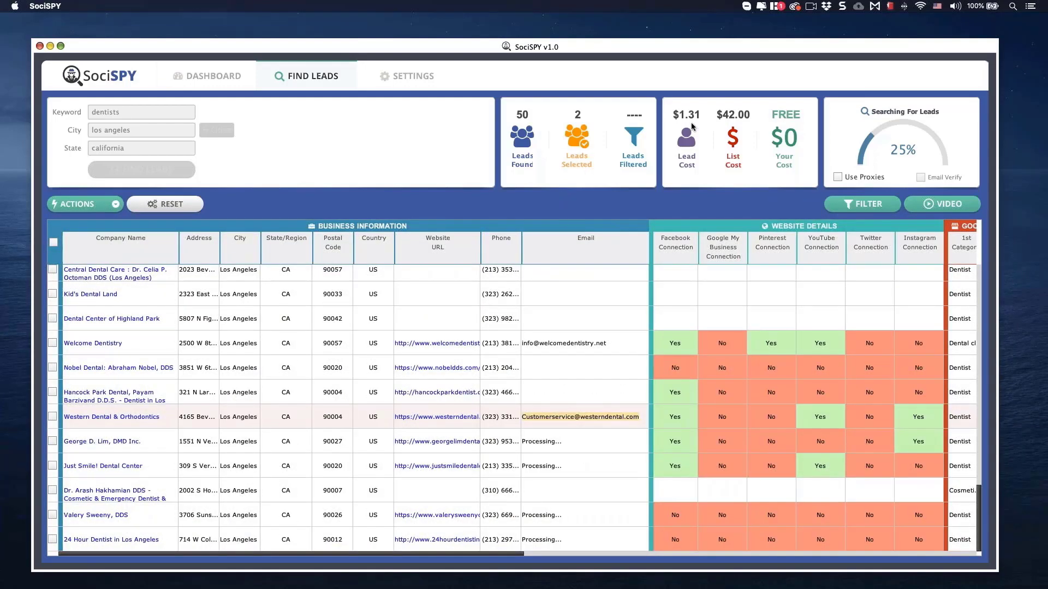
mouse_move(726, 119)
scroll(653, 387, "up", 15)
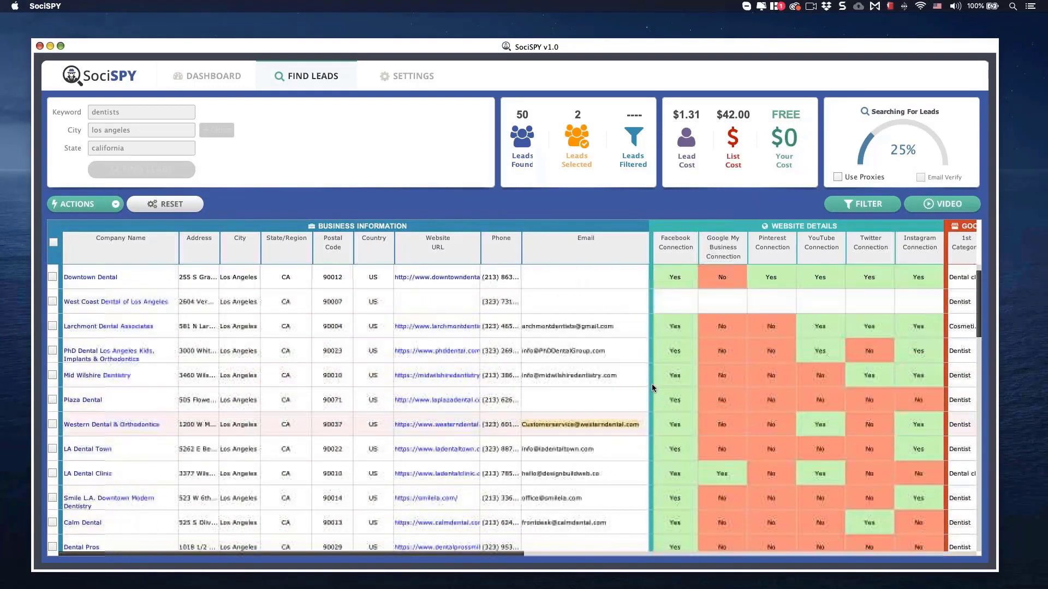
scroll(651, 384, "right", 5)
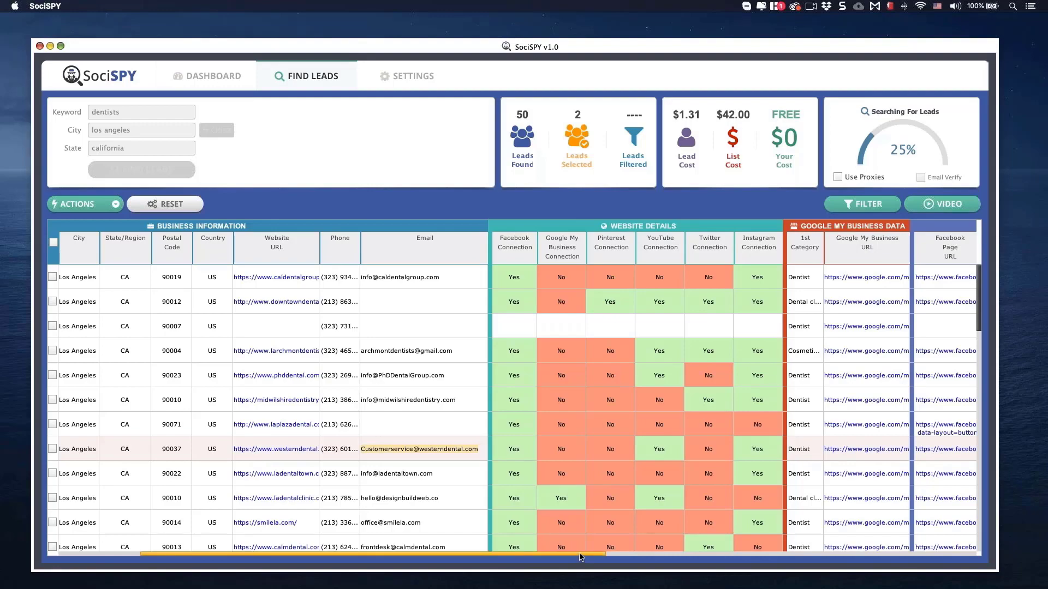
left_click_drag(579, 558, 650, 549)
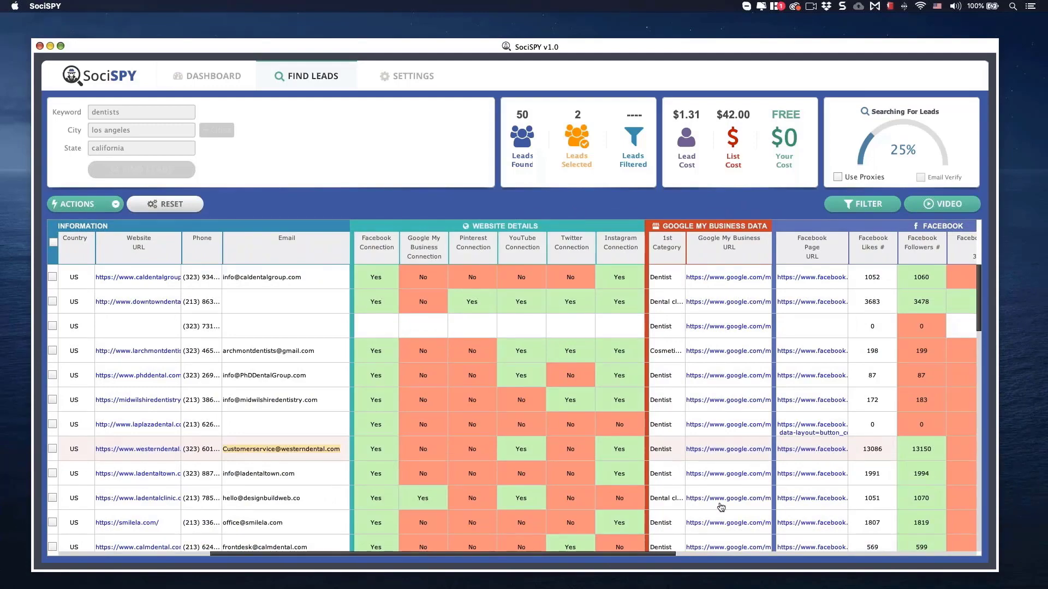
left_click_drag(662, 558, 709, 552)
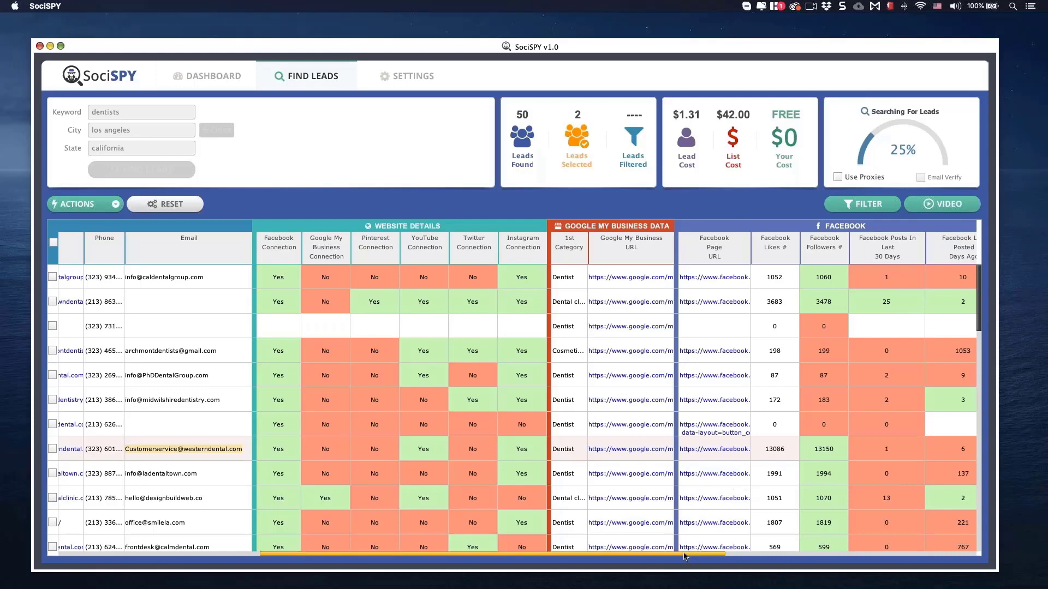
left_click_drag(686, 557, 662, 539)
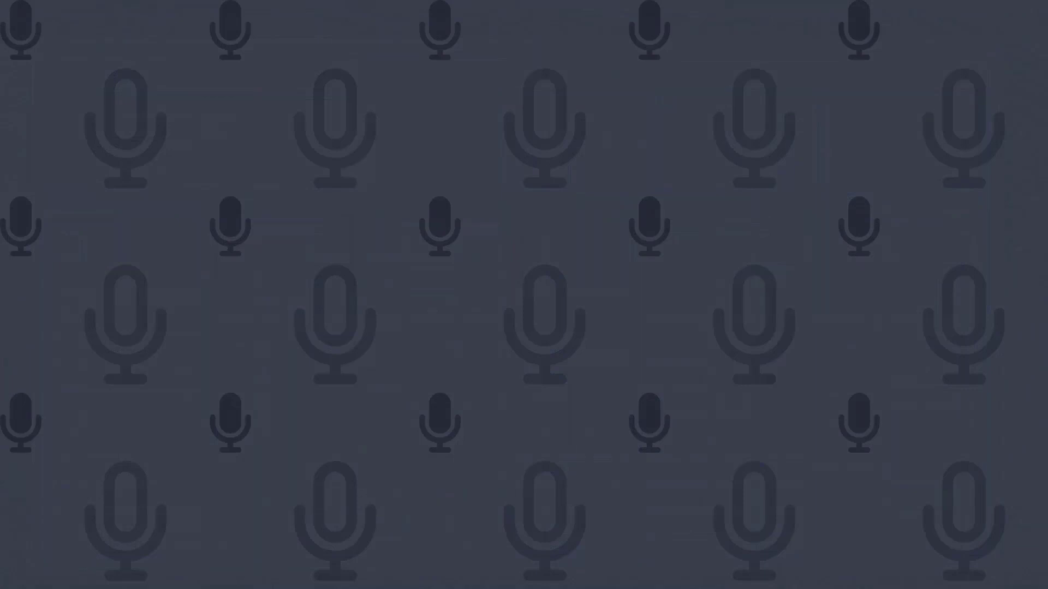
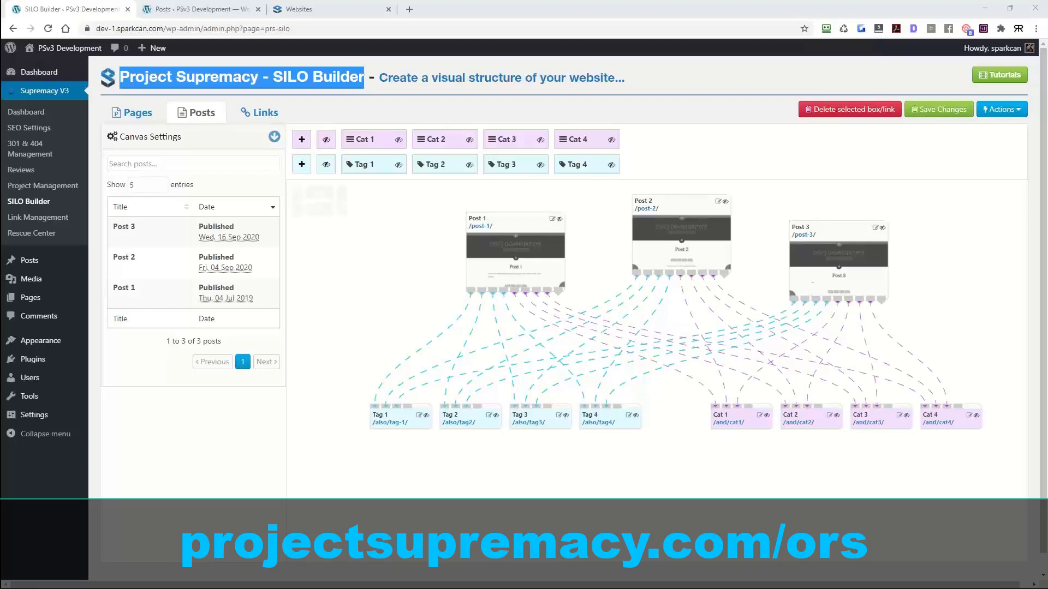
Step: Switch to SILO Builder's pages view in Project Supremacy and reposition the canvas to show the page hierarchy
left_click(137, 112)
scroll(441, 274, "up", 1)
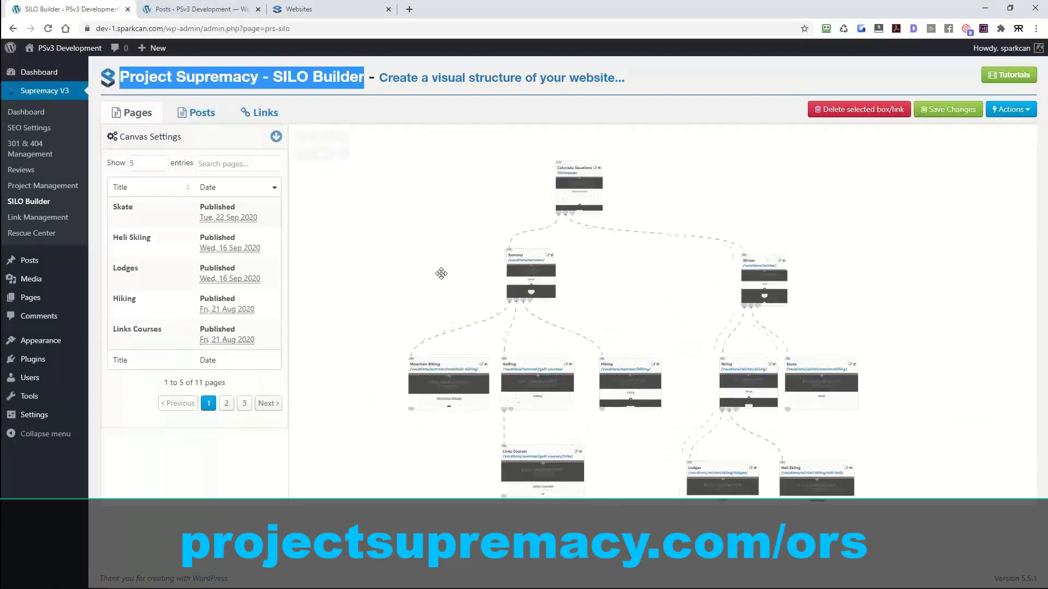
left_click_drag(441, 273, 421, 254)
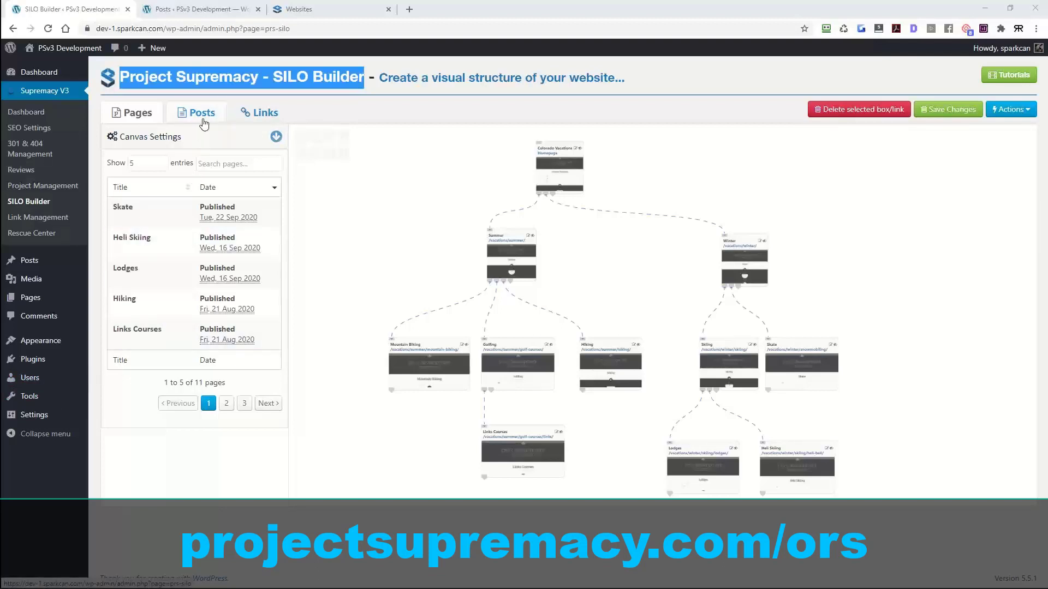
Step: Show the posts view and toggle all category lines, and likewise all tag lines, off and back on
left_click(203, 117)
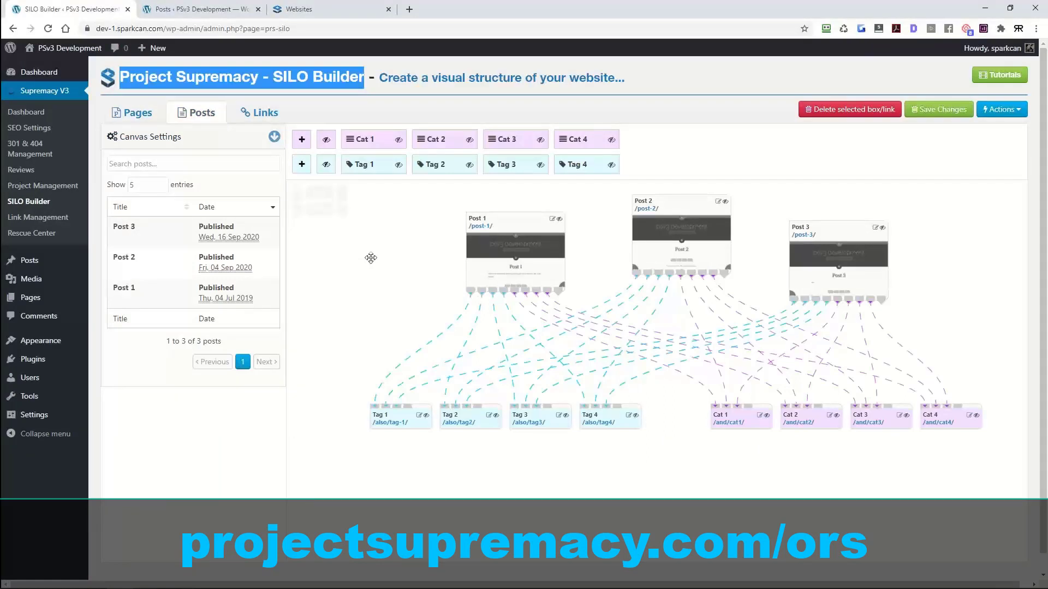
left_click(326, 140)
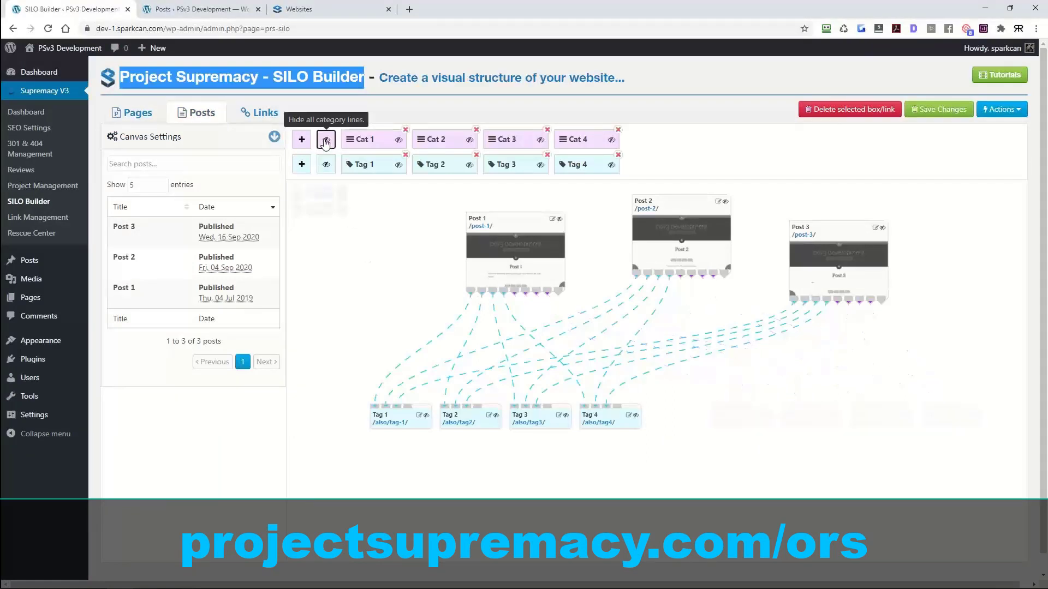
left_click(326, 141)
left_click(327, 165)
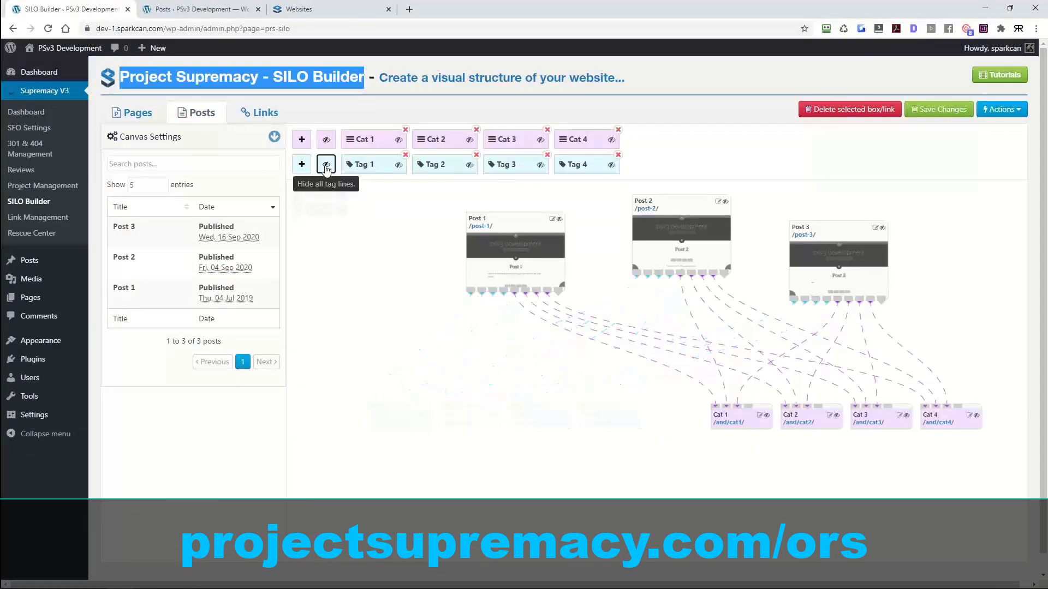
left_click(326, 166)
Step: Create a new post category named New Category
left_click(306, 143)
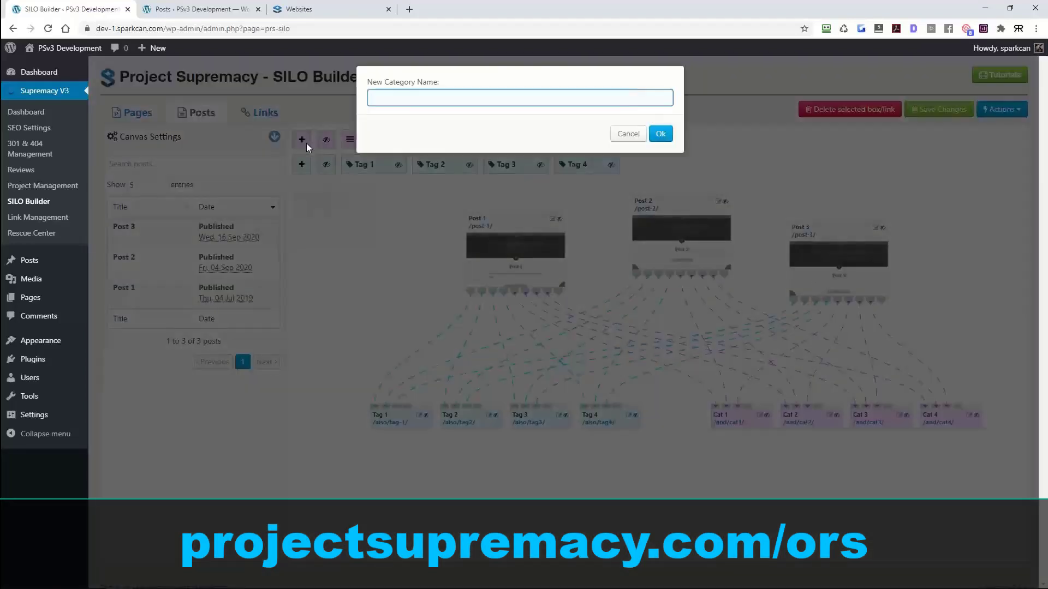
type("New ca")
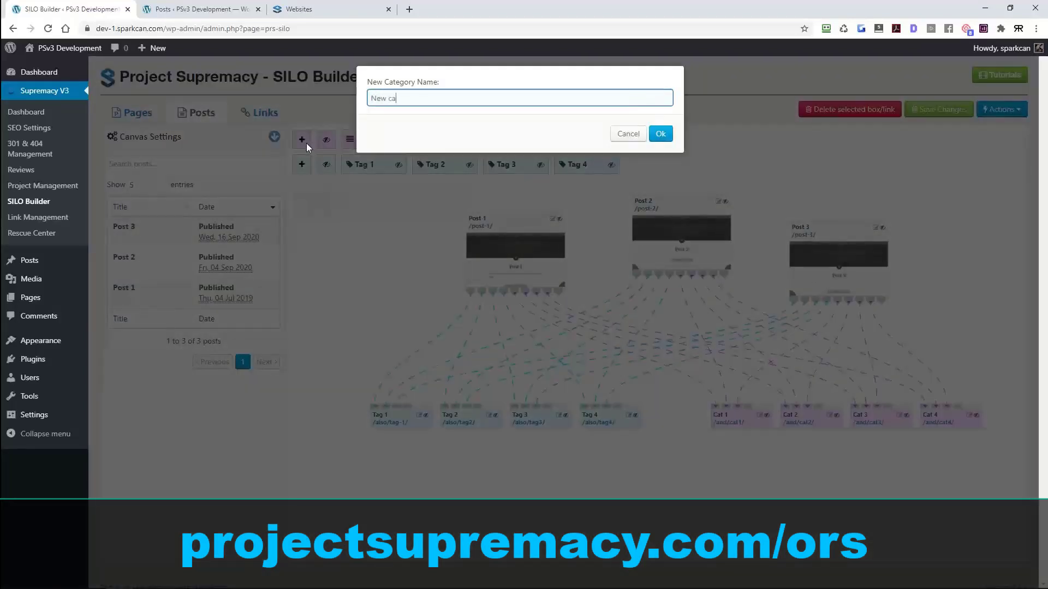
type("te")
key("BackSpace")
key("BackSpace")
key("BackSpace")
key("BackSpace")
type("Category")
left_click(661, 134)
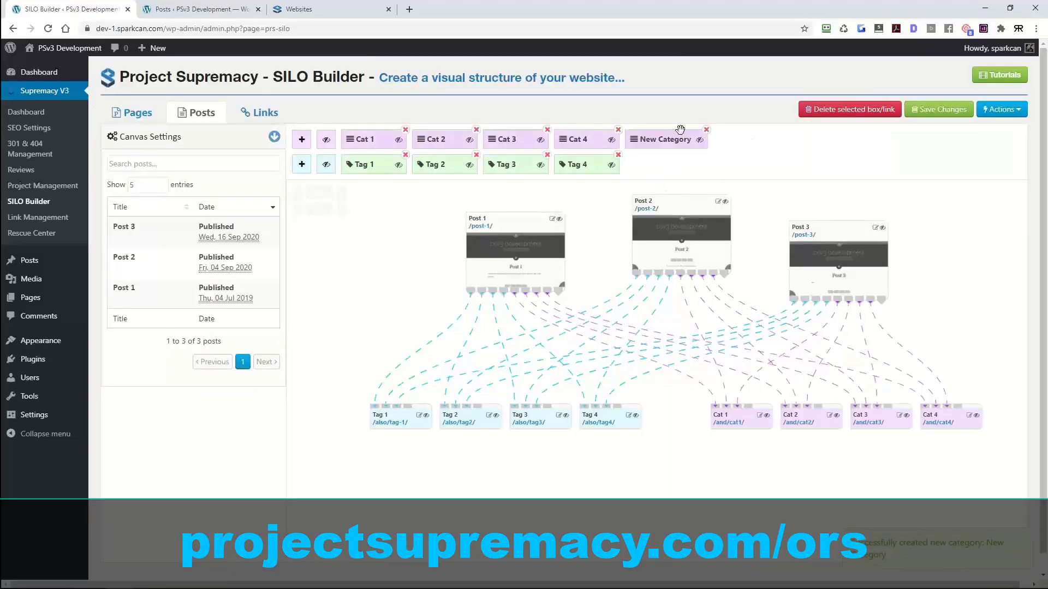
Step: Create a new post tag named New Tag
left_click(309, 172)
type("New Tag")
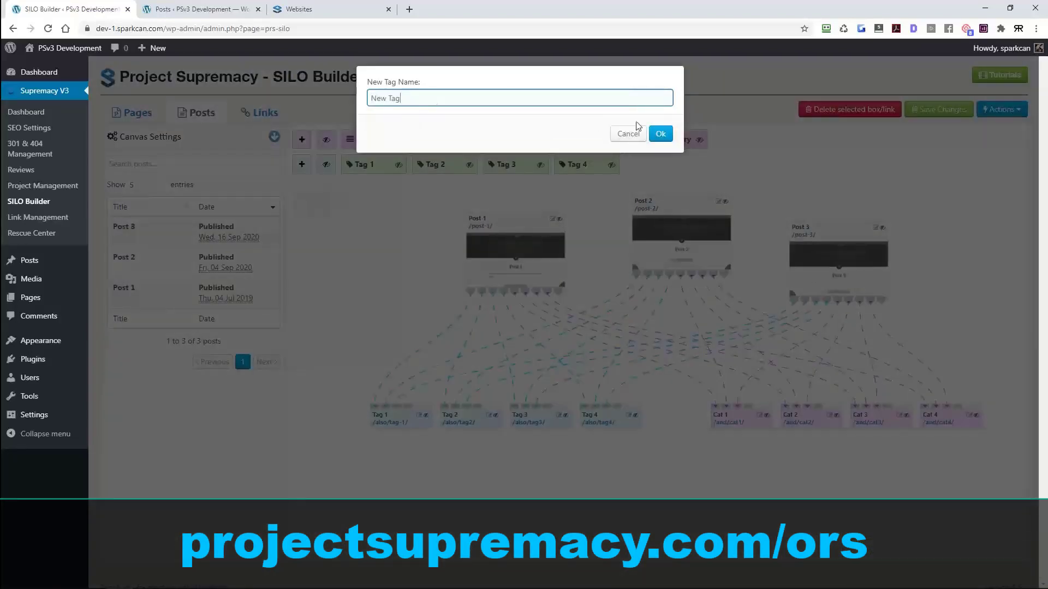
left_click(661, 134)
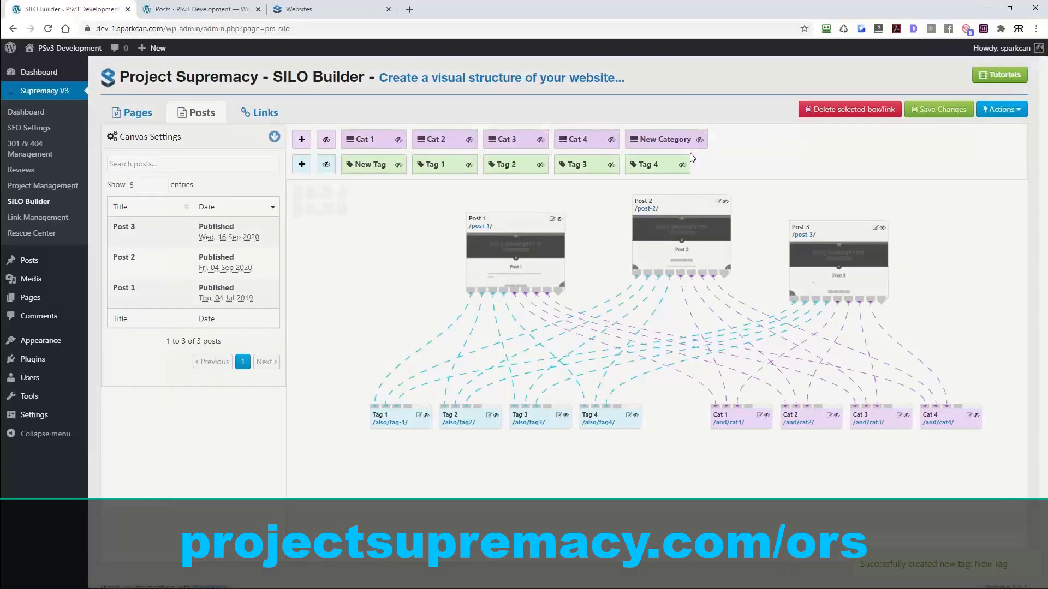
Step: Remove the tag Tag 4 and the category New Category from the posts view, confirming both removals
left_click(689, 155)
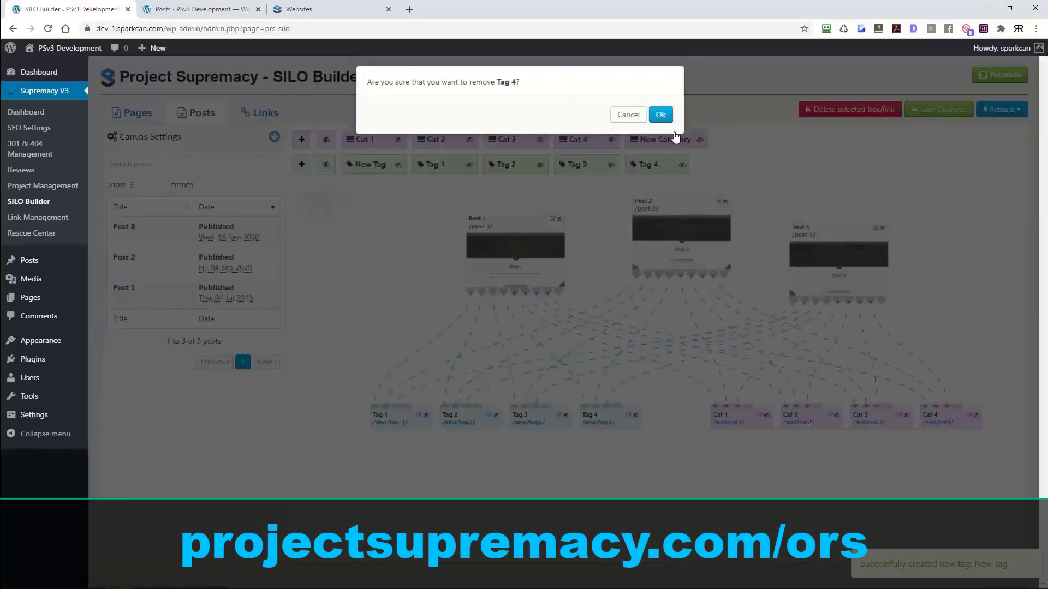
left_click(664, 113)
left_click(707, 131)
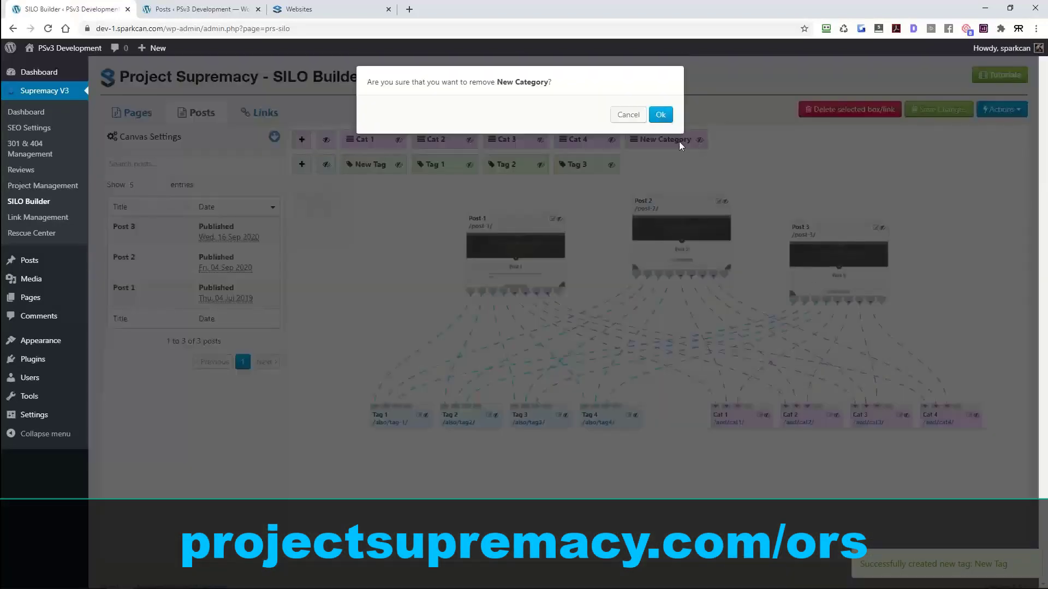
left_click(662, 113)
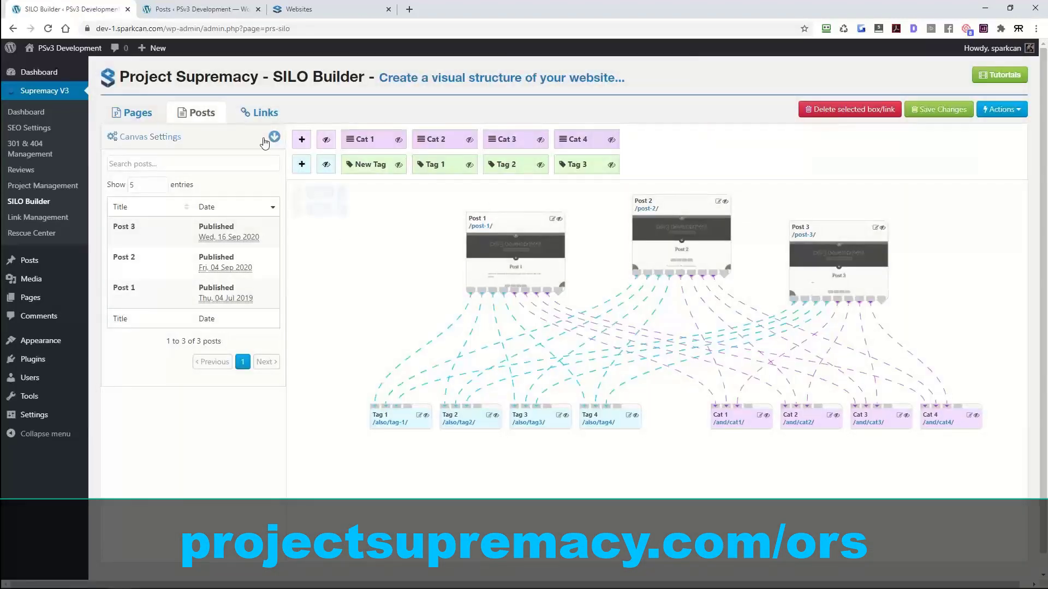
Step: Show the links view and spread the Summer, Golfing and Links Courses boxes out beneath the Colorado Vacations homepage box
left_click(261, 113)
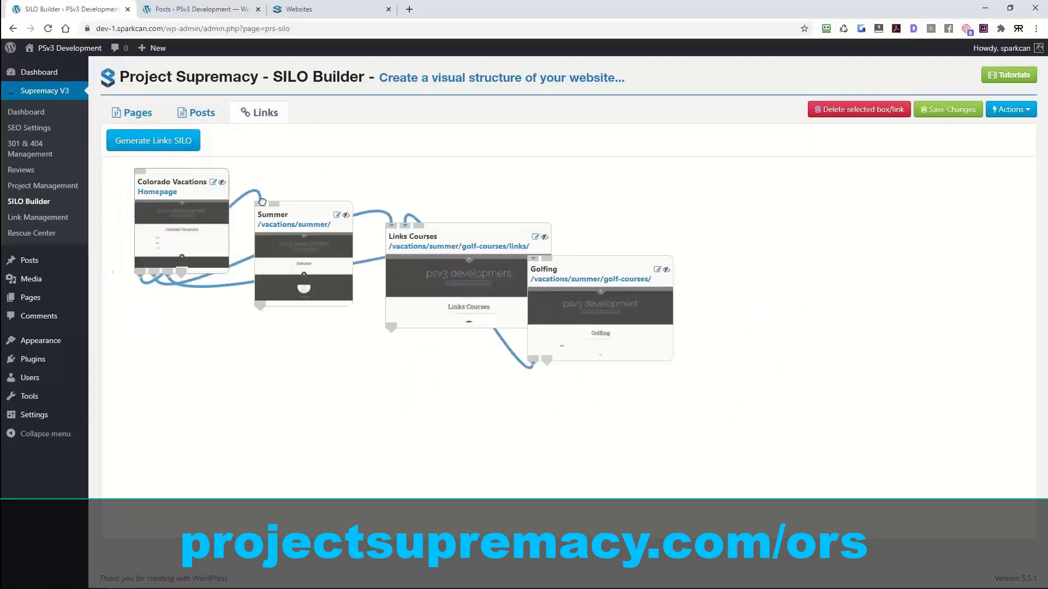
left_click_drag(335, 252, 313, 371)
left_click_drag(446, 266, 402, 451)
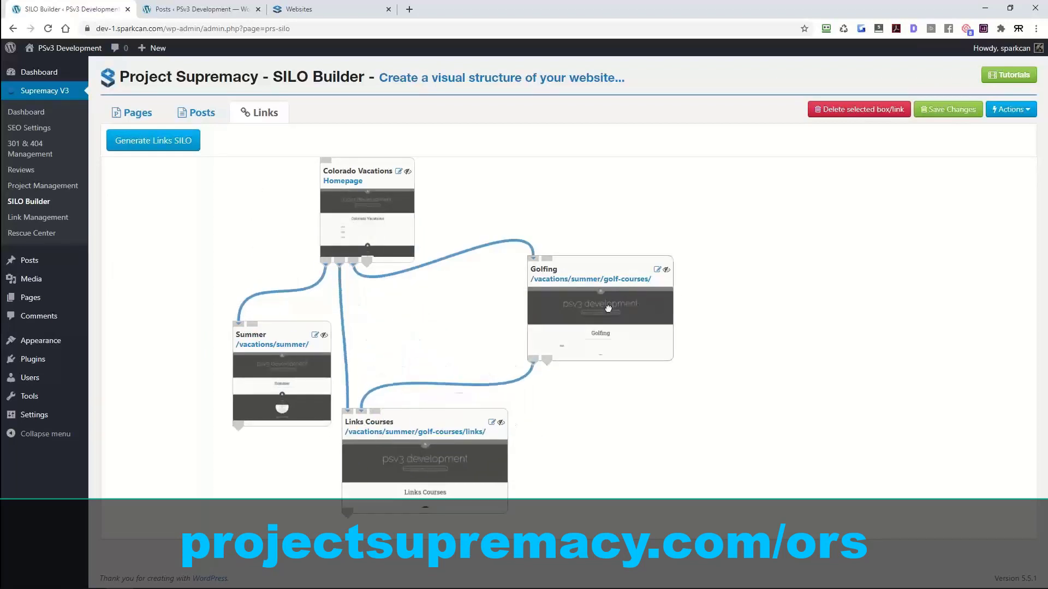
left_click_drag(671, 312, 605, 334)
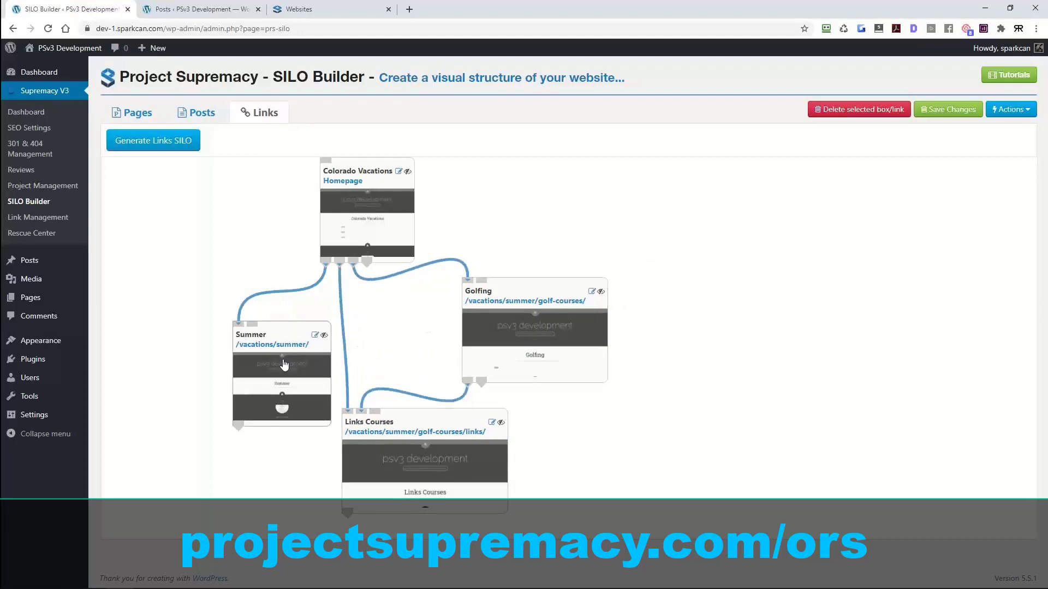
left_click_drag(292, 336, 219, 361)
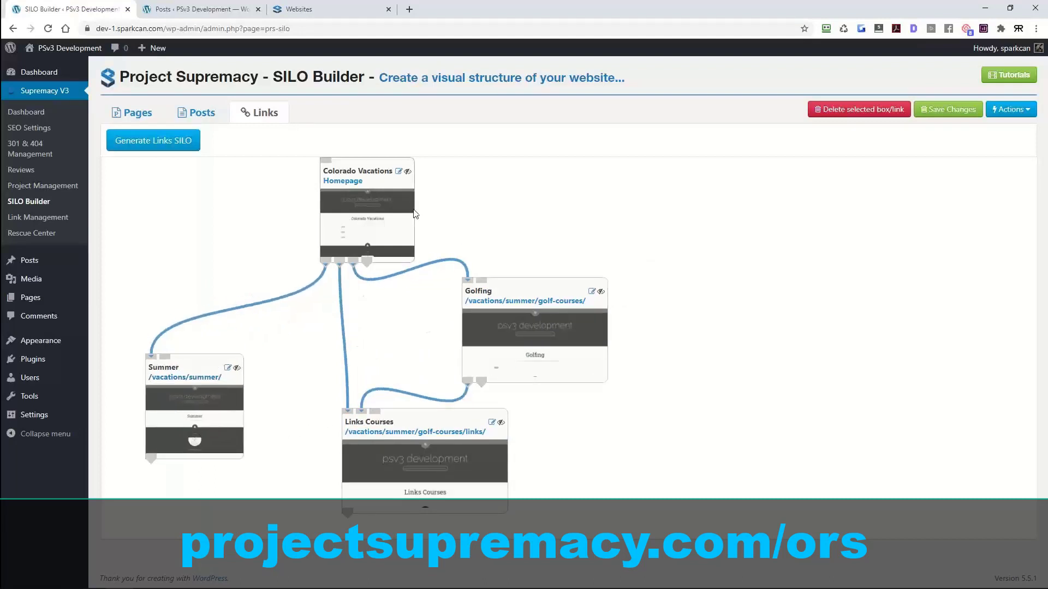
left_click_drag(459, 409, 524, 463)
left_click_drag(542, 313, 498, 334)
Step: Open the Colorado Vacations homepage in a new browser tab, examine its links, and return to SILO Builder
right_click(358, 187)
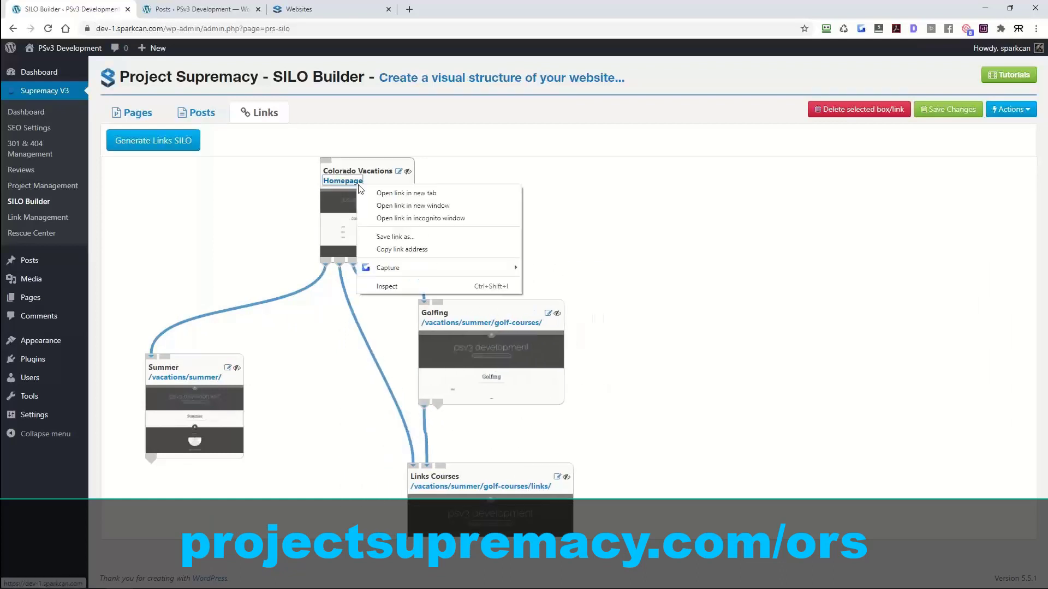
left_click(382, 192)
left_click(232, 12)
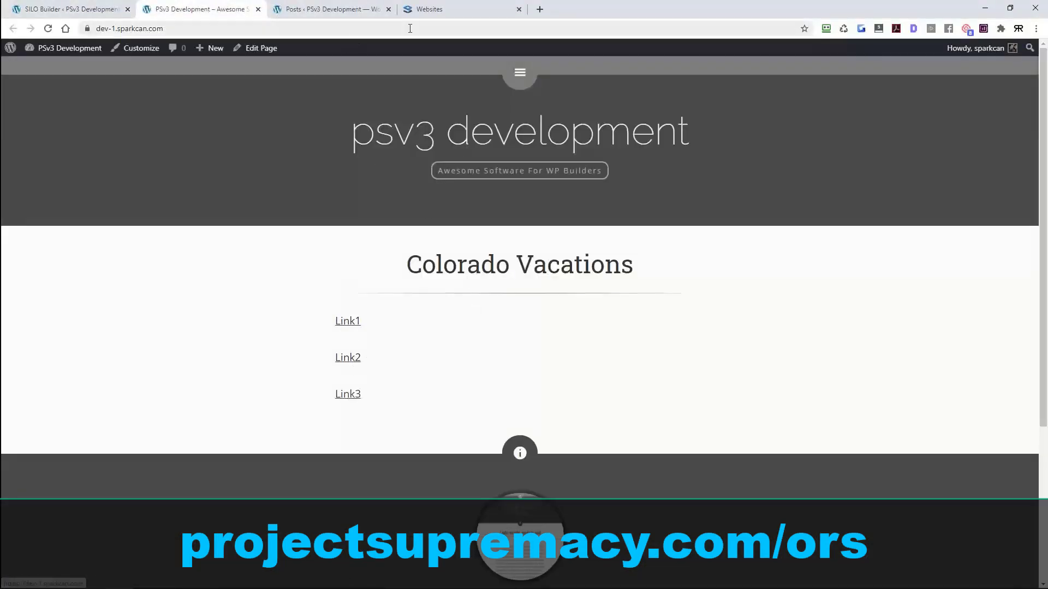
left_click(337, 15)
left_click(210, 8)
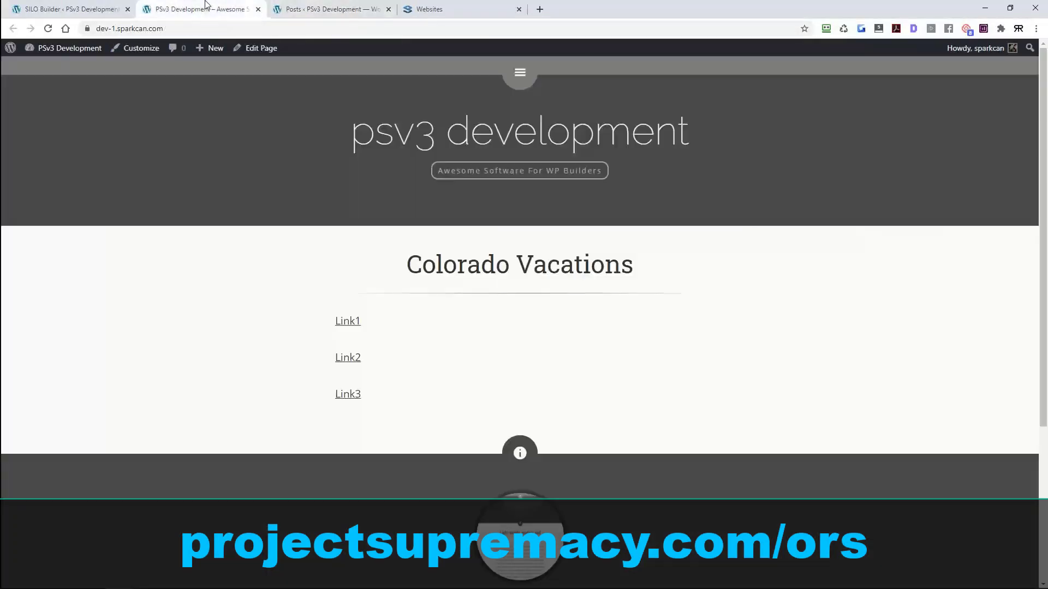
left_click(314, 17)
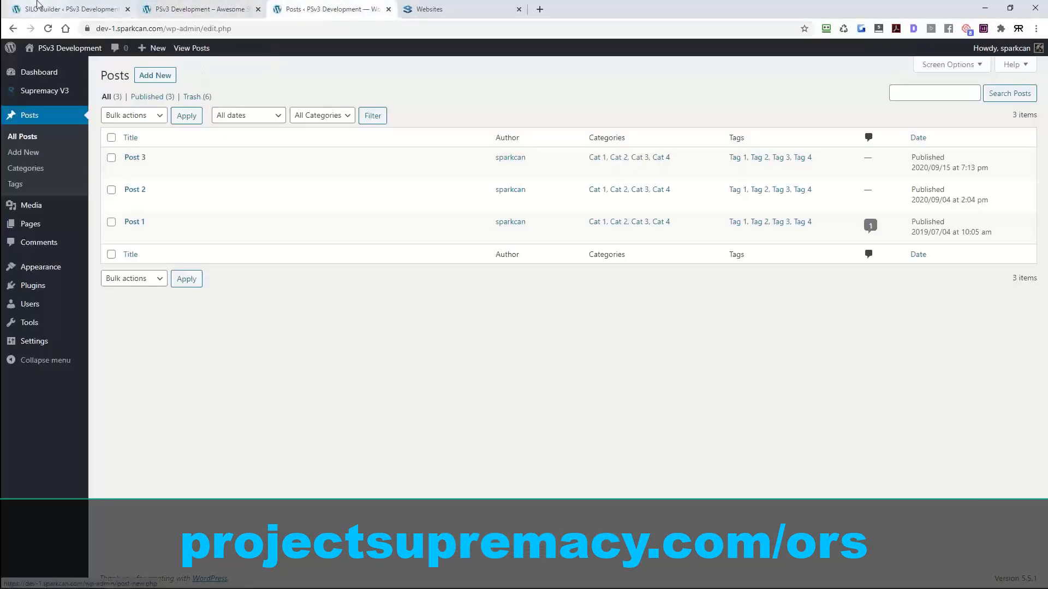
left_click(45, 9)
Step: Open the Golfing page in a new browser tab to examine its link, and return to SILO Builder's full link structure
right_click(483, 324)
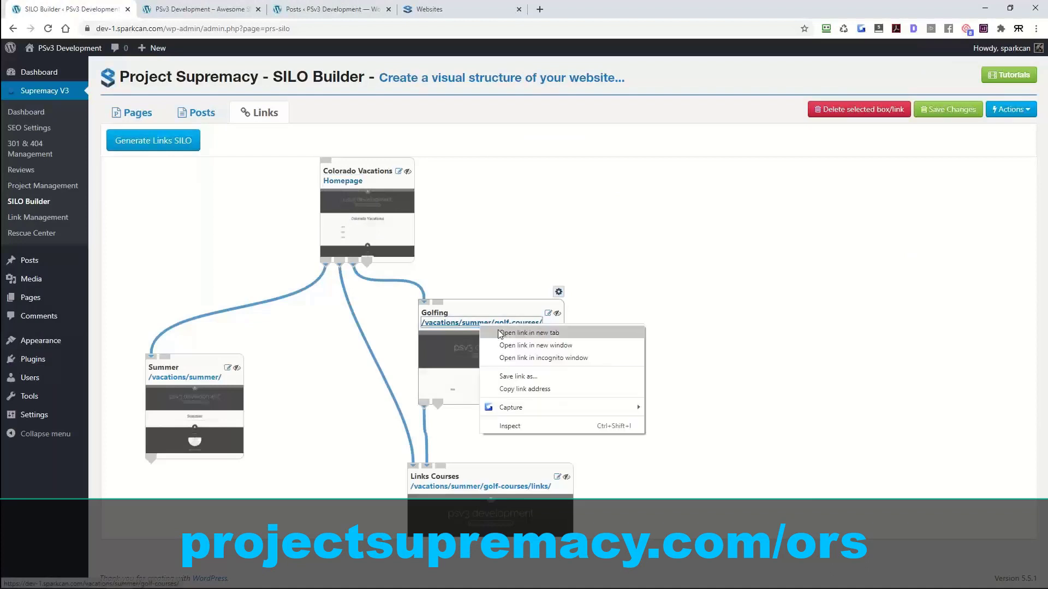
left_click(524, 334)
left_click(238, 11)
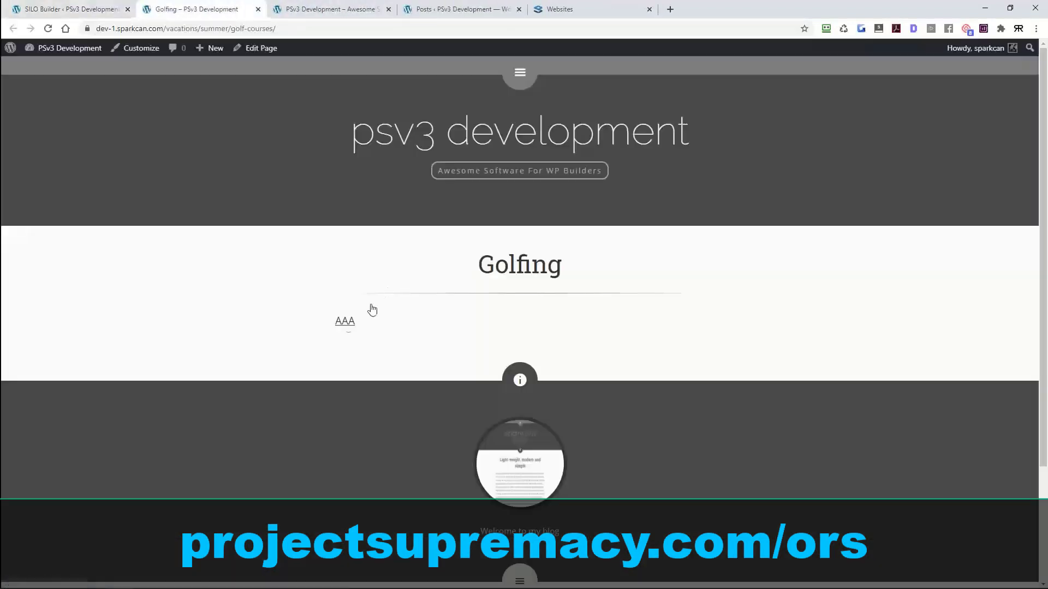
left_click(57, 4)
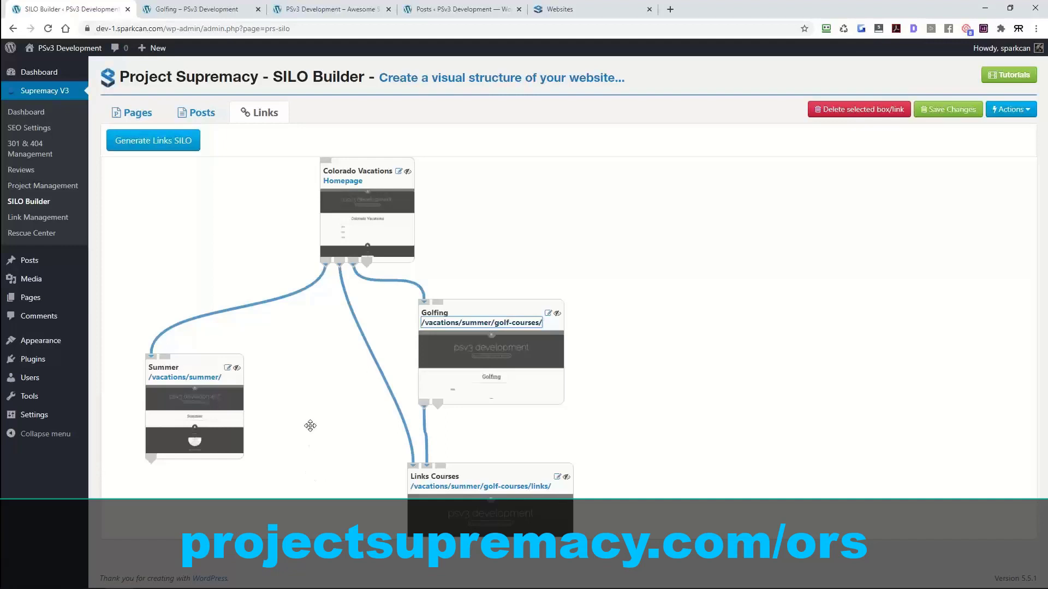
left_click_drag(321, 406, 383, 381)
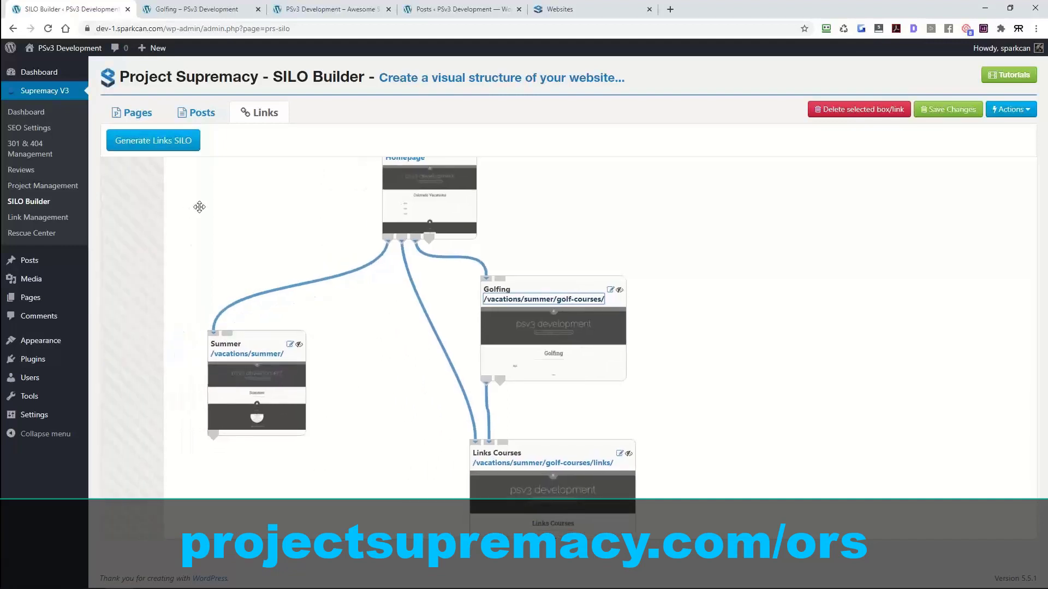
scroll(327, 349, "down", 5)
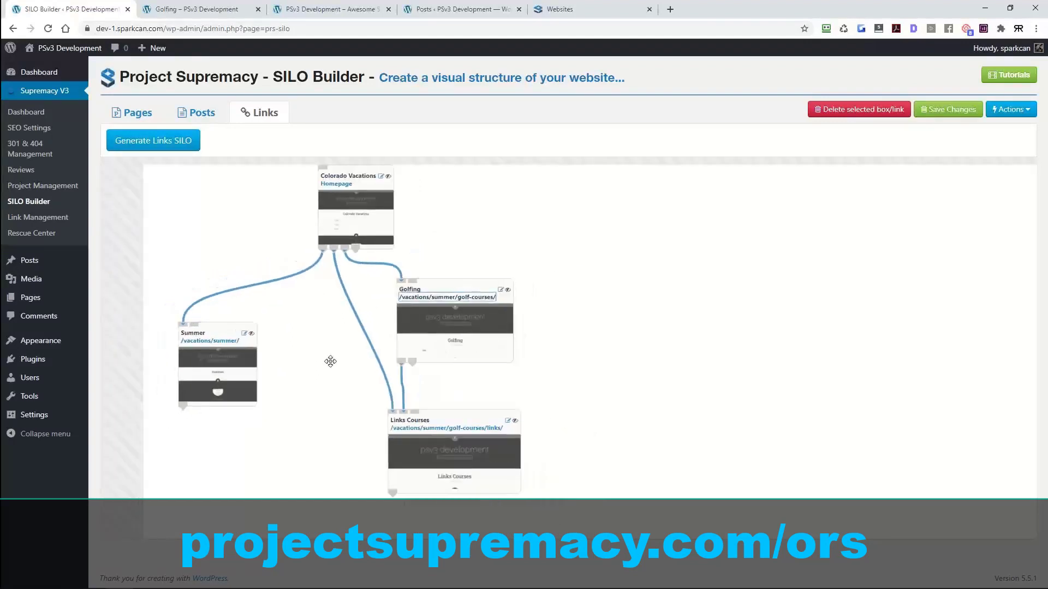
Step: Rearrange the Links canvas so Summer and Links Courses sit side by side below the homepage, with Golfing above Links Courses
left_click_drag(346, 377, 328, 364)
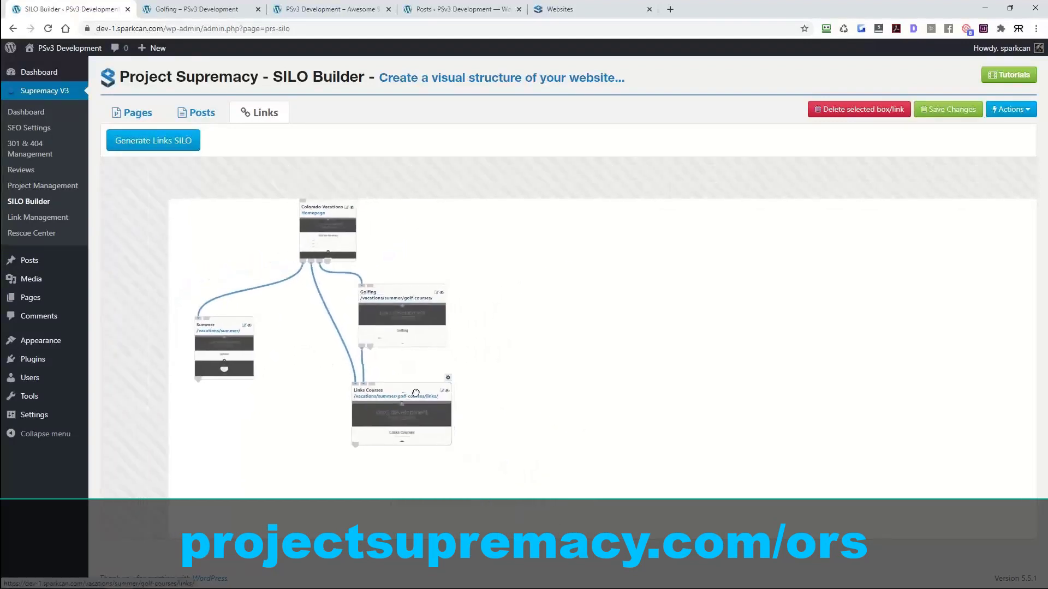
left_click_drag(402, 398, 612, 456)
left_click_drag(219, 321, 284, 434)
left_click_drag(433, 301, 596, 310)
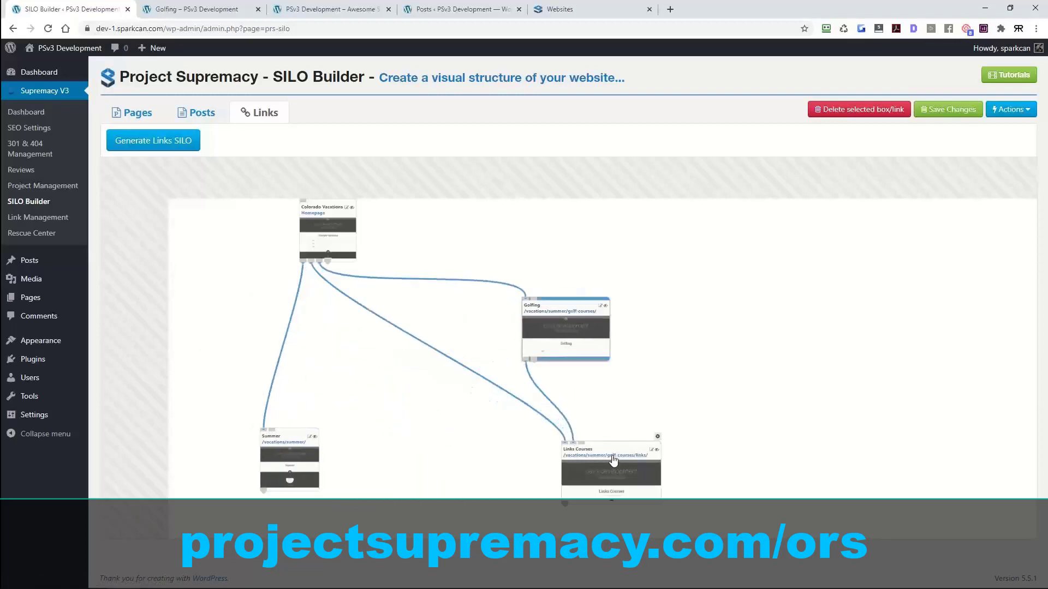
left_click_drag(615, 449, 419, 436)
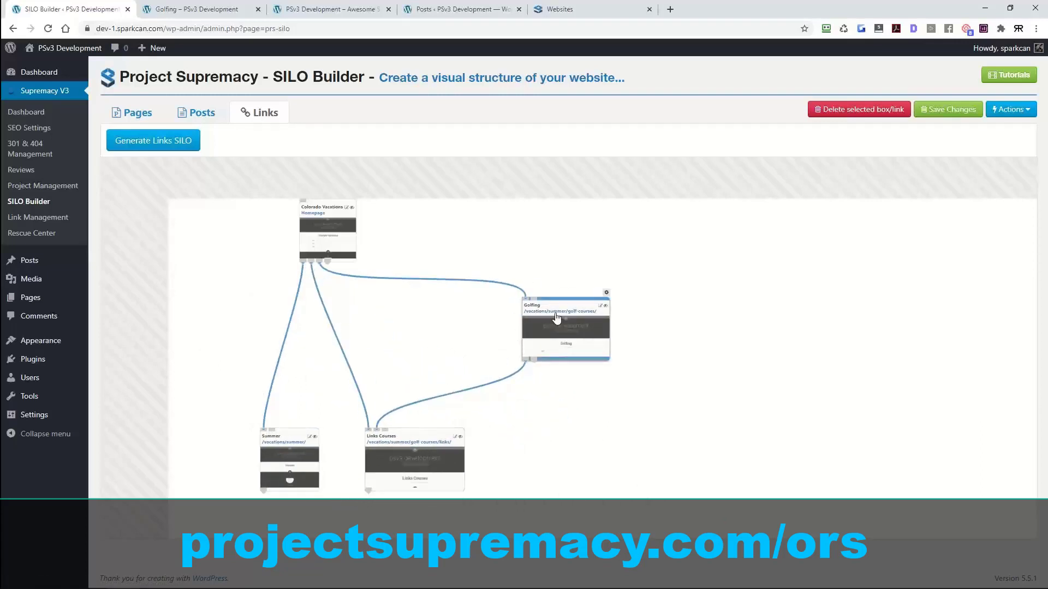
left_click_drag(560, 305, 435, 305)
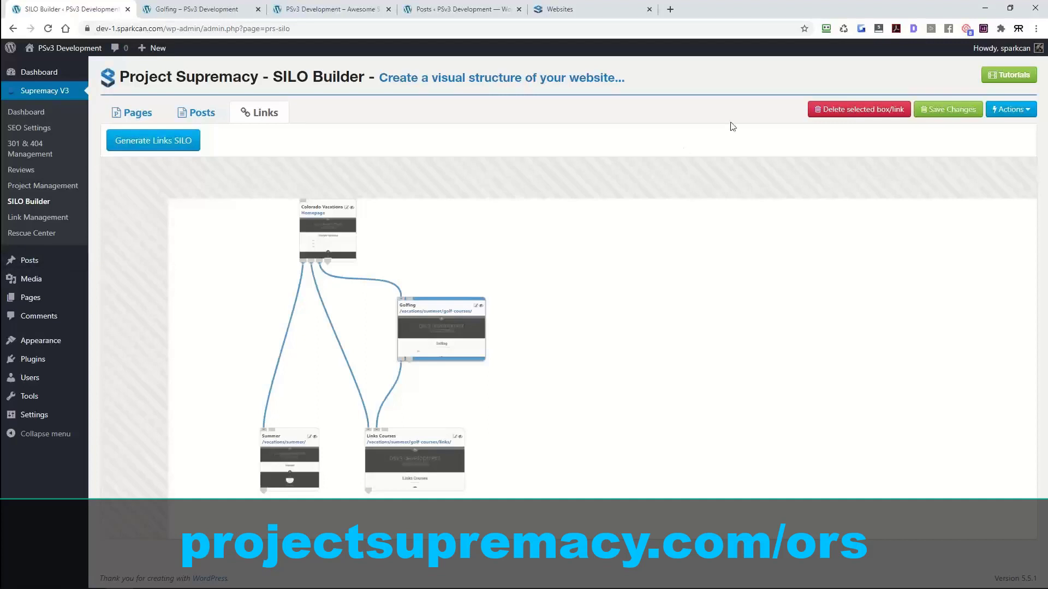
Step: Open bubbl.us in a new browser tab and view the SILO STRUCTURE mind map
left_click(670, 9)
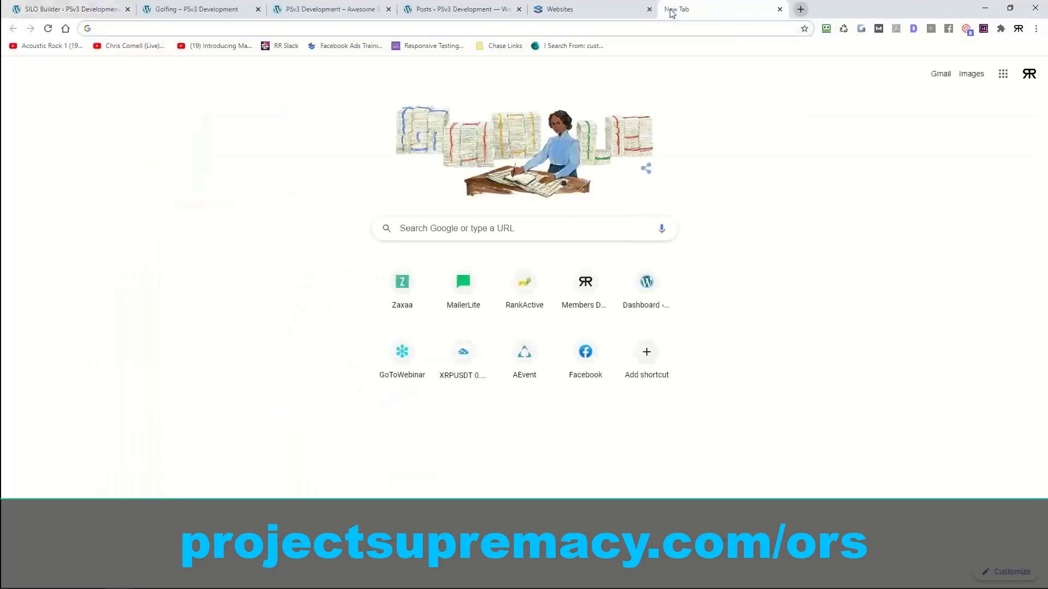
type("bubbl.")
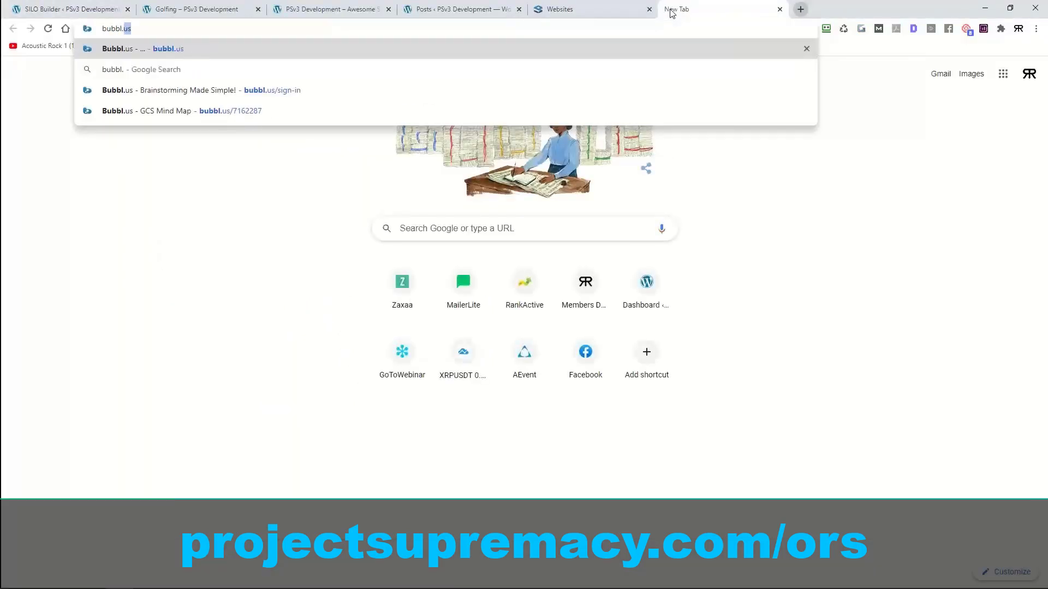
key("Return")
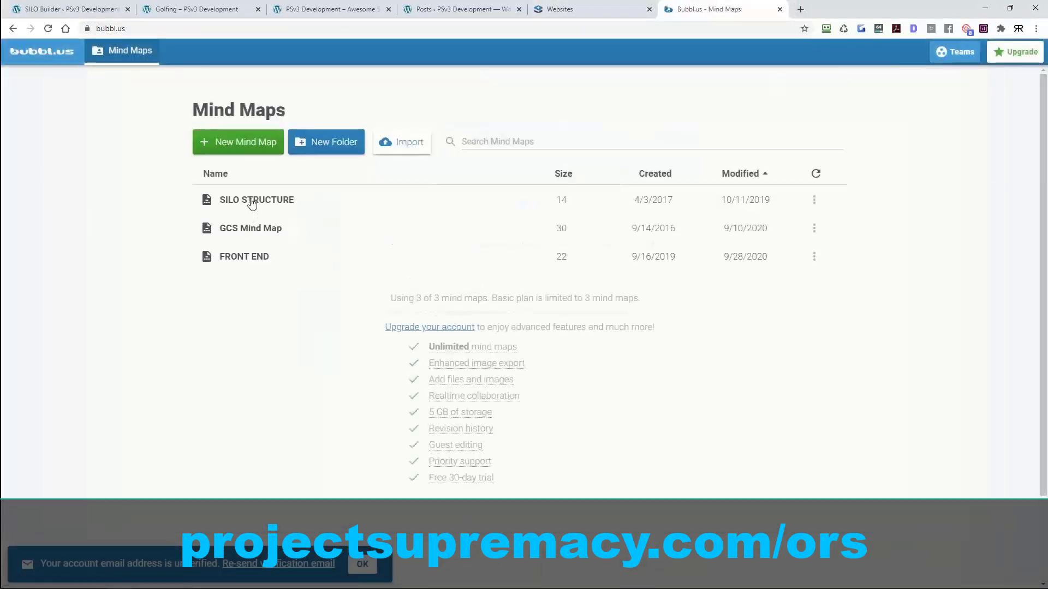
left_click(250, 203)
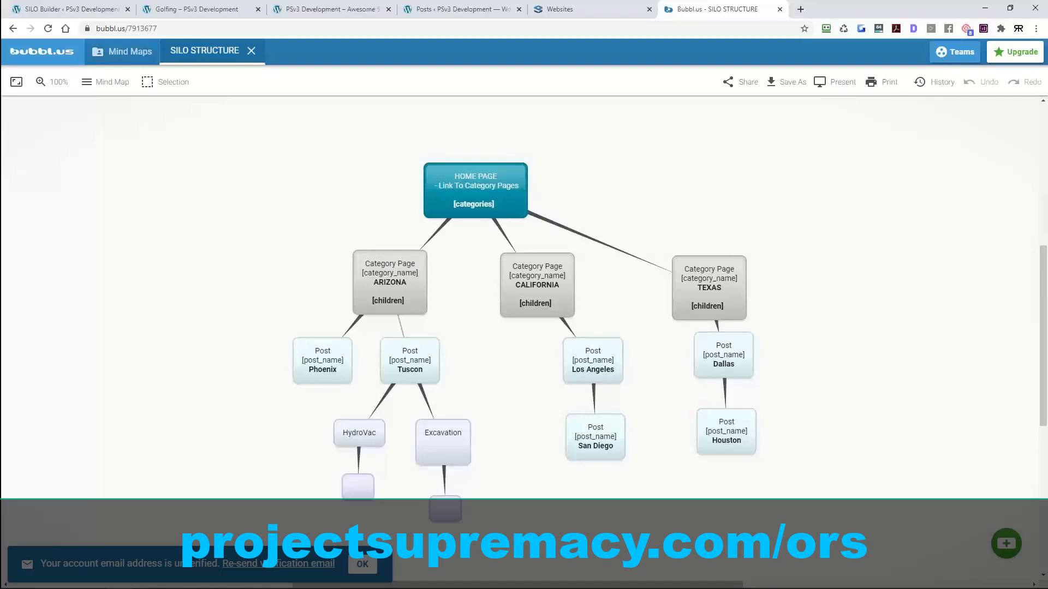
Step: Back in the SILO Builder links, move the homepage above Summer, Golfing and Links Courses, with Links Courses lowest beneath Golfing
left_click(93, 9)
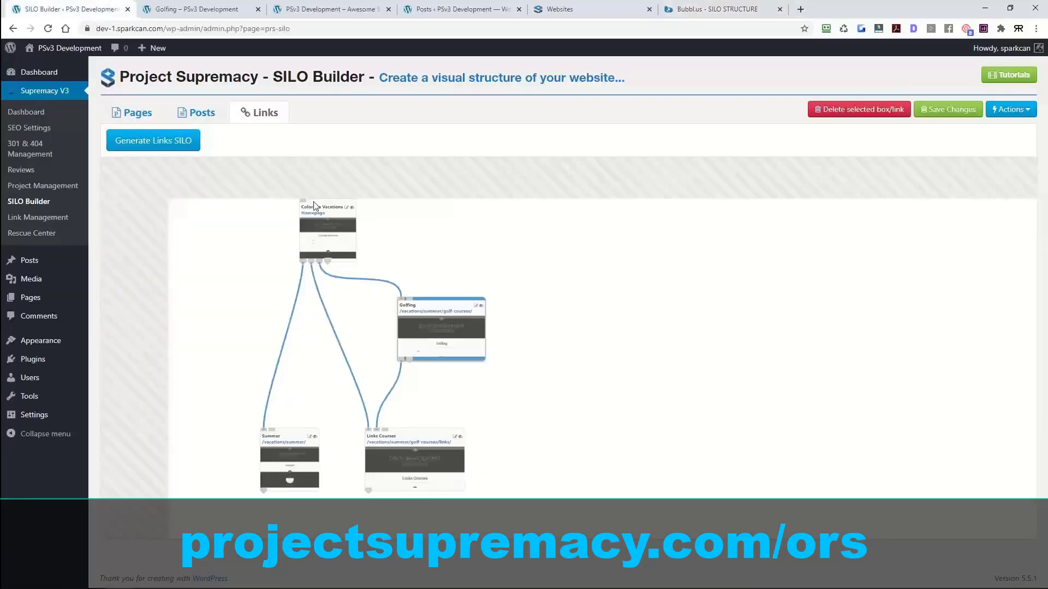
left_click_drag(332, 211, 560, 285)
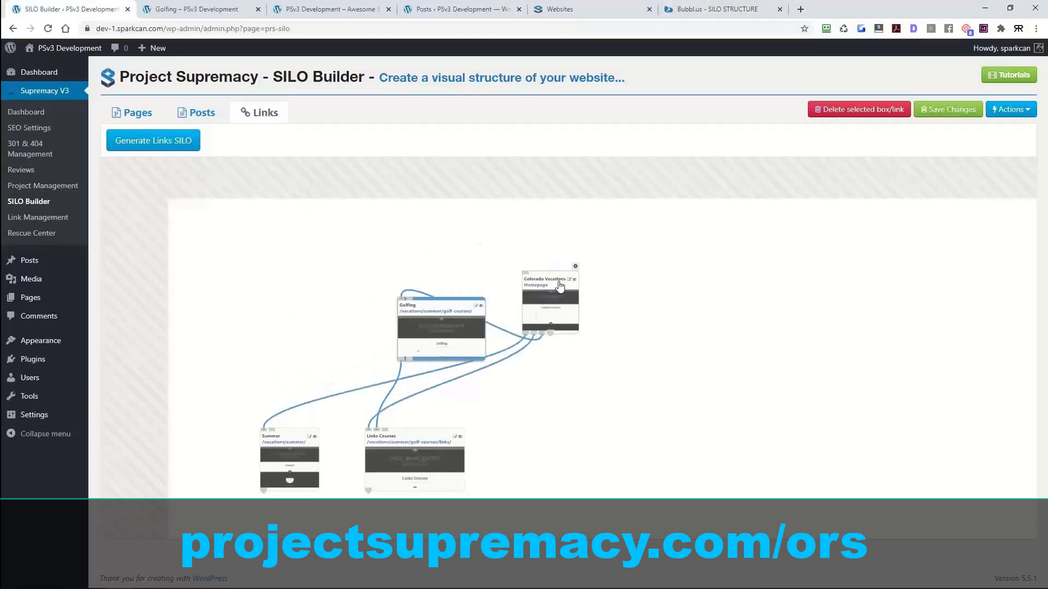
left_click_drag(442, 308, 644, 387)
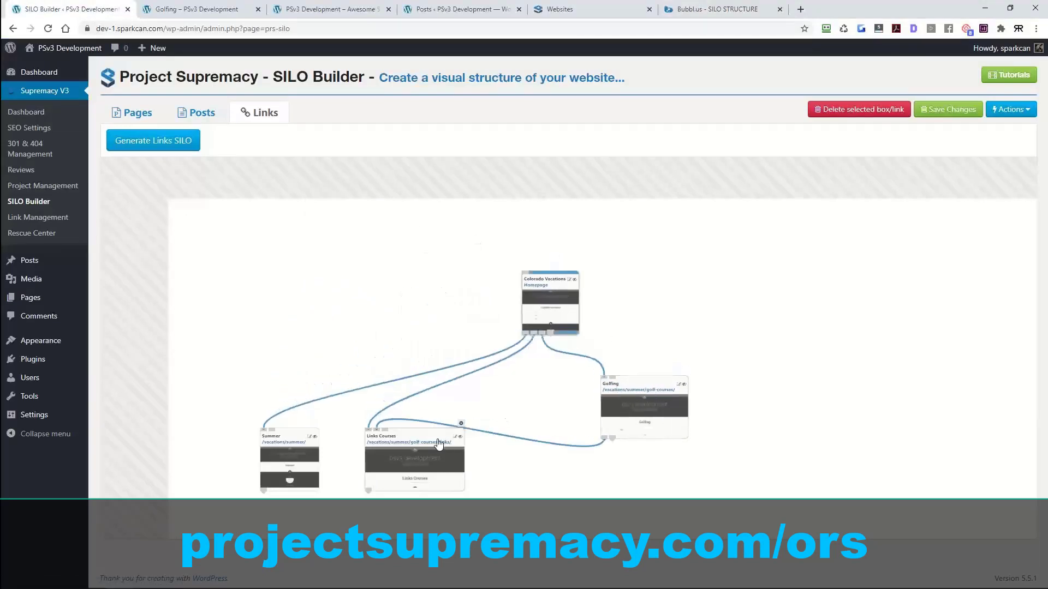
left_click_drag(438, 444, 616, 490)
left_click_drag(301, 443, 472, 431)
left_click_drag(404, 362, 260, 253)
Step: View the site's Pages silo structure, followed by its Posts silo
left_click(137, 112)
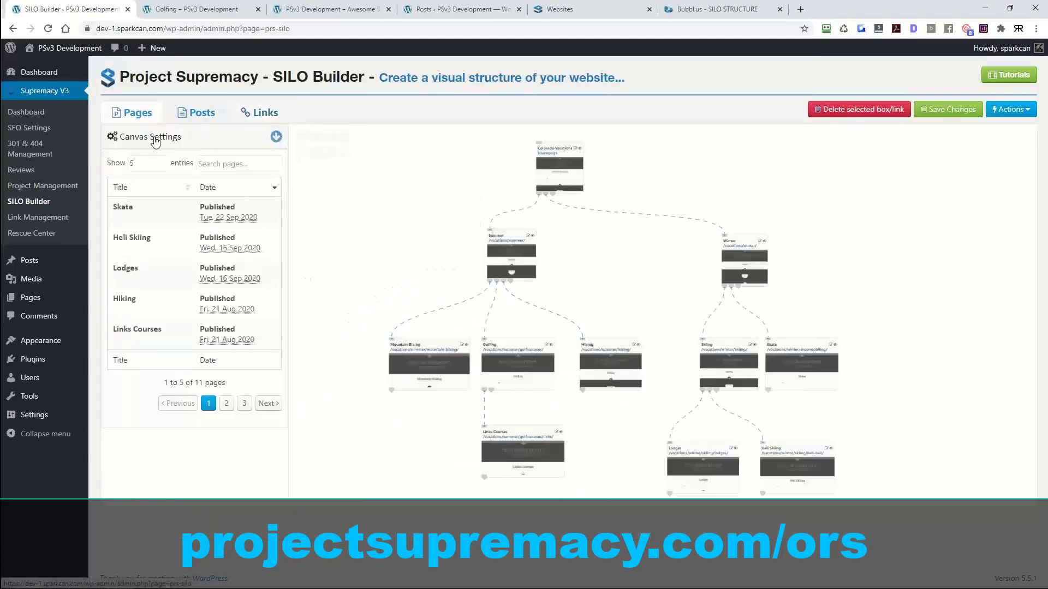
left_click_drag(426, 257, 408, 255)
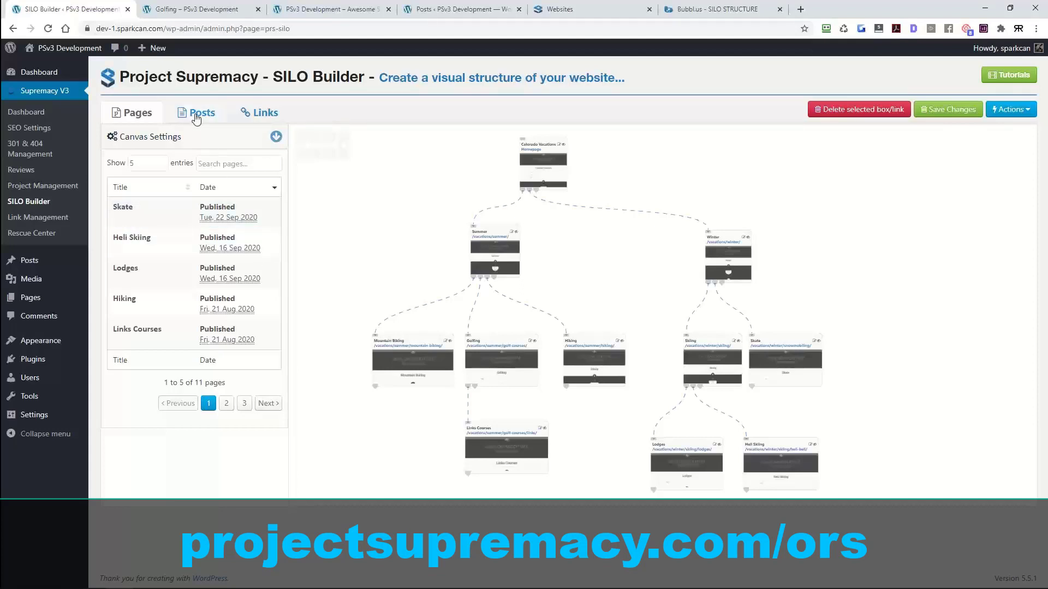
left_click(199, 114)
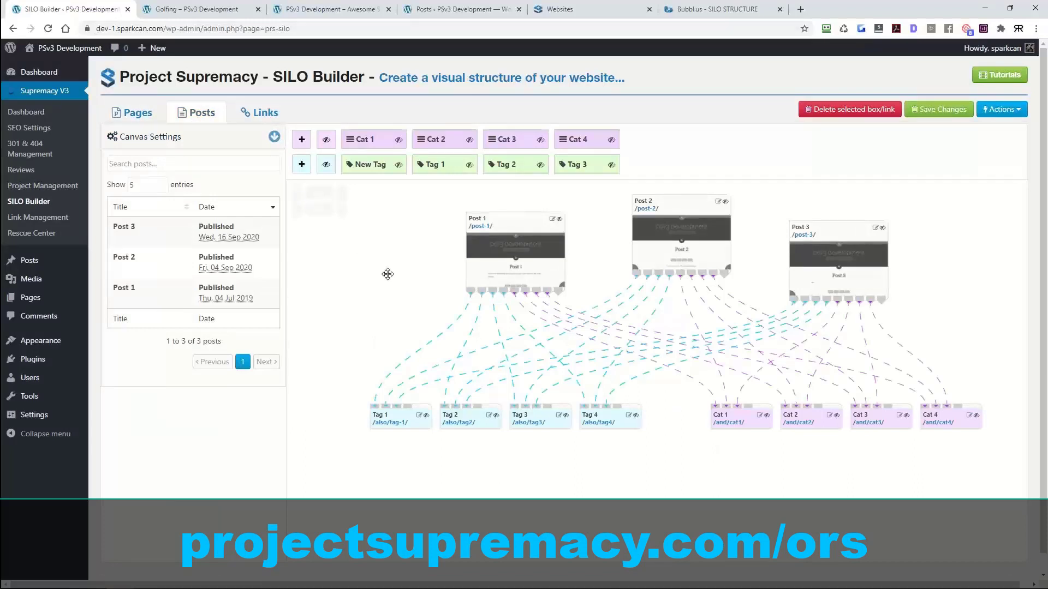
Step: Toggle the visibility of all category lines and of the Cat 1 lines in the Posts silo, leaving them shown
left_click(326, 141)
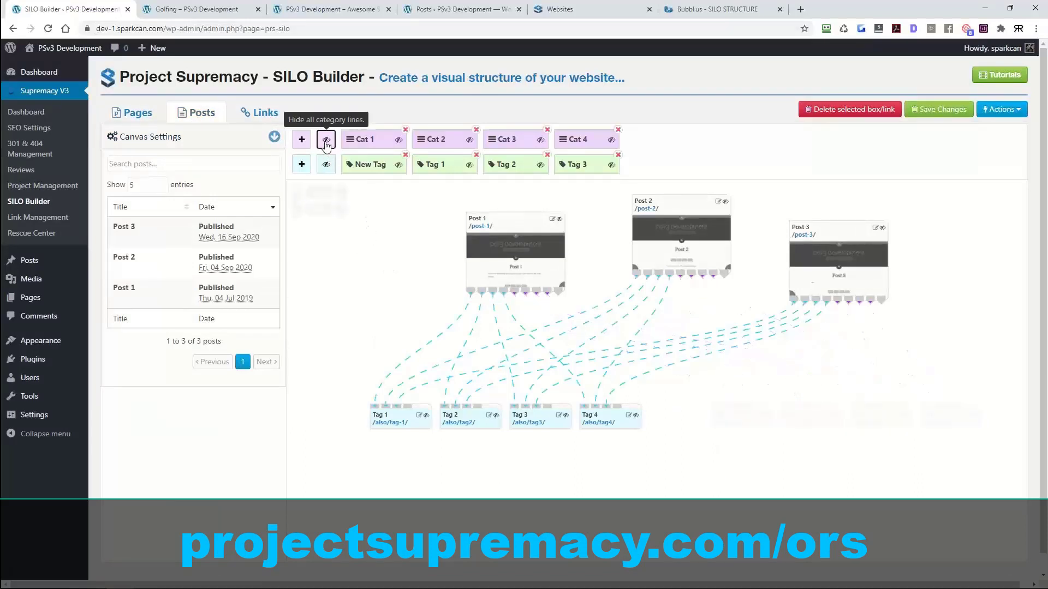
left_click(327, 164)
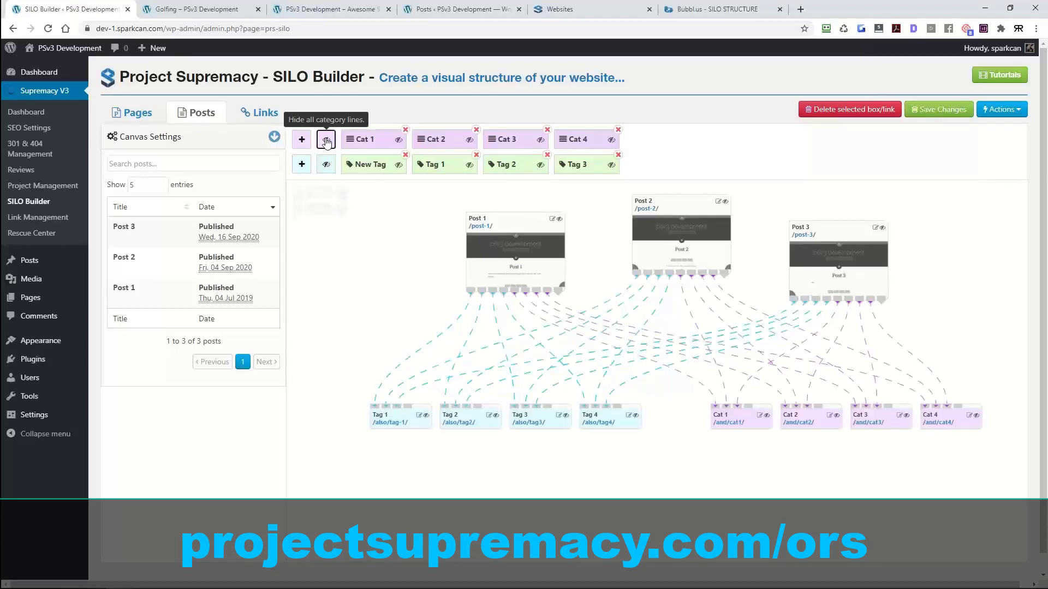
left_click(326, 140)
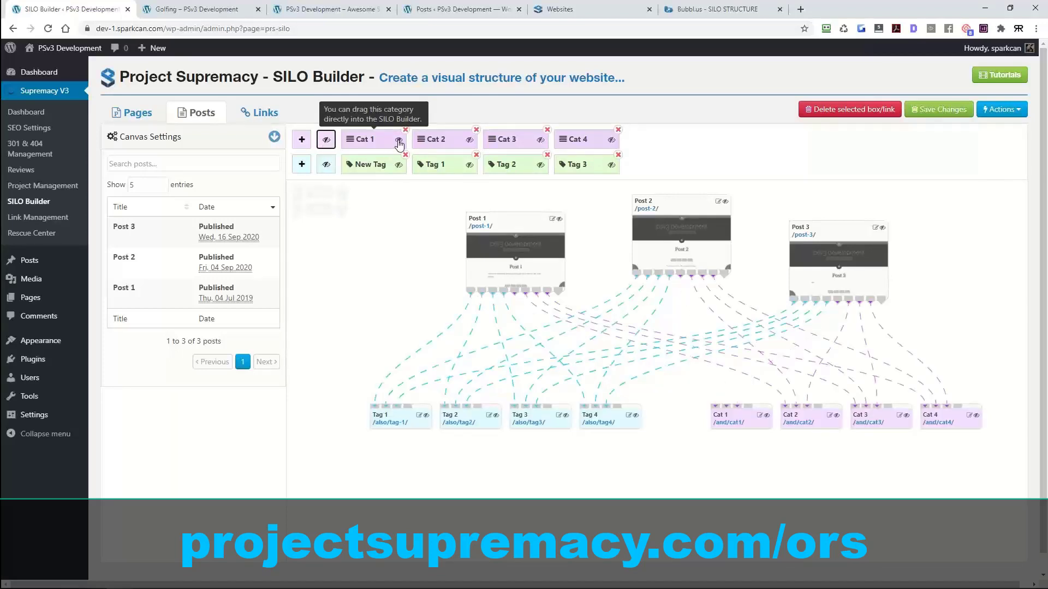
left_click(560, 220)
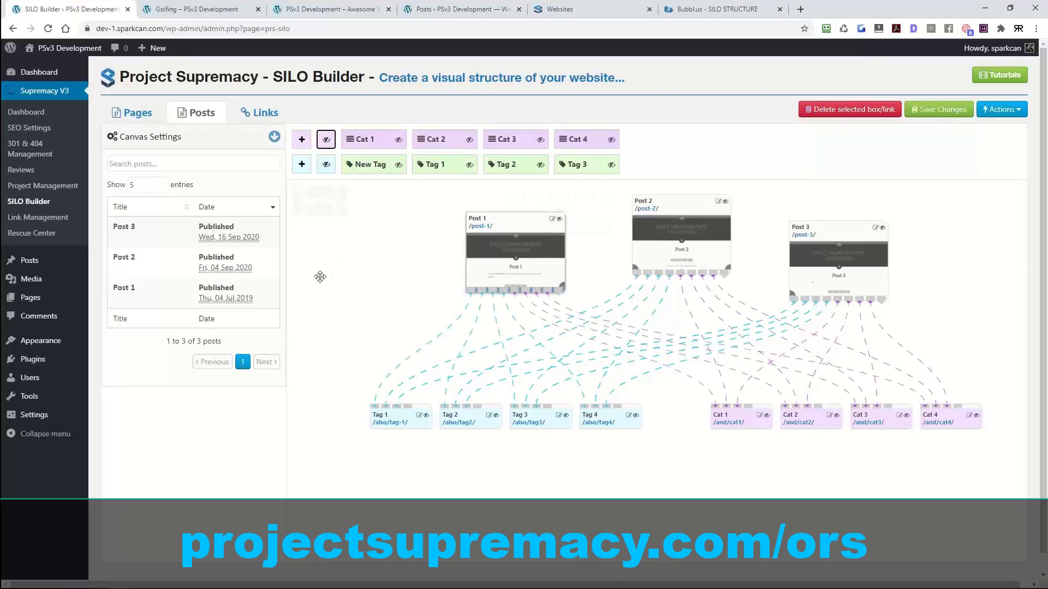
mouse_move(677, 210)
left_mouse_down()
mouse_move(684, 532)
mouse_move(680, 278)
mouse_move(660, 207)
mouse_move(358, 240)
mouse_move(677, 211)
left_mouse_up()
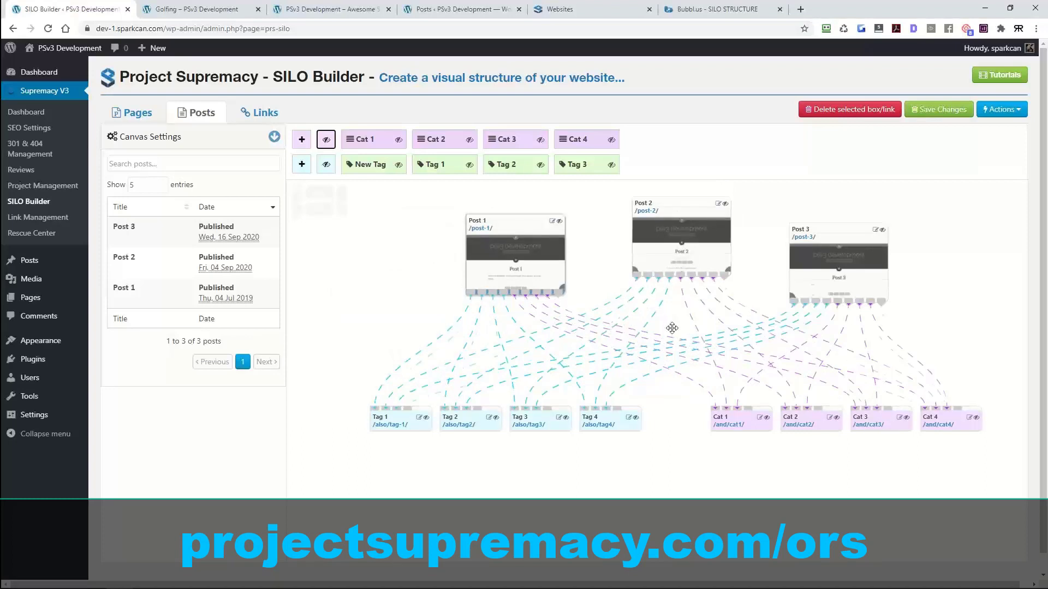
left_click_drag(672, 328, 645, 369)
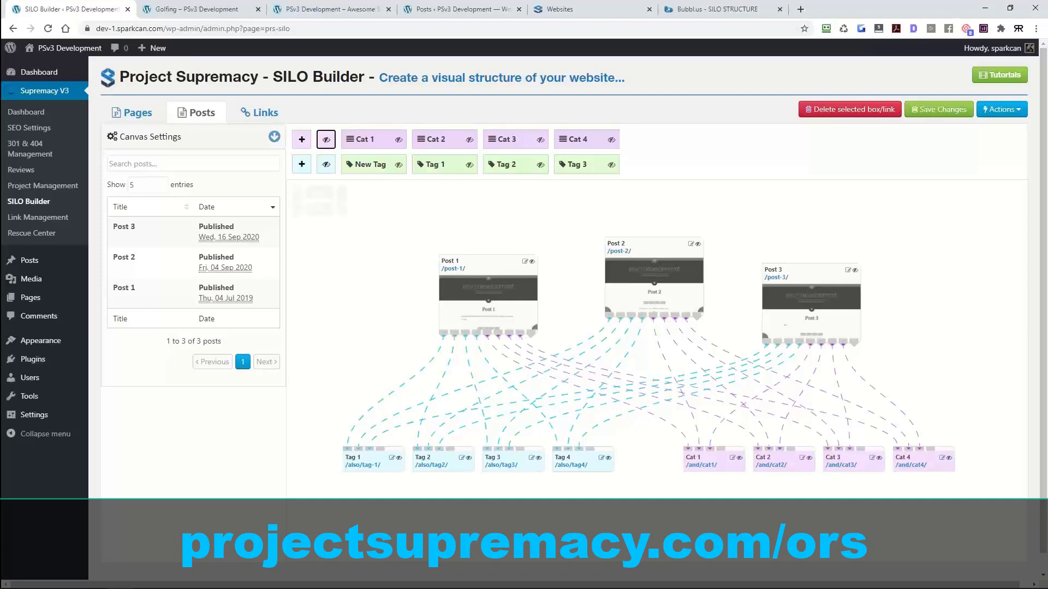
Step: In the Pages silo, move Winter next to Summer and line up Mountain Biking, Golfing, Hiking and Links Courses beneath Summer
left_click(131, 116)
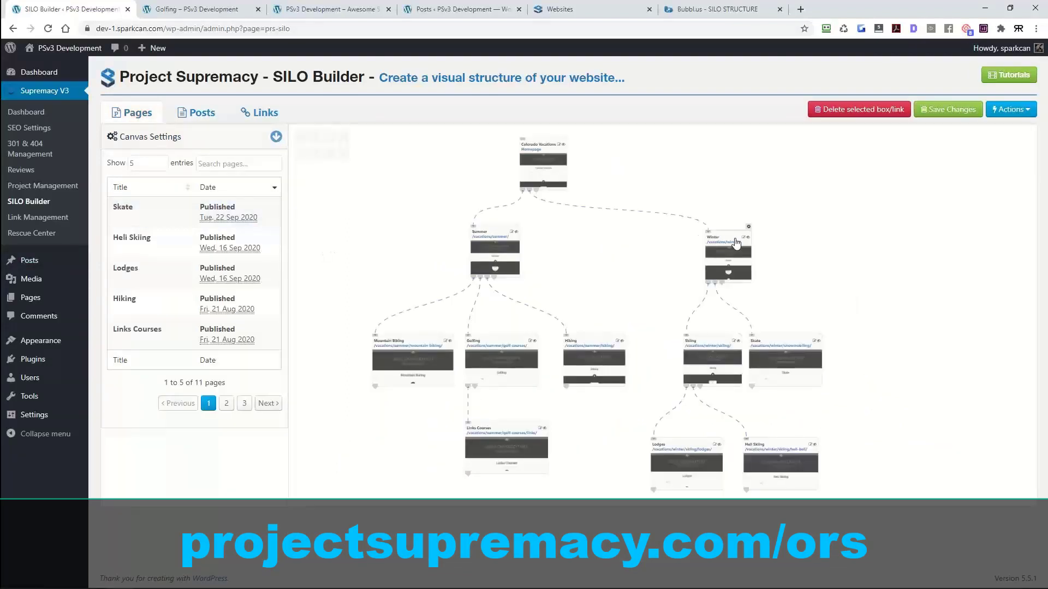
left_click_drag(735, 236, 582, 231)
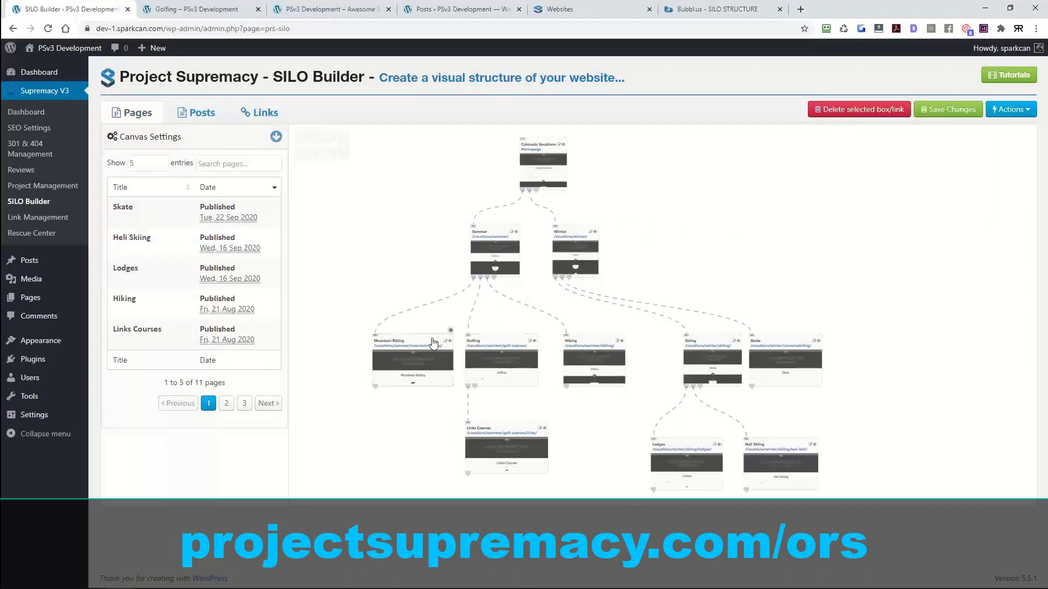
left_click_drag(433, 341, 362, 336)
left_click_drag(496, 346, 425, 340)
left_click_drag(607, 345, 518, 339)
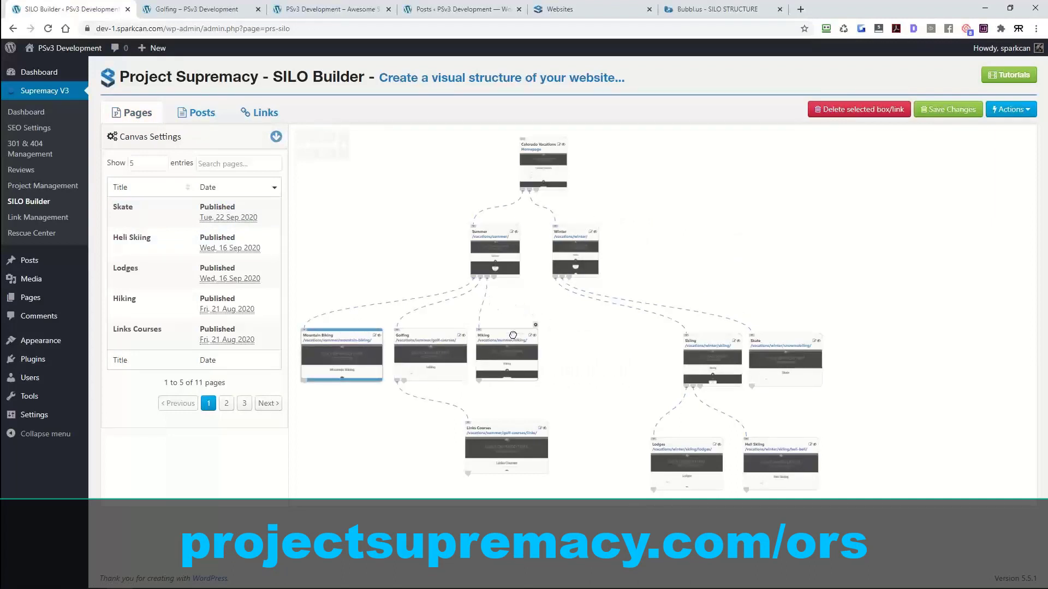
left_click_drag(478, 425, 406, 419)
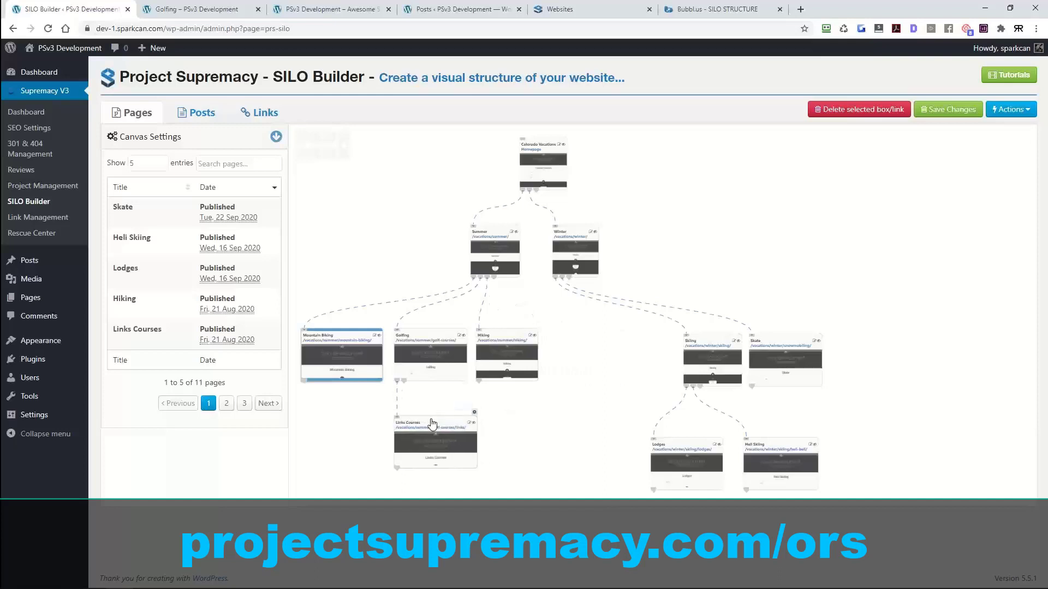
Step: Move the Skiing and Skate boxes closer under Winter, and place Lodges and Heli Skiing beneath Skiing
left_click_drag(708, 347, 637, 342)
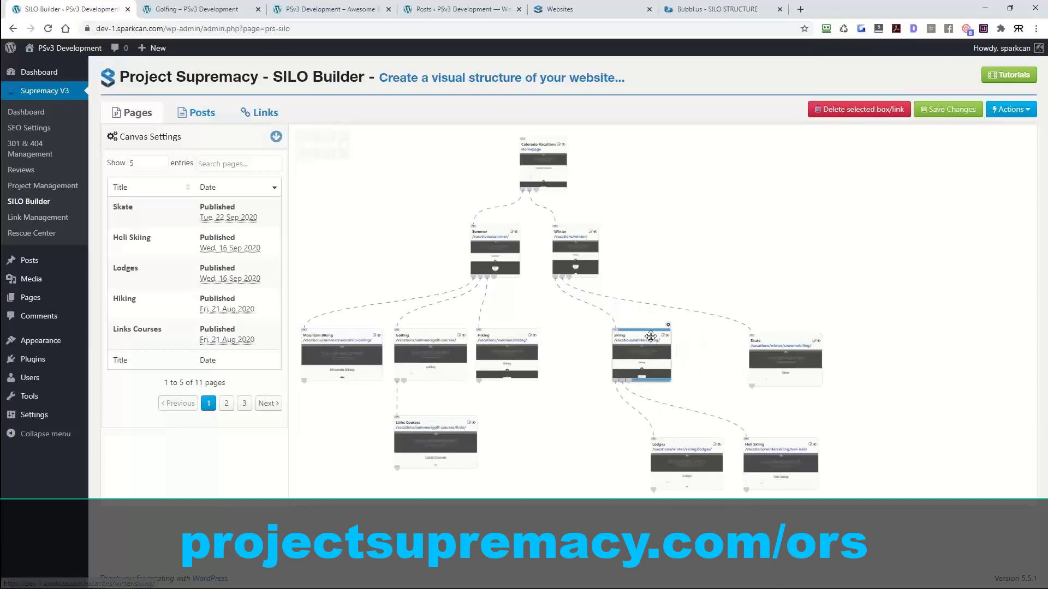
left_click_drag(791, 338, 730, 338)
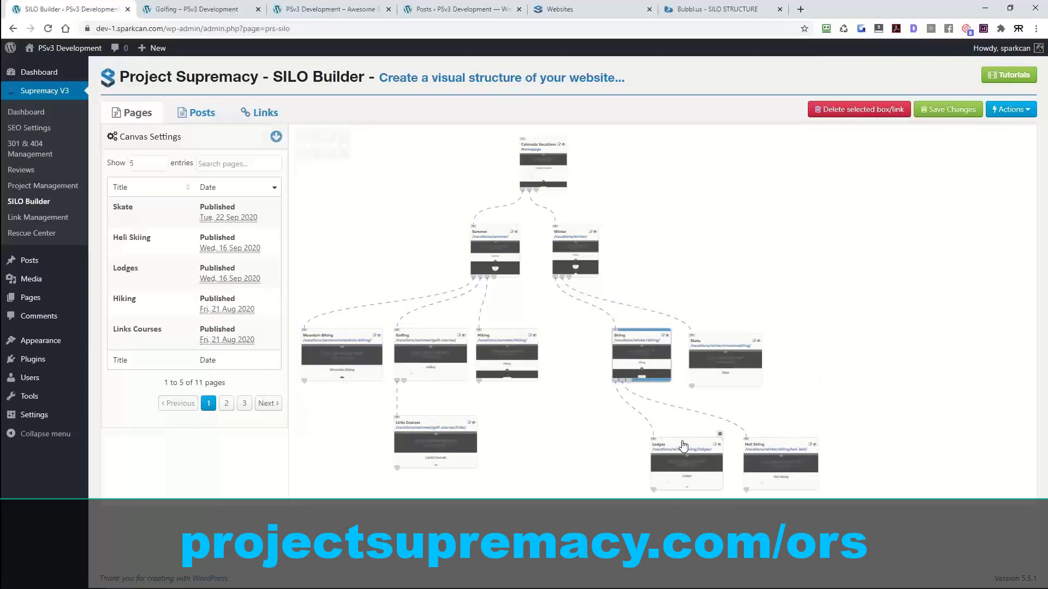
left_click_drag(681, 443, 594, 433)
left_click_drag(786, 450, 696, 440)
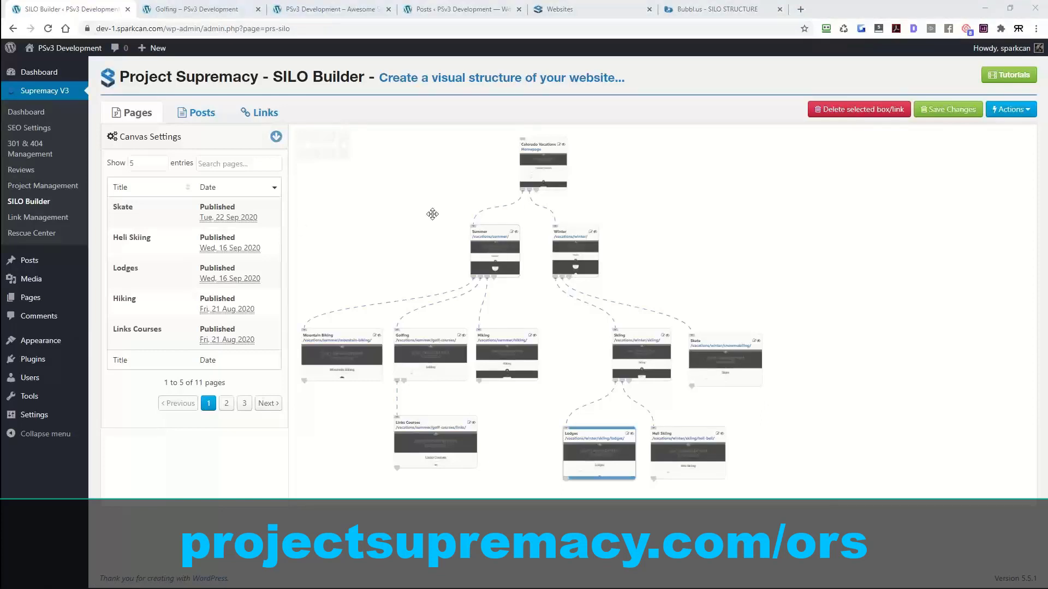
Step: Spread the Summer and Winter boxes apart below the homepage, and try to place the listed Skate page on the canvas
left_click_drag(431, 214, 485, 229)
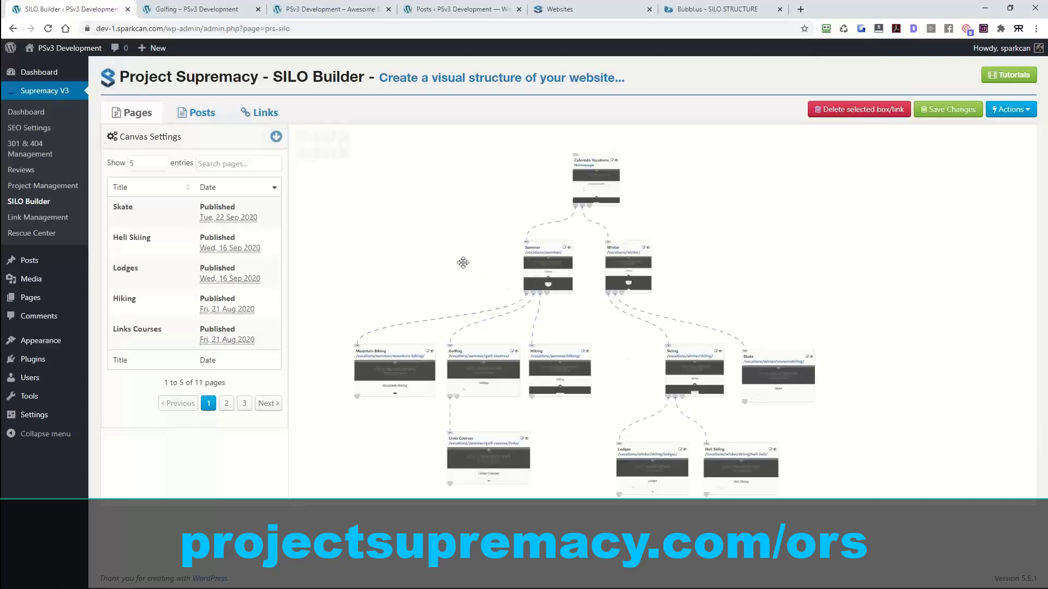
left_click_drag(540, 245, 517, 247)
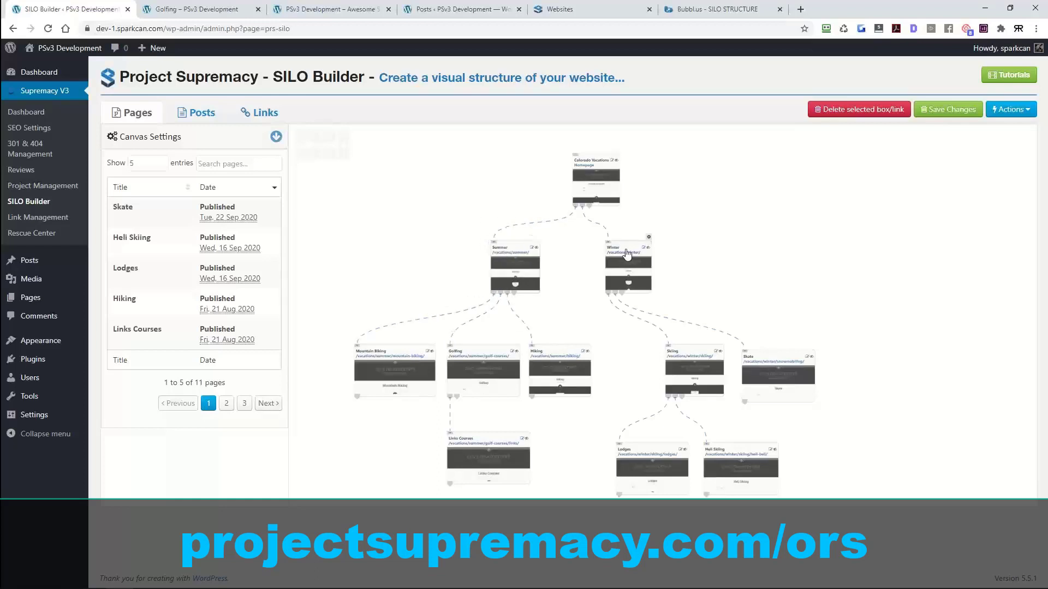
left_click_drag(637, 250, 708, 255)
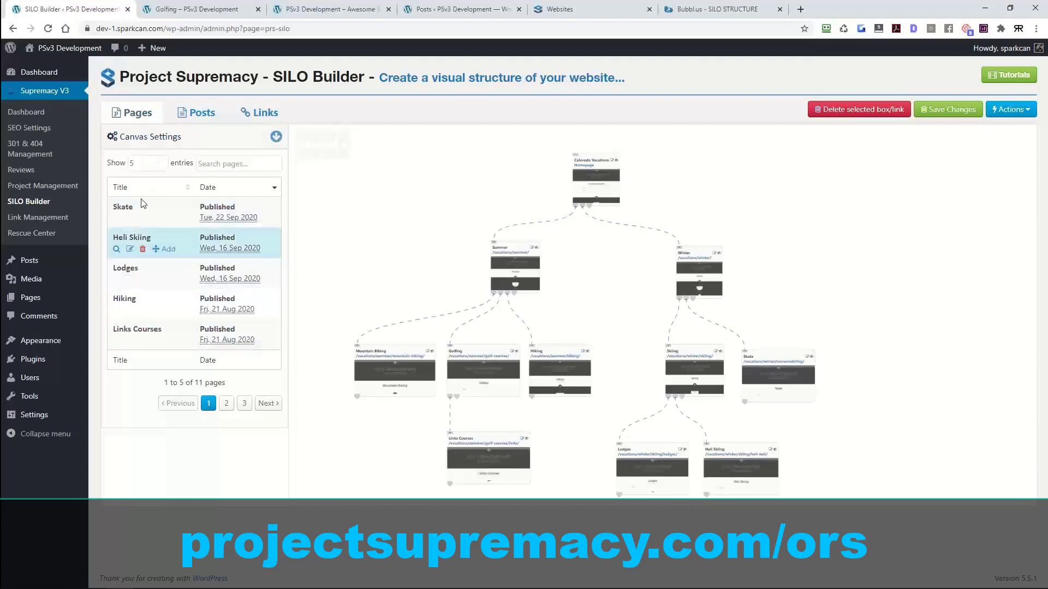
left_click_drag(140, 212, 597, 220)
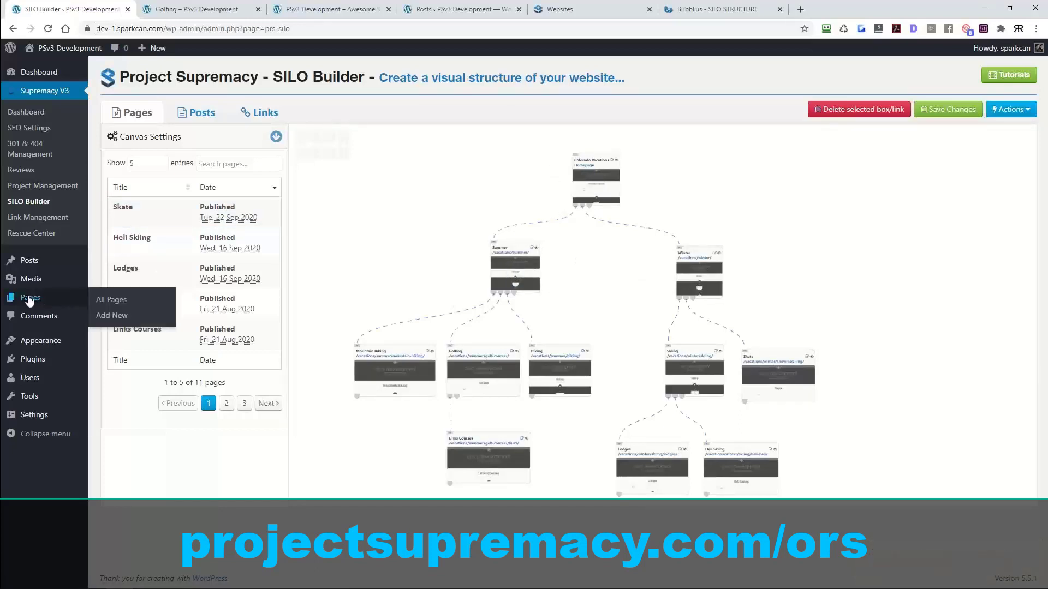
Step: Open the list of all WordPress pages in a new tab and compare its hierarchy with the Pages silo
right_click(44, 298)
left_click(63, 304)
left_click(182, 8)
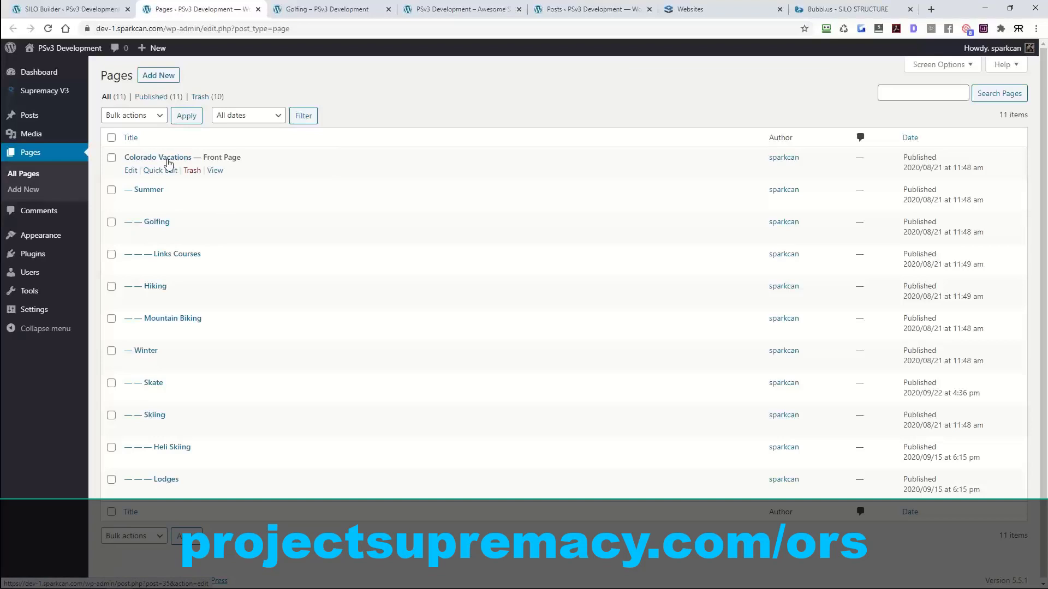
key("ctrl+Page_Up")
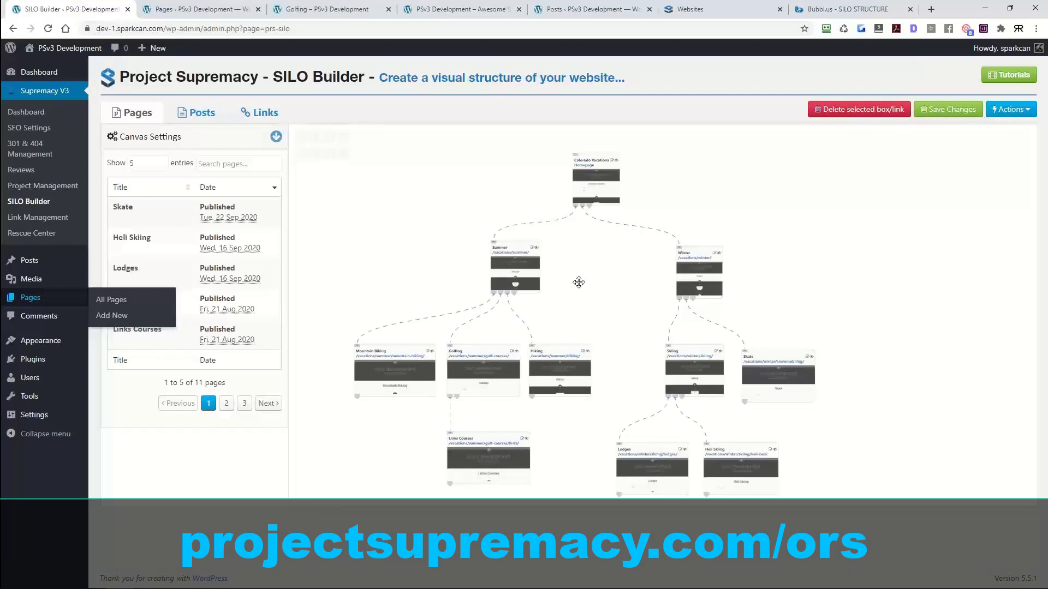
left_click(187, 11)
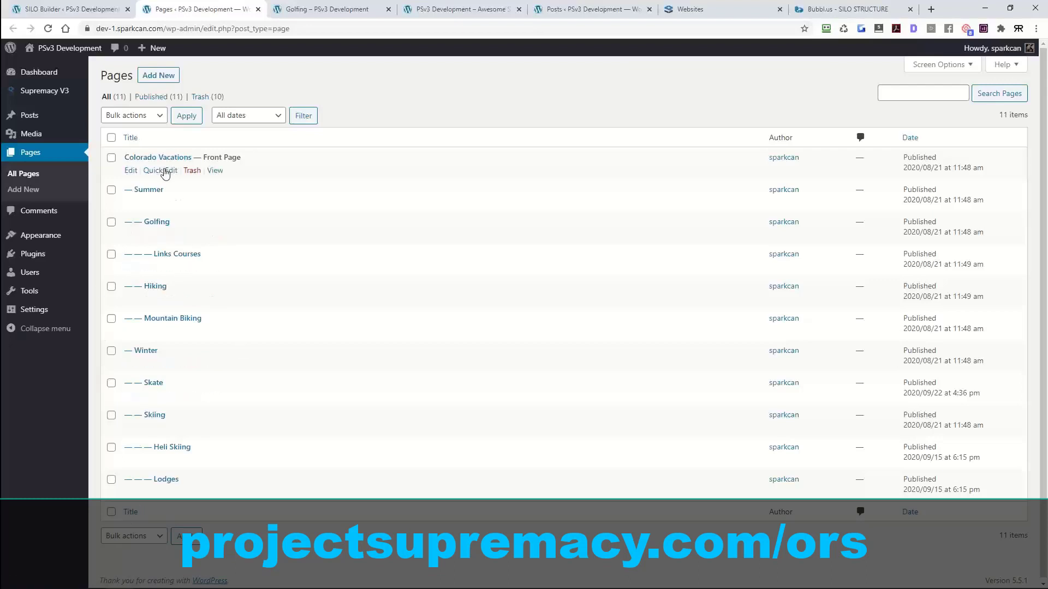
left_click(66, 9)
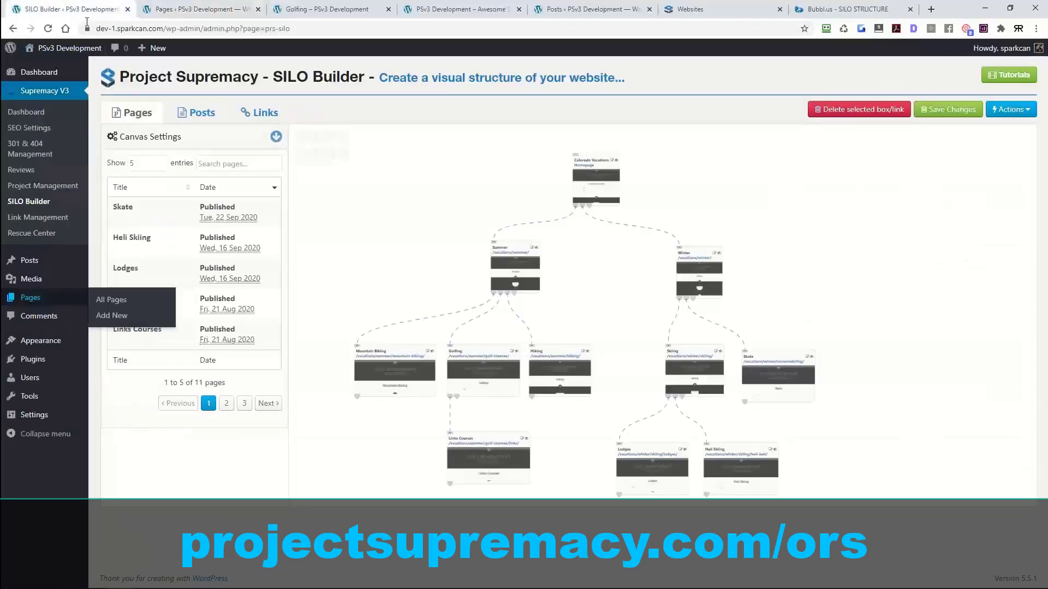
Step: Expand the Pages canvas settings, try a different line thickness and the Dotted line type, and restore the original Dashed lines
left_click(277, 137)
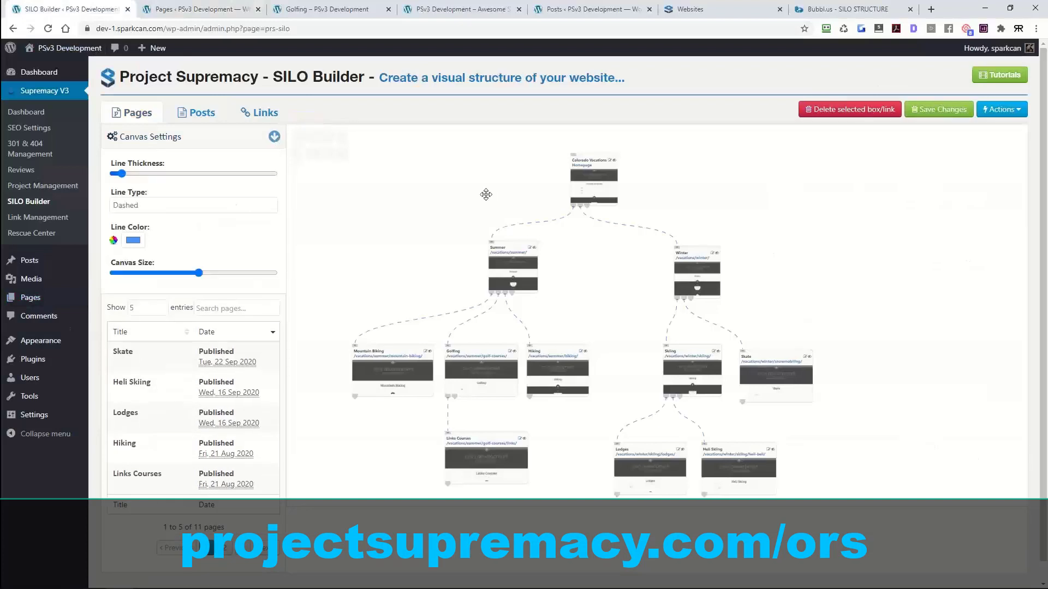
left_click_drag(121, 173, 147, 175)
left_click_drag(212, 183, 126, 187)
left_click(180, 211)
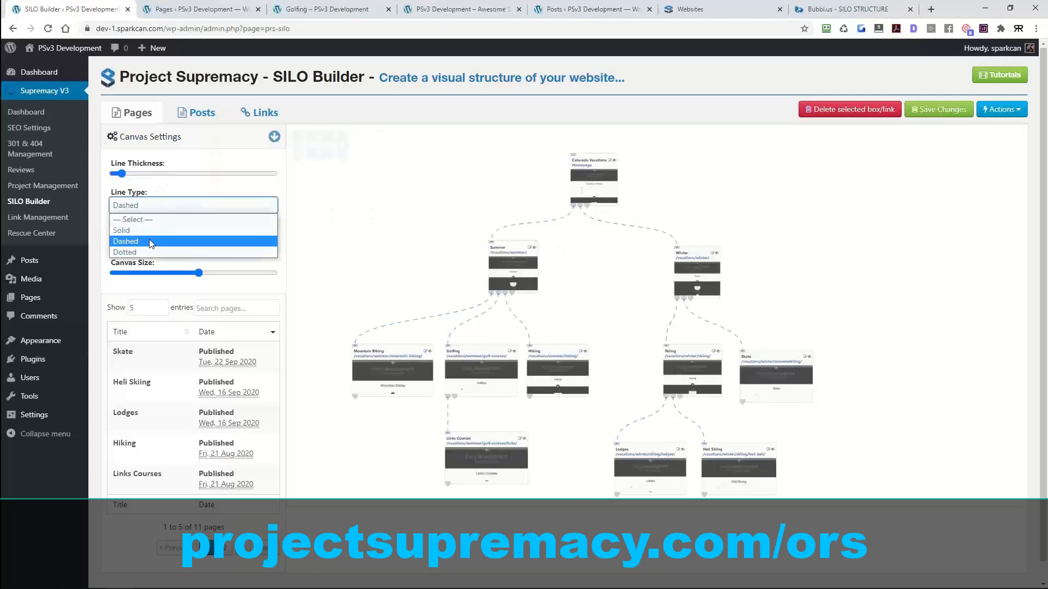
left_click(137, 252)
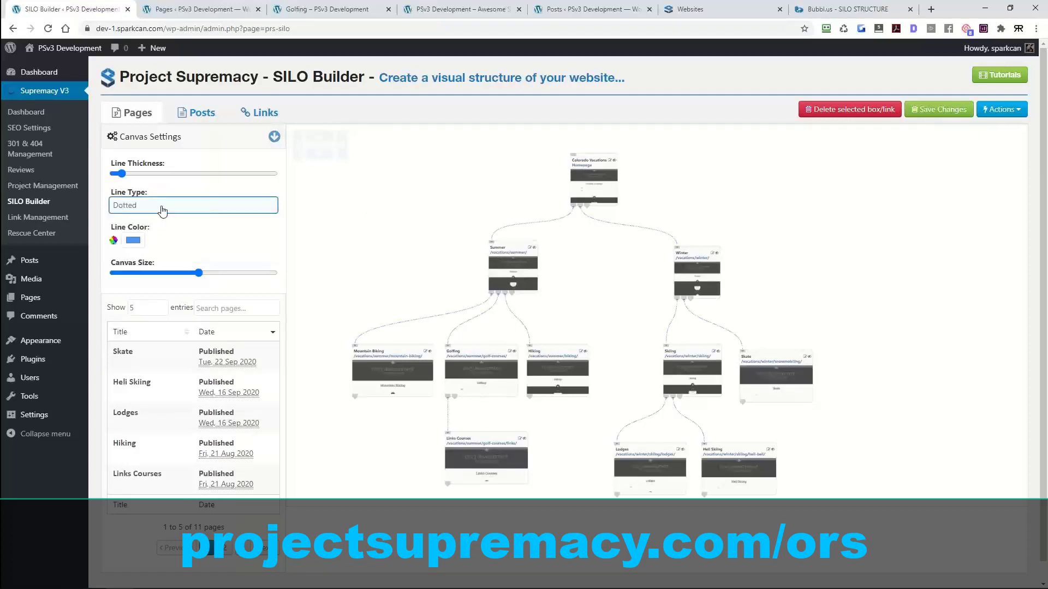
left_click(159, 209)
left_click(137, 241)
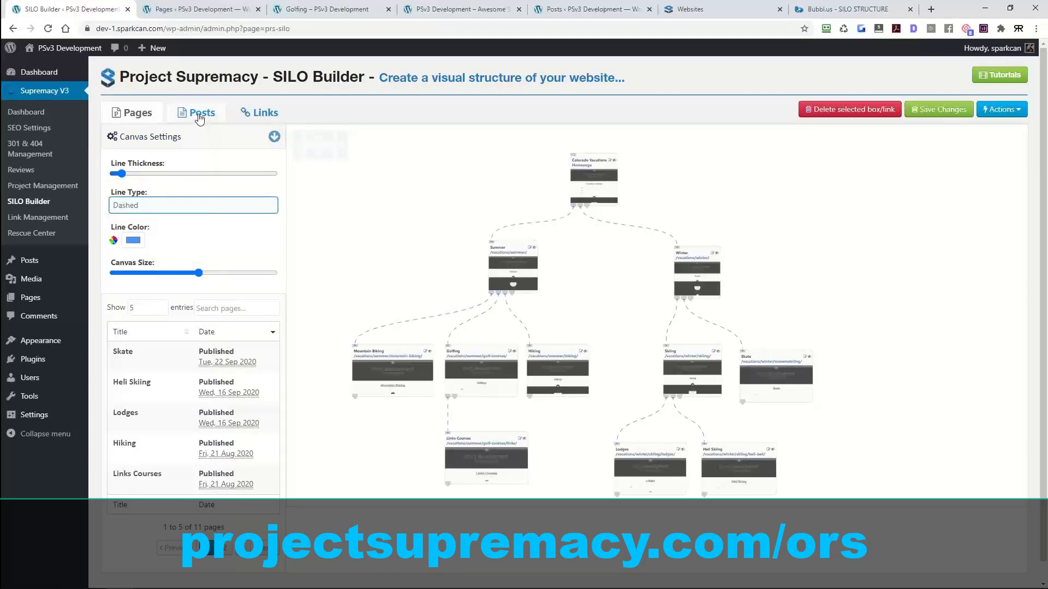
Step: Open the Posts silo and examine how Post 1, Post 2 and Post 3 connect to the tag and category boxes
left_click(200, 115)
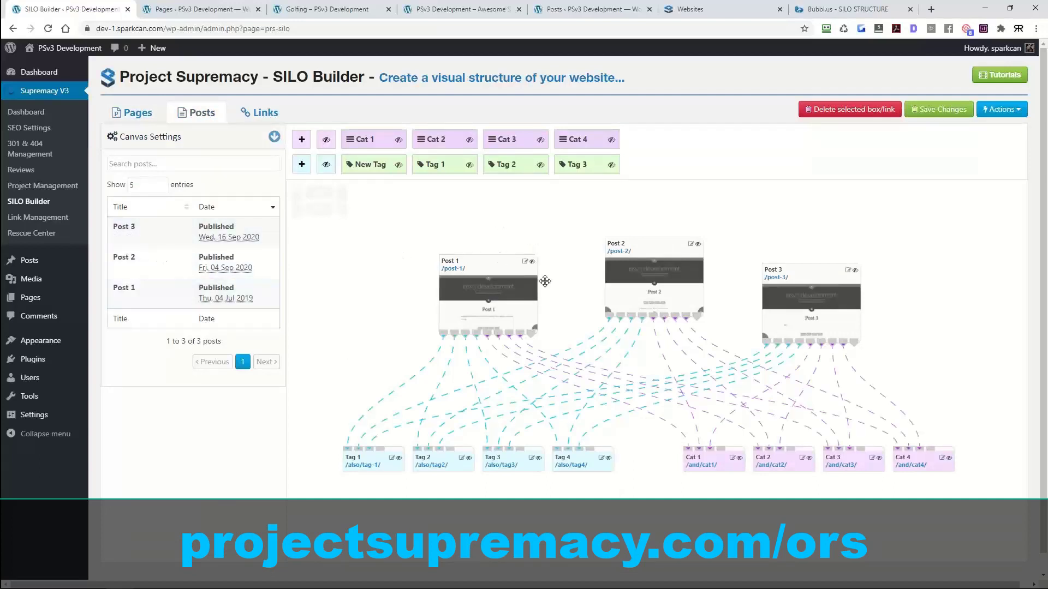
mouse_move(379, 140)
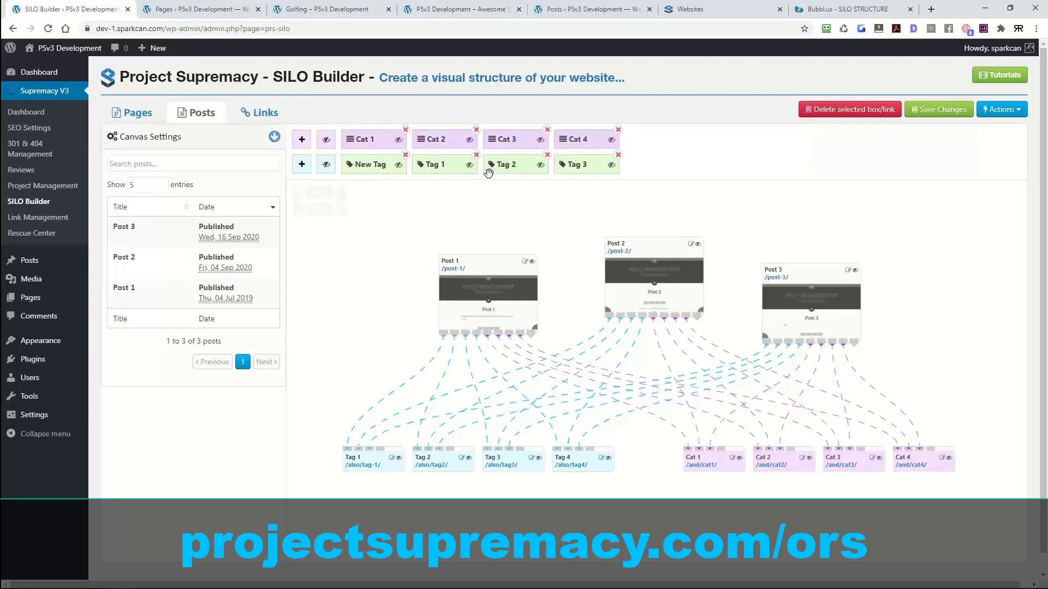
mouse_move(480, 264)
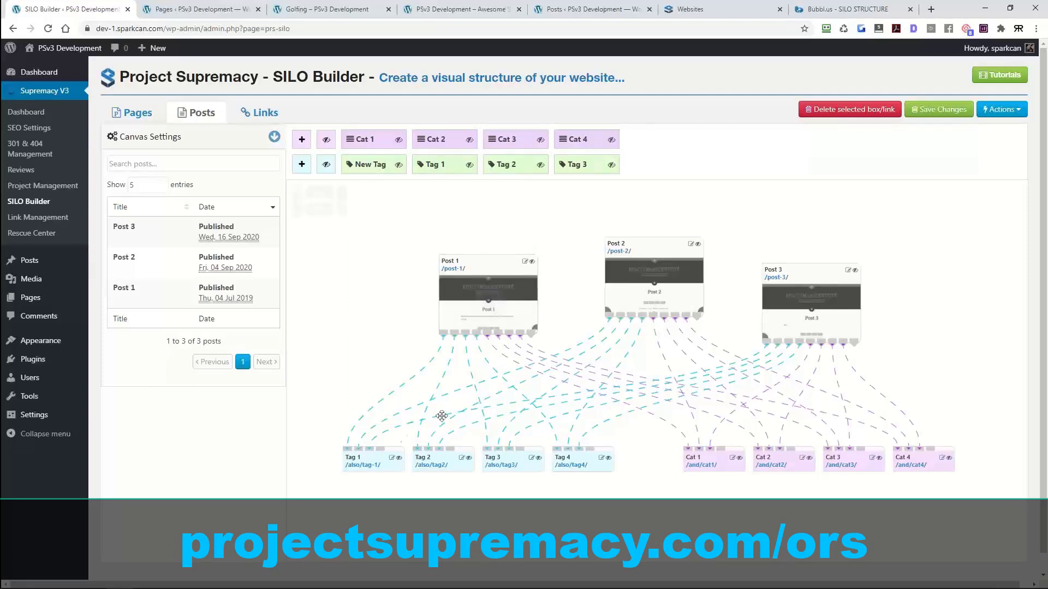
mouse_move(710, 468)
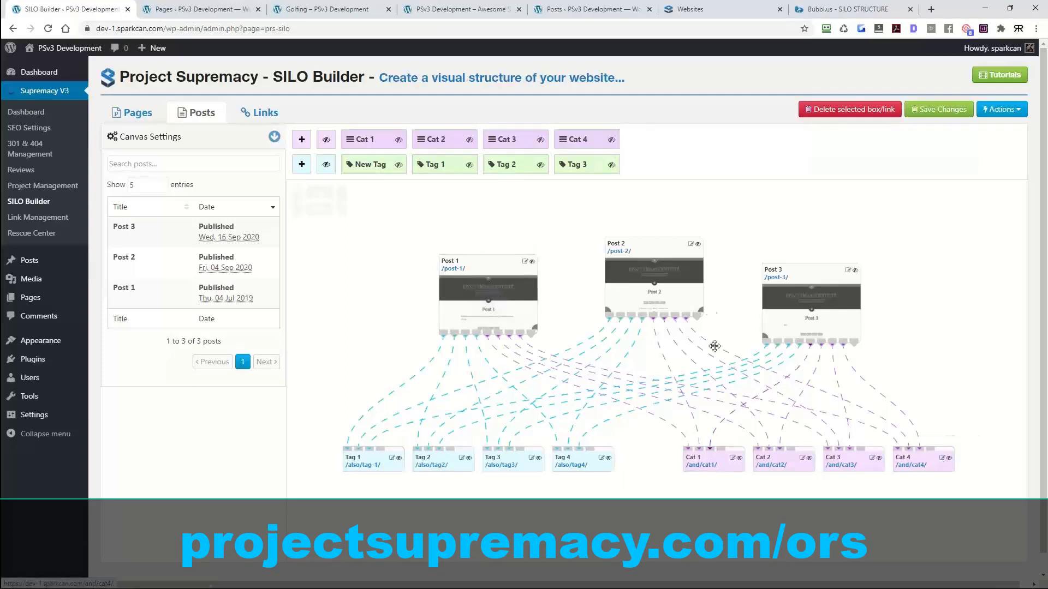
mouse_move(774, 275)
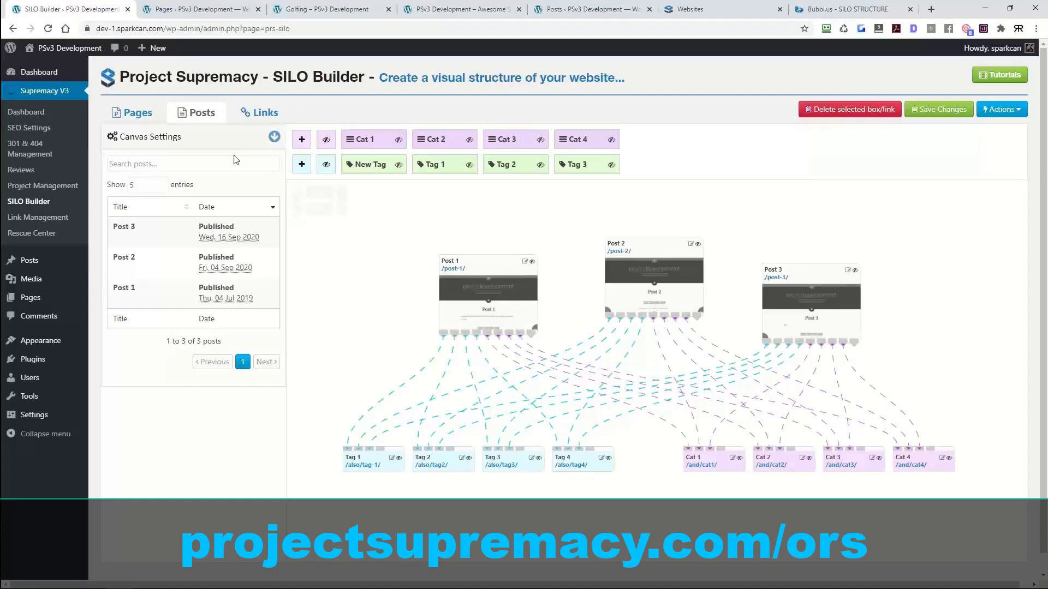
Step: In the Posts canvas settings, increase the category line thickness slightly to match the tag lines, and collapse the settings
left_click(230, 137)
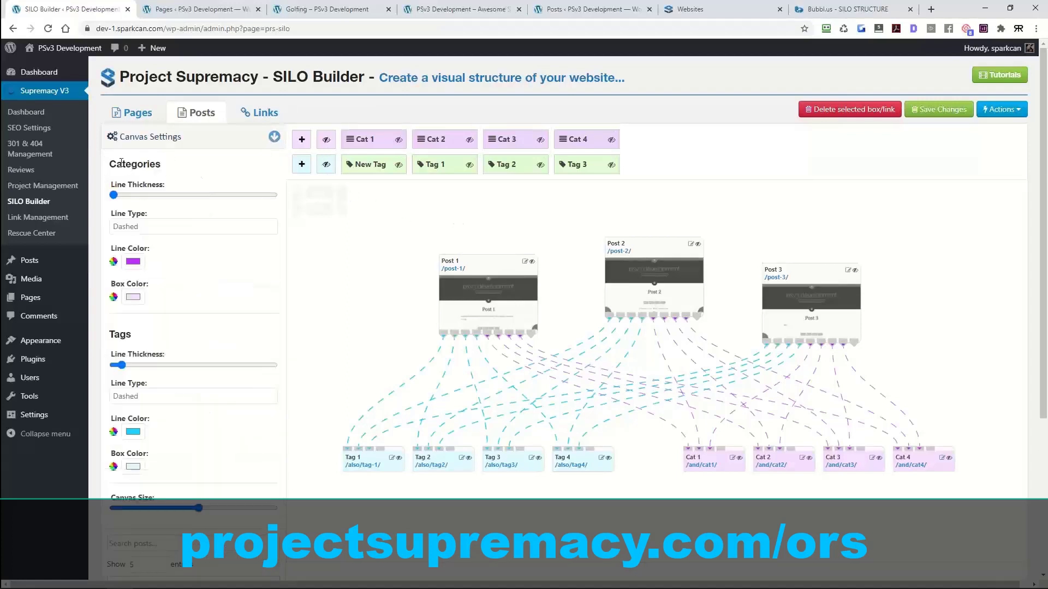
left_click_drag(113, 163, 175, 170)
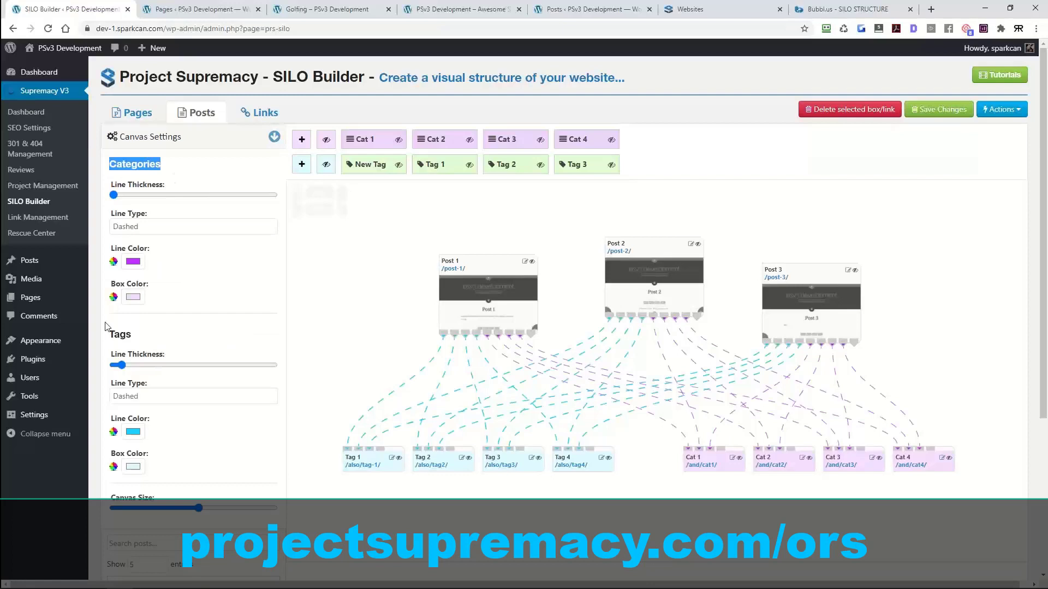
left_click_drag(114, 334, 146, 339)
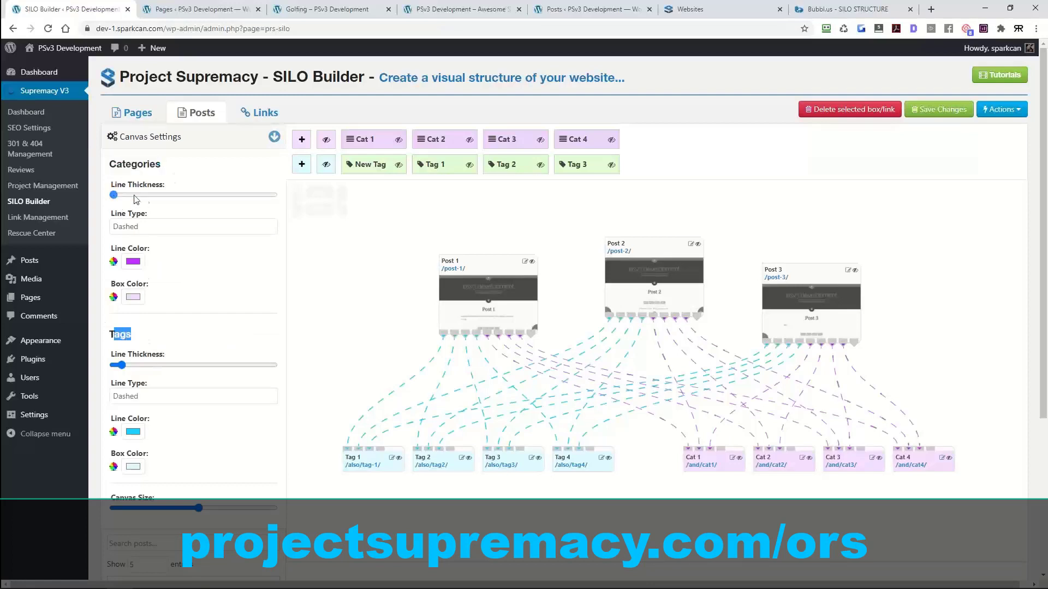
mouse_move(136, 200)
left_mouse_down()
mouse_move(254, 196)
mouse_move(122, 201)
left_mouse_up()
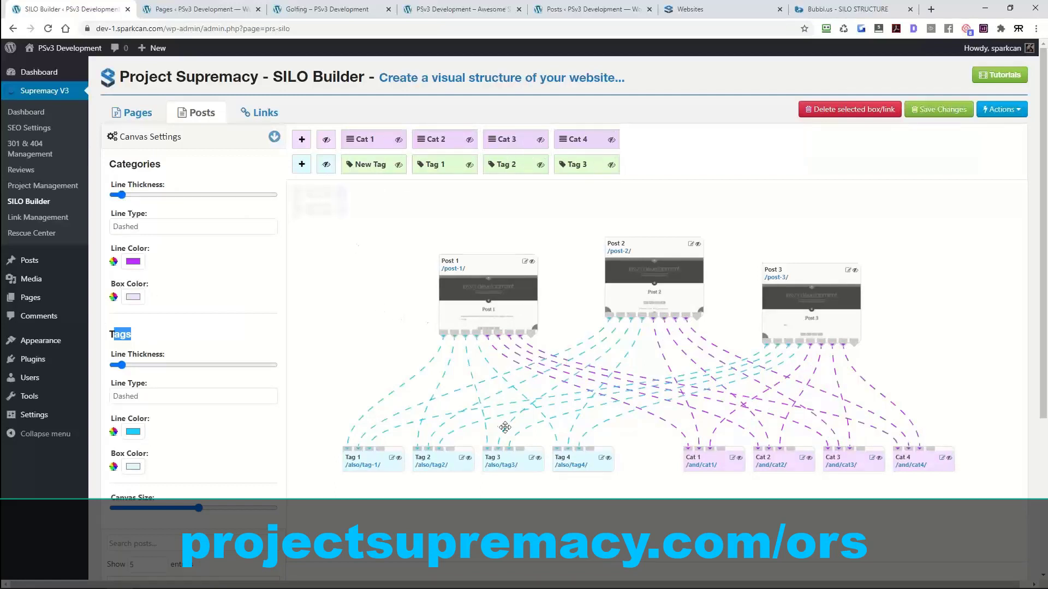
left_click(274, 137)
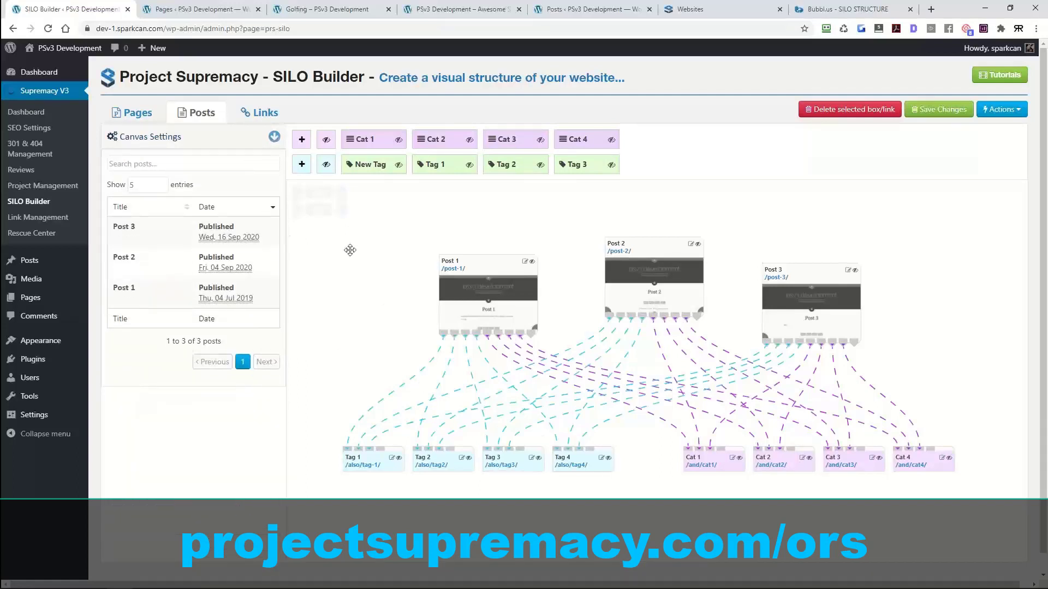
Step: Toggle all category lines in the Posts silo off and back on, and do the same with all tag lines
left_click(326, 140)
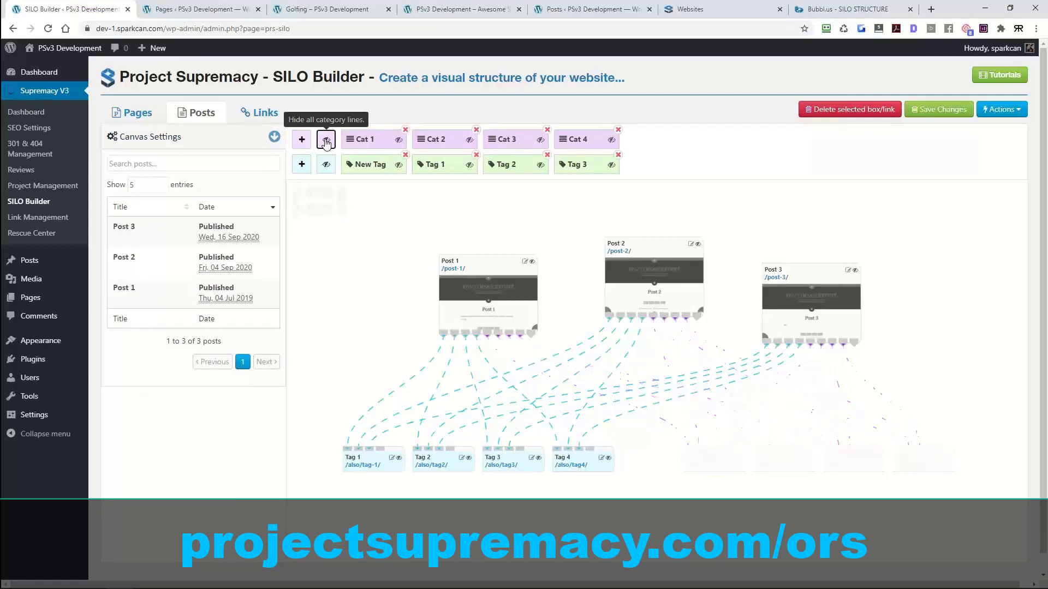
left_click(326, 140)
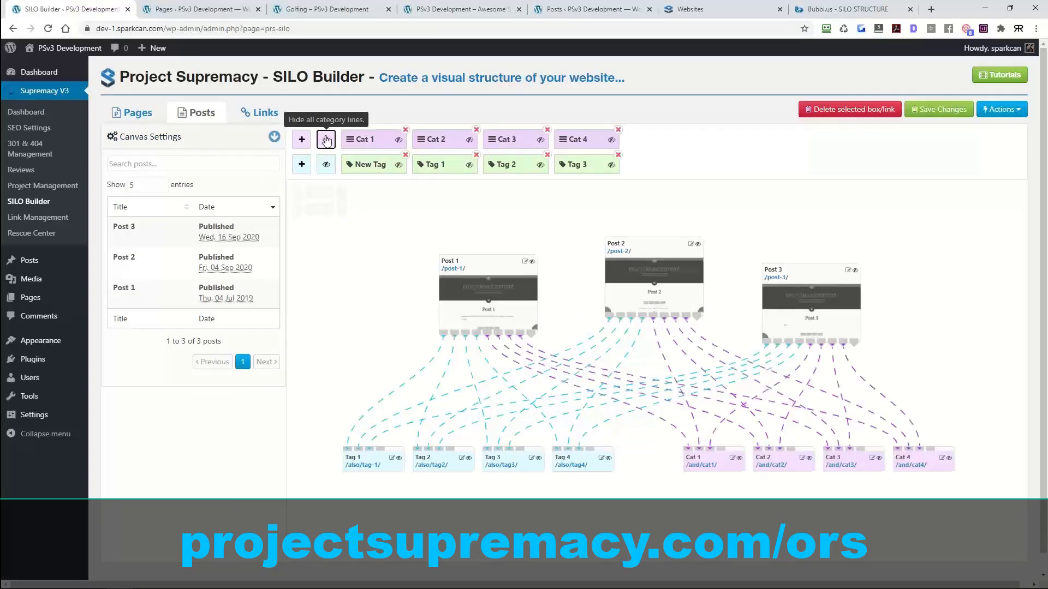
left_click(326, 140)
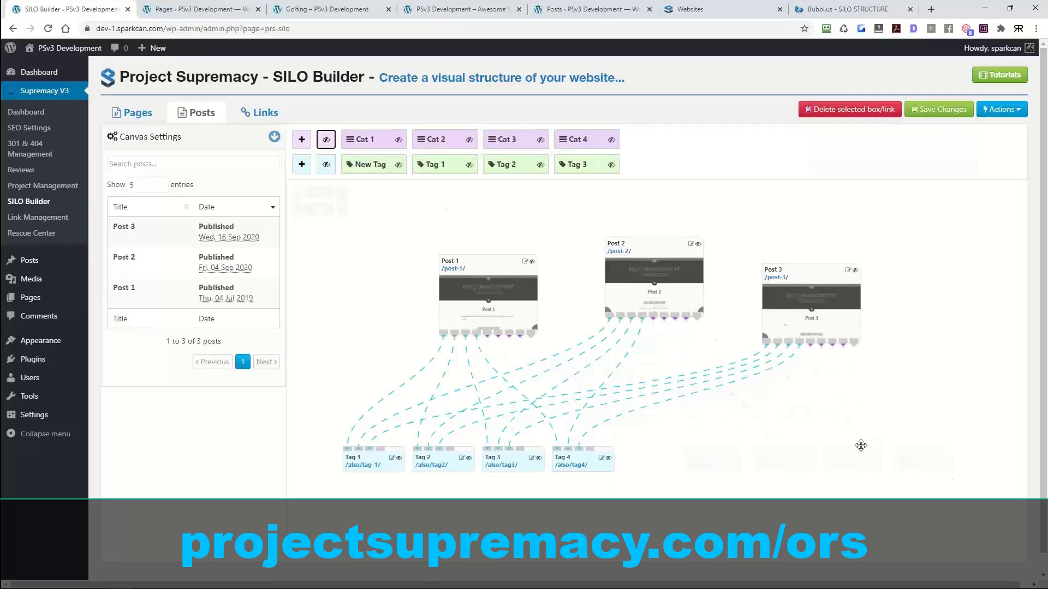
left_click(326, 140)
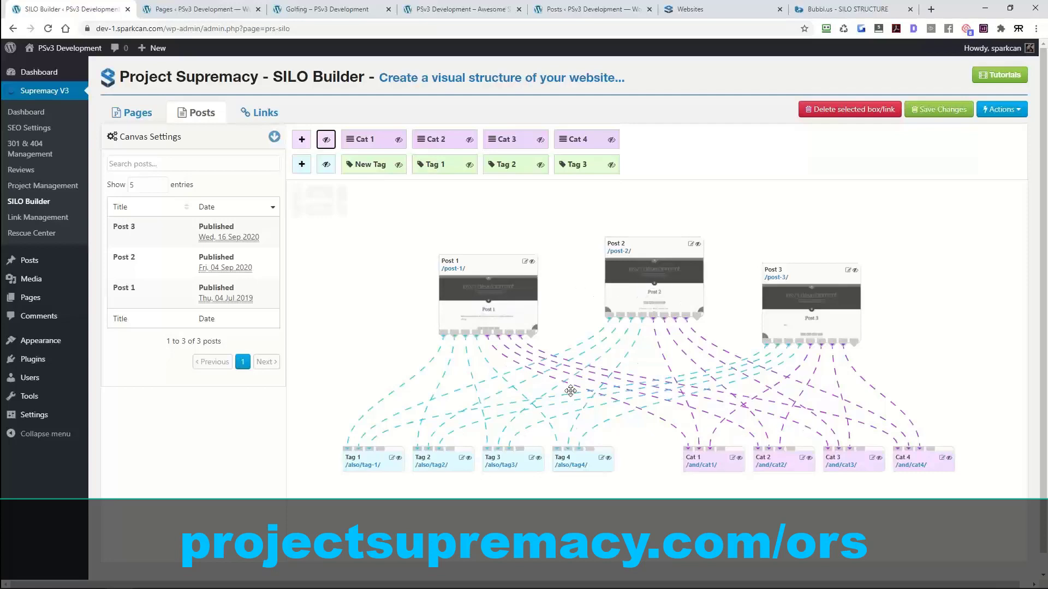
left_click(326, 165)
left_click(326, 164)
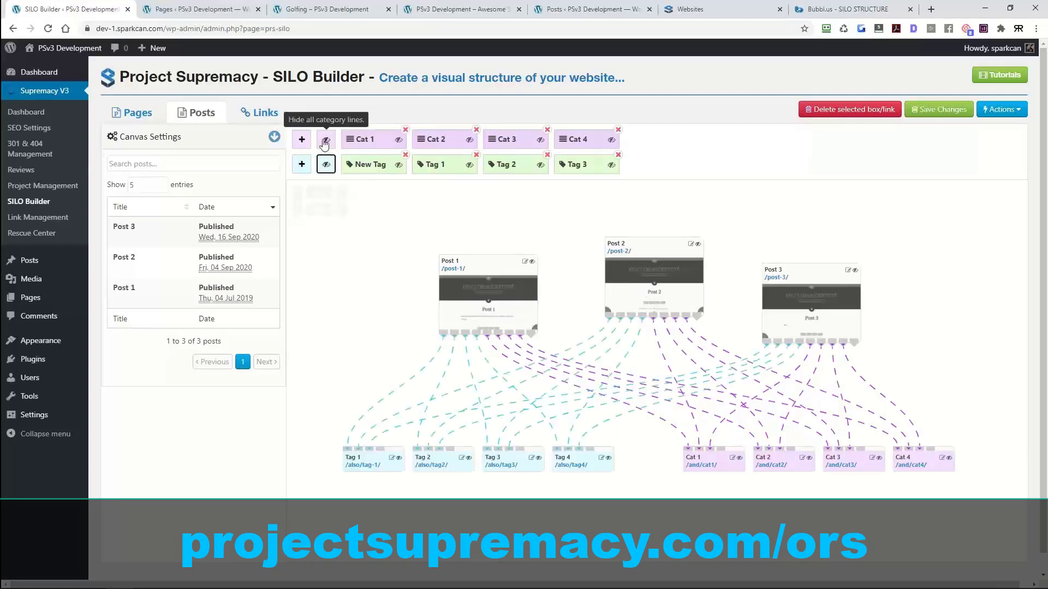
left_click(532, 261)
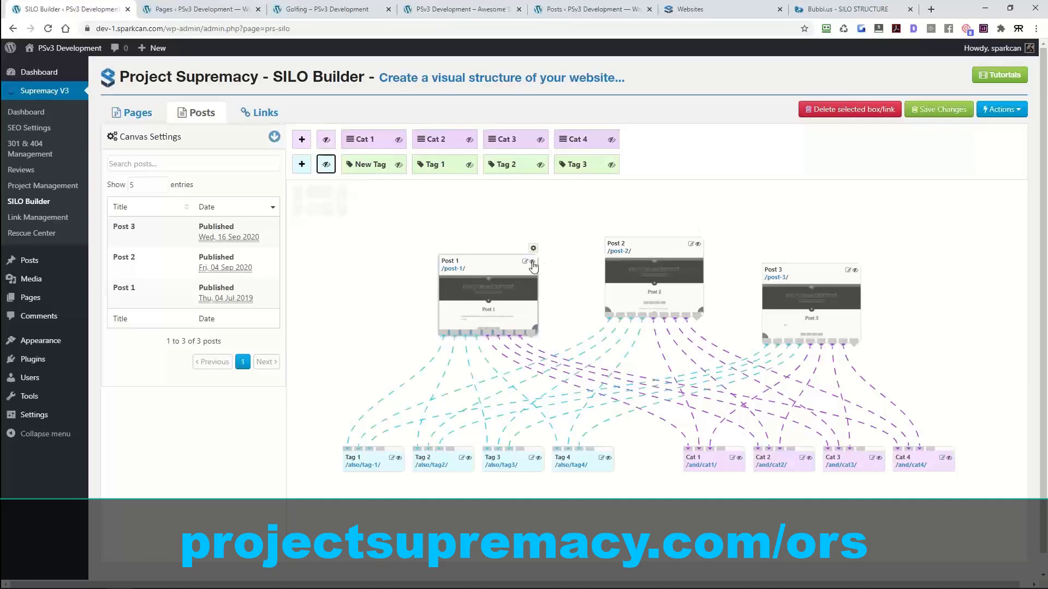
left_click(539, 459)
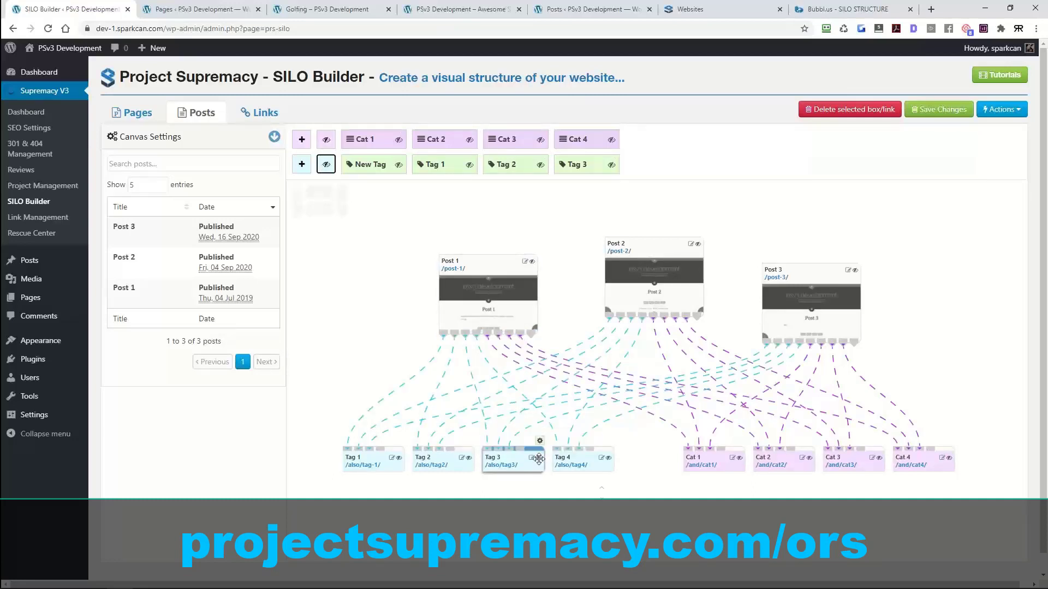
left_click_drag(730, 299, 725, 295)
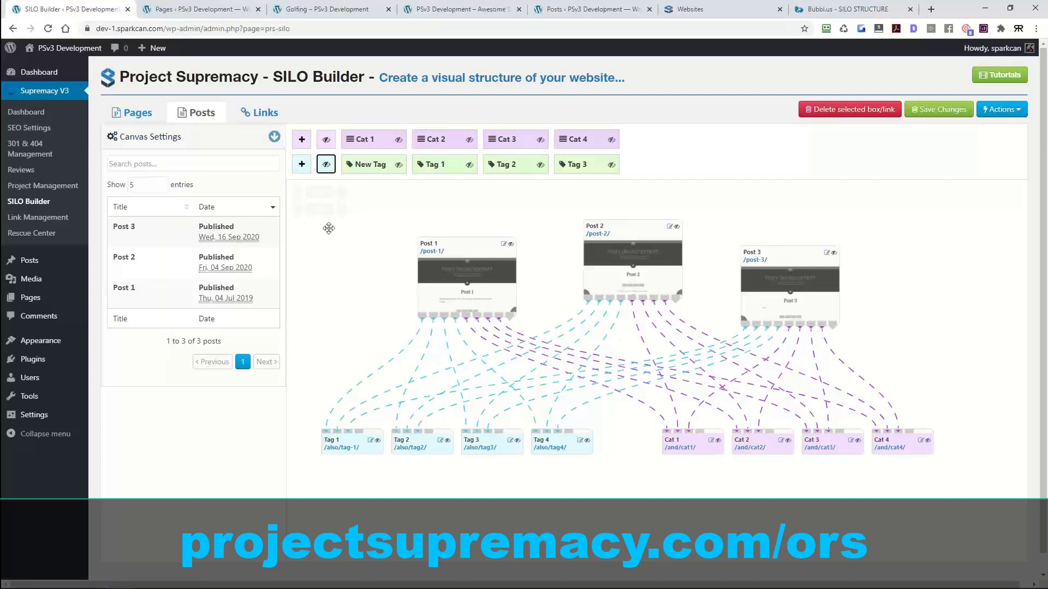
Step: Open the Links silo and examine the internal links between the Homepage, Summer, Golfing and Links Courses boxes
left_click(265, 116)
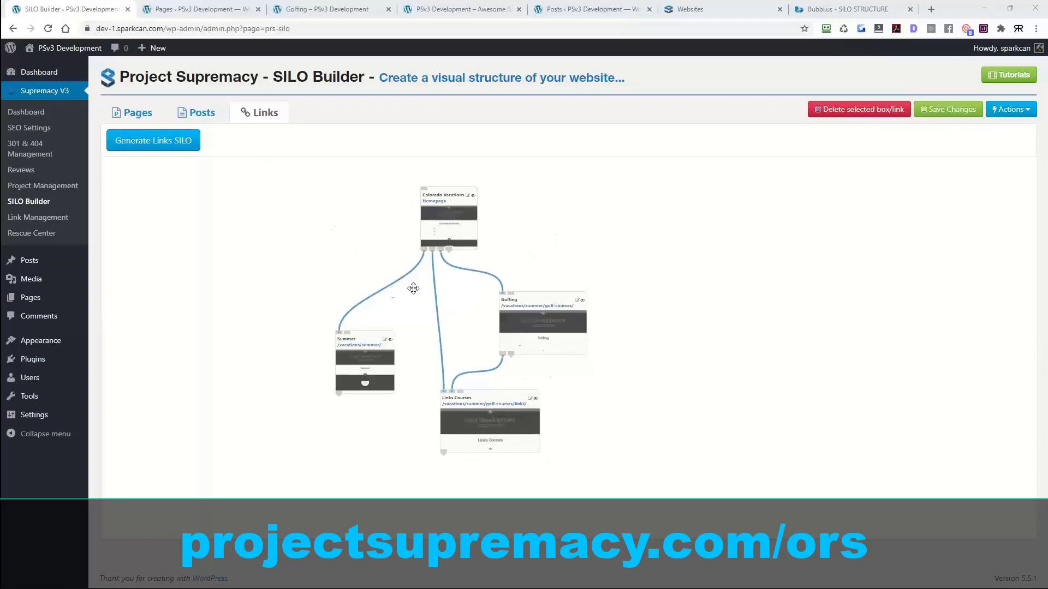
scroll(428, 283, "up", 5)
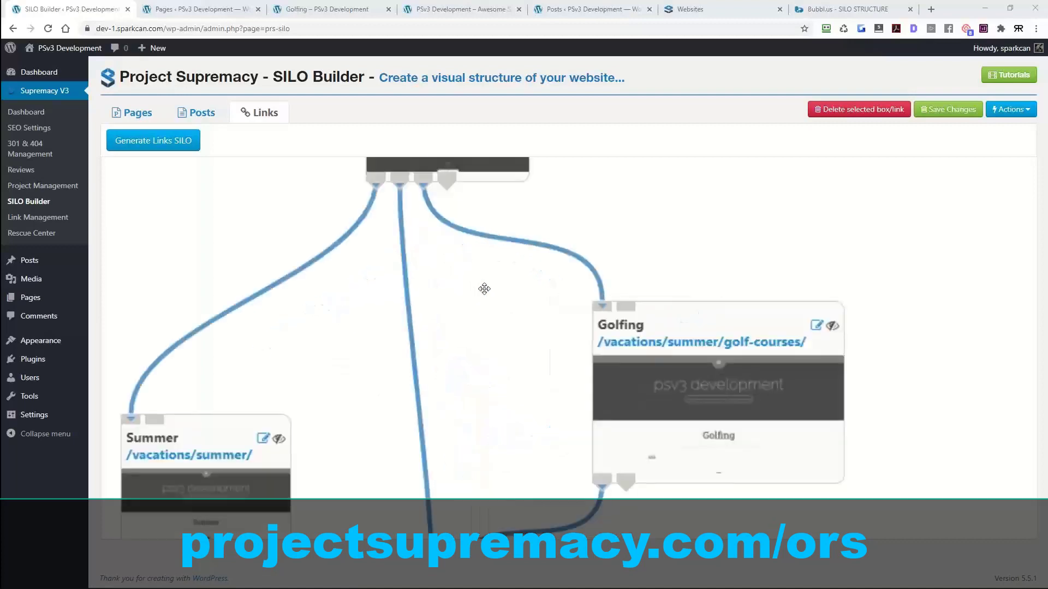
left_click_drag(470, 285, 583, 425)
left_click_drag(702, 339, 743, 314)
scroll(817, 351, "down", 5)
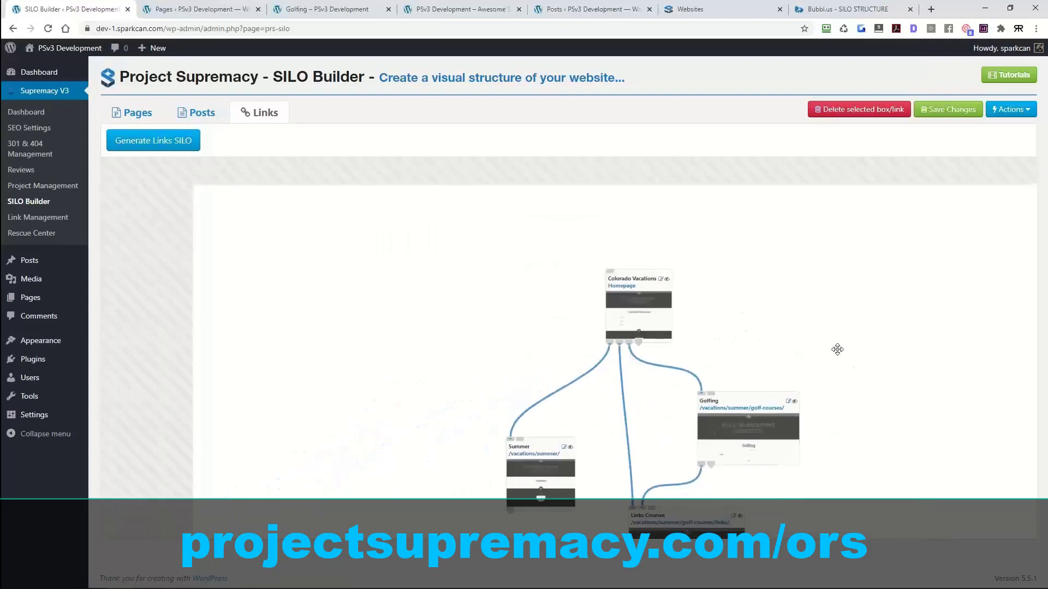
left_click_drag(837, 351, 717, 271)
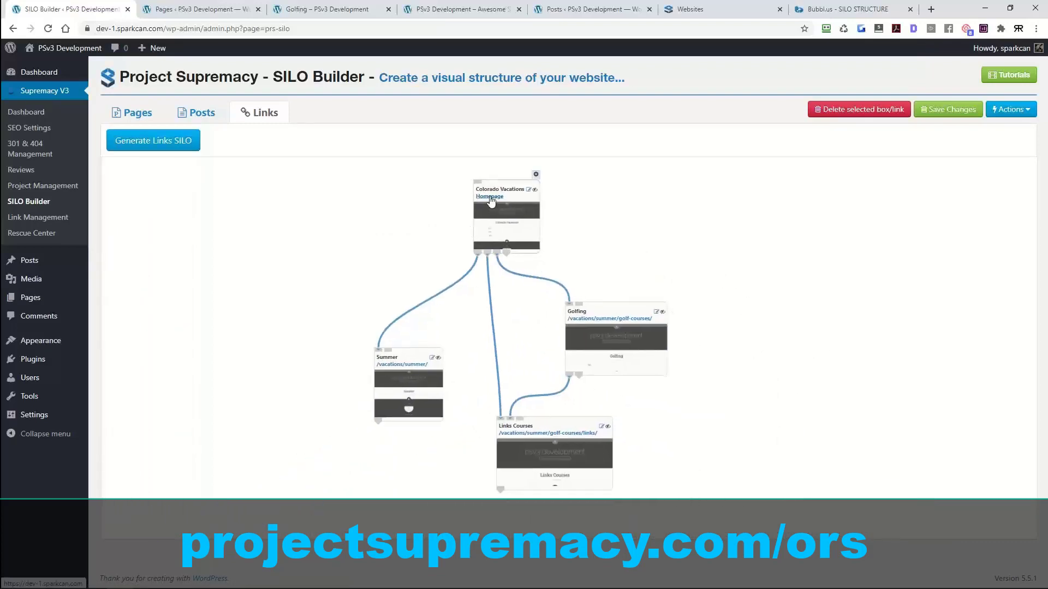
mouse_move(504, 226)
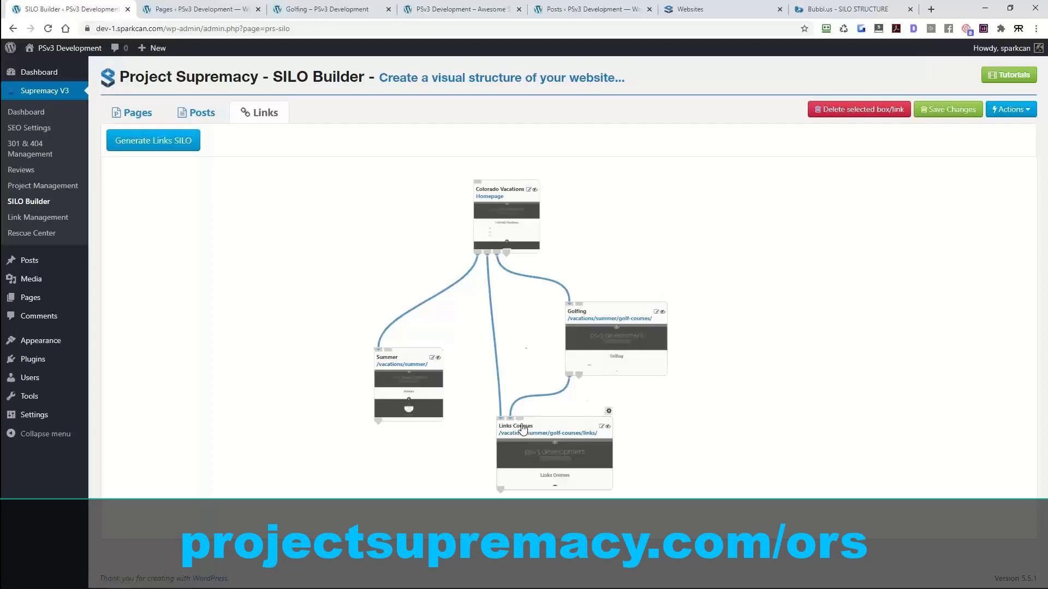
Step: Open the live homepage from its box in the Links silo, check its three links, and return to the SILO Builder
left_click(485, 199)
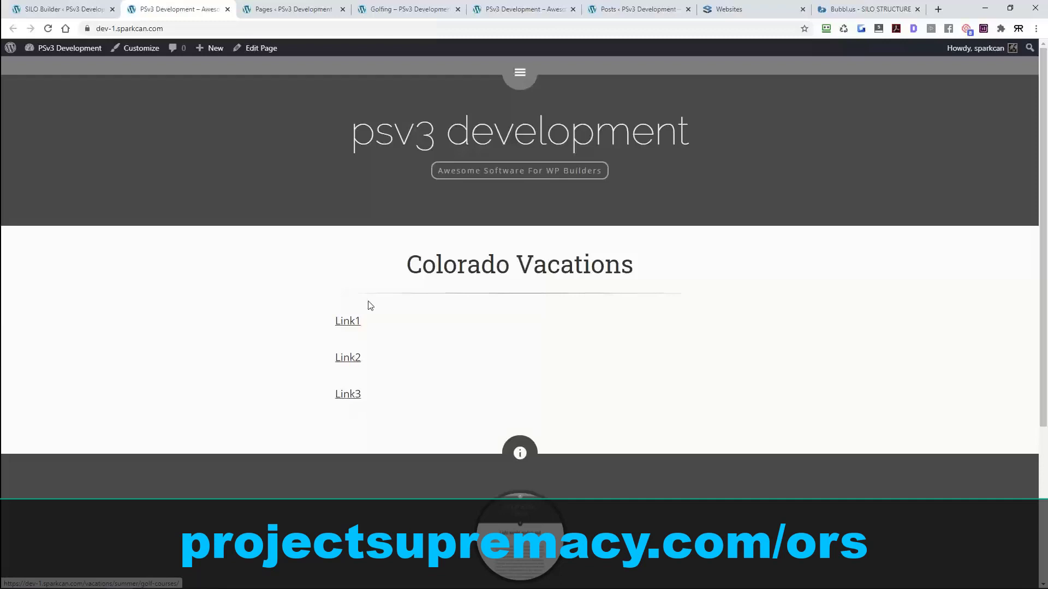
left_click_drag(313, 316, 415, 402)
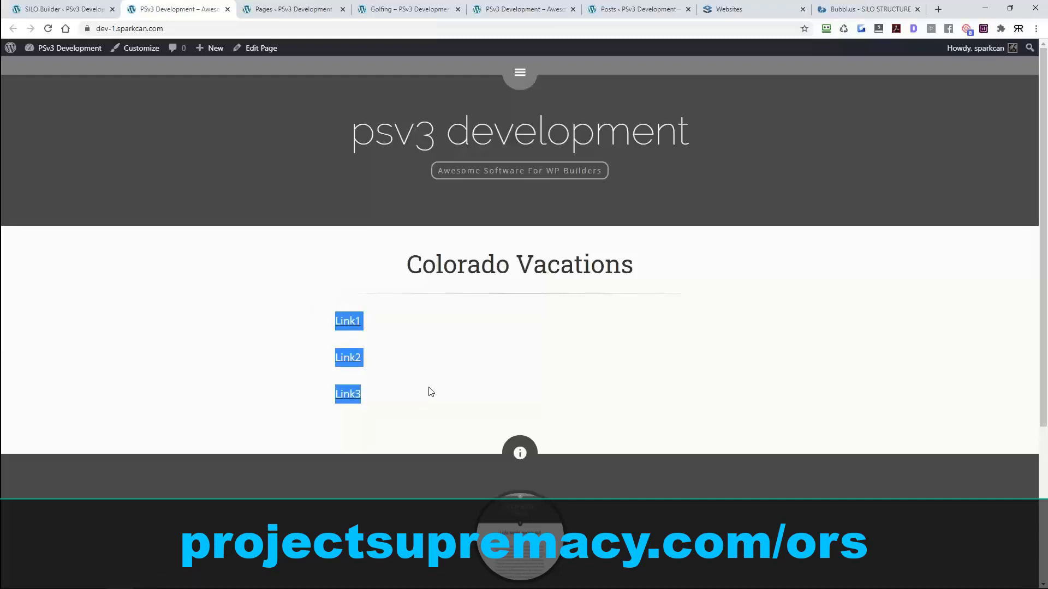
left_click(430, 392)
left_click(17, 12)
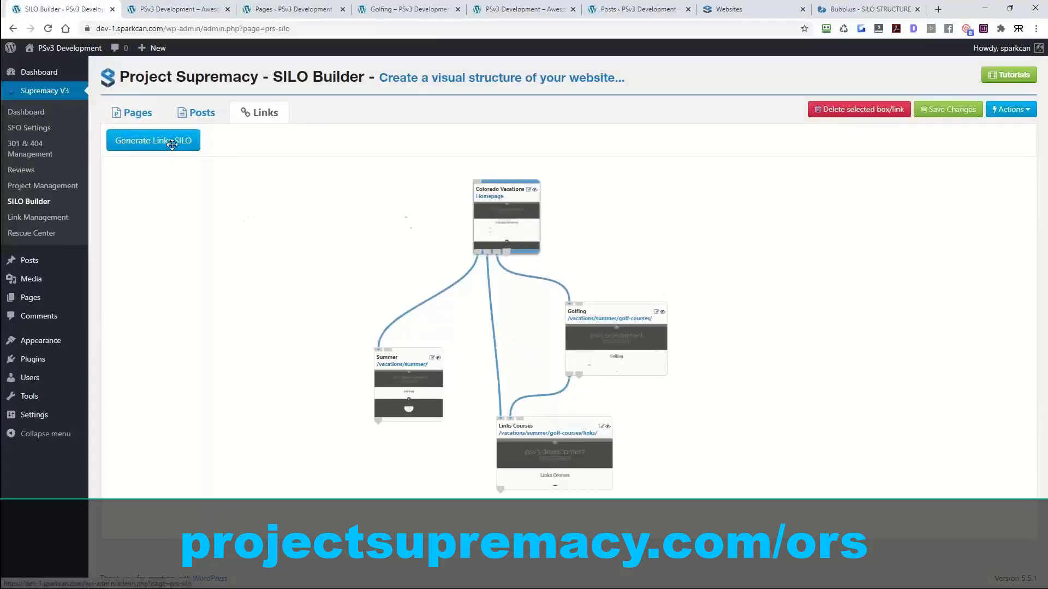
left_click_drag(739, 327, 725, 324)
left_click(724, 324)
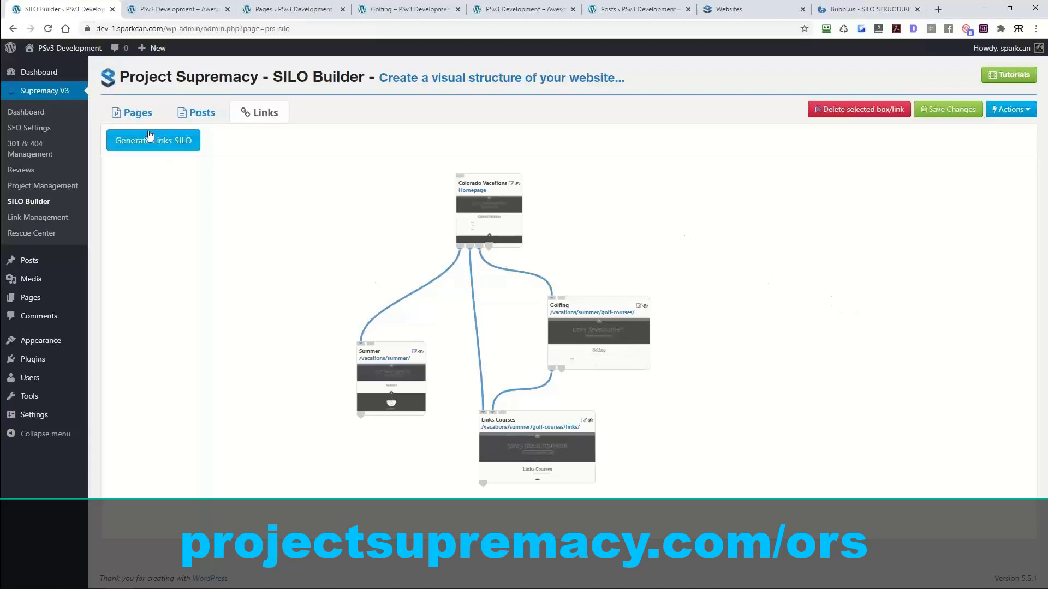
Step: Go back to the Pages silo, view the live Summer page from its box in a new tab, and return to the SILO Builder
left_click(134, 114)
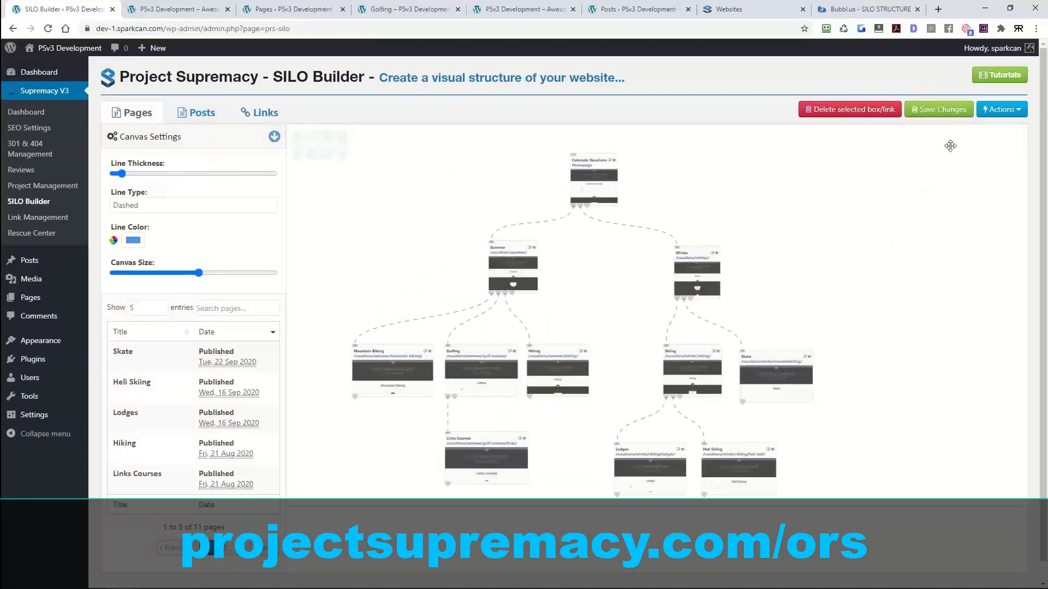
left_click(1007, 110)
left_click(832, 222)
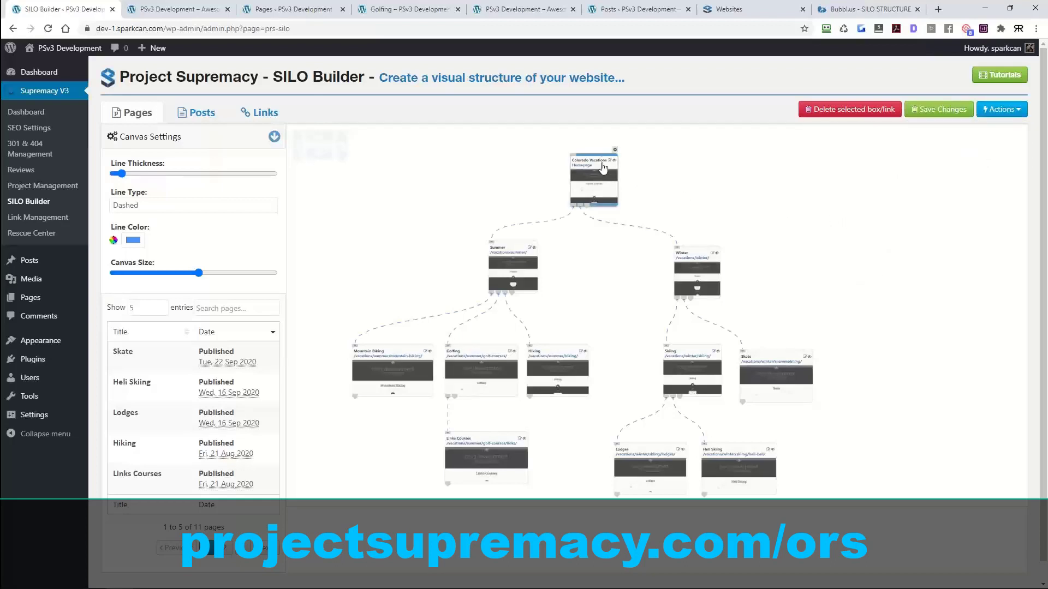
left_click(535, 248)
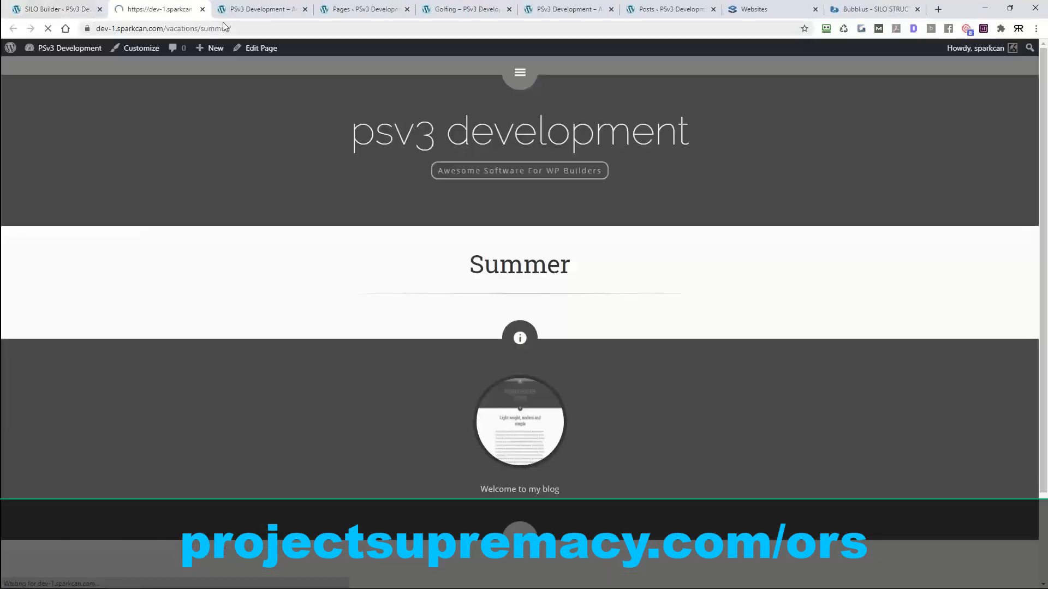
key("ctrl+shift+Tab")
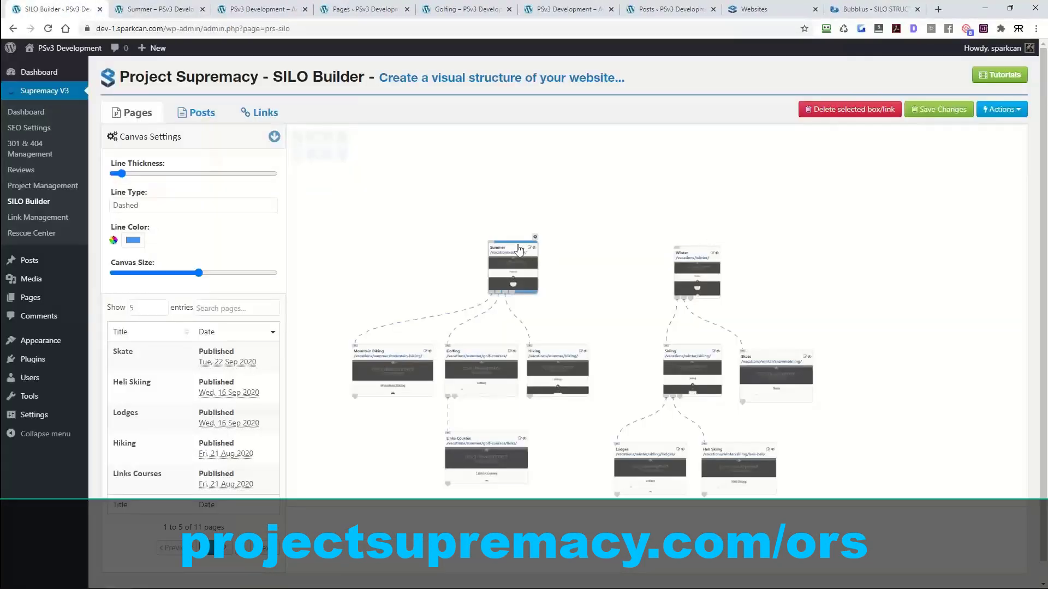
Step: Remove all page boxes from the Pages silo canvas, from Golfing and Hiking through Links Courses, and save the changes
scroll(657, 278, "up", 5)
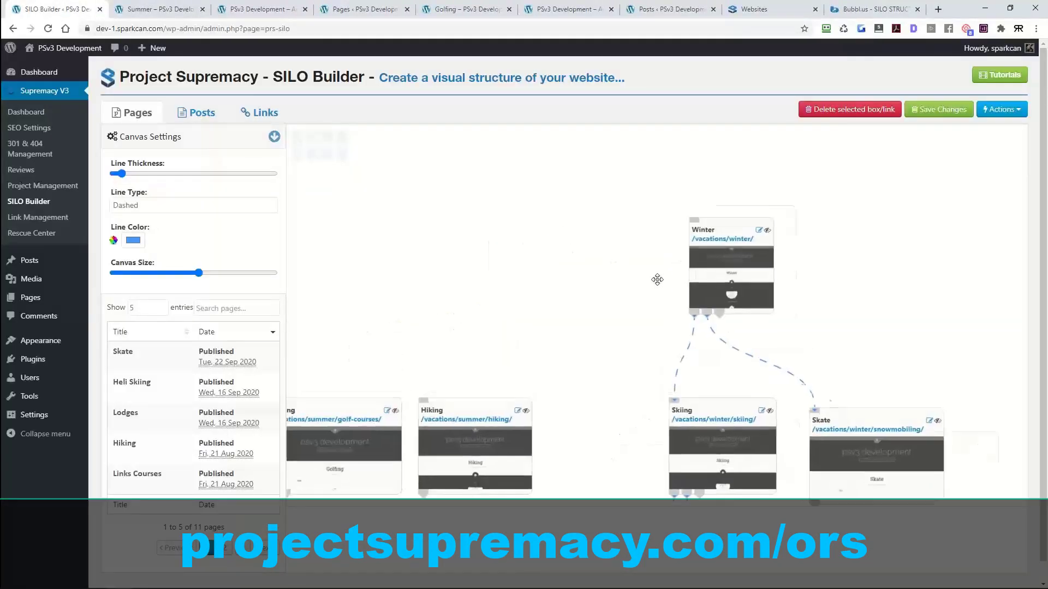
scroll(608, 327, "down", 5)
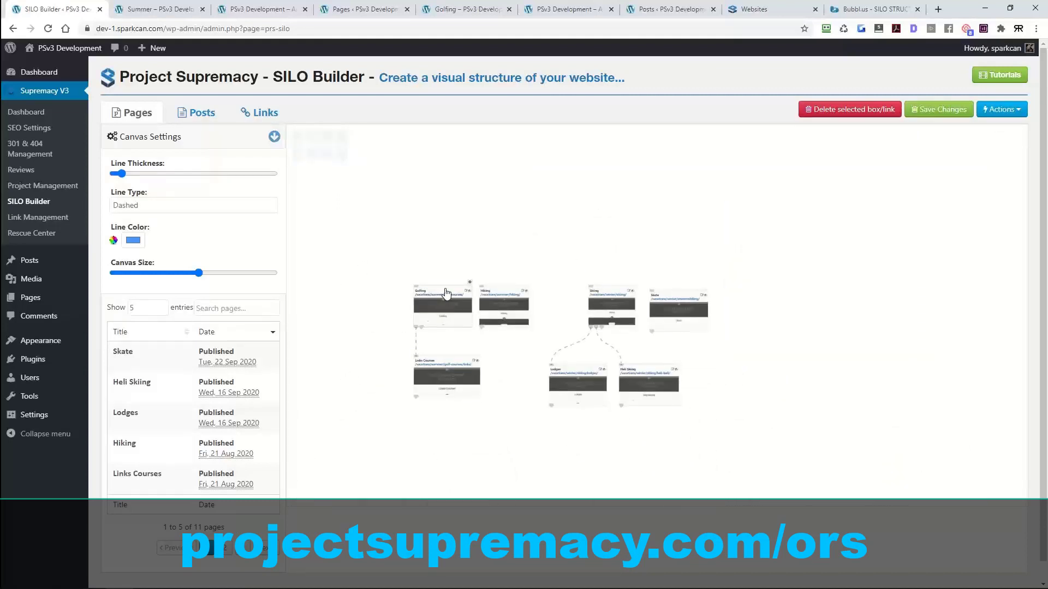
left_click(446, 294)
left_click(485, 287)
left_click(606, 292)
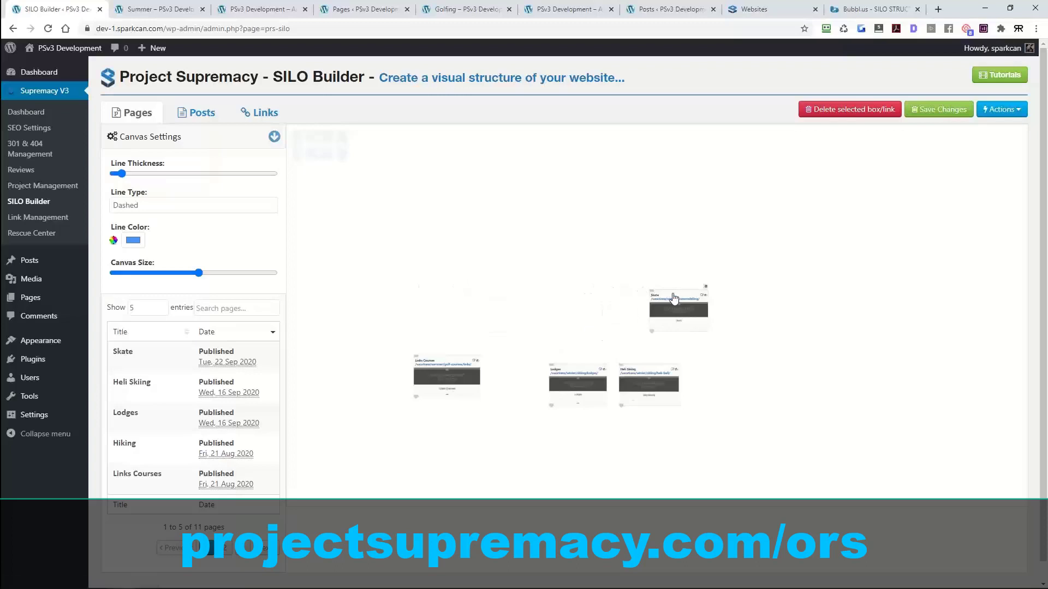
left_click(675, 298)
left_click(654, 370)
left_click(579, 370)
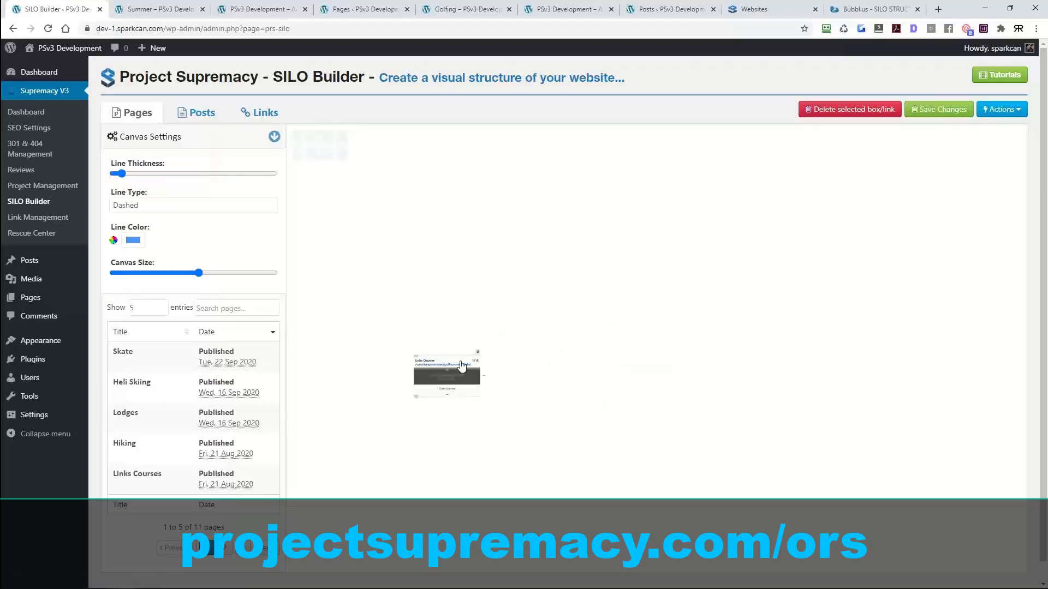
left_click(457, 365)
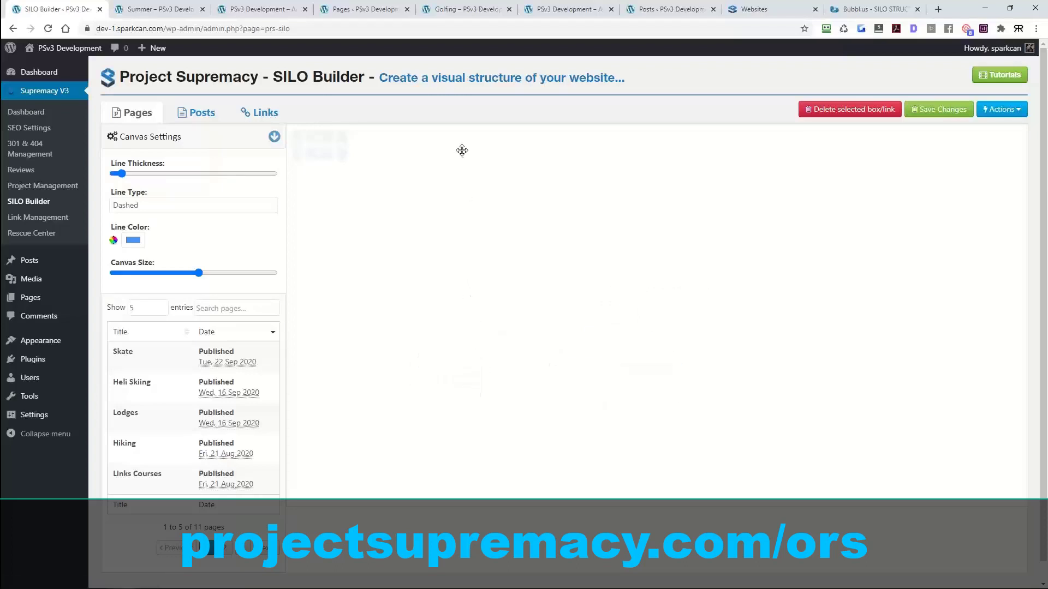
left_click(208, 124)
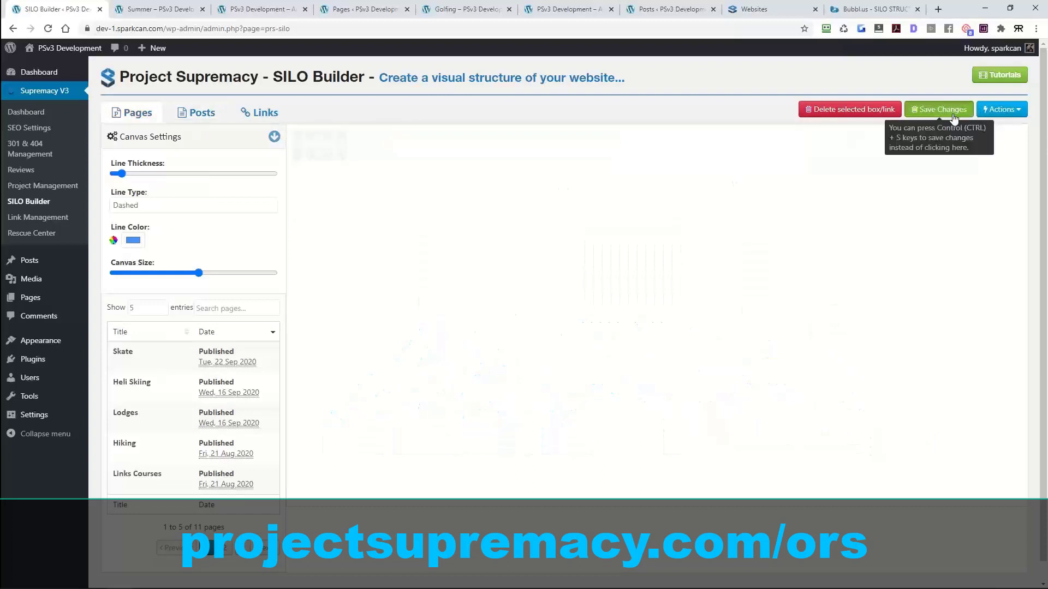
Step: Try to remove the Tag 1 box from the Posts silo, and close the edit page that opens
left_click(196, 110)
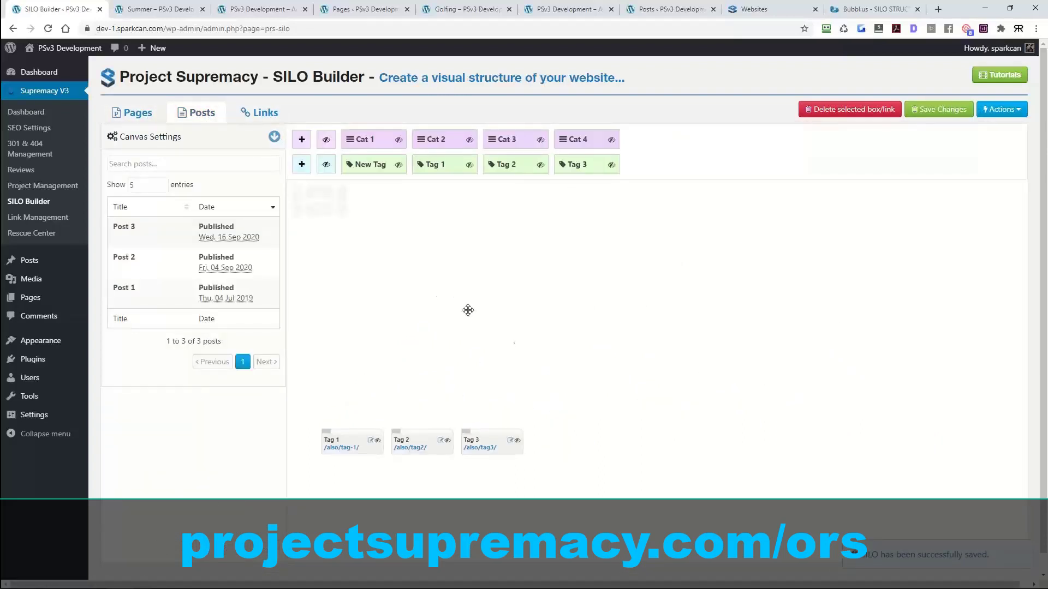
scroll(519, 347, "down", 3)
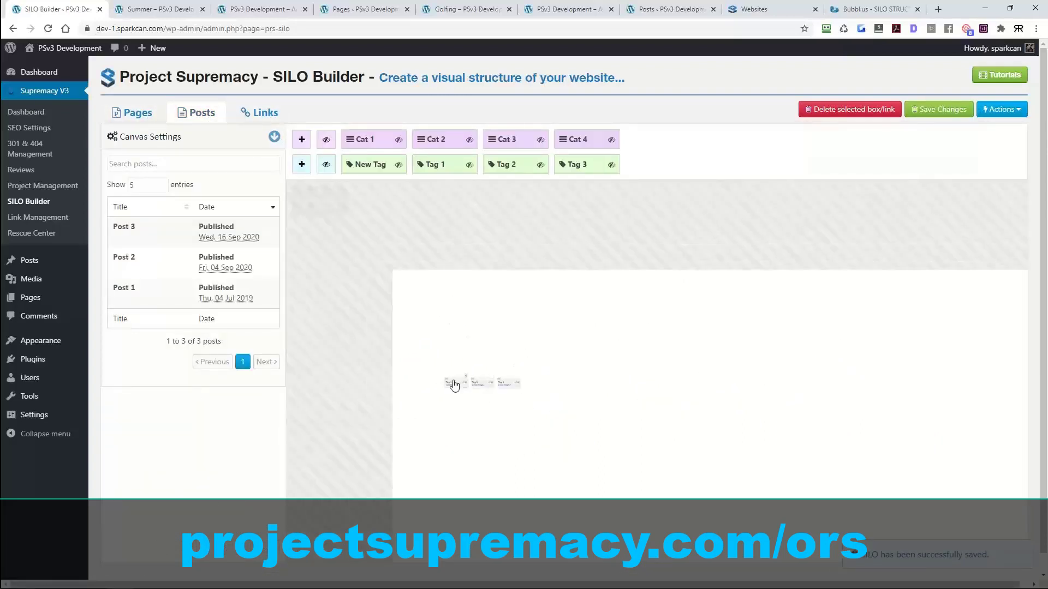
double_click(466, 387)
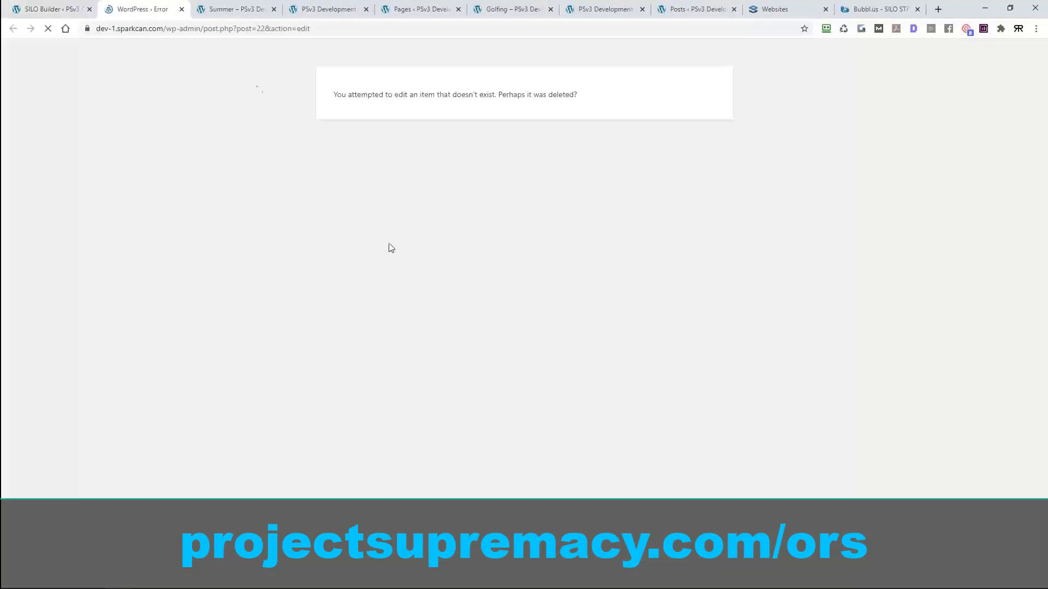
left_click(181, 9)
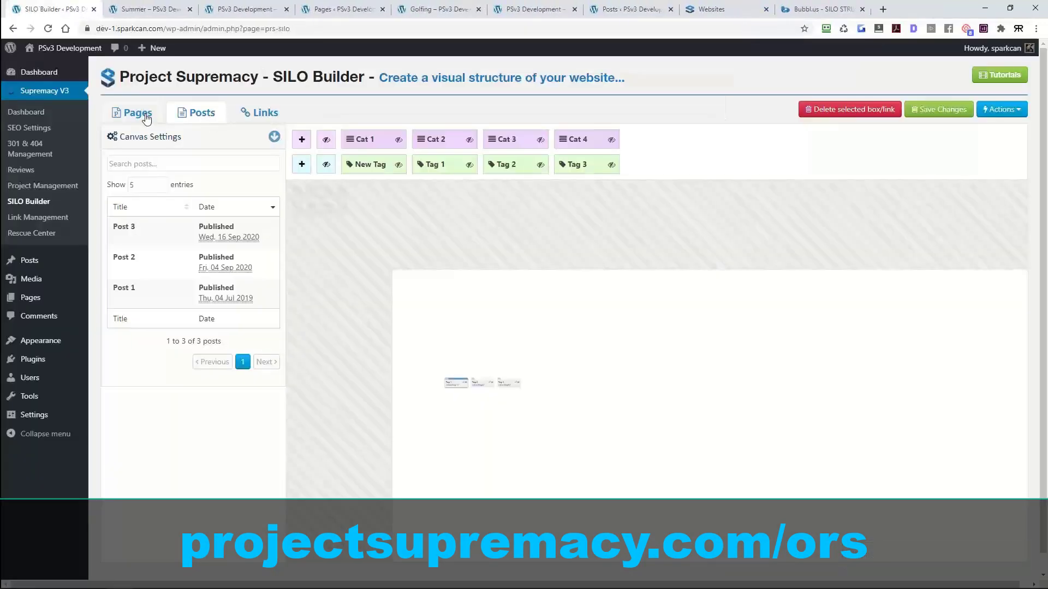
Step: Return to the Pages silo, check the WordPress list of all pages in a new tab, and come back to the SILO Builder
left_click(137, 112)
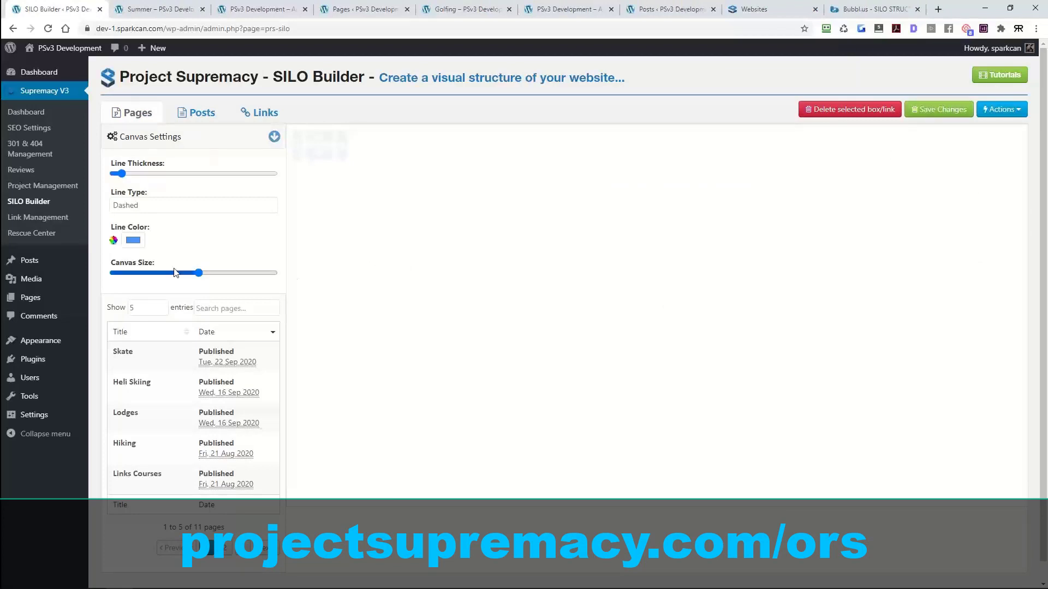
mouse_move(33, 297)
right_click(104, 301)
left_click(123, 309)
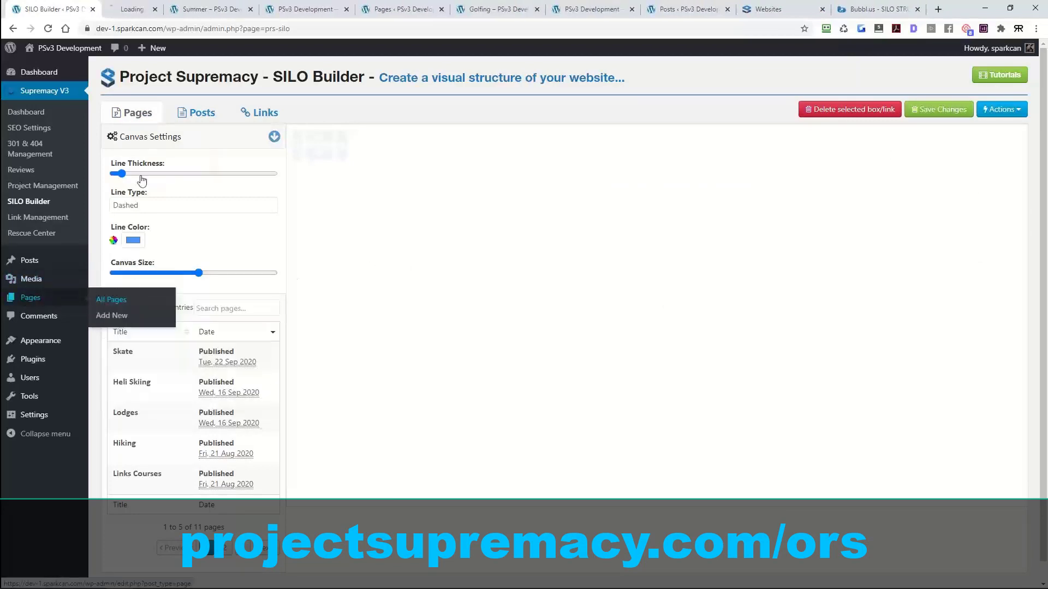
left_click(145, 10)
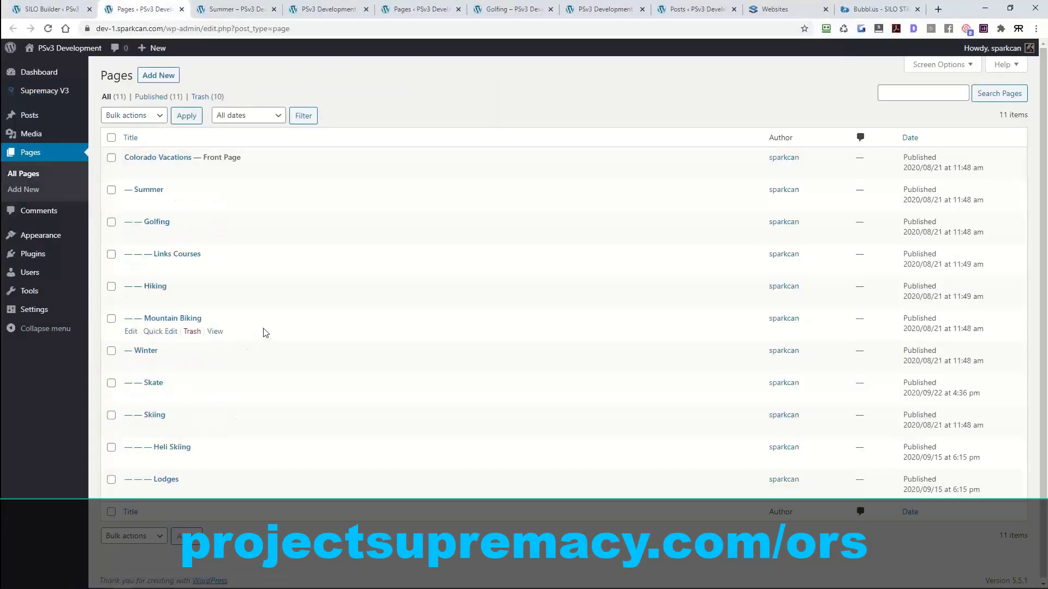
left_click(70, 10)
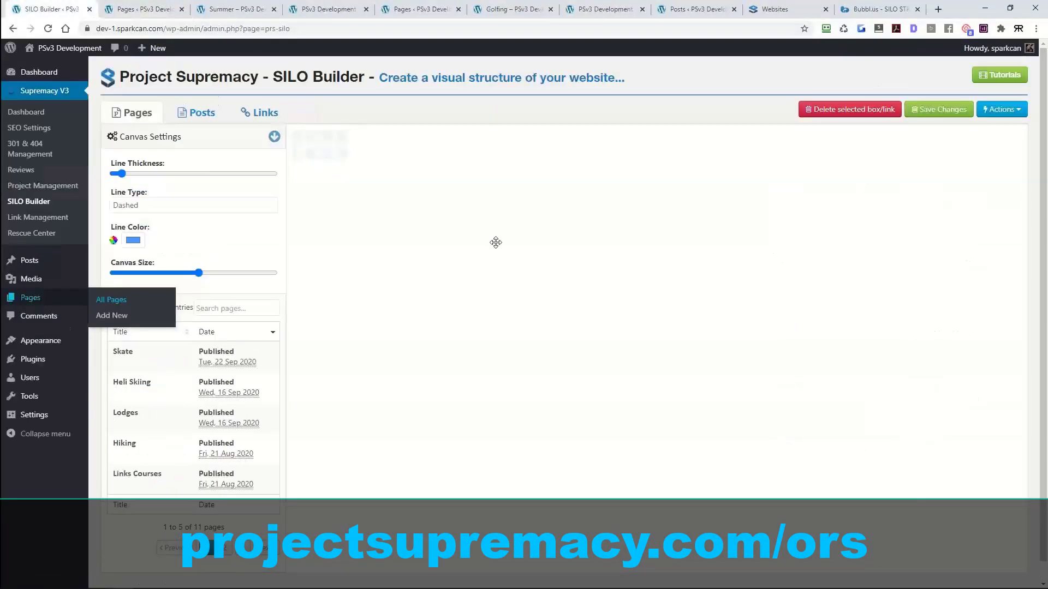
Step: Regenerate the silo from the site's existing pages, accepting that current SILO Builder changes are emptied
left_click(1001, 109)
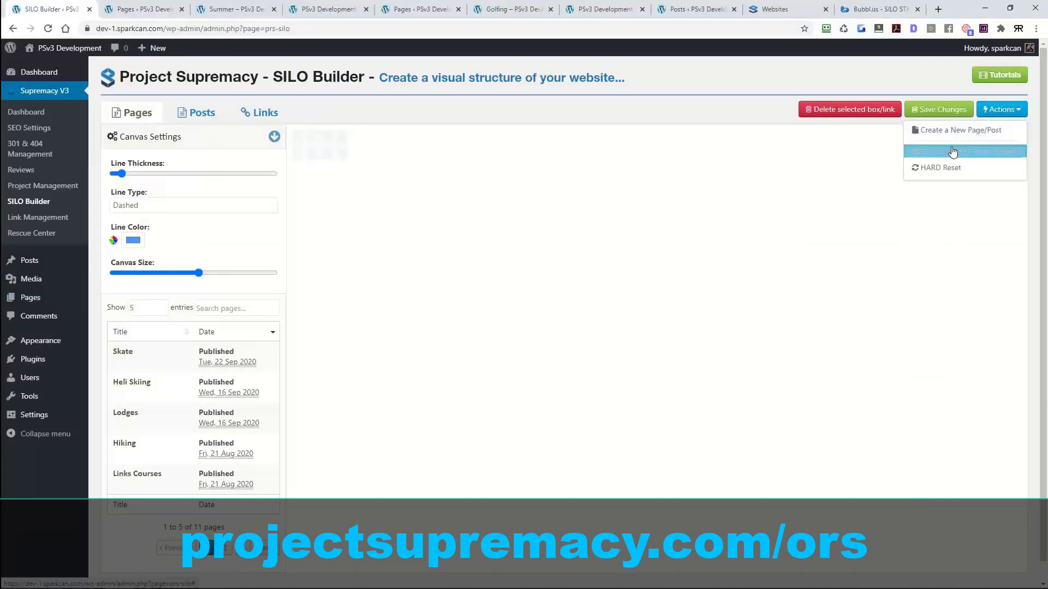
left_click(986, 153)
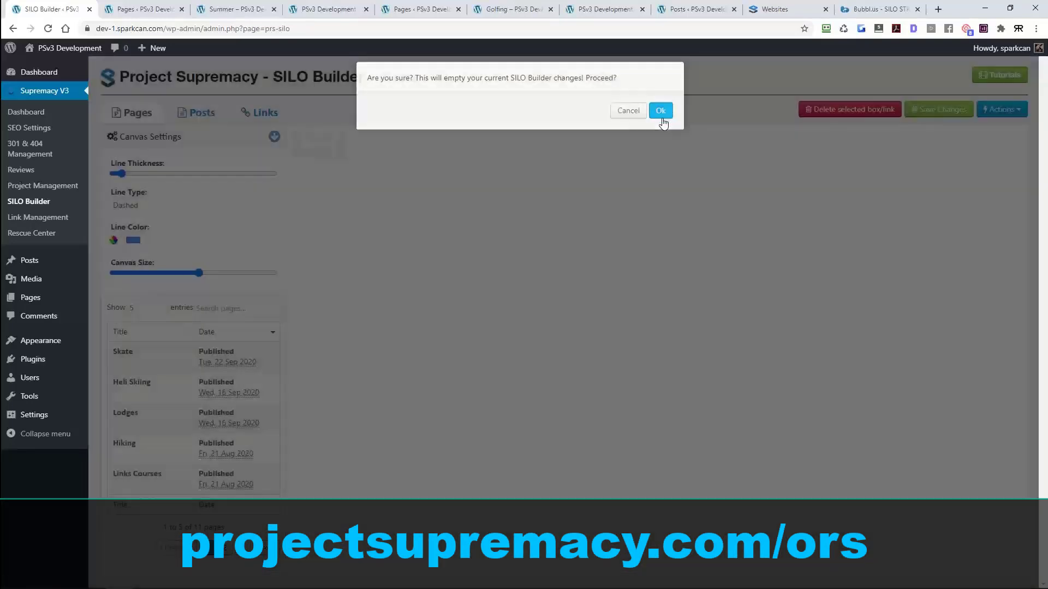
left_click(661, 114)
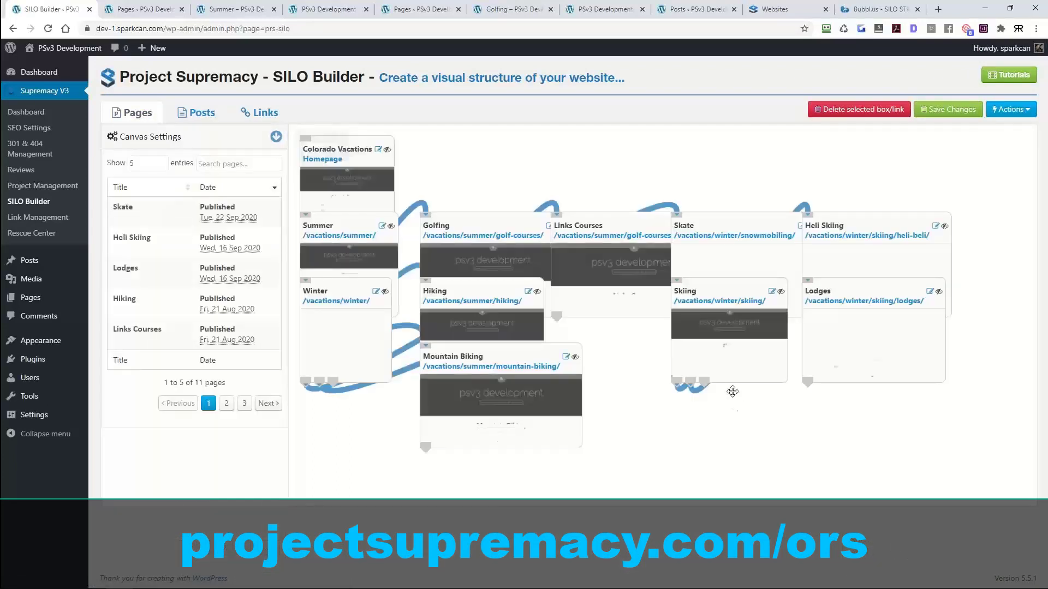
Step: Shift the Colorado Vacations box sideways and spread the Lodges, Skiing, Heli Skiing and Skate boxes out of the overlapping cluster
scroll(628, 420, "down", 5)
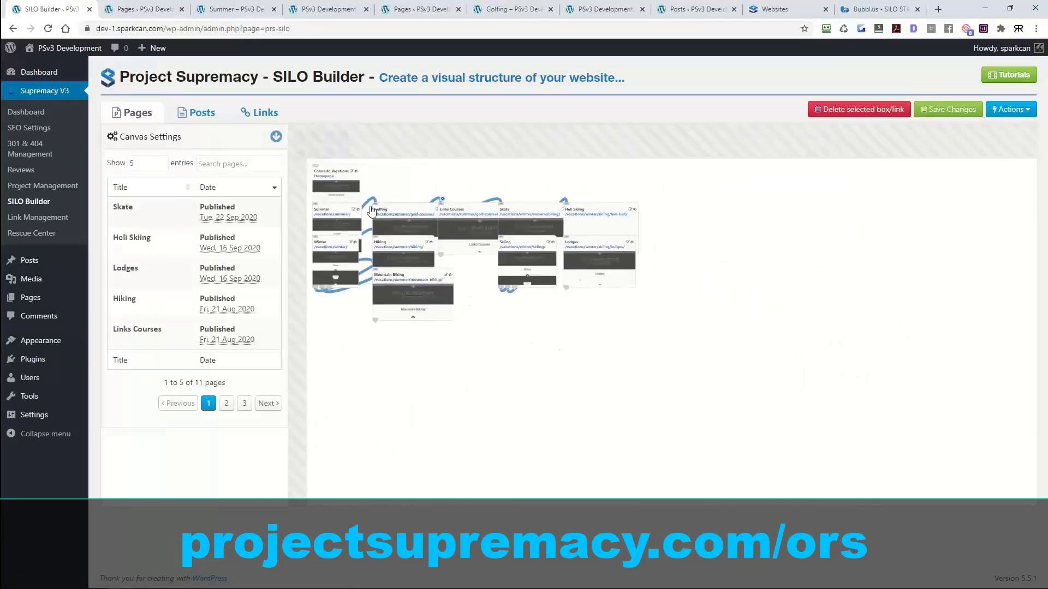
left_click_drag(335, 173, 424, 175)
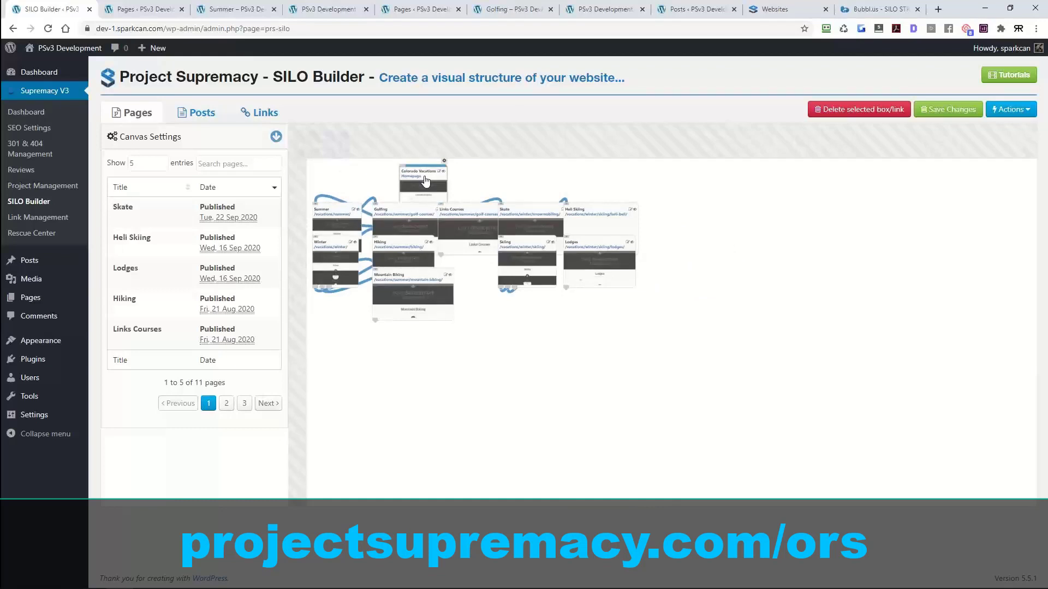
left_click_drag(605, 251, 844, 369)
left_click_drag(536, 257, 566, 351)
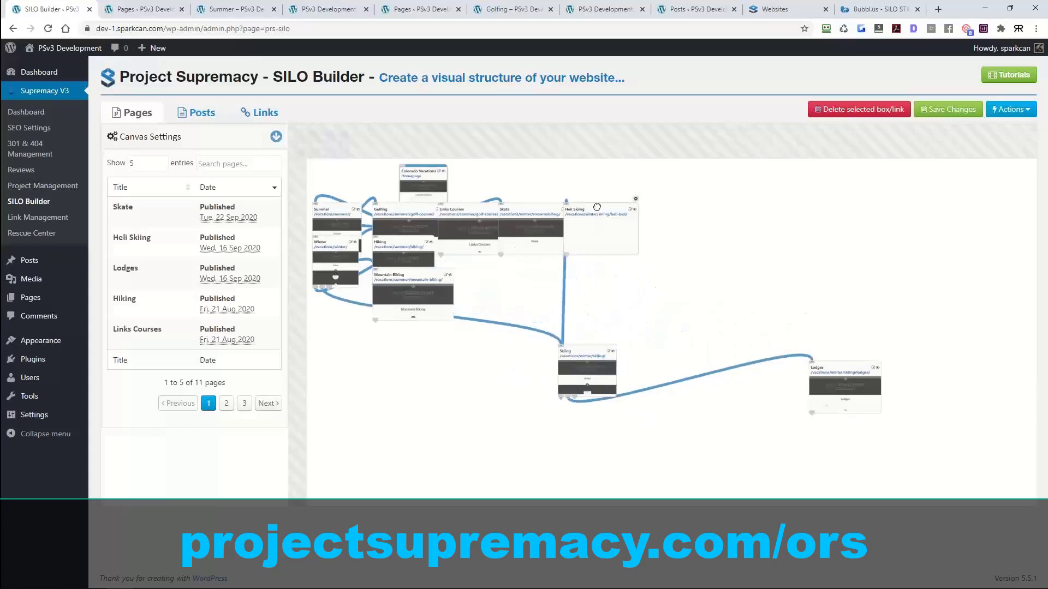
left_click_drag(597, 207, 597, 465)
left_click_drag(526, 212, 360, 355)
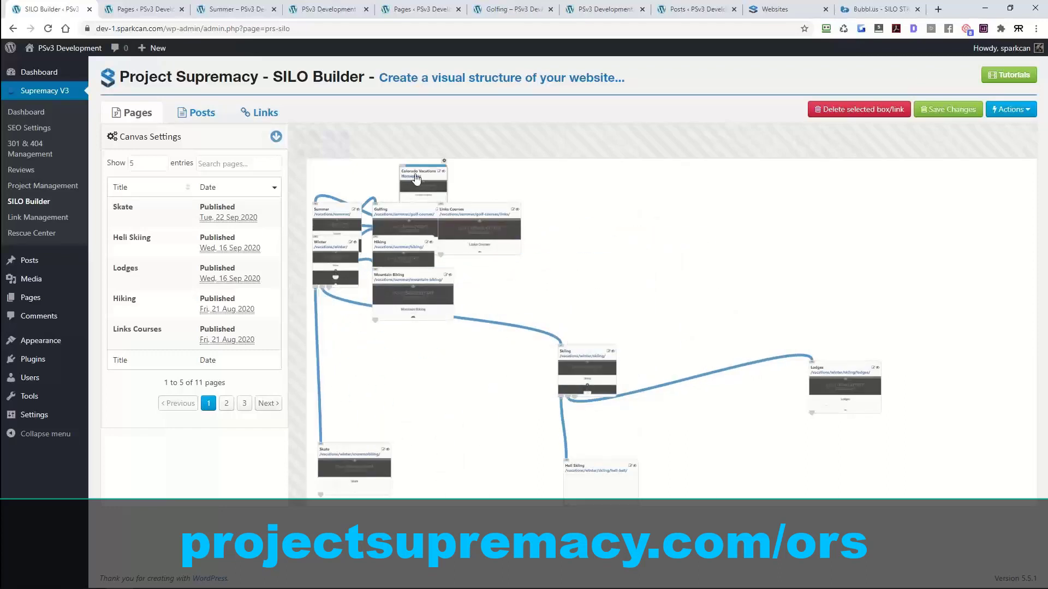
Step: Move the Colorado Vacations homepage box into open canvas and place the Summer and Winter boxes side by side beneath it
left_click_drag(416, 172, 717, 211)
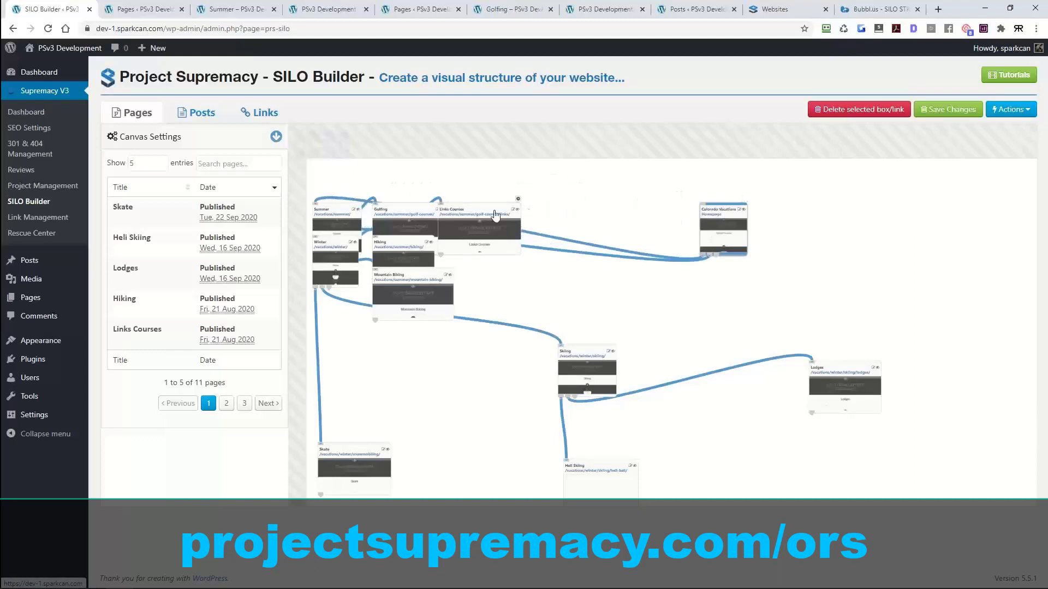
left_click_drag(339, 213, 665, 295)
left_click_drag(346, 241, 766, 284)
left_click_drag(743, 418, 686, 361)
Step: Place Hiking and Mountain Biking under Summer, Skiing and Lodges under Winter, and Links Courses below Golfing
left_click_drag(420, 170, 385, 255)
left_click_drag(361, 219, 694, 355)
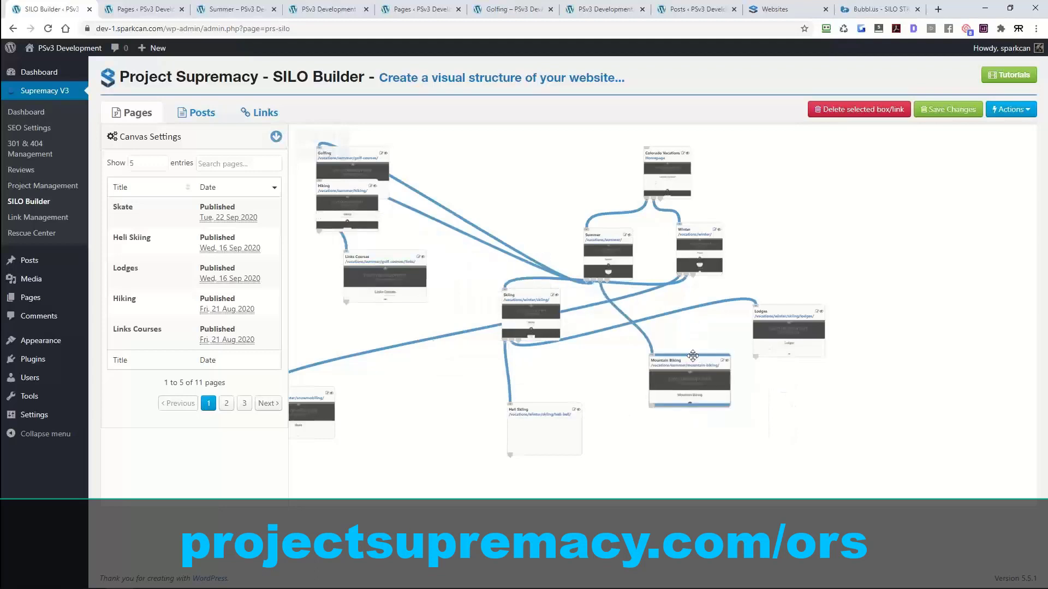
left_click_drag(348, 185, 620, 349)
left_click_drag(530, 299, 762, 393)
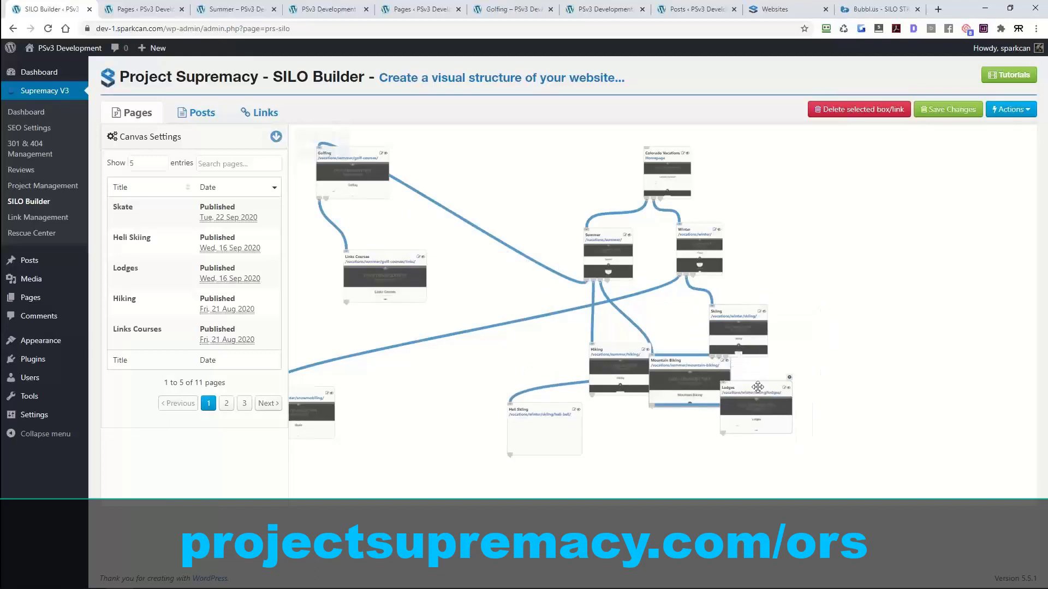
left_click_drag(595, 349, 519, 328)
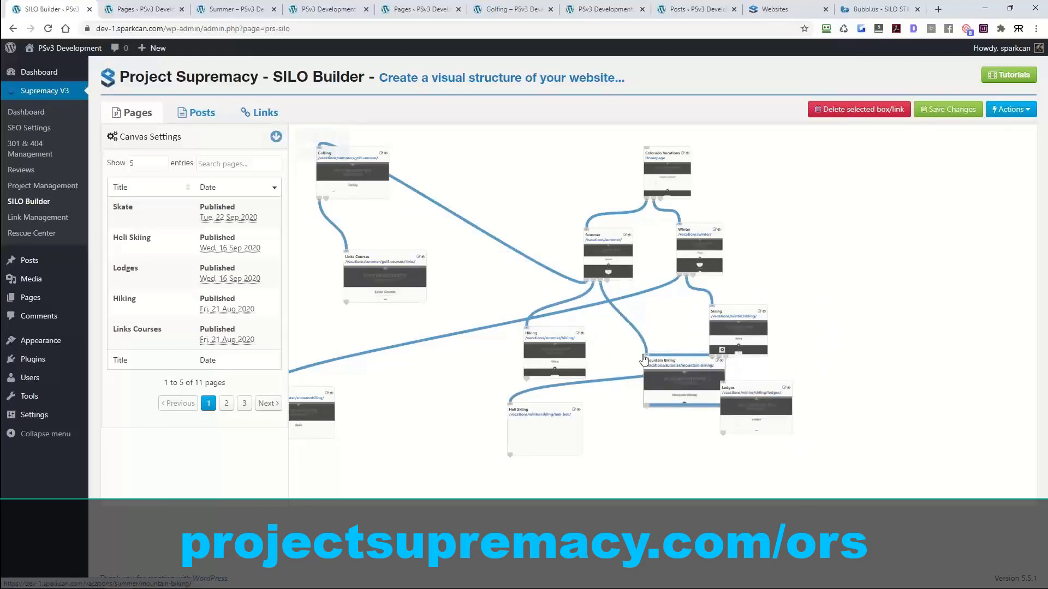
left_click_drag(672, 365, 612, 326)
Step: Move the Heli Skiing box beneath Skiing and the Skate box beneath Winter
left_click_drag(560, 412, 749, 409)
left_click_drag(305, 390, 704, 335)
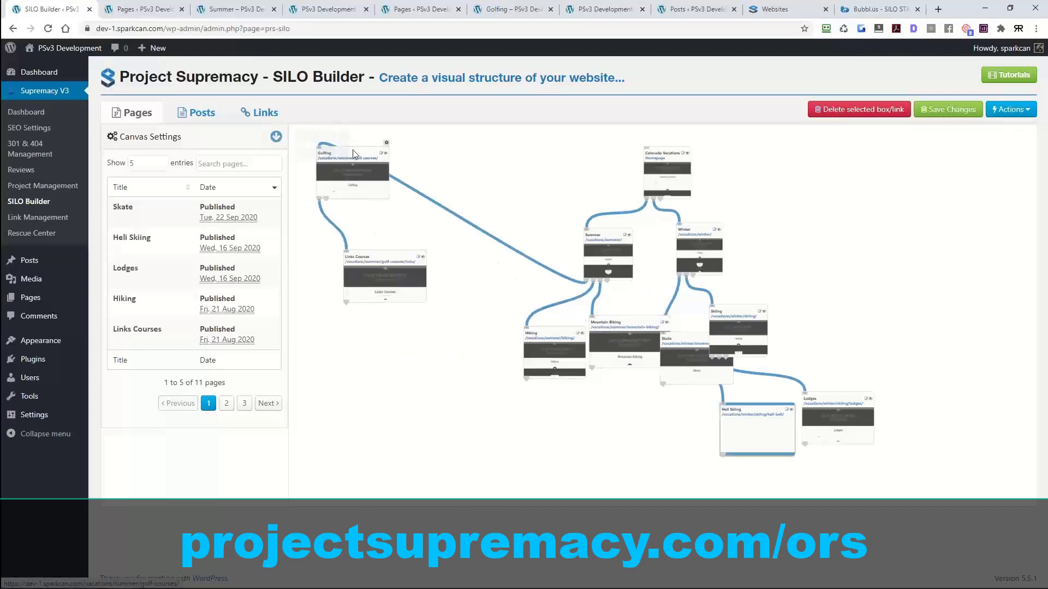
left_click(464, 313)
Step: Line up Golfing, Hiking and Mountain Biking in a row under Summer, with Links Courses directly below Golfing
mouse_move(346, 157)
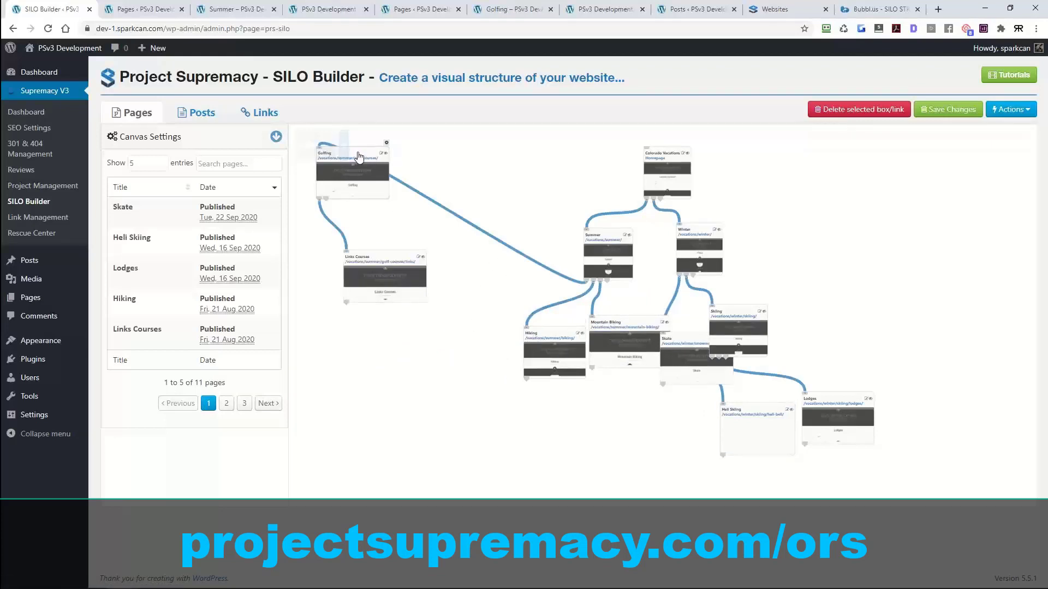
left_click_drag(359, 157, 479, 339)
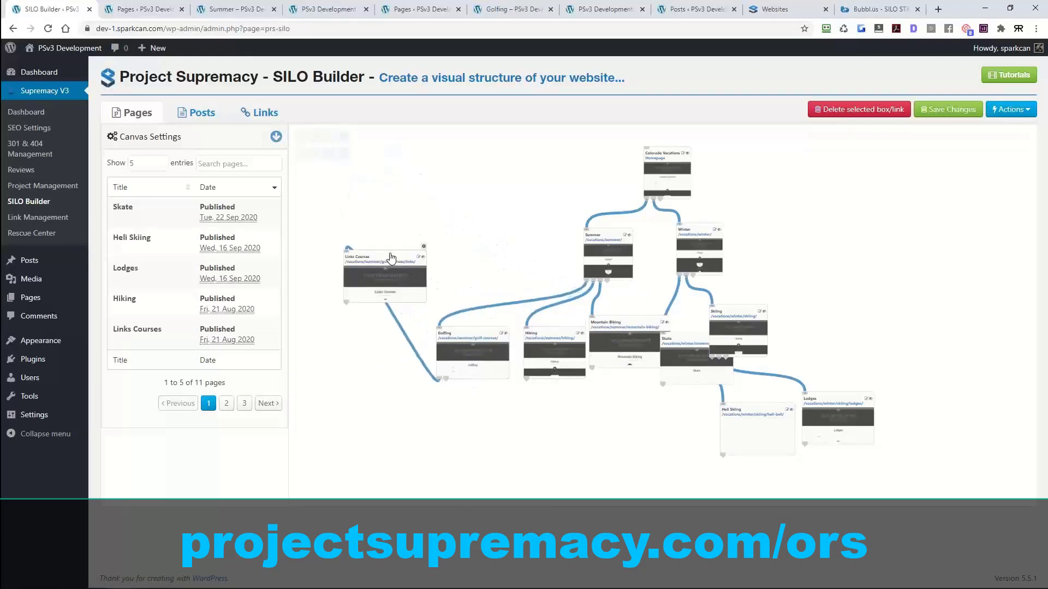
left_click_drag(391, 256, 484, 405)
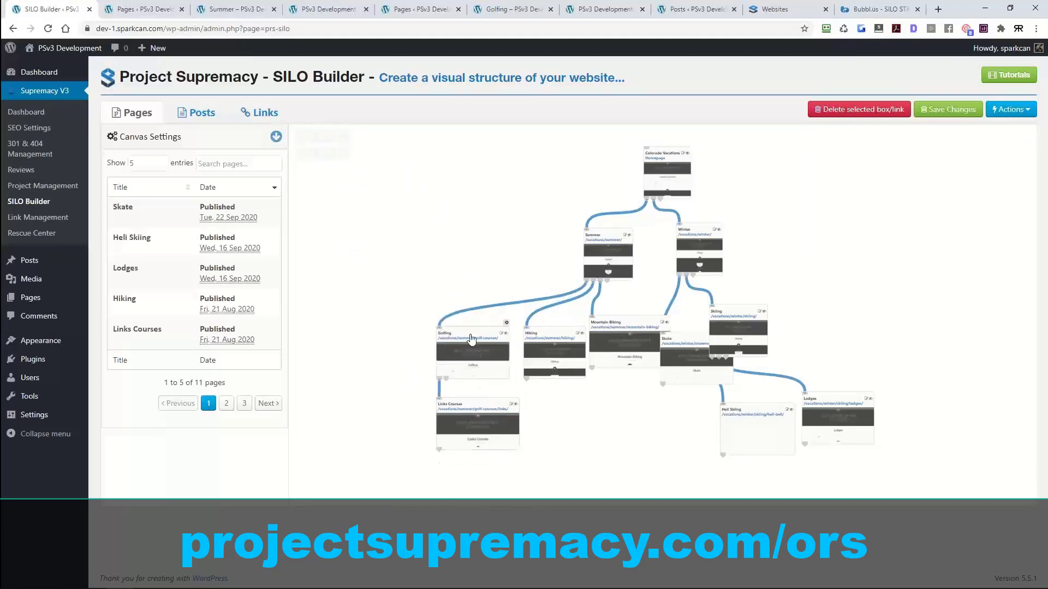
left_click_drag(471, 339, 455, 328)
left_click_drag(476, 409, 449, 393)
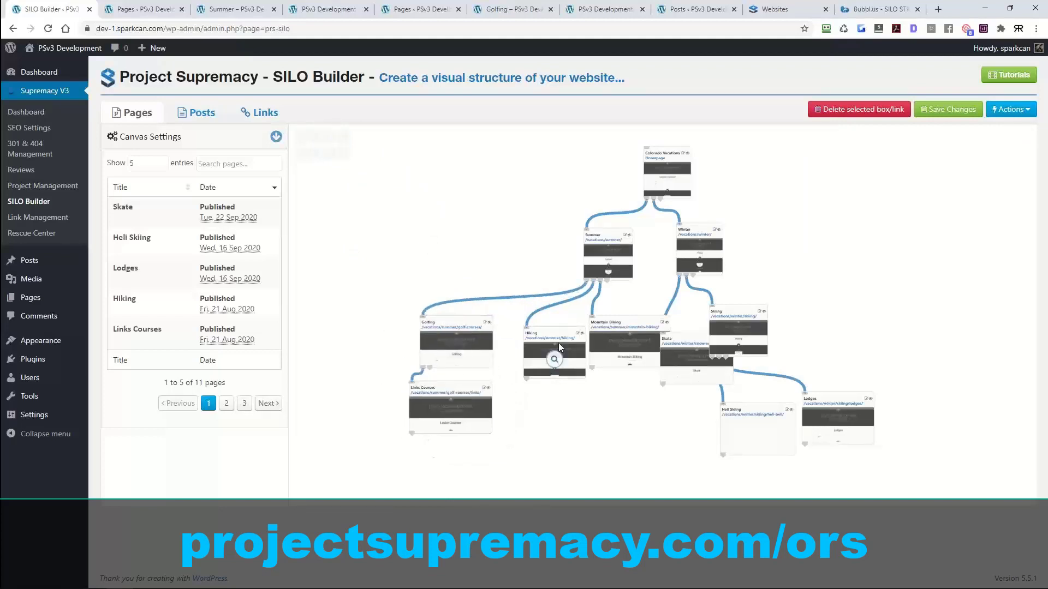
left_click_drag(559, 333, 538, 322)
left_click_drag(622, 328, 594, 322)
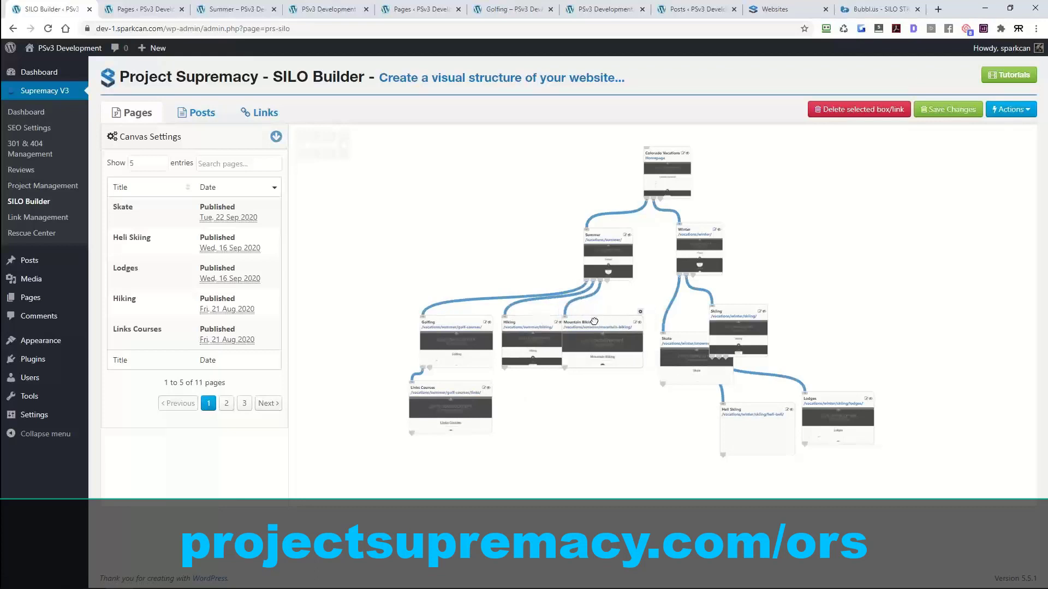
Step: Space Skate and Skiing side by side under Winter, align Lodges with Heli Skiing, and separate Mountain Biking from Hiking
left_click_drag(742, 322, 803, 322)
left_click_drag(696, 342, 718, 326)
left_click_drag(808, 318, 804, 327)
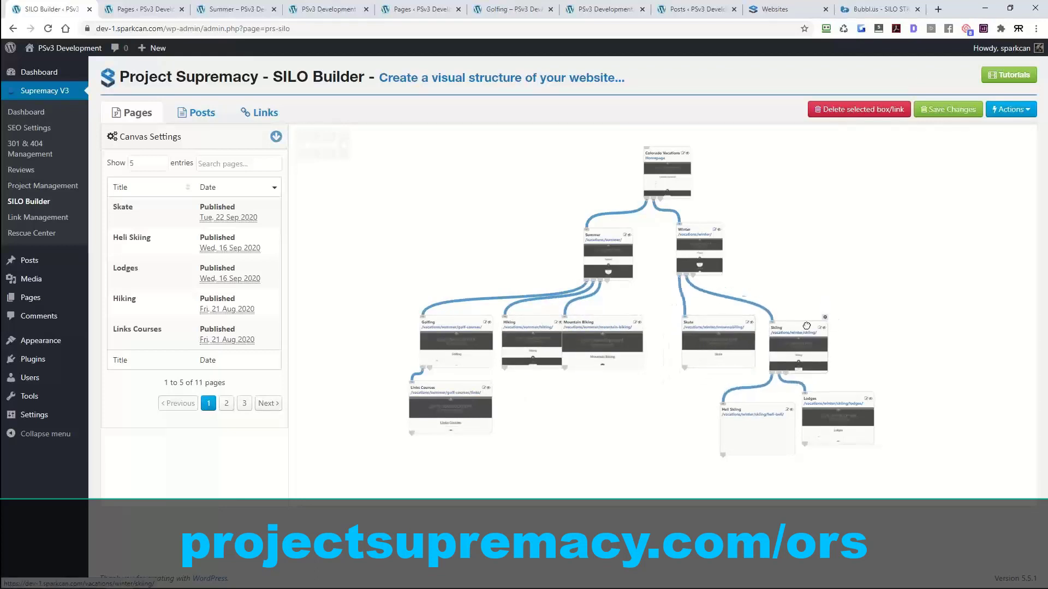
left_click_drag(835, 401, 841, 413)
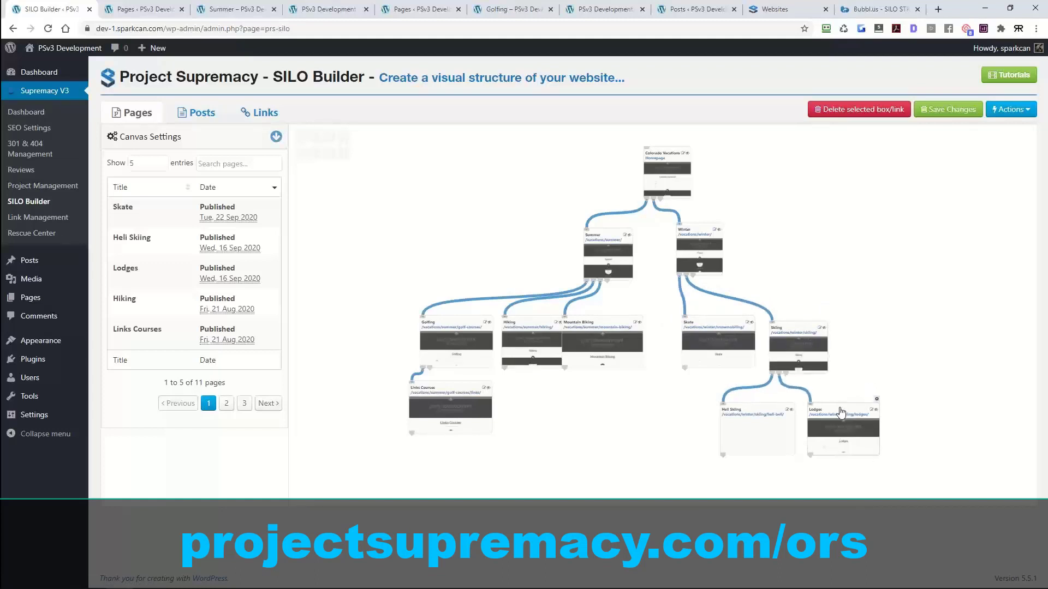
left_click(770, 419)
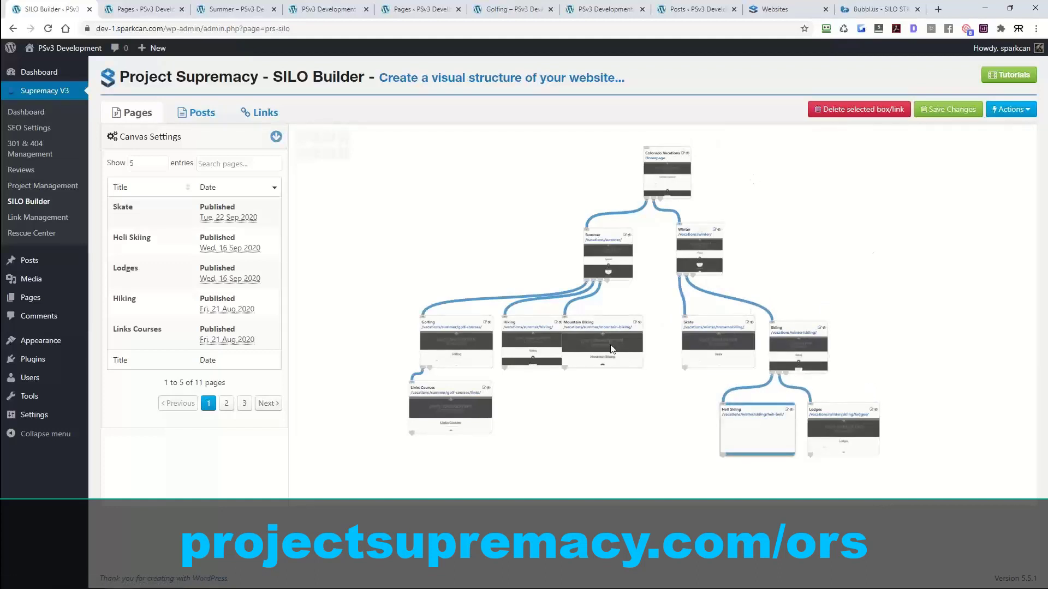
left_click_drag(608, 328, 616, 328)
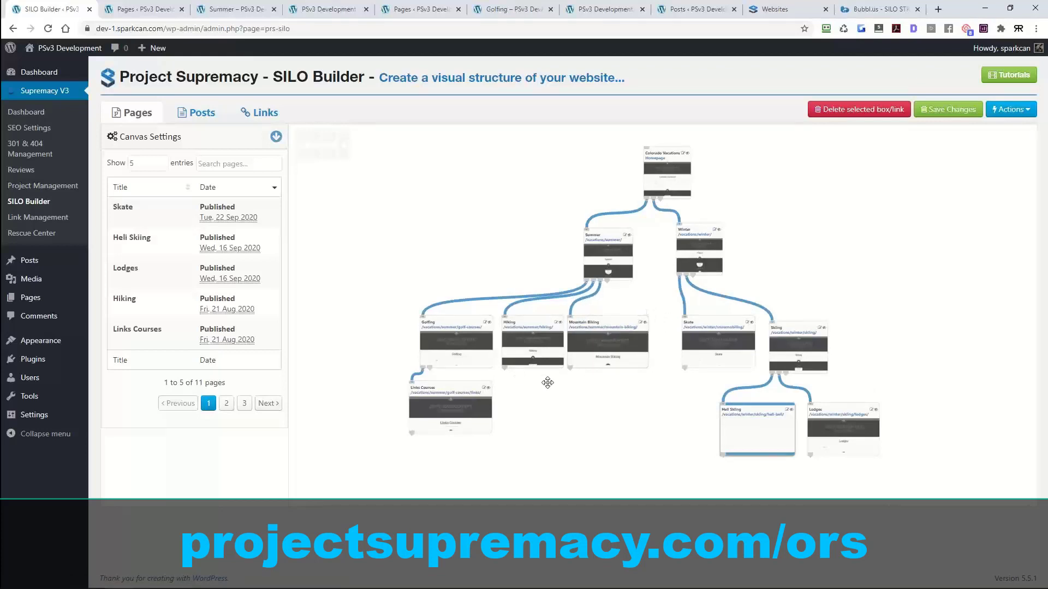
Step: Arrange Post 1, Post 2 and Post 3 side by side in a row above the tag and category boxes on the Posts canvas
left_click(633, 436)
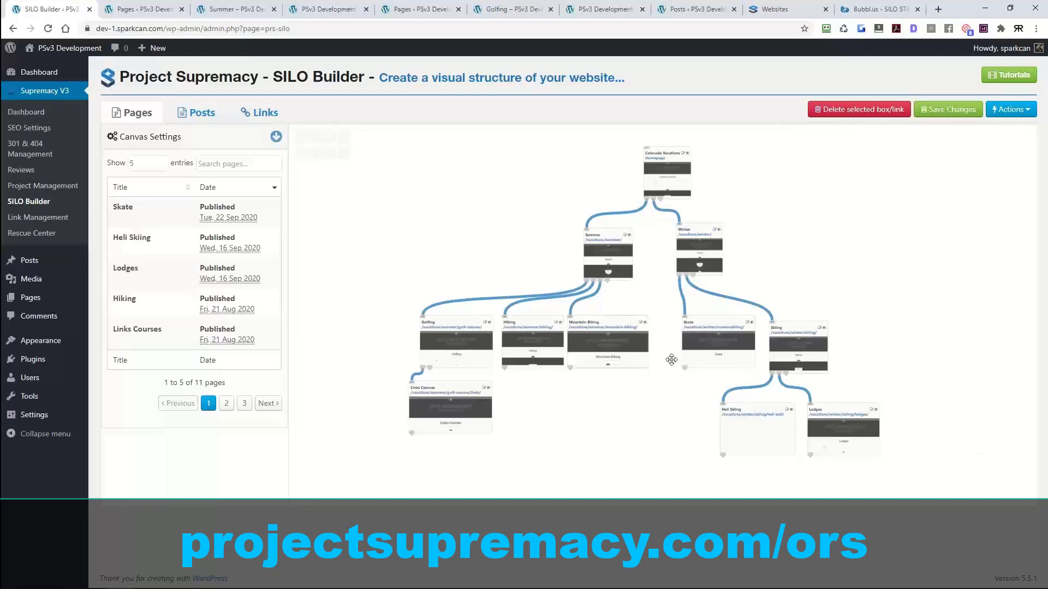
left_click(198, 112)
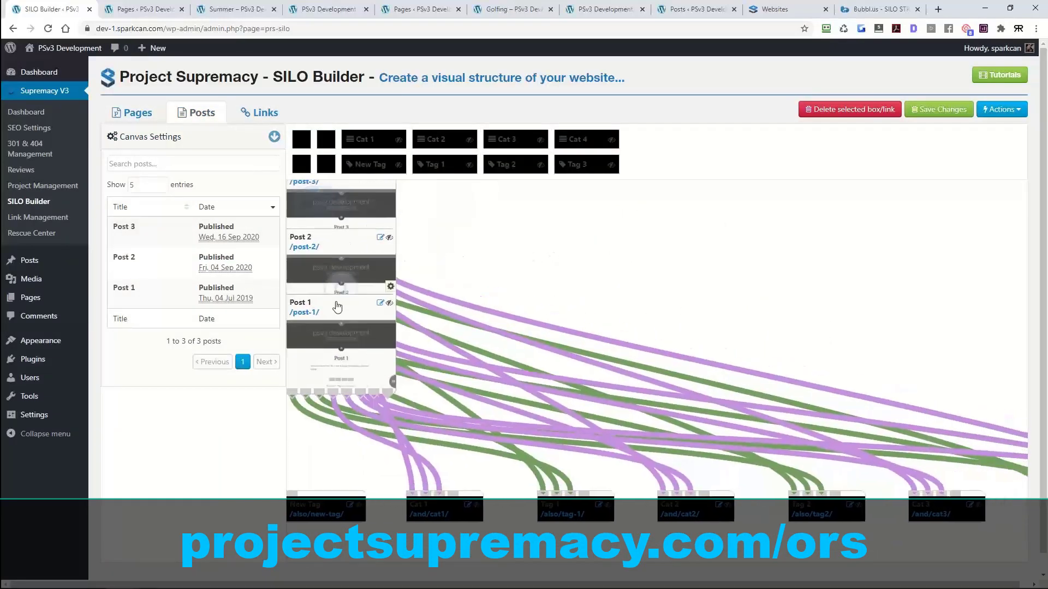
left_click_drag(338, 289, 642, 224)
left_click_drag(331, 244, 816, 232)
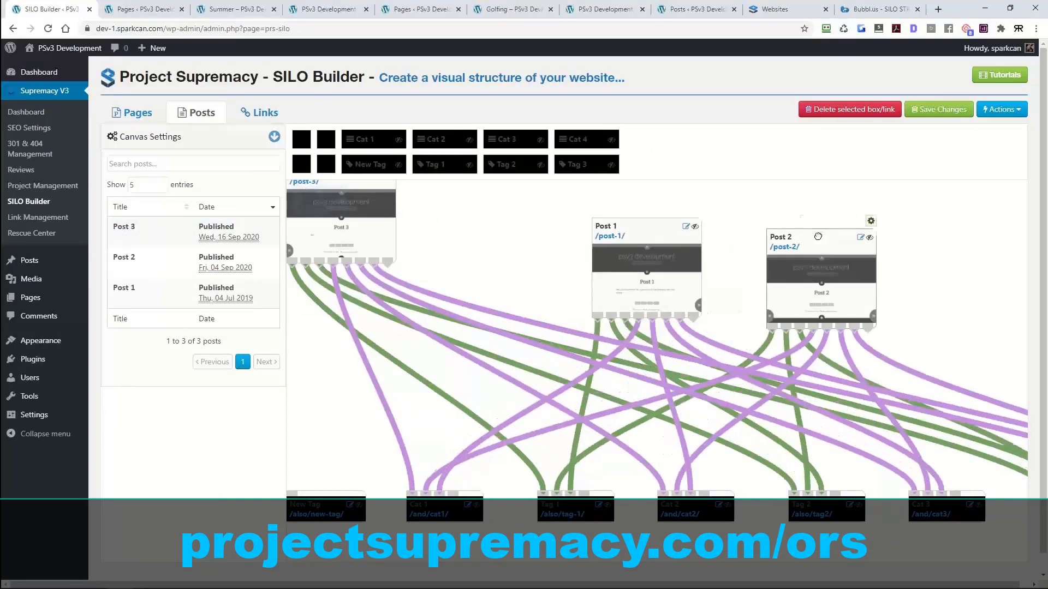
left_click_drag(336, 188, 957, 231)
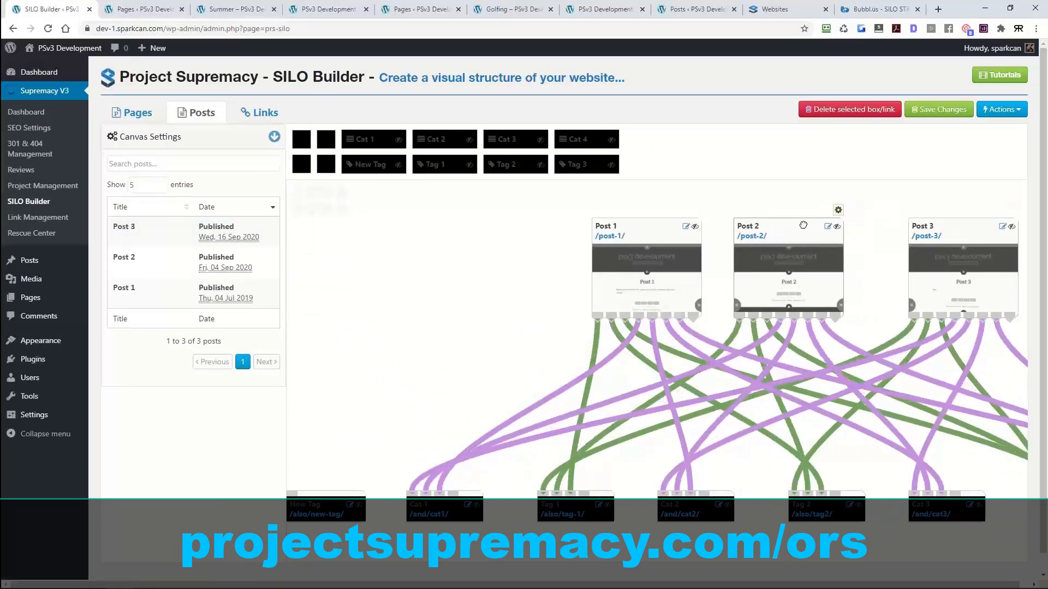
left_click_drag(971, 233, 915, 226)
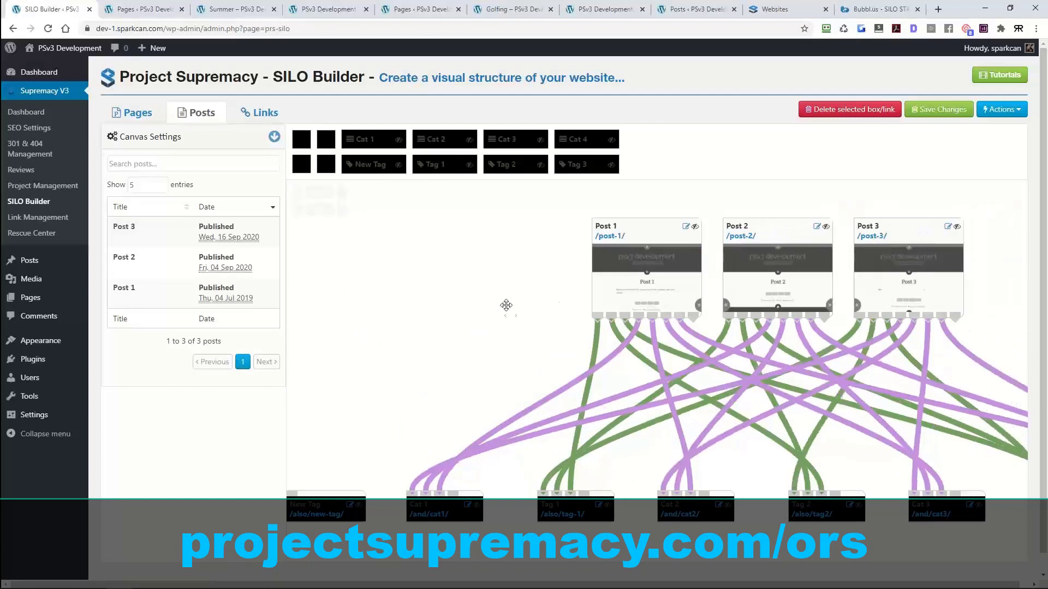
left_click_drag(506, 305, 480, 251)
scroll(840, 442, "down", 3)
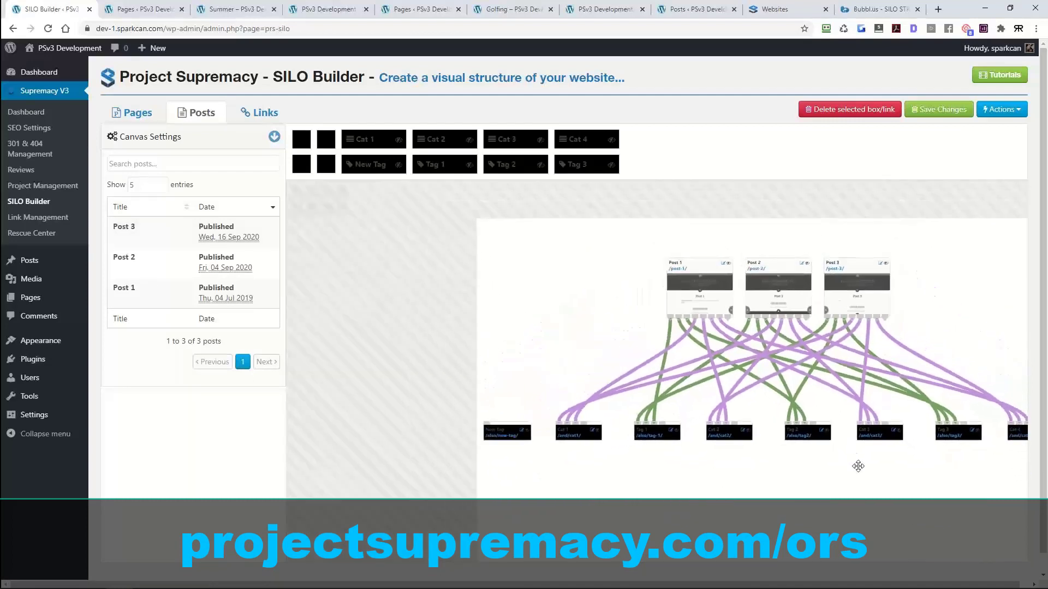
left_click_drag(858, 466, 682, 441)
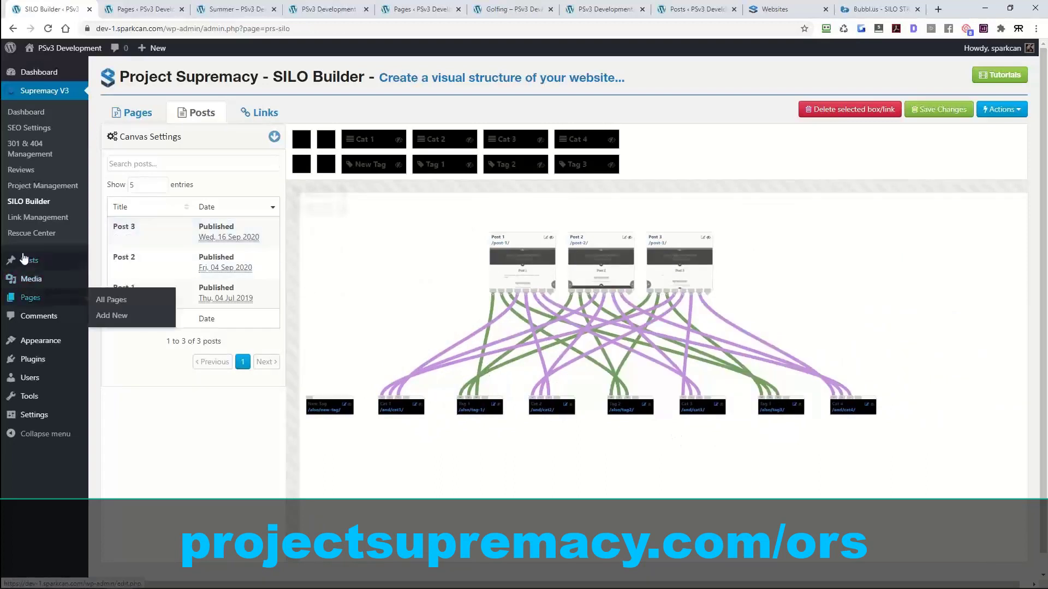
Step: Review the categories and tags assigned in the WordPress posts list, and the parent-child hierarchy in the pages list
mouse_move(24, 258)
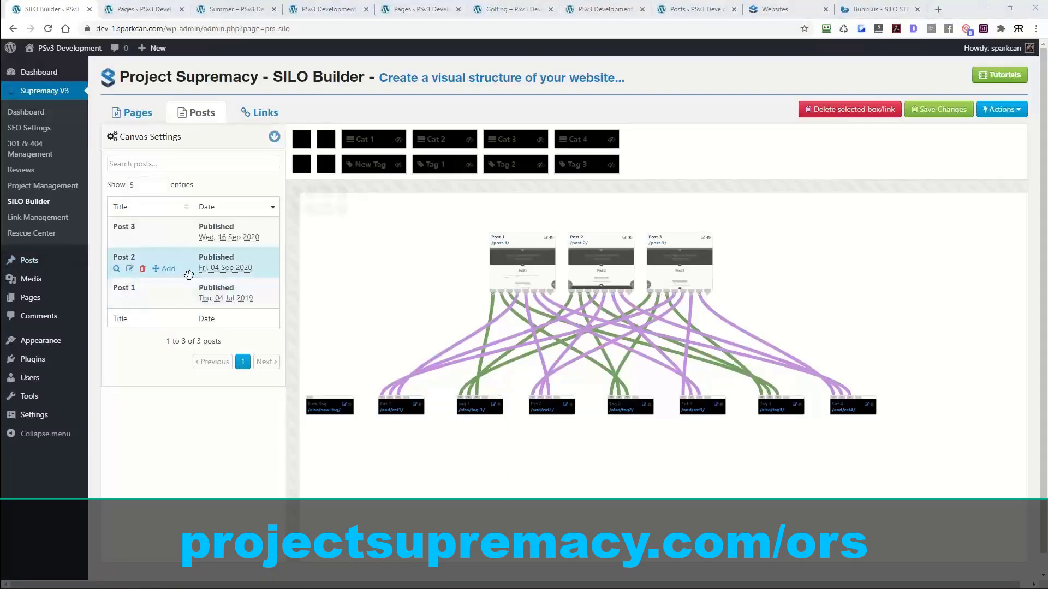
mouse_move(173, 236)
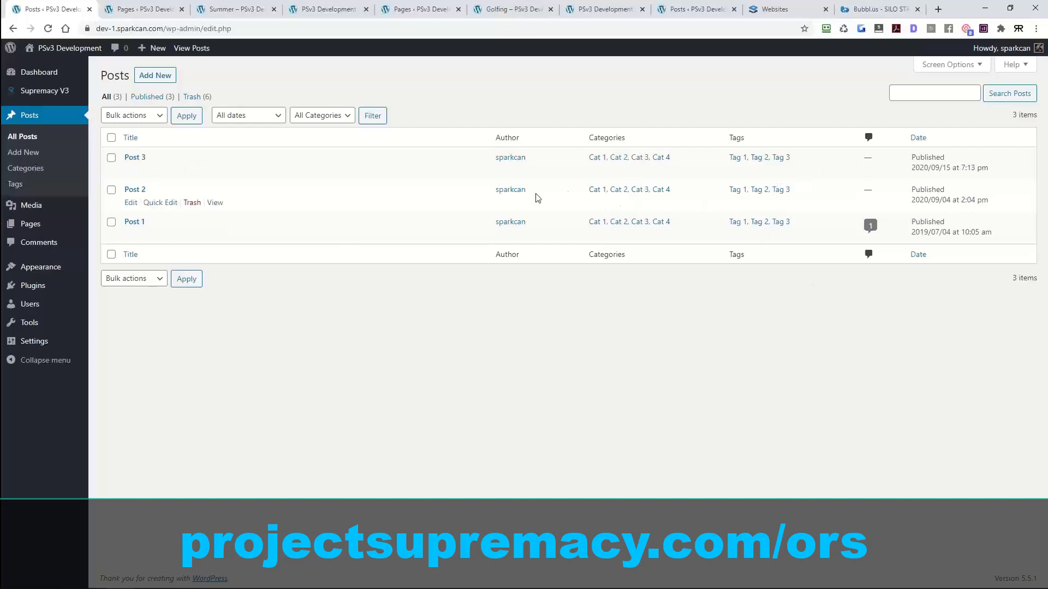
left_click(60, 223)
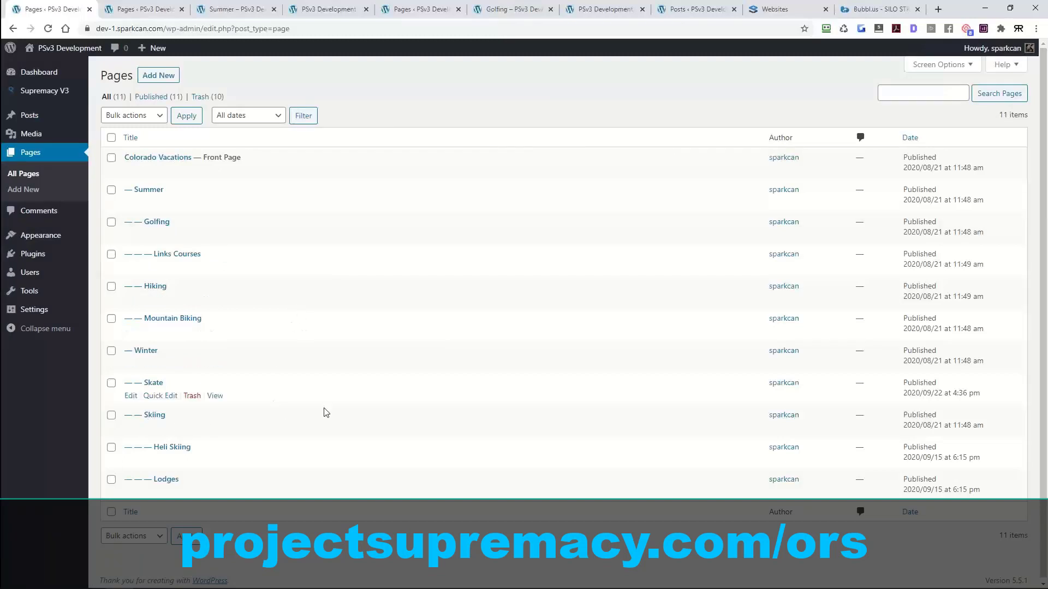
scroll(354, 418, "down", 1)
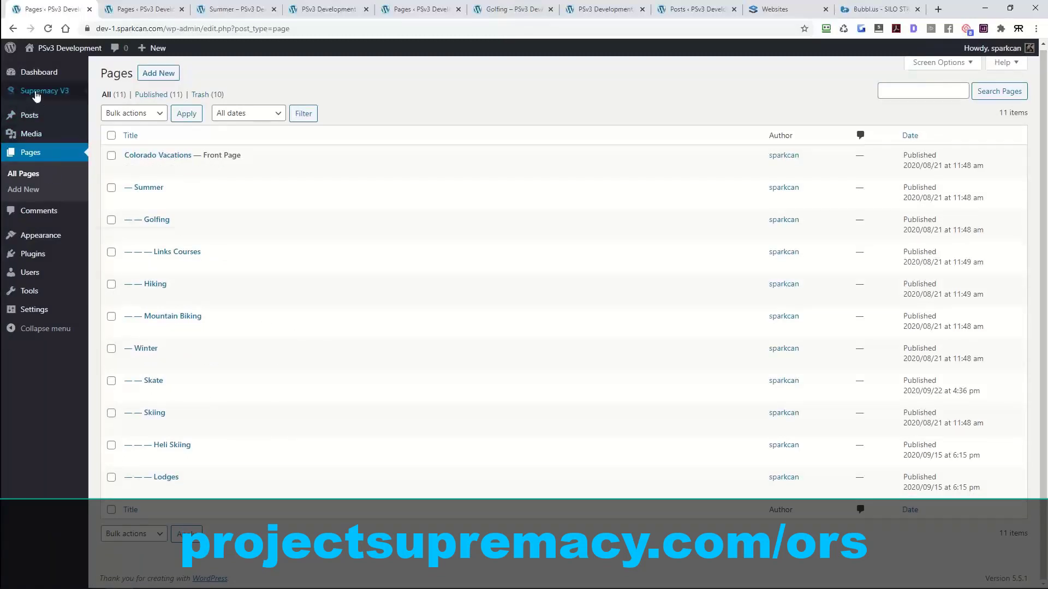
Step: Return to the SILO Builder, look over its Pages, Posts and Links canvases, and reopen it on the Pages canvas
mouse_move(45, 90)
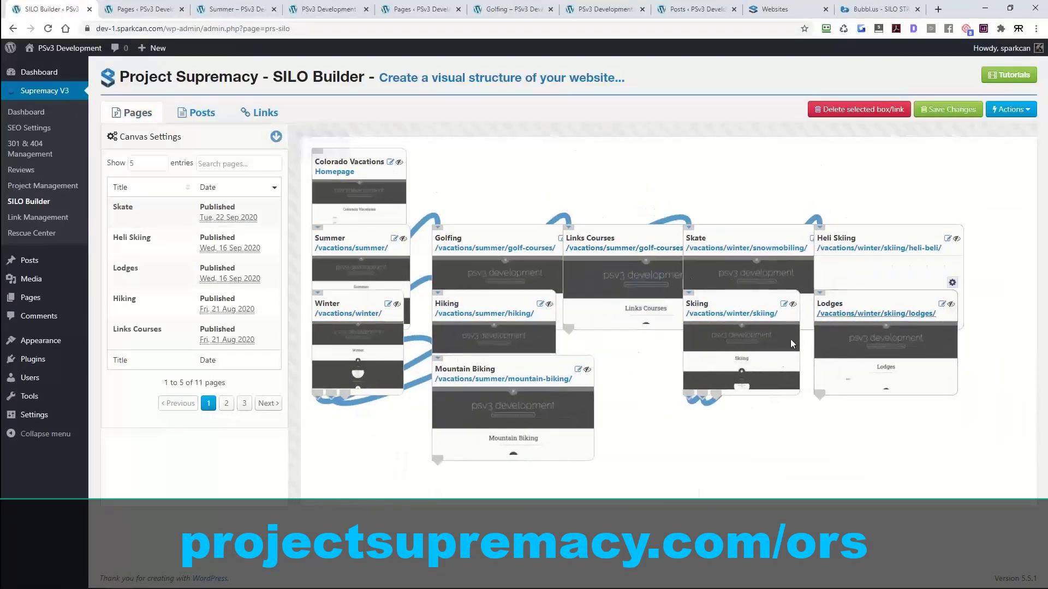
left_click_drag(366, 190, 617, 191)
left_click(186, 111)
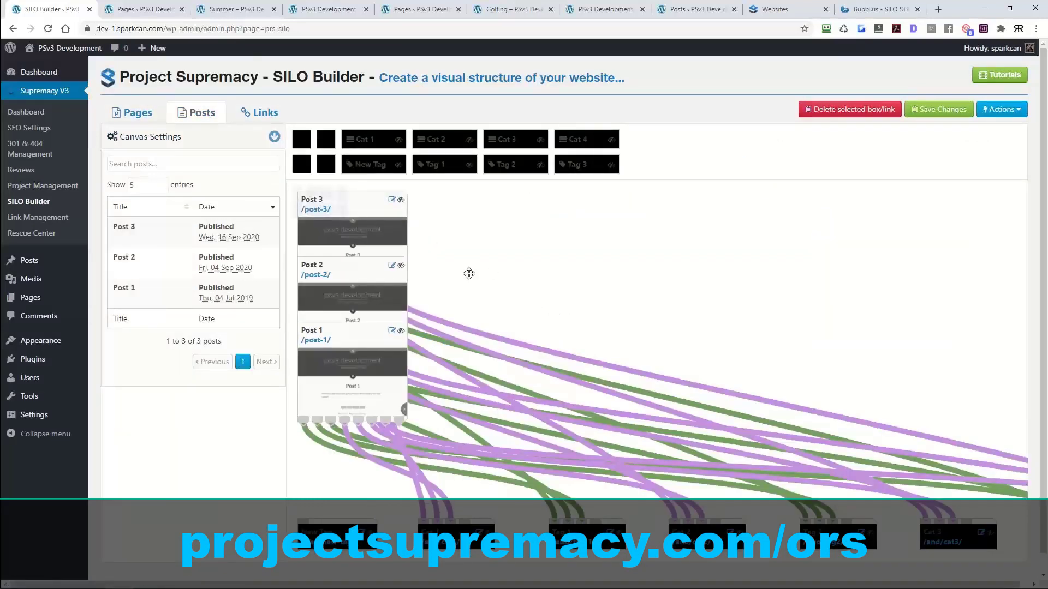
left_click(255, 112)
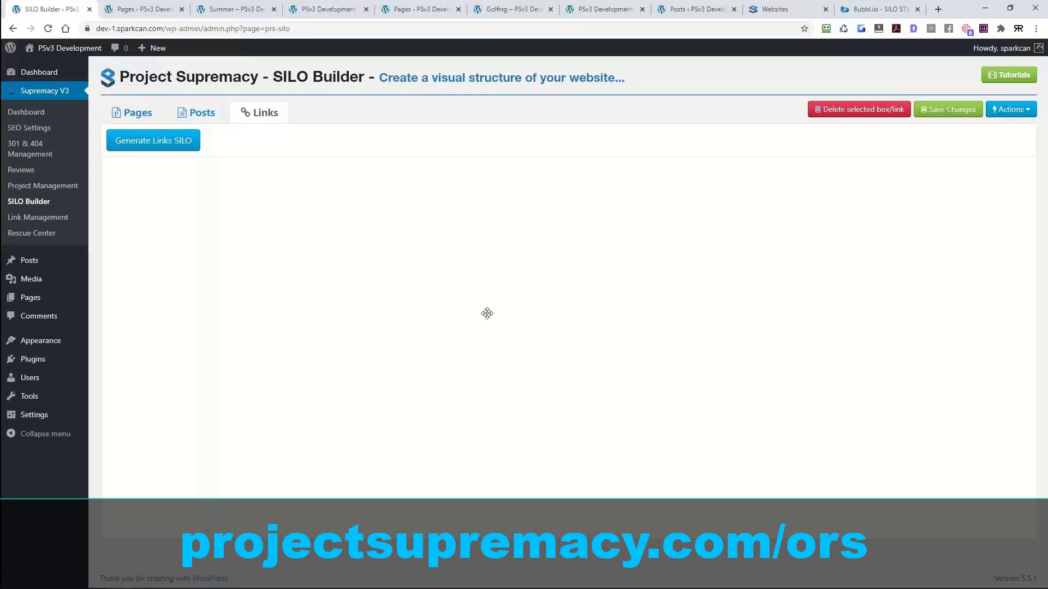
left_click(28, 202)
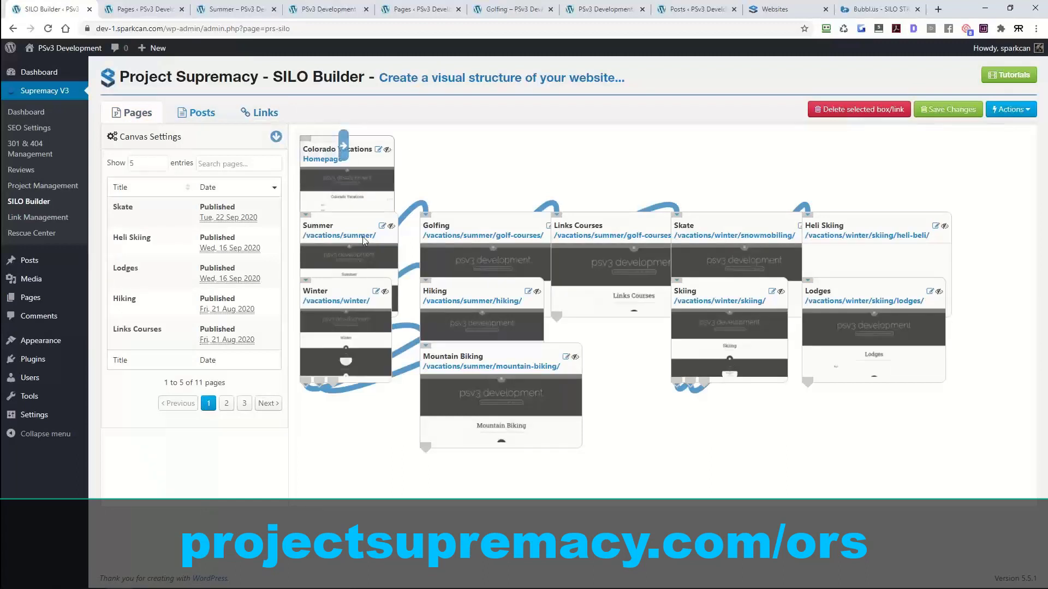
left_click_drag(619, 216, 626, 175)
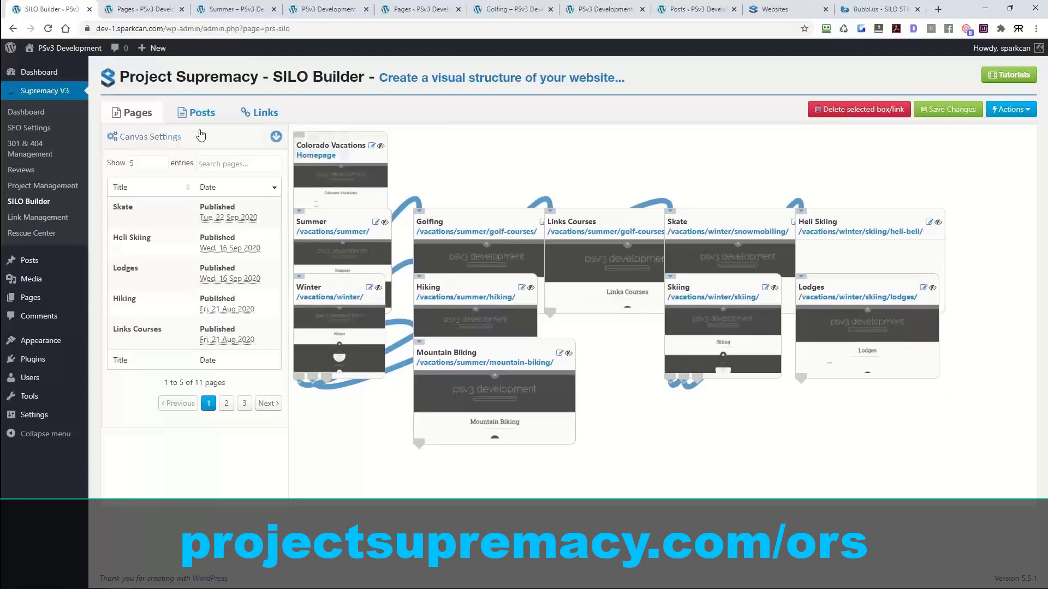
Step: Set the category box colour to a light red in the Posts canvas settings
left_click(201, 113)
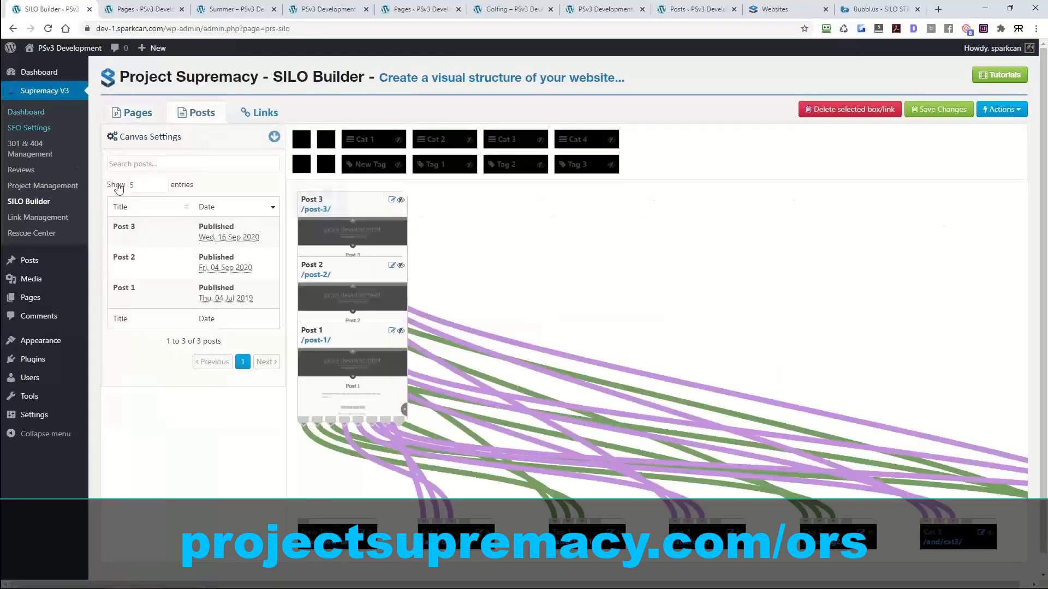
left_click(274, 136)
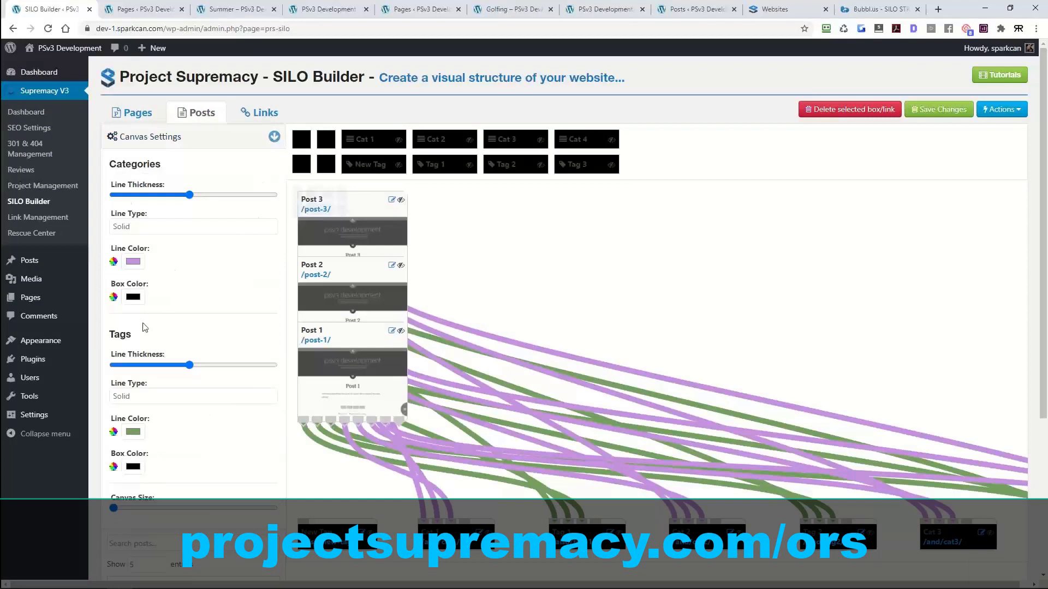
left_click(133, 297)
left_click(164, 306)
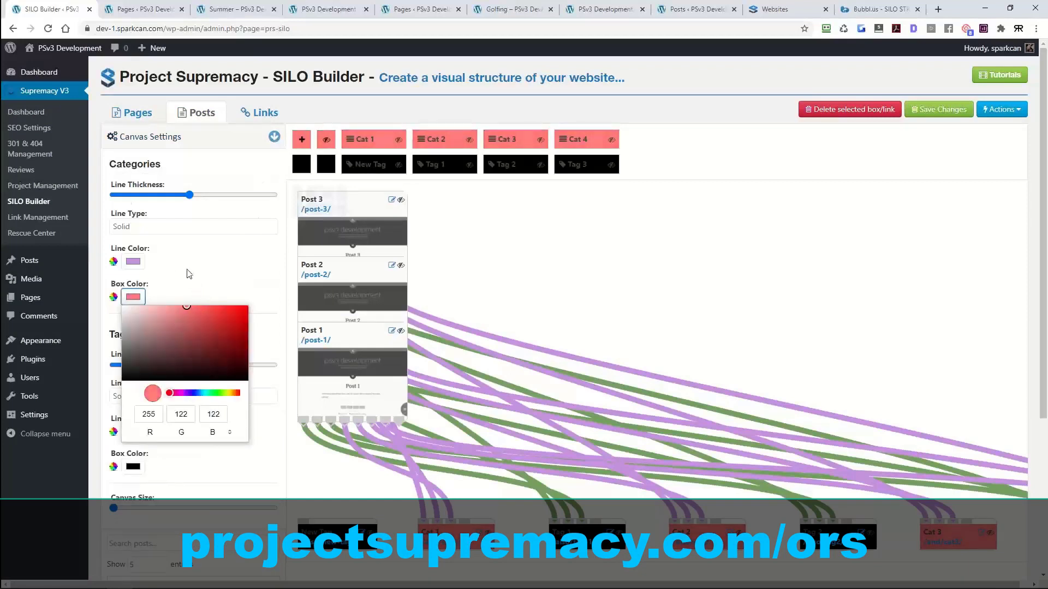
left_click(202, 251)
Step: Set the tag box colour to a light blue in the Posts canvas settings
left_click(134, 467)
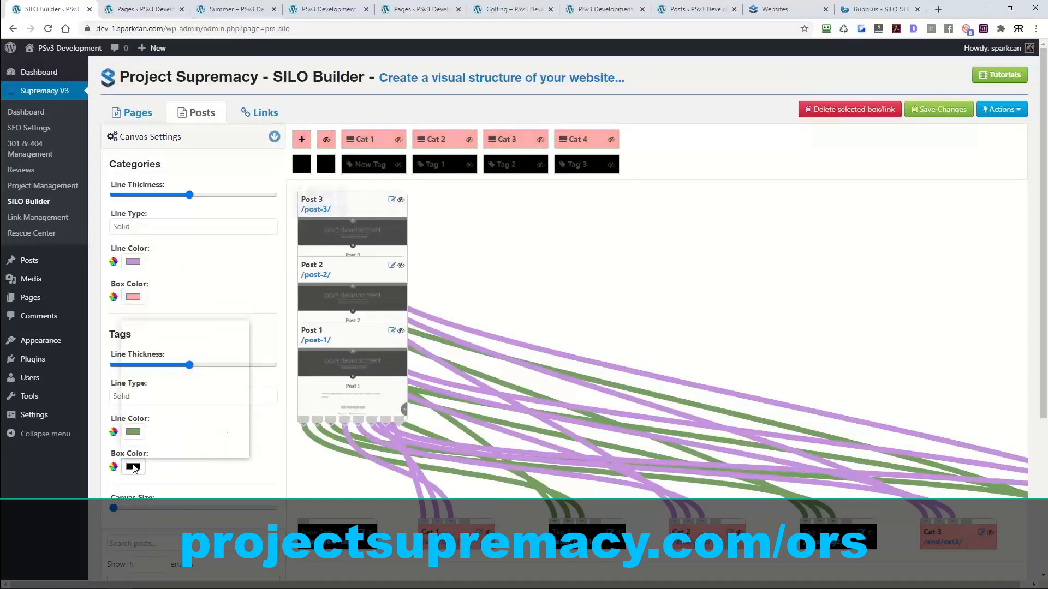
left_click_drag(151, 346, 155, 286)
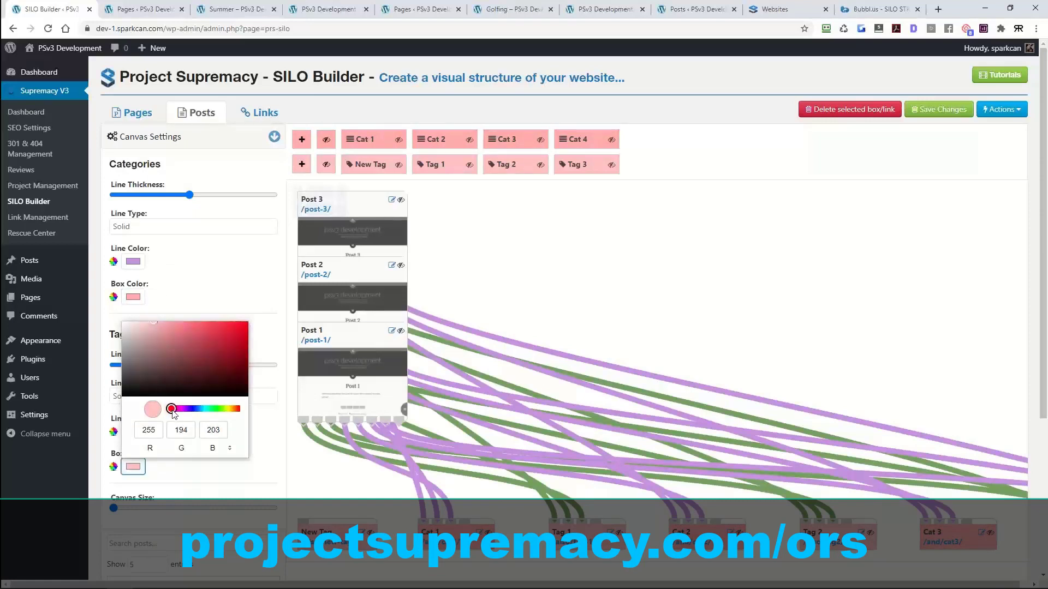
left_click_drag(170, 408, 209, 409)
left_click(208, 305)
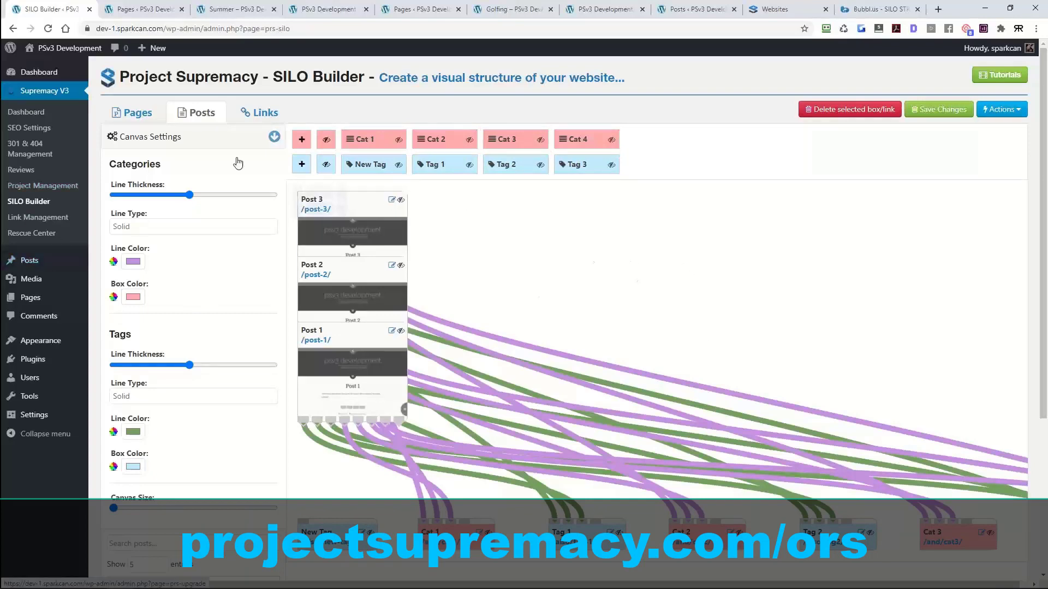
Step: Try to add a new category named nCat1 and look for it around the Posts canvas
left_click(302, 139)
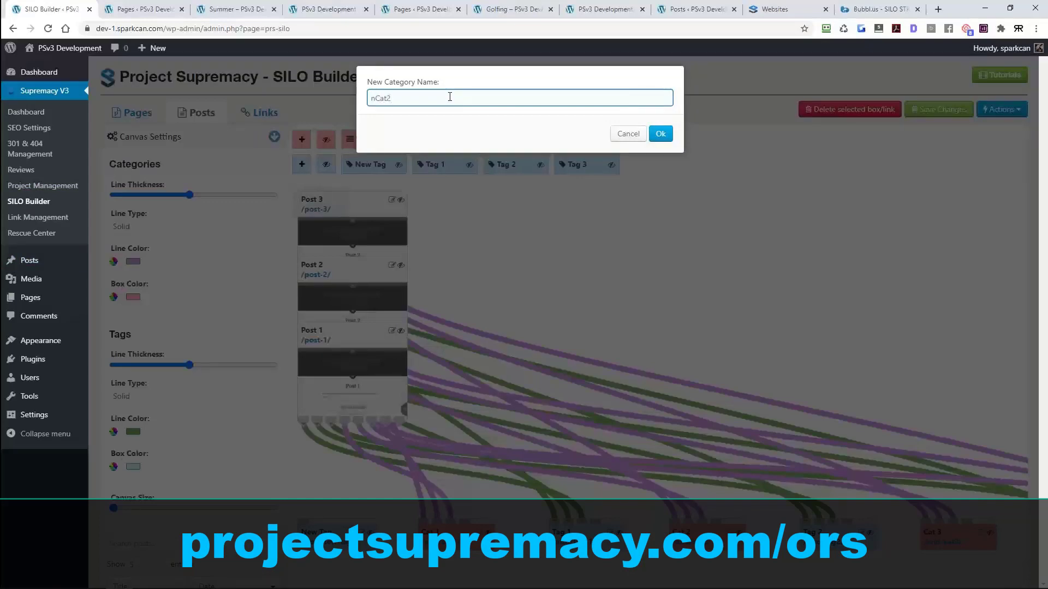
left_click(660, 134)
scroll(637, 201, "down", 1)
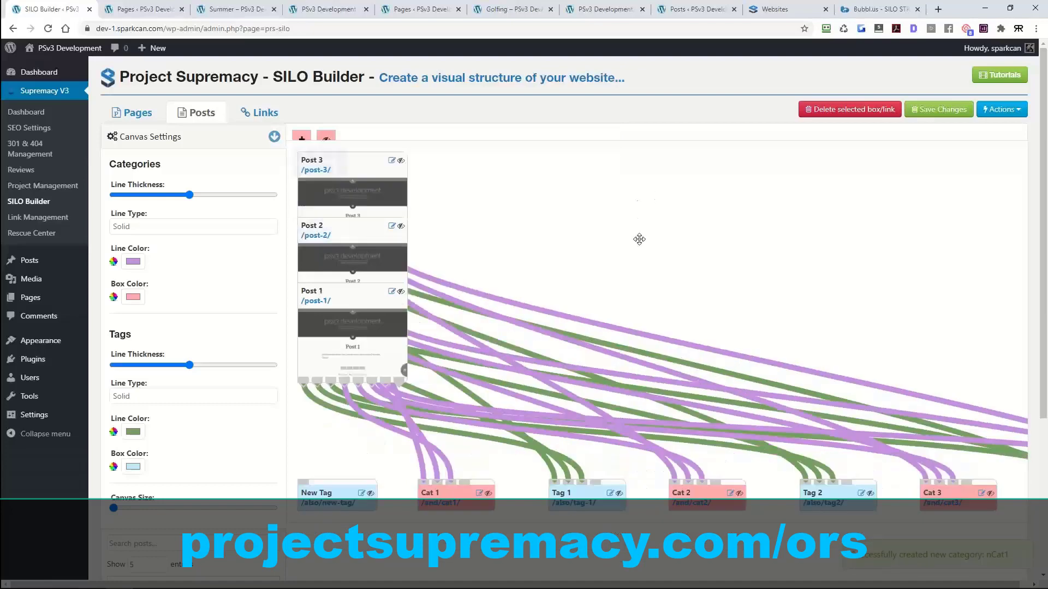
scroll(689, 304, "up", 3)
scroll(469, 225, "down", 3)
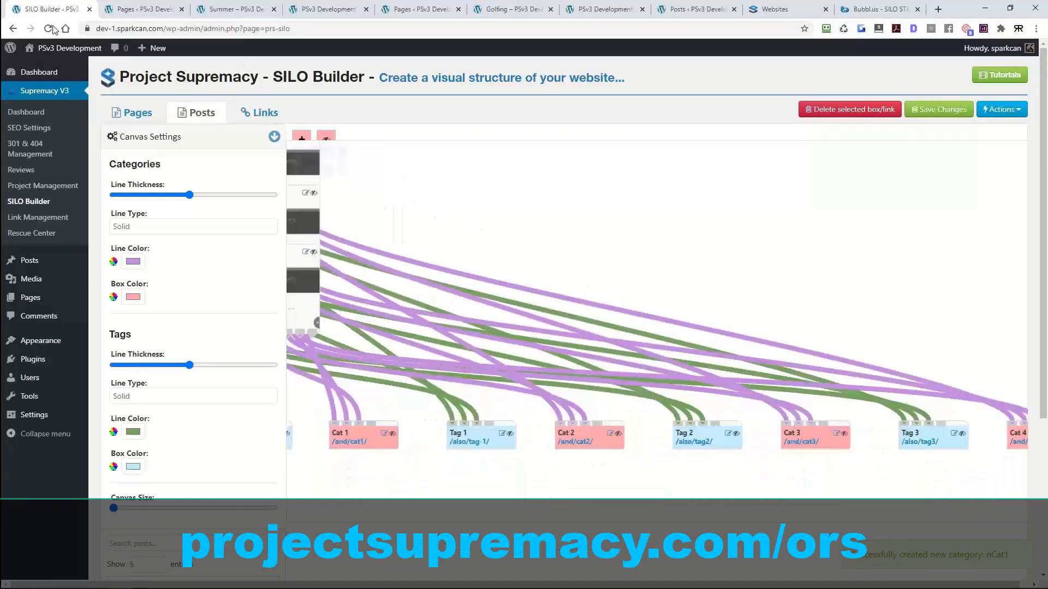
Step: Reload the SILO Builder and log back in to WordPress with the username and password saved in RoboForm
key("F5")
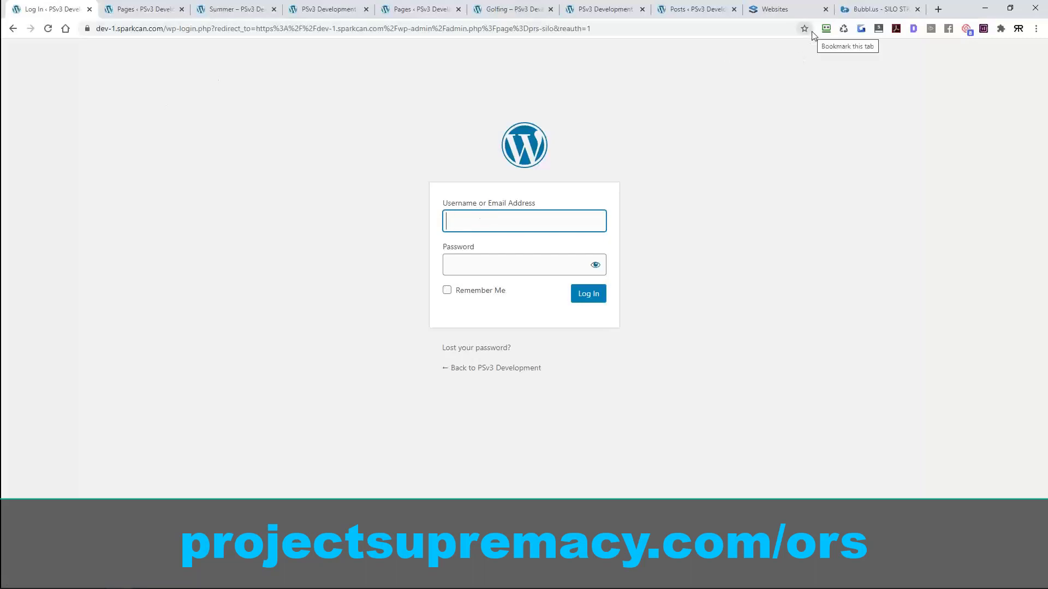
left_click(827, 29)
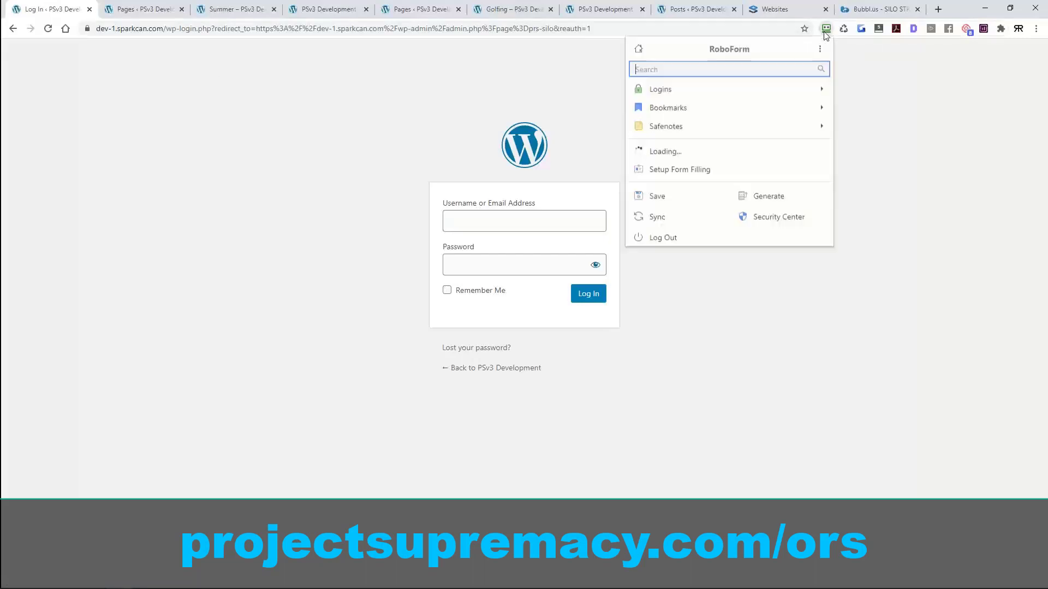
left_click(690, 155)
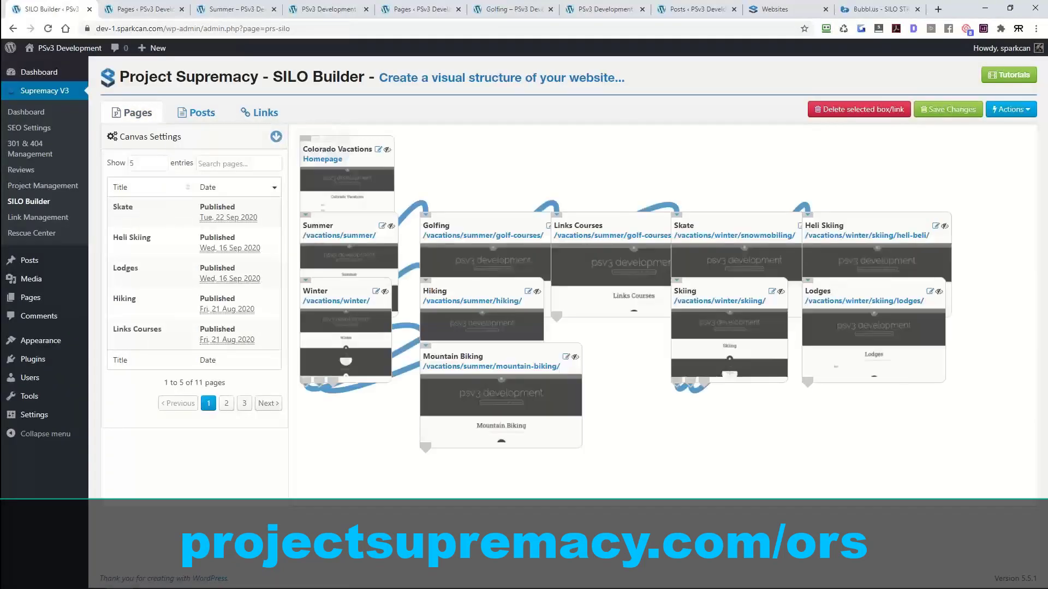
Step: Set the category box colour to light pink in the Posts canvas settings
left_click(196, 123)
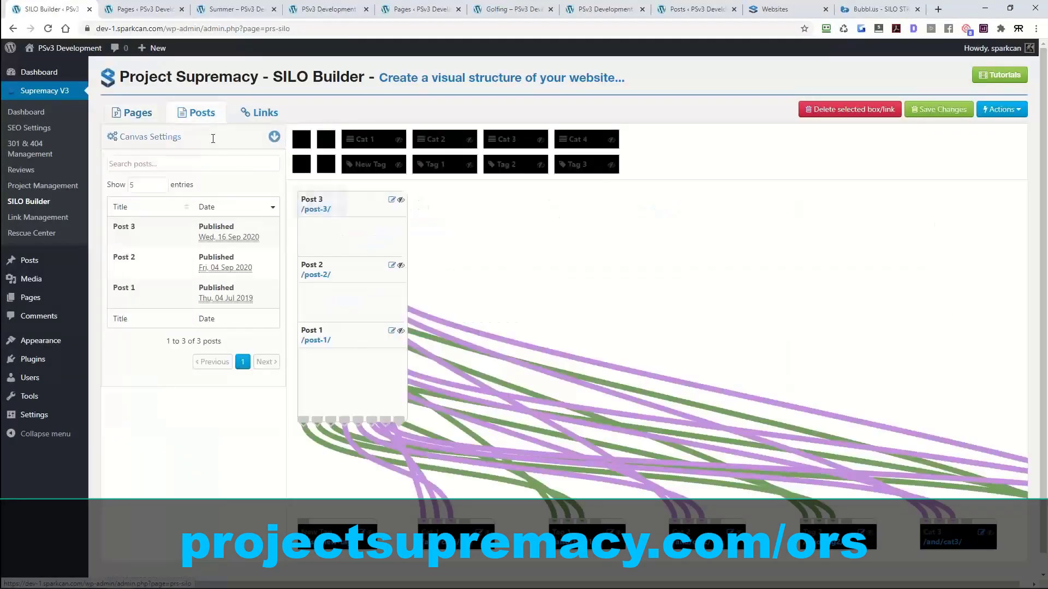
left_click(274, 136)
left_click(133, 297)
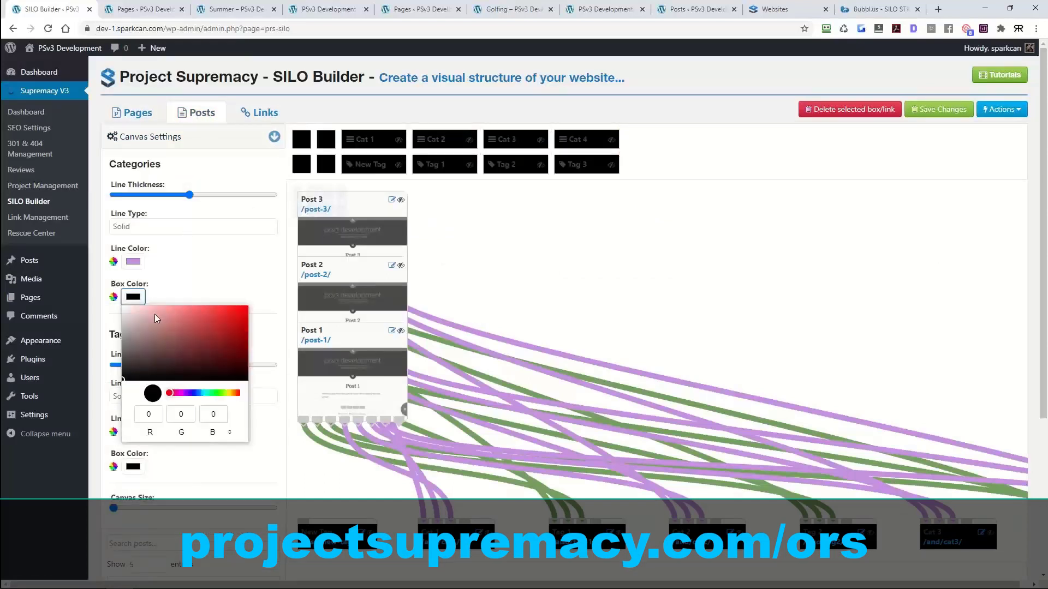
left_click(155, 318)
left_click(223, 260)
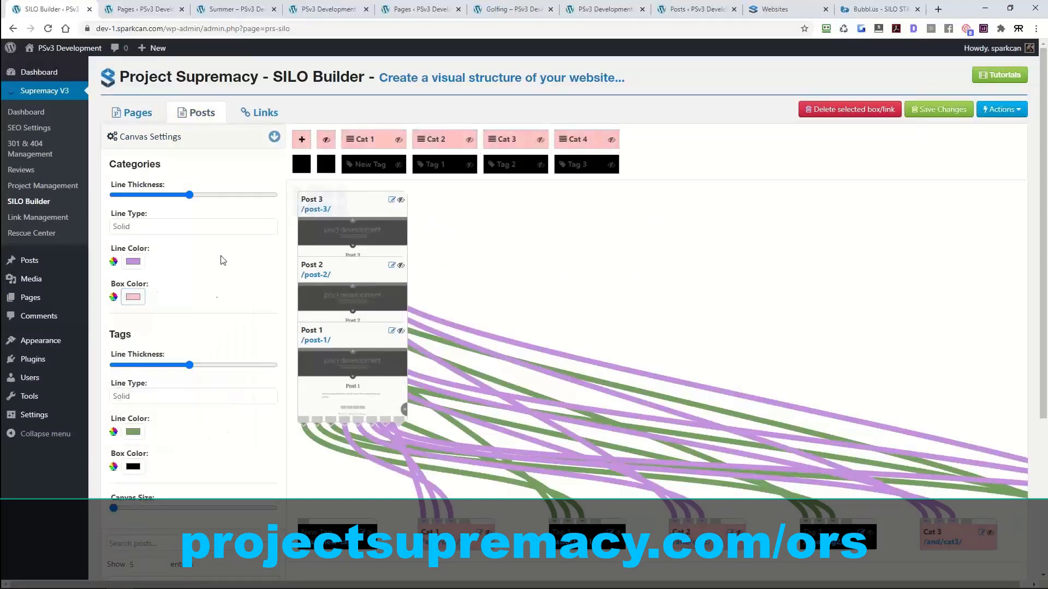
Step: Set the tag box colour to a light turquoise in the Posts canvas settings
left_click(136, 468)
left_click(156, 322)
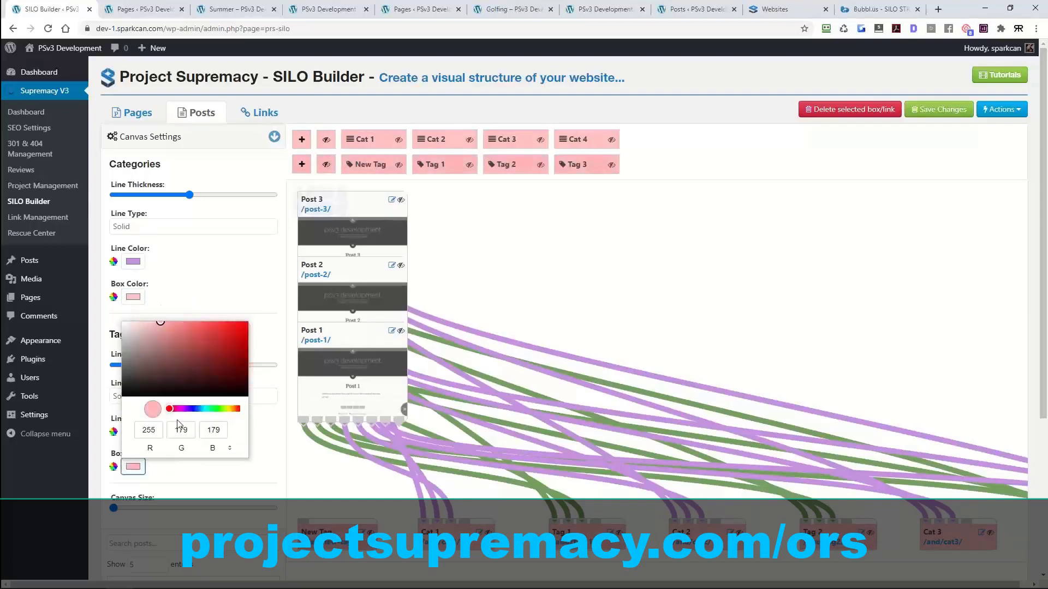
left_click_drag(170, 413, 208, 409)
left_click(204, 310)
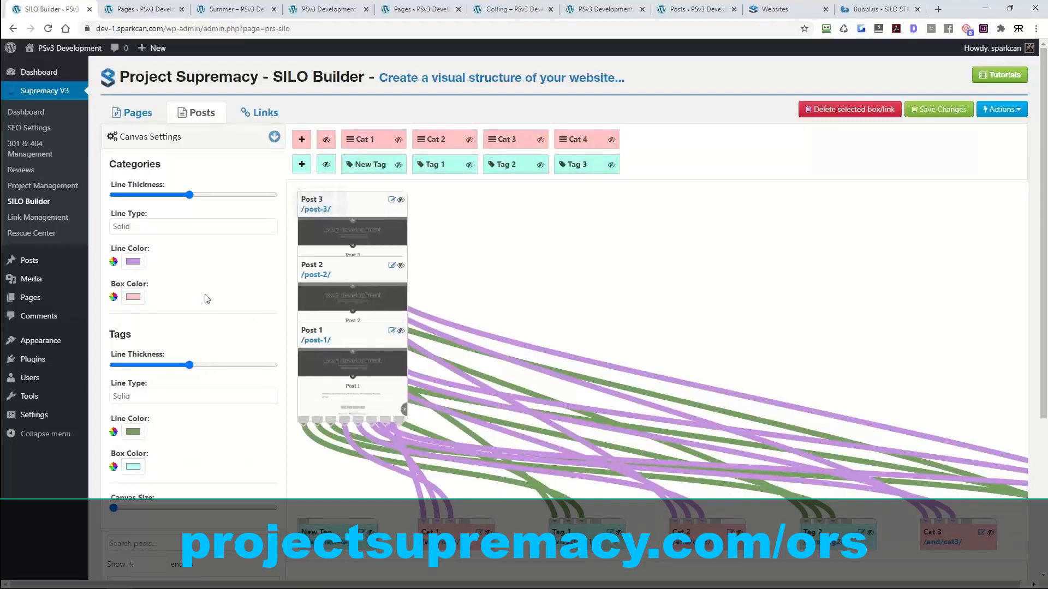
Step: Create a new category named "new Cat" for the Posts canvas
left_click(302, 140)
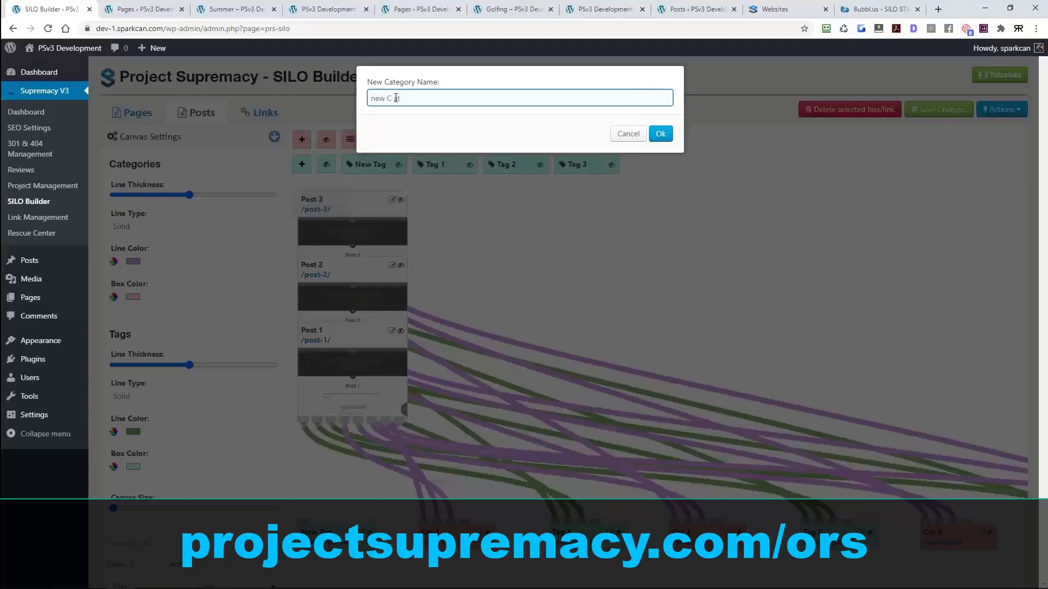
left_click(661, 134)
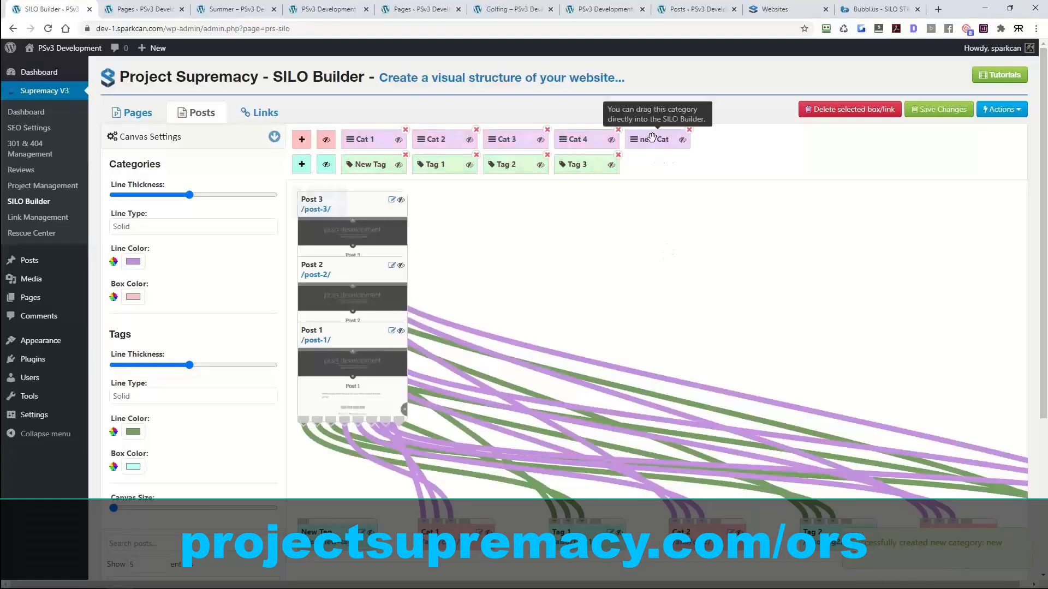
Step: Create two new post categories named "234" and "2512"
left_click(301, 139)
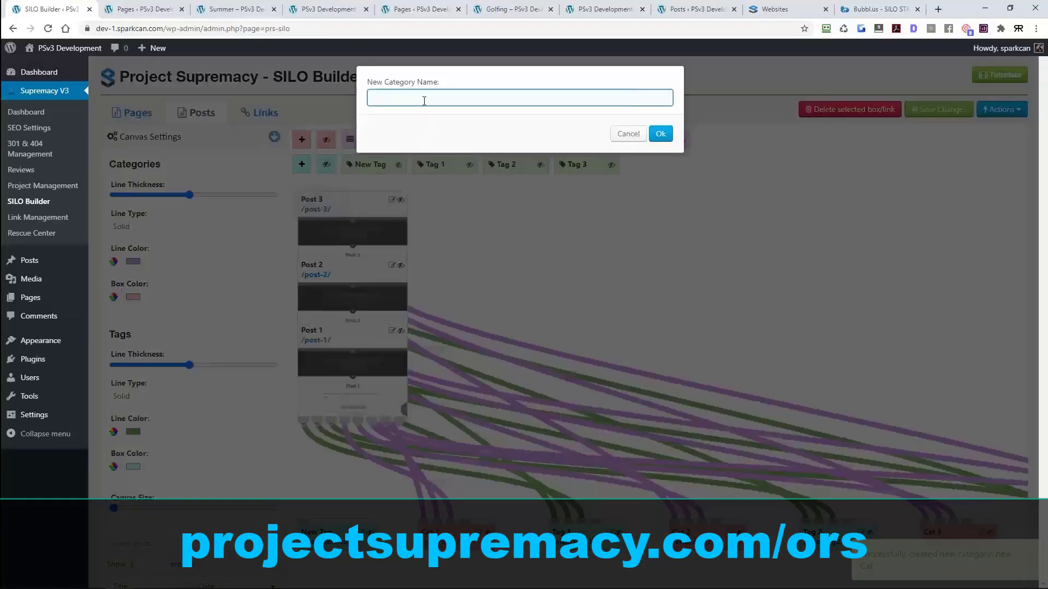
type("234")
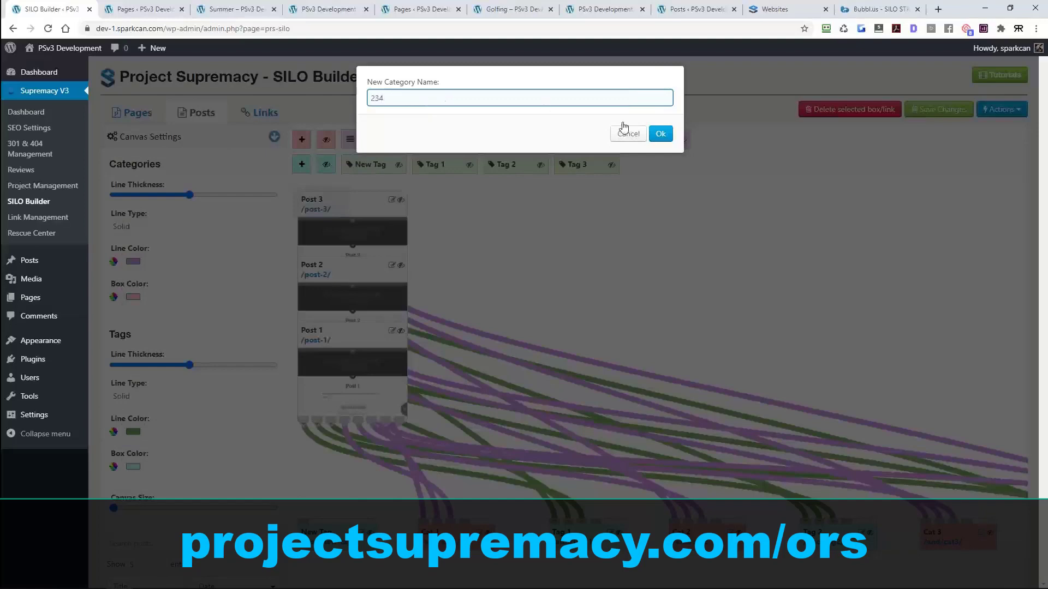
left_click(661, 134)
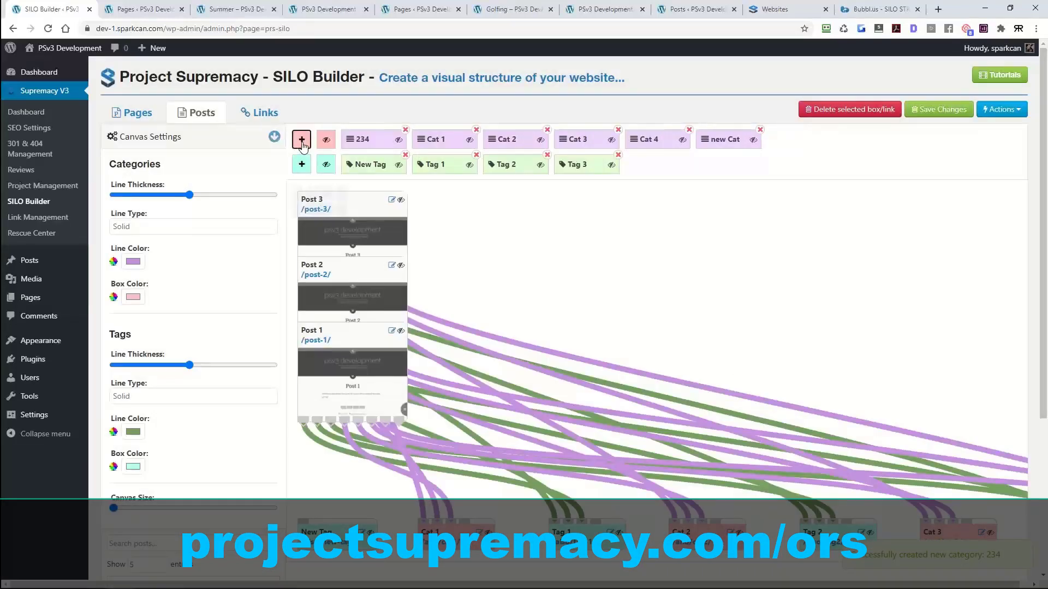
left_click(302, 140)
type("2512")
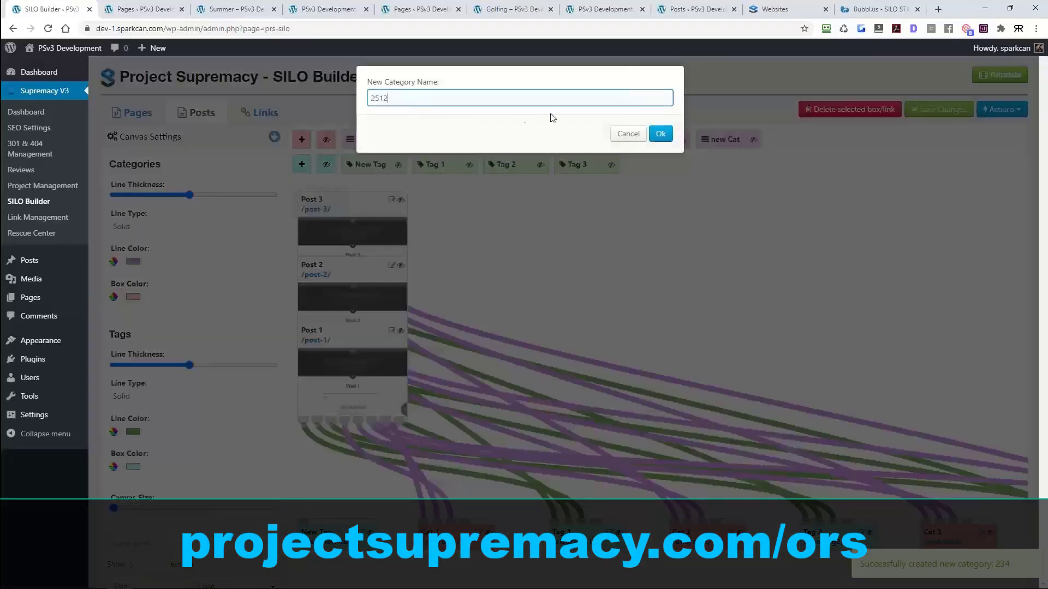
left_click(661, 133)
Step: Create two more post categories named "135346" and "67g5"
left_click(301, 142)
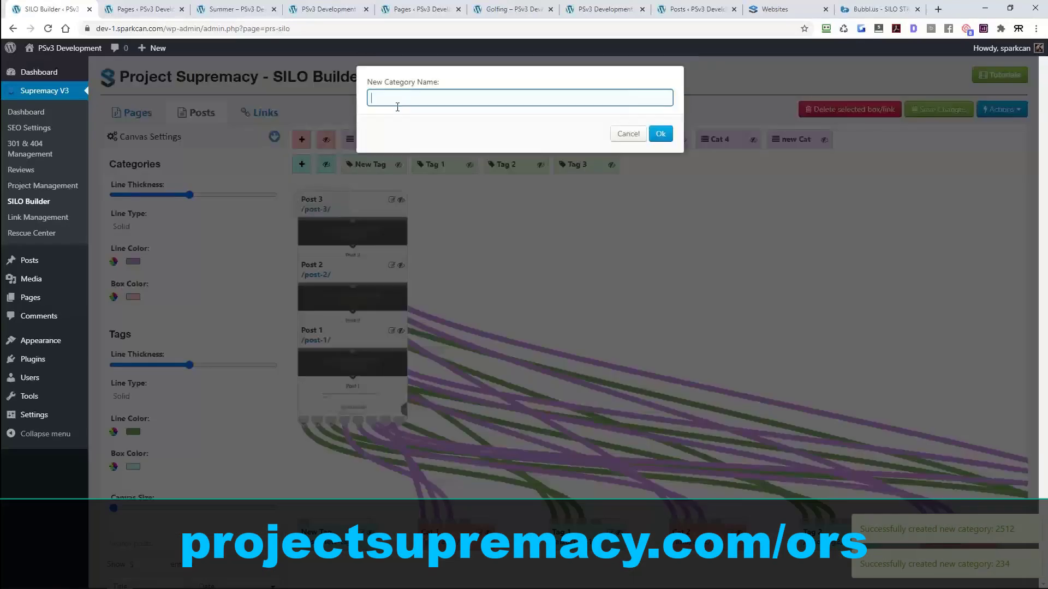
type("135346")
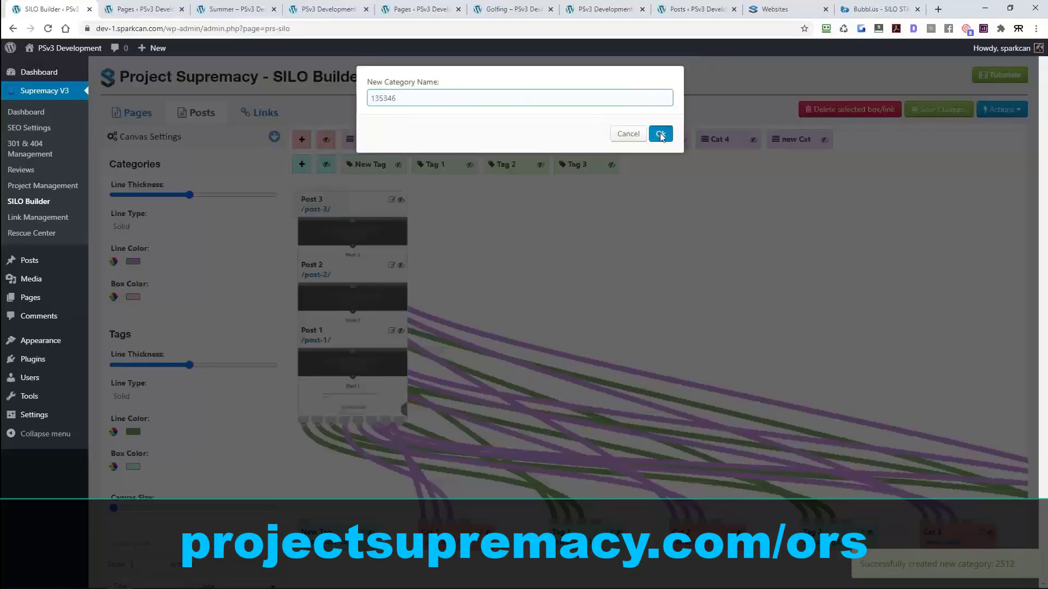
left_click(661, 134)
left_click(307, 143)
type("67")
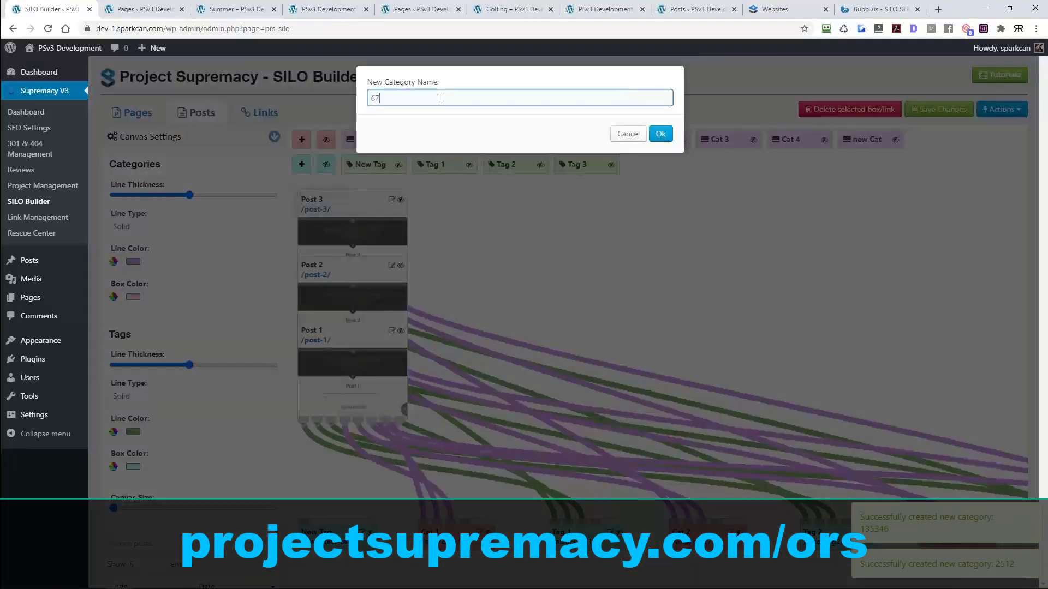
type("g5")
left_click(661, 133)
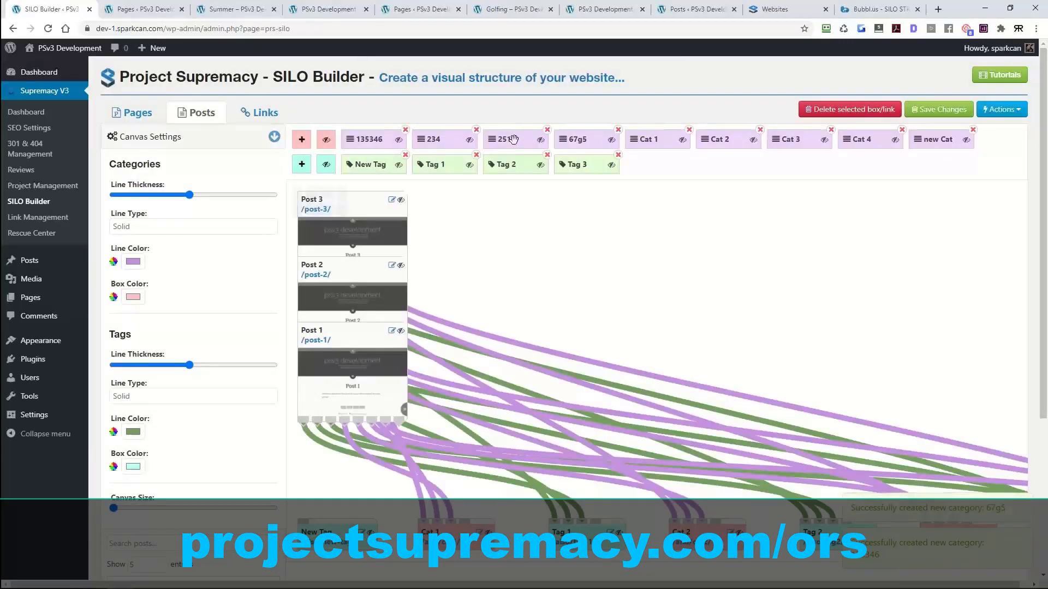
Step: Add the post categories "24t423" and "245f24"
left_click(301, 139)
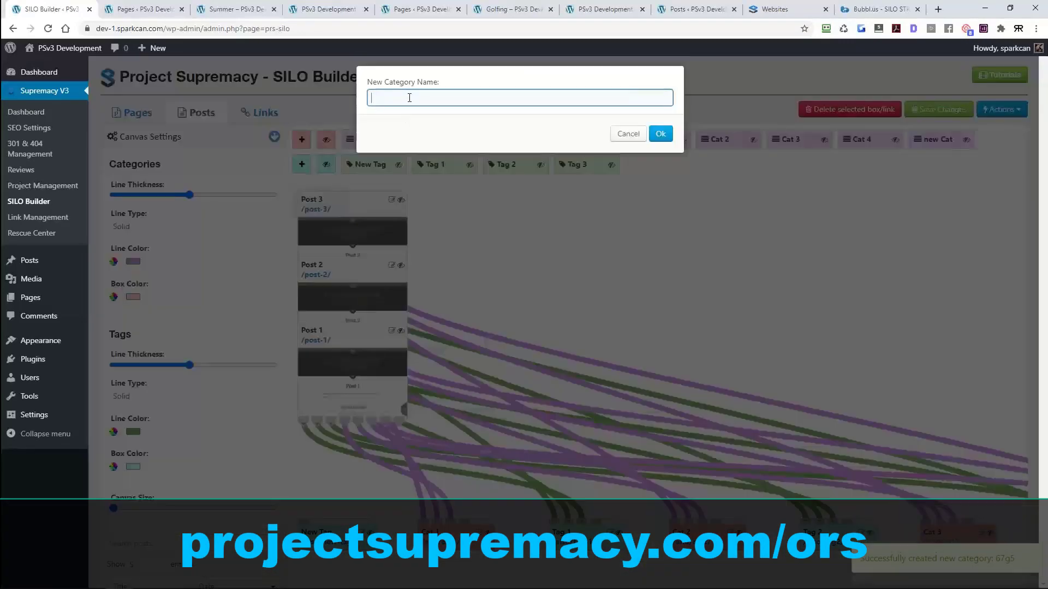
type("135346")
left_click(661, 134)
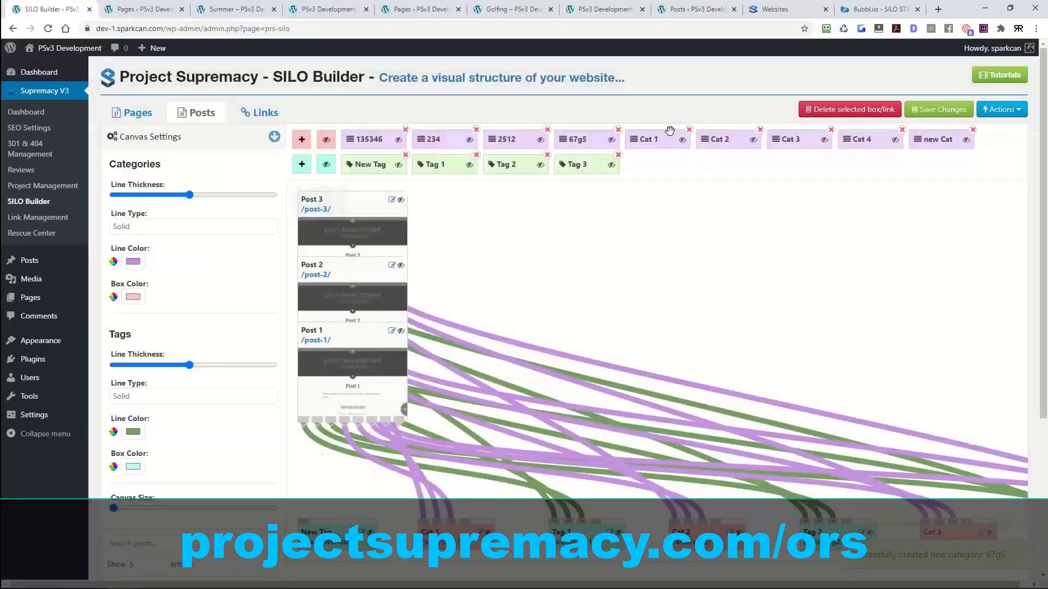
left_click(301, 139)
type("2")
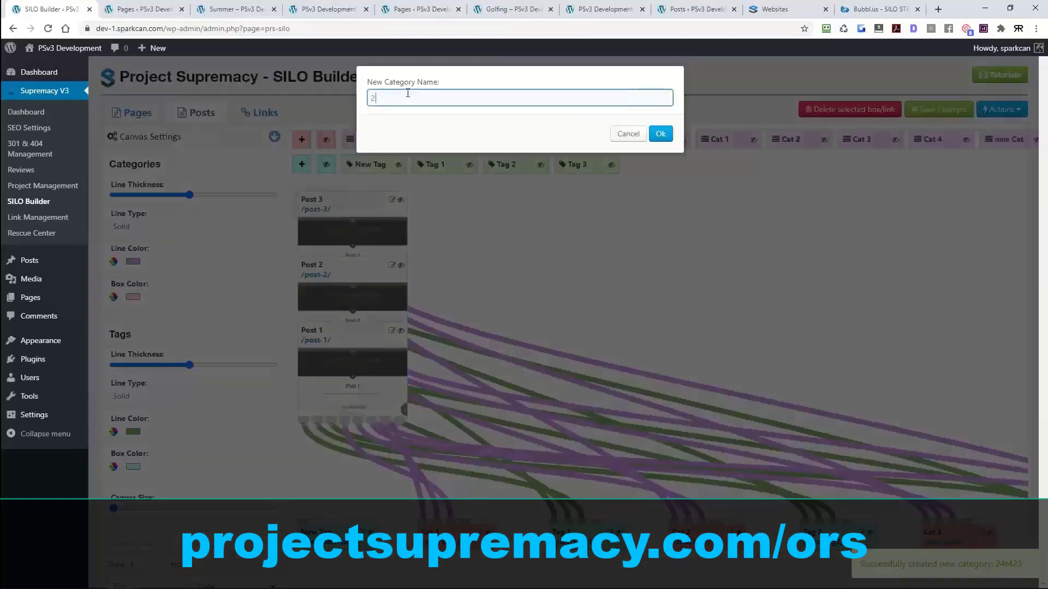
type("512")
left_click(661, 133)
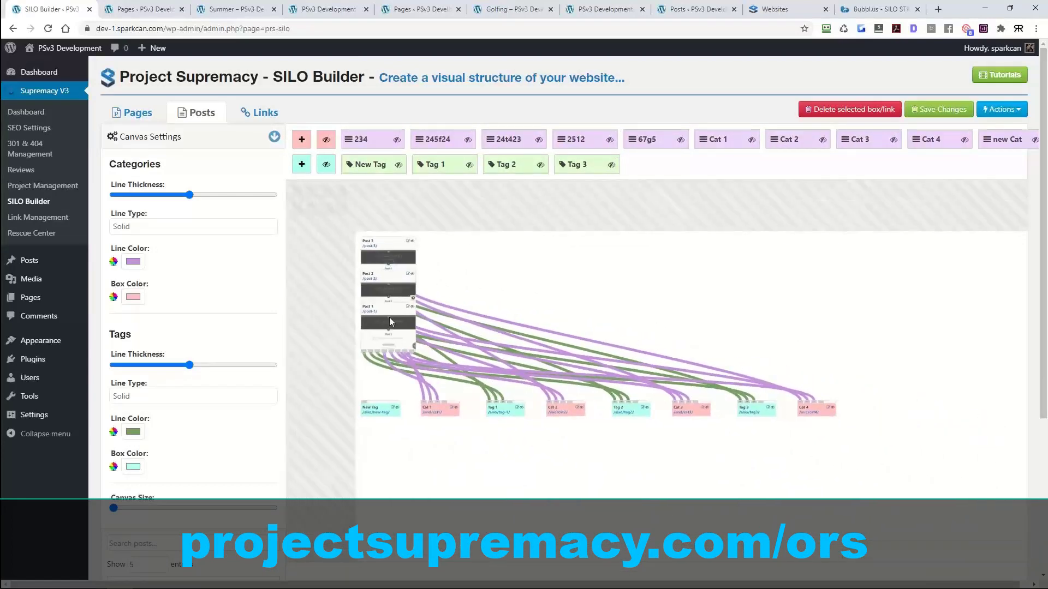
Step: Spread the stacked post boxes into a row above the tags and categories, ordered Post 1, Post 2, Post 3
left_click_drag(389, 321, 732, 272)
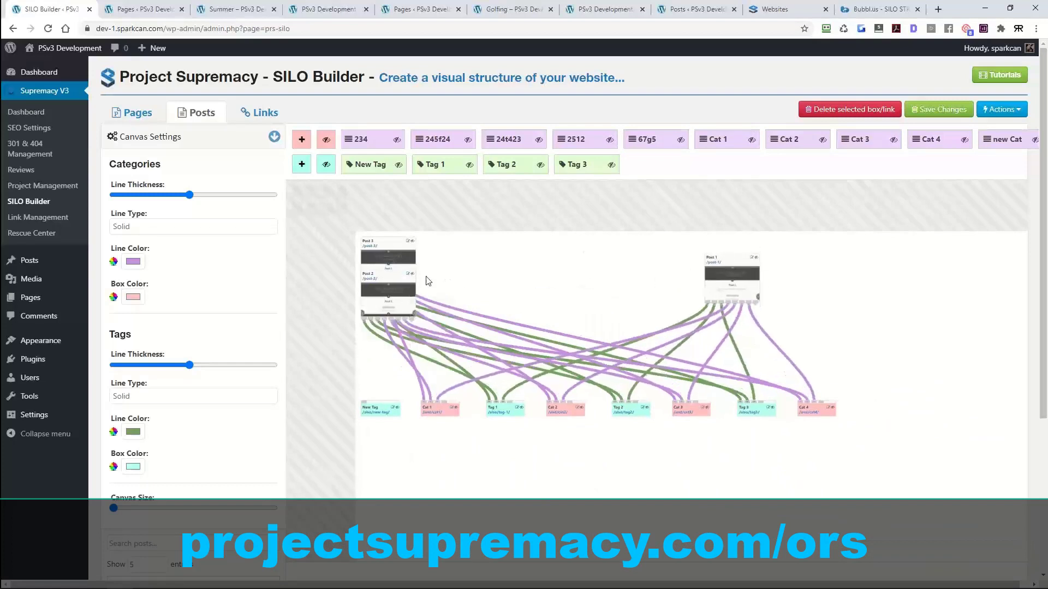
left_click_drag(384, 278, 624, 267)
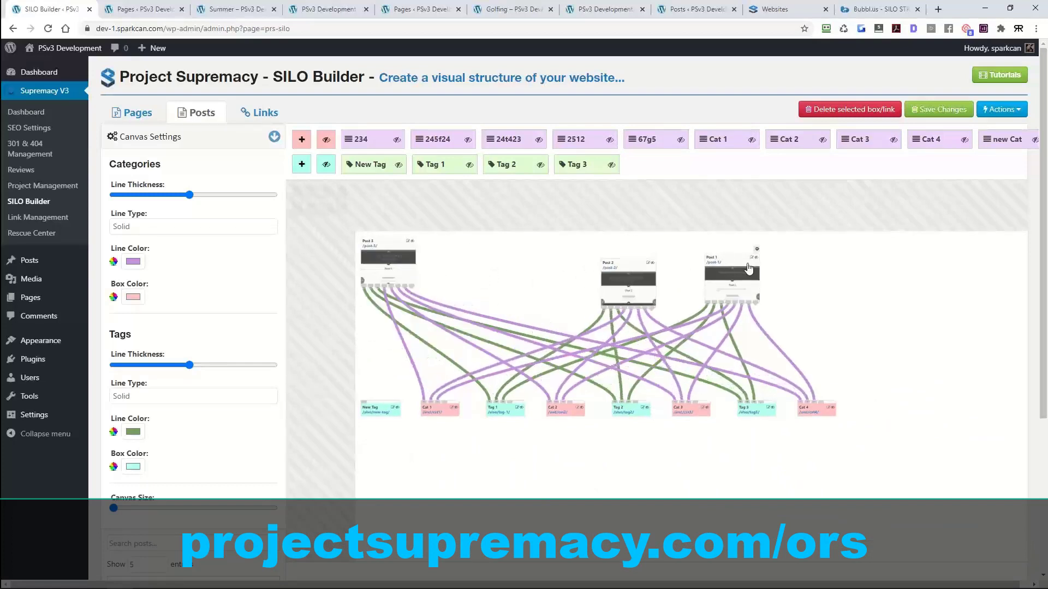
left_click_drag(747, 267, 552, 270)
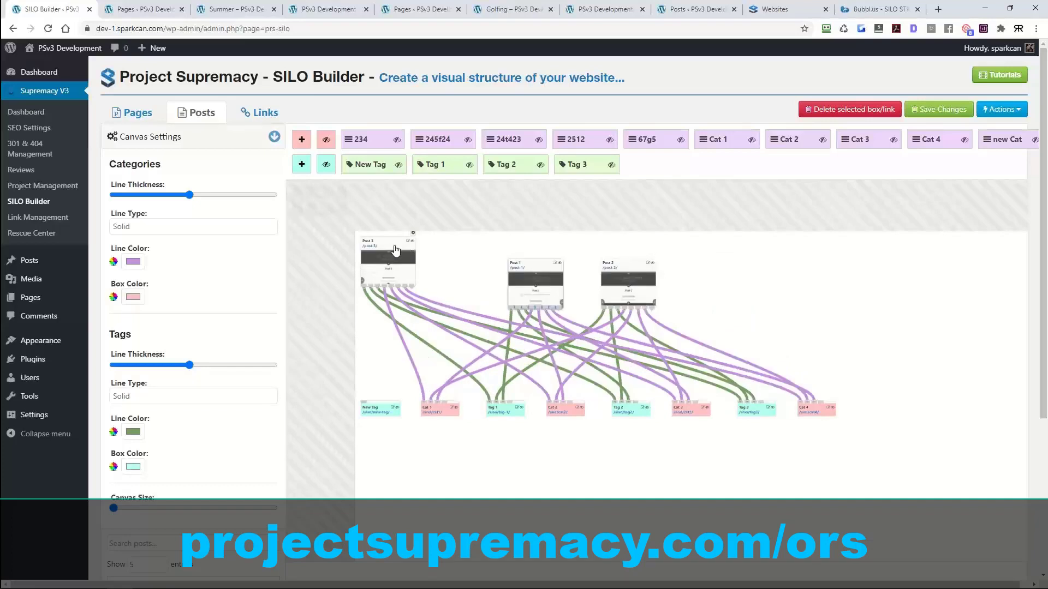
left_click_drag(396, 252, 762, 268)
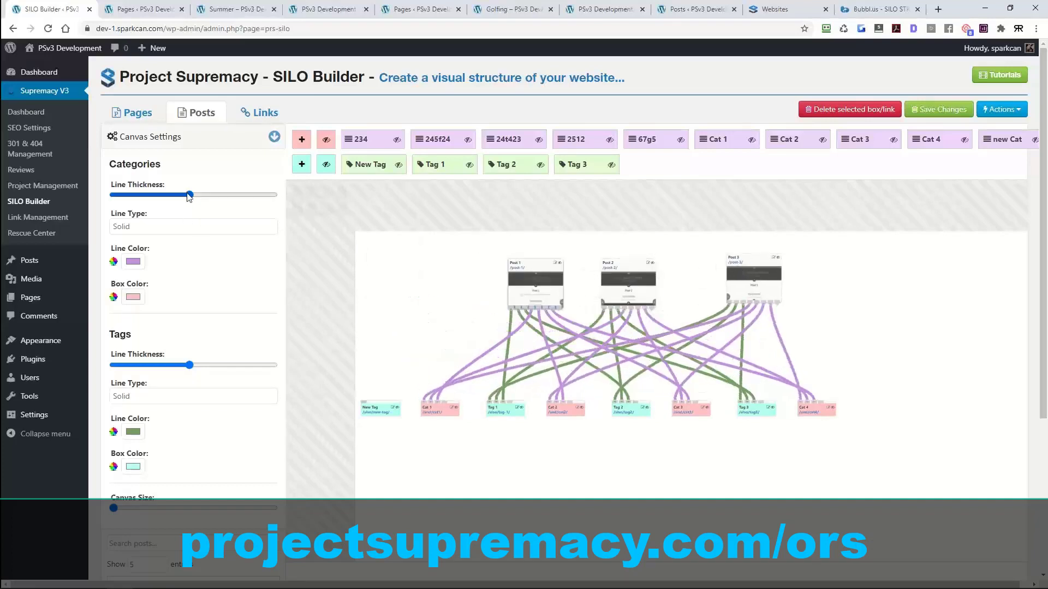
Step: Make the category connection lines much thinner and set their line type to Dashed
left_click_drag(190, 197, 135, 205)
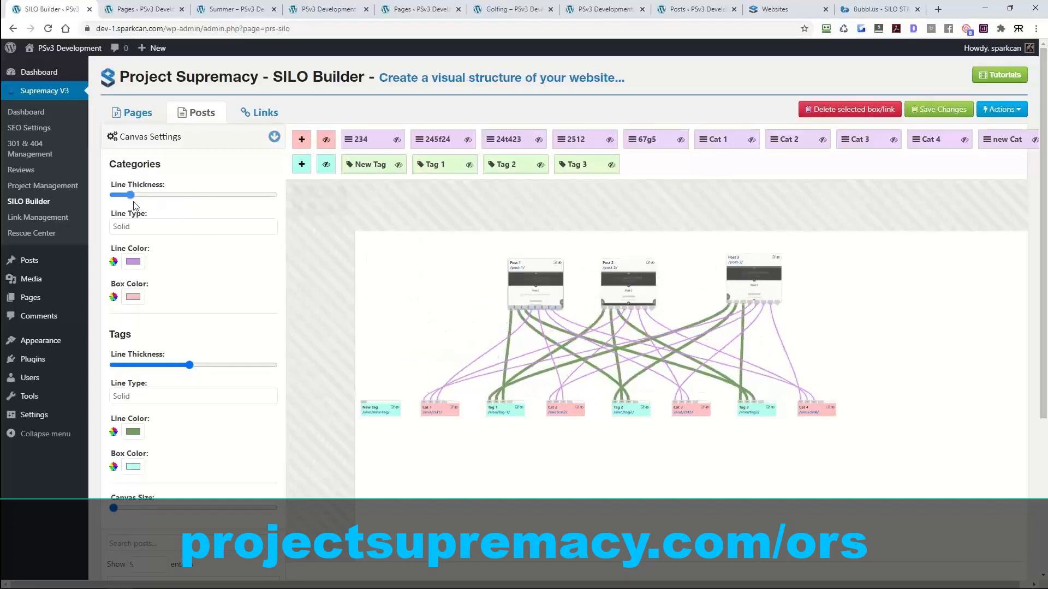
left_click(143, 232)
left_click(136, 270)
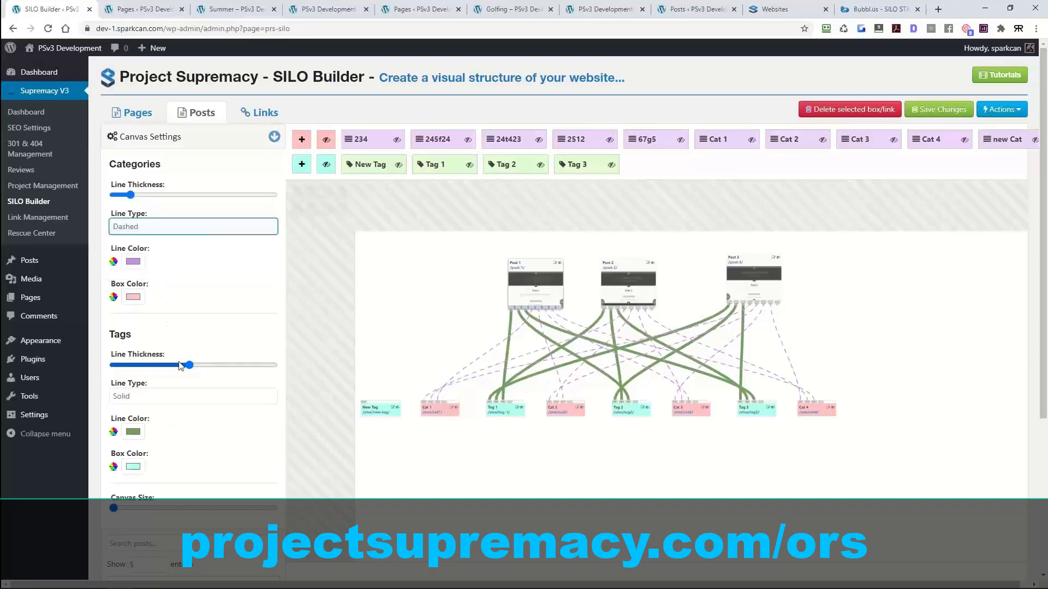
Step: Make the tag connection lines much thinner and set their line type to Dashed
left_click_drag(189, 366, 121, 366)
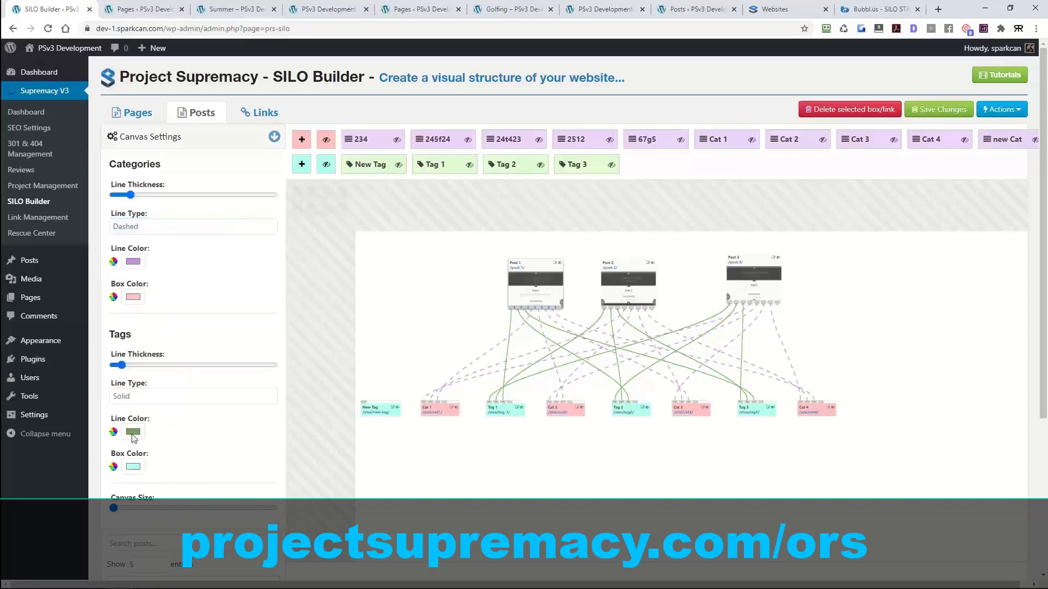
left_click(152, 397)
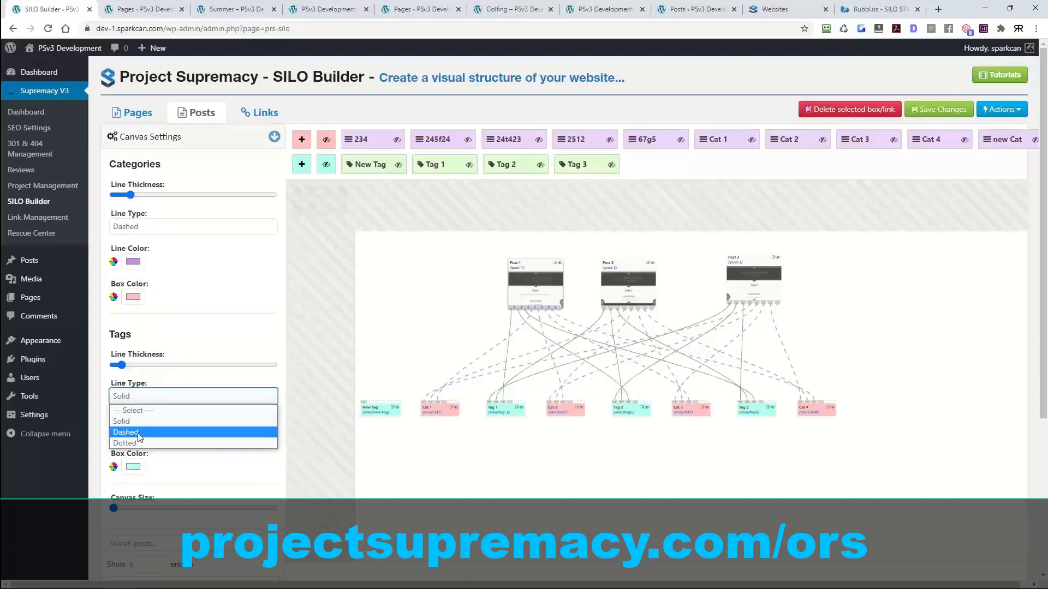
left_click(137, 435)
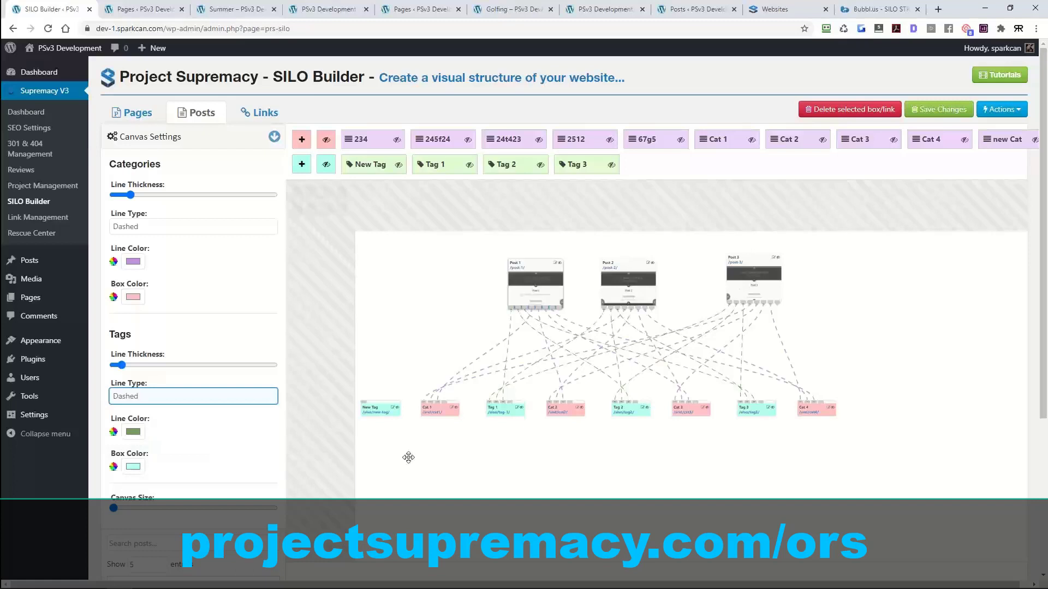
Step: Remove the unconnected New Tag box from the canvas and shift the Cat 4 box slightly outward from Tag 3
left_click(381, 410)
key("Delete")
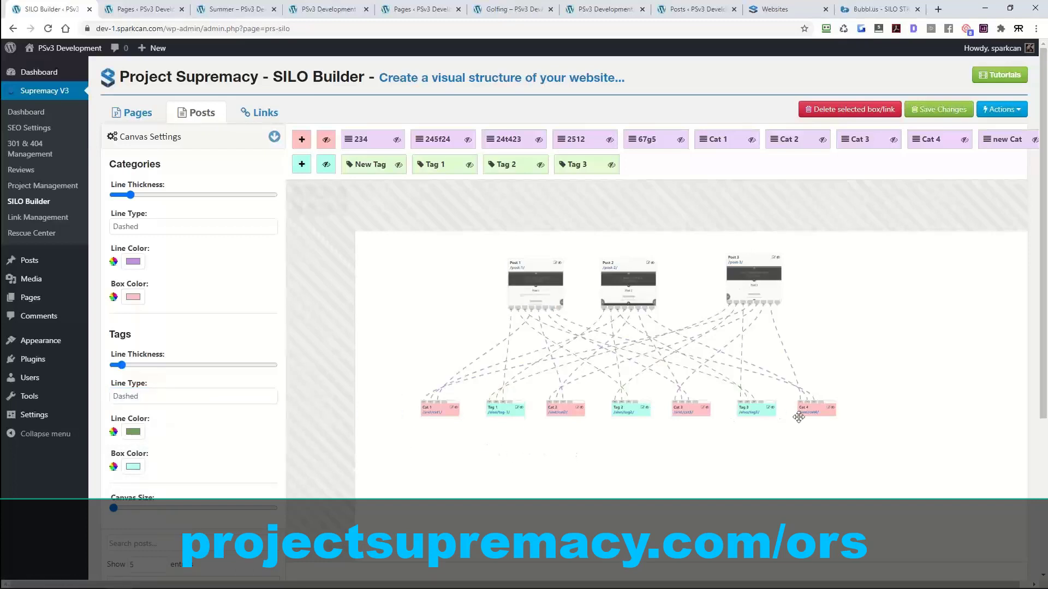
left_click(821, 413)
left_click_drag(822, 414, 831, 407)
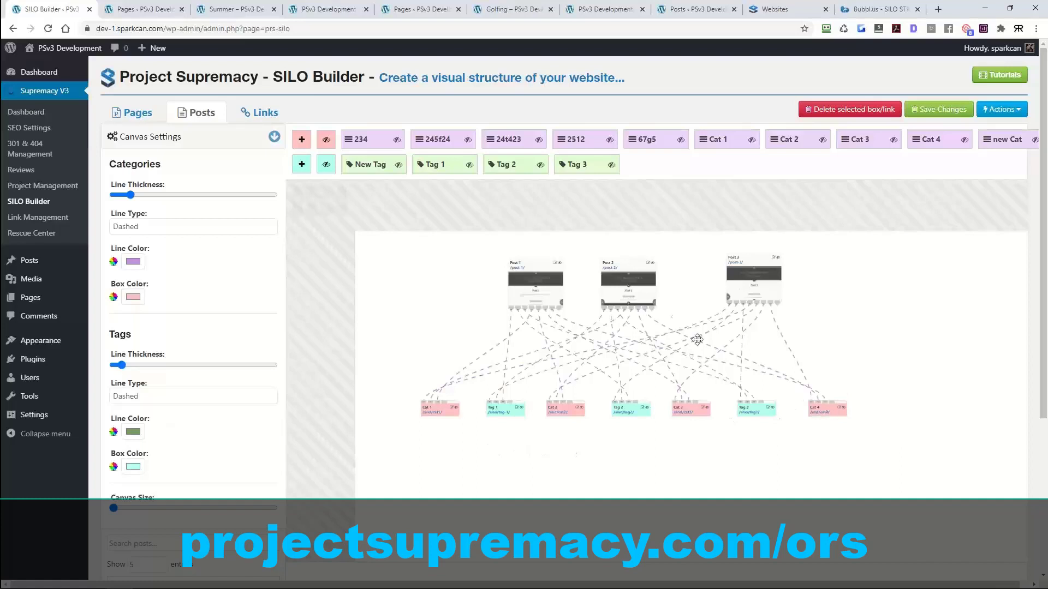
Step: Stagger the post row by moving Post 1 outward and down, Post 2 slightly up and Post 3 slightly down
left_click_drag(538, 270, 516, 281)
left_click(637, 275)
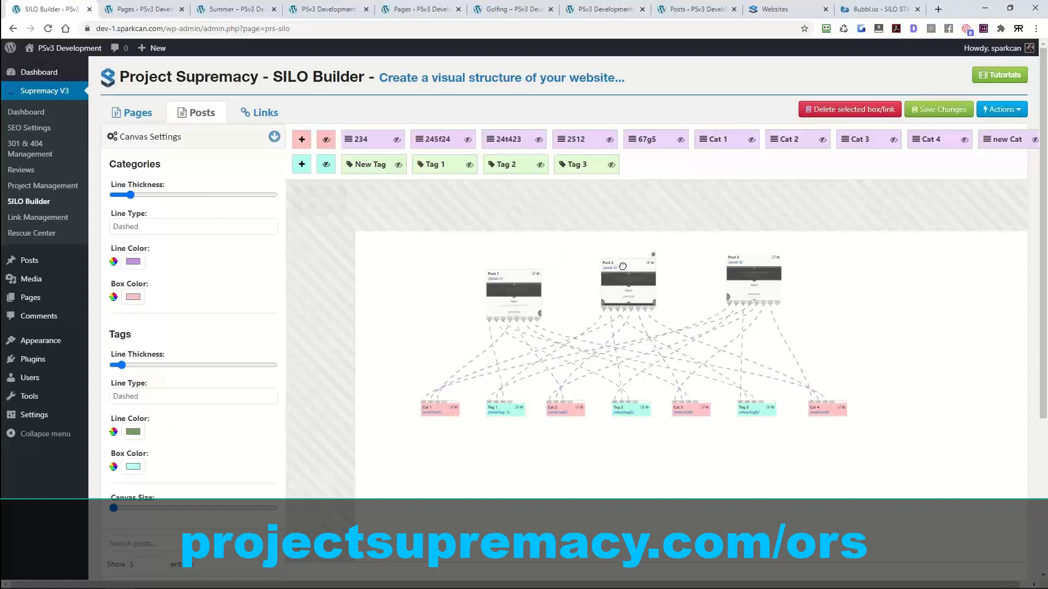
left_click_drag(623, 266, 622, 255)
left_click_drag(755, 265, 754, 276)
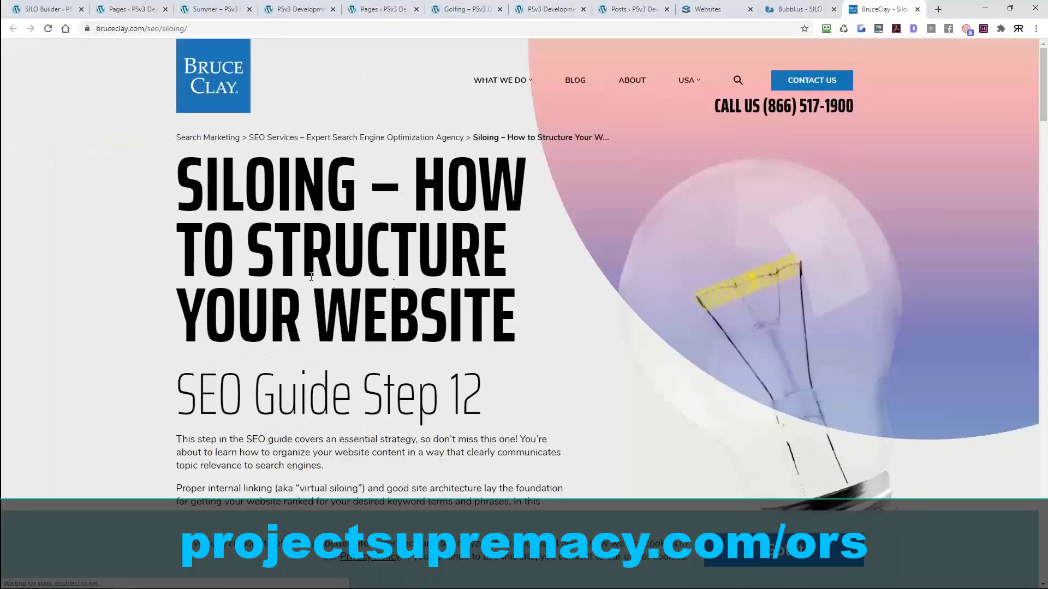
Step: Look through the Bruce Clay siloing guide for its physical and virtual silo explanations and linking diagrams, and return to the SILO Builder
scroll(311, 277, "down", 8)
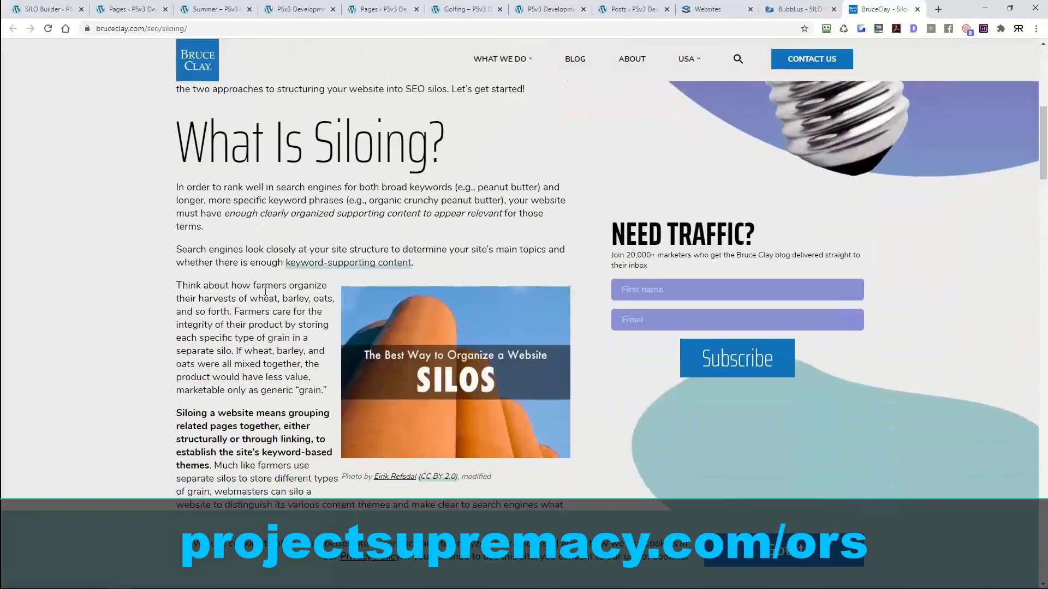
scroll(266, 291, "down", 10)
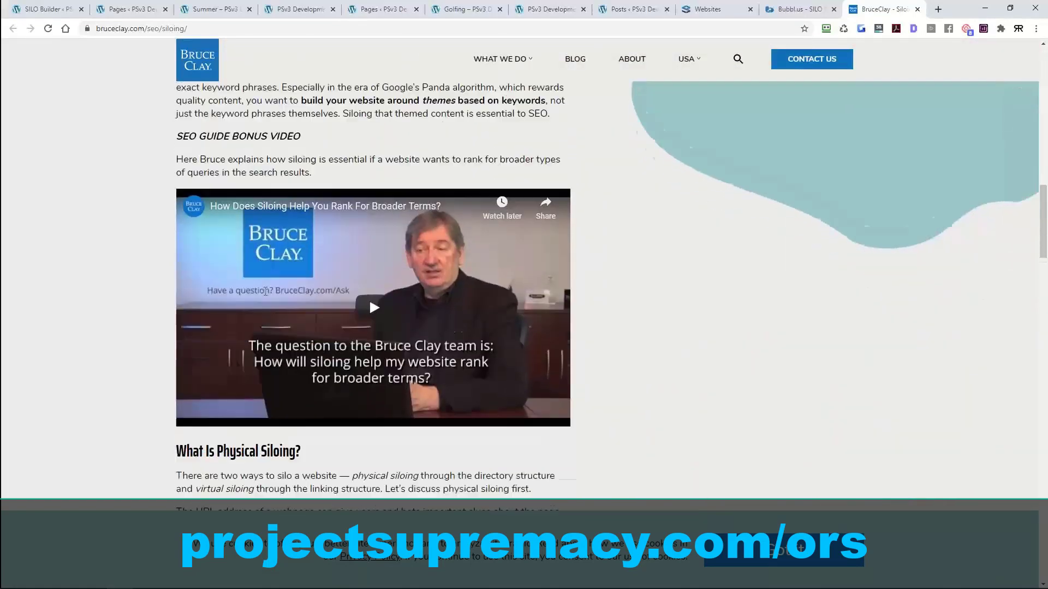
scroll(265, 291, "down", 9)
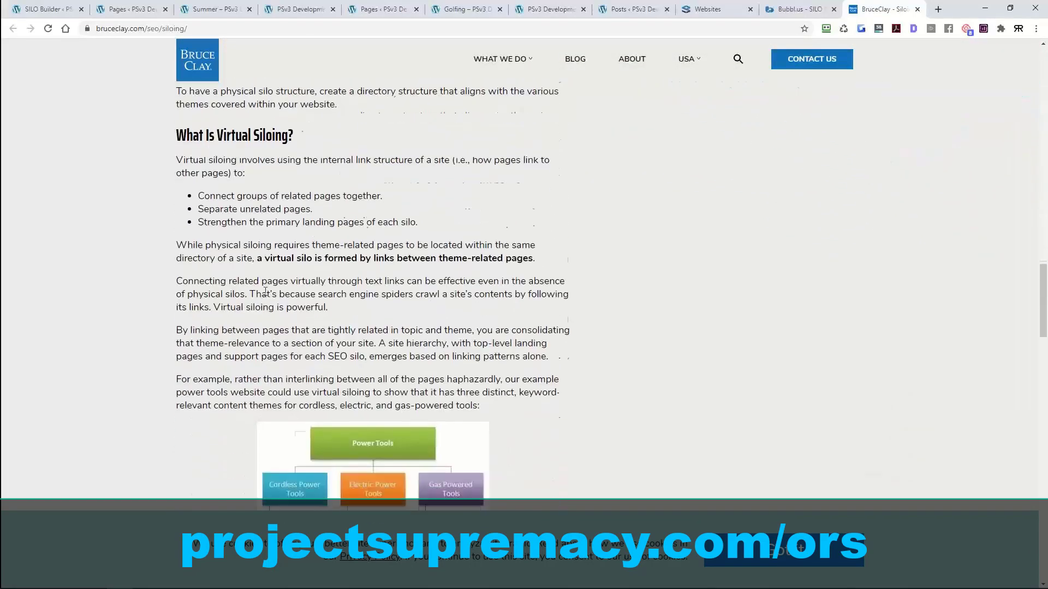
scroll(266, 291, "down", 5)
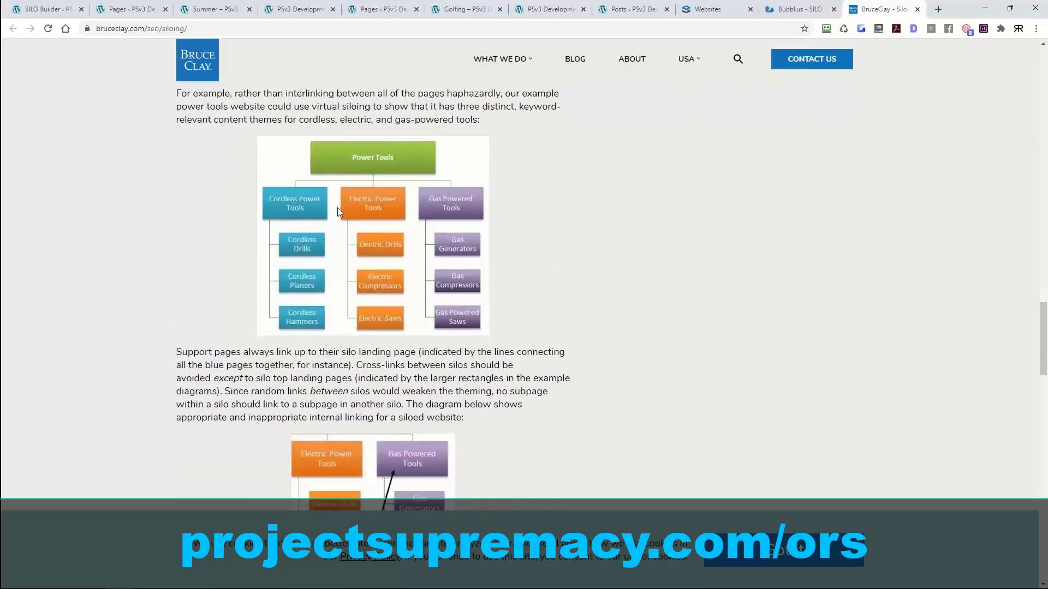
scroll(398, 355, "down", 3)
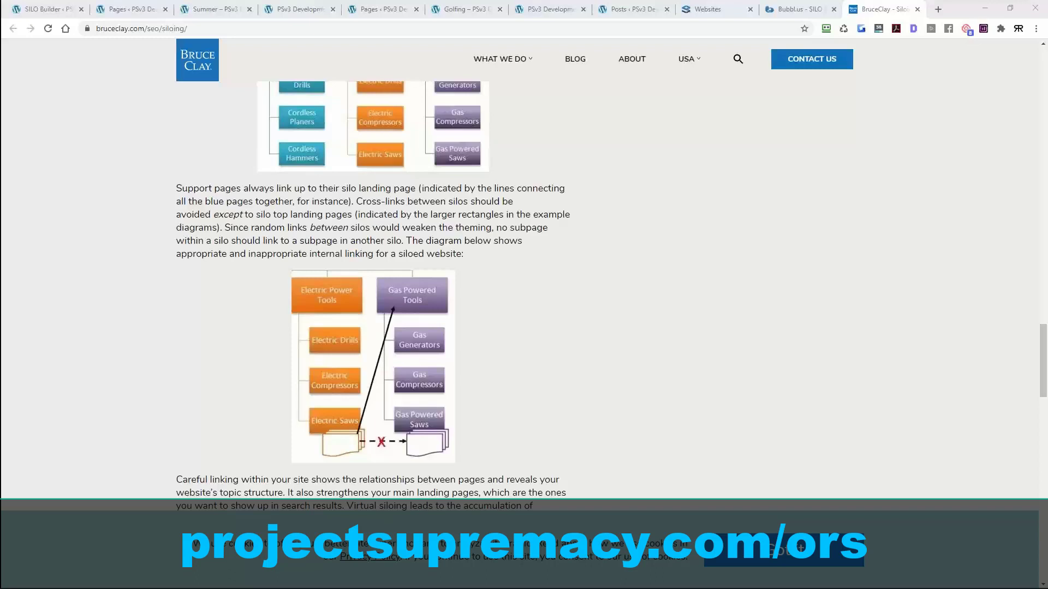
scroll(502, 261, "down", 9)
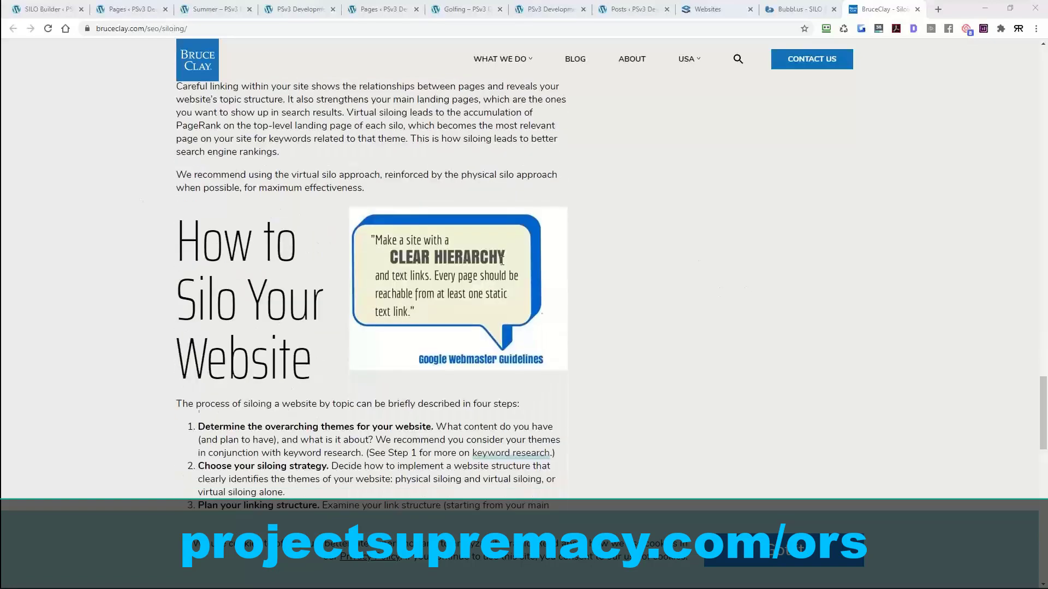
scroll(502, 261, "down", 15)
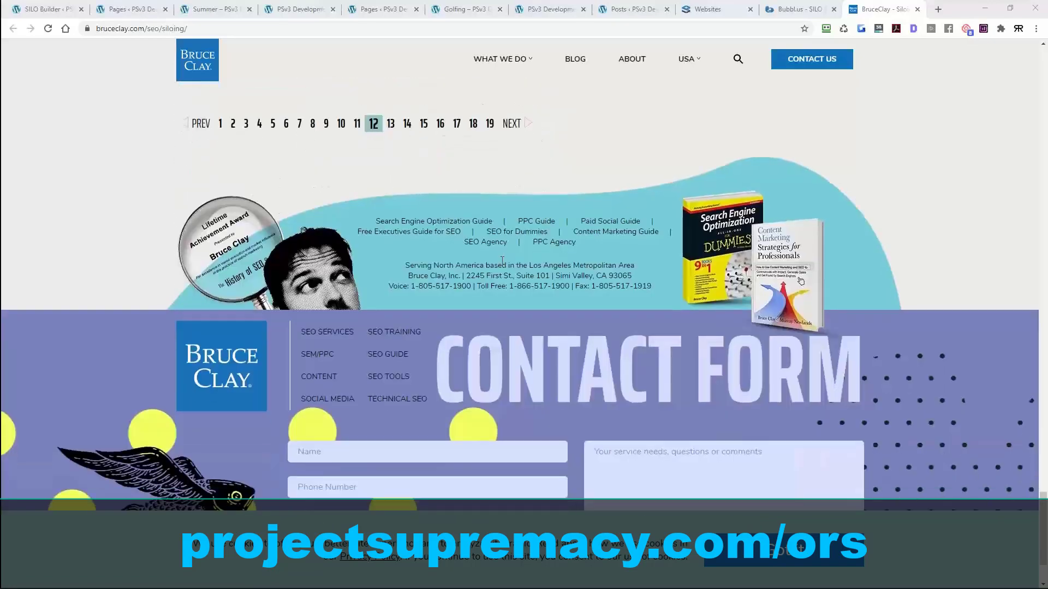
scroll(502, 261, "up", 20)
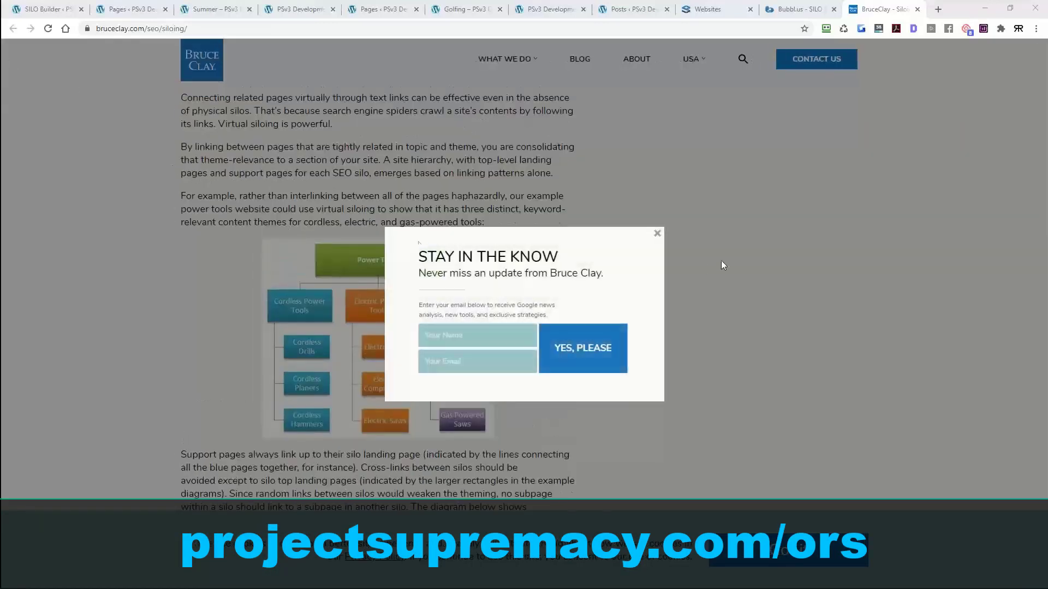
left_click(658, 233)
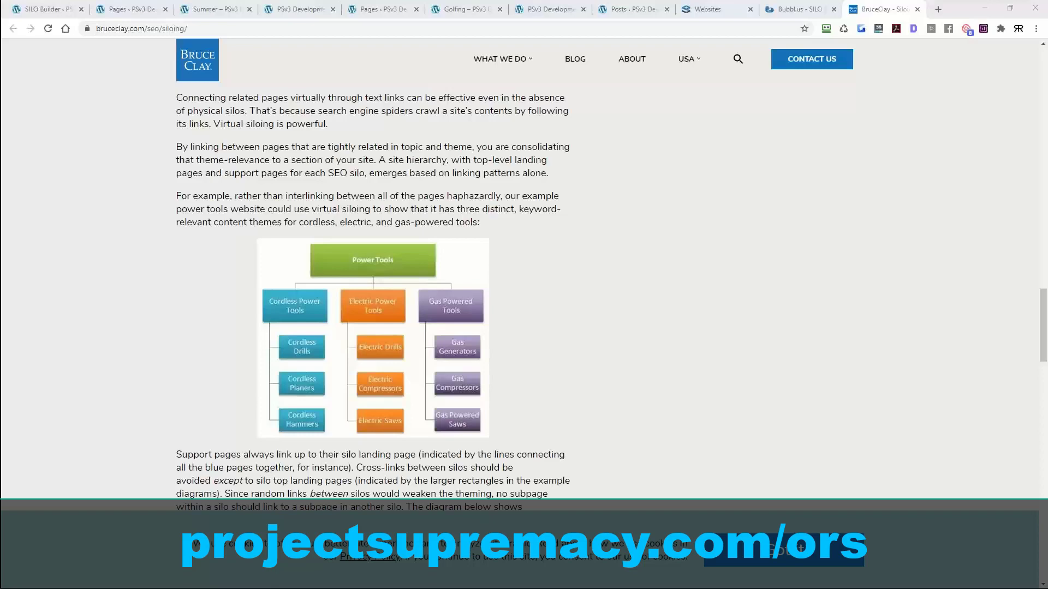
left_click(19, 5)
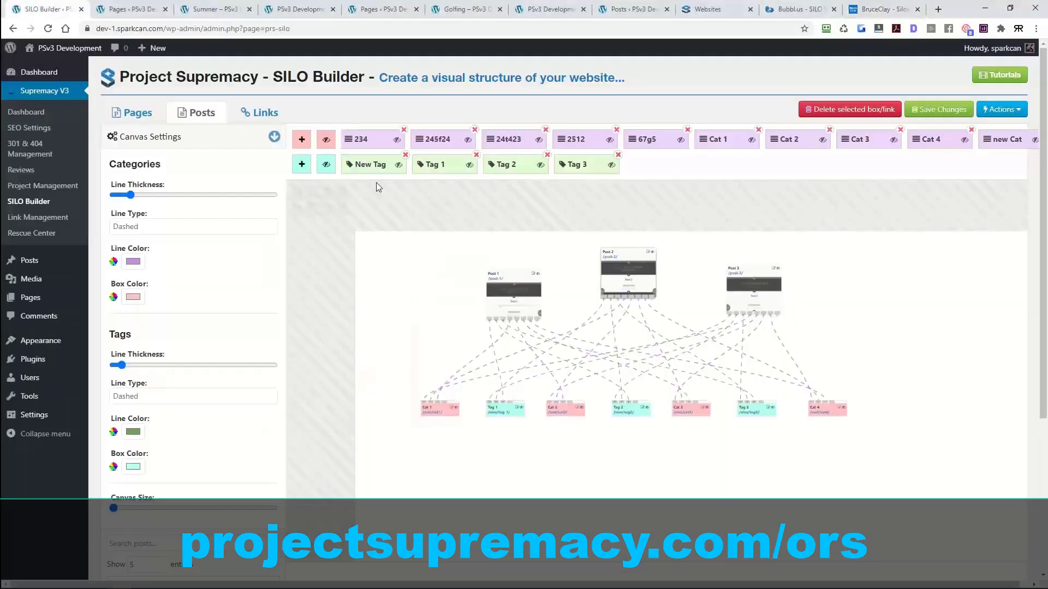
Step: Open the Pages structure and move the Colorado Vacations homepage into open canvas space, with Winter and Summer side by side beneath it
left_click(115, 113)
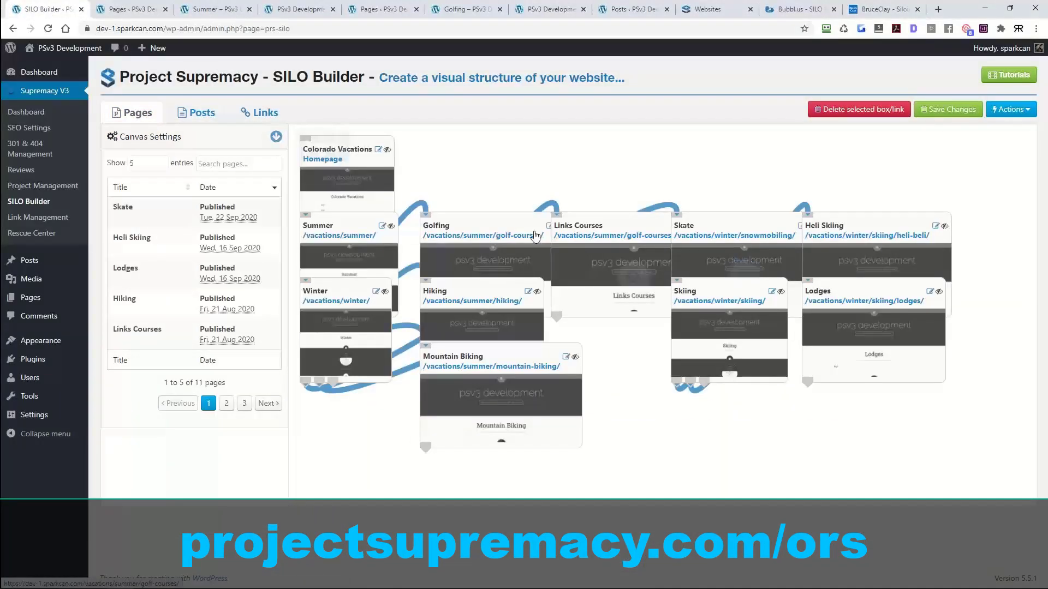
scroll(641, 353, "down", 5)
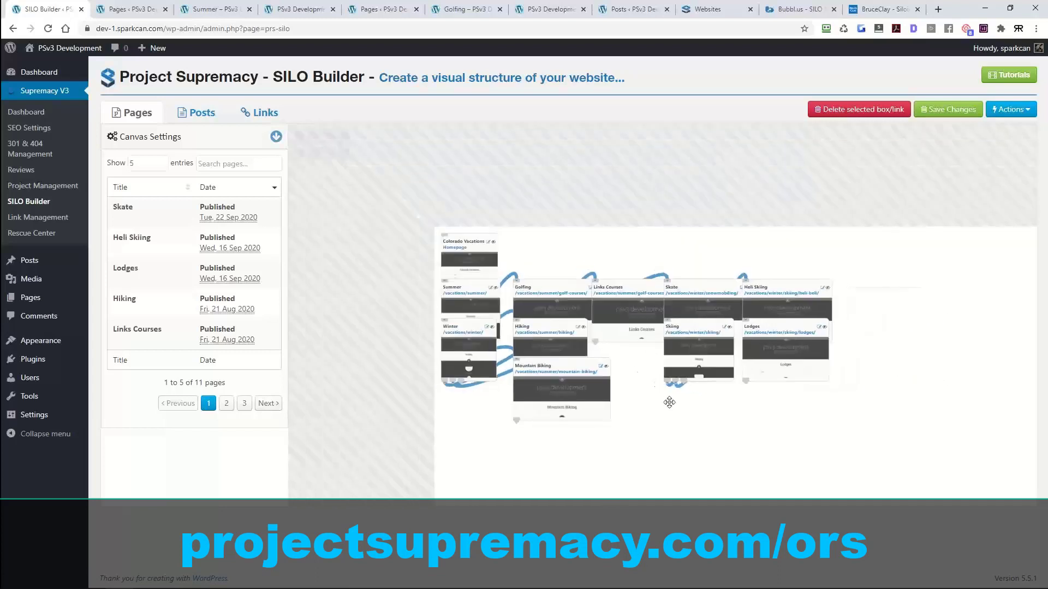
left_click_drag(583, 363, 494, 309)
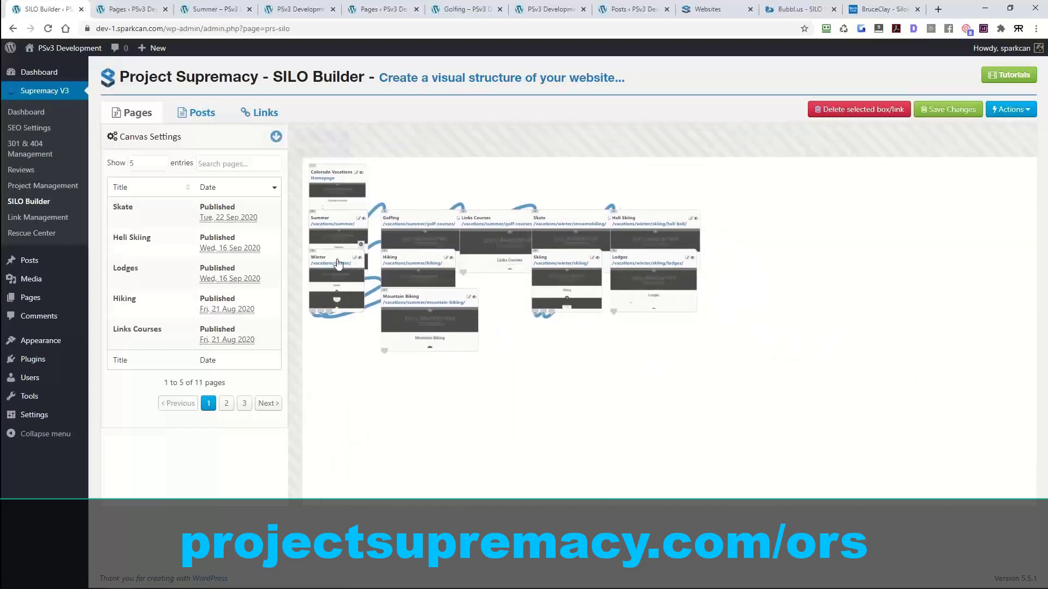
left_click(331, 179)
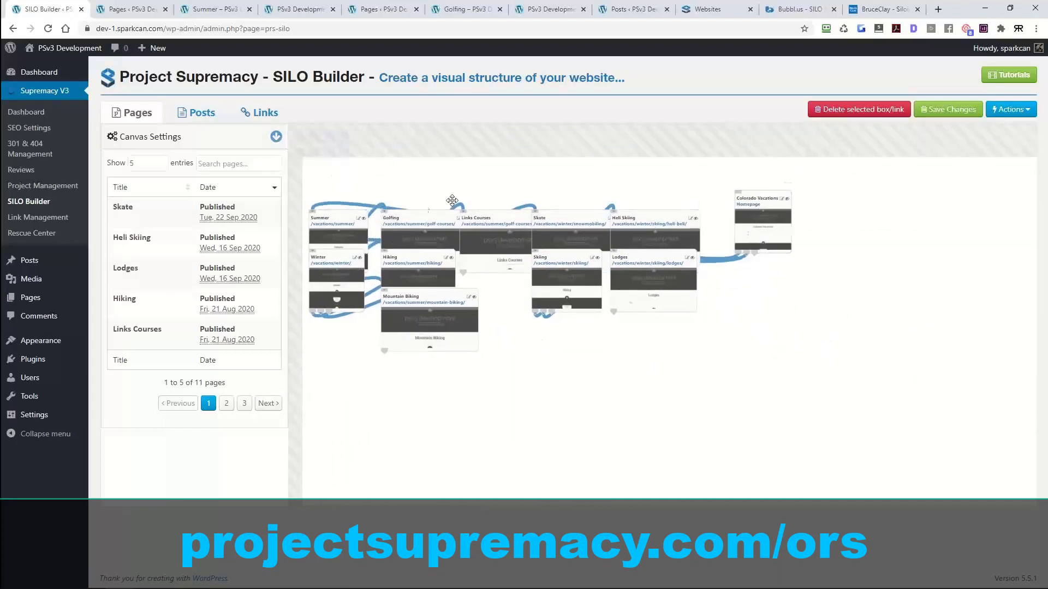
left_click(350, 212)
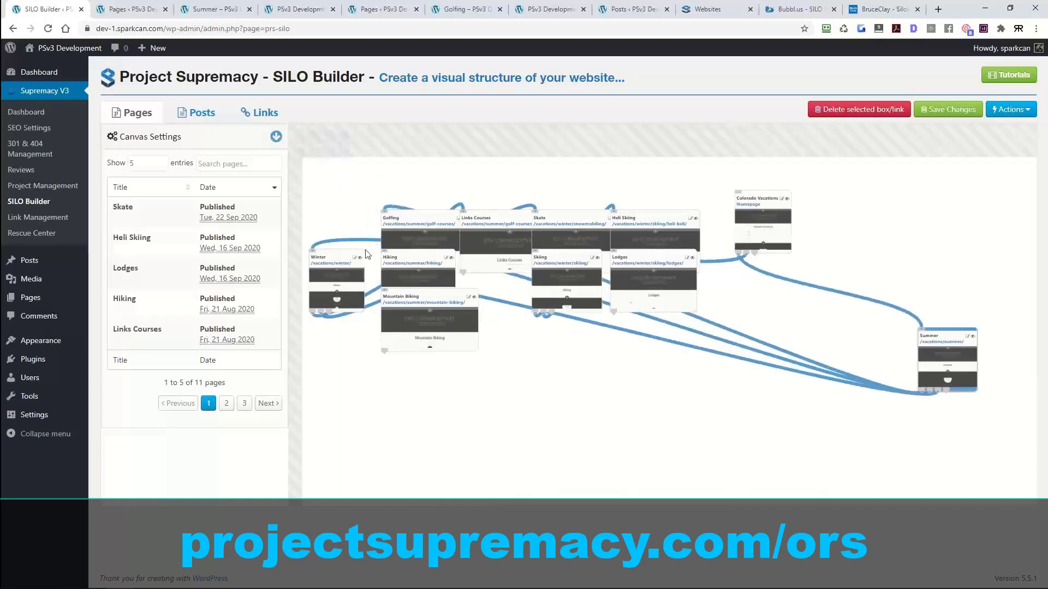
left_click_drag(334, 252, 726, 342)
Step: Place the Skiing box below Winter, with the Heli Skiing and Lodges boxes side by side underneath it
left_click_drag(635, 229, 654, 455)
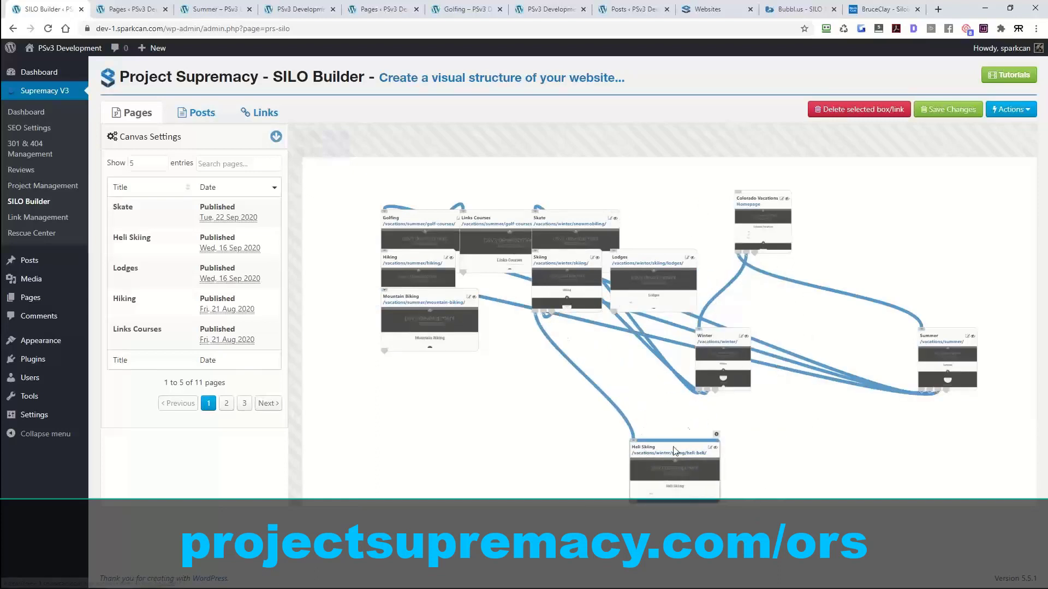
left_click_drag(778, 441, 762, 373)
scroll(764, 375, "down", 3)
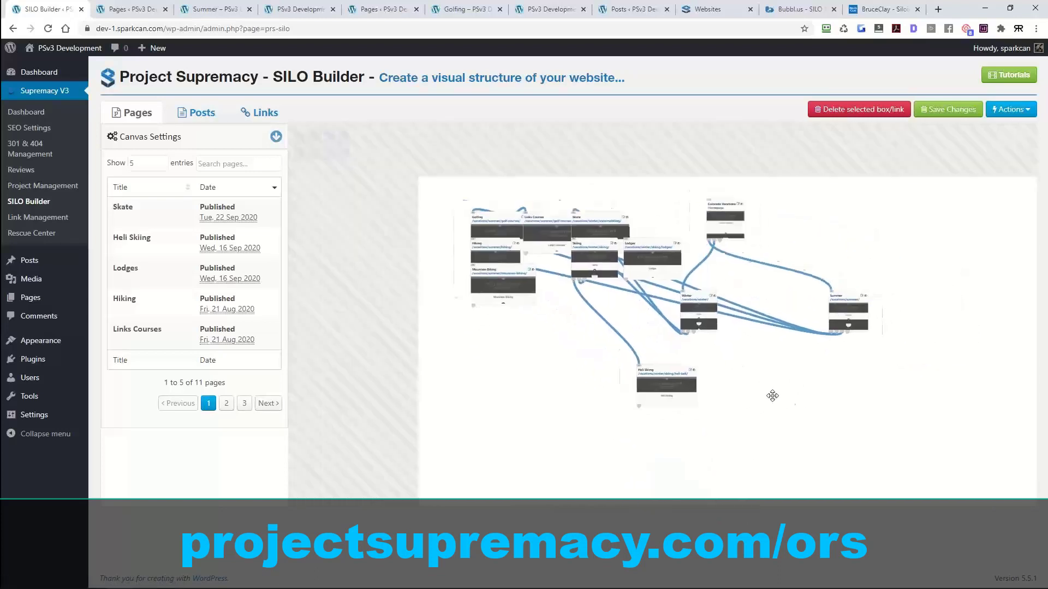
left_click_drag(649, 364, 600, 408)
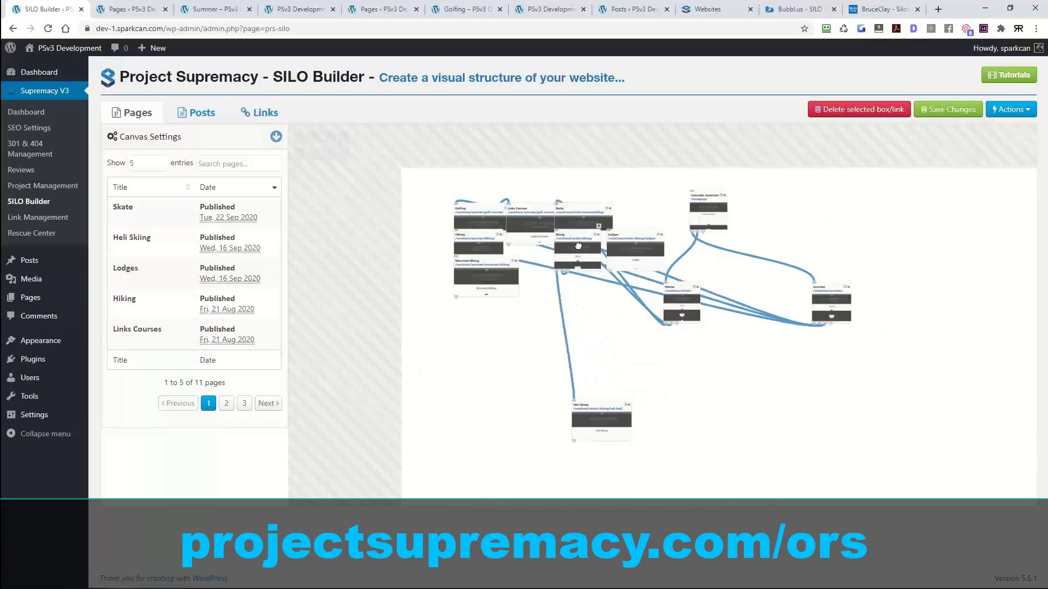
left_click_drag(578, 247, 608, 351)
left_click_drag(633, 243, 702, 410)
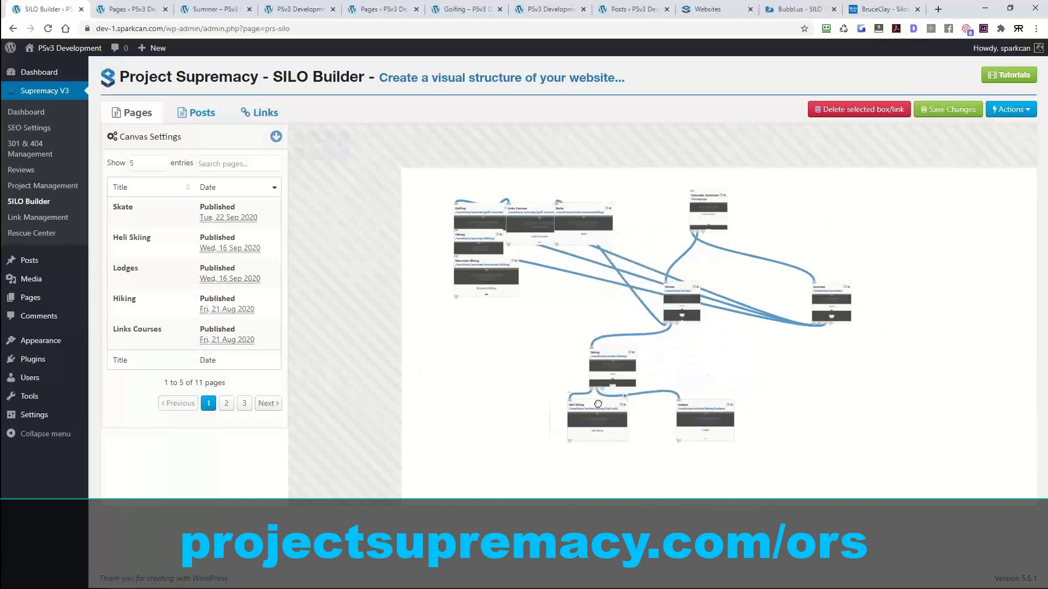
left_click_drag(600, 413, 553, 422)
left_click_drag(711, 406, 645, 418)
Step: Arrange Golfing, Hiking and Mountain Biking in a row below Summer, with Links Courses beneath Golfing
left_click_drag(488, 268, 895, 367)
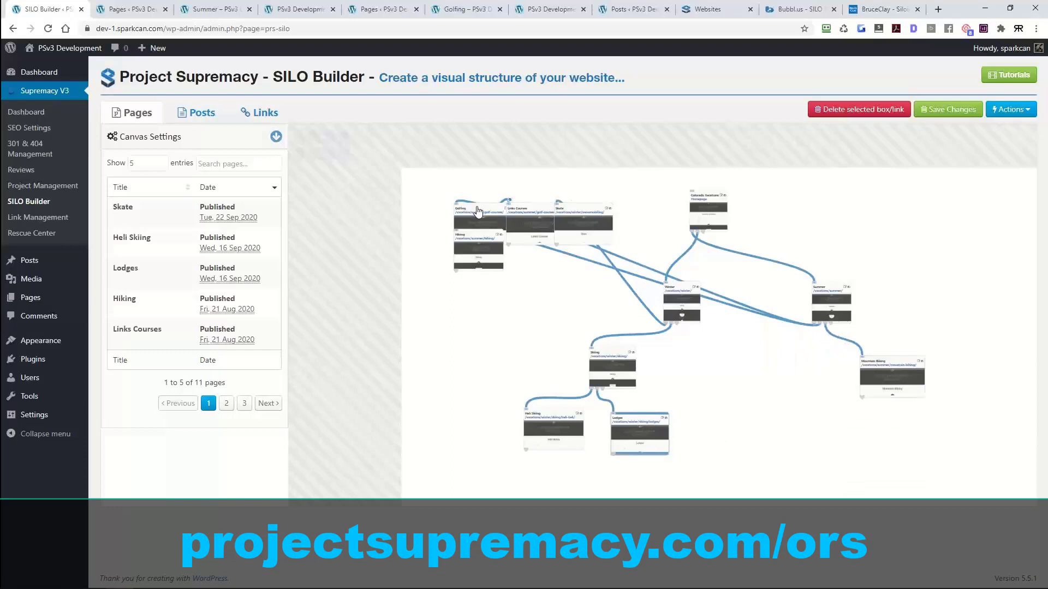
left_click_drag(475, 210, 770, 367)
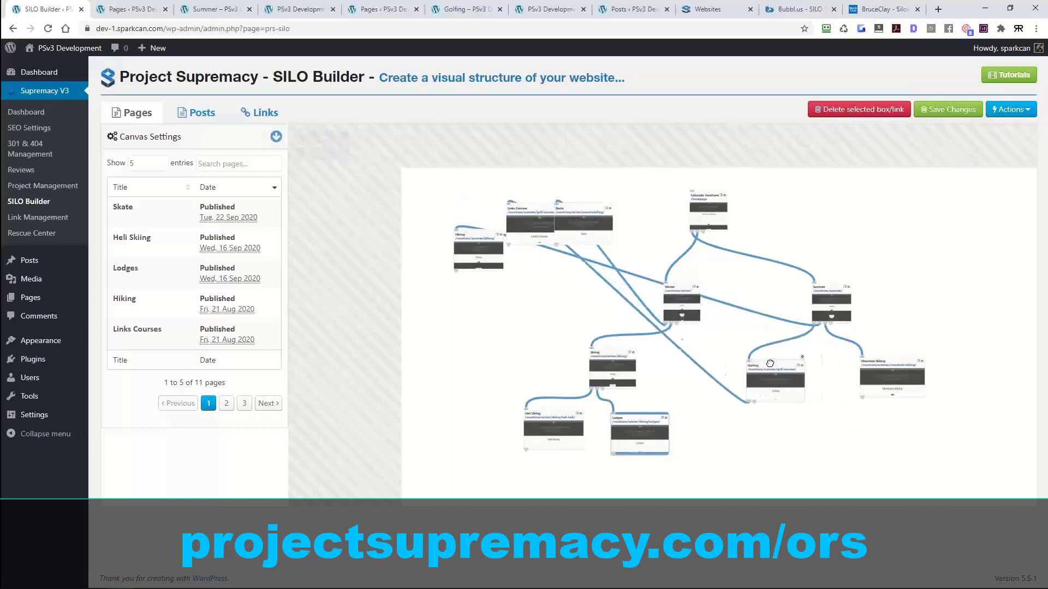
left_click_drag(532, 213, 784, 435)
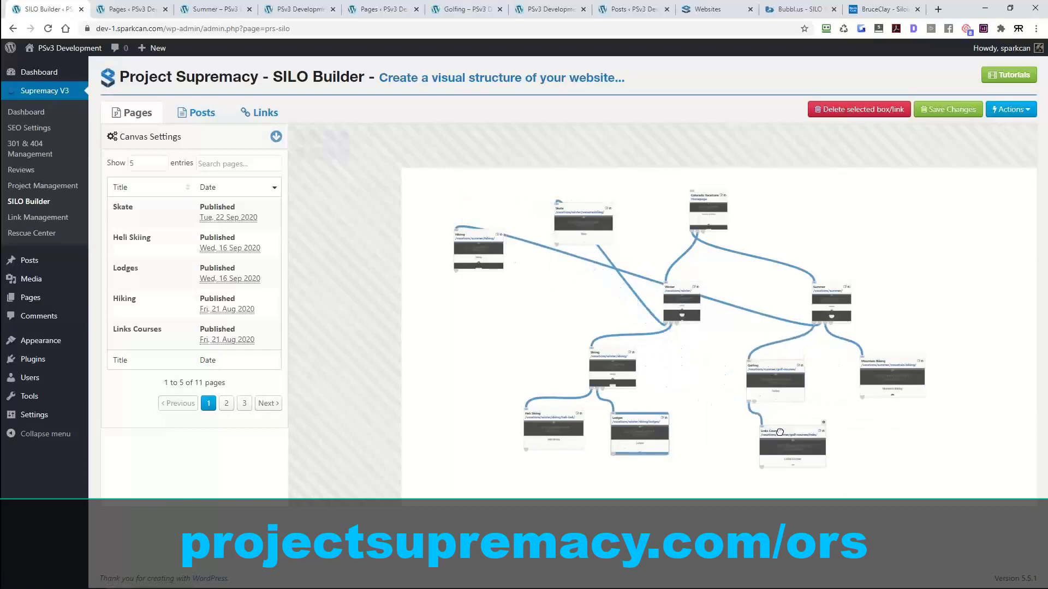
left_click_drag(489, 240, 842, 374)
left_click_drag(901, 356, 923, 369)
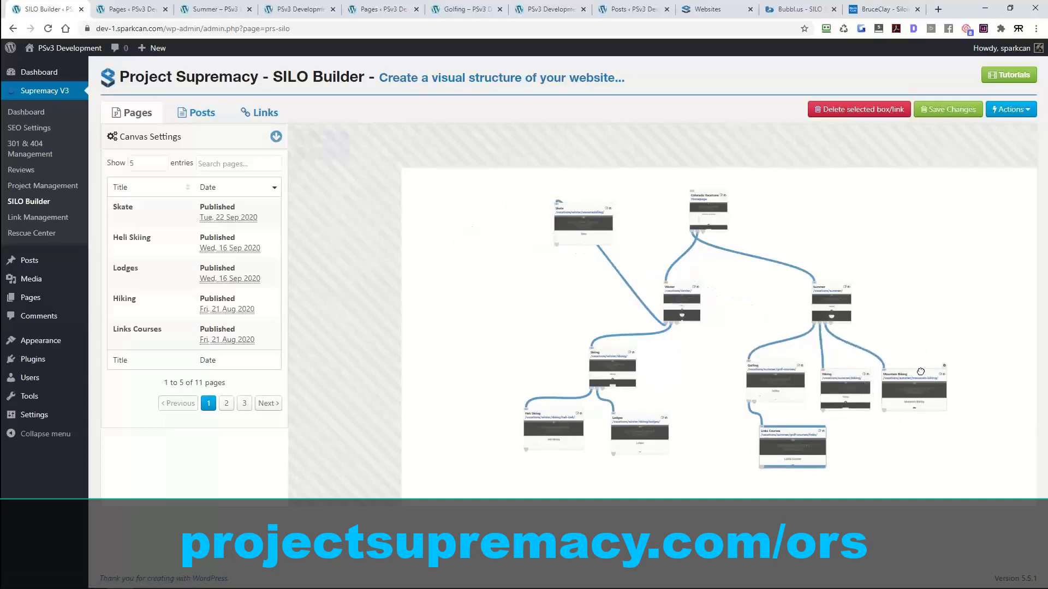
Step: Tidy the Winter branch: Skiing directly below Winter with Heli Skiing and Lodges beneath it, and Skate beside Skiing
left_click_drag(583, 213, 530, 347)
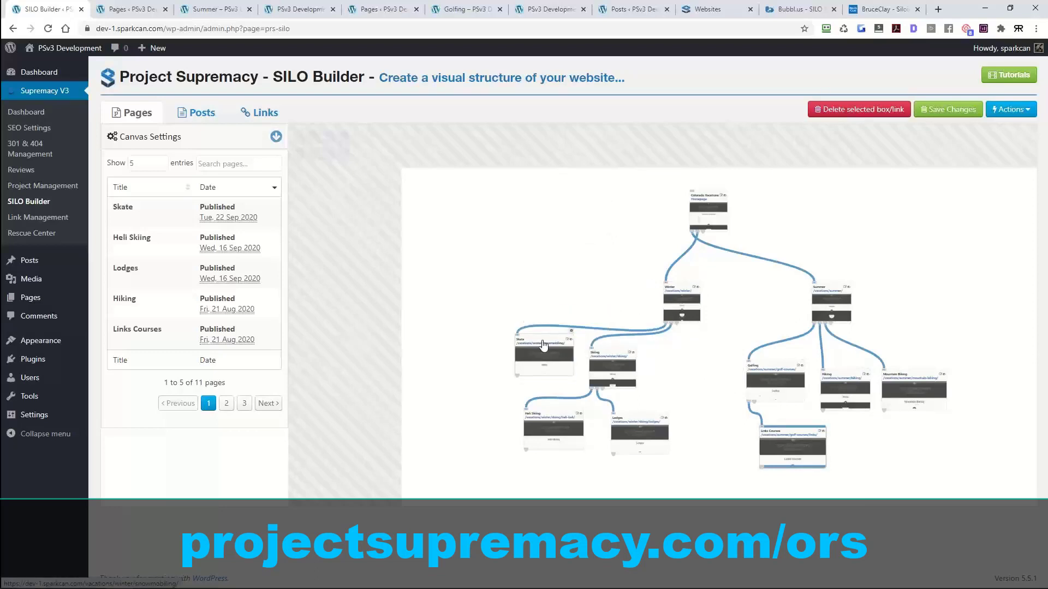
left_click_drag(616, 358, 690, 368)
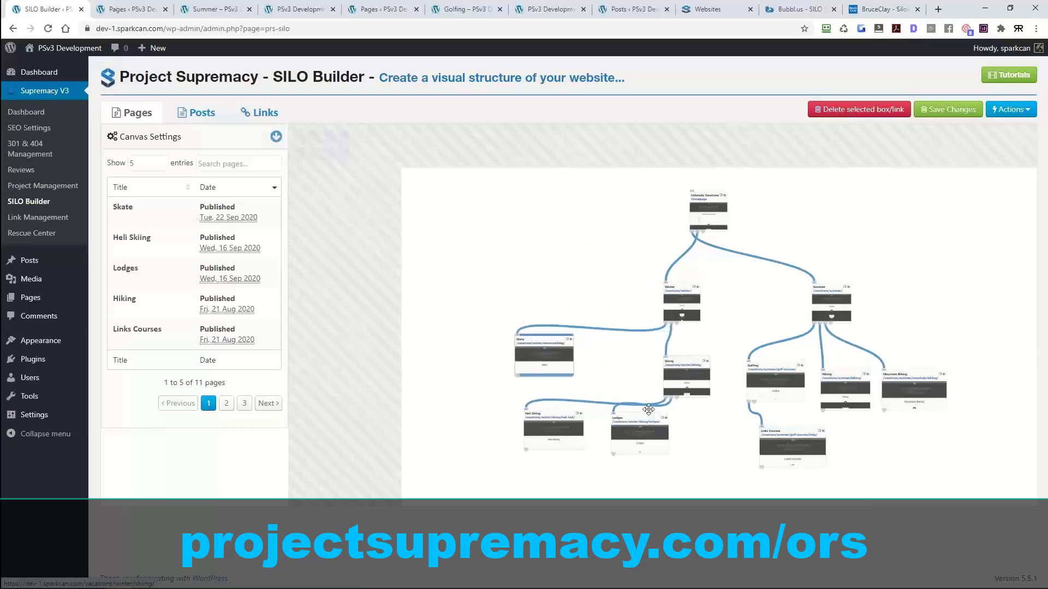
left_click_drag(643, 417, 713, 435)
left_click_drag(556, 411, 639, 437)
left_click_drag(540, 339, 601, 358)
left_click_drag(560, 280, 462, 236)
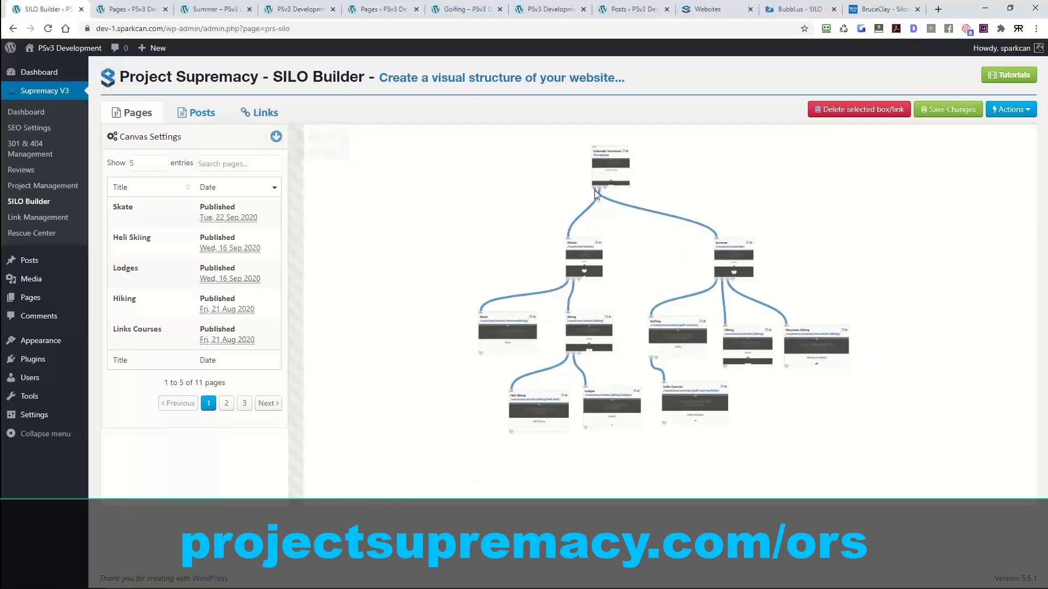
Step: Detach the Colorado Vacations homepage's links to Winter and Summer, and draw both connections again
left_click_drag(595, 190, 568, 235)
left_click(622, 208)
left_click(591, 204)
left_click_drag(594, 189, 575, 241)
left_click_drag(595, 190, 579, 233)
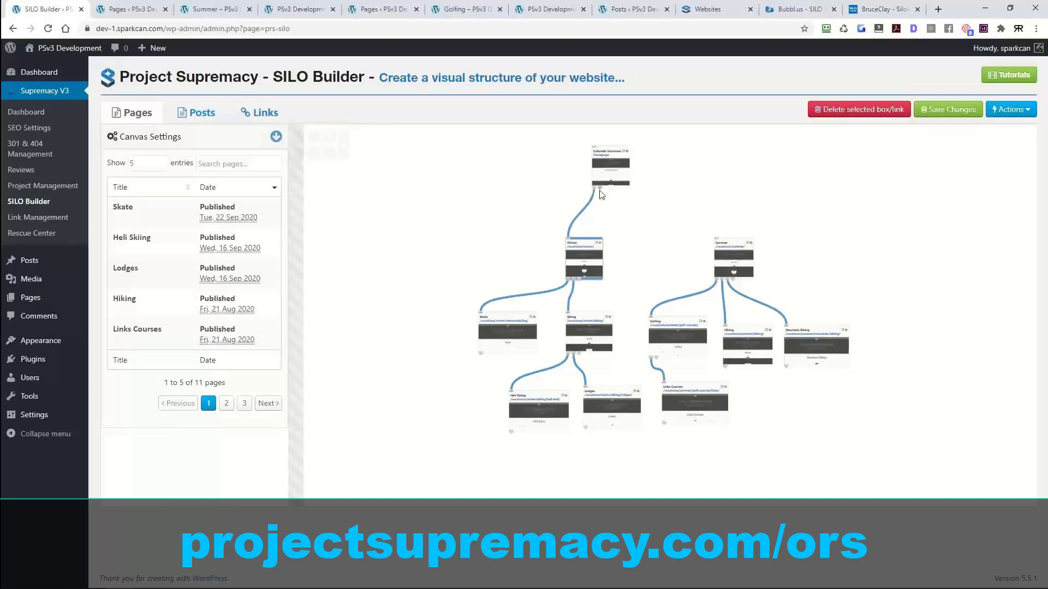
left_click_drag(621, 198, 721, 245)
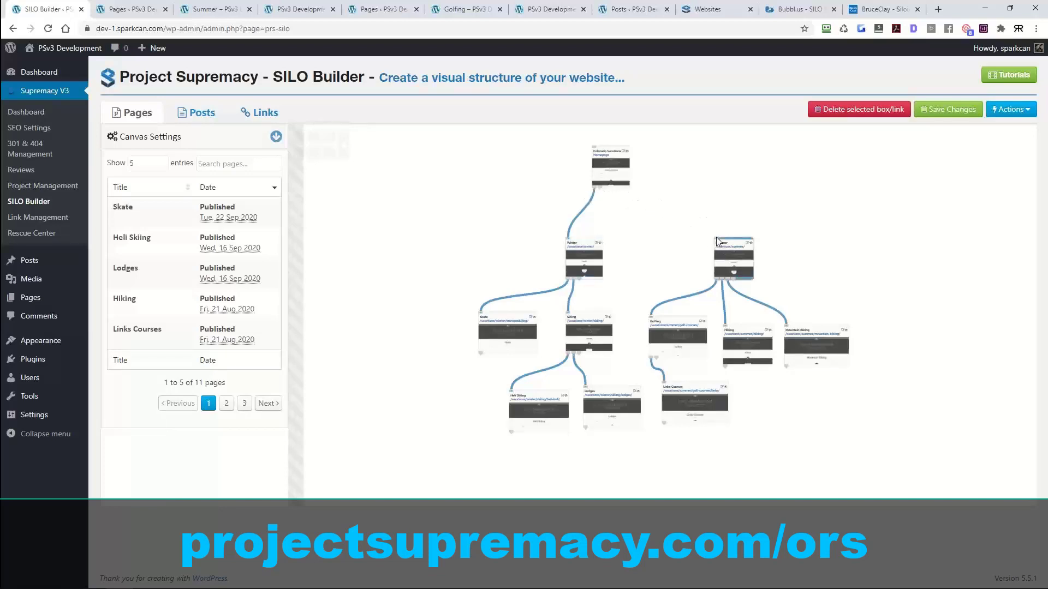
left_click_drag(603, 193, 717, 241)
left_click_drag(601, 191, 719, 242)
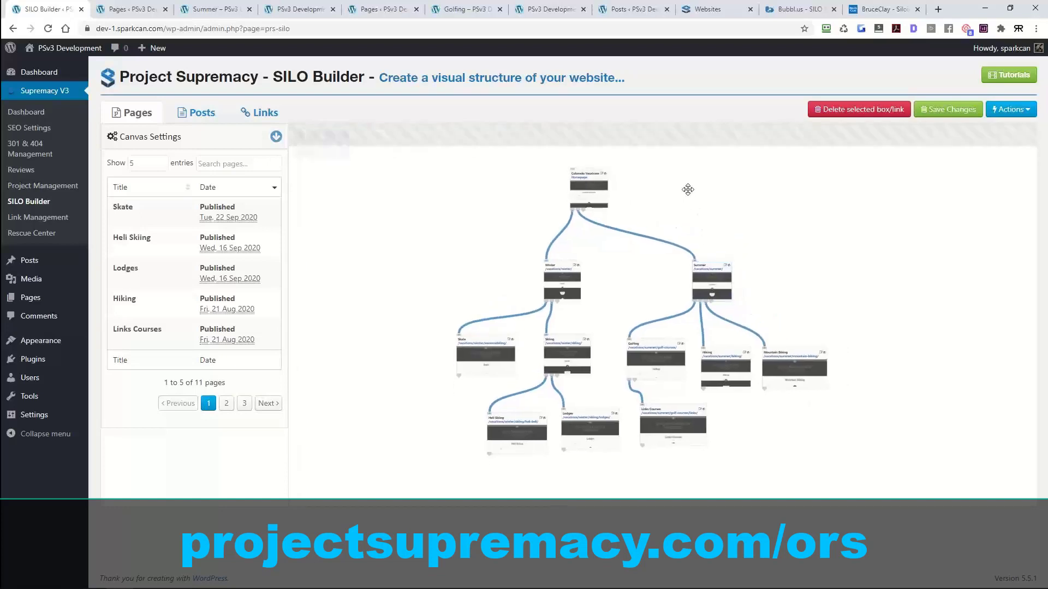
Step: Shift the Colorado Vacations homepage box sideways so it sits centred above the Winter and Summer boxes
scroll(688, 189, "up", 5)
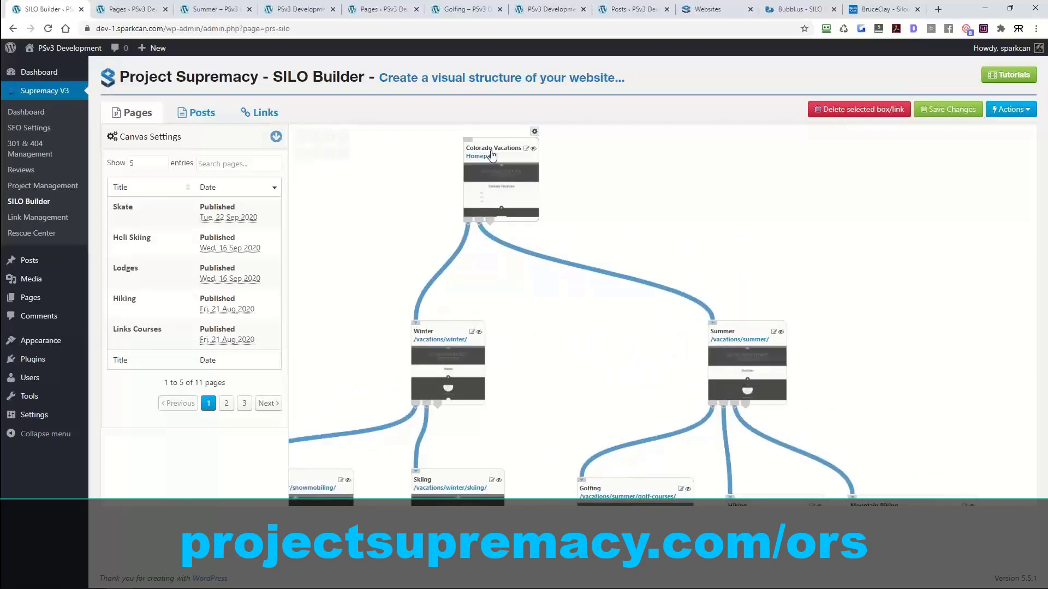
left_click_drag(491, 155, 598, 208)
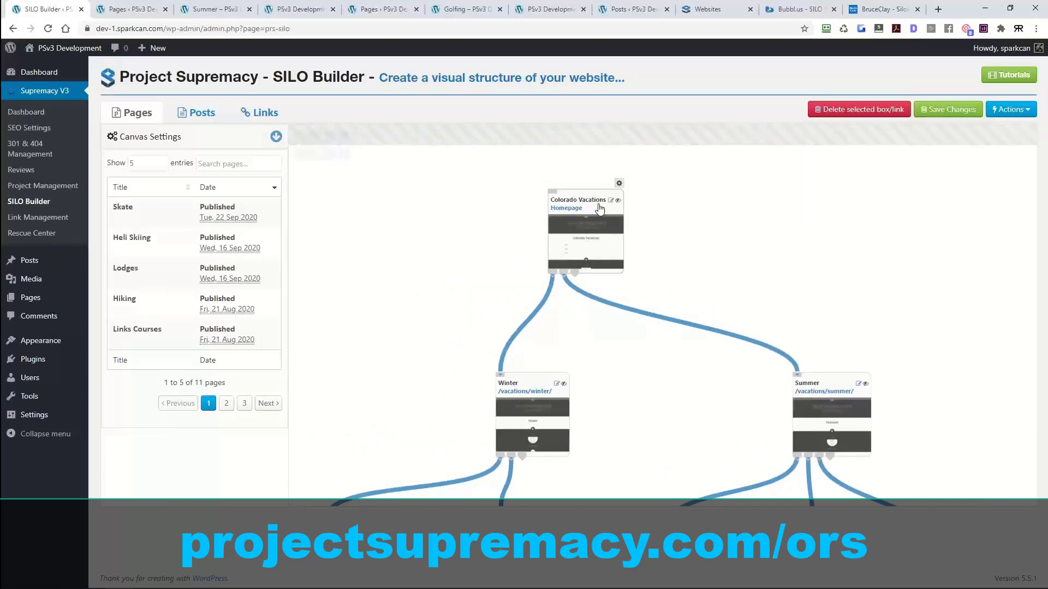
left_click_drag(599, 207, 639, 200)
left_click_drag(784, 248, 761, 239)
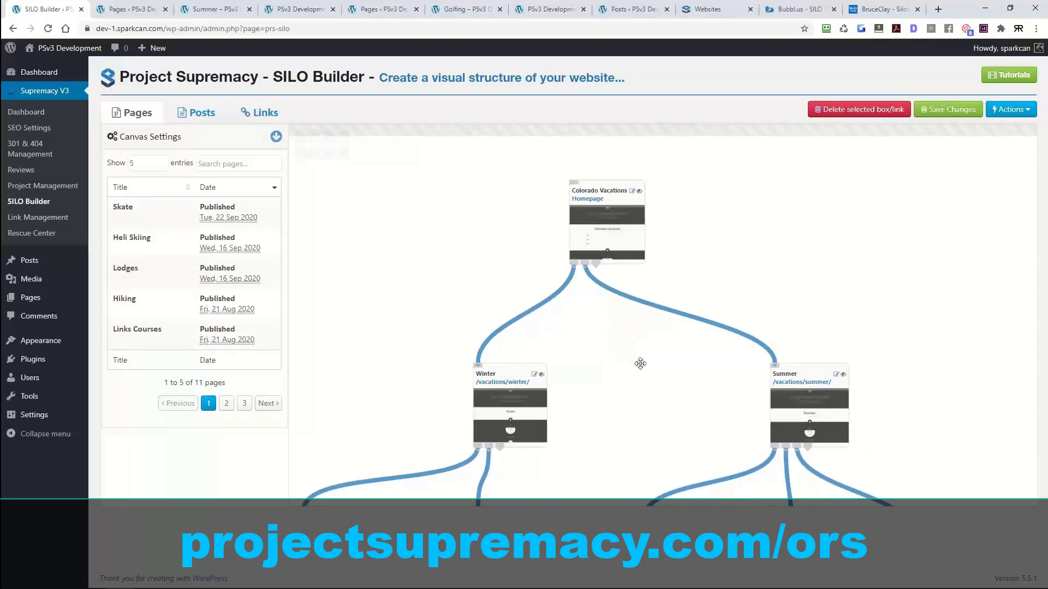
Step: Examine the page hierarchy from the Colorado Vacations homepage through the Winter and Summer silos to their subpages
left_click_drag(635, 358, 609, 258)
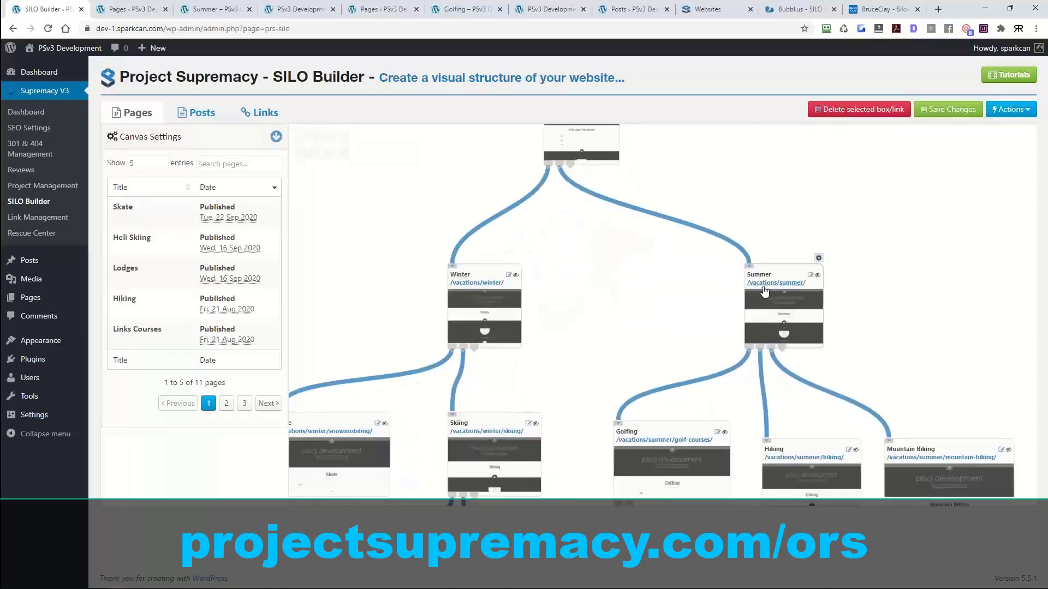
left_click_drag(639, 293, 681, 415)
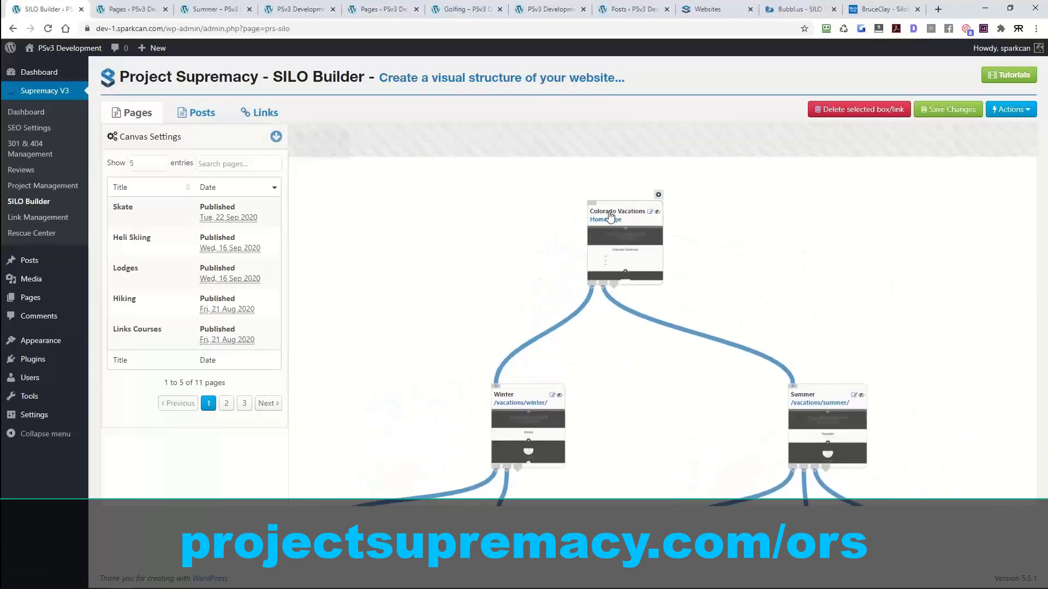
left_click_drag(662, 382, 632, 306)
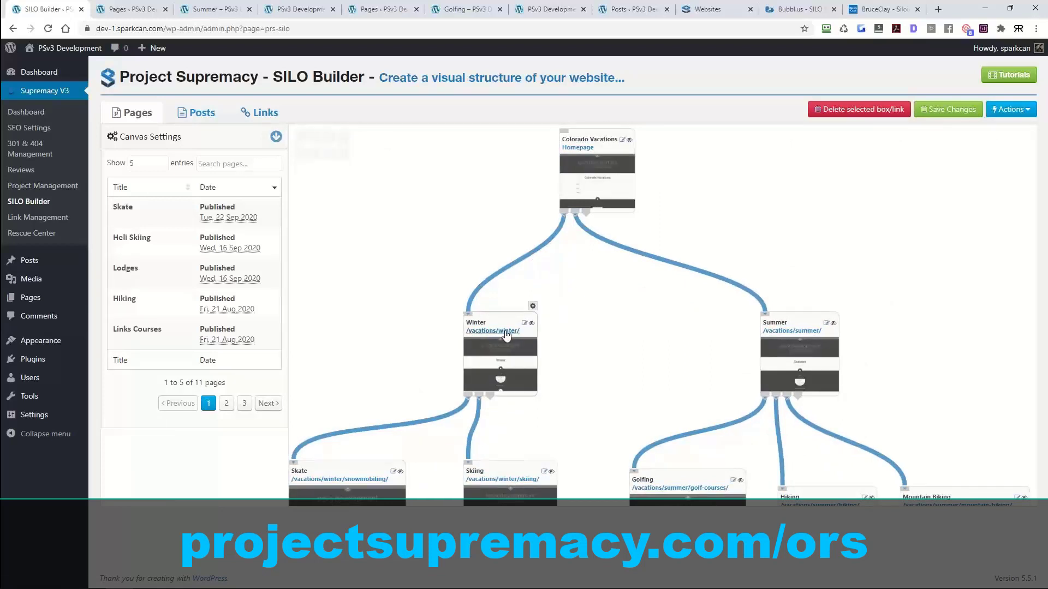
scroll(670, 346, "down", 4)
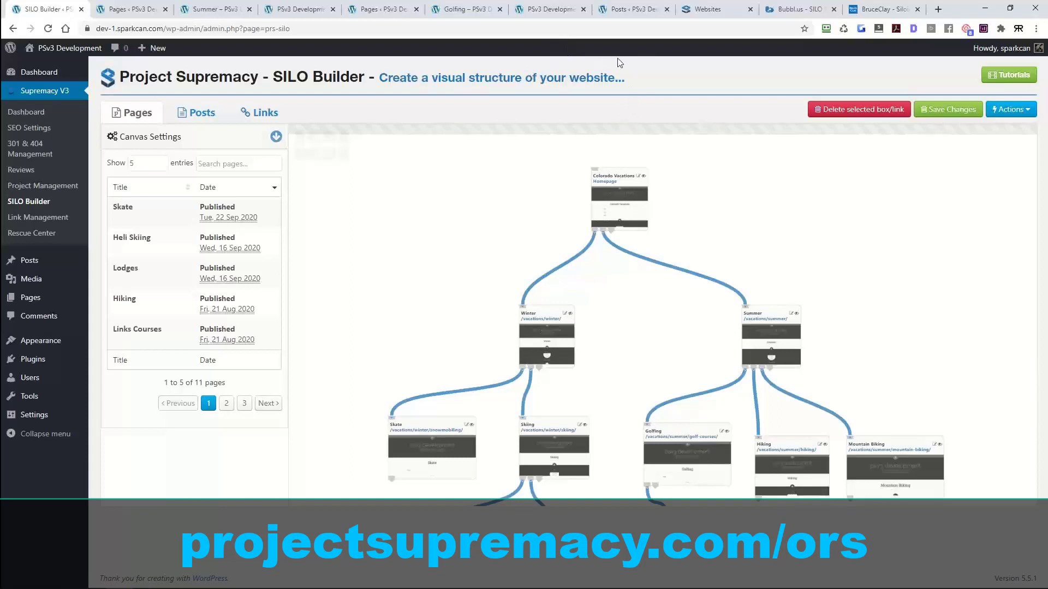
mouse_move(635, 185)
scroll(622, 164, "down", 4)
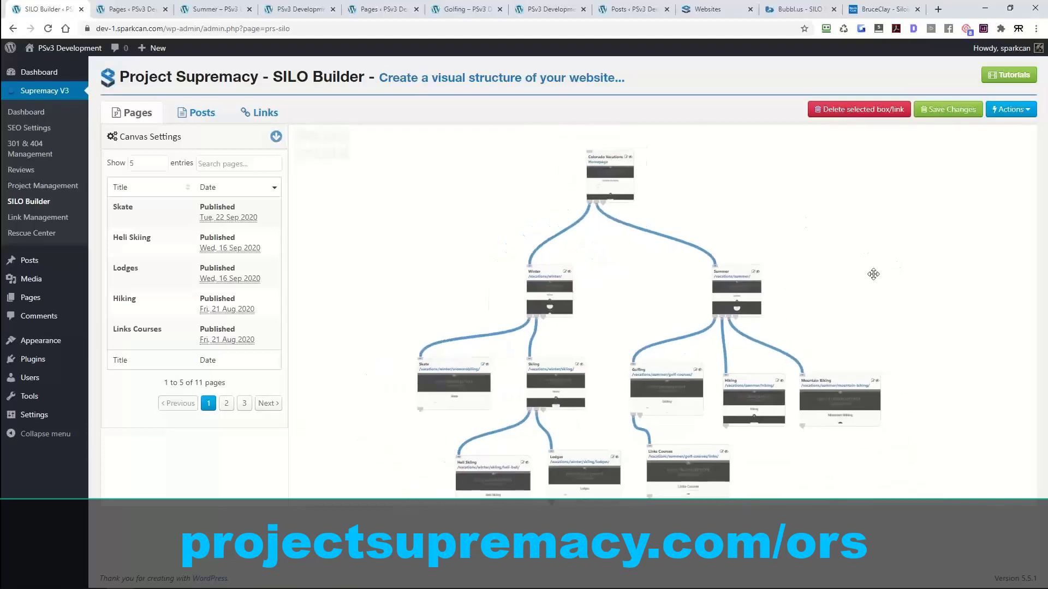
left_click_drag(873, 274, 857, 273)
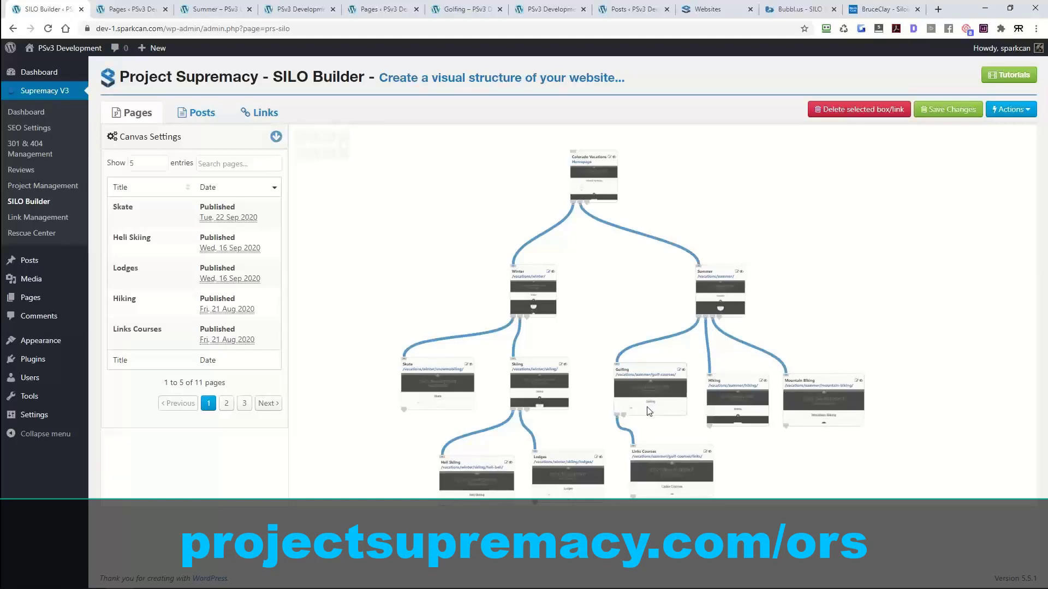
scroll(606, 273, "down", 2)
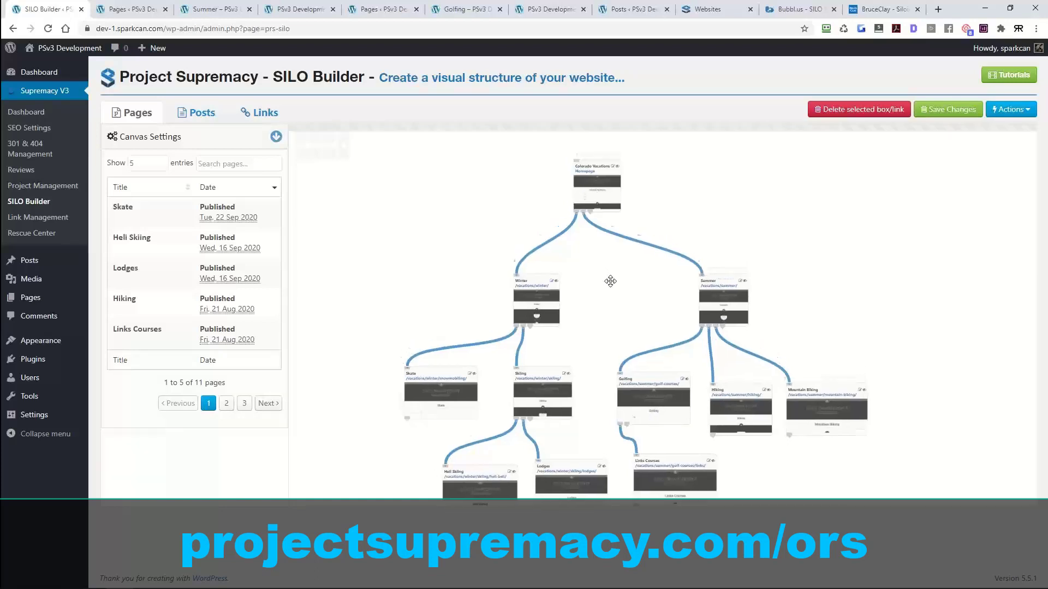
scroll(603, 271, "up", 2)
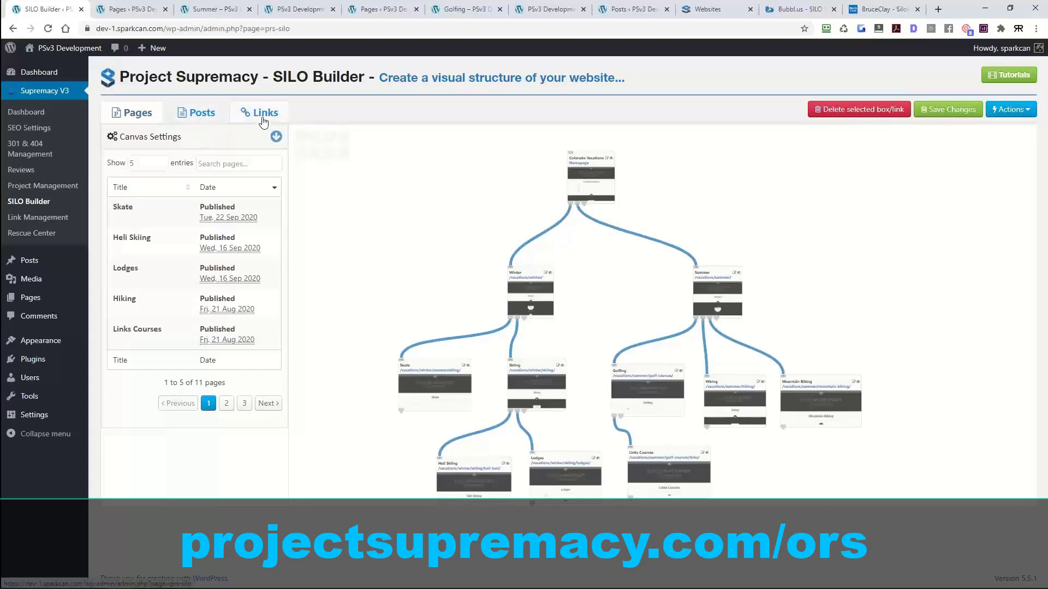
Step: Glance at the Links view and return to the Pages structure with the whole tree in view
left_click(260, 117)
left_click(132, 113)
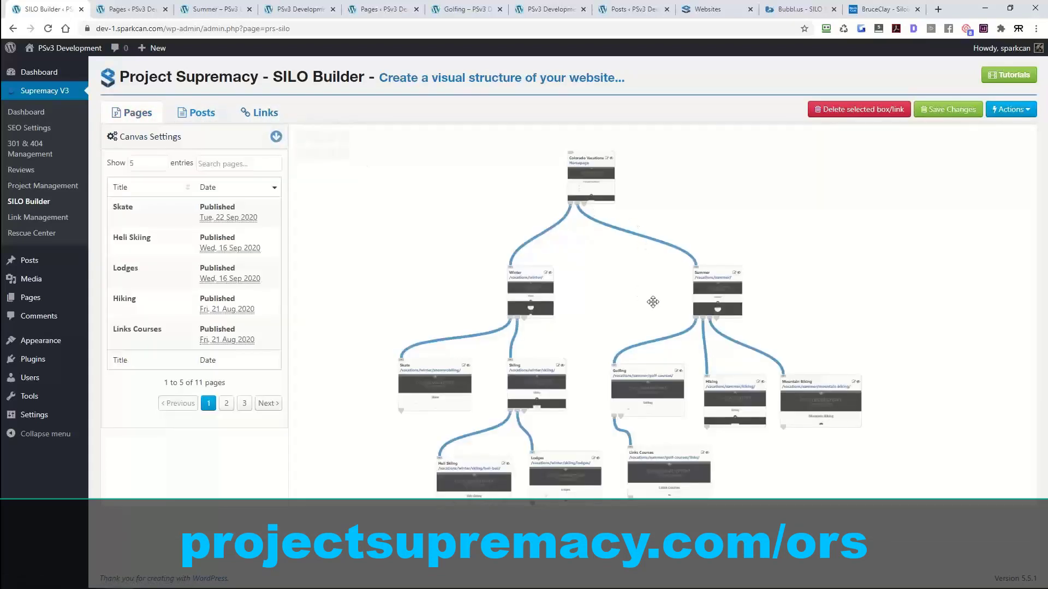
left_click_drag(652, 300, 606, 278)
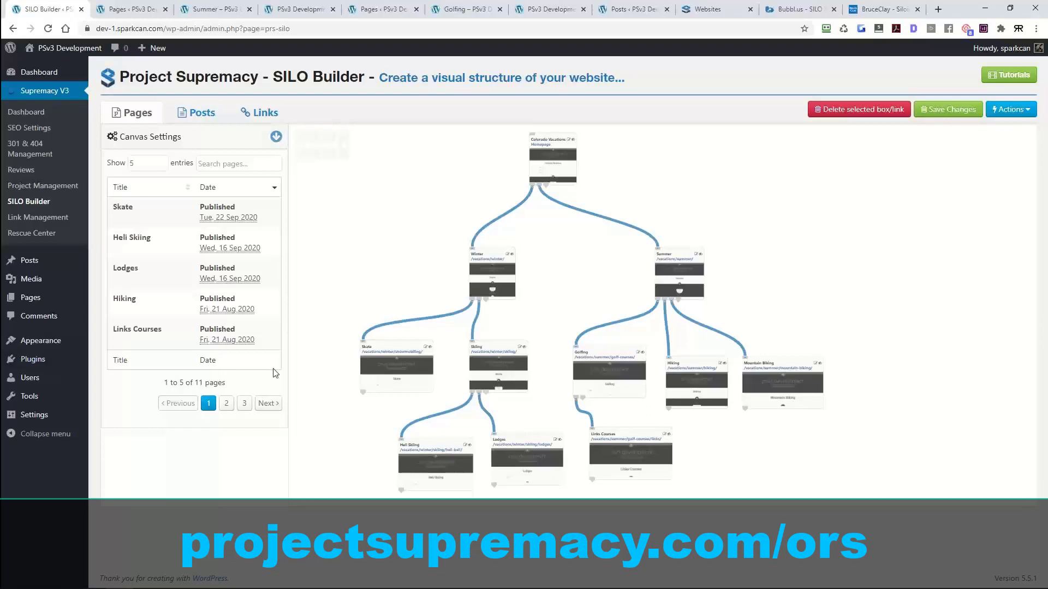
left_click_drag(590, 290, 583, 280)
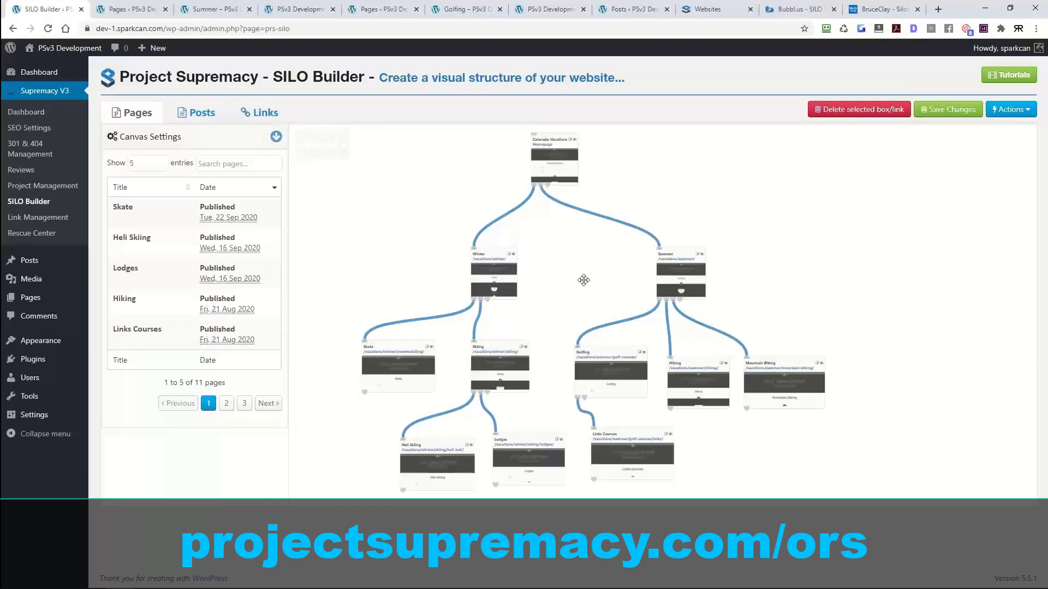
Step: Open the ManyChat dashboard at manychat.com in a new browser tab
left_click(938, 11)
type("manychat.com")
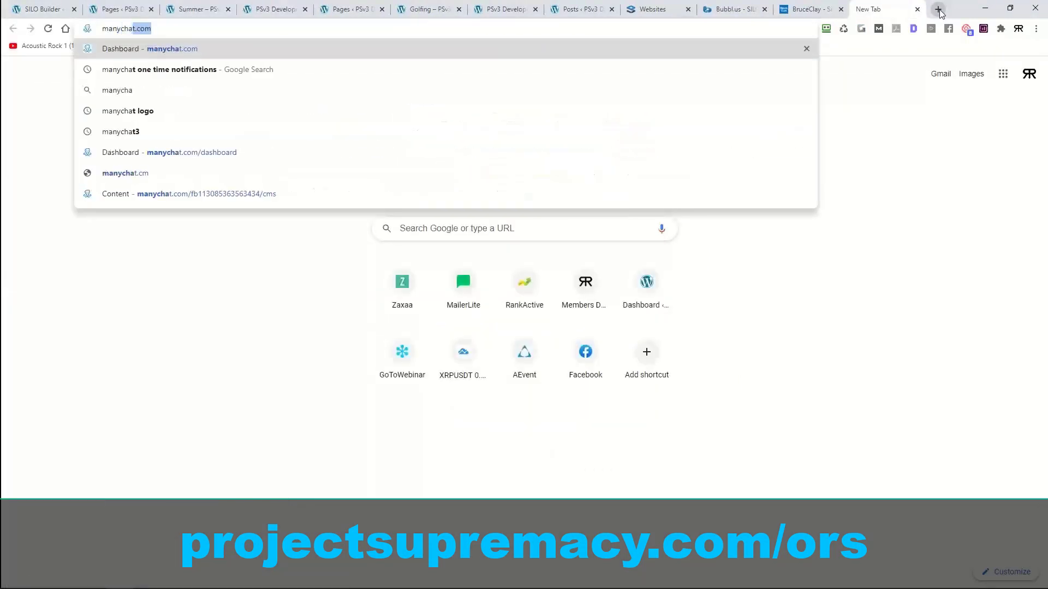
key("Return")
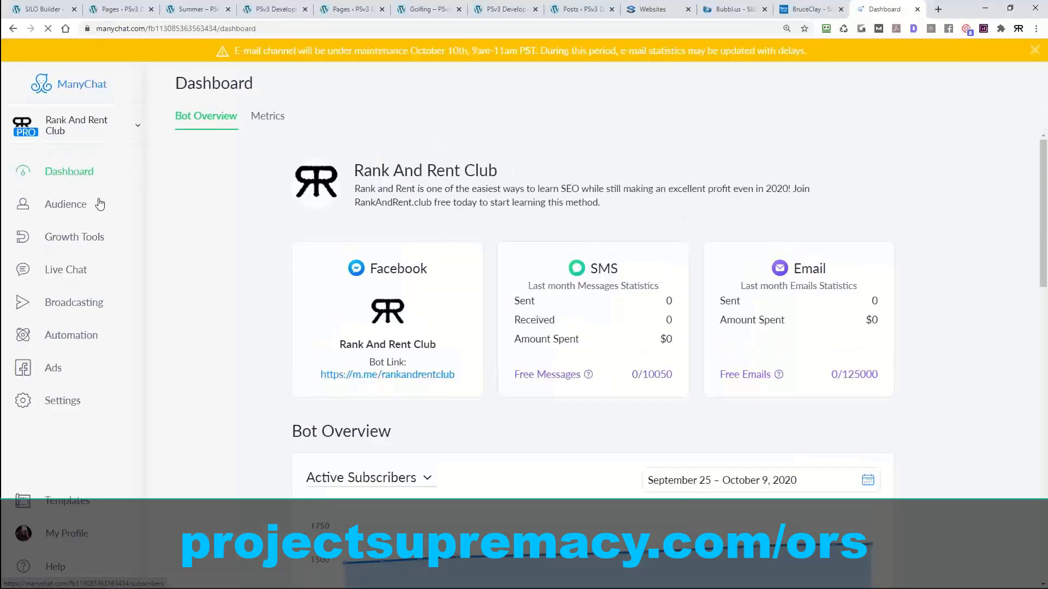
Step: Open the 2020-08-19 REPLAY broadcast in ManyChat and examine its message flow from the starting step through the branches
left_click(68, 301)
left_click(317, 271)
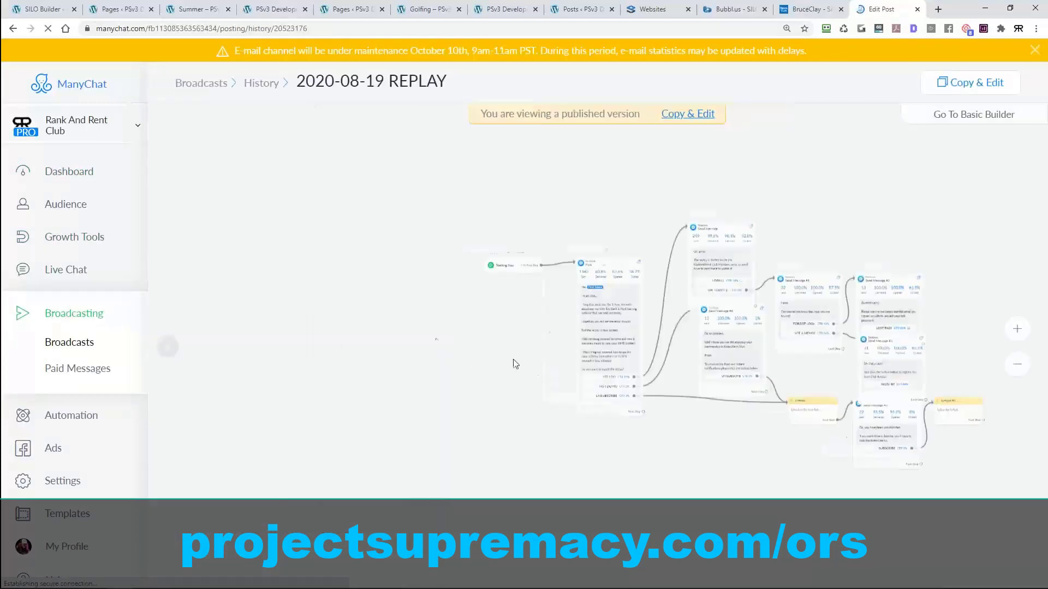
left_click_drag(513, 362, 362, 318)
scroll(379, 280, "up", 4)
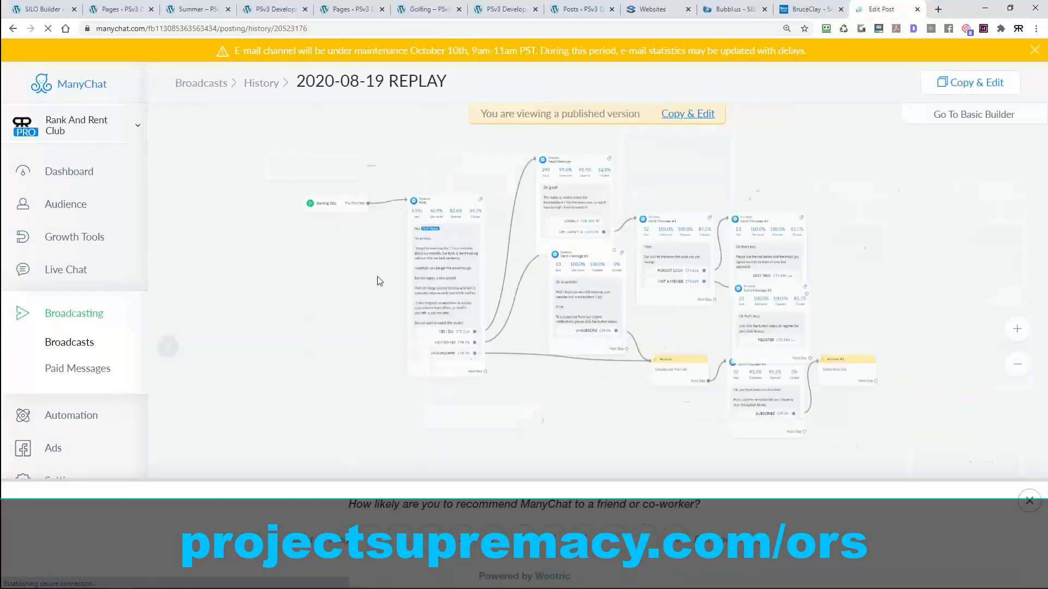
scroll(382, 284, "down", 5)
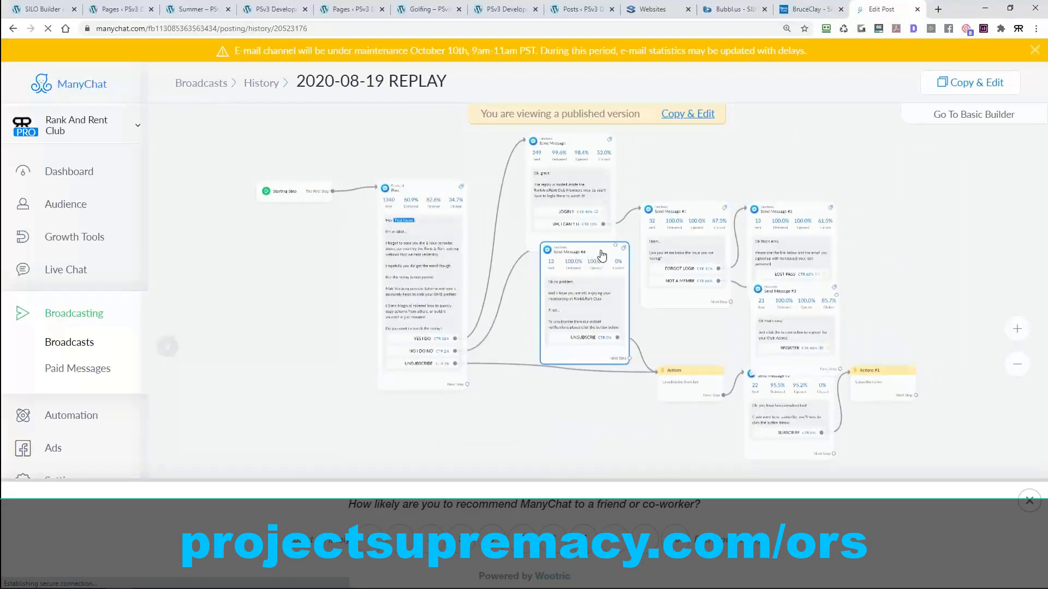
Step: View the delivery statistics of Send Message #4 in the broadcast flow and close its details
left_click_drag(596, 257, 589, 280)
left_click(588, 280)
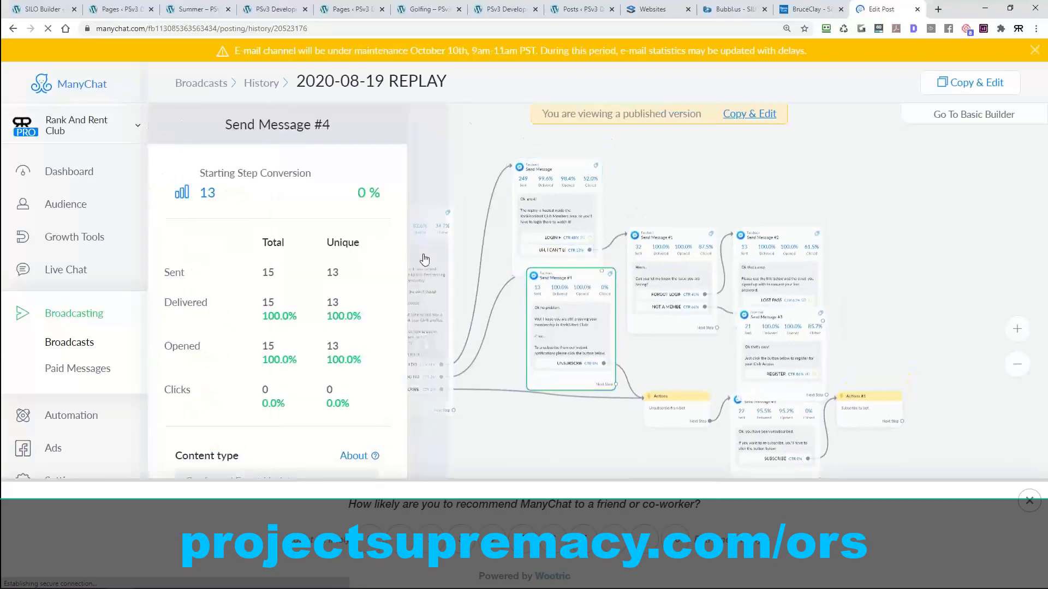
left_click(925, 305)
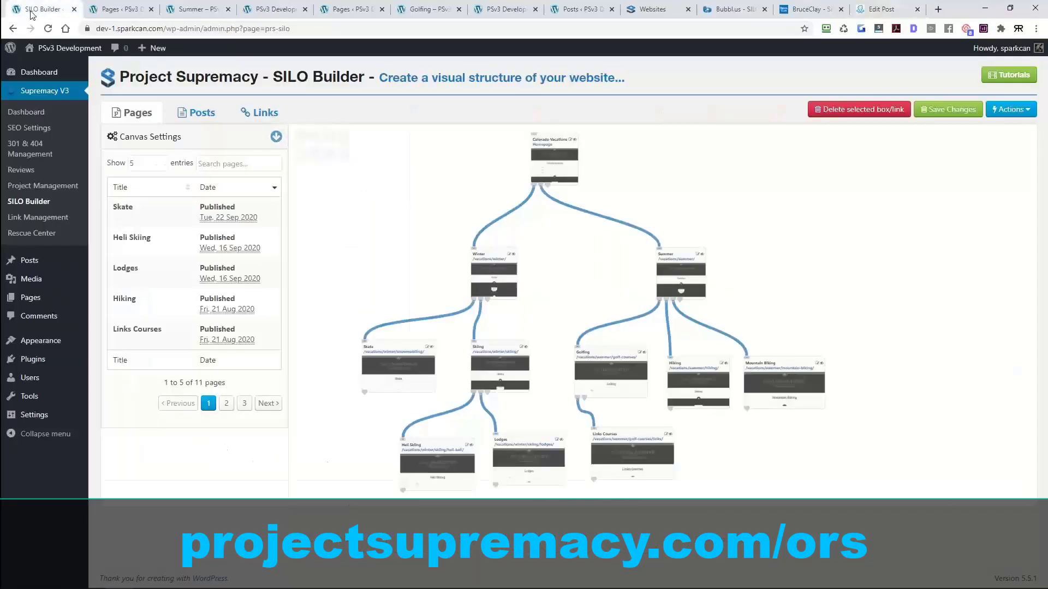
Step: From the SILO Builder, open the WordPress posts list in a new browser tab and switch it to the pages list
left_click(27, 10)
mouse_move(30, 265)
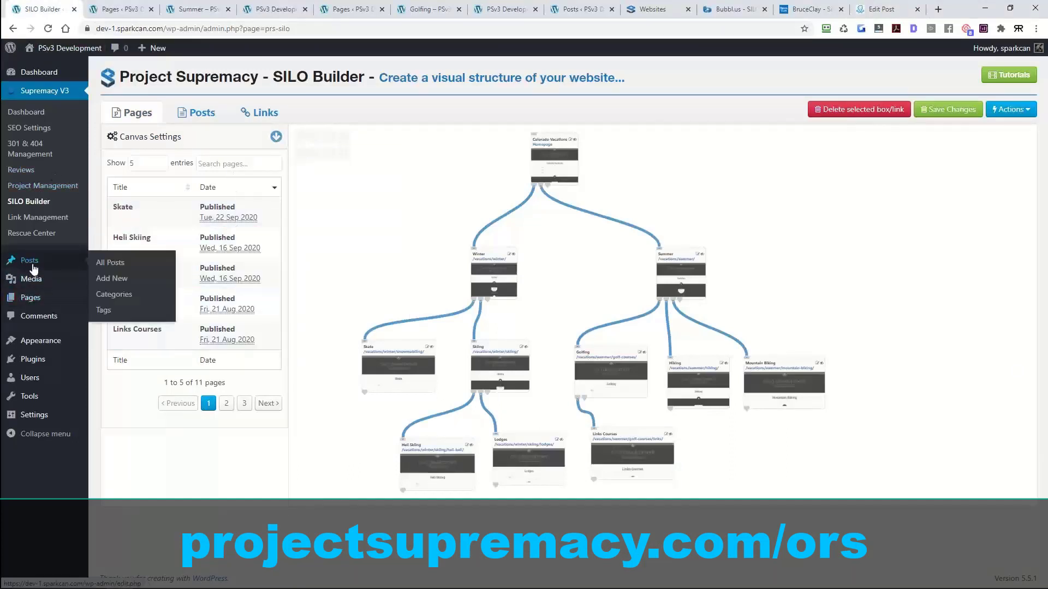
right_click(105, 264)
left_click(131, 272)
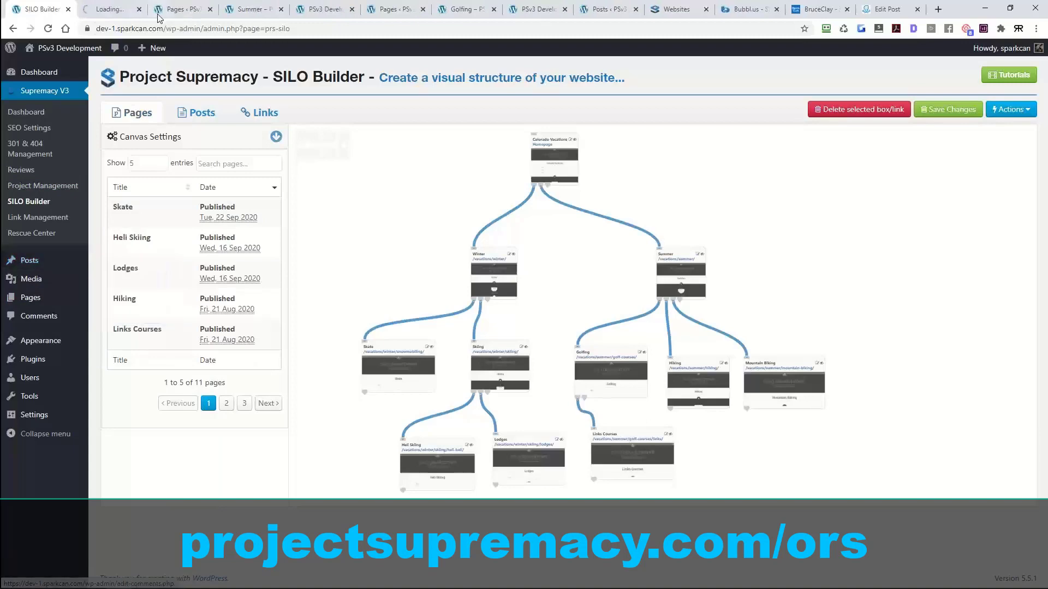
left_click(112, 11)
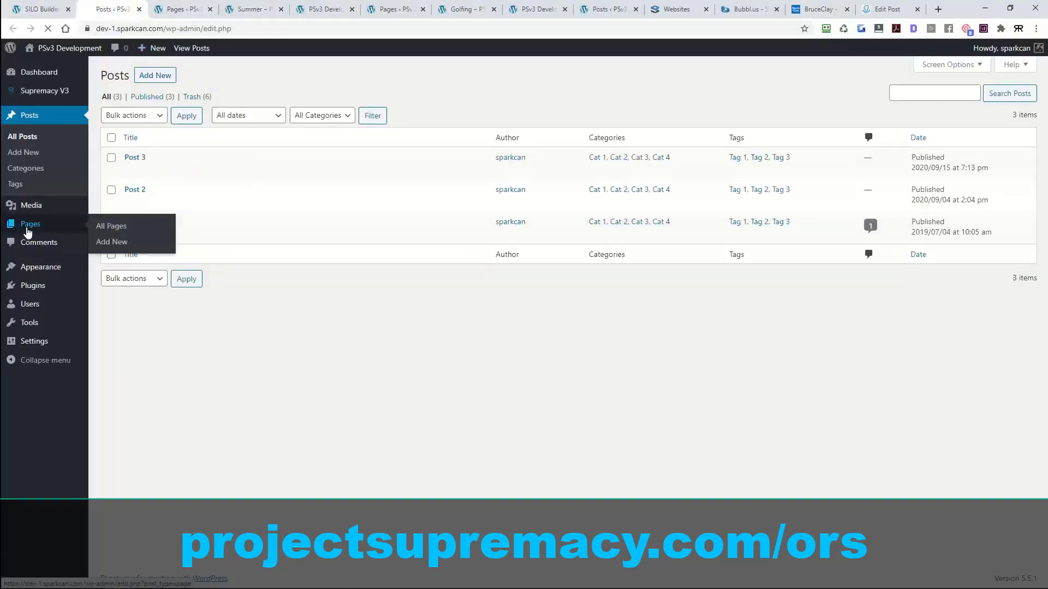
left_click(101, 224)
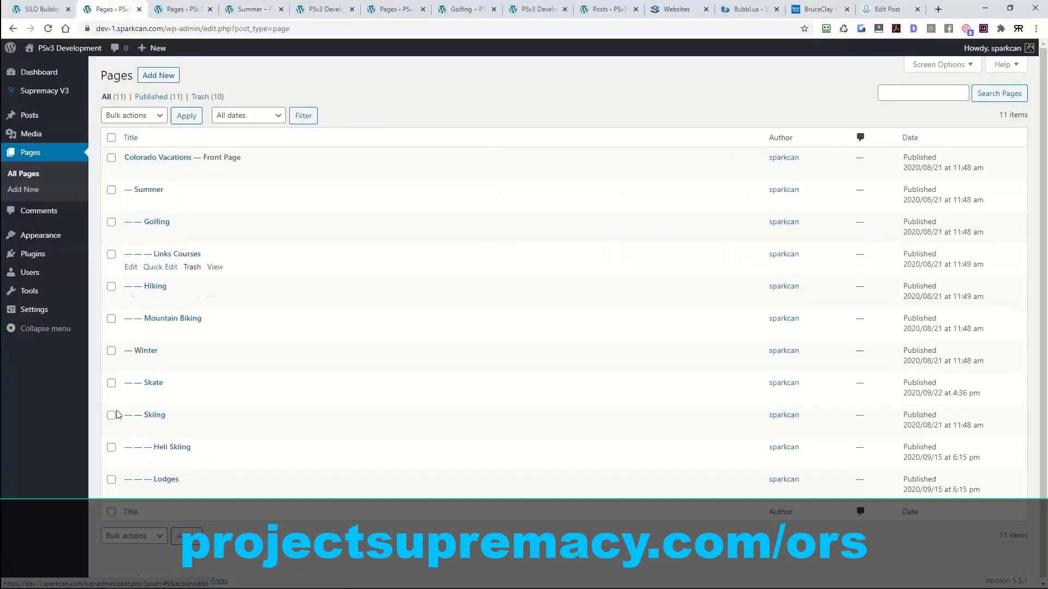
Step: Return to the SILO Builder and fit the whole page hierarchy in view
left_click(41, 10)
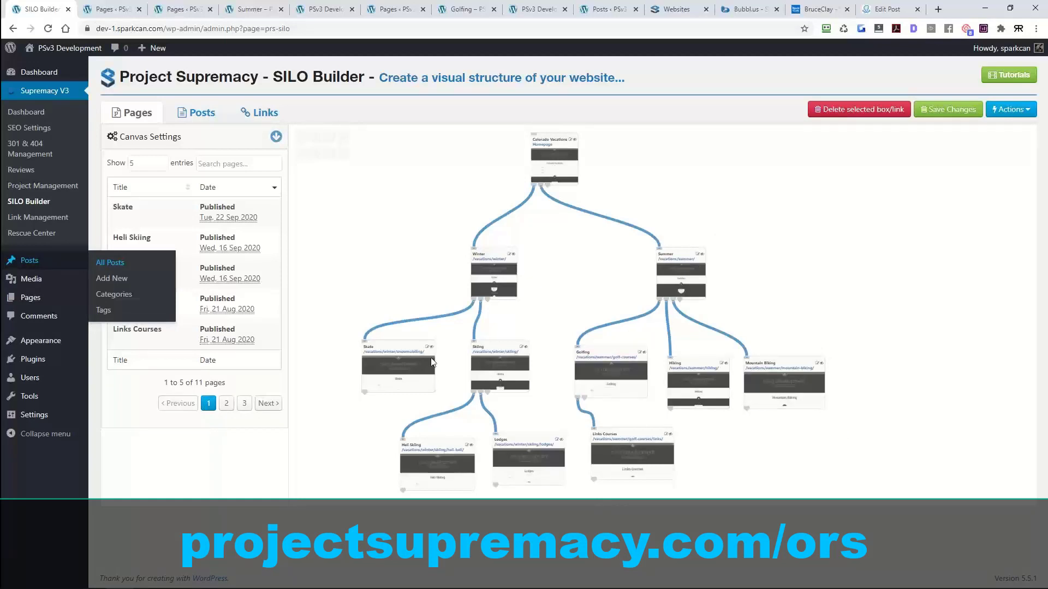
left_click_drag(575, 300, 568, 241)
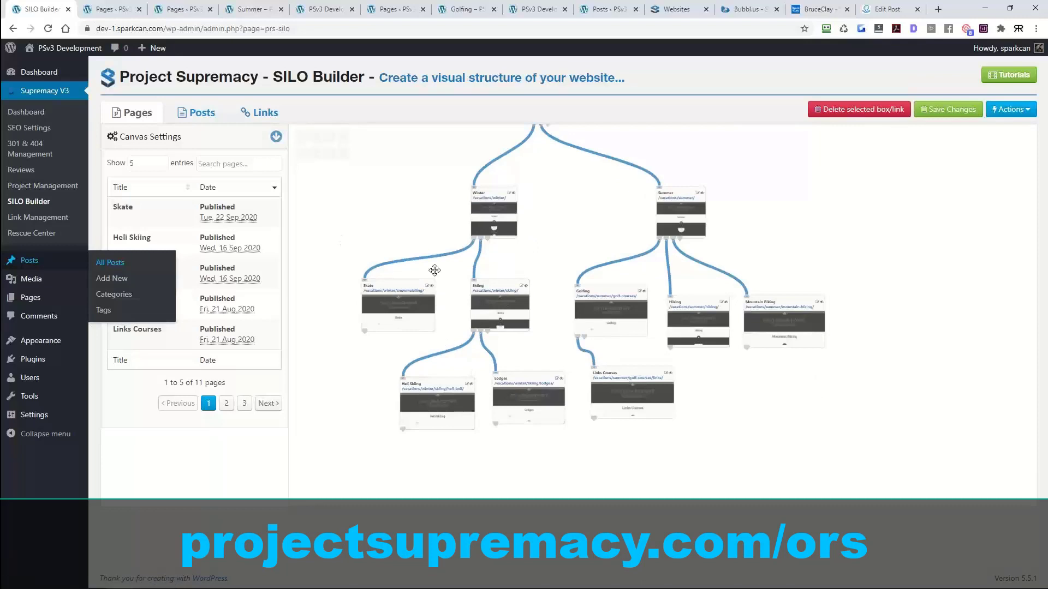
scroll(385, 218, "down", 4)
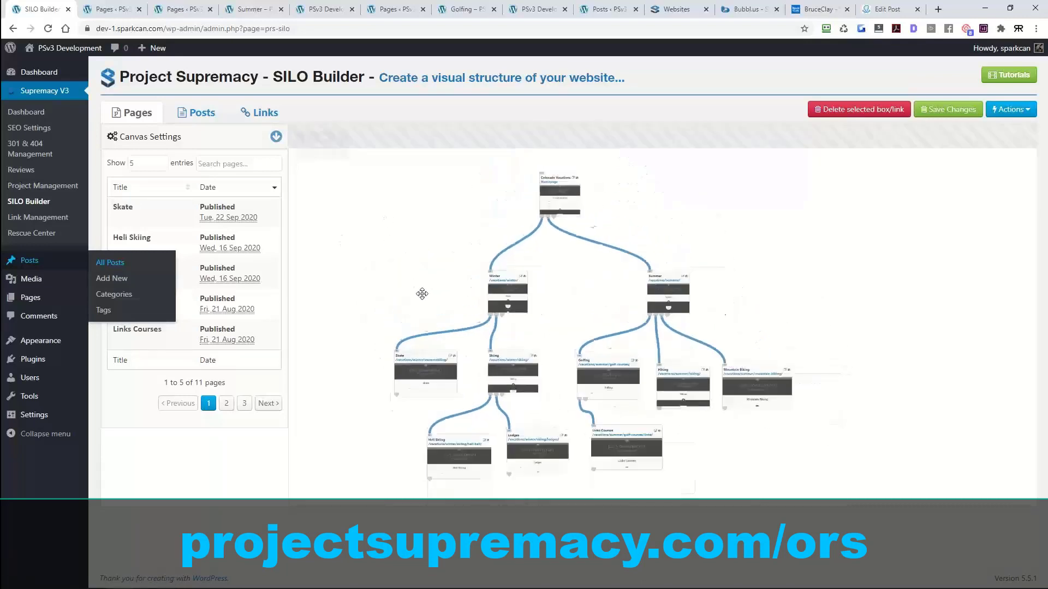
left_click_drag(421, 260, 420, 257)
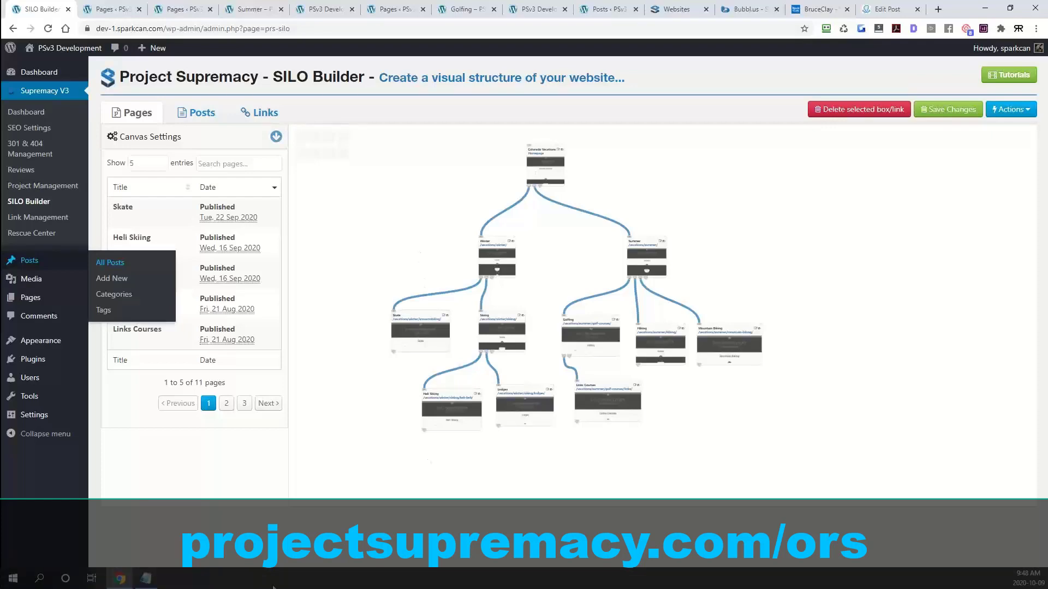
Step: Switch to Notepad, highlight the Online Revenue System offer with its projectsupremacy.com/ors link, and return to the SILO Builder
left_click(149, 583)
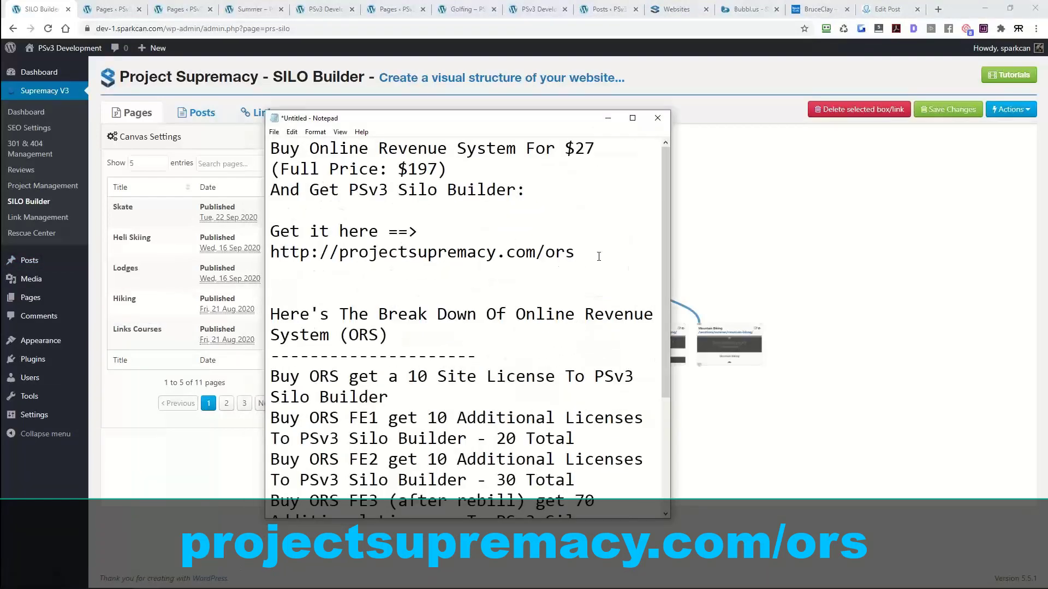
left_click_drag(595, 253, 167, 119)
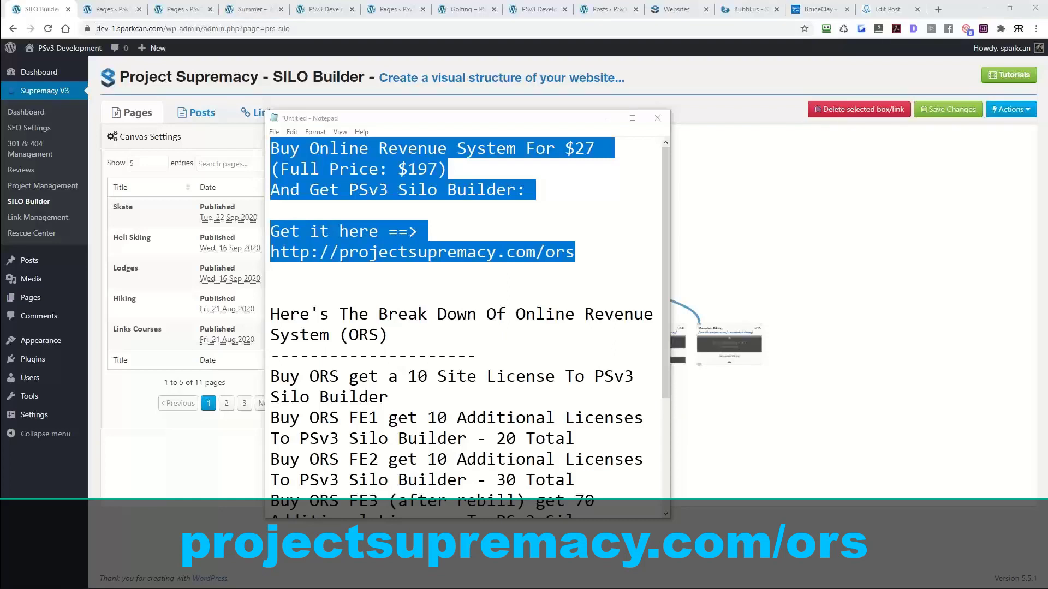
key("alt+Tab")
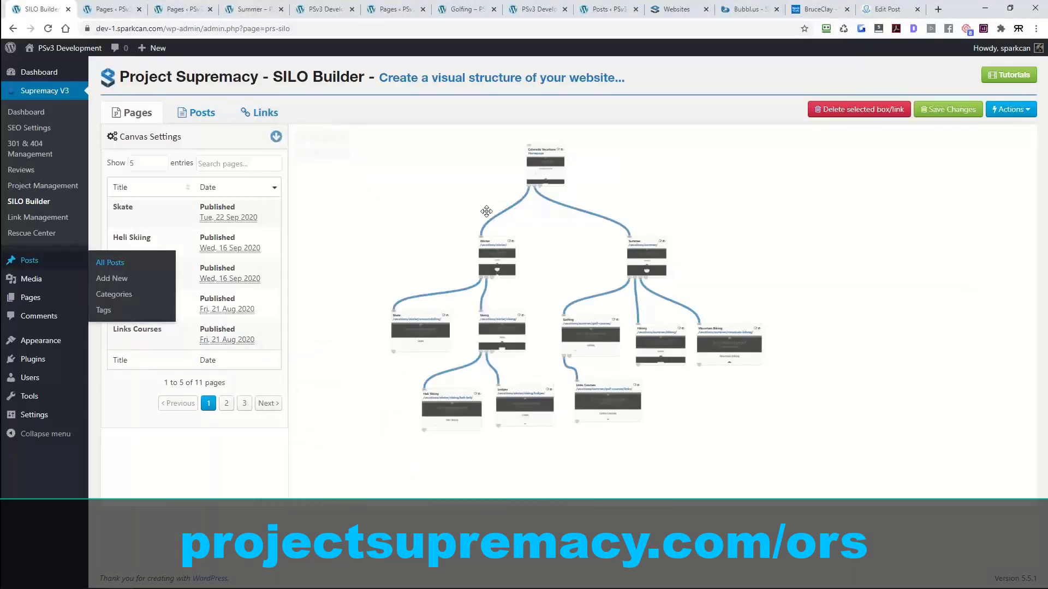
Step: Look over the available SILO actions, glance at the Posts structure and return to the Pages structure
left_click(1012, 110)
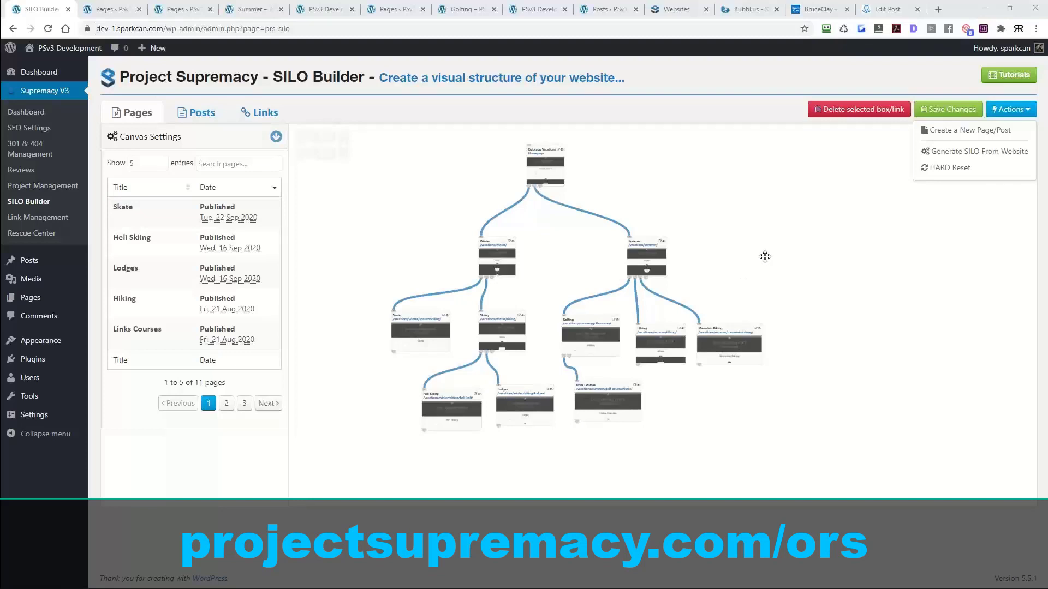
left_click(761, 222)
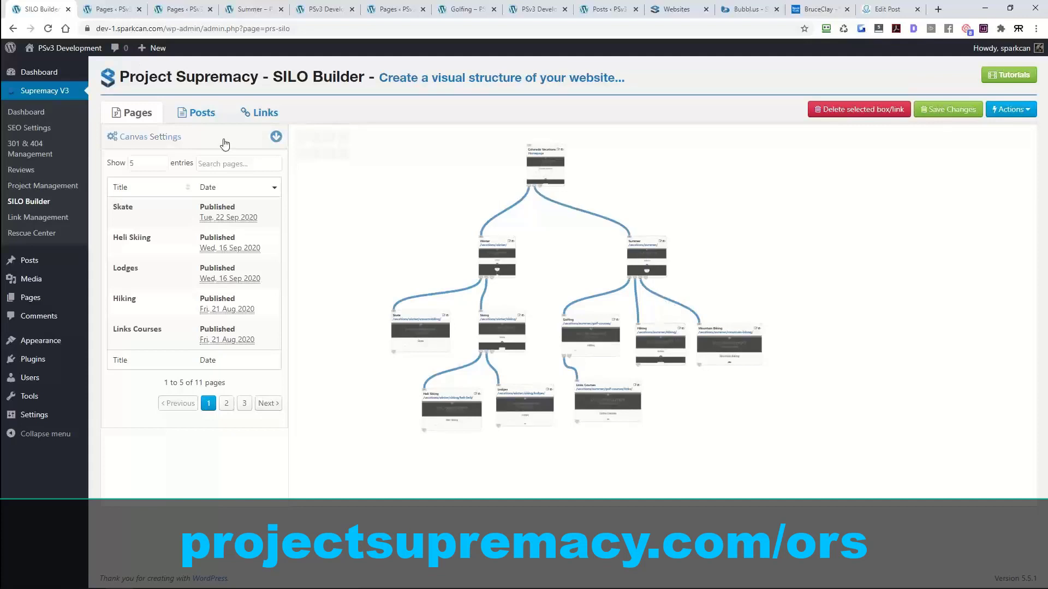
left_click(202, 113)
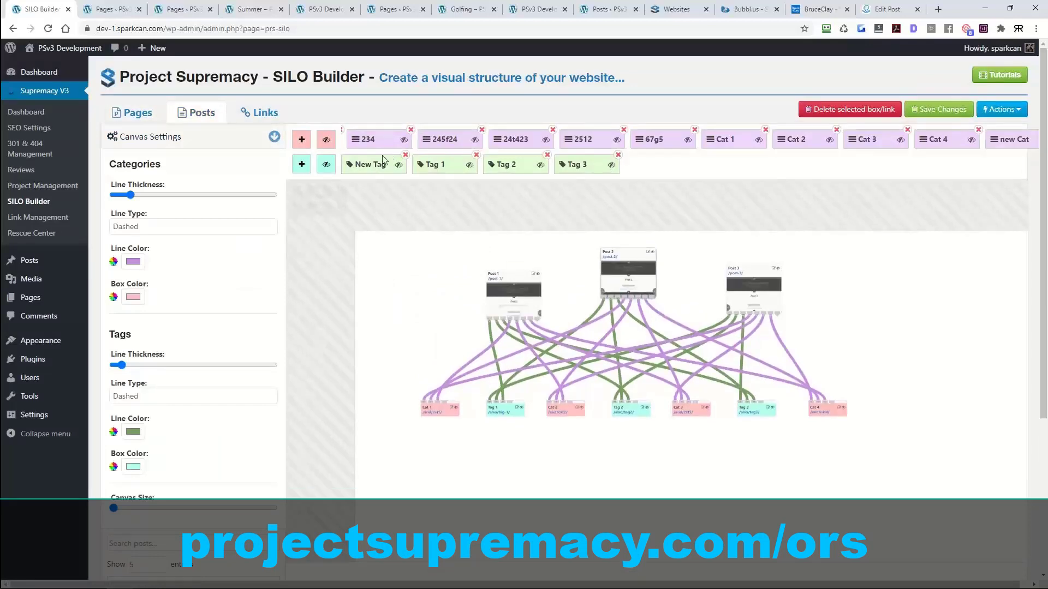
left_click(133, 113)
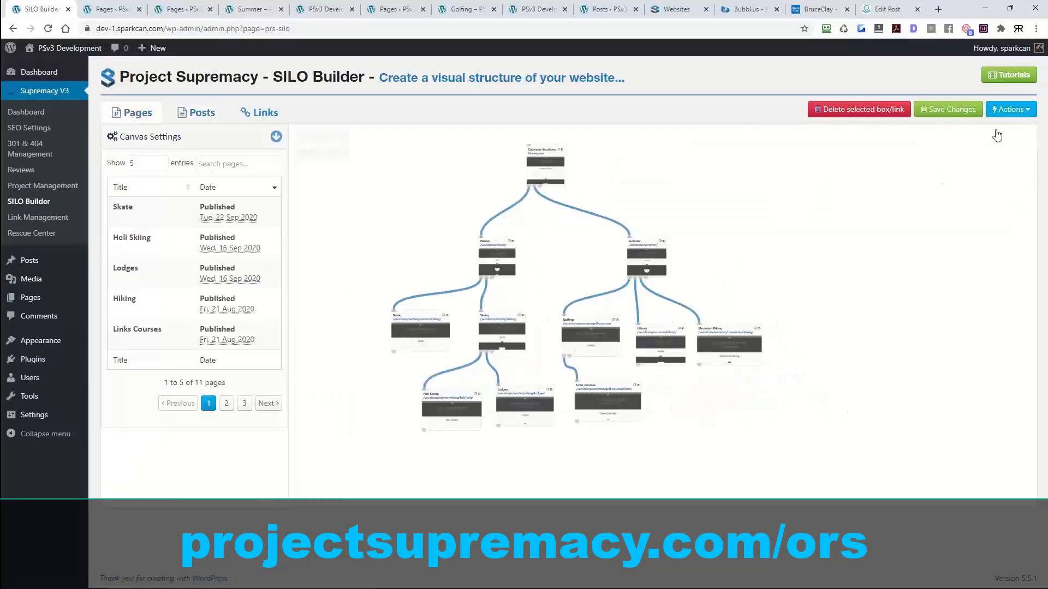
Step: Create a new published page titled Par 3 with the permalink par-3 and the content "Basic COntent"
left_click(1011, 112)
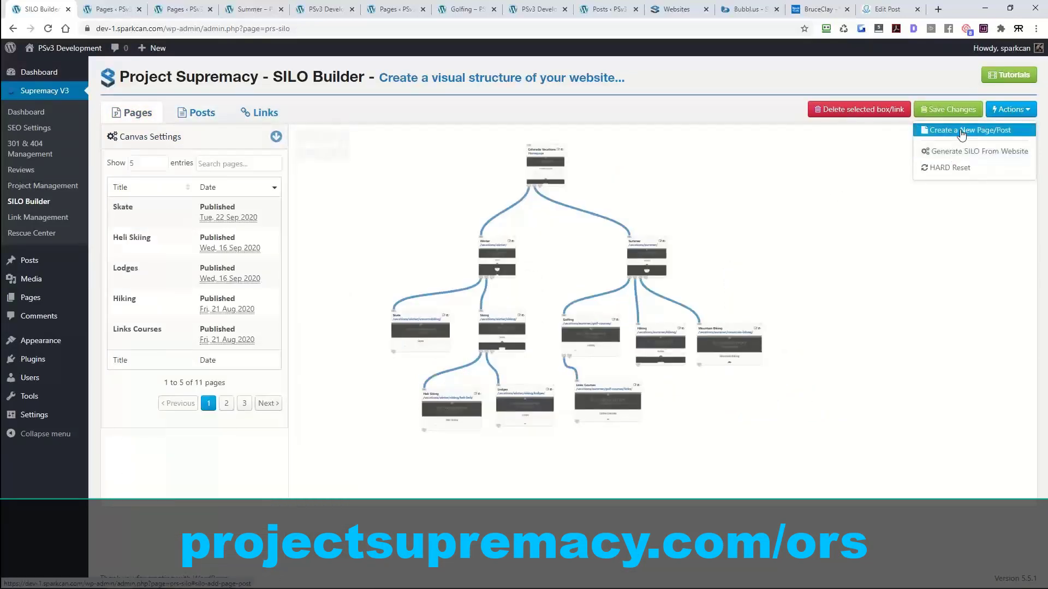
left_click(962, 131)
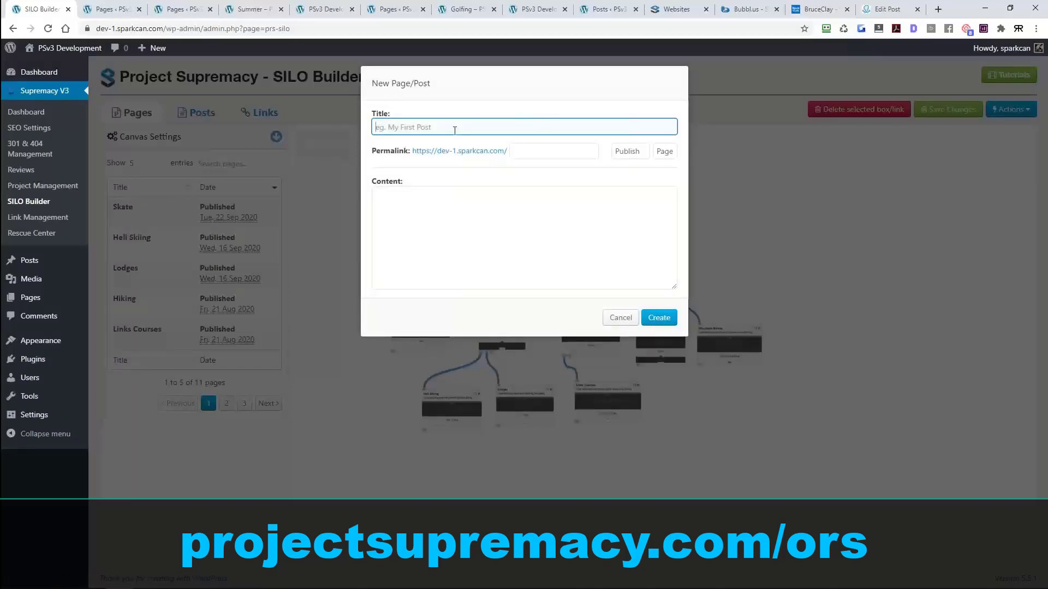
type("Par 3")
left_click(531, 152)
type("p")
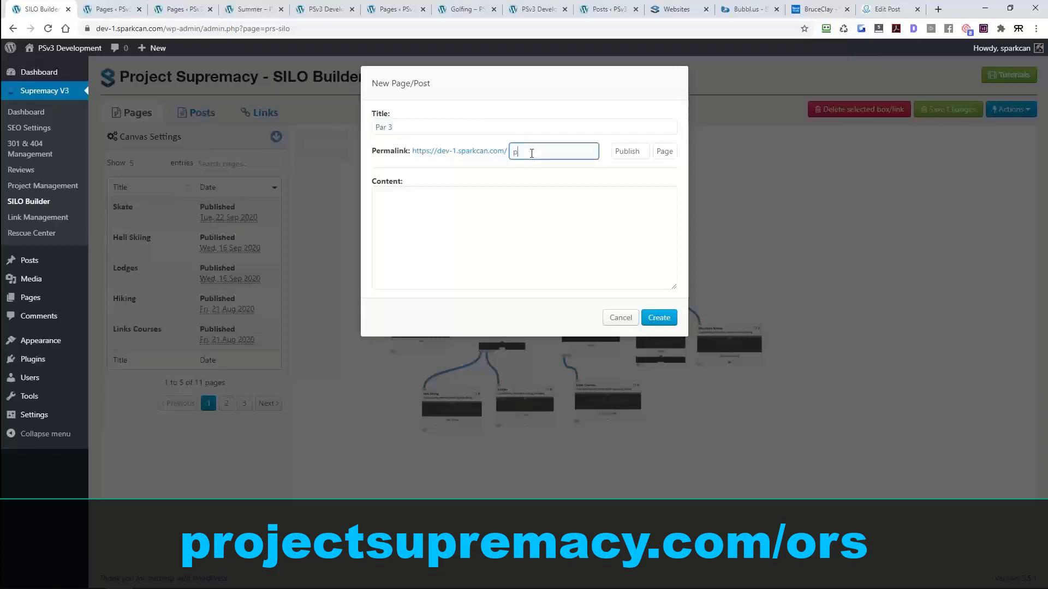
type("ar-3")
left_click(482, 213)
type("Basic COntent")
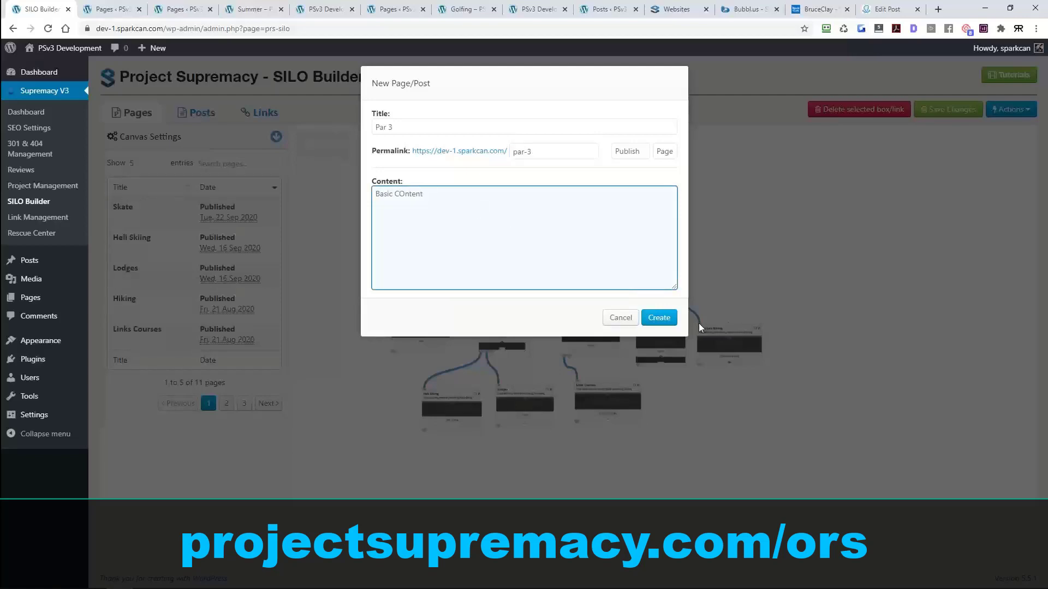
left_click(660, 317)
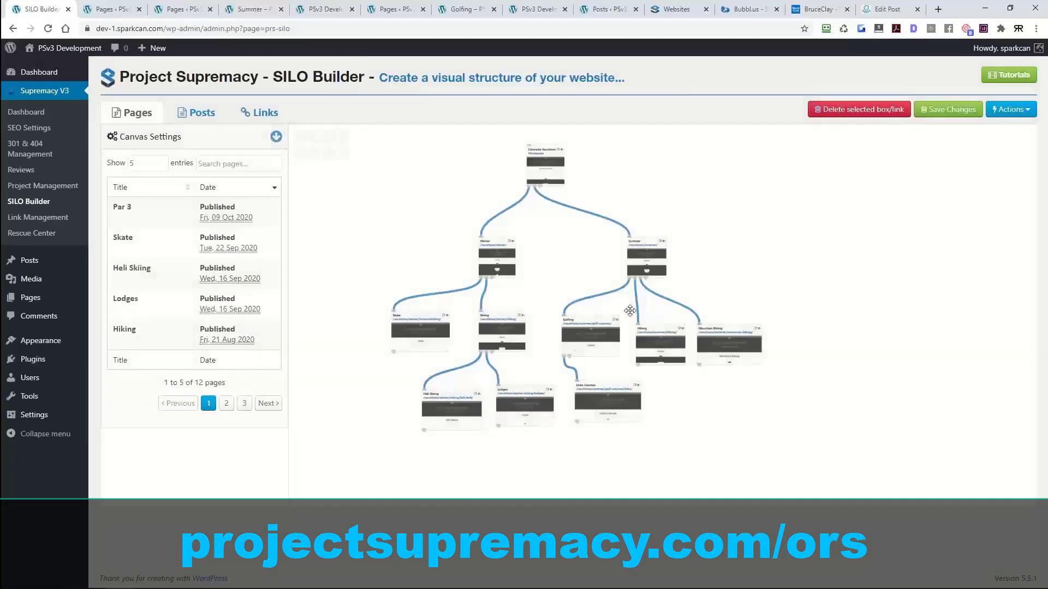
Step: Place the Par 3 page on the canvas beside Links Courses and move the Links Courses box directly below Golfing
mouse_move(147, 214)
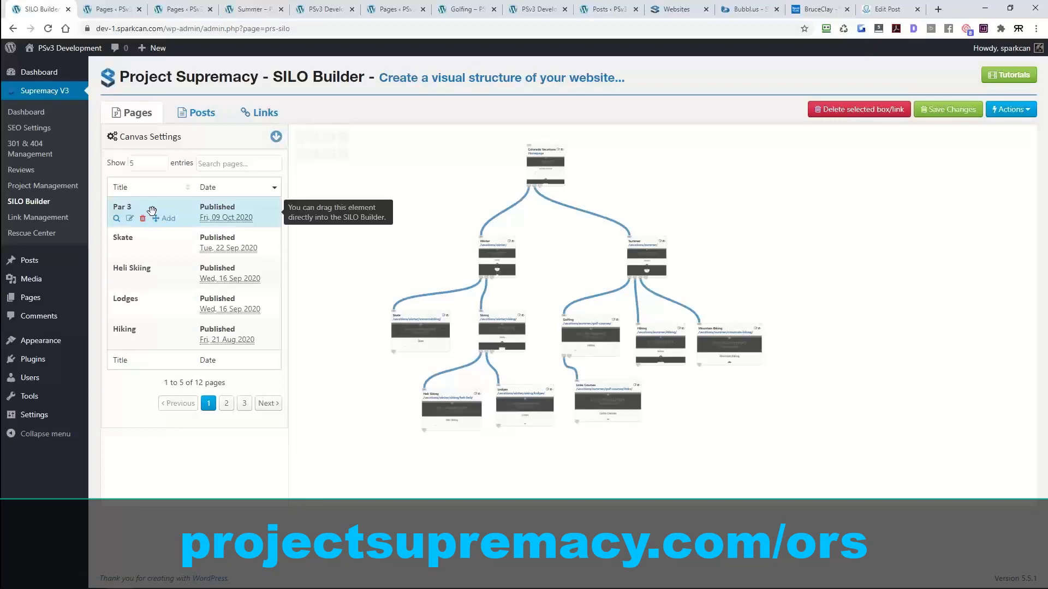
scroll(615, 251, "up", 3)
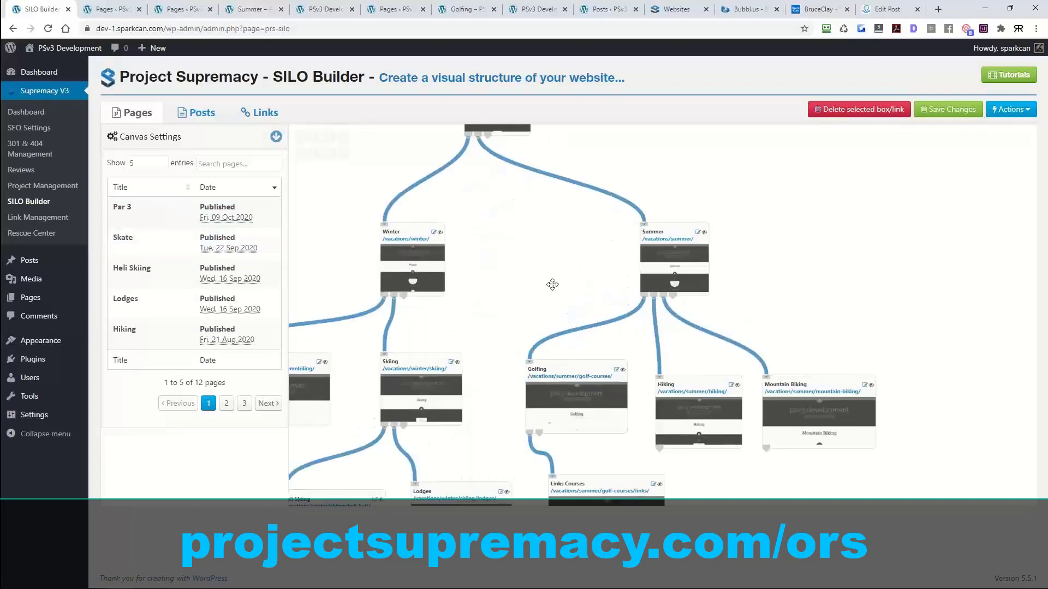
left_click_drag(580, 201, 556, 157)
left_click_drag(152, 207, 813, 342)
left_click_drag(701, 322, 679, 345)
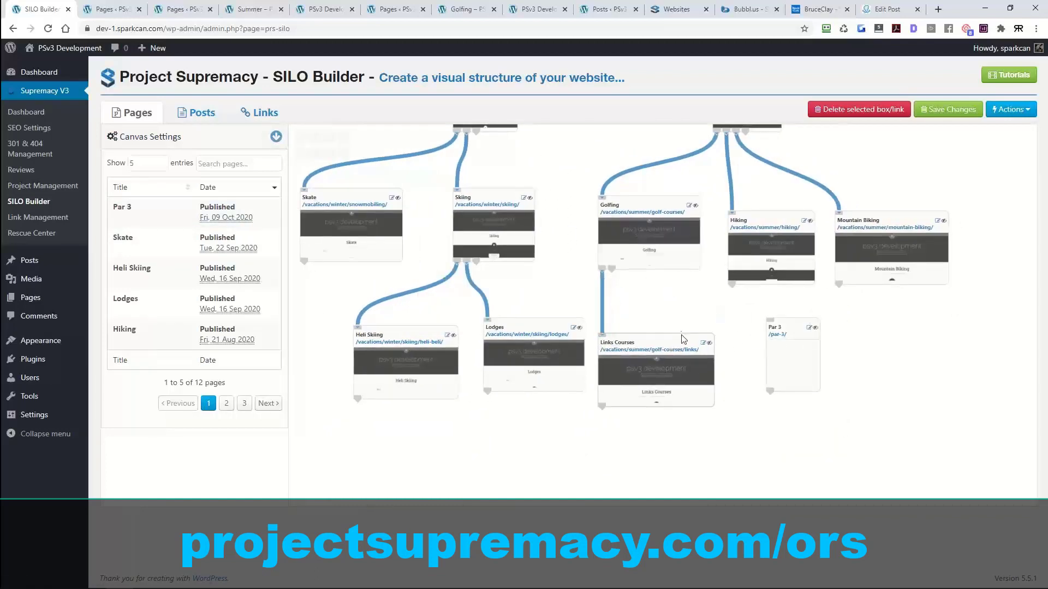
Step: Link Golfing to Par 3 as its child page, save the SILO and align the Par 3 box with Links Courses
left_click_drag(612, 272, 770, 321)
left_click(951, 109)
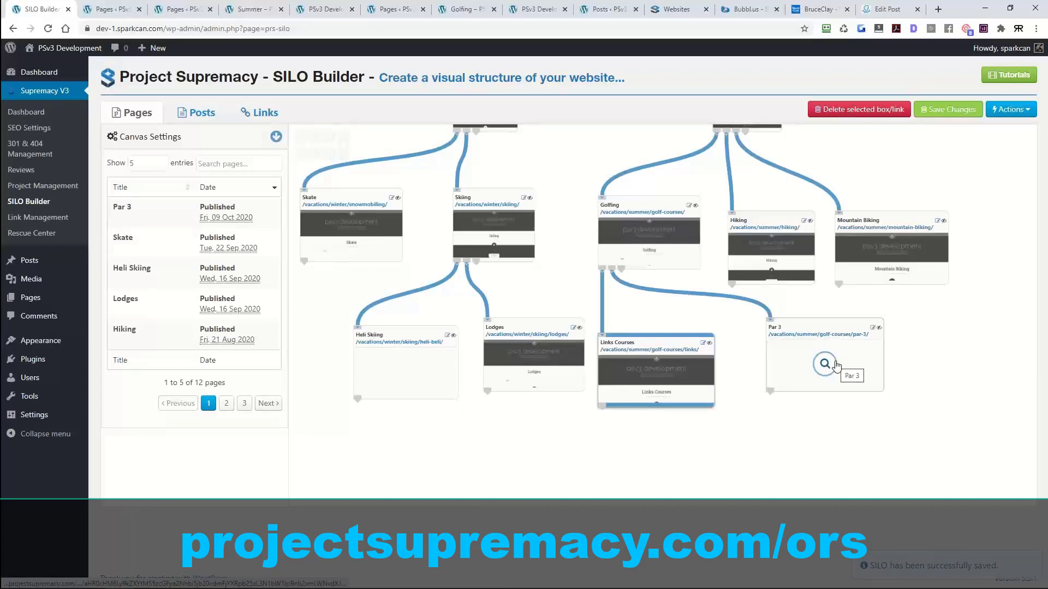
left_click_drag(838, 364, 815, 377)
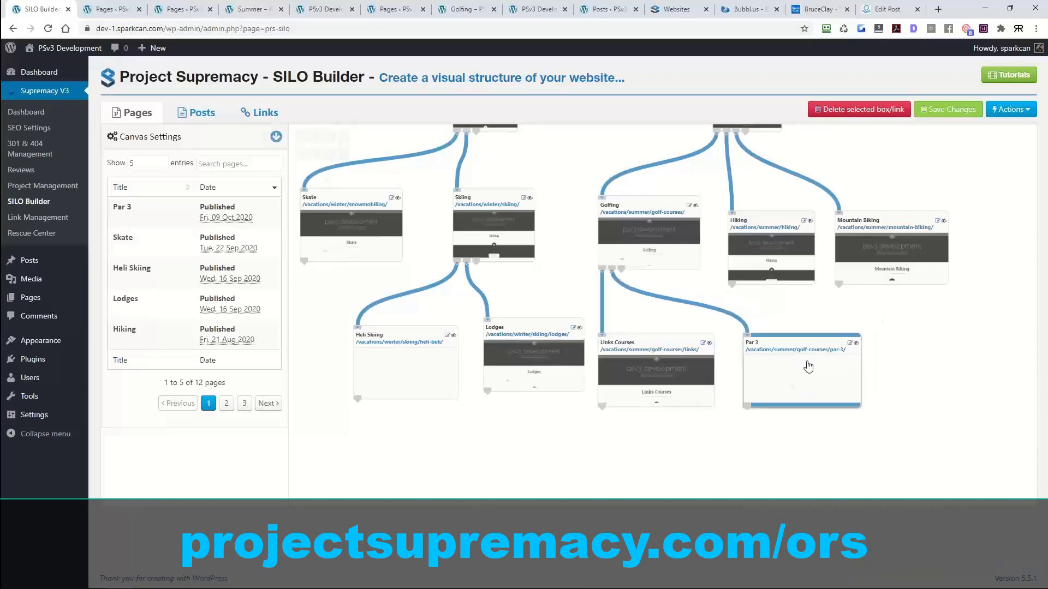
Step: Open the Par 3 page in the WordPress editor to check its permalink, content and parent, and return to the SILO Builder
left_click(850, 345)
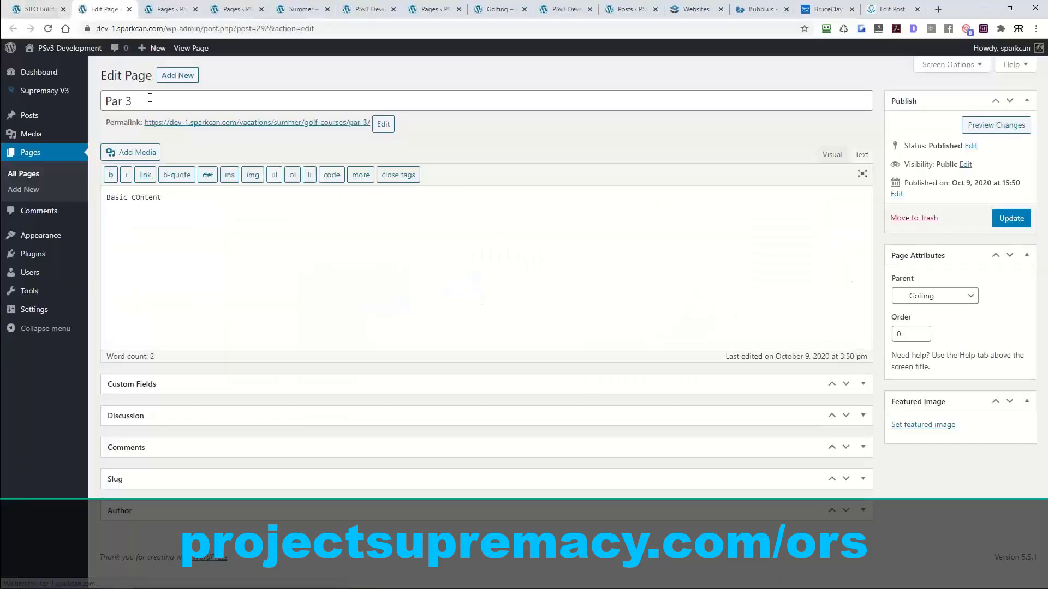
left_click(231, 208)
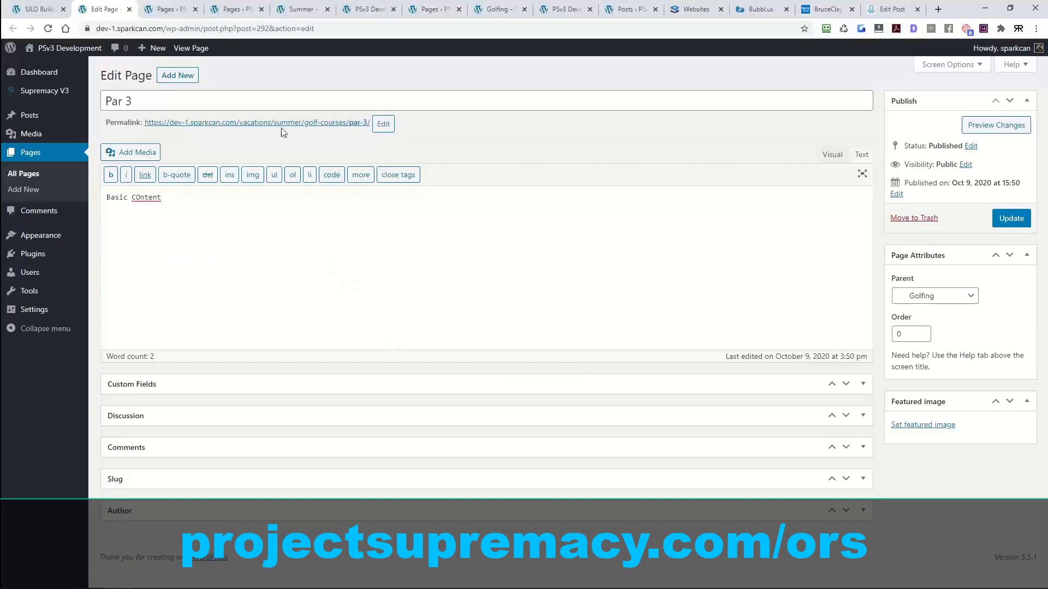
left_click(38, 9)
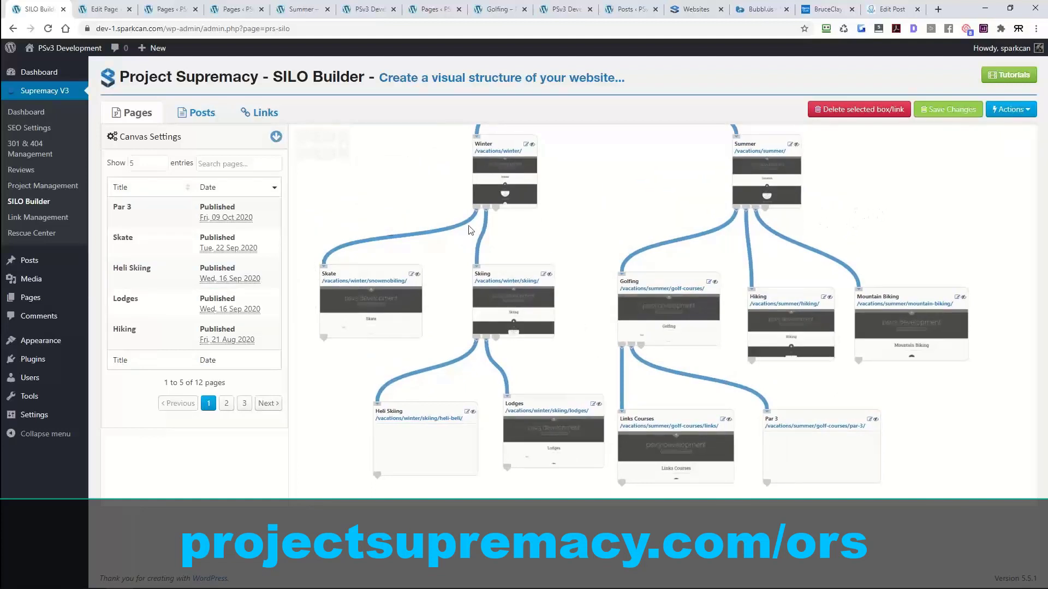
Step: Delete the Par 3 box from the page hierarchy on the canvas
left_click_drag(601, 193, 594, 272)
scroll(607, 230, "down", 3)
scroll(593, 272, "down", 3)
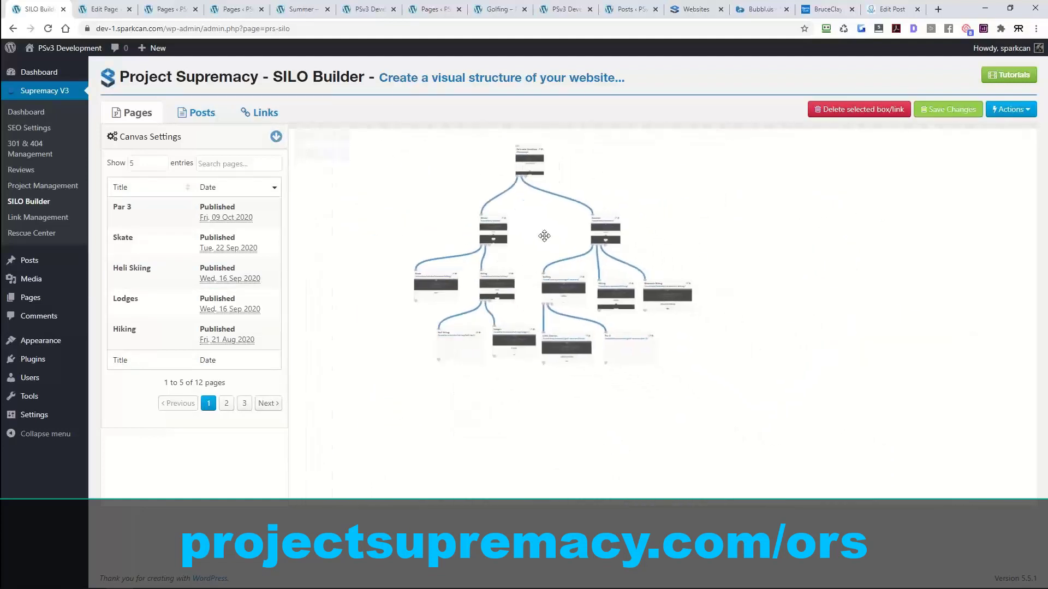
left_click(632, 342)
key("Delete")
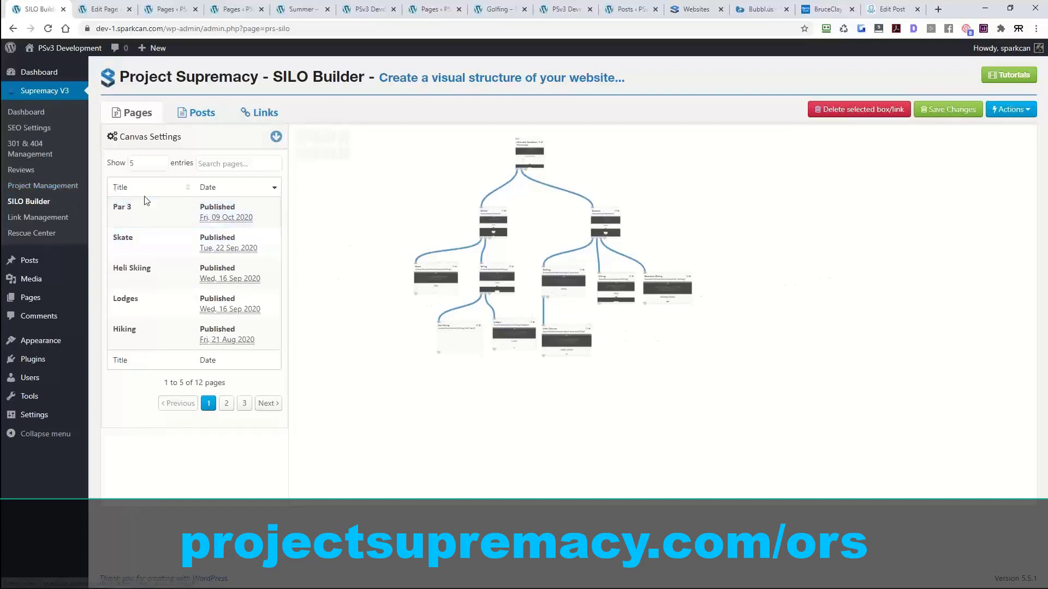
Step: Add the Par 3 page back to the canvas and position its box beside Links Courses
left_click_drag(157, 206, 793, 198)
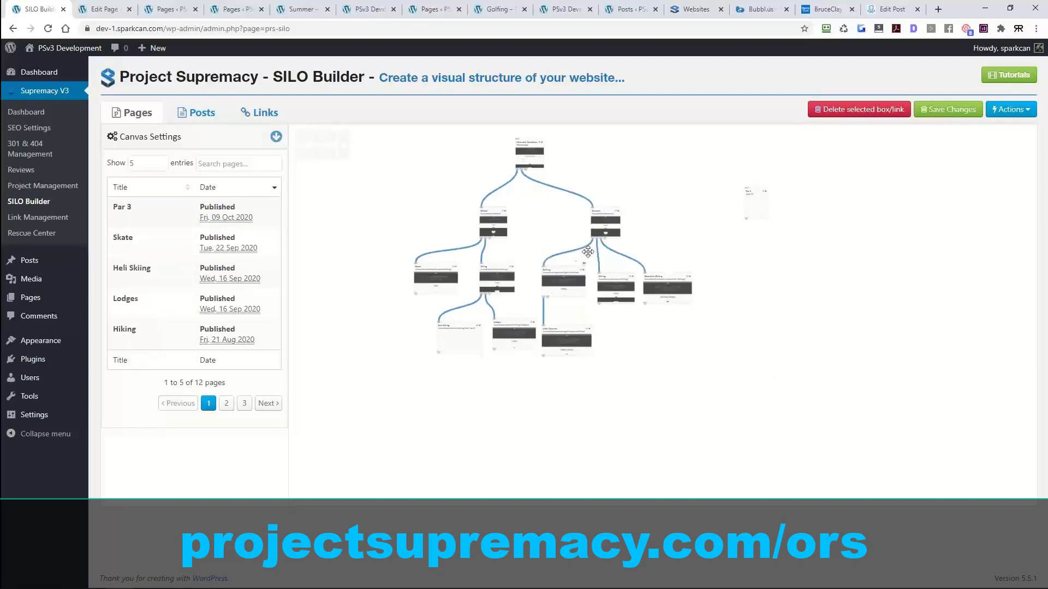
left_click_drag(759, 199, 643, 332)
scroll(670, 351, "up", 10)
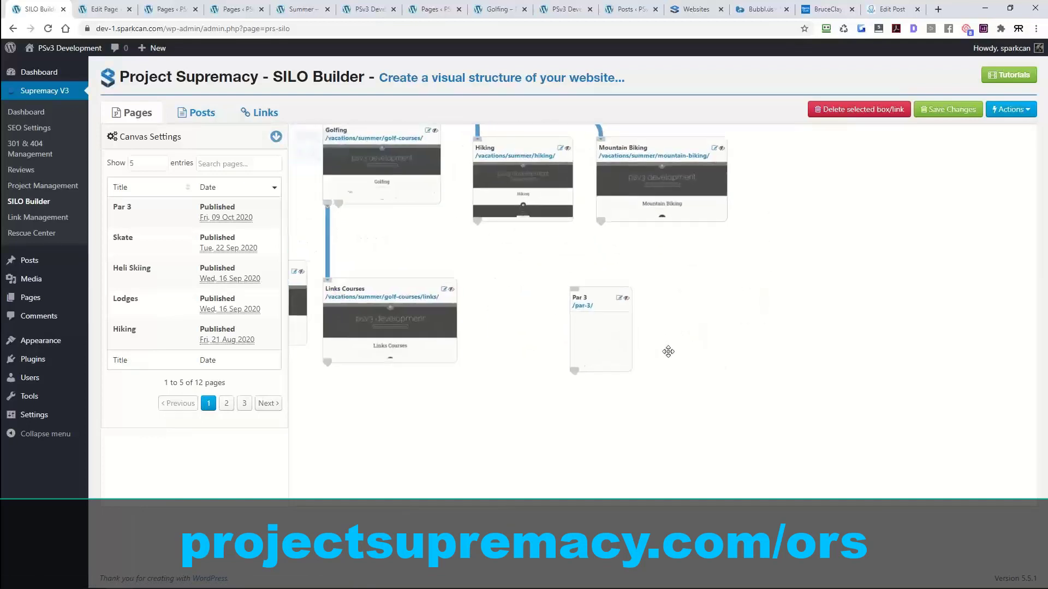
scroll(668, 351, "down", 10)
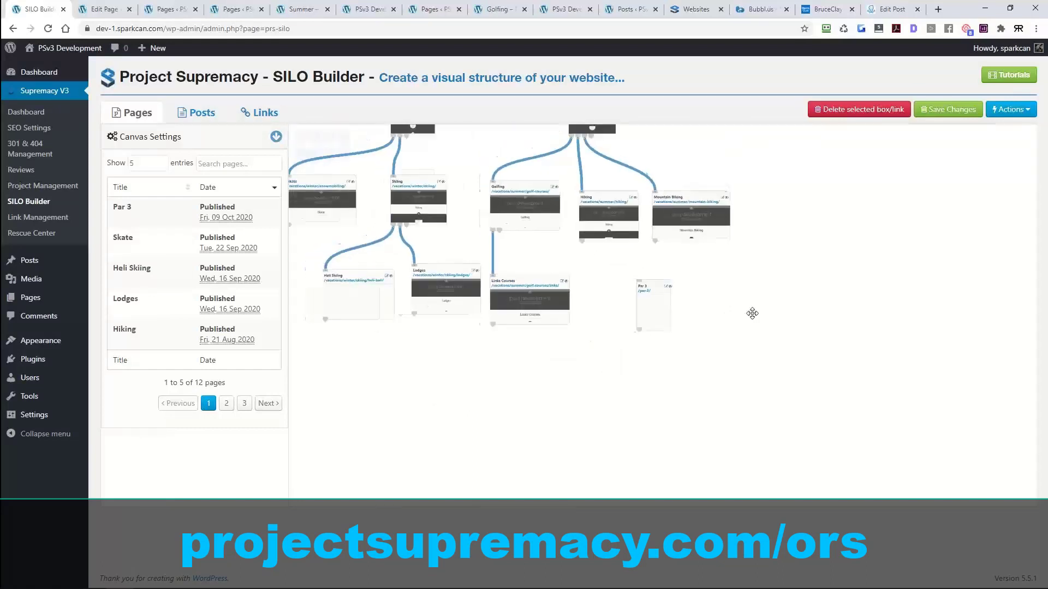
scroll(694, 295, "up", 6)
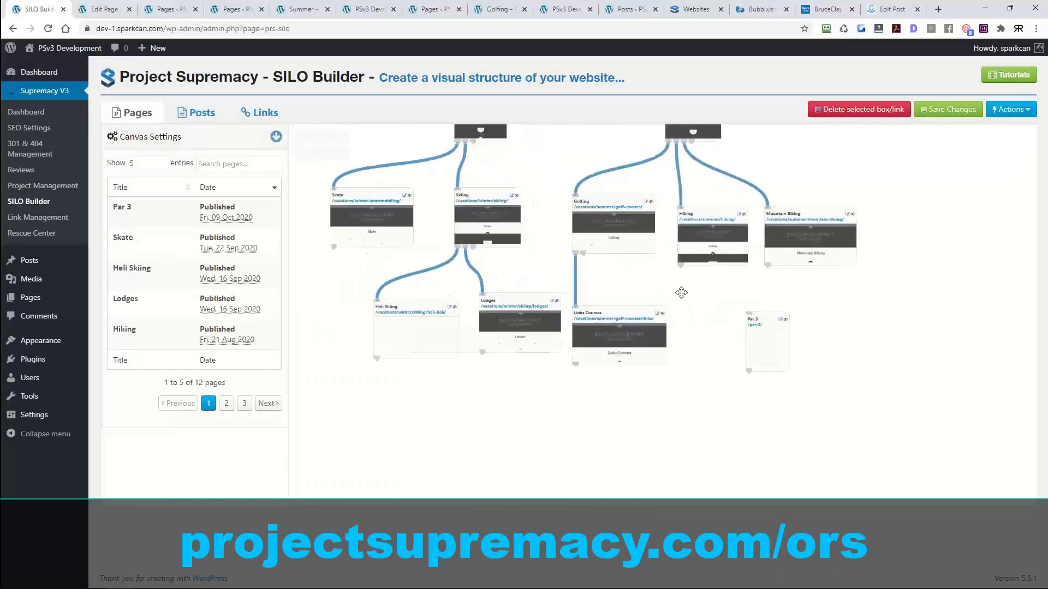
left_click_drag(800, 332, 729, 323)
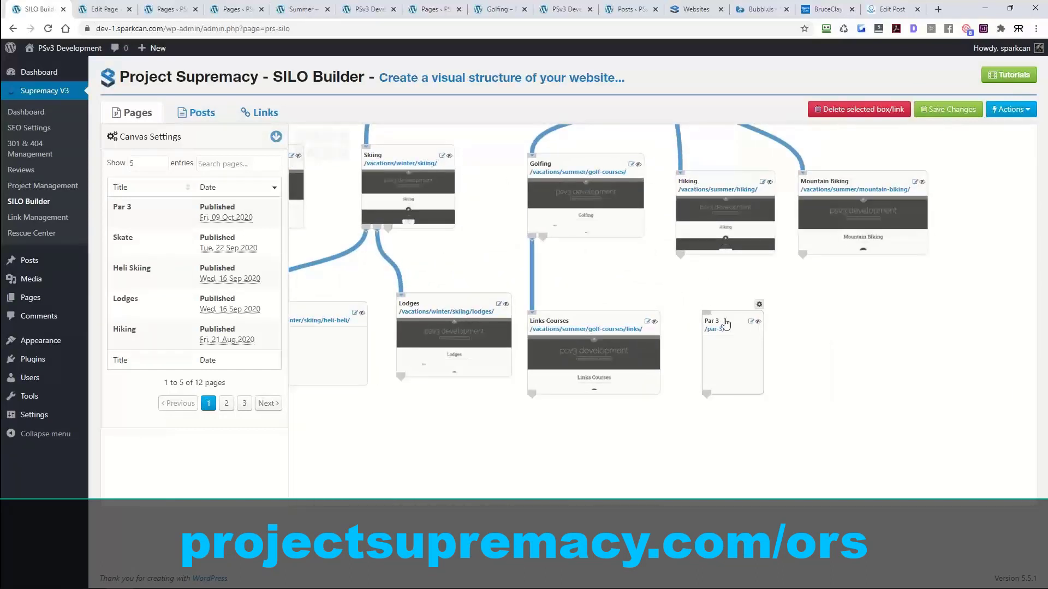
Step: Connect Golfing to the re-added Par 3 box, save the SILO and move Par 3 slightly closer to Links Courses
left_click_drag(545, 241, 707, 312)
left_click(948, 109)
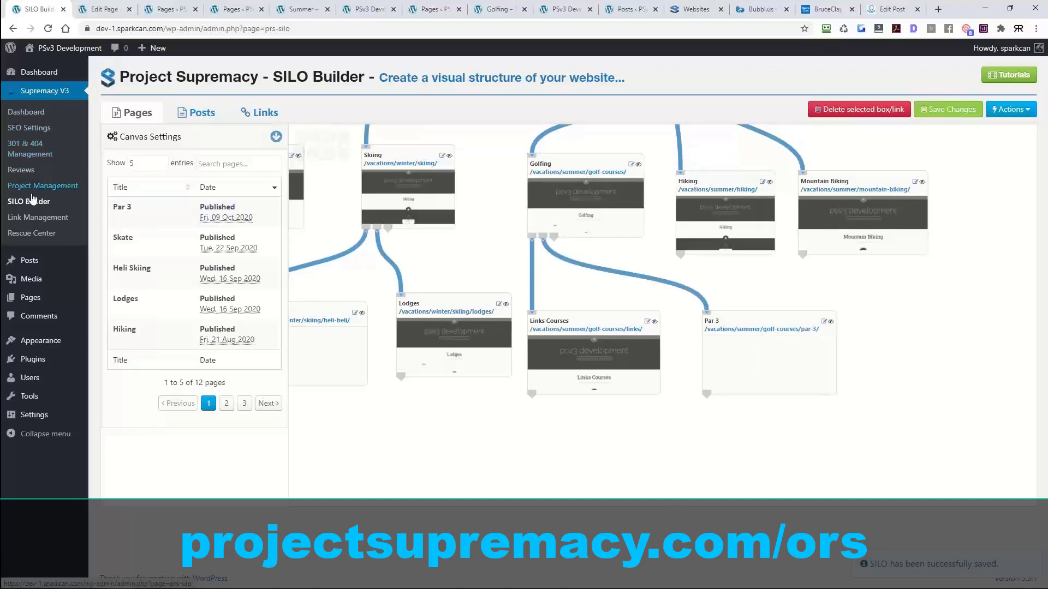
left_click_drag(766, 326, 749, 327)
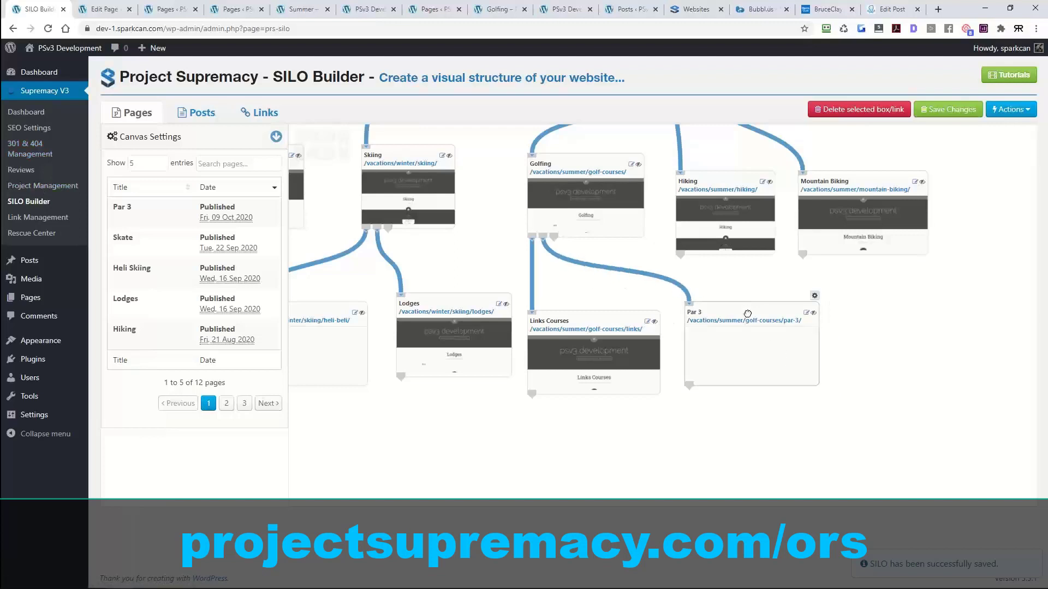
Step: Switch to the posts canvas and set the type to Post in the New Page/Post form
left_click(195, 113)
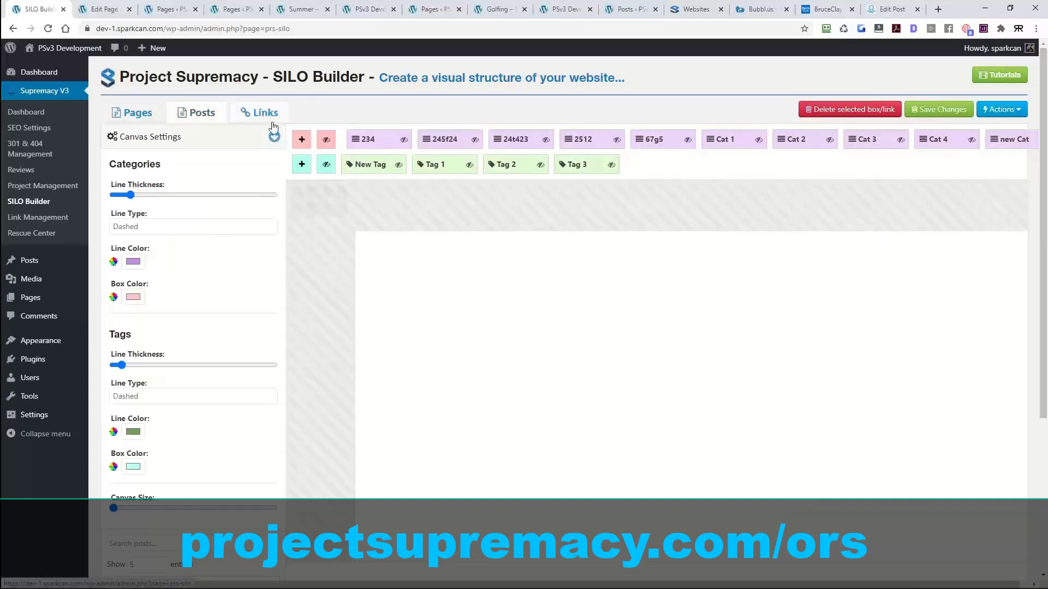
left_click(1001, 111)
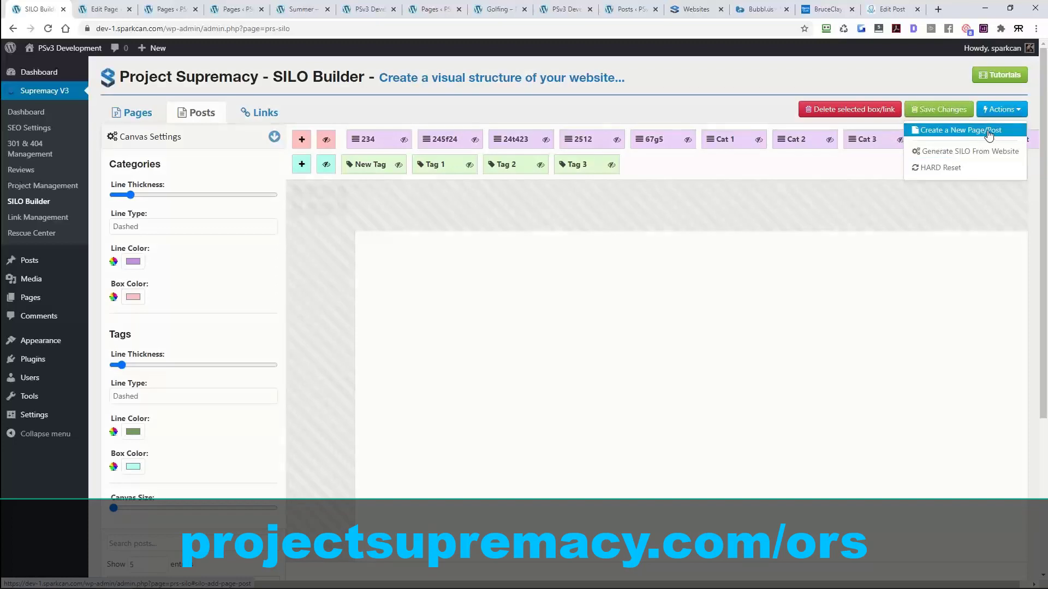
left_click(989, 133)
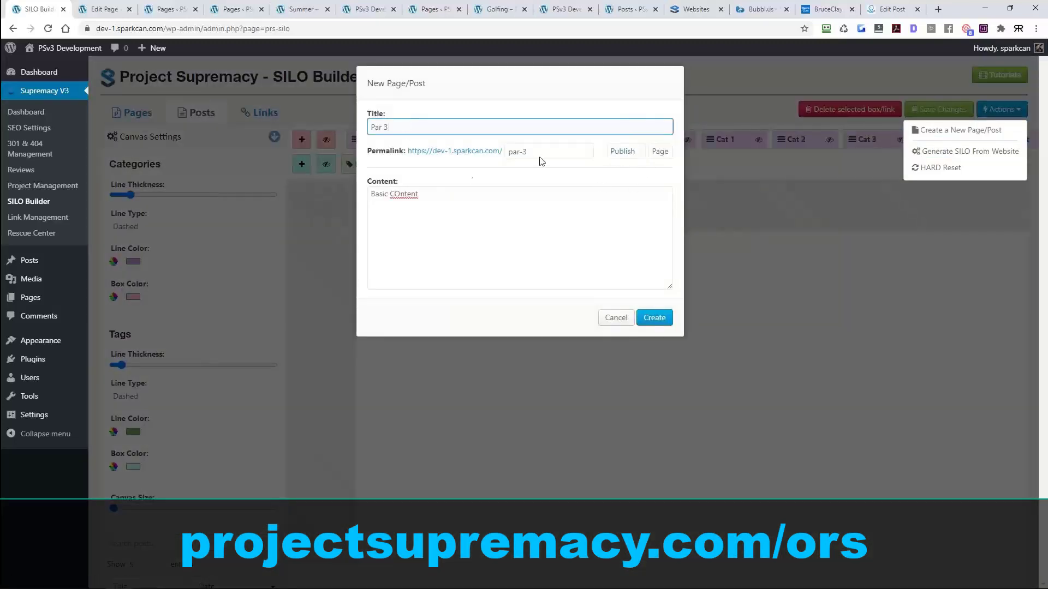
left_click(658, 155)
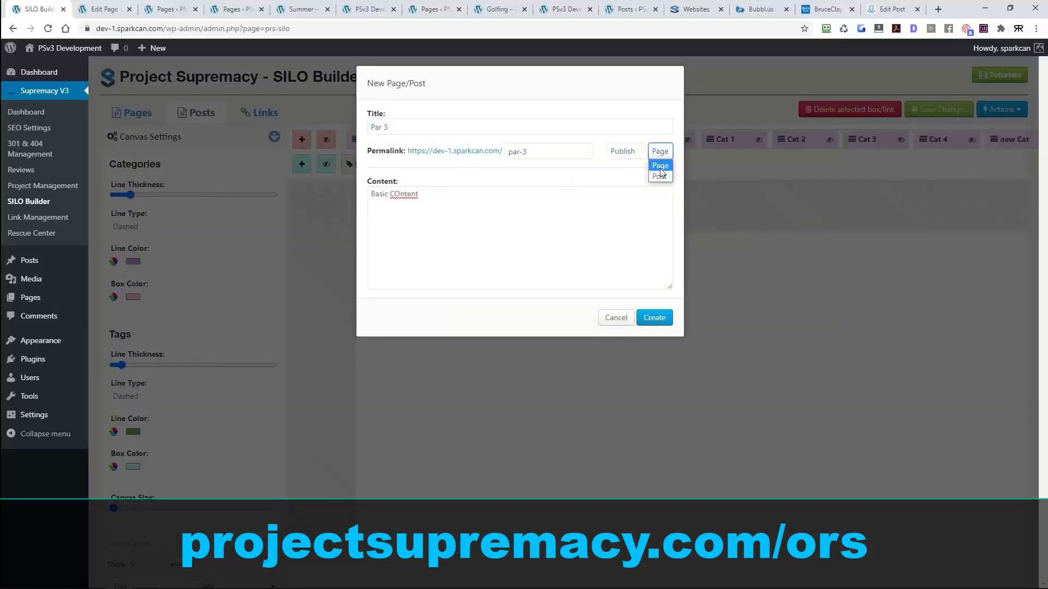
left_click(659, 174)
left_click(329, 124)
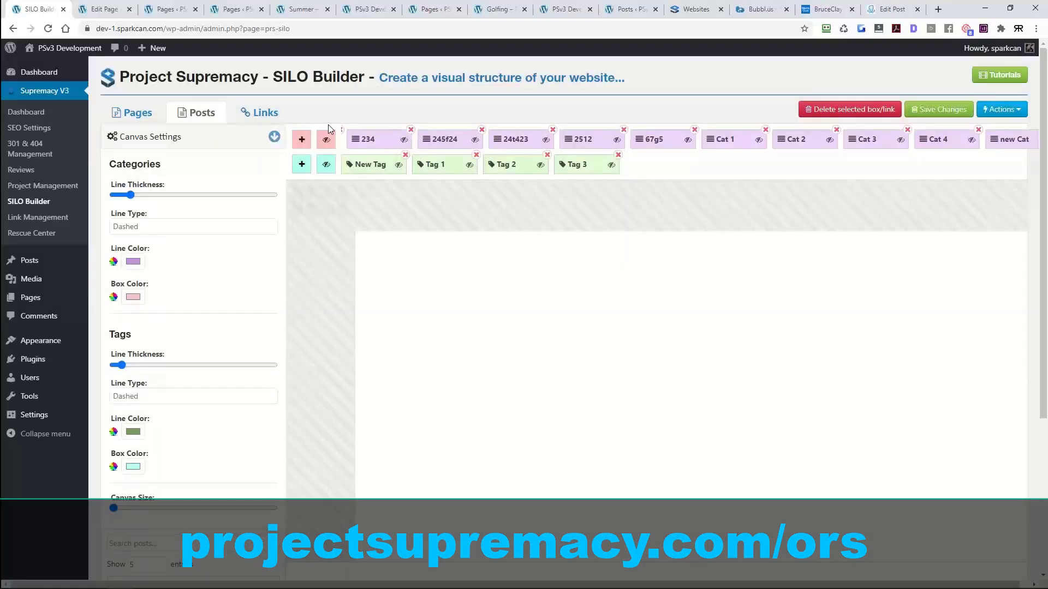
Step: Reopen the New Page/Post form and enter the title Juicing and the permalink huicing
left_click(1004, 112)
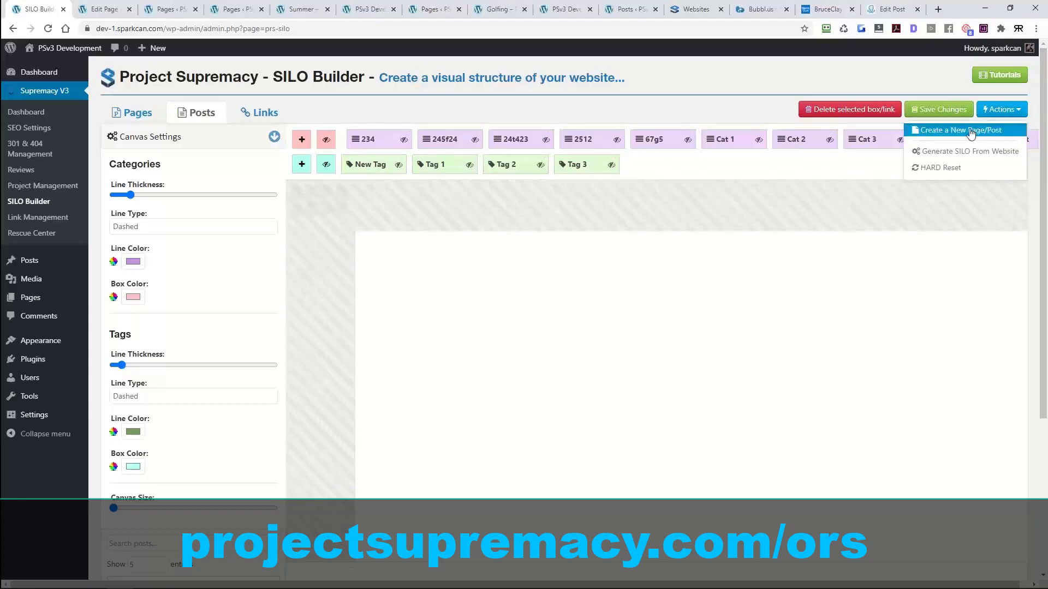
left_click(969, 133)
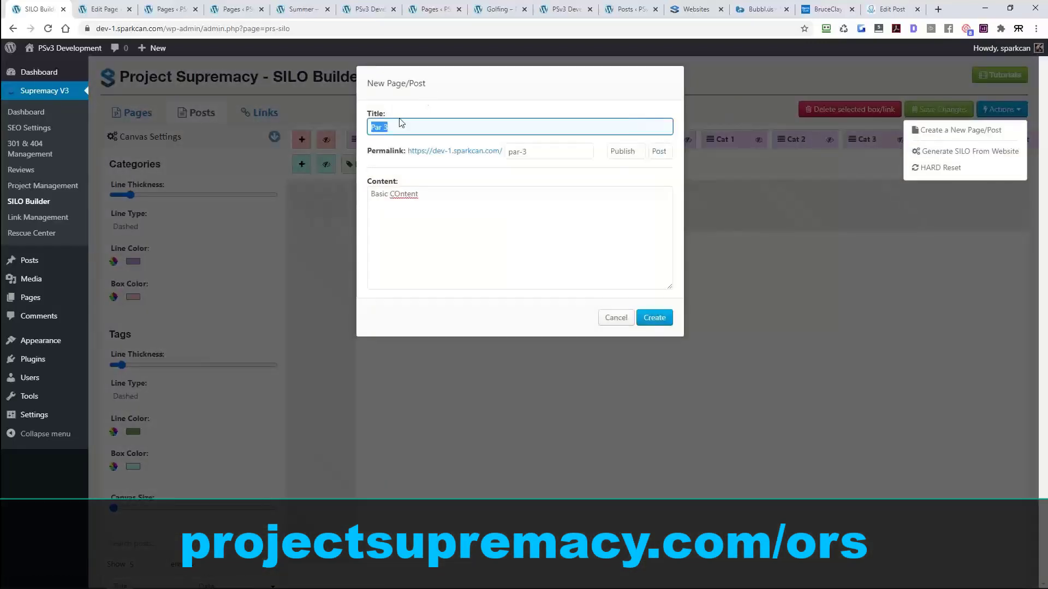
type("Juicing")
triple_click(519, 151)
type("huicing")
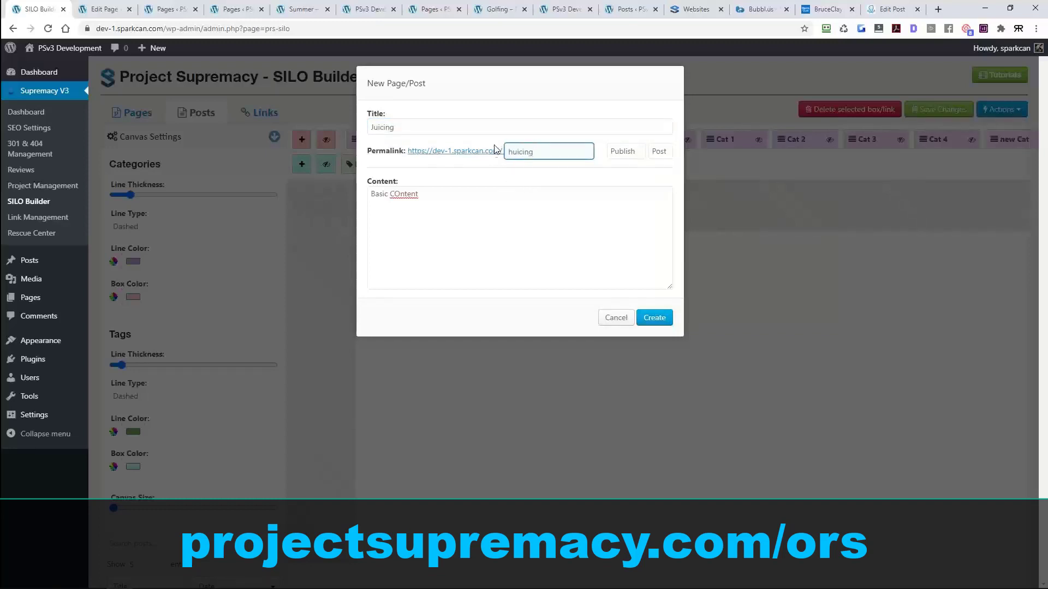
Step: Replace the content with "SOme content", keep the status as Publish and create the post
triple_click(483, 197)
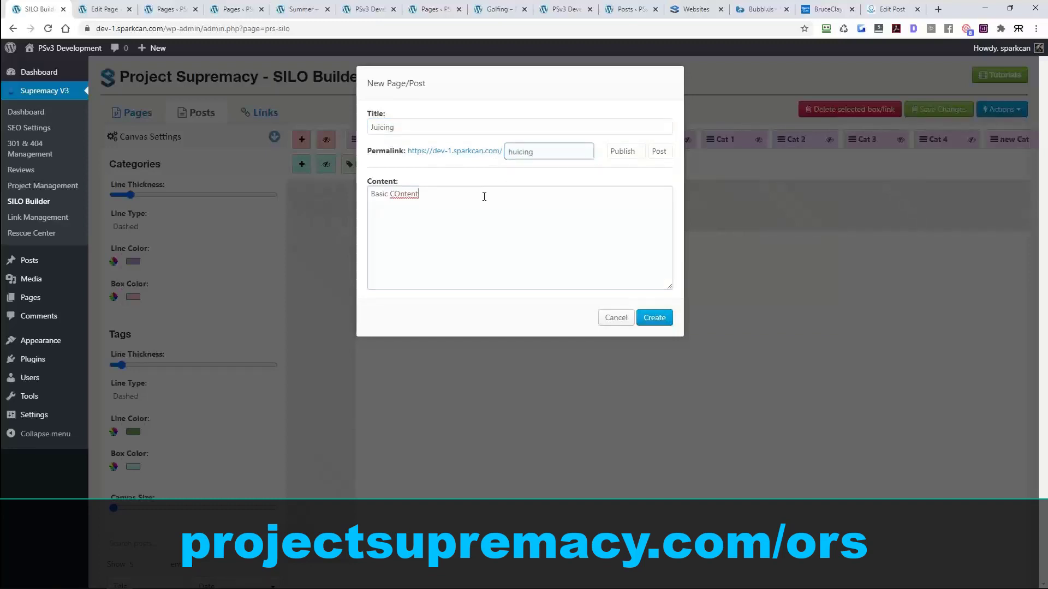
type("SOme content")
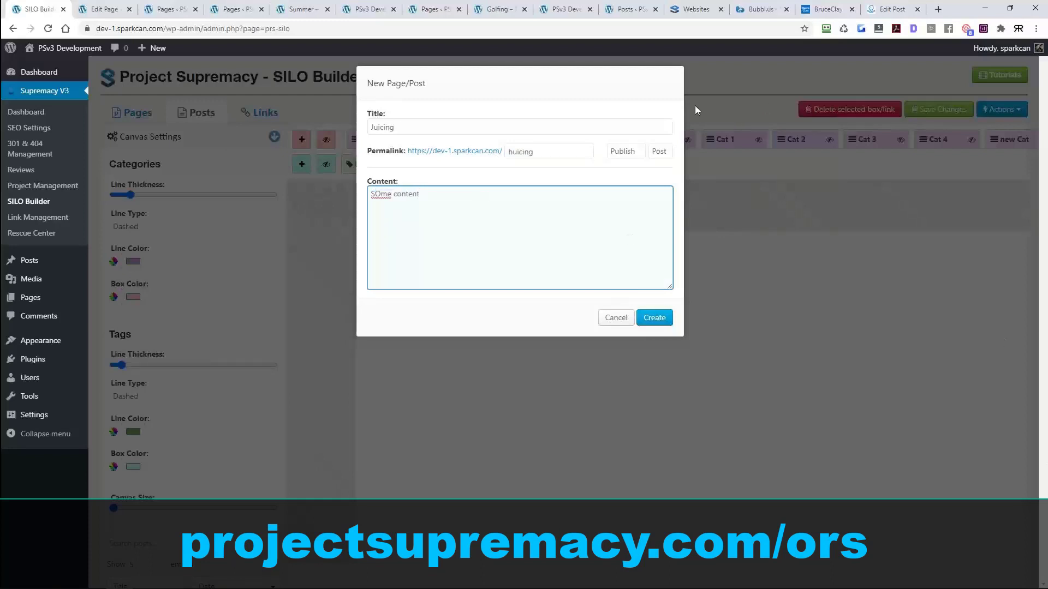
left_click(621, 154)
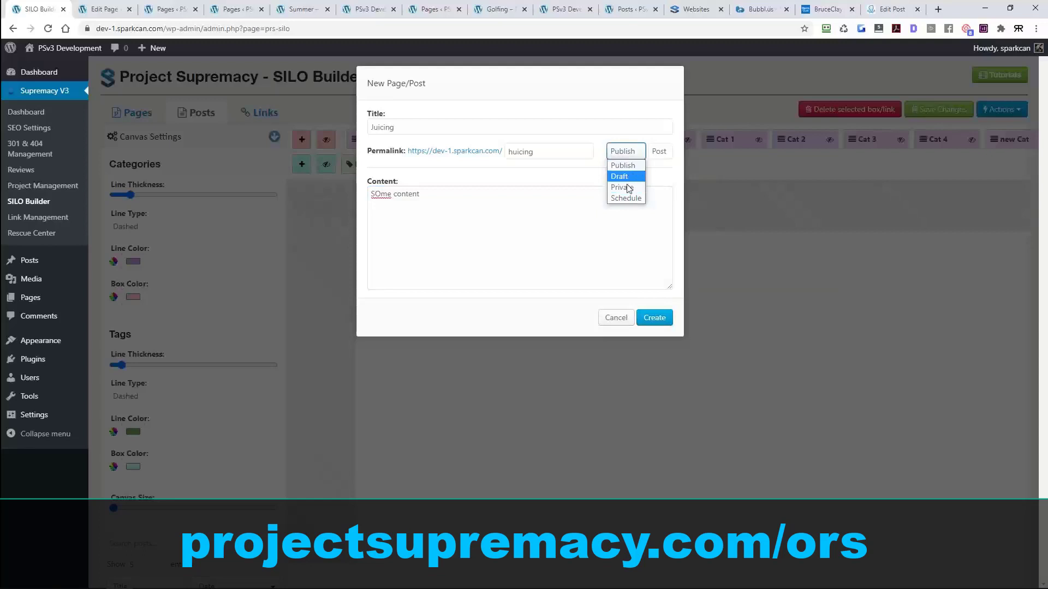
left_click(598, 156)
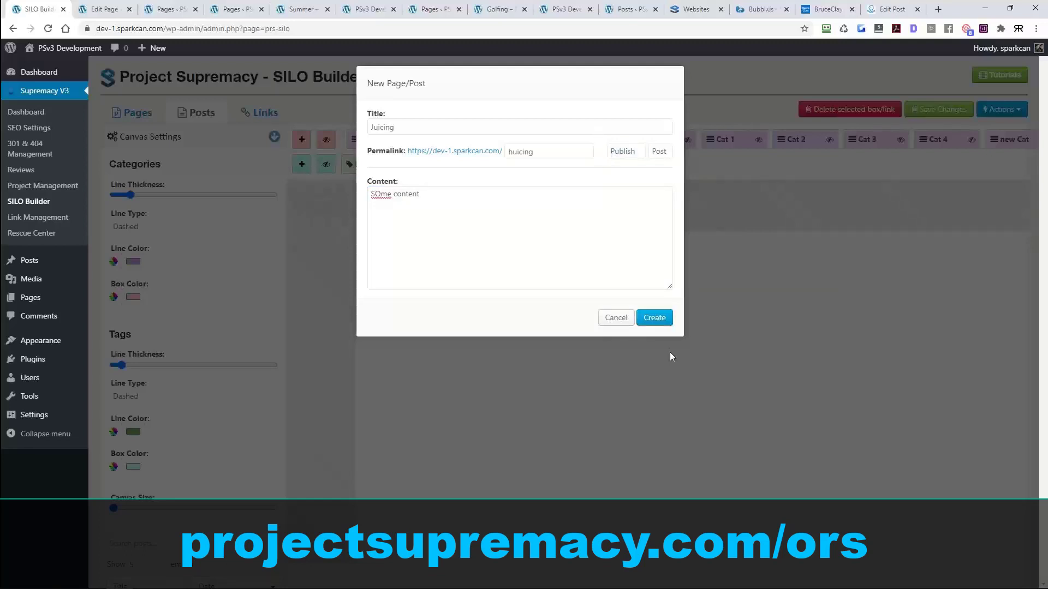
left_click(654, 319)
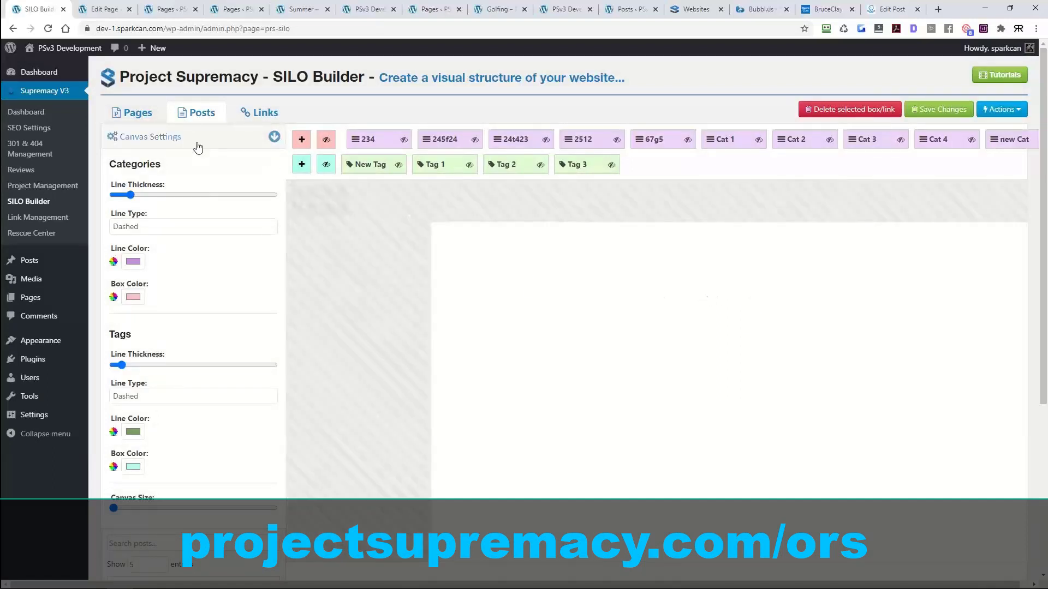
Step: Collapse the canvas settings to reach the post list and place the Juicing post on the posts canvas
left_click(274, 137)
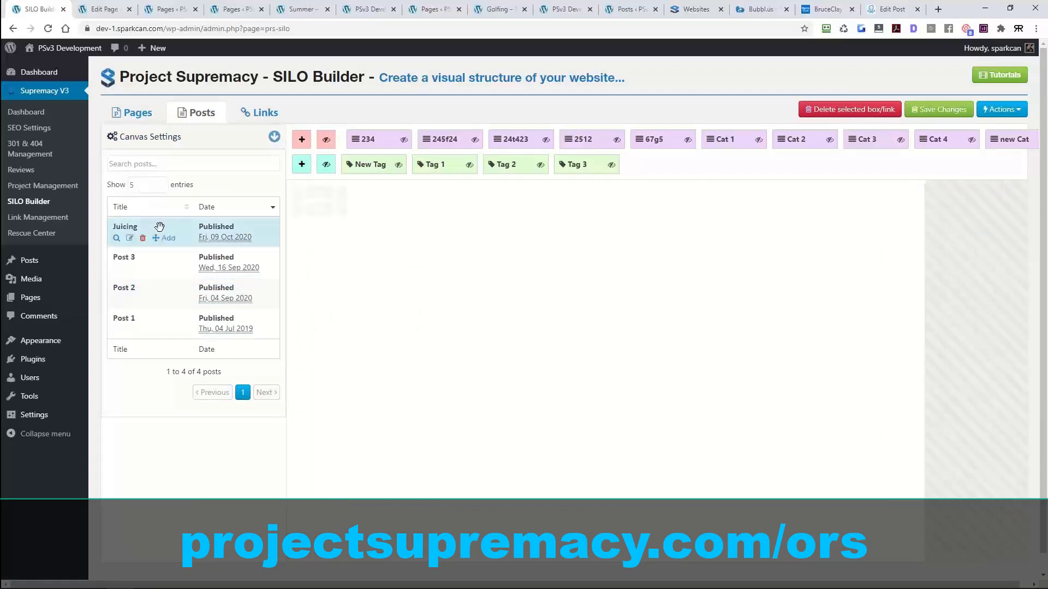
left_click_drag(159, 226, 566, 344)
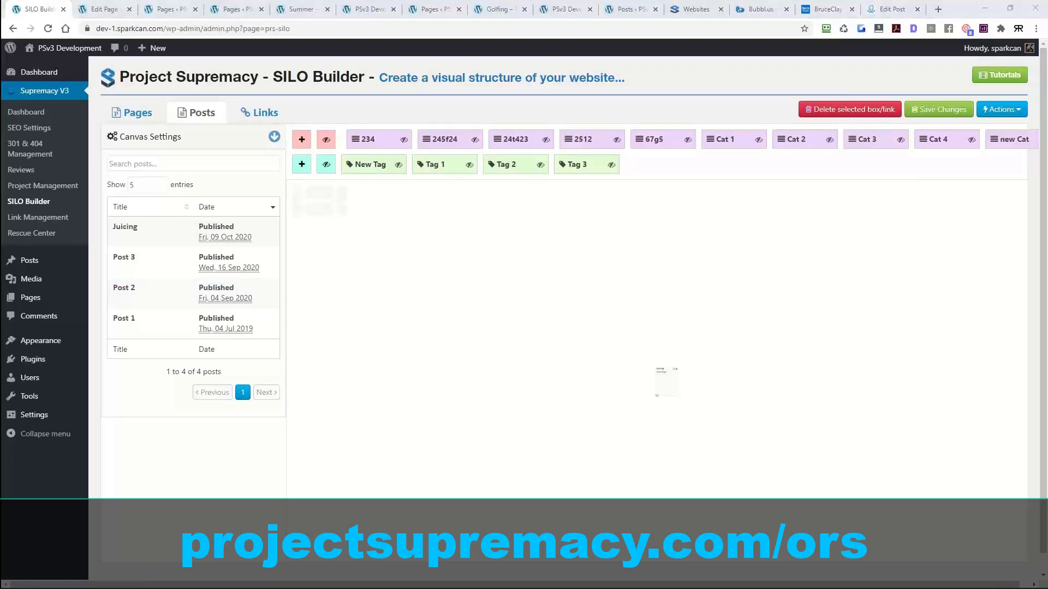
left_click(715, 345)
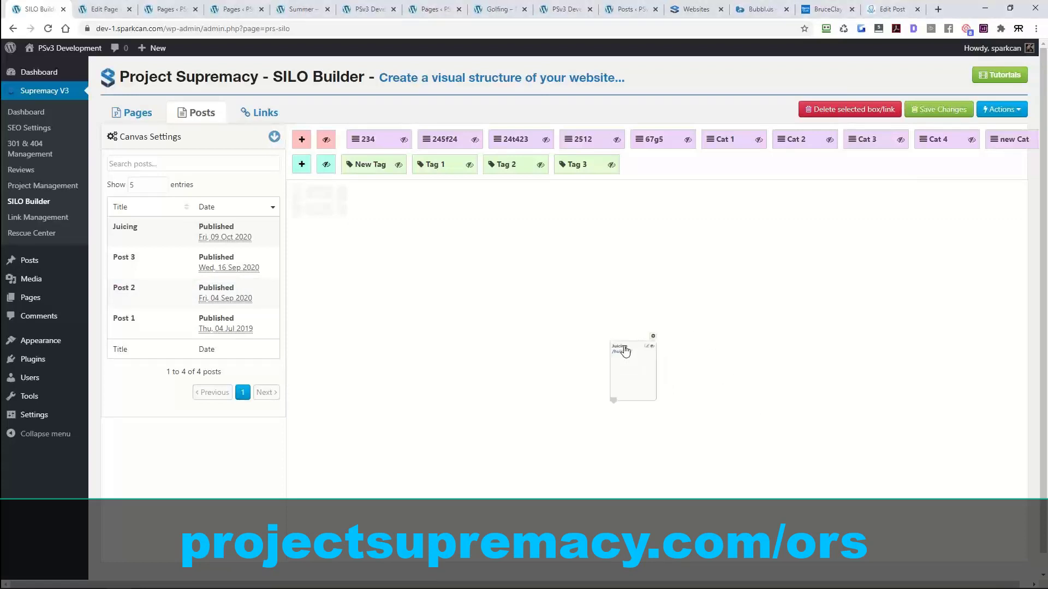
left_click_drag(566, 366, 550, 291)
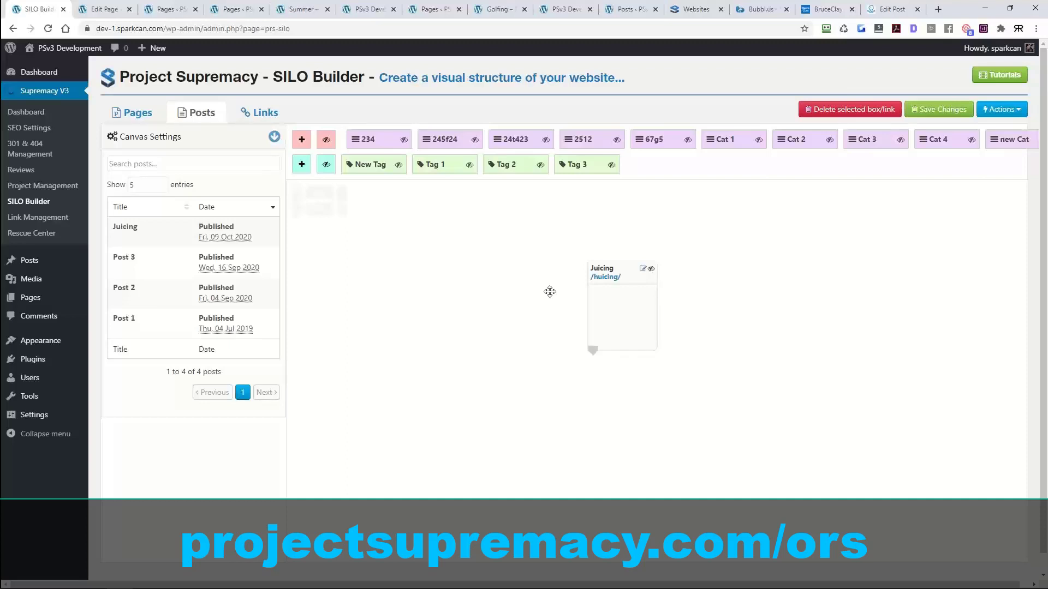
scroll(519, 314, "down", 2)
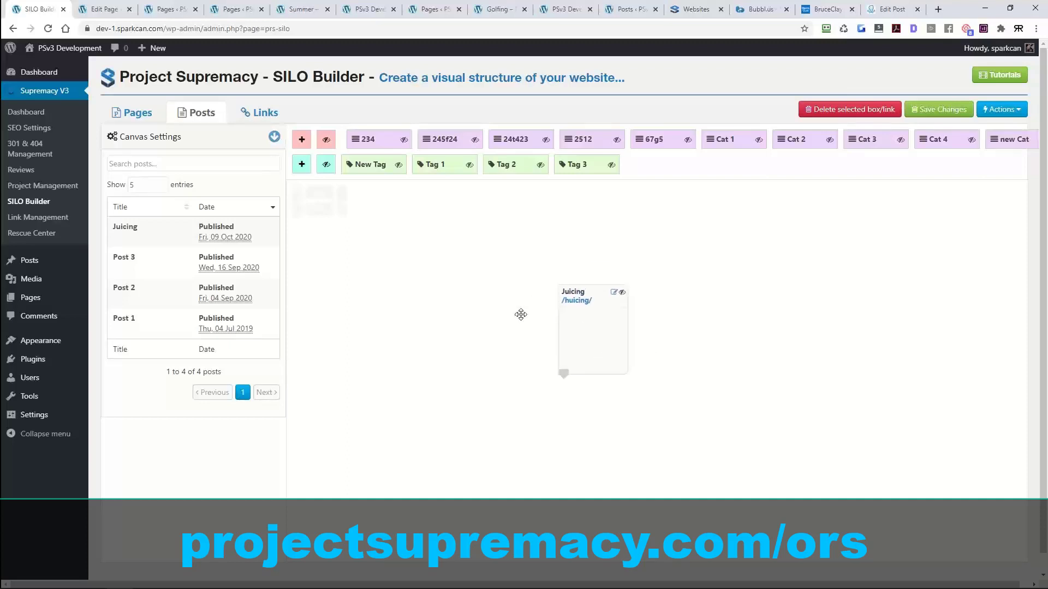
scroll(525, 315, "up", 2)
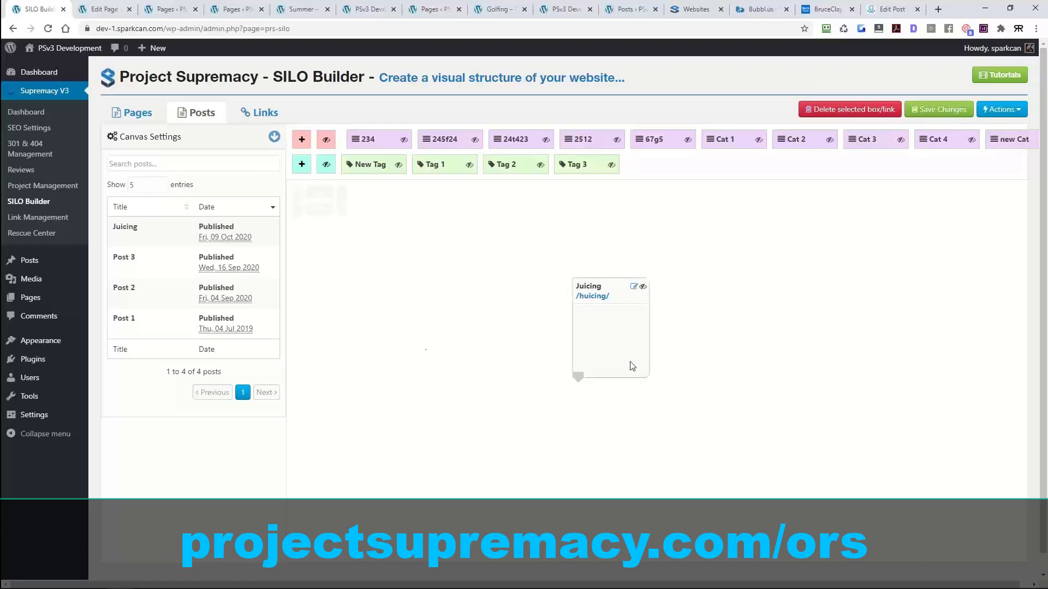
left_click_drag(480, 316, 475, 312)
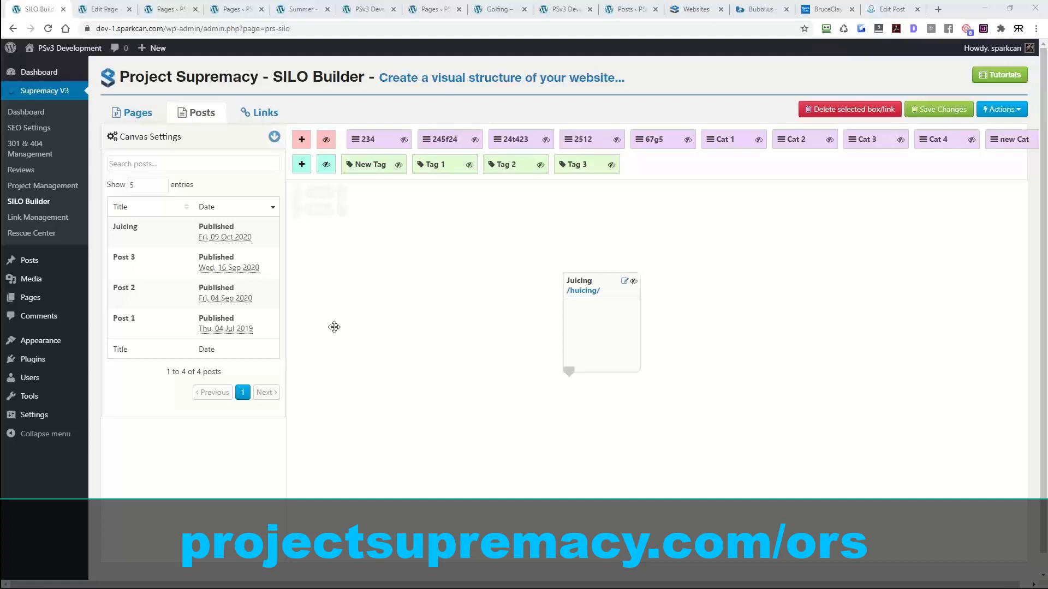
Step: Switch to the pages canvas and examine the silo hierarchy from the homepage down to the lowest-level pages
left_click(143, 121)
left_click_drag(375, 239, 365, 332)
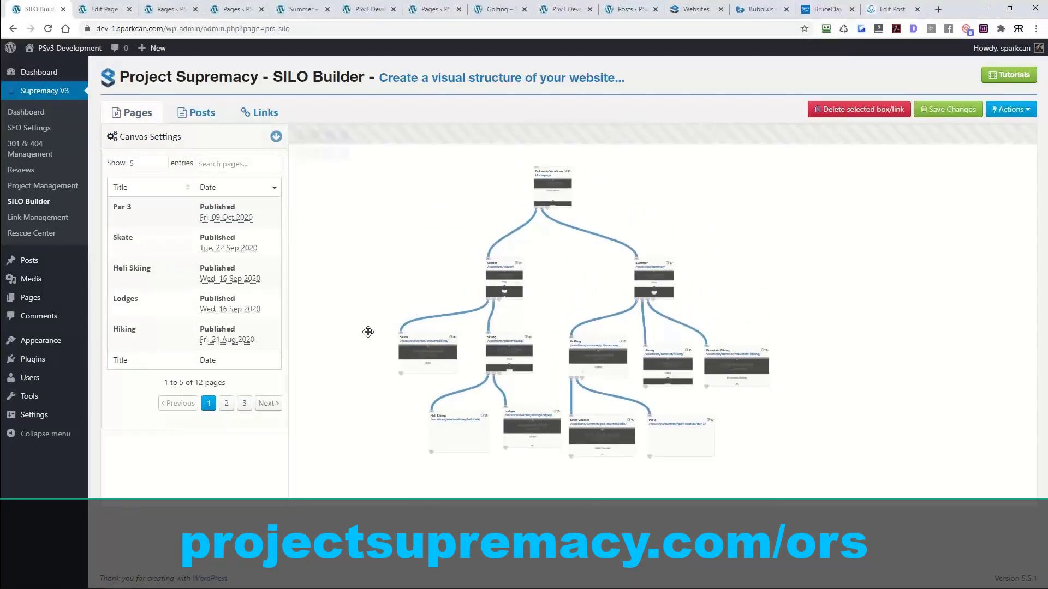
scroll(386, 325, "up", 3)
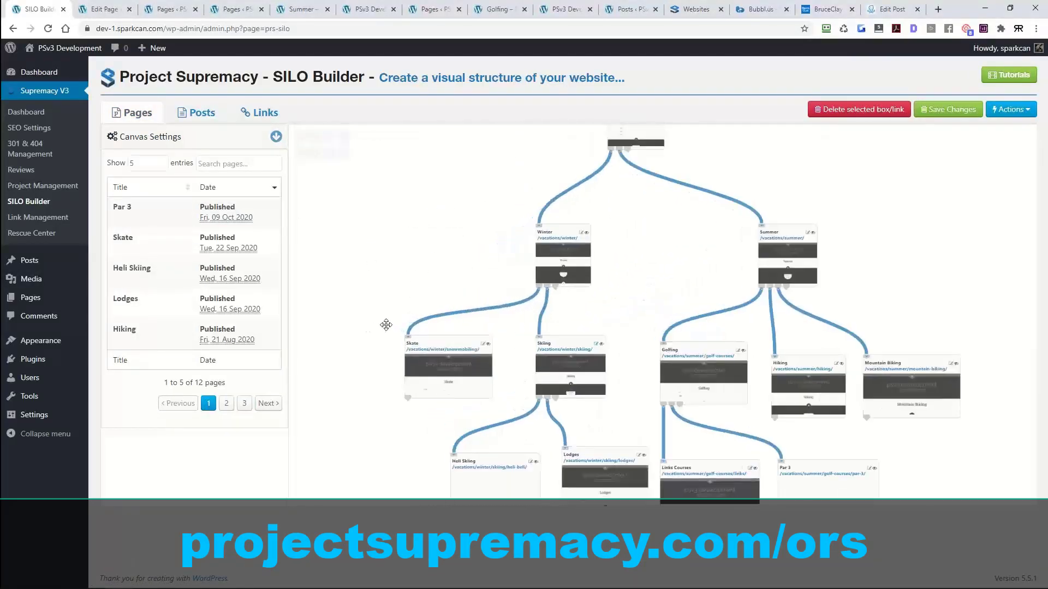
left_click_drag(386, 325, 325, 171)
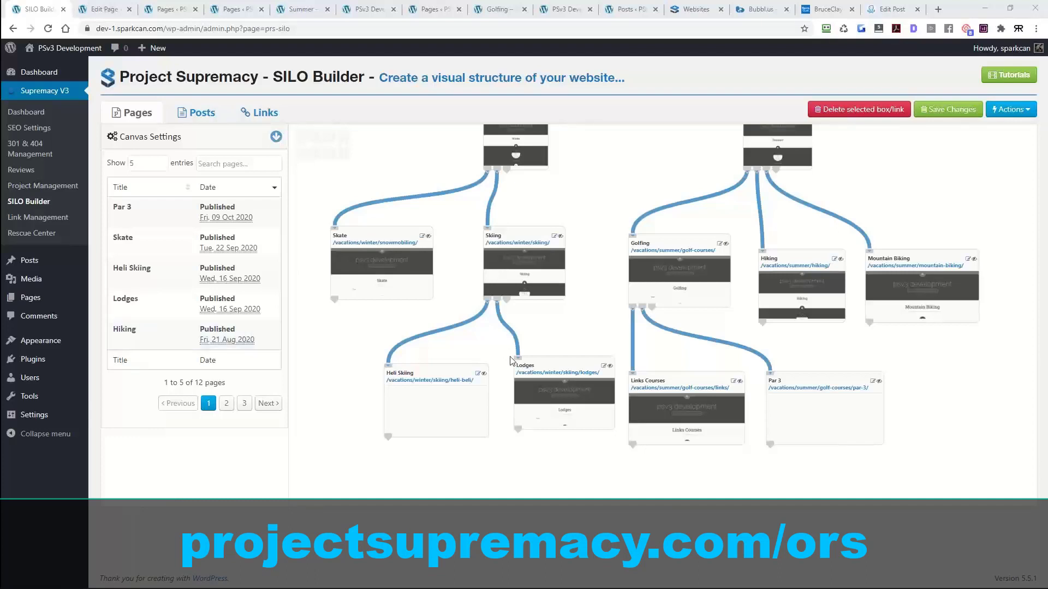
scroll(901, 350, "down", 2)
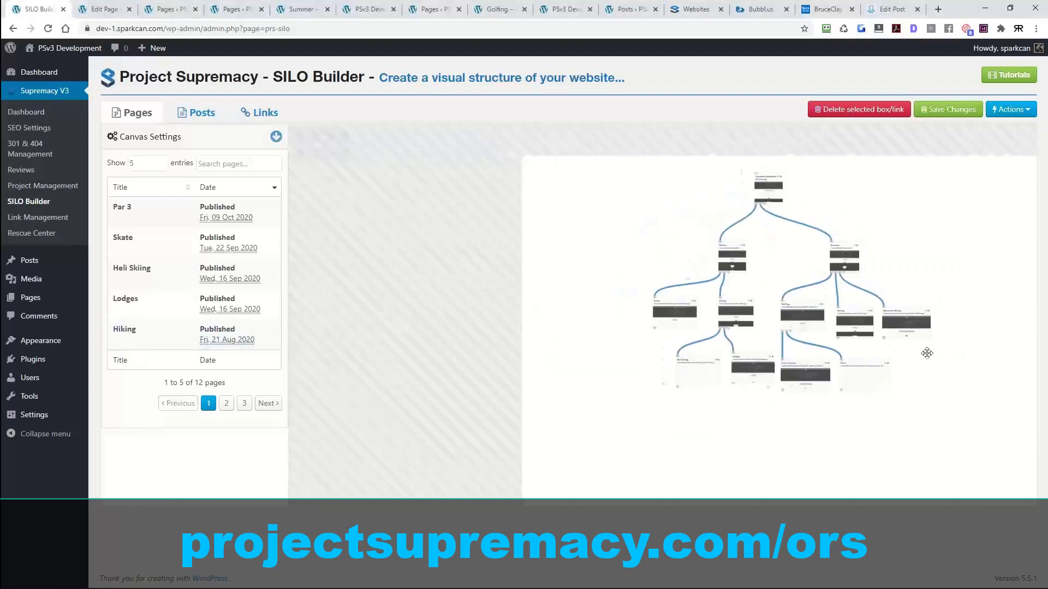
left_click_drag(926, 353, 769, 336)
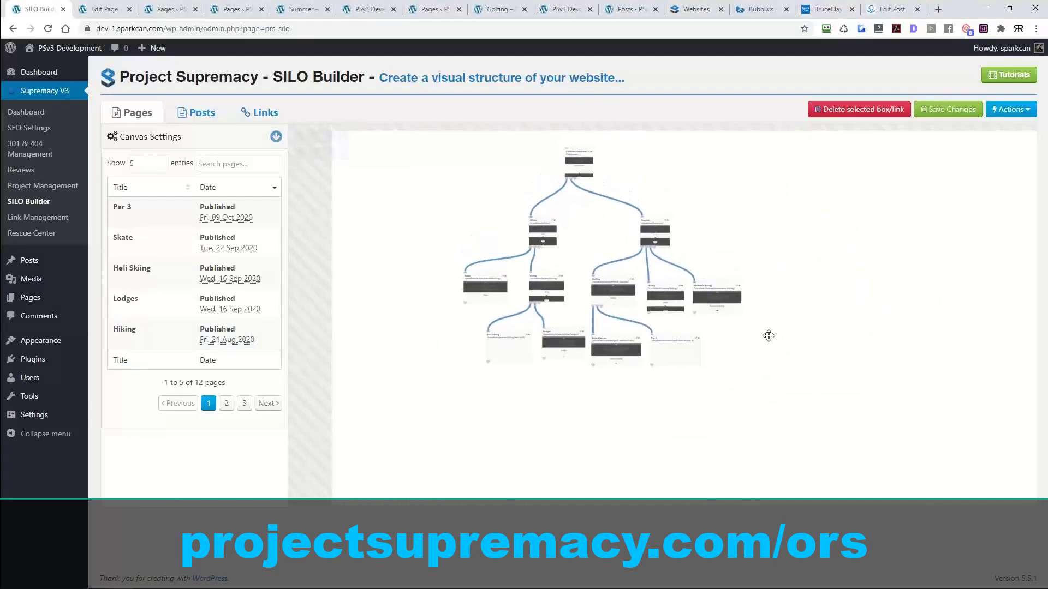
scroll(769, 336, "up", 5)
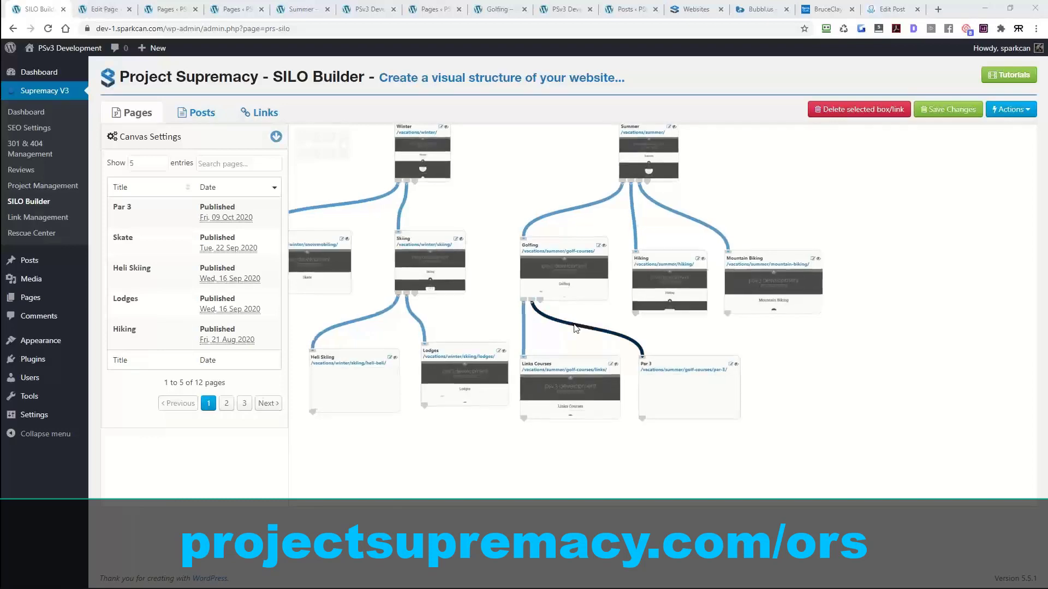
Step: Select the link from Golfing to Par 3 and reassign Par 3 as a child of the Hiking page
scroll(575, 328, "up", 5)
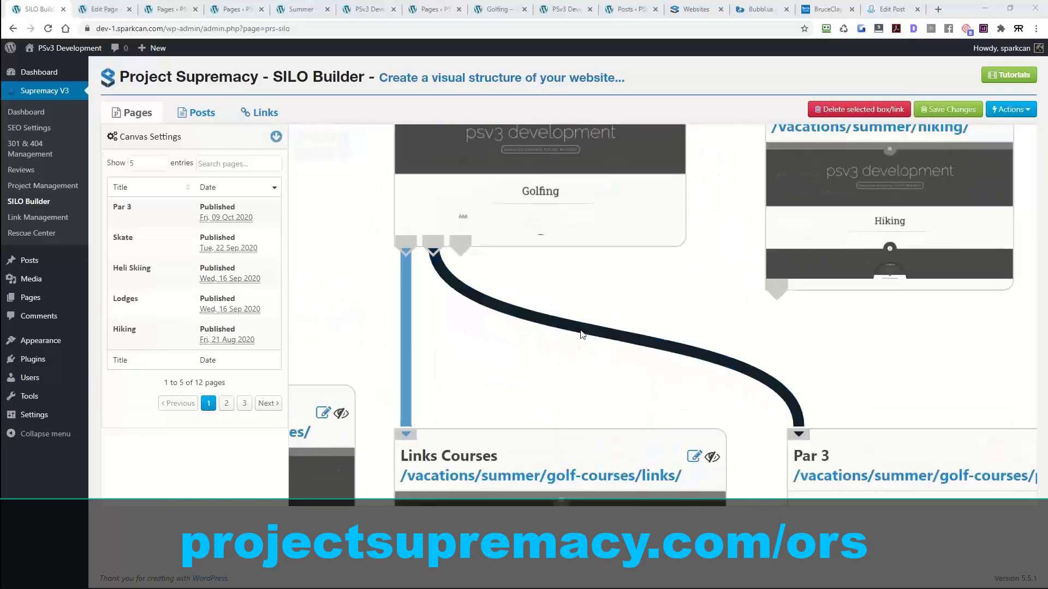
left_click(583, 331)
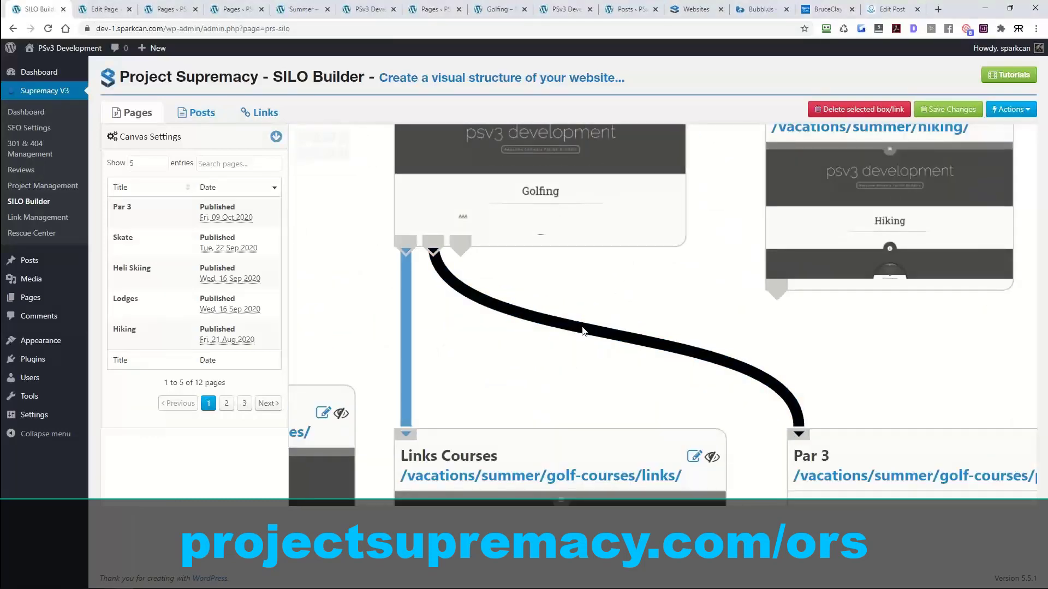
left_click_drag(587, 363, 500, 284)
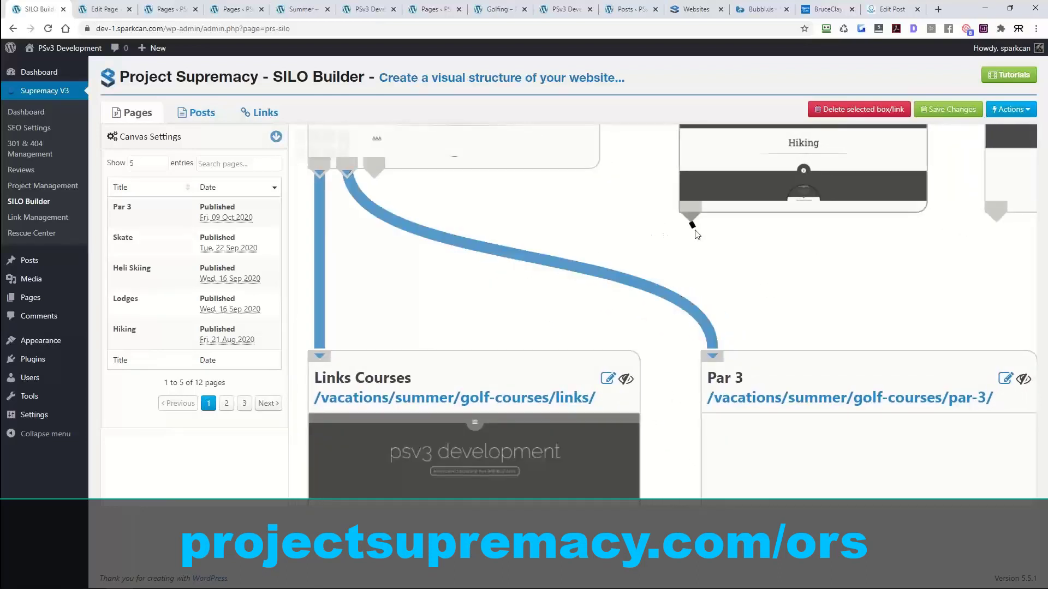
left_click_drag(695, 234, 712, 352)
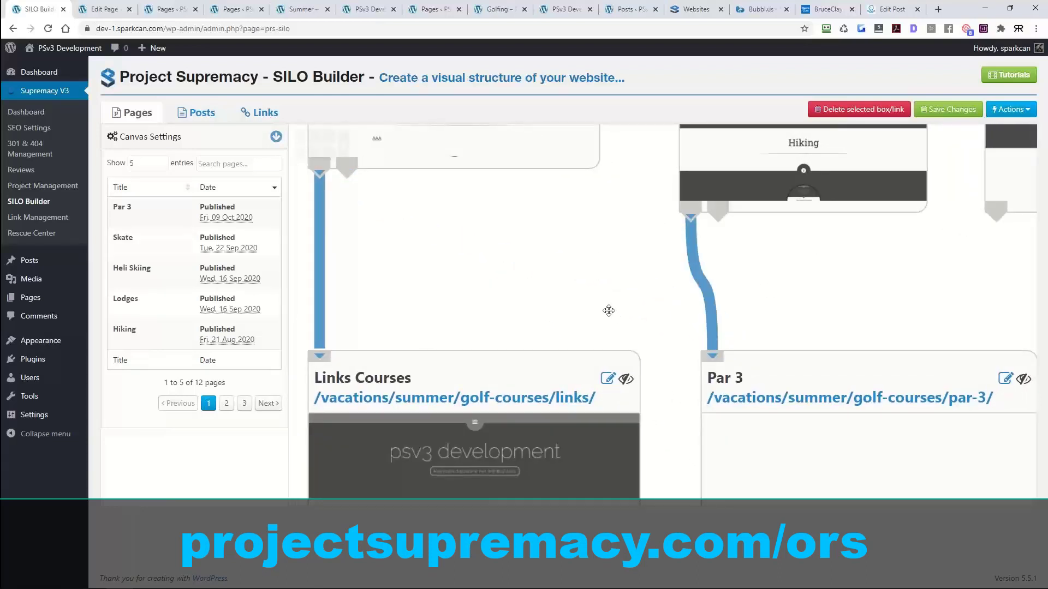
left_click_drag(591, 295, 568, 352)
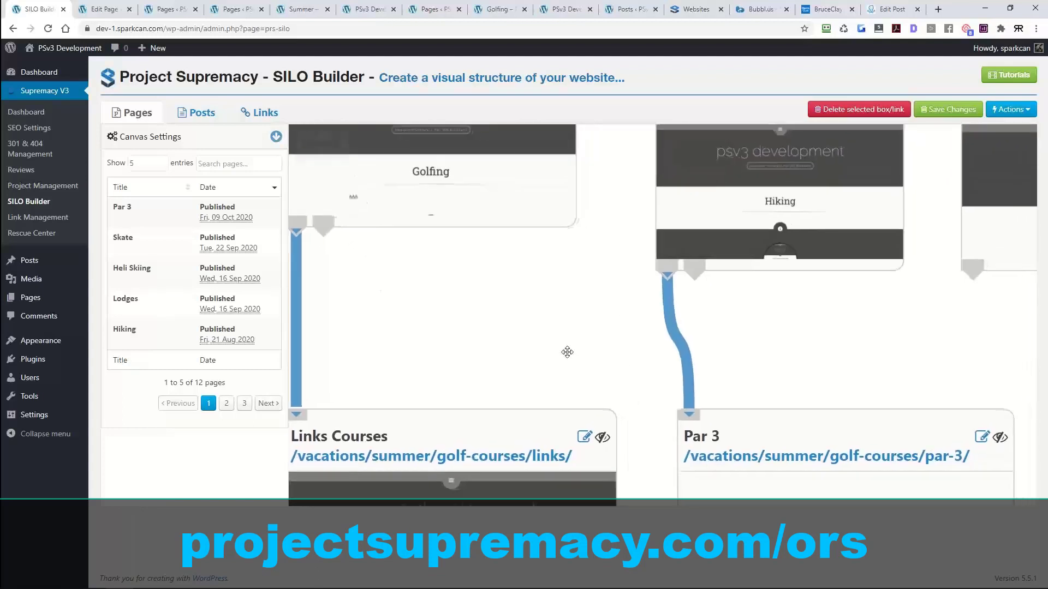
Step: Link the Par 3 page back under Golfing in place of Hiking and save the changes
scroll(568, 352, "down", 5)
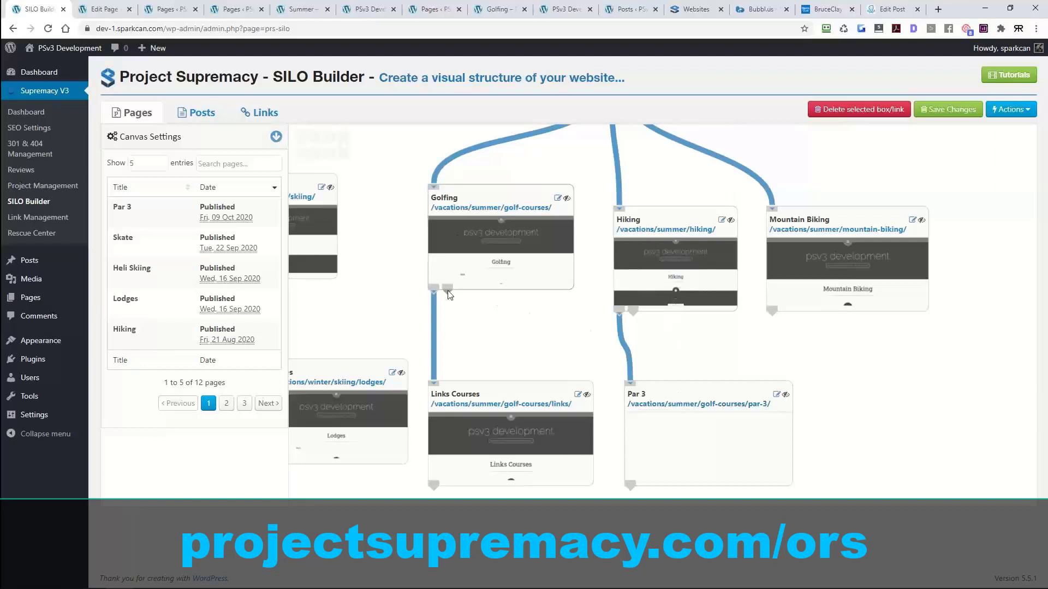
left_click_drag(448, 293, 631, 384)
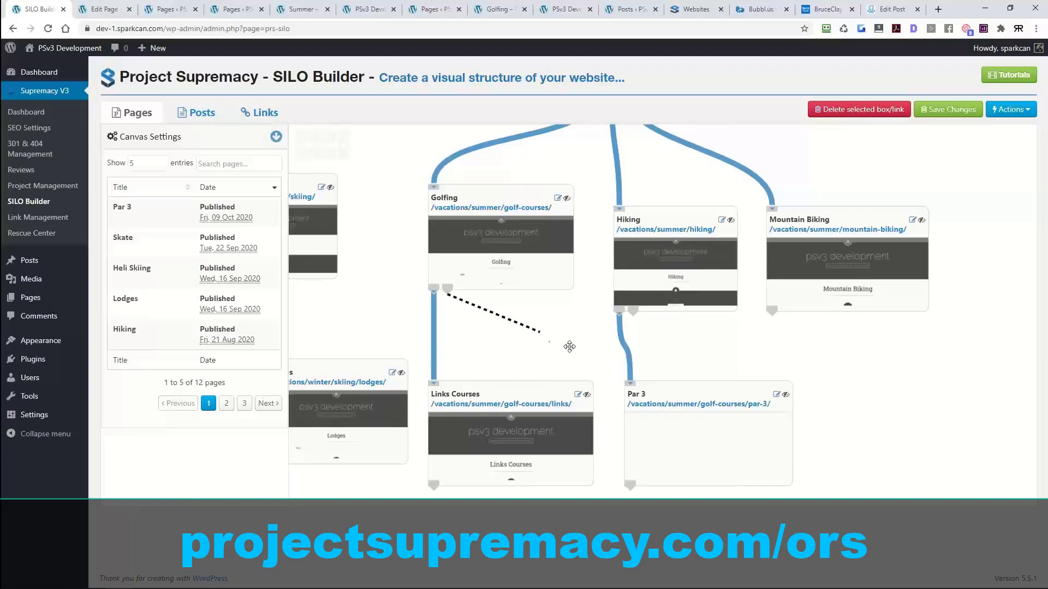
left_click_drag(569, 346, 631, 383)
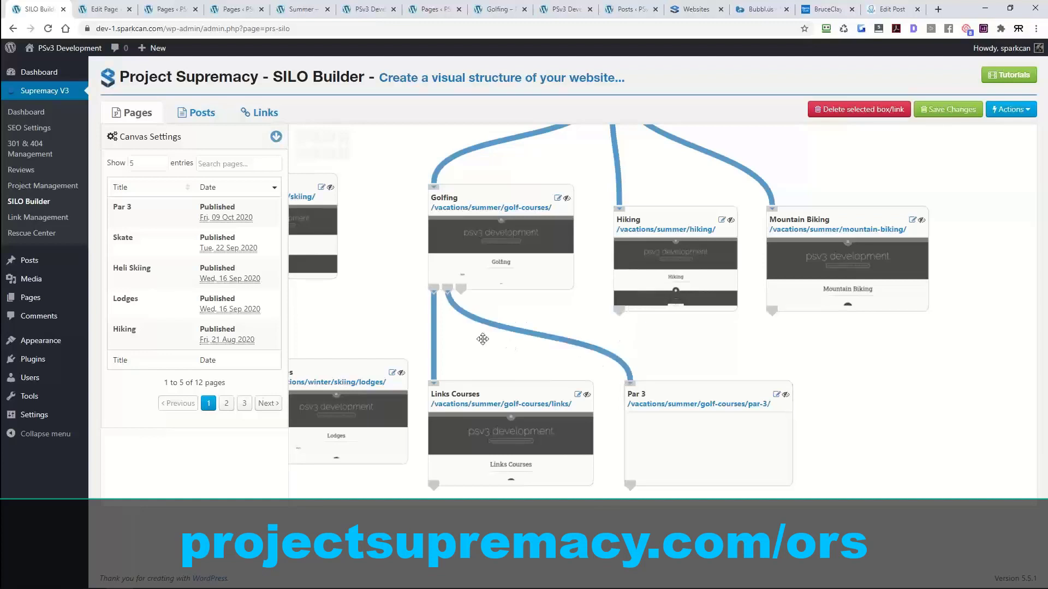
left_click(935, 111)
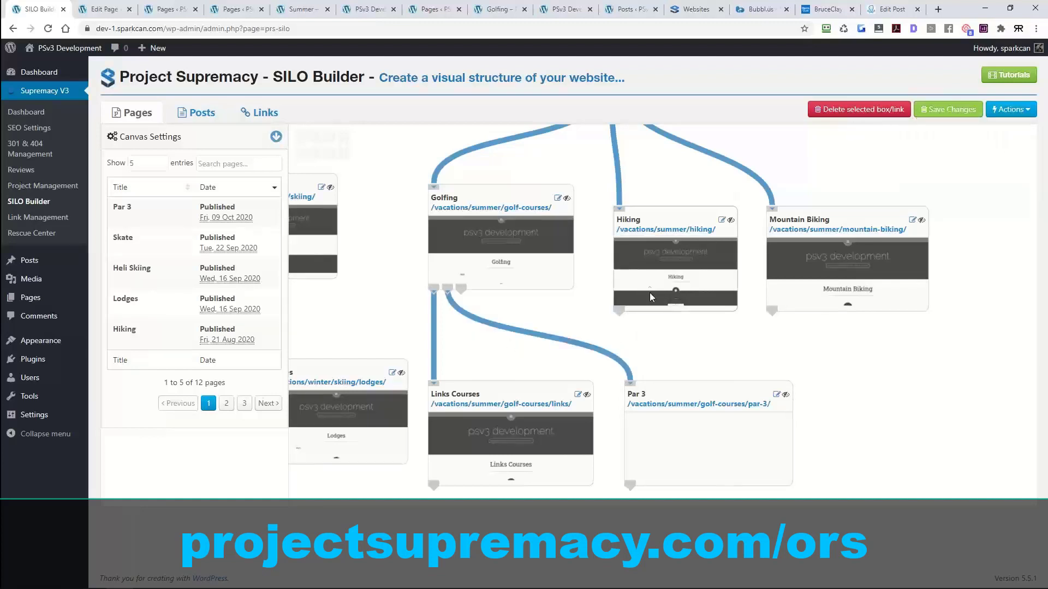
left_click(534, 332)
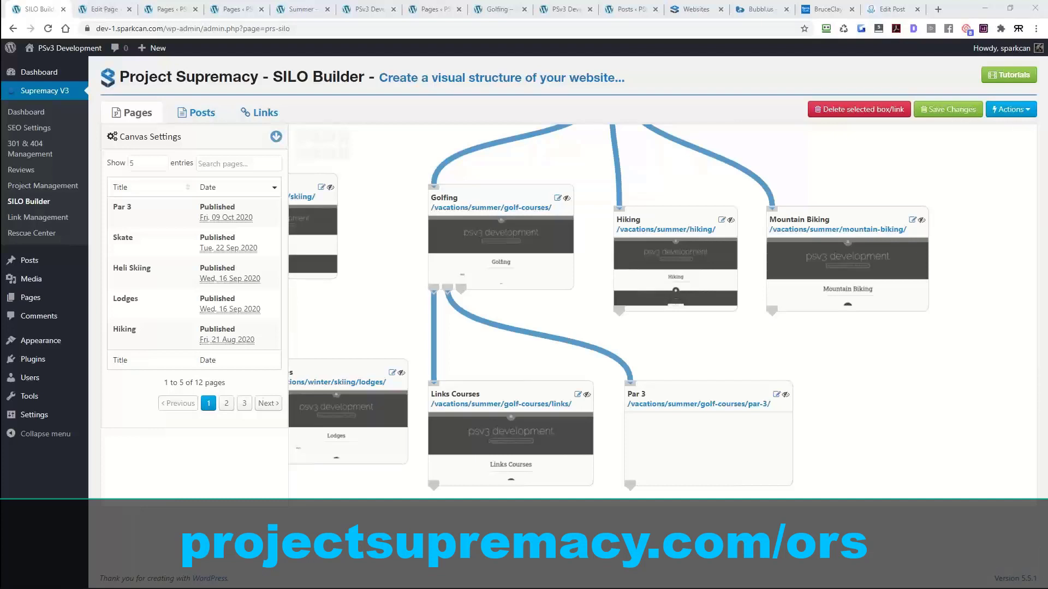
Step: Align the Hiking, Mountain Biking, Skiing and Skate boxes in one row with the Golfing box
scroll(826, 367, "down", 5)
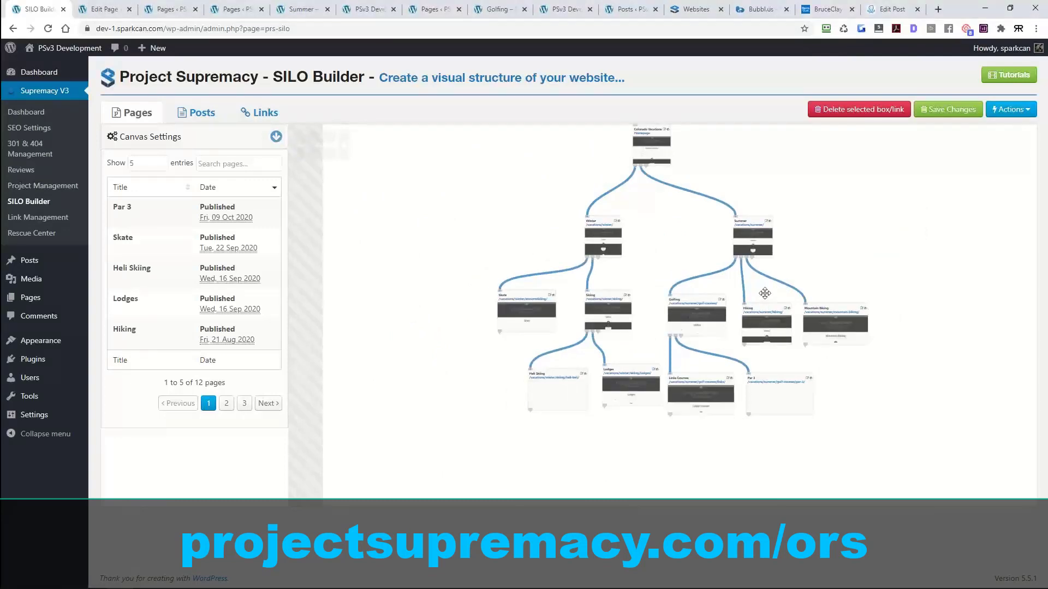
left_click_drag(764, 309, 759, 300)
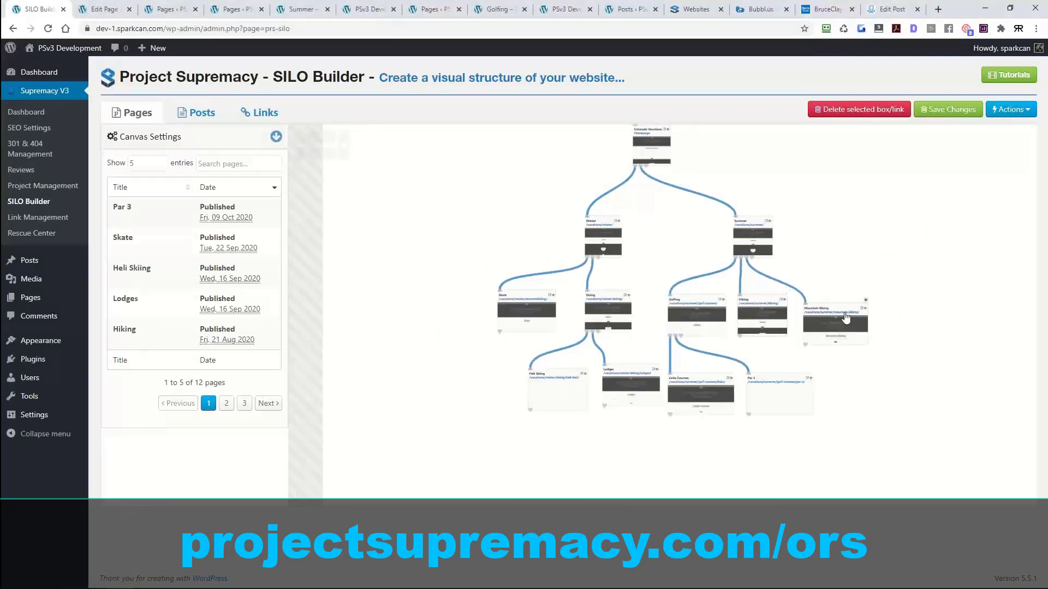
left_click_drag(839, 306, 834, 297)
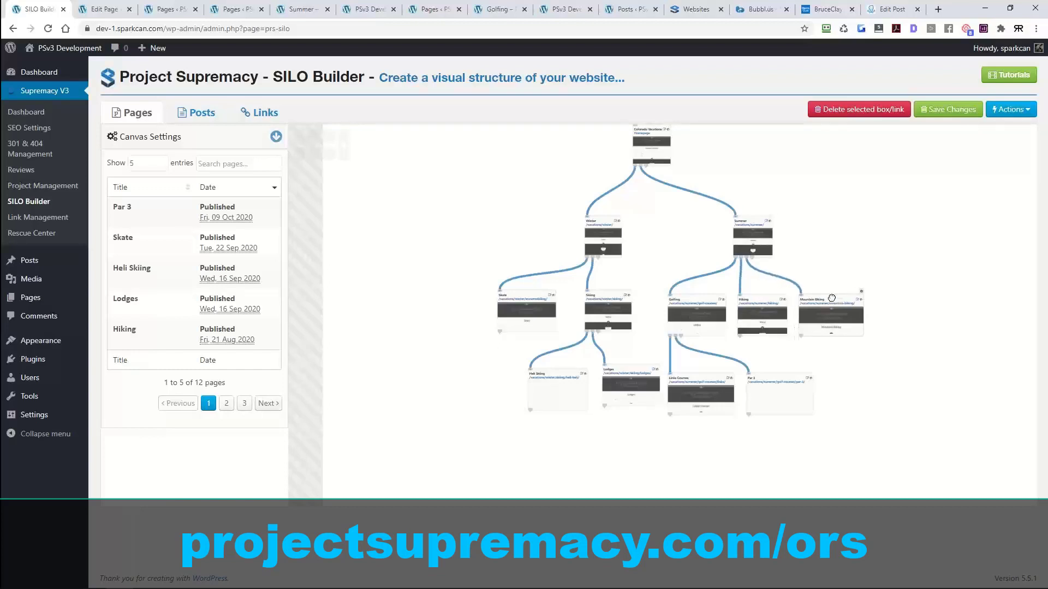
left_click_drag(613, 297, 617, 301)
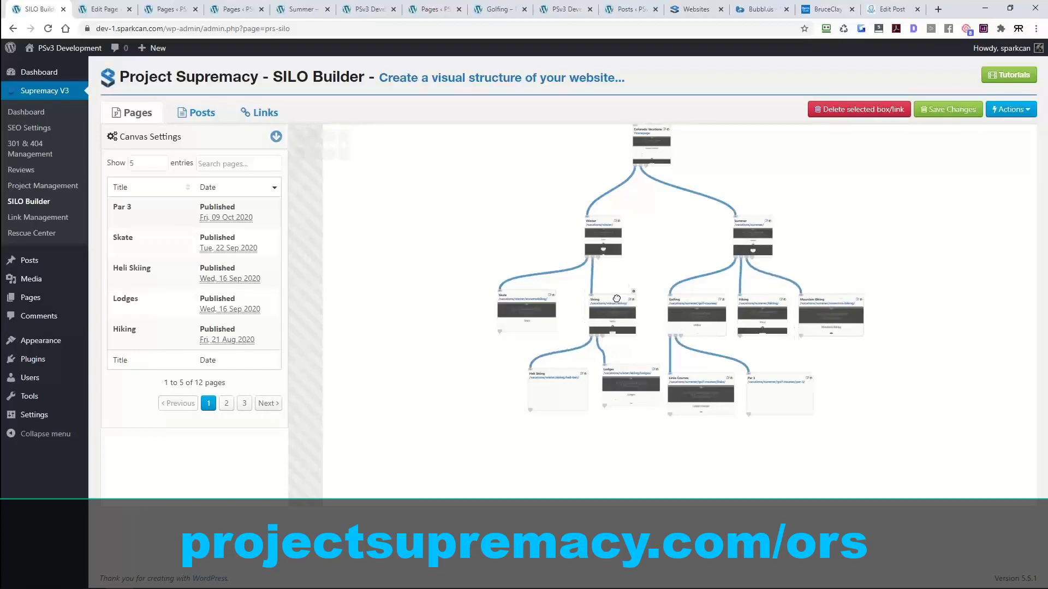
left_click_drag(538, 295, 554, 300)
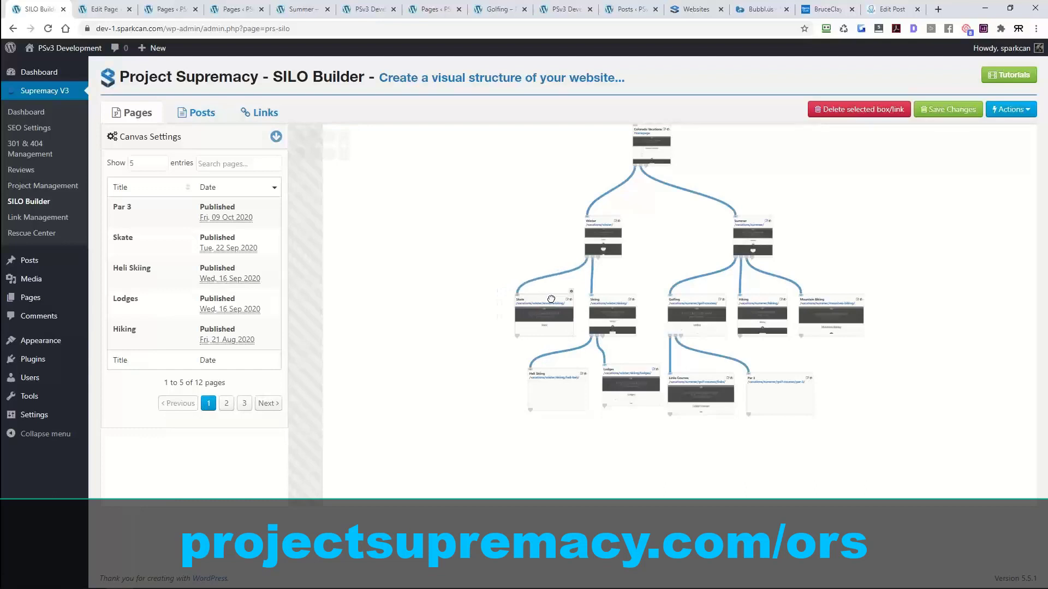
left_click_drag(463, 264, 422, 283)
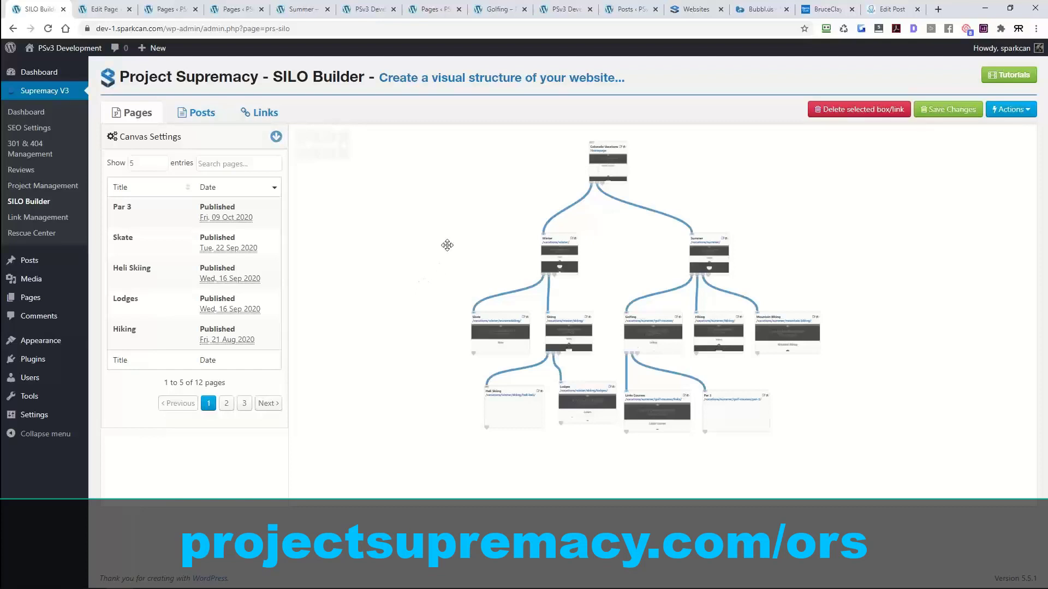
left_click_drag(447, 243, 426, 237)
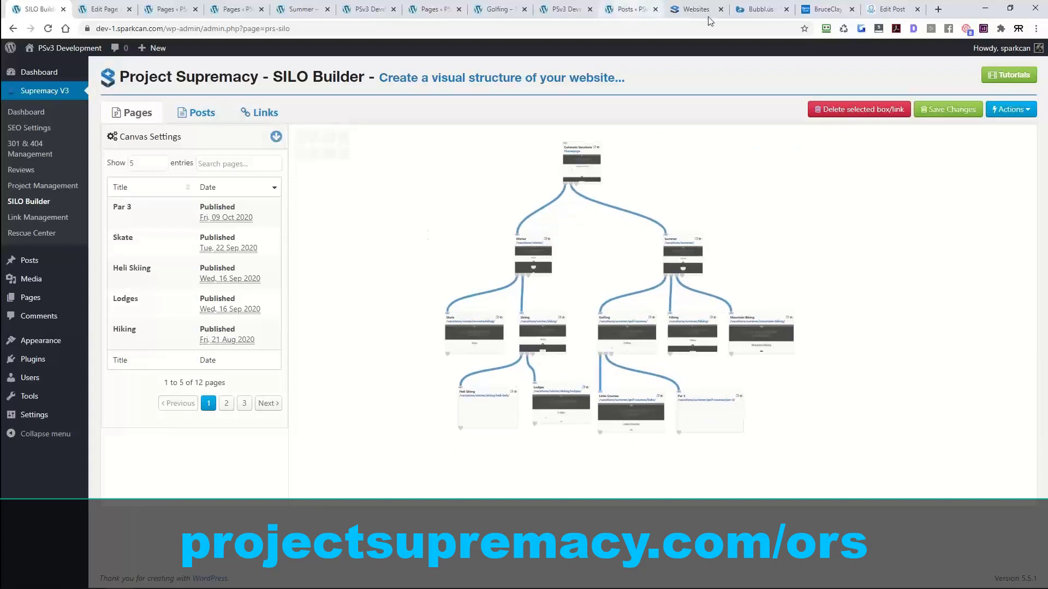
Step: Examine the SILO STRUCTURE mind map in Bubbl.us and return to the SILO Builder
left_click(737, 13)
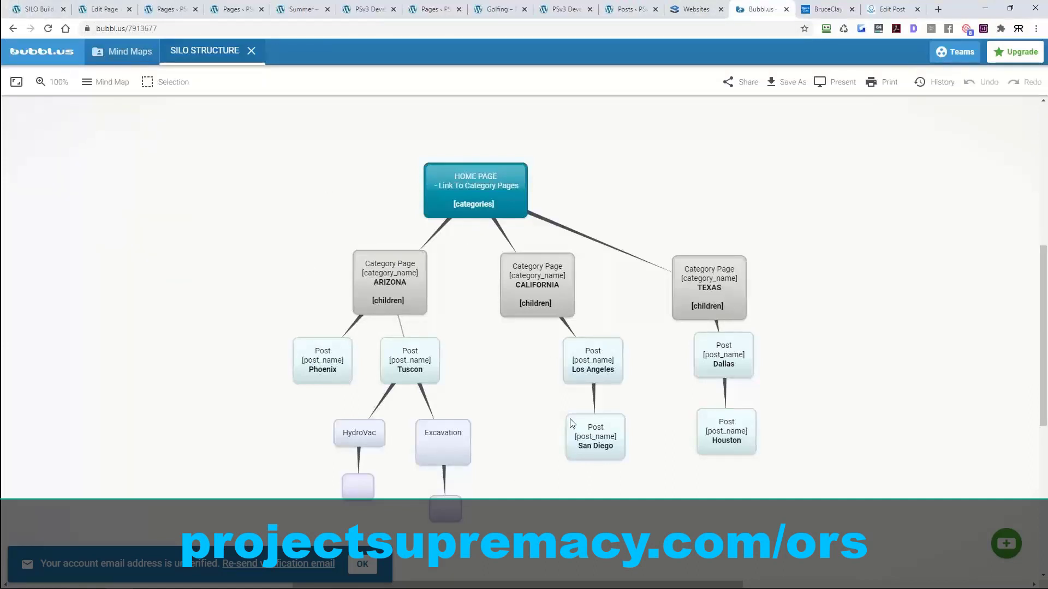
mouse_move(572, 423)
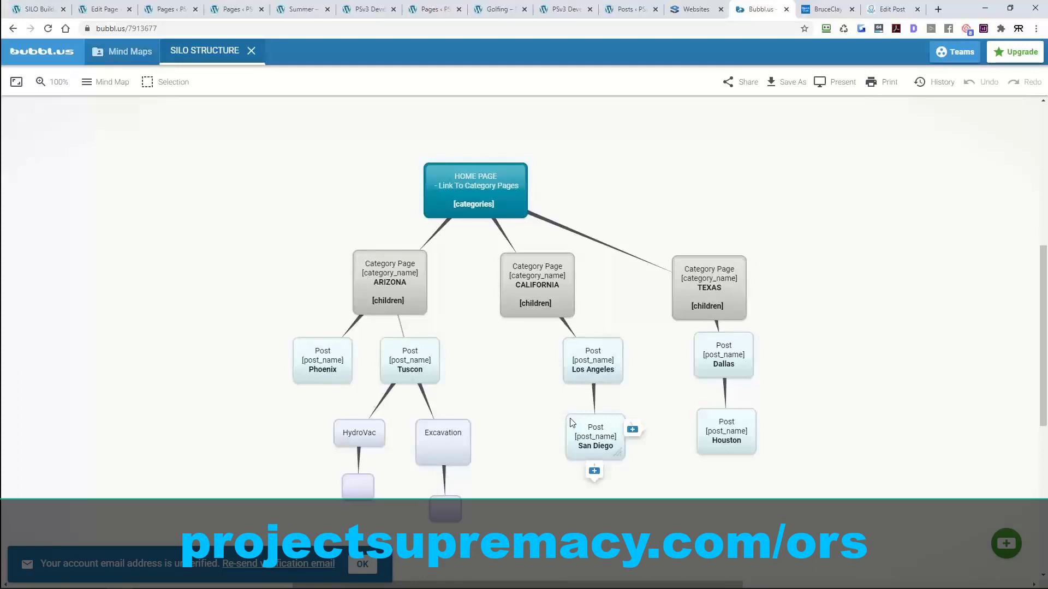
mouse_move(413, 293)
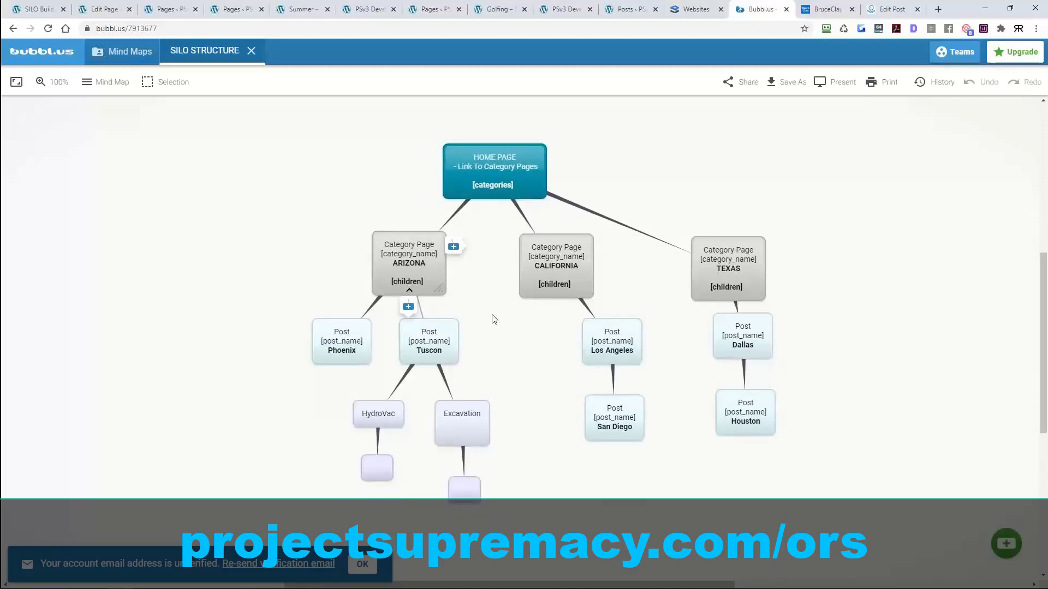
left_click(48, 8)
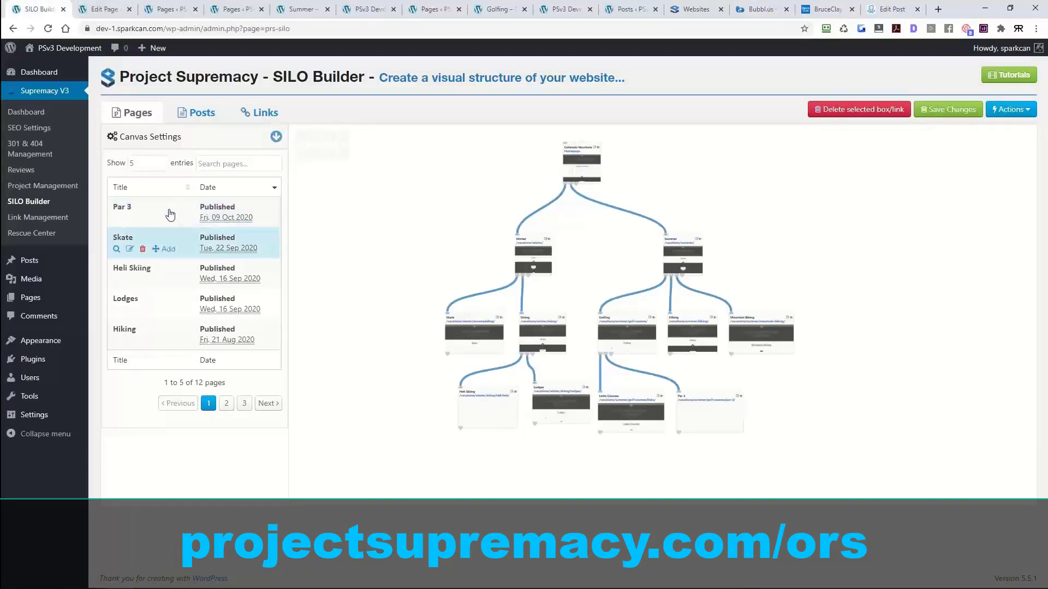
left_click(1007, 110)
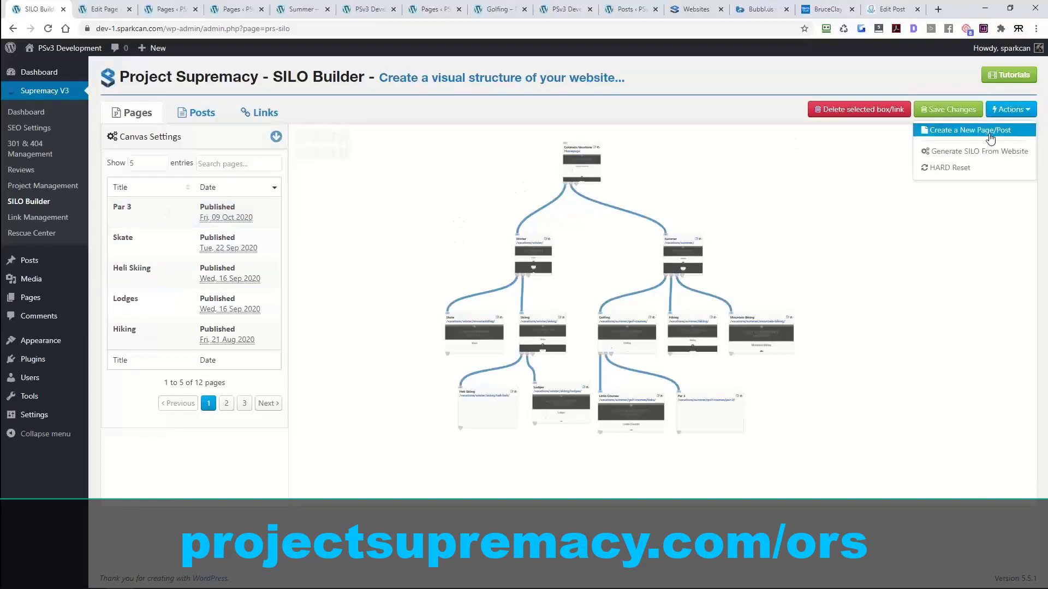
left_click(990, 134)
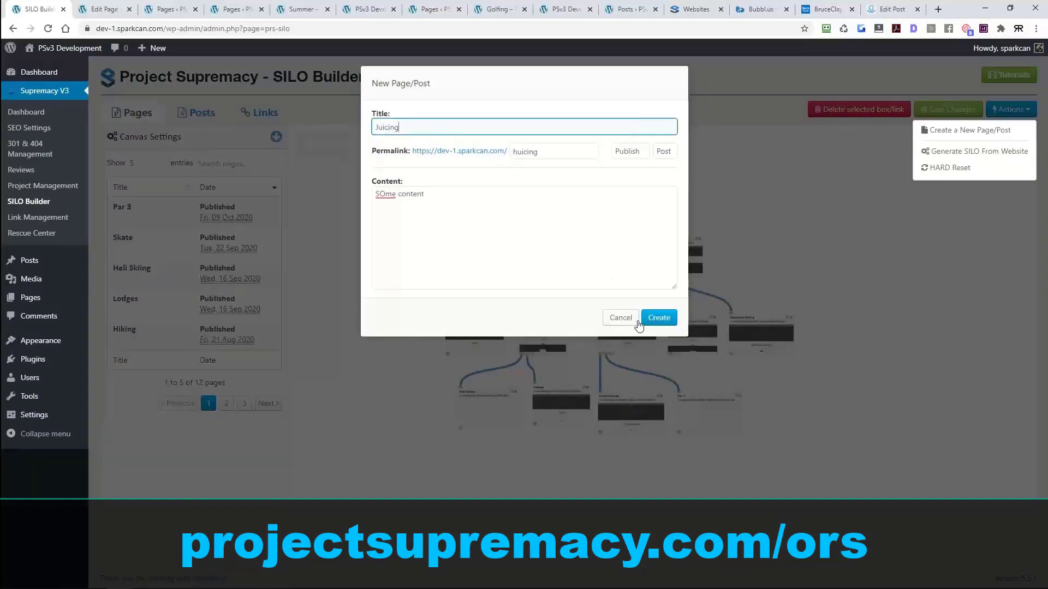
left_click(636, 322)
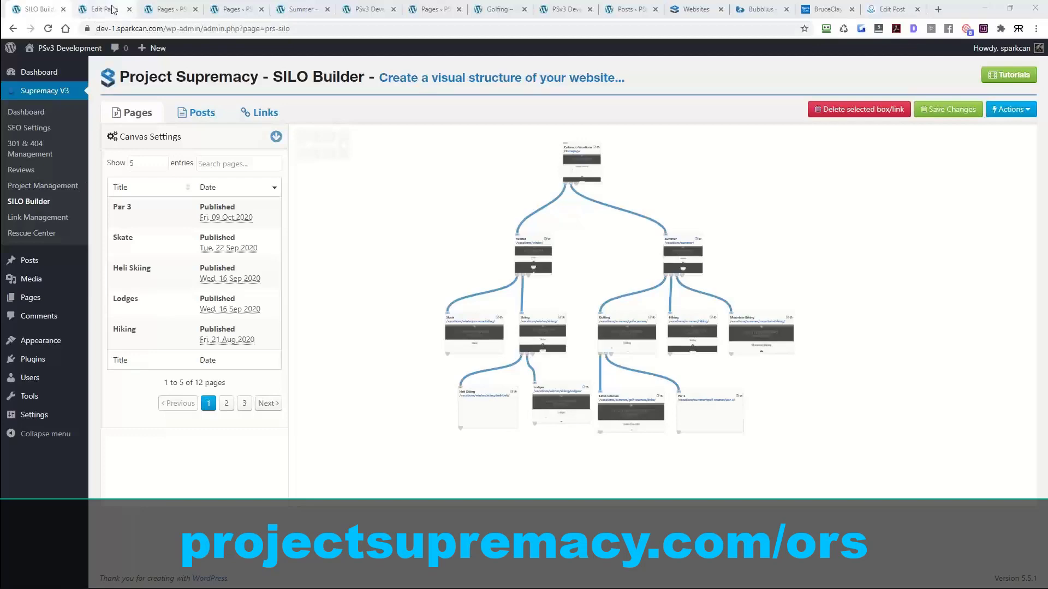
Step: Close all the browser tabs between the SILO Builder tab and the Websites tab
left_click(130, 13)
left_click(130, 9)
left_click(130, 9)
left_click(130, 10)
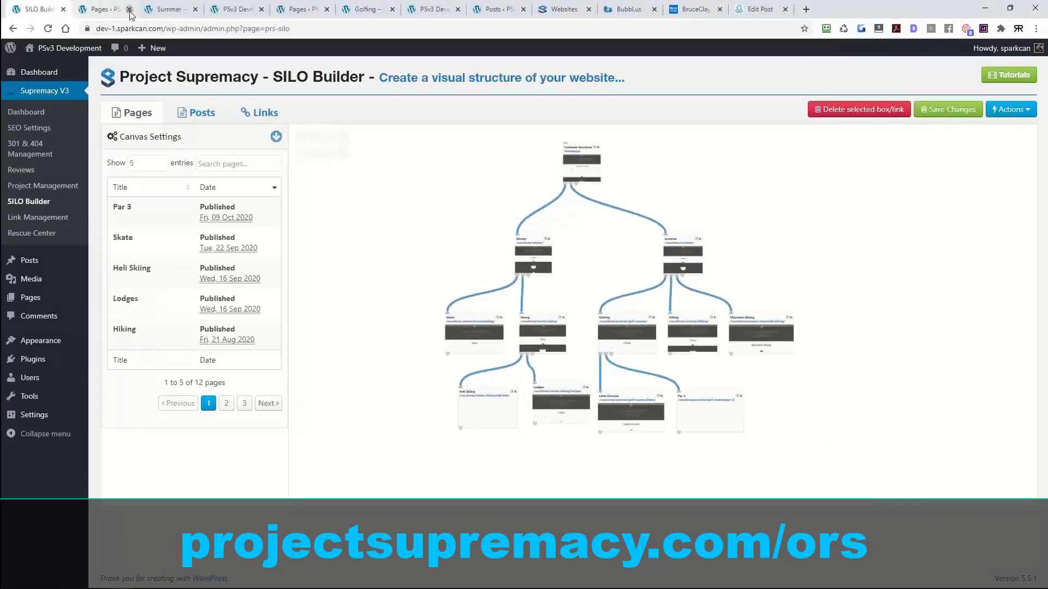
left_click(130, 9)
left_click(130, 10)
left_click(130, 10)
left_click(130, 10)
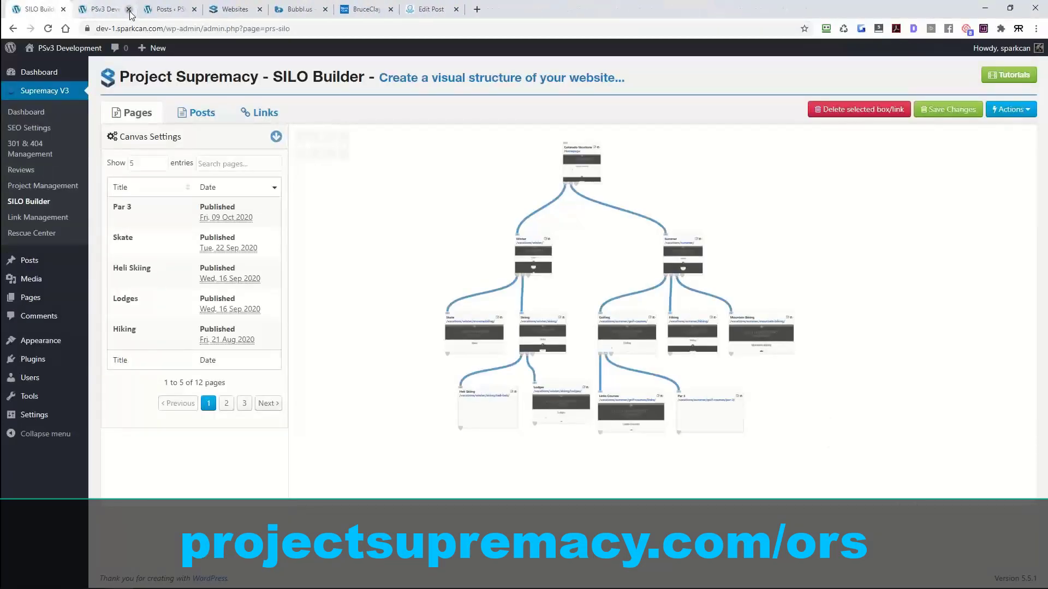
left_click(130, 10)
left_click(130, 11)
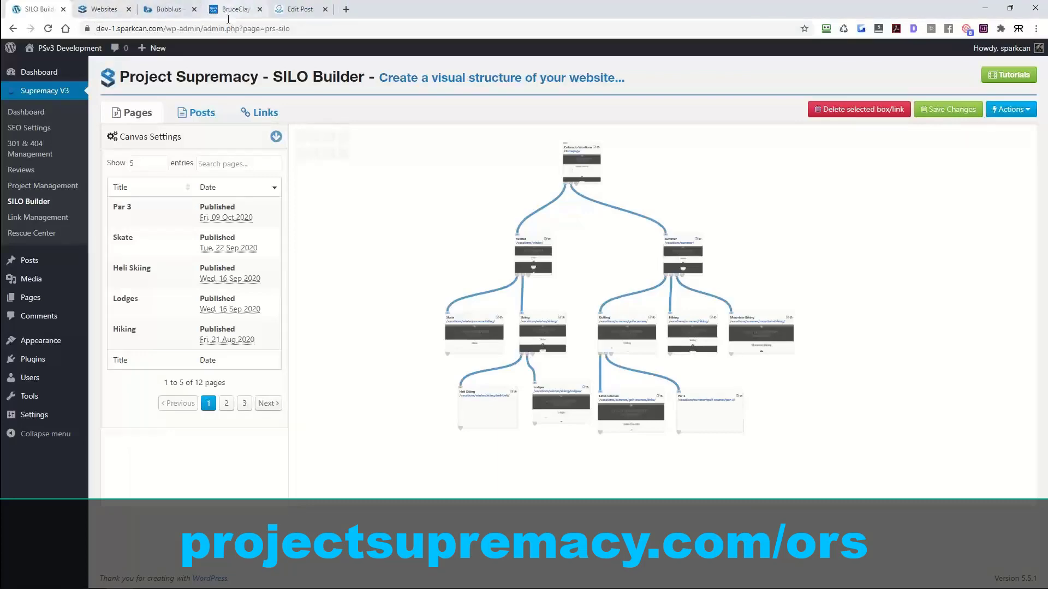
Step: Switch to the Notepad notes with the Online Revenue System offer and maximise the window
left_click(146, 579)
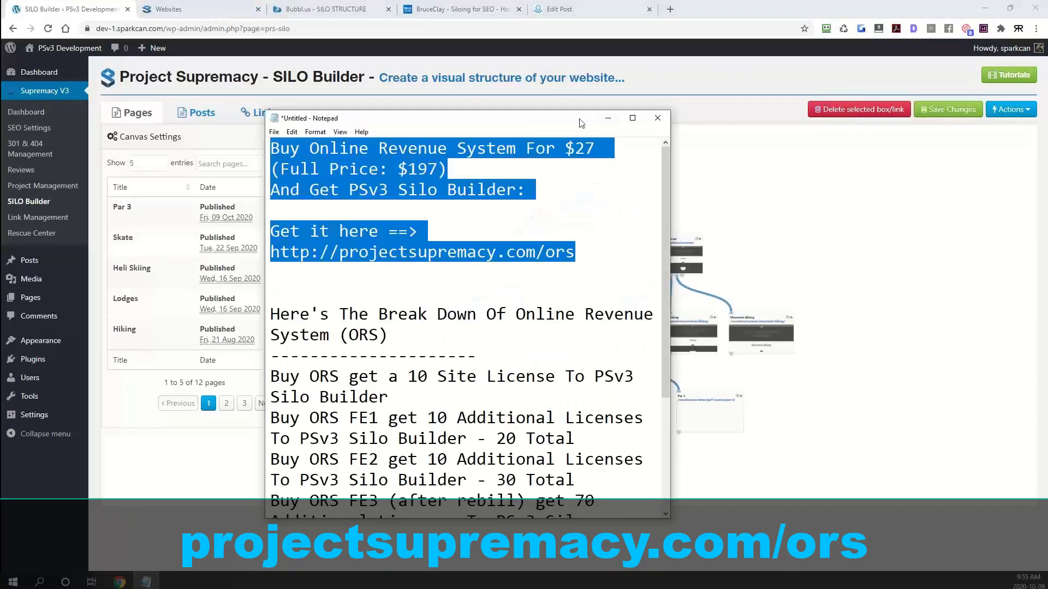
left_click(633, 119)
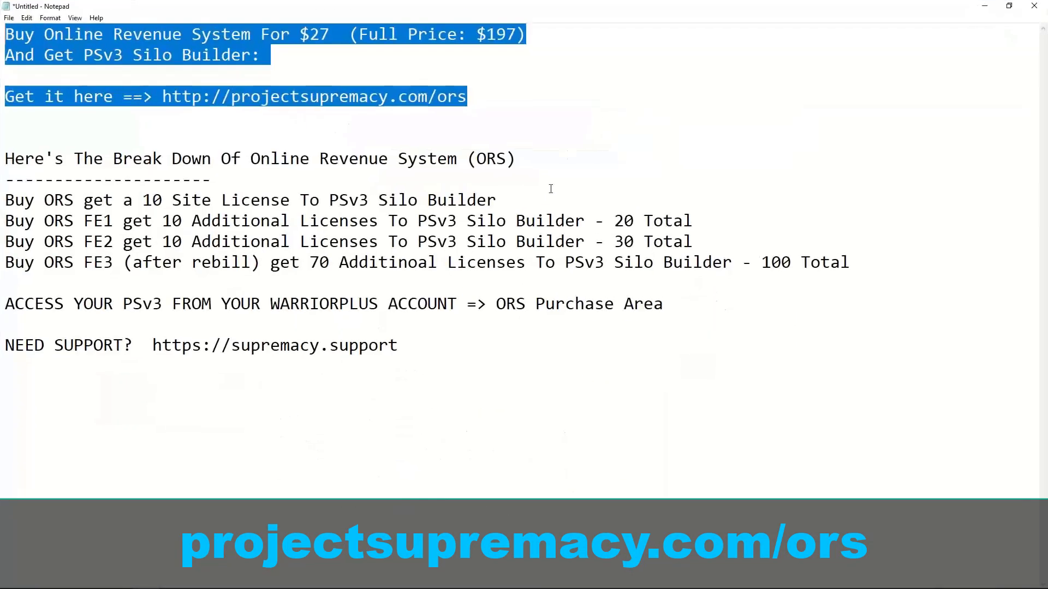
Step: Add two blank lines above the offer text and indent its three lines, through the "Get it here" link, by one tab stop
left_click(479, 361)
left_click(3, 33)
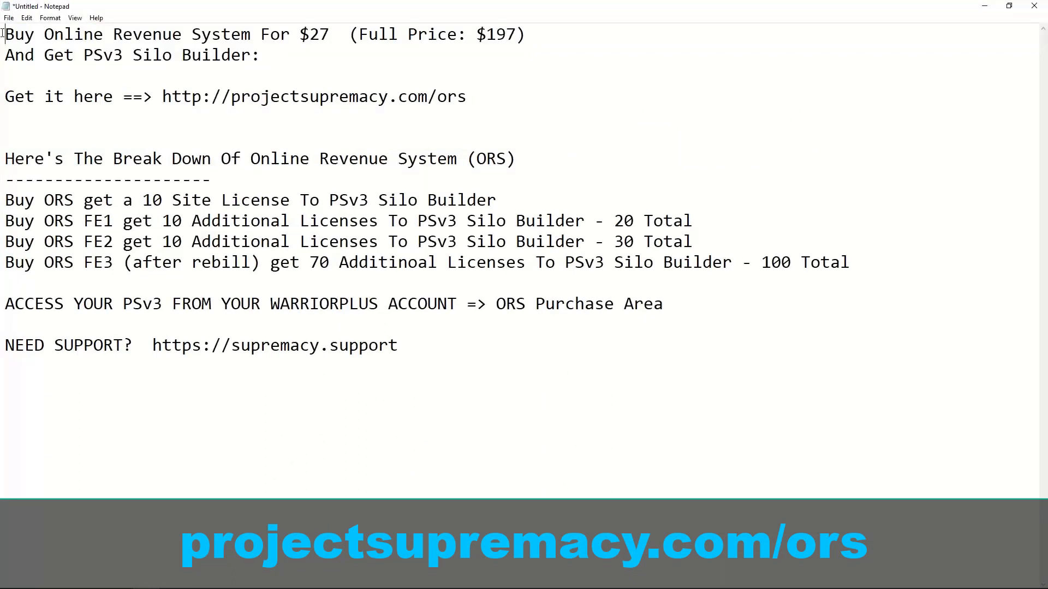
key("Tab")
key("BackSpace")
key("Return")
key("Return")
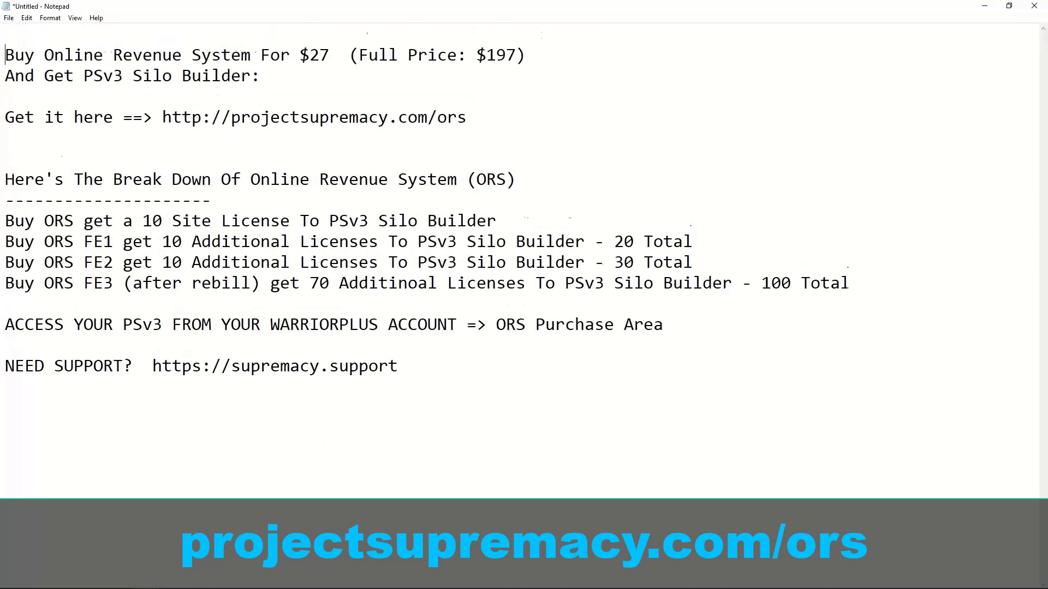
key("Tab")
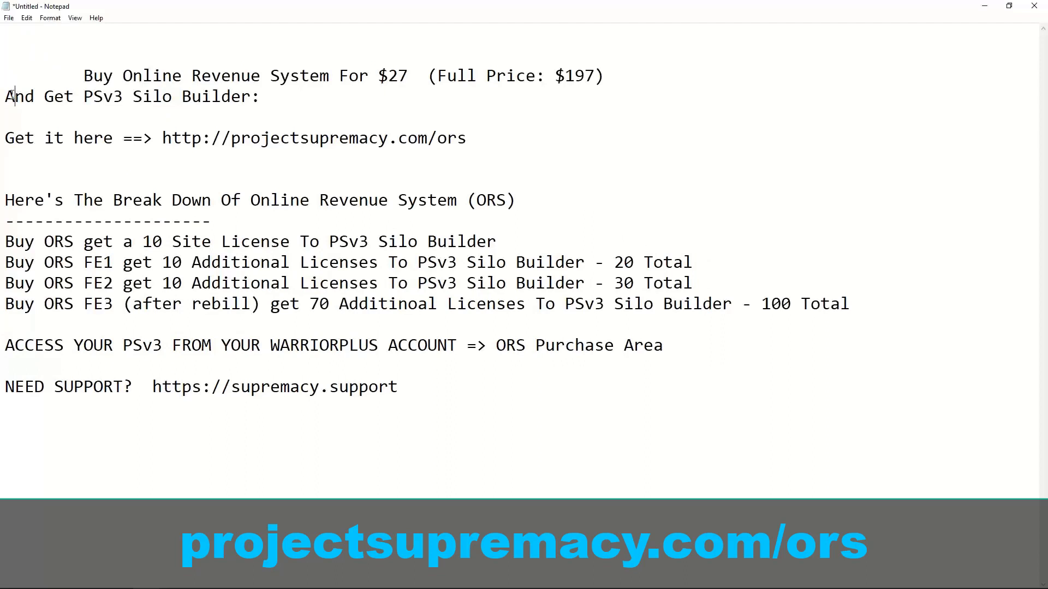
left_click(3, 96)
key("Tab")
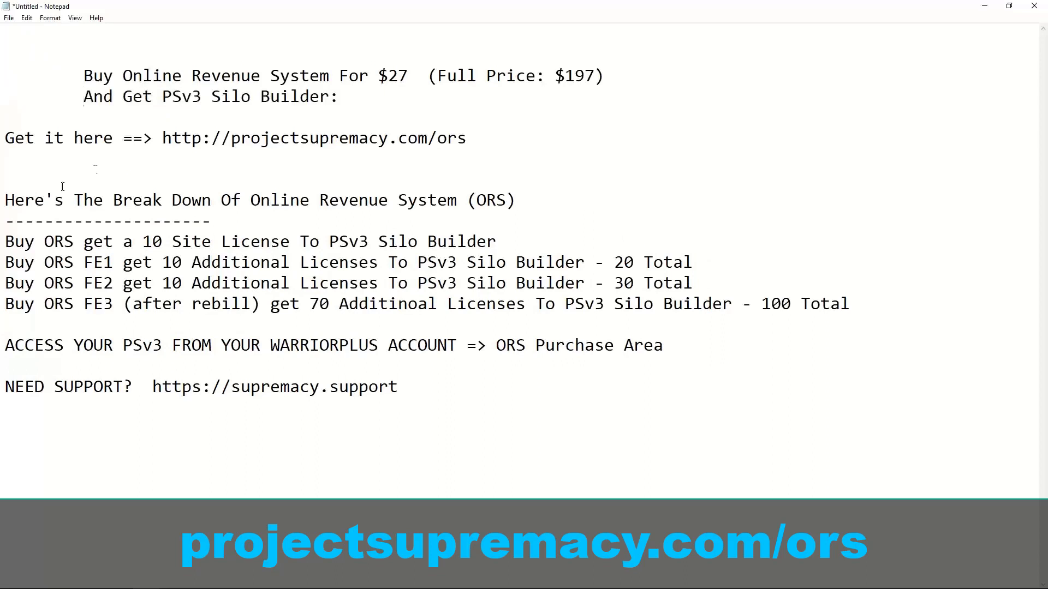
left_click(3, 138)
key("Tab")
Step: Indent the Online Revenue System breakdown heading, its dashed separator and the four licence lines by one tab stop
left_click(3, 200)
key("Tab")
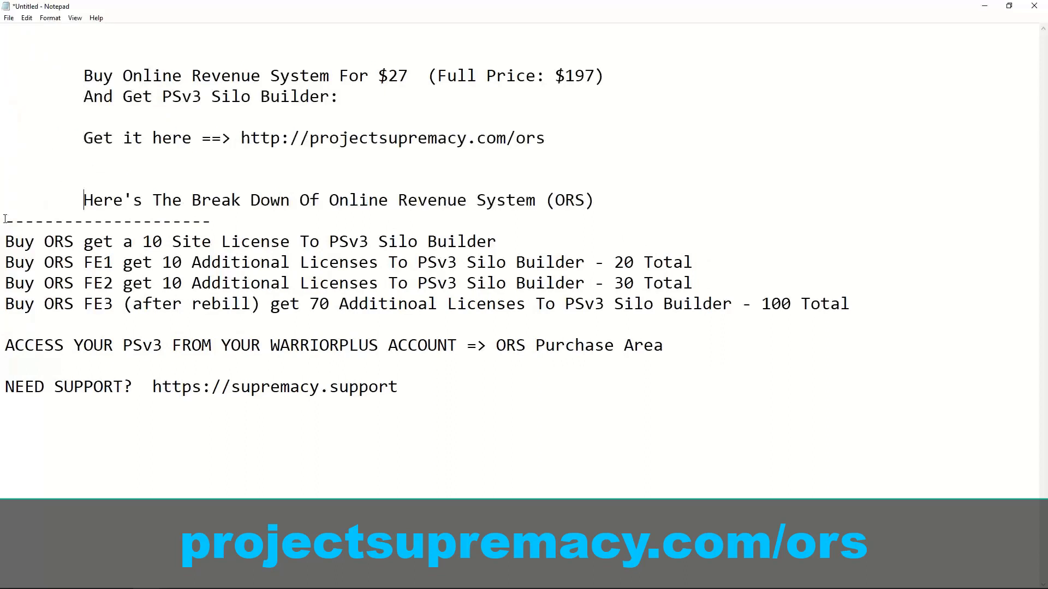
left_click(3, 220)
key("Tab")
left_click(6, 241)
key("Tab")
left_click(7, 262)
key("Tab")
left_click(7, 283)
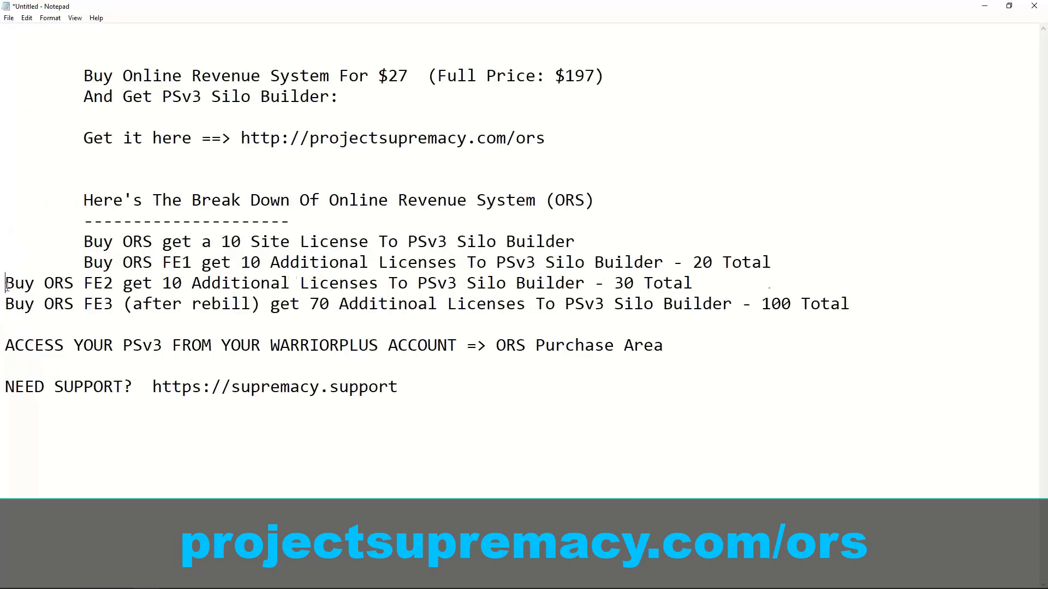
key("Tab")
left_click(7, 304)
key("Tab")
Step: Indent the WarriorPlus access line and the support line by one tab stop
left_click(7, 344)
key("Tab")
left_click(6, 386)
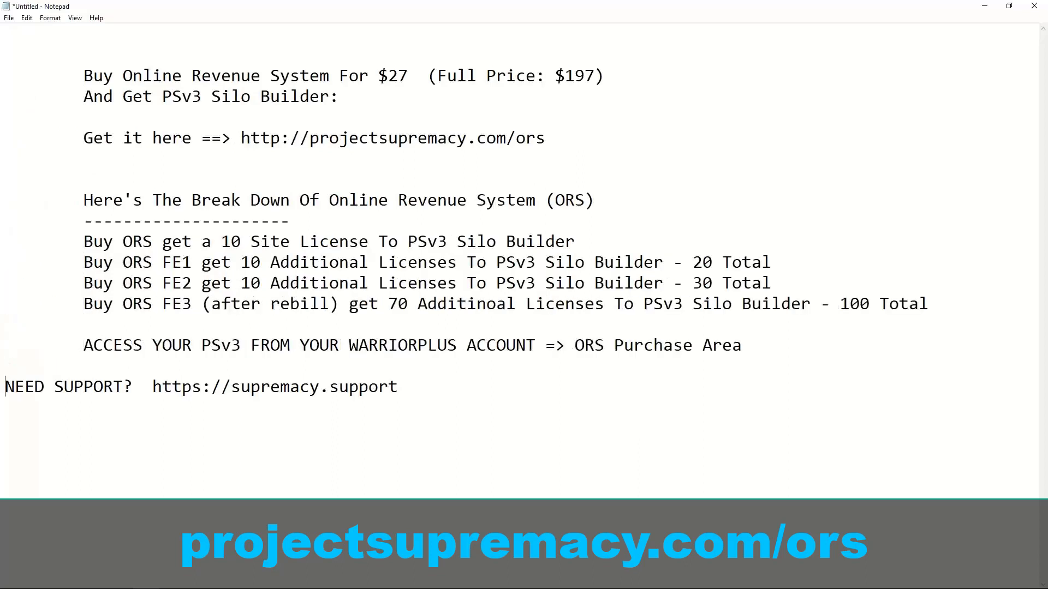
key("Tab")
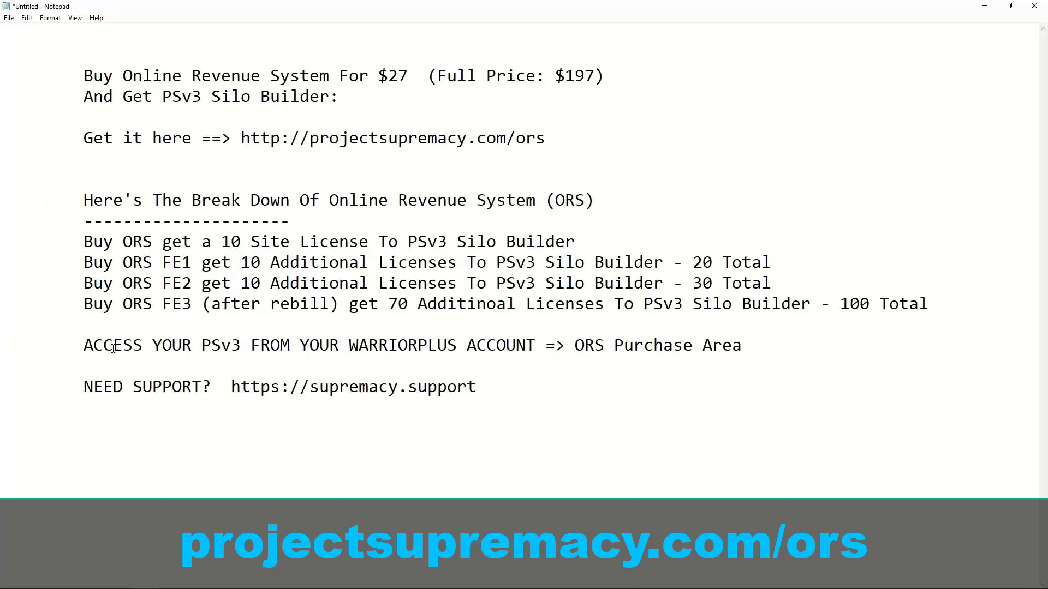
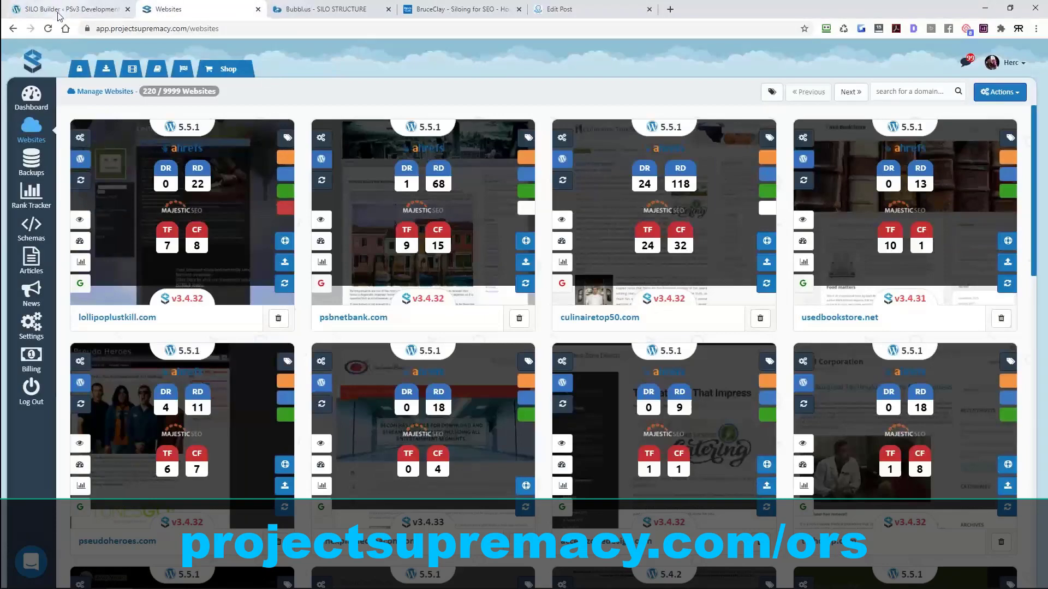
Step: Examine the managed websites list in the Project Supremacy app alongside the SILO Builder, and return to the SILO Builder
left_click(60, 10)
left_click(179, 11)
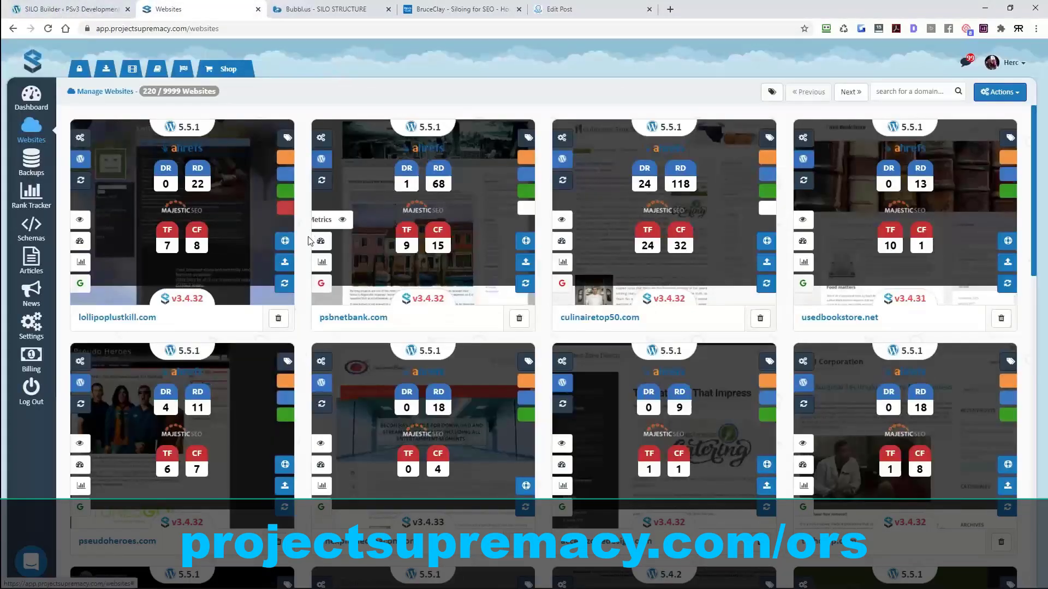
scroll(316, 229, "down", 4)
scroll(201, 101, "up", 4)
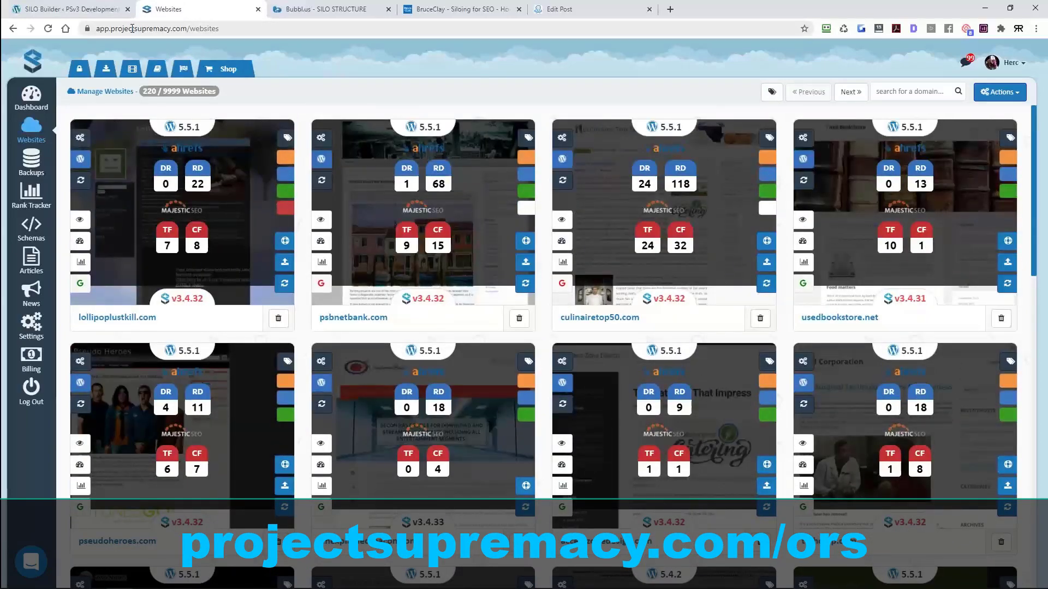
left_click(99, 9)
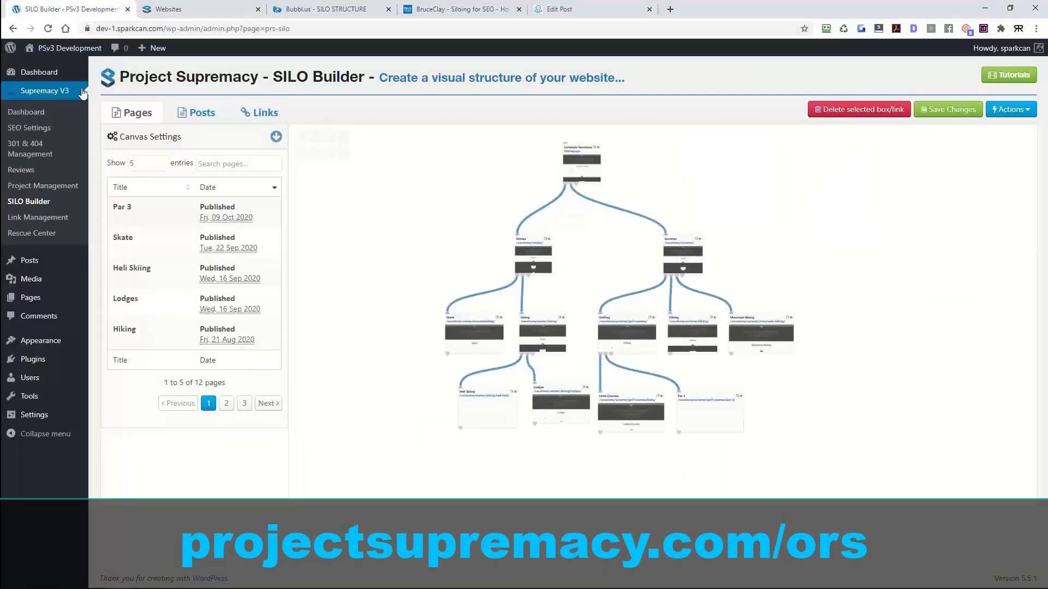
left_click(192, 11)
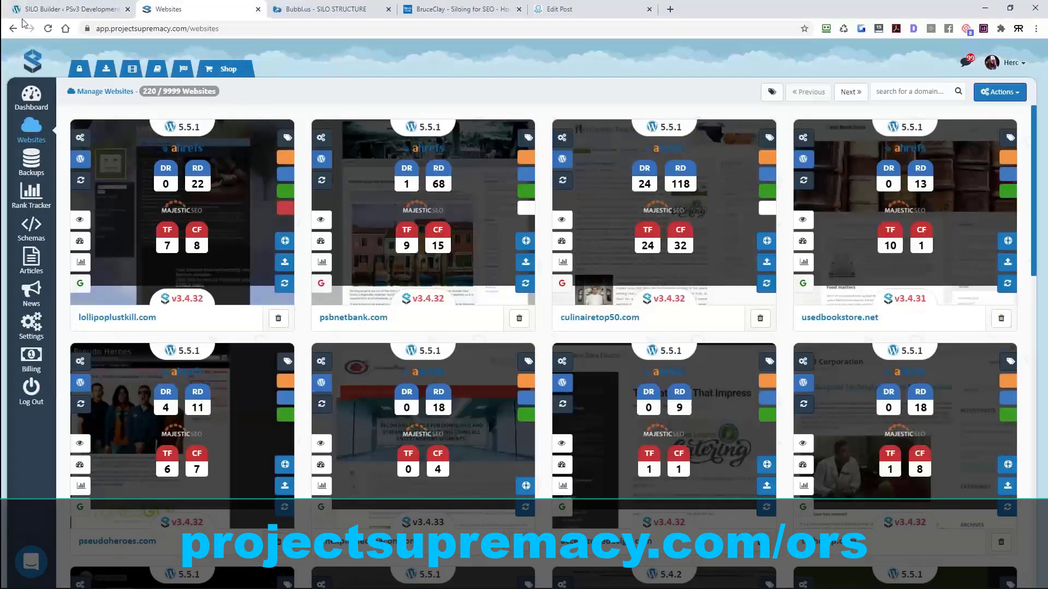
left_click(66, 10)
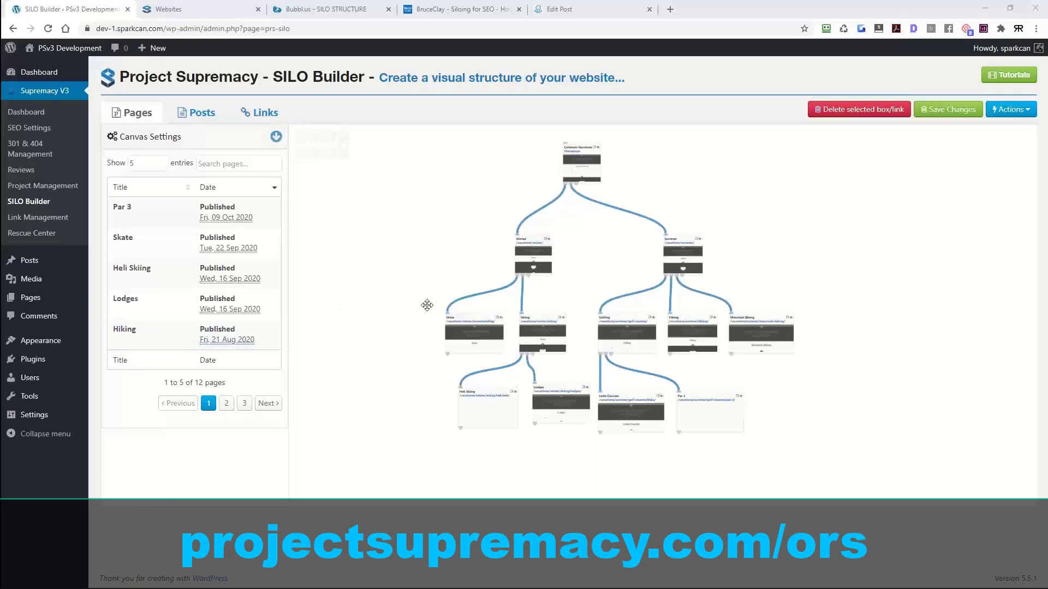
Step: Compare the page silo canvas with the posts canvas and return to the pages canvas
left_click_drag(422, 283, 420, 287)
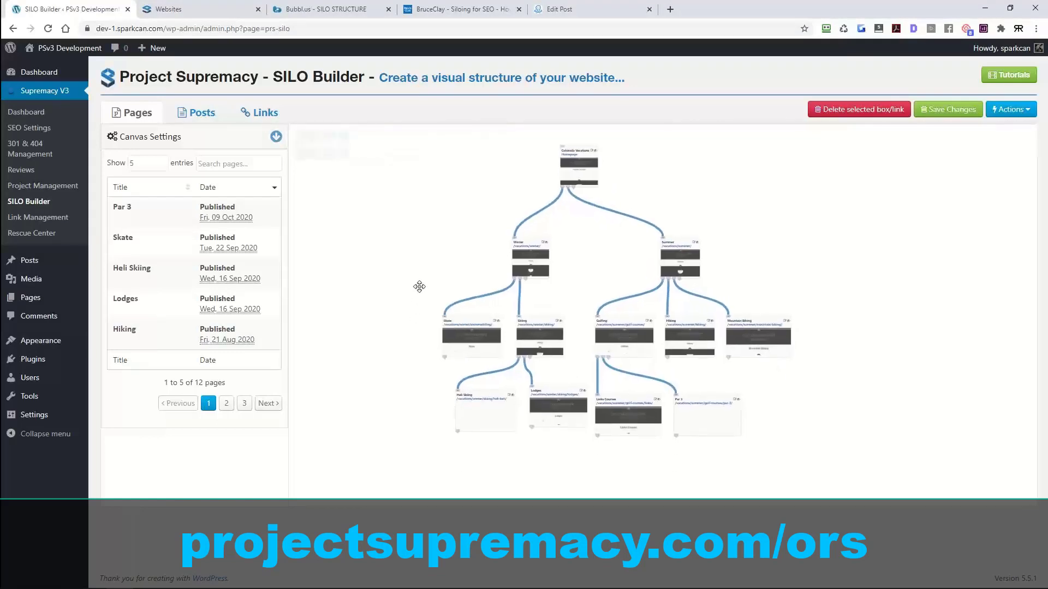
left_click(196, 118)
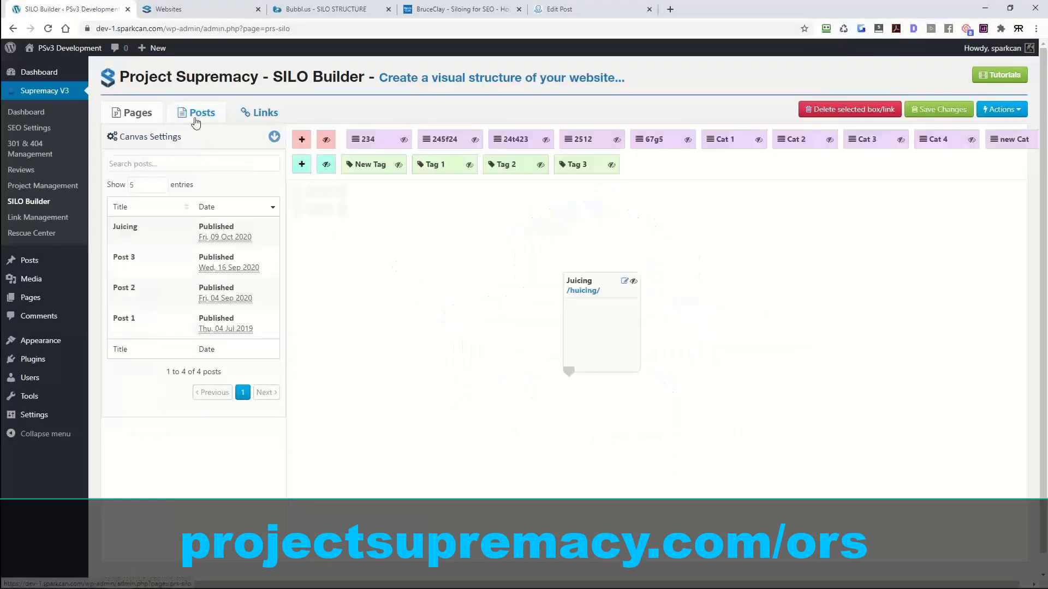
left_click(125, 113)
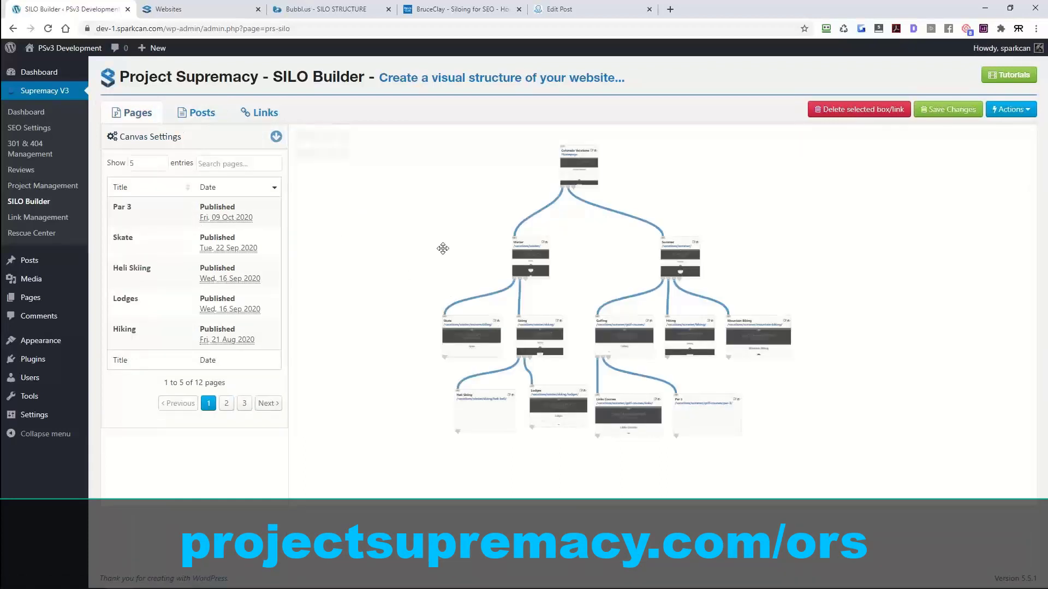
mouse_move(442, 249)
left_mouse_down()
mouse_move(443, 279)
mouse_move(437, 246)
left_mouse_up()
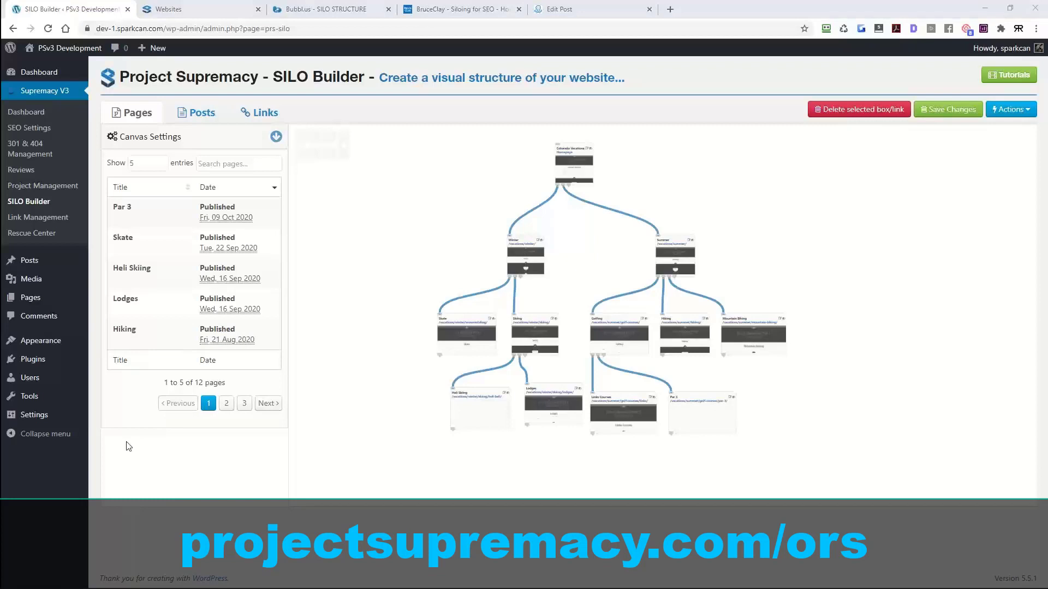
left_click_drag(598, 262, 603, 278)
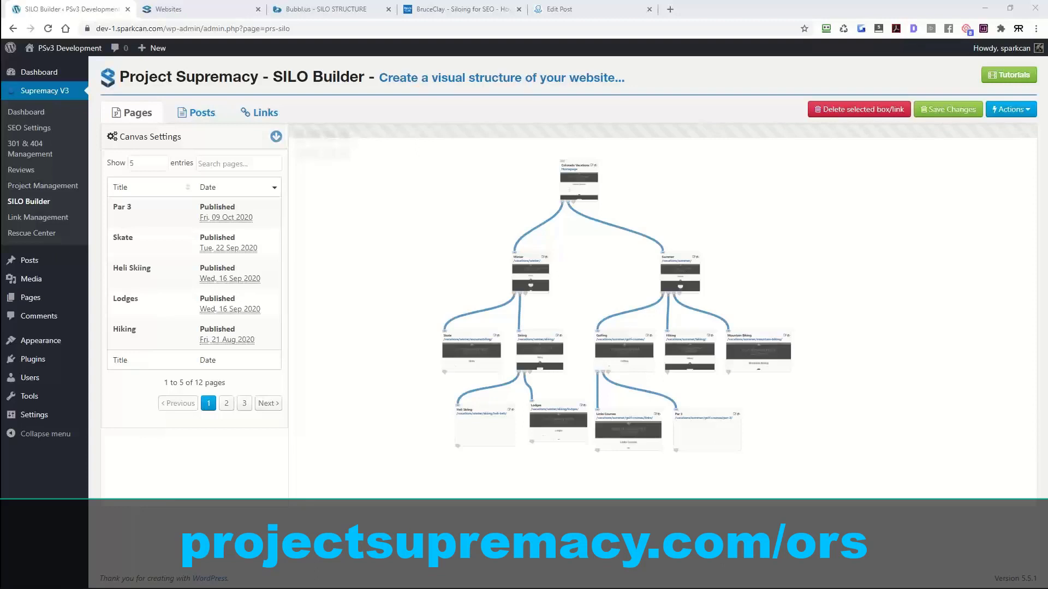
left_click(196, 113)
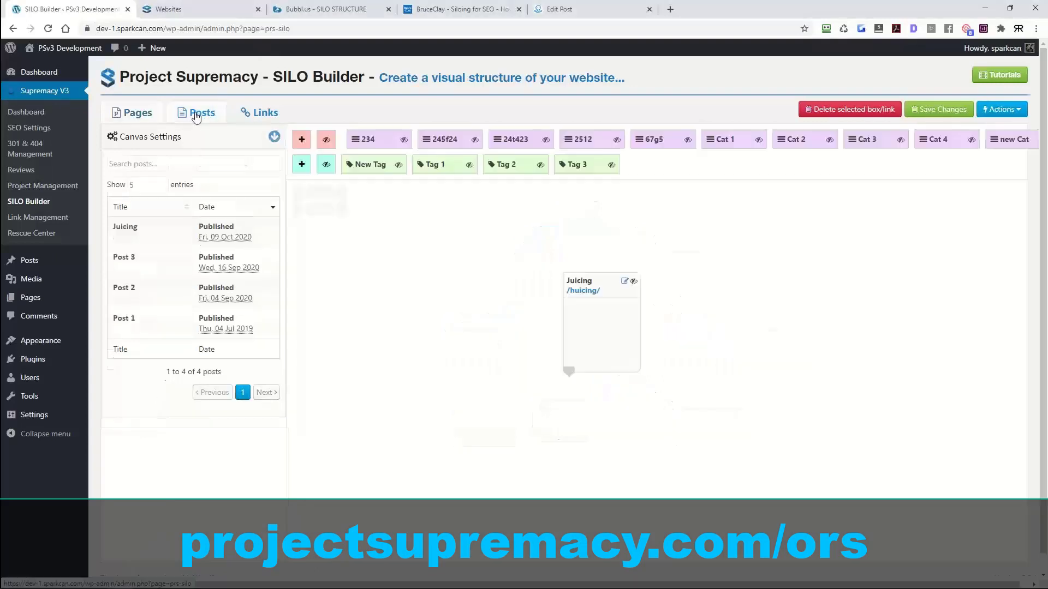
left_click(134, 113)
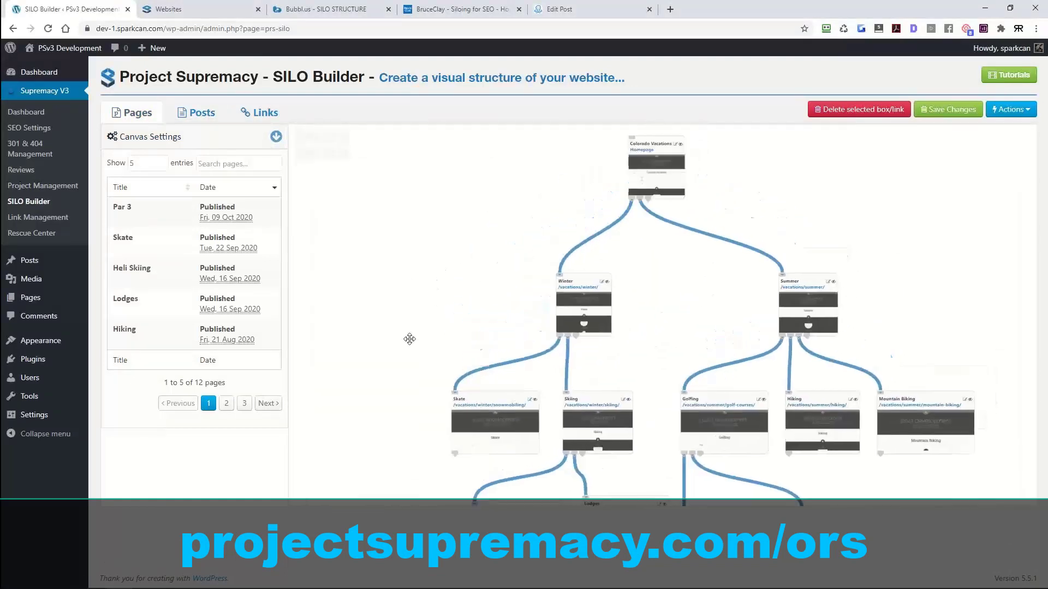
Step: Open the canvas settings, thin the connector lines to near the minimum thickness and set their line type to Dashed
left_click(276, 136)
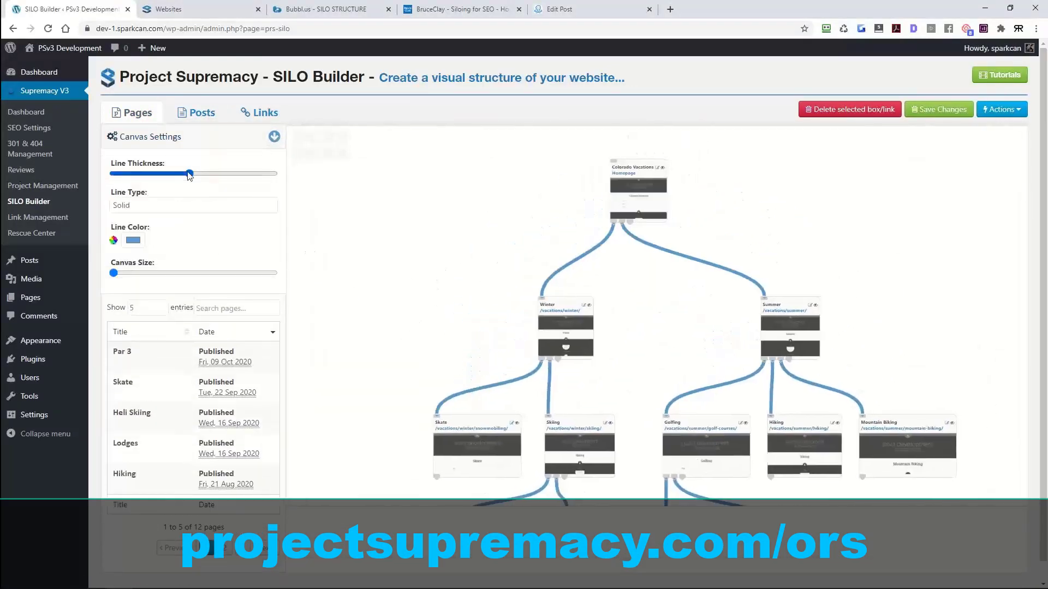
left_click_drag(187, 174, 131, 175)
left_click(137, 205)
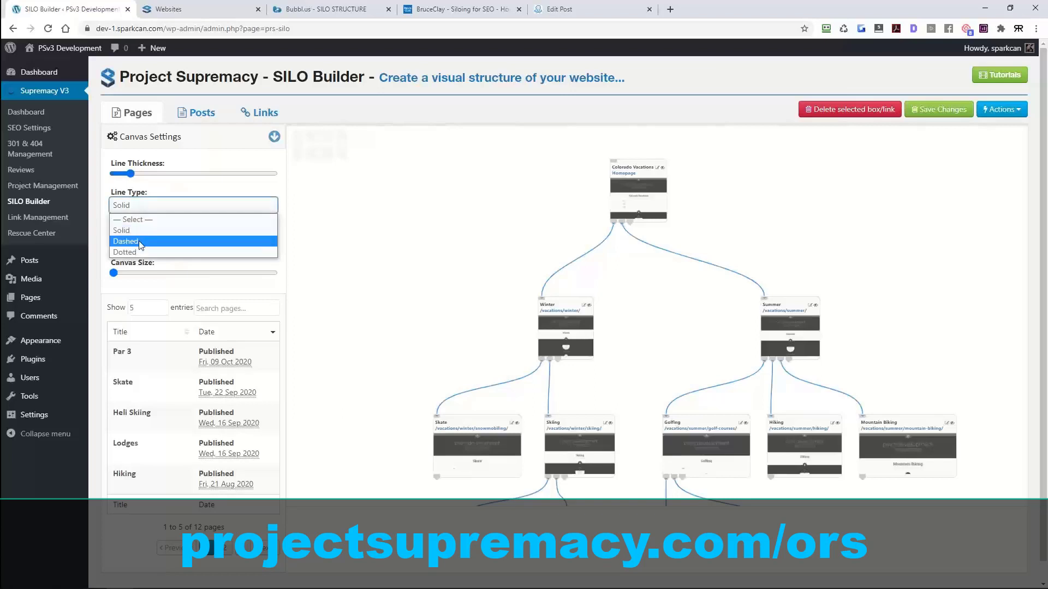
left_click(134, 240)
scroll(432, 267, "down", 3)
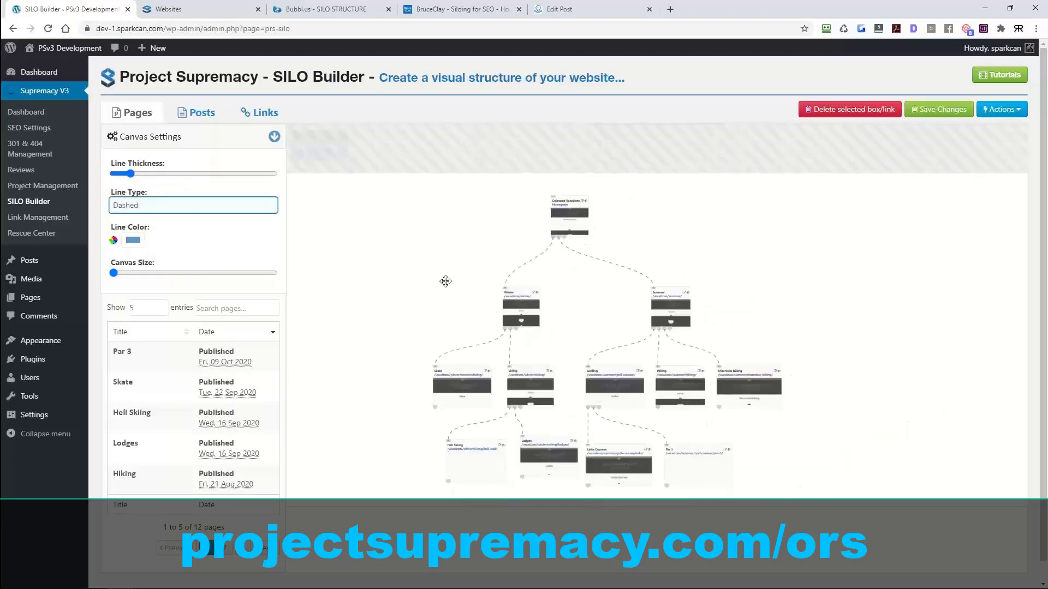